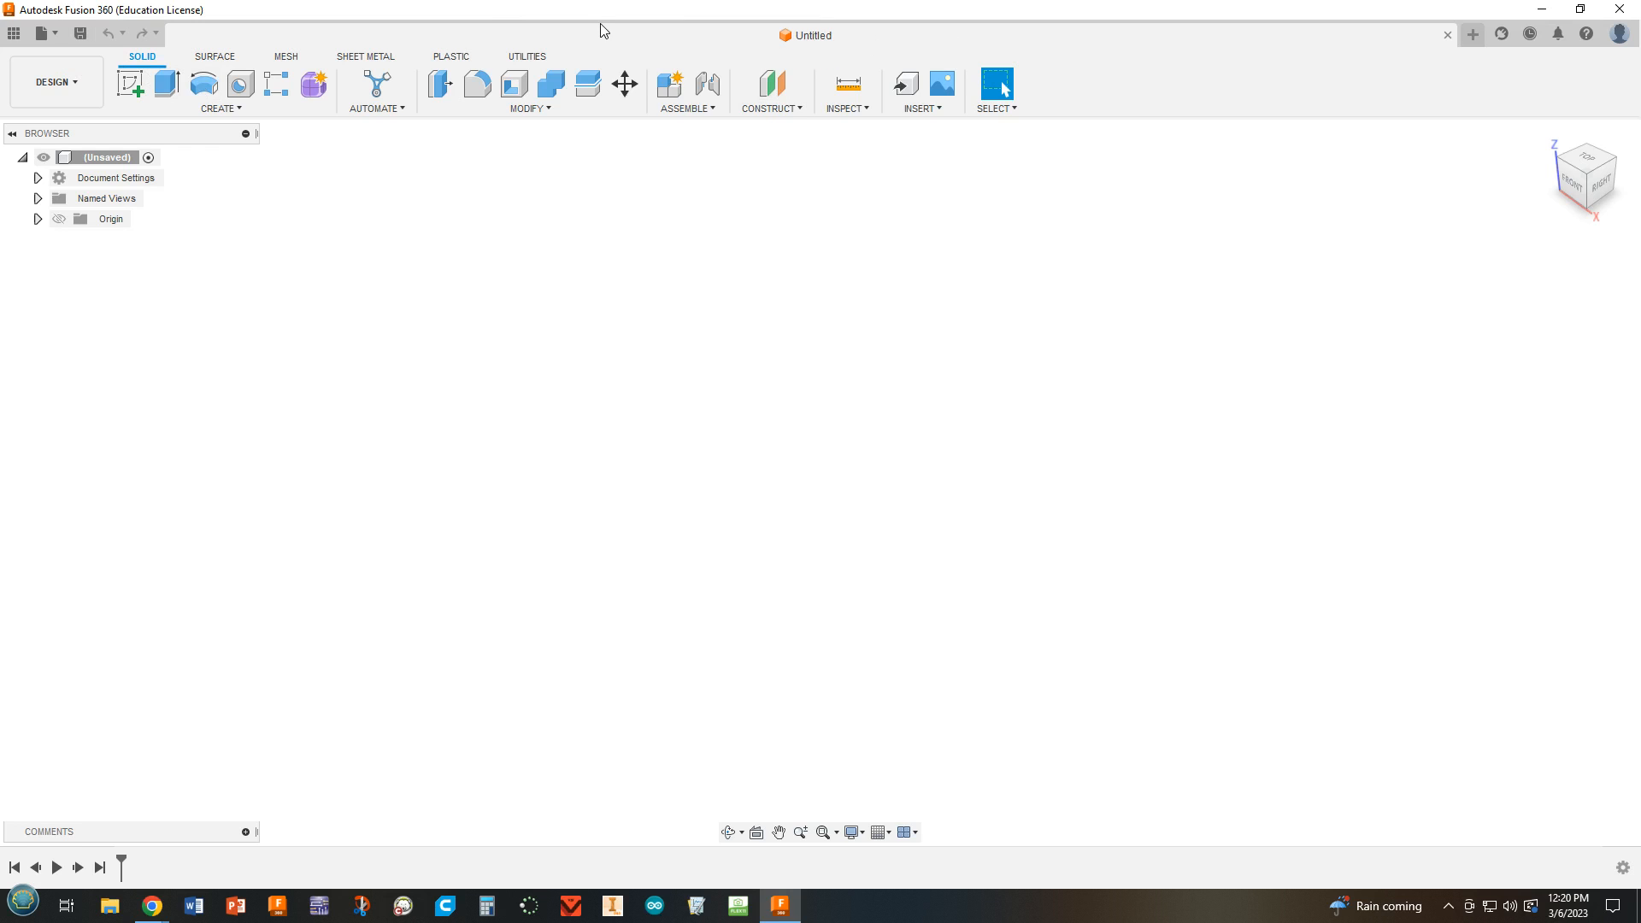
Copy the "Automata to Share" design into the same project's Automata folder.
click(13, 33)
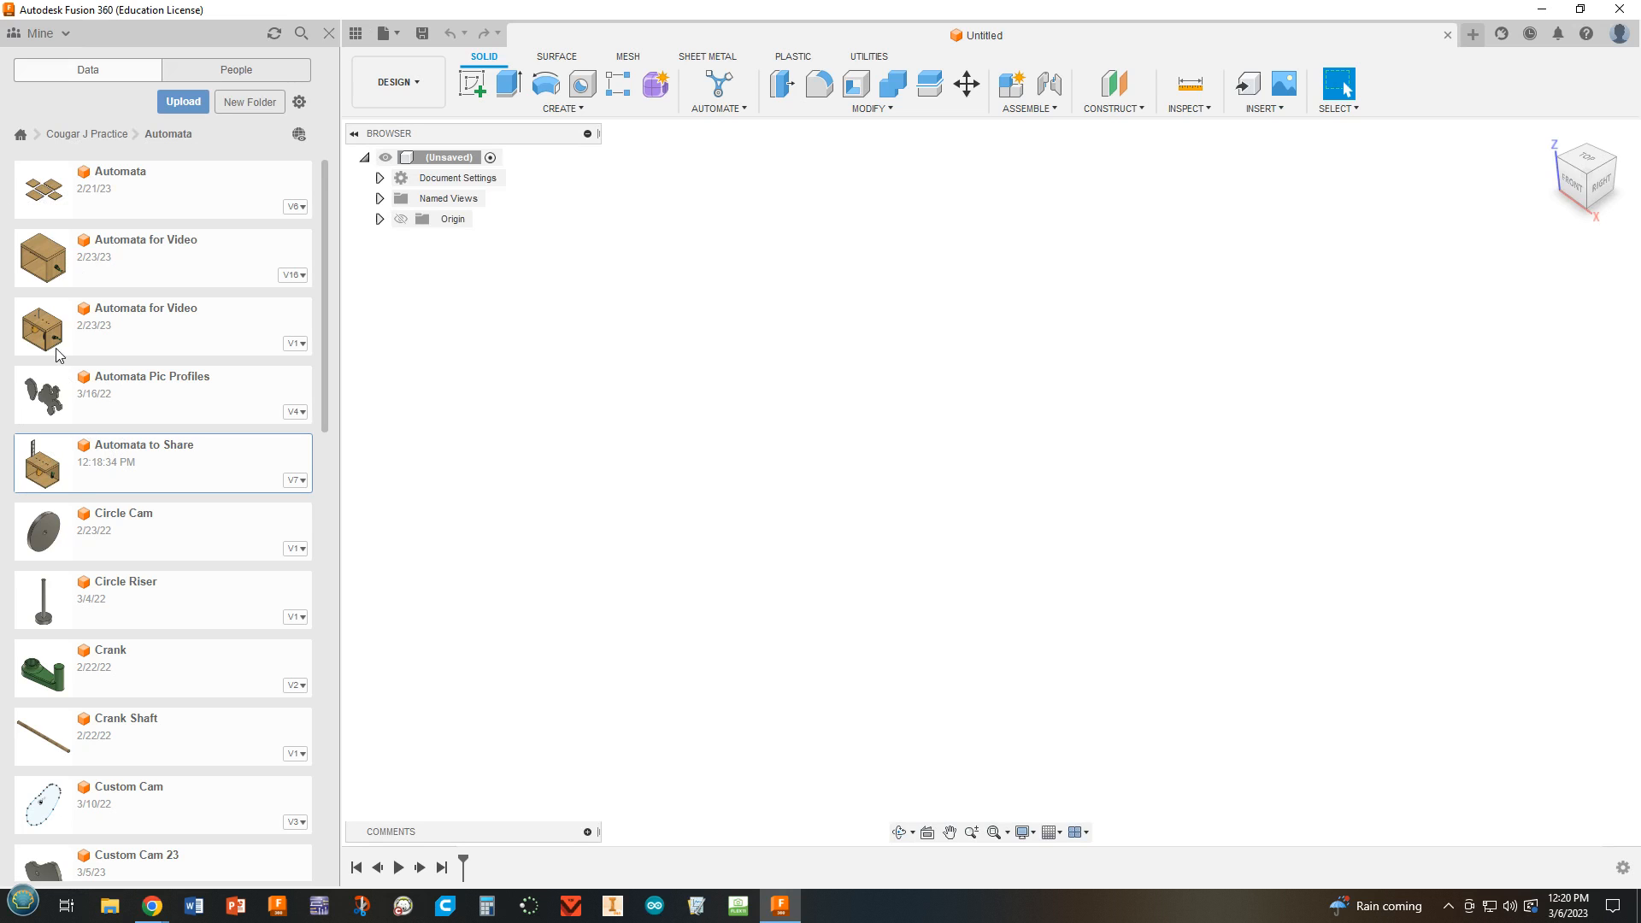
scroll(157, 473, down, 1)
scroll(154, 478, down, 2)
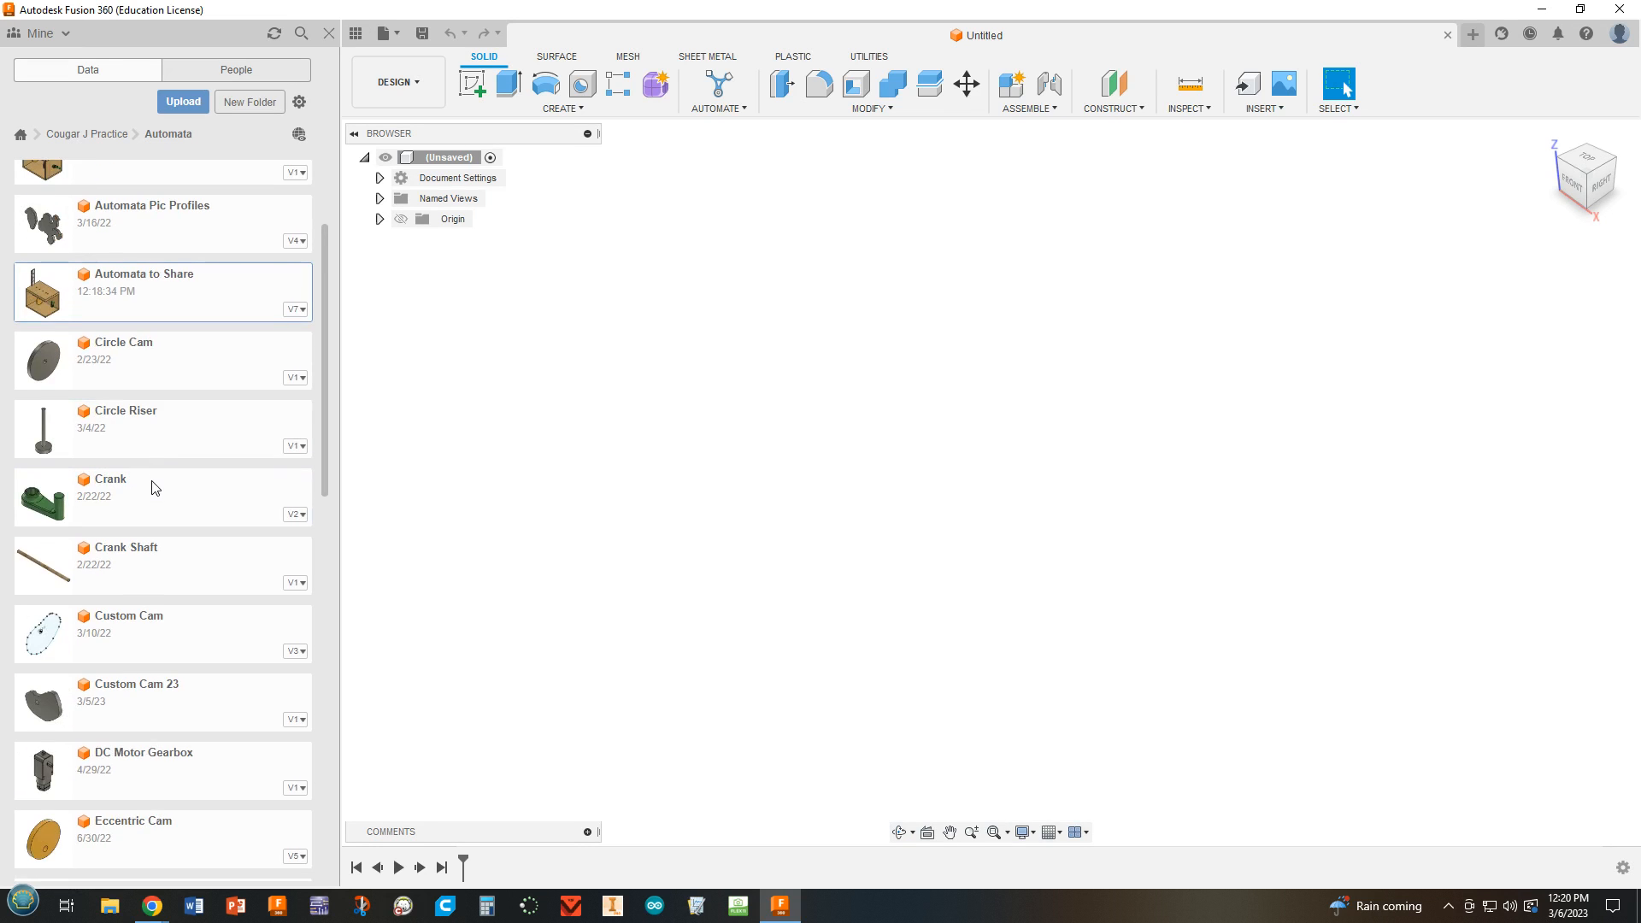
scroll(145, 477, up, 3)
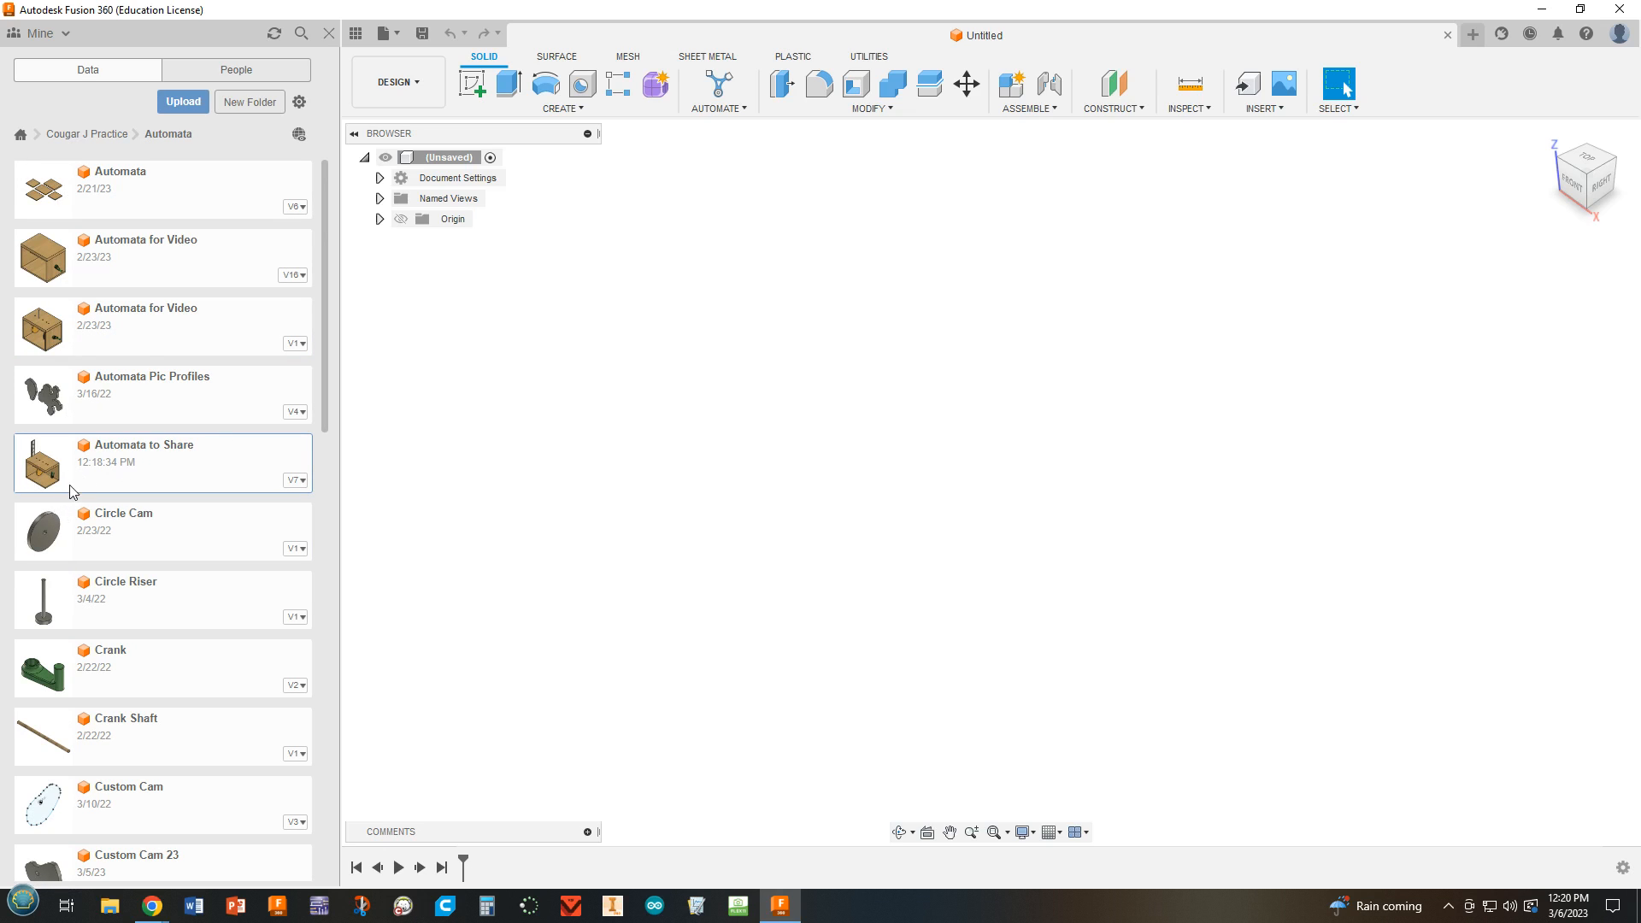
right_click(97, 467)
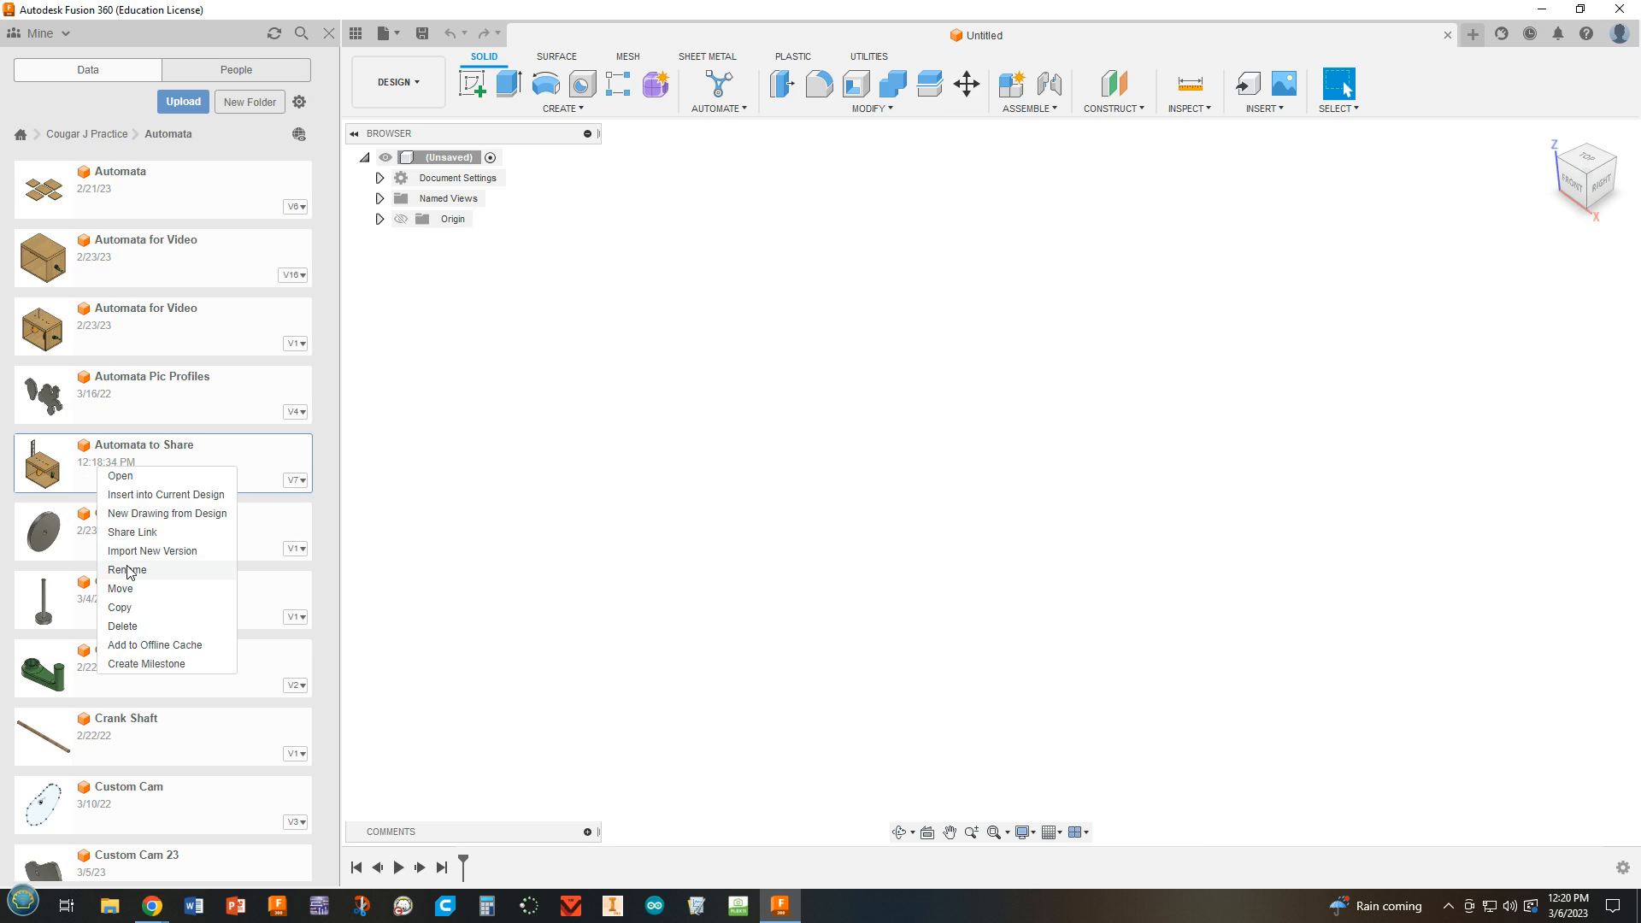
click(118, 607)
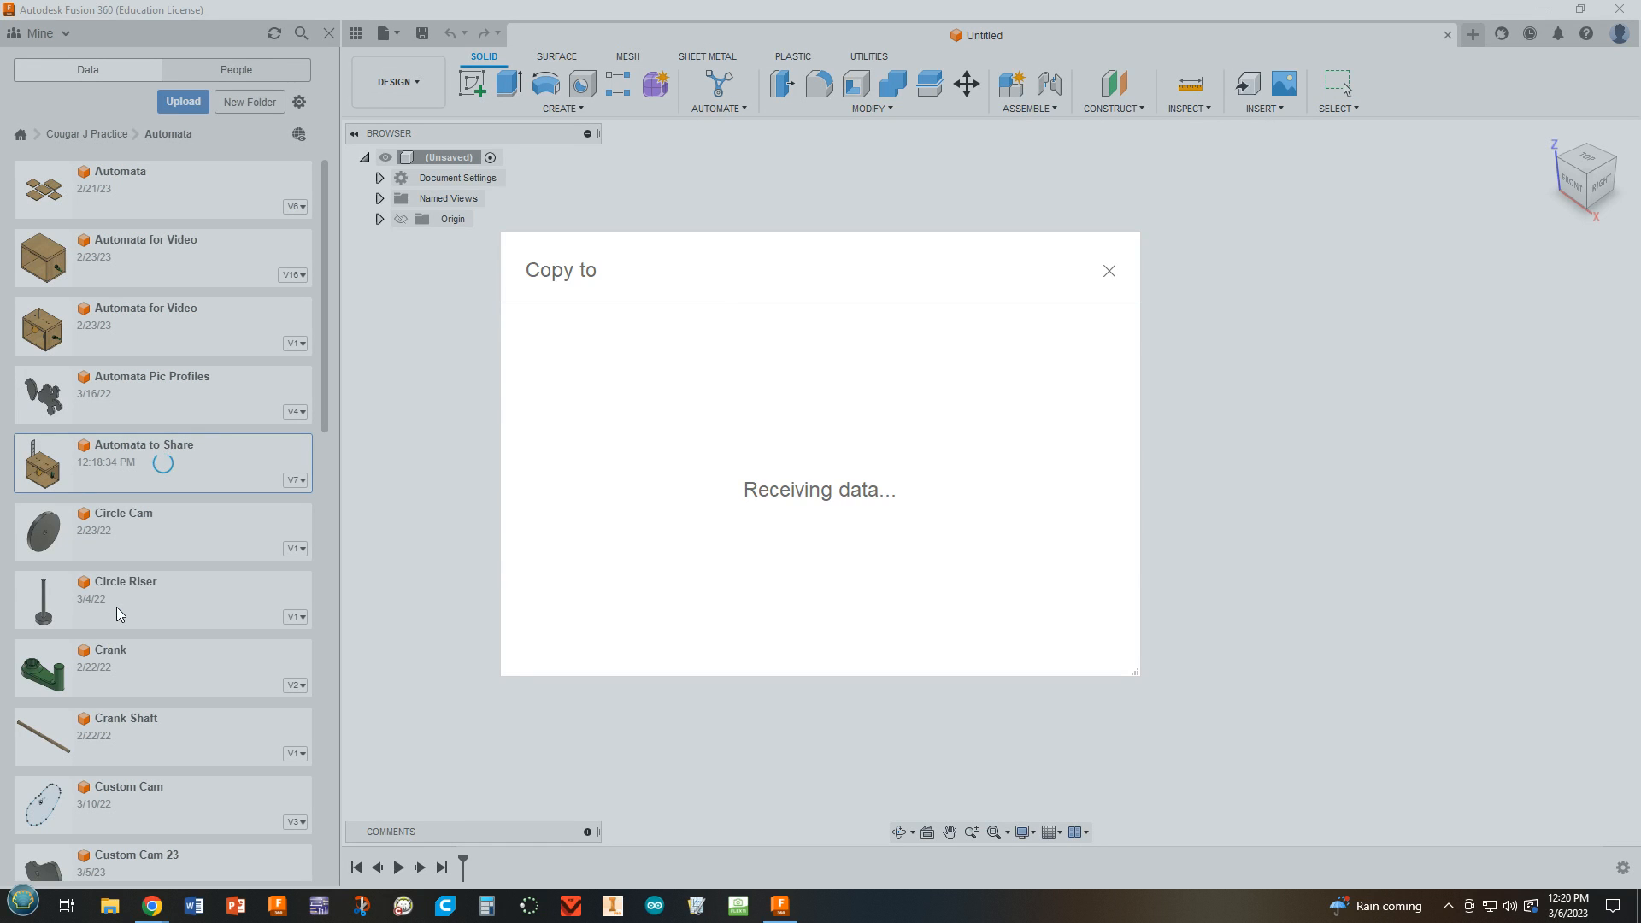
click(774, 418)
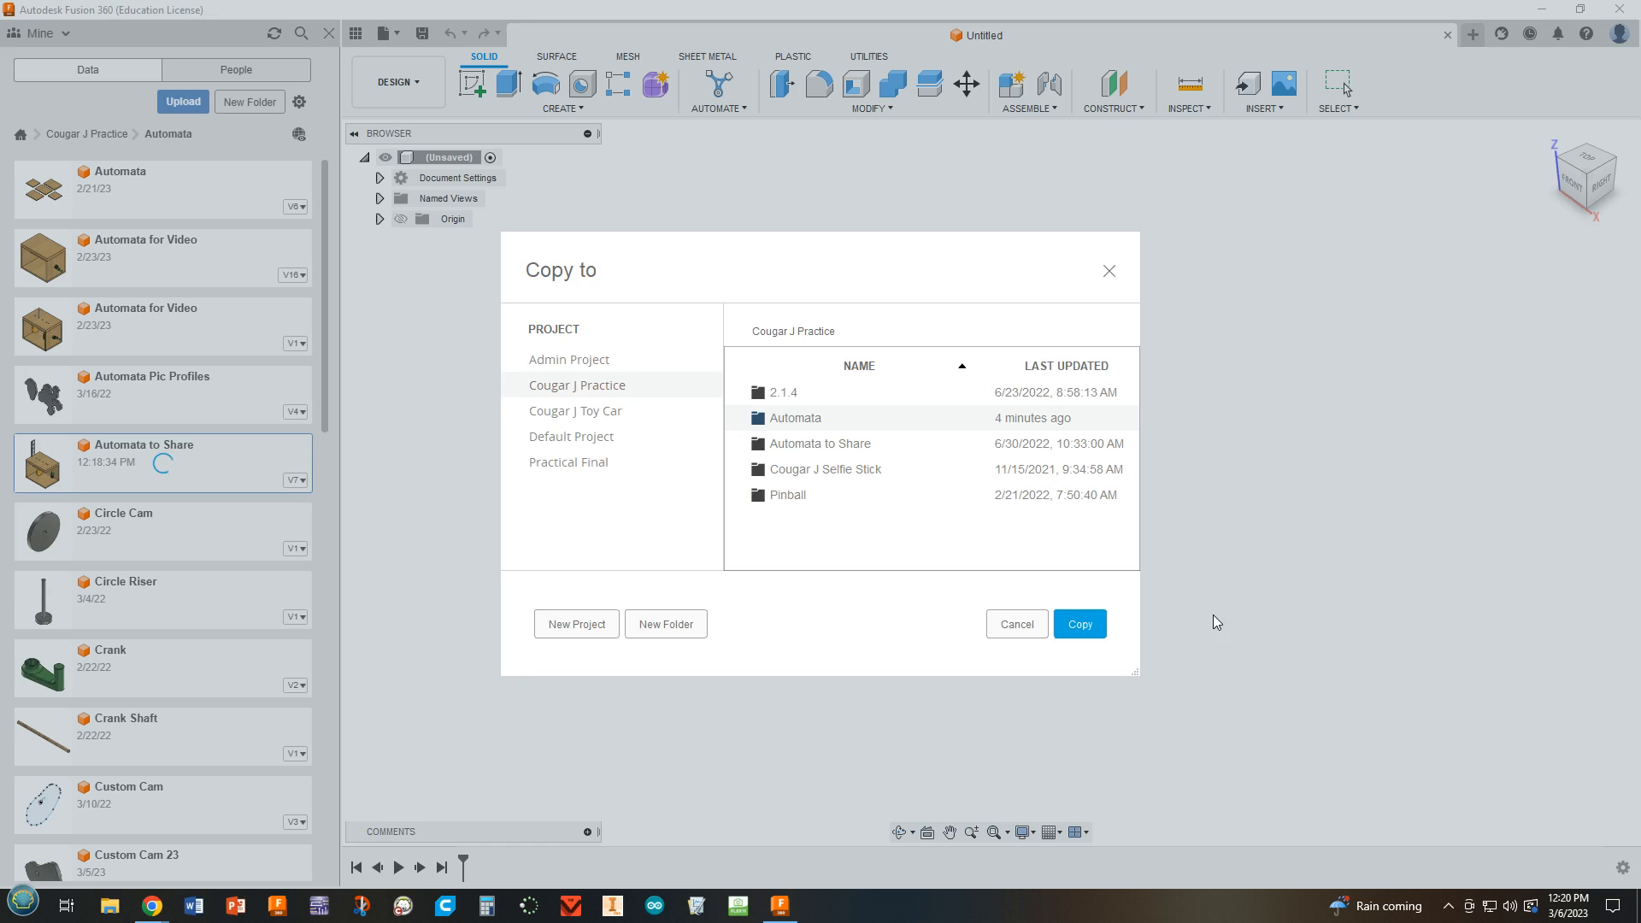
click(1090, 625)
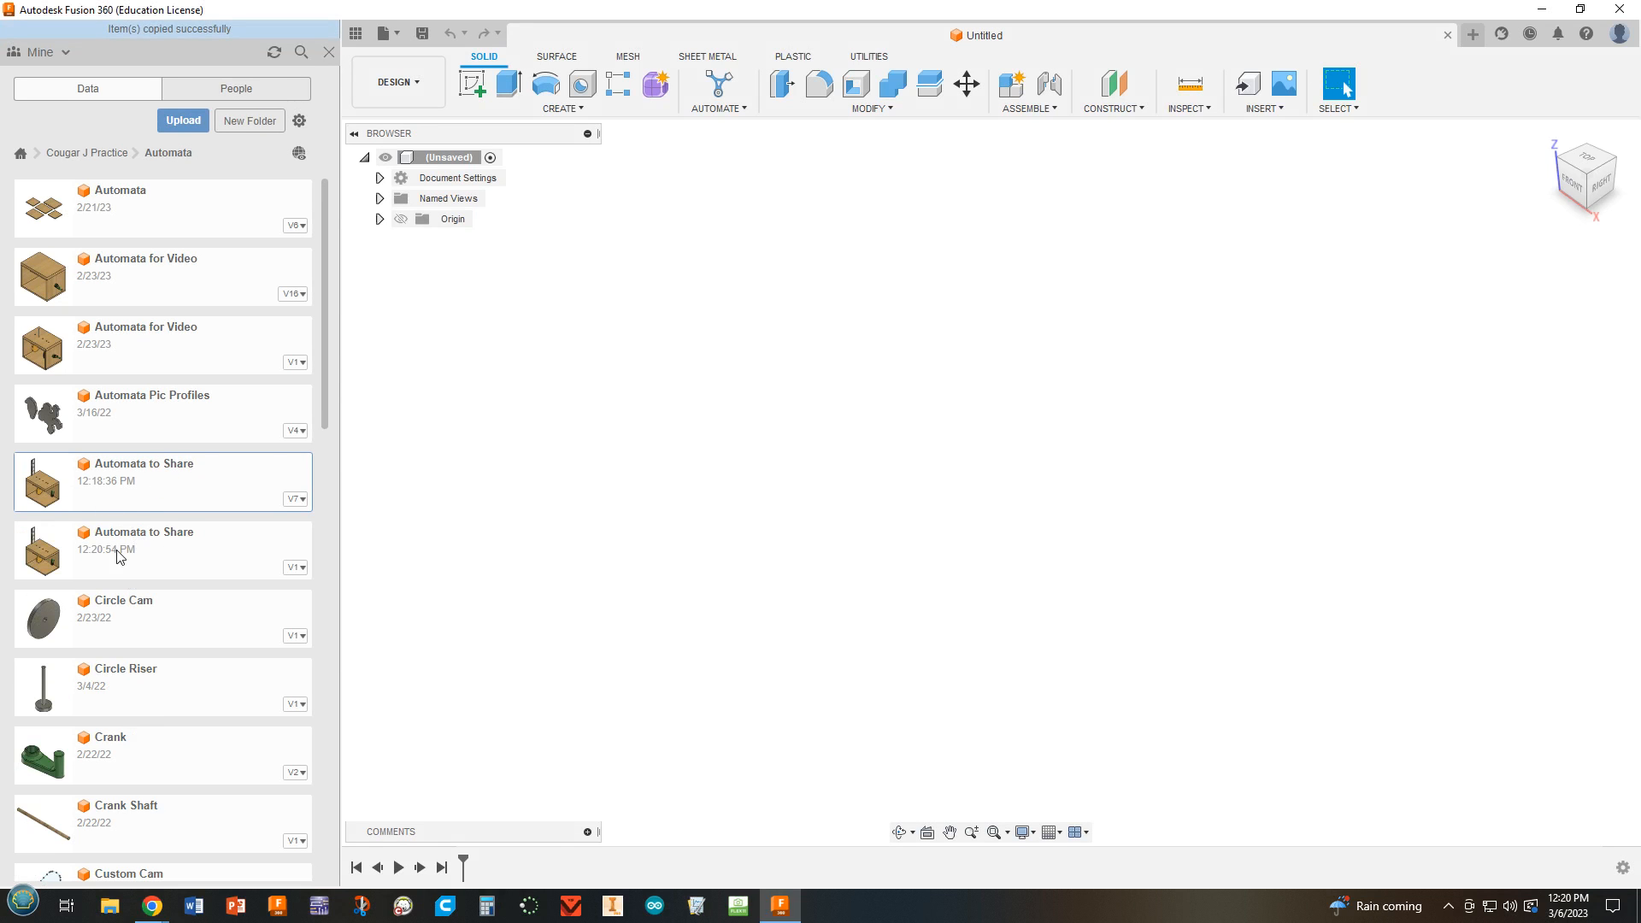
right_click(140, 539)
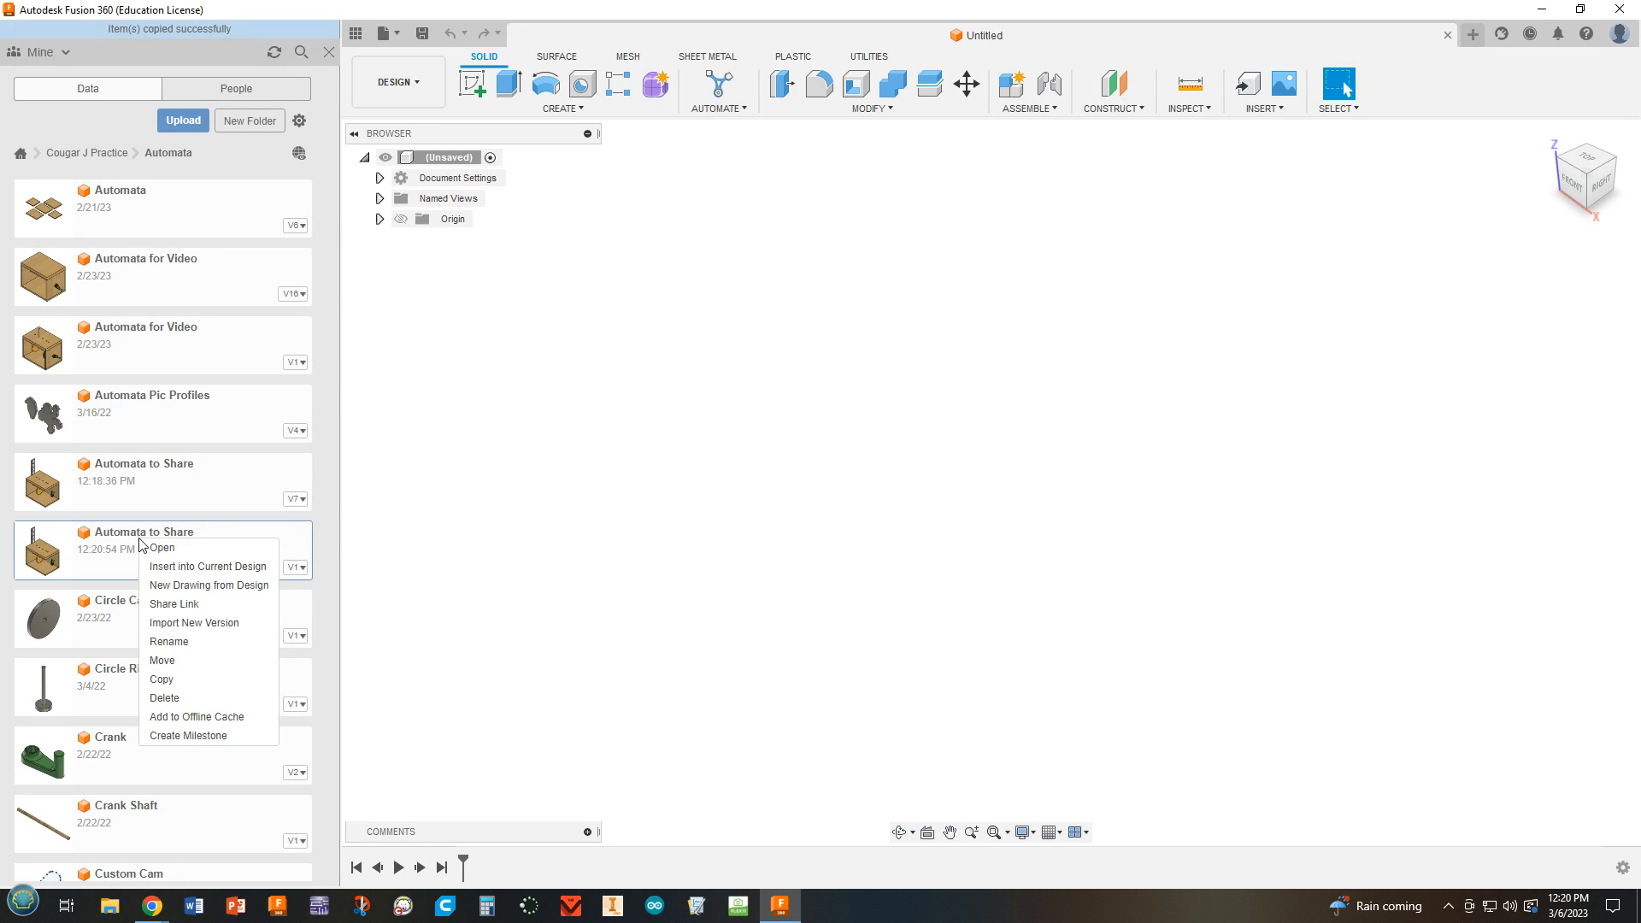
click(181, 642)
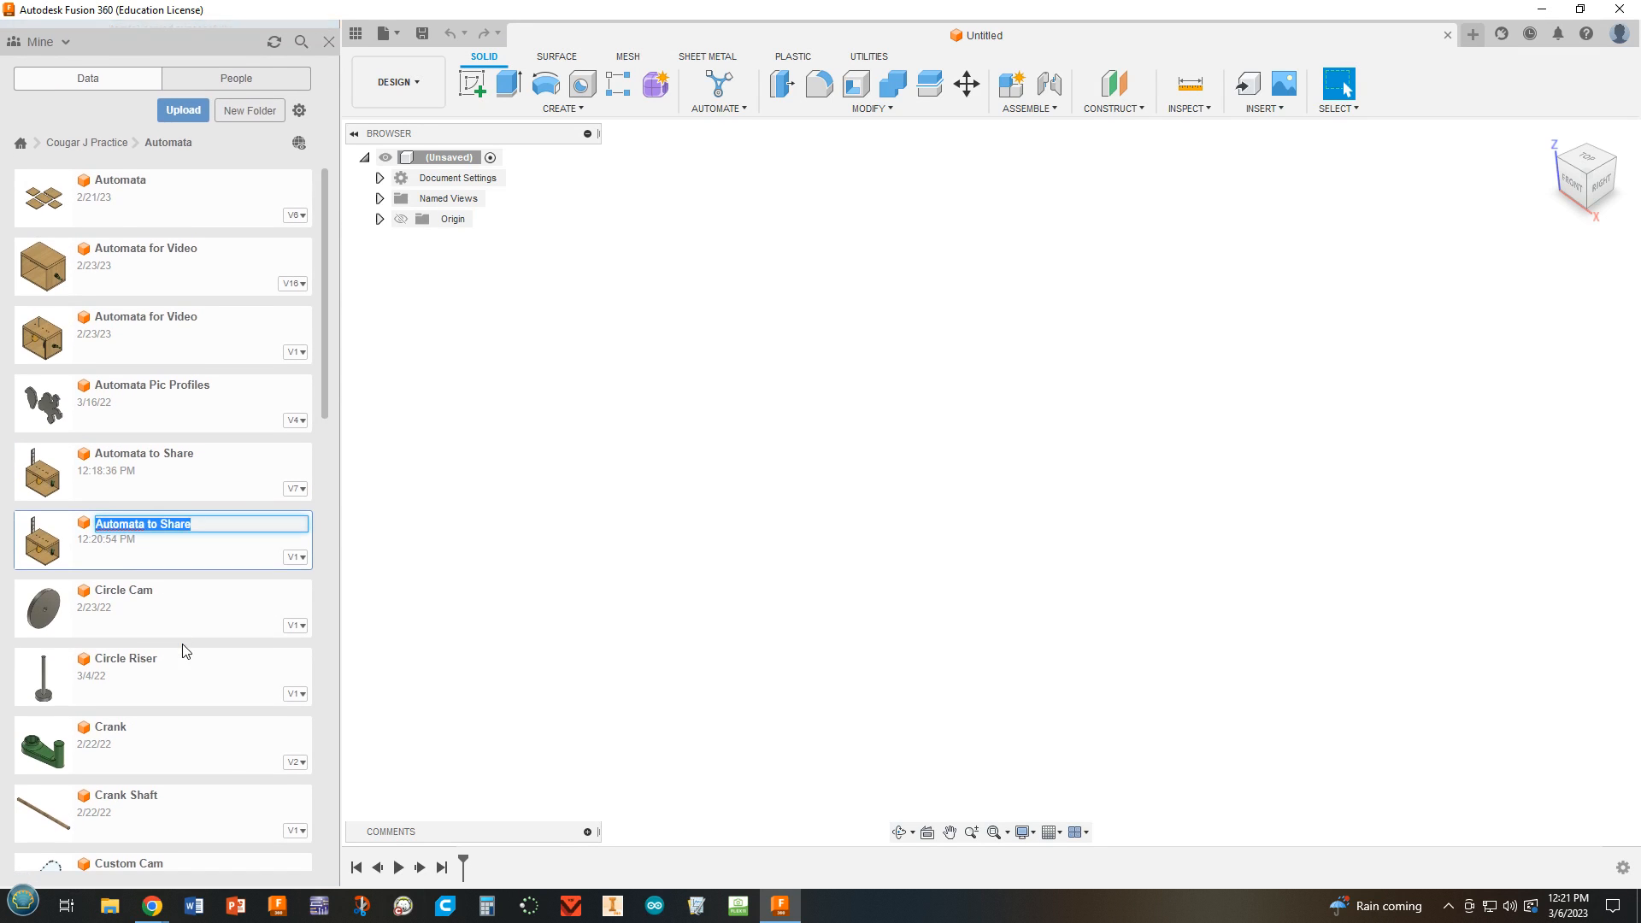
click(209, 511)
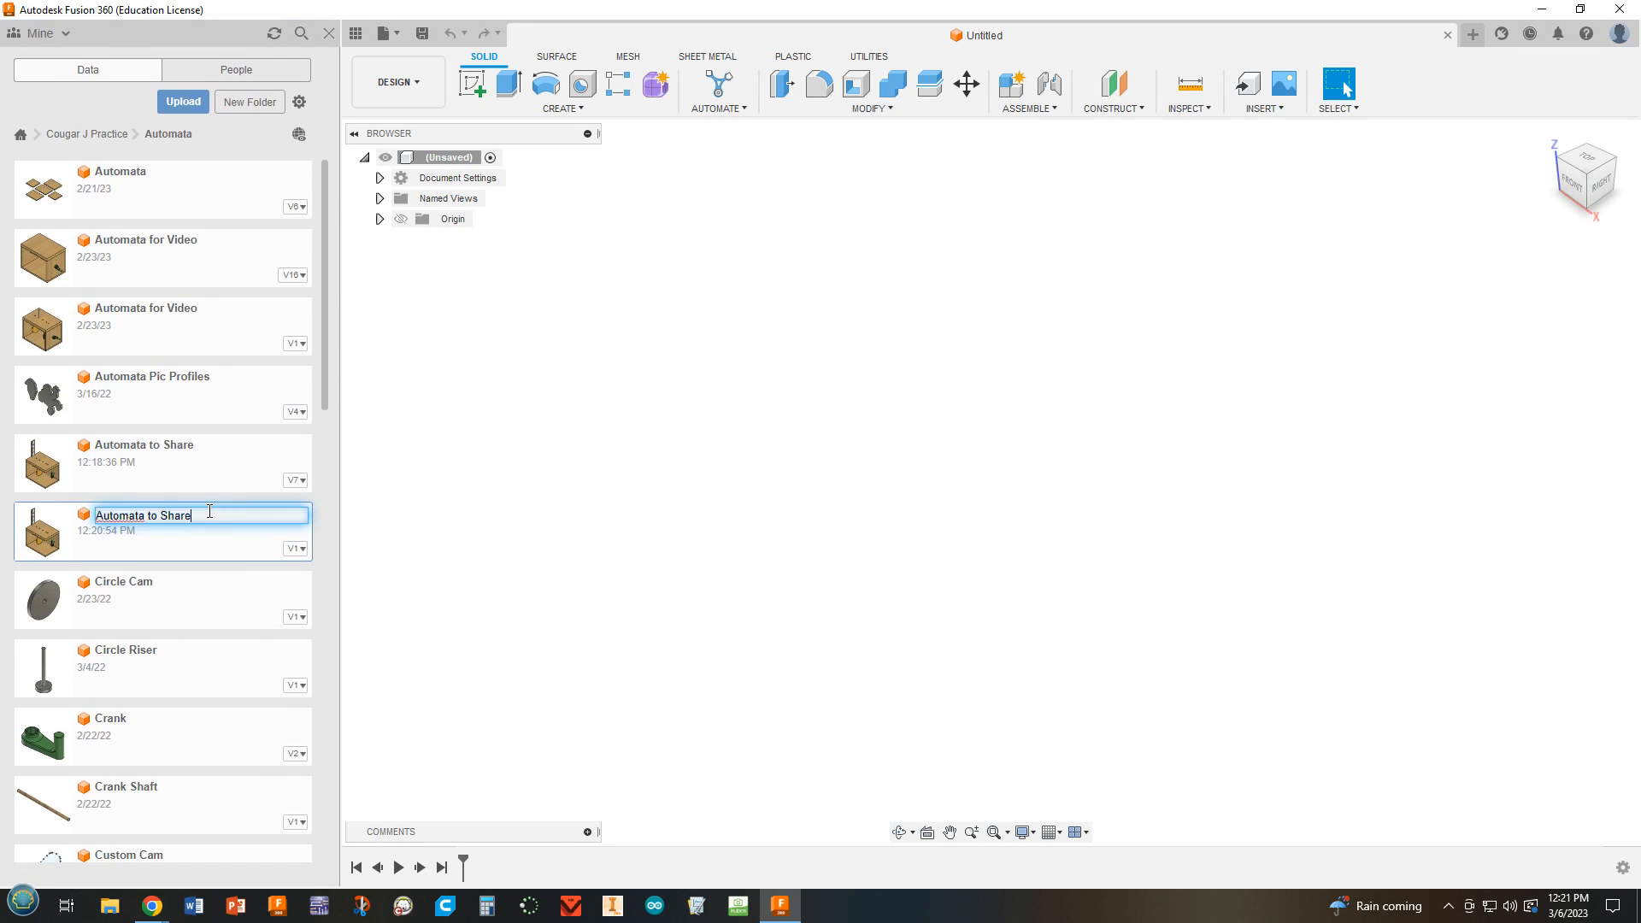
drag(204, 516, 145, 522)
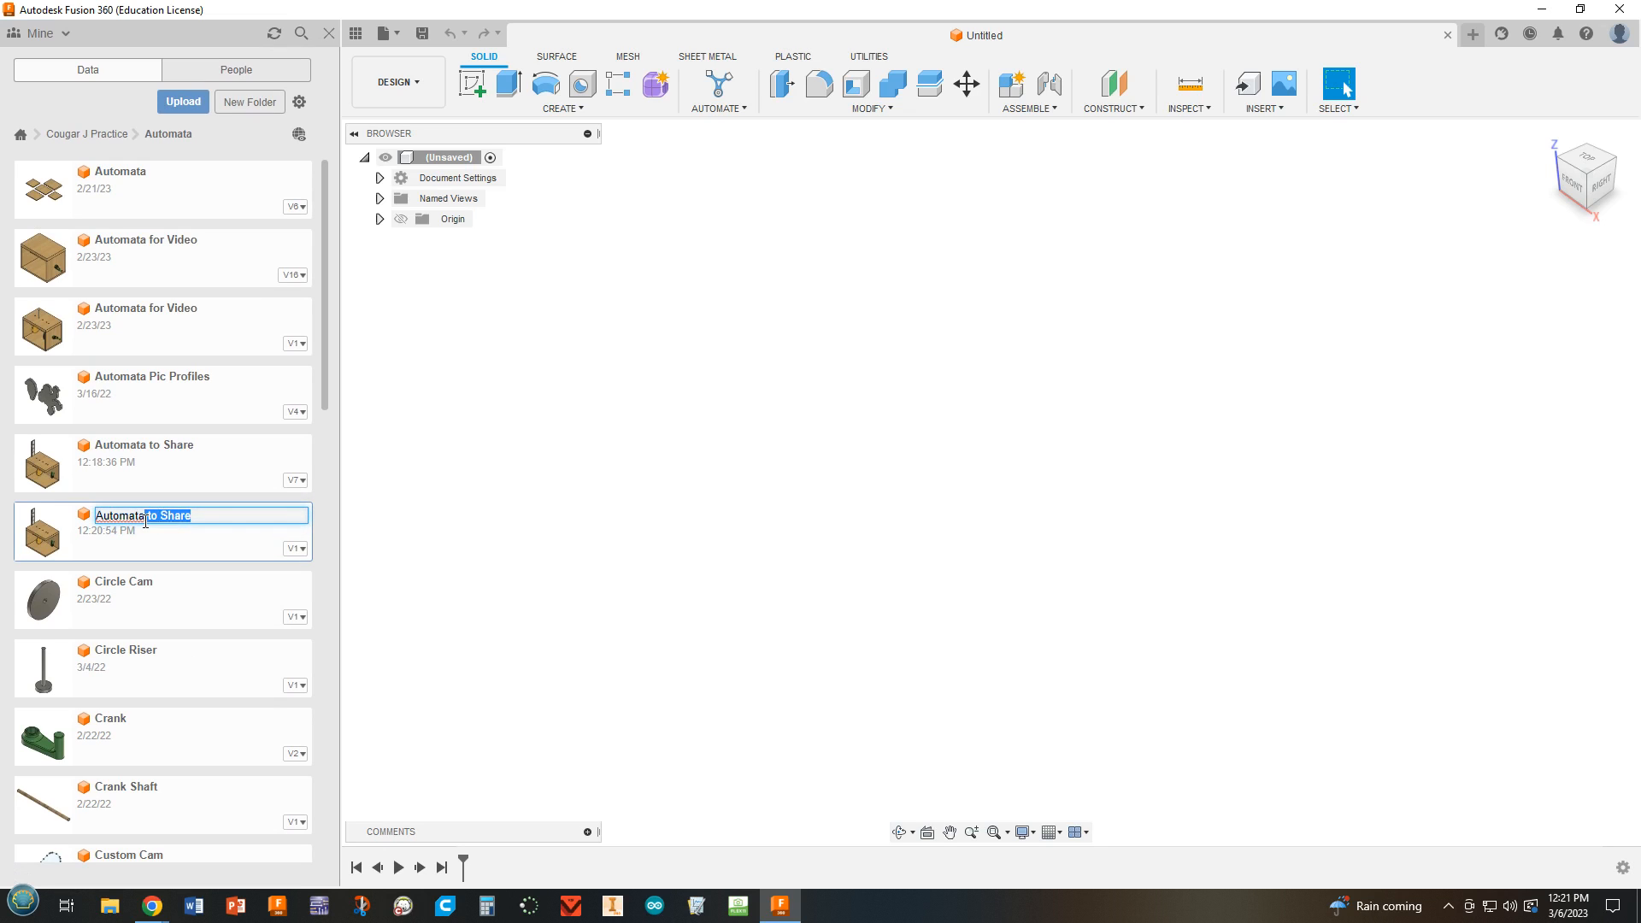
click(382, 512)
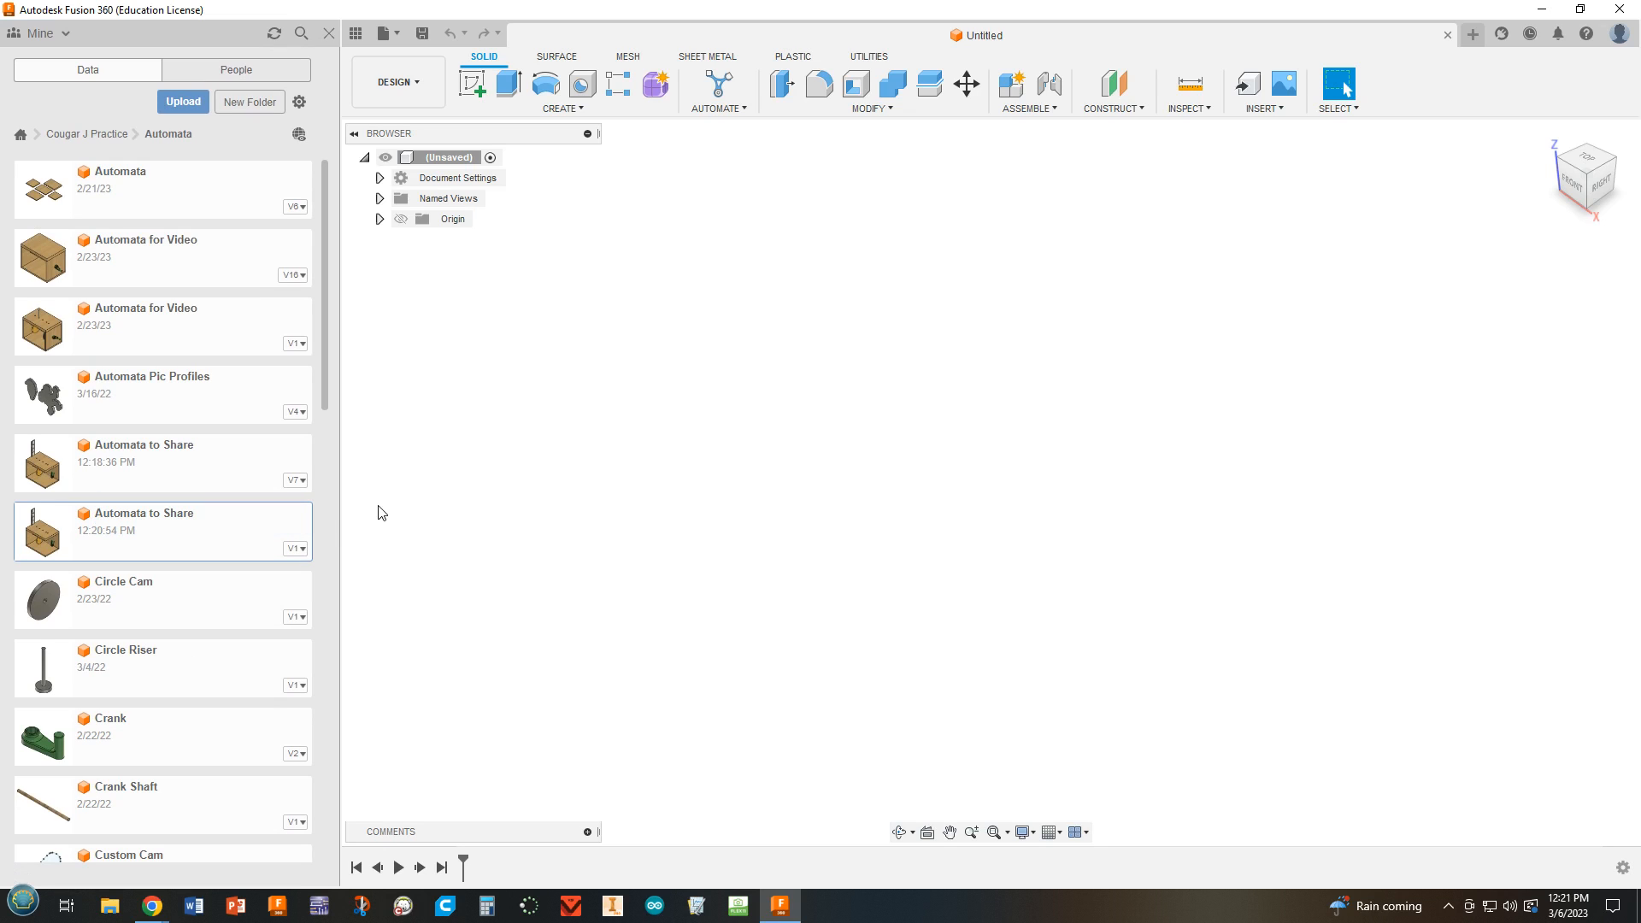
text(s)
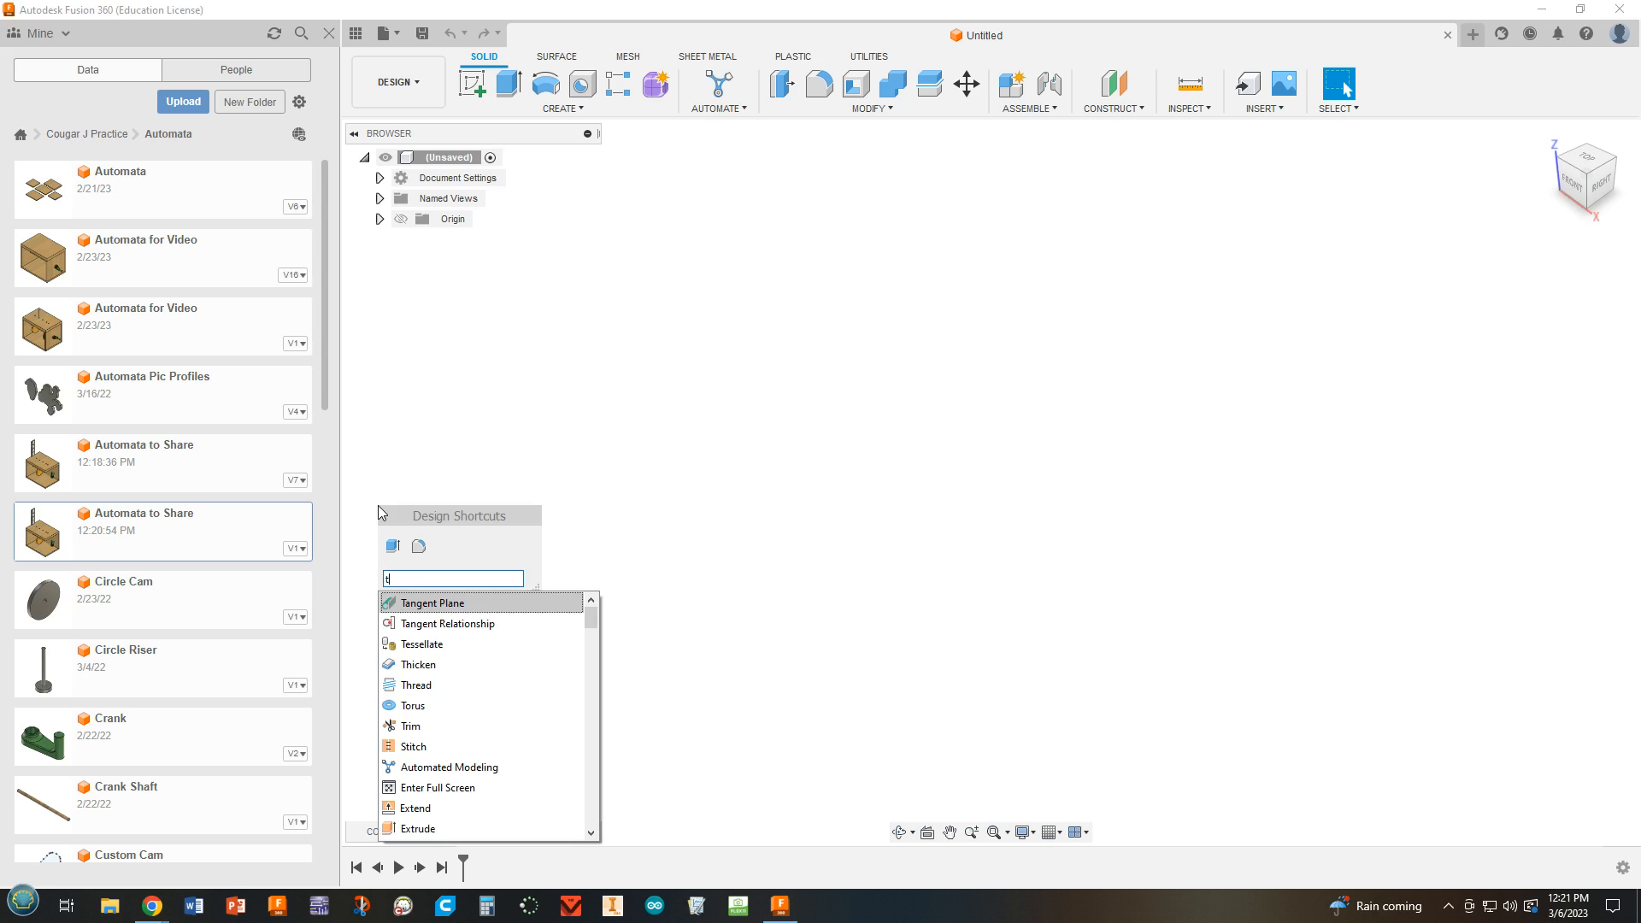
text(tom C)
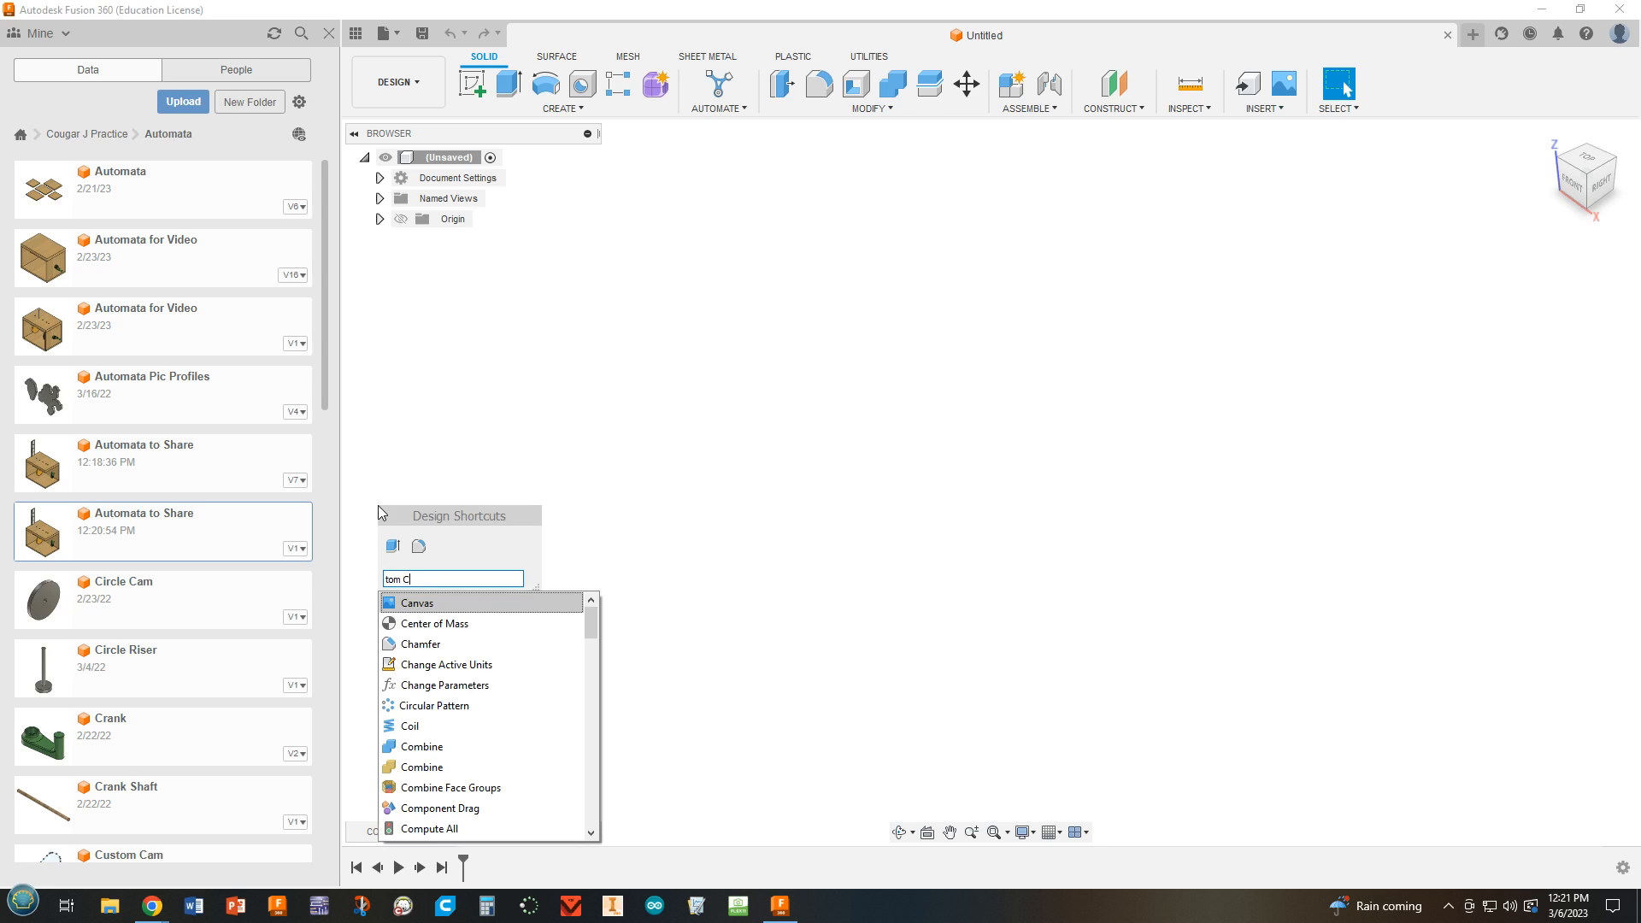
text(am)
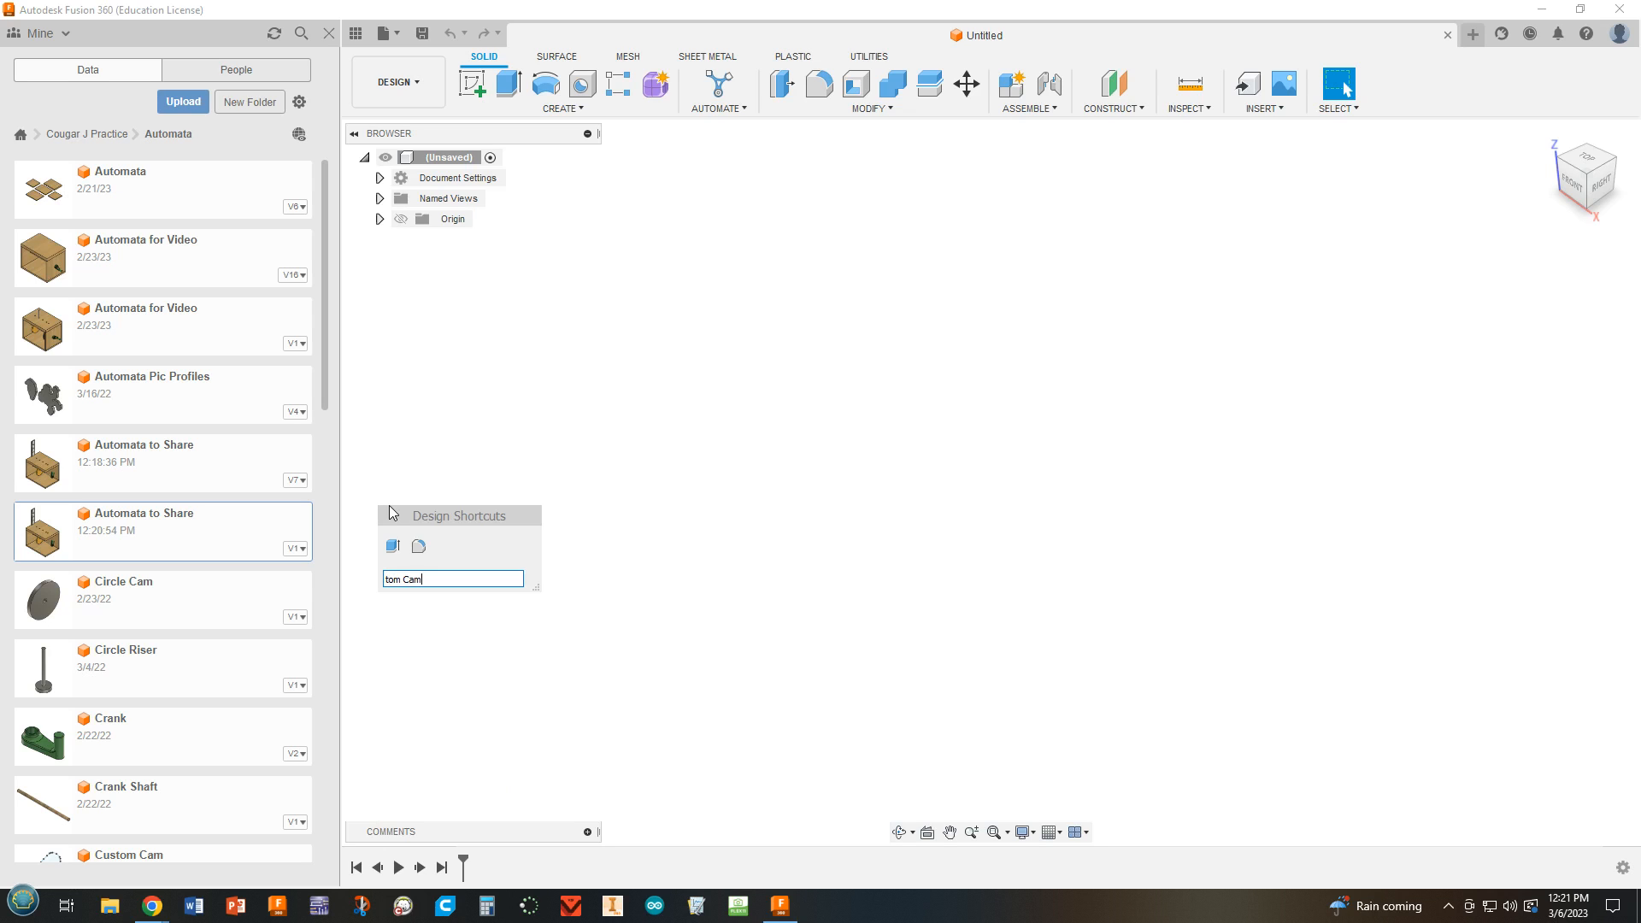
click(581, 437)
Rename the newly copied "Automata to Share" design as "Automata Custom Cam & Spin".
right_click(128, 535)
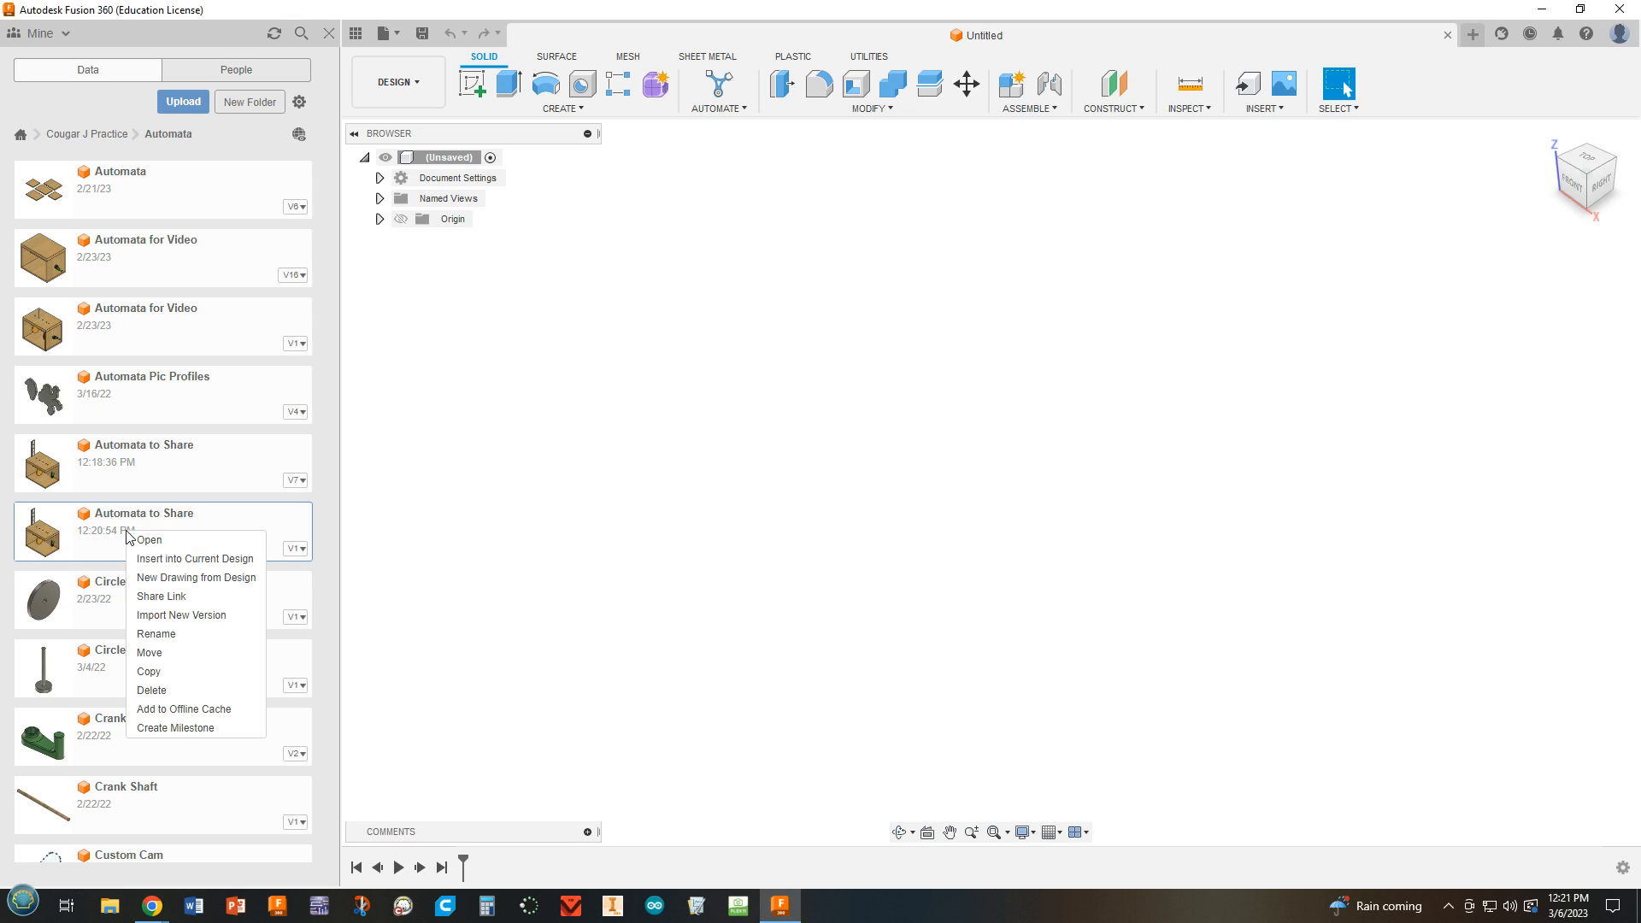
click(166, 635)
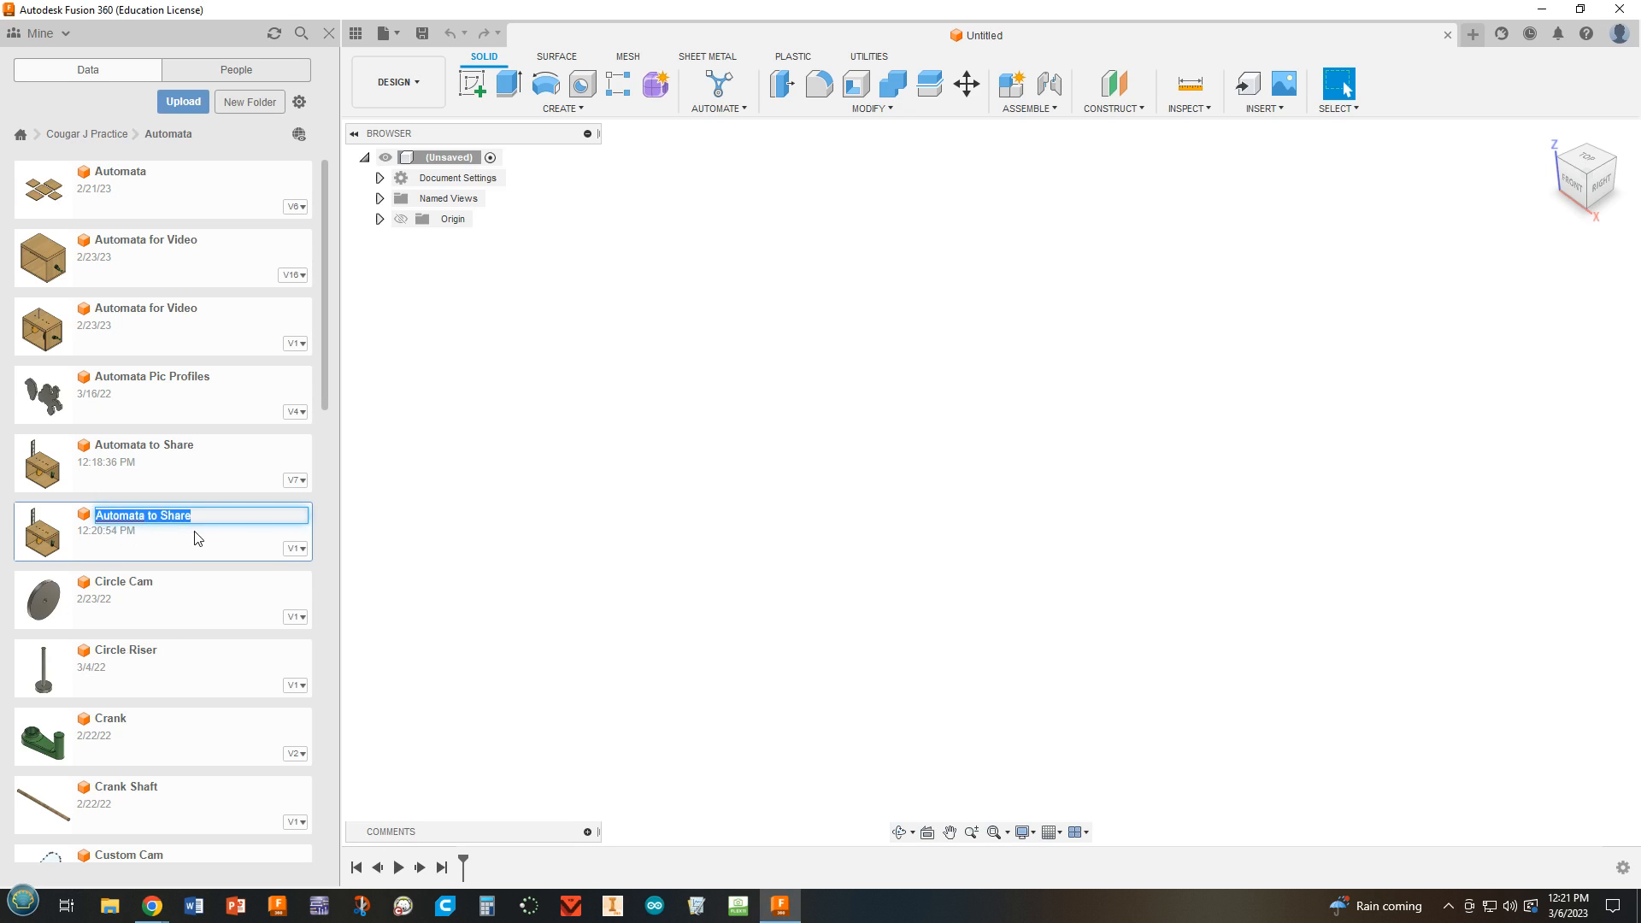
click(225, 519)
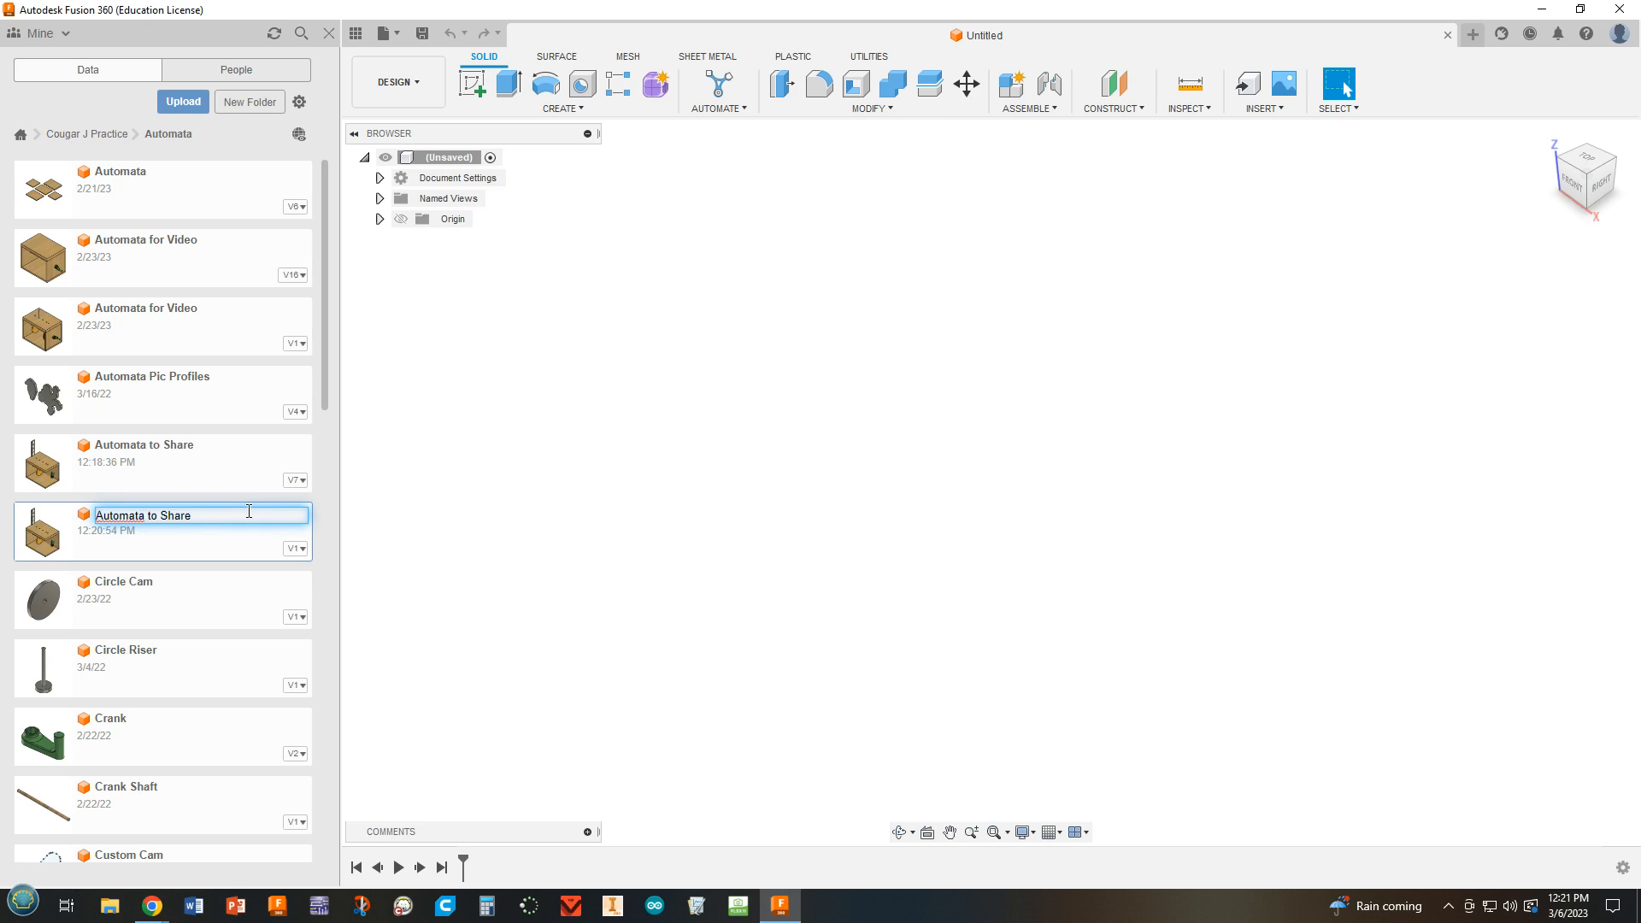
key(BackSpace)
text(Custom)
text(Cam & Spin)
key(Return)
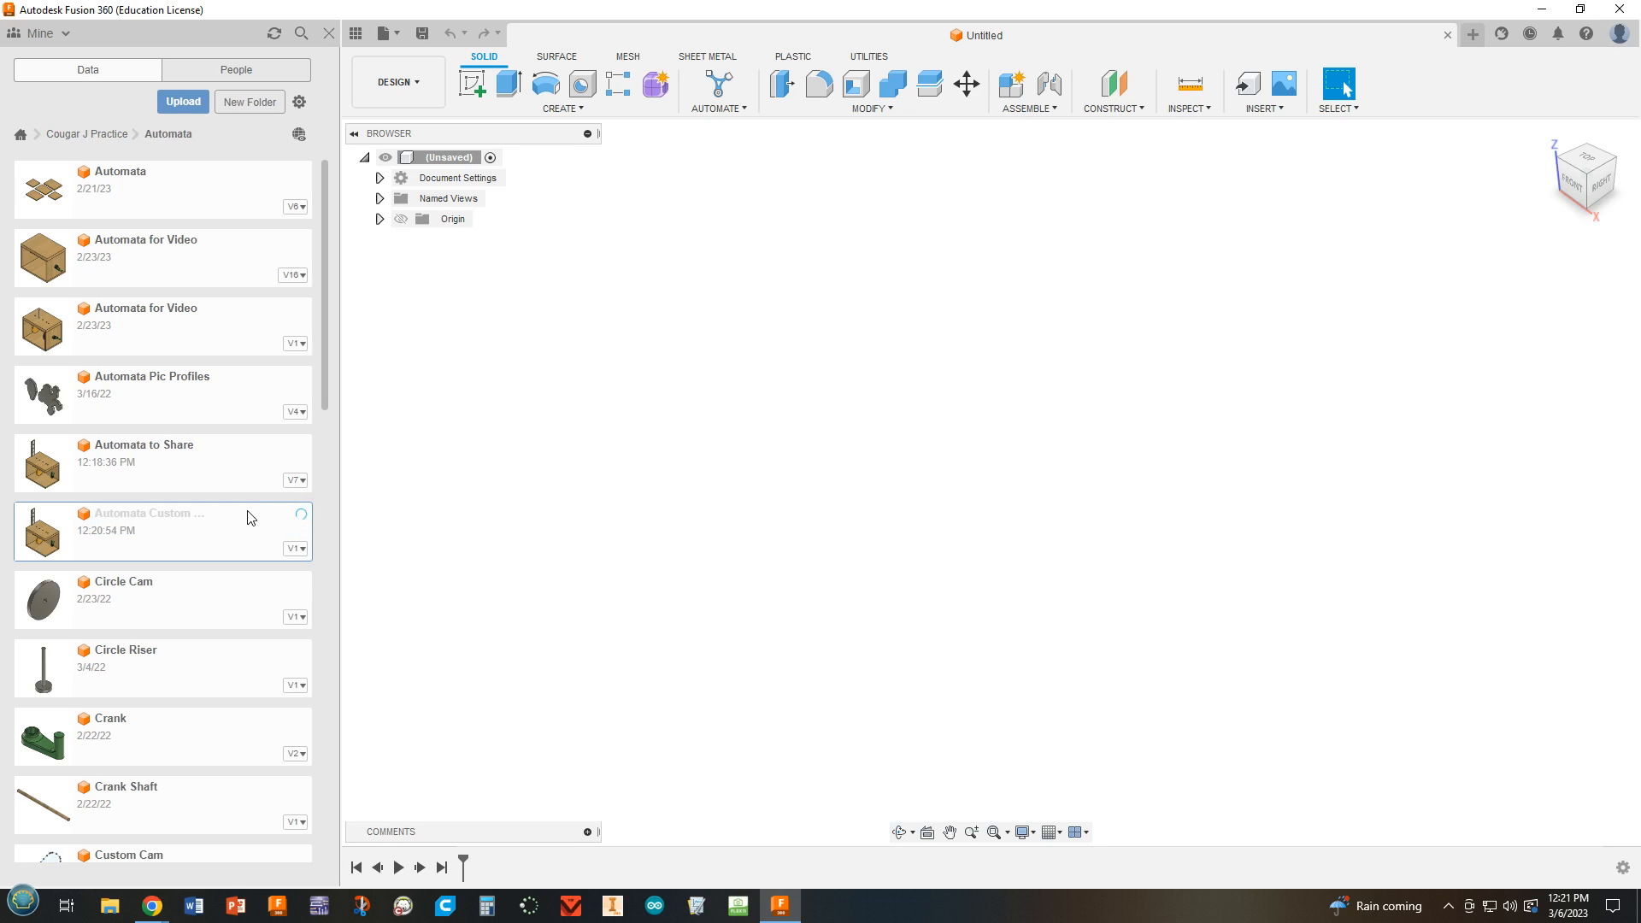
Make another copy of the original "Automata to Share" design in the Automata folder.
right_click(155, 462)
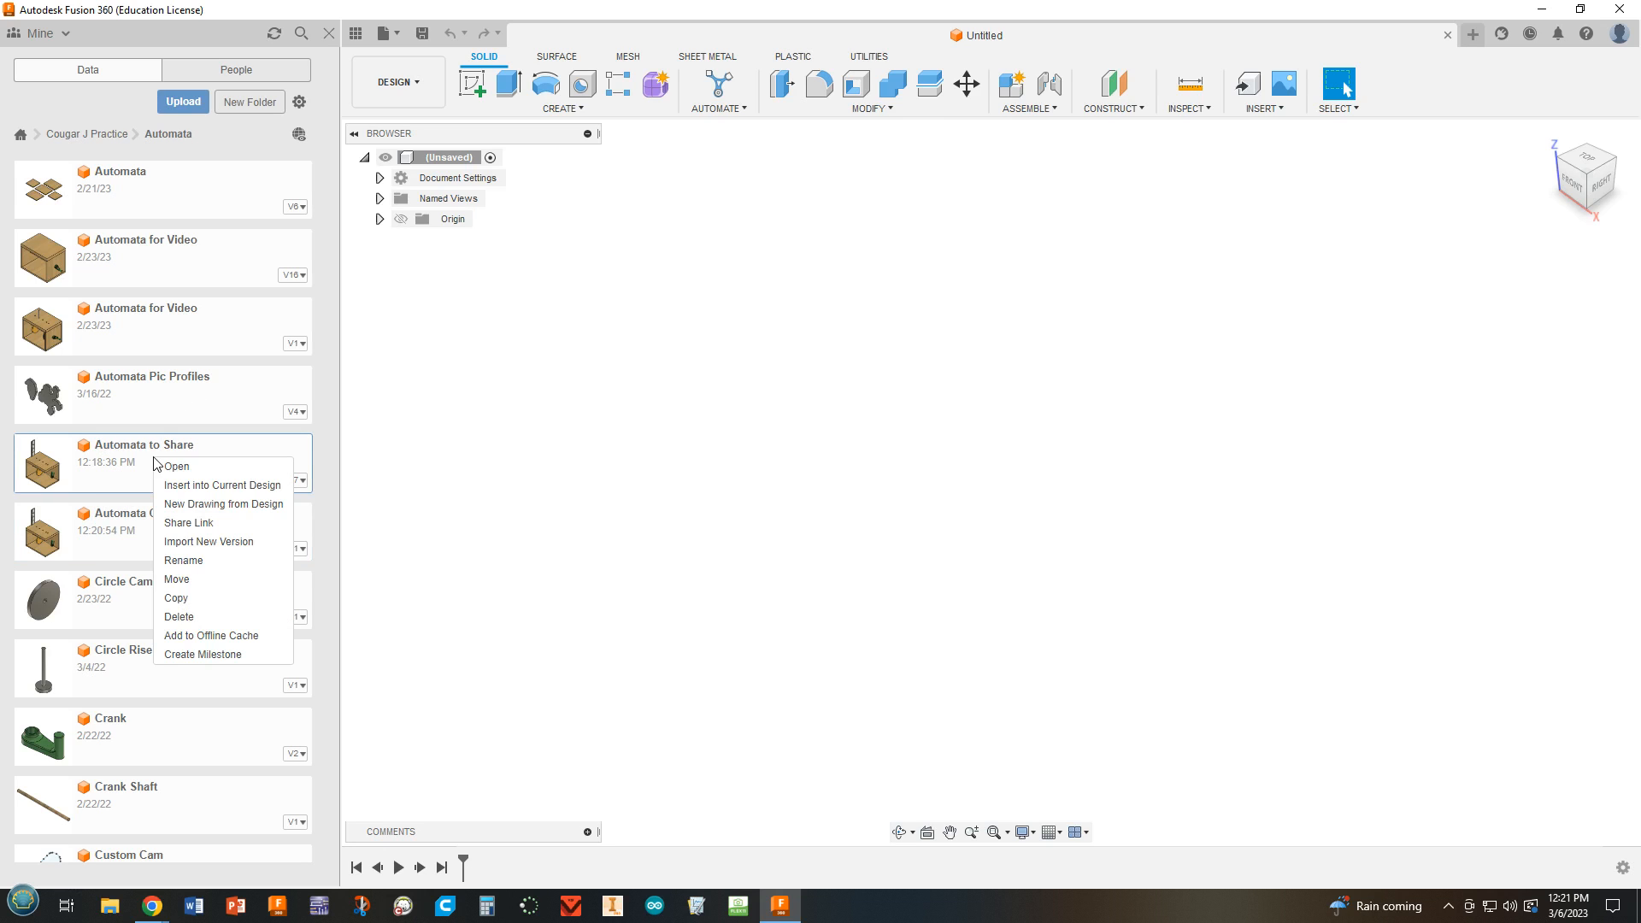
click(187, 600)
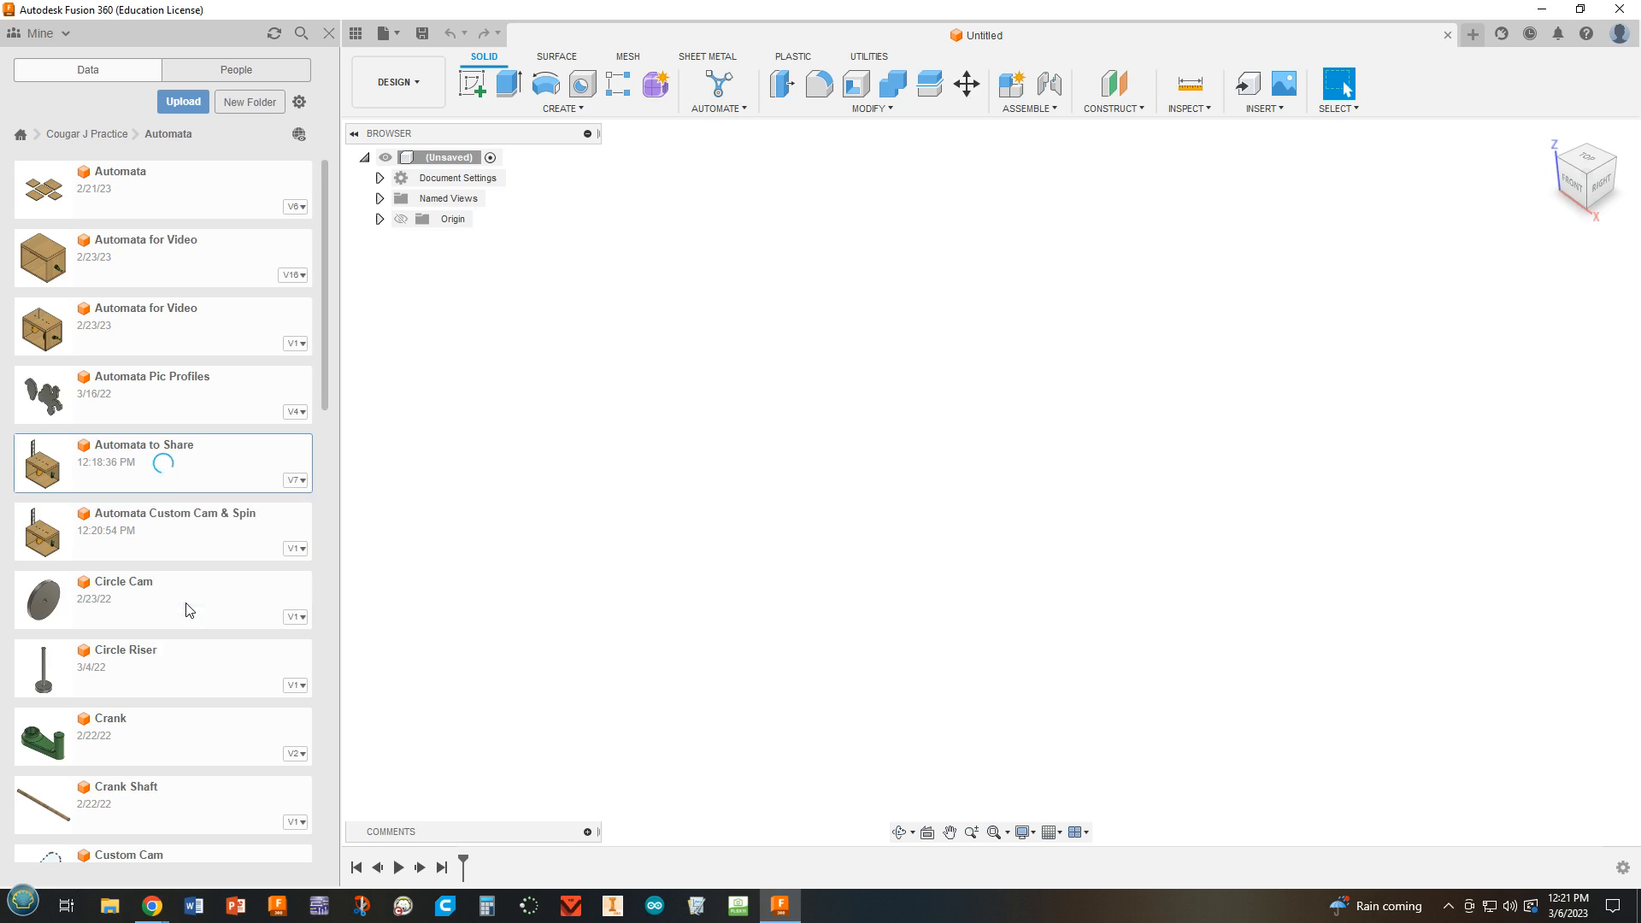
click(801, 427)
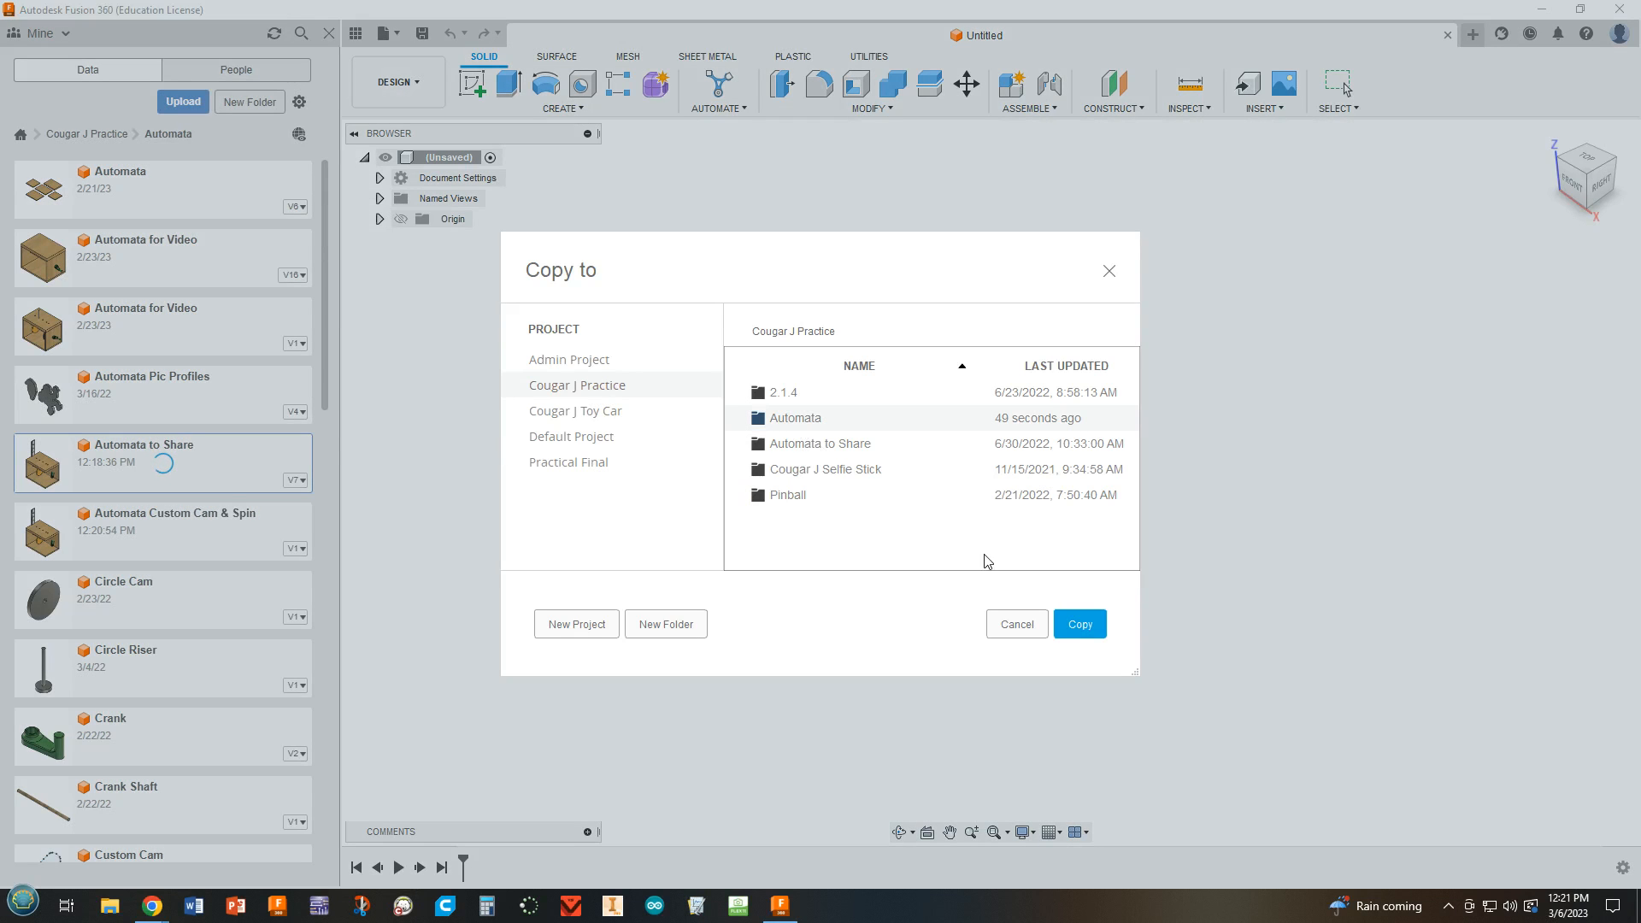
click(1081, 624)
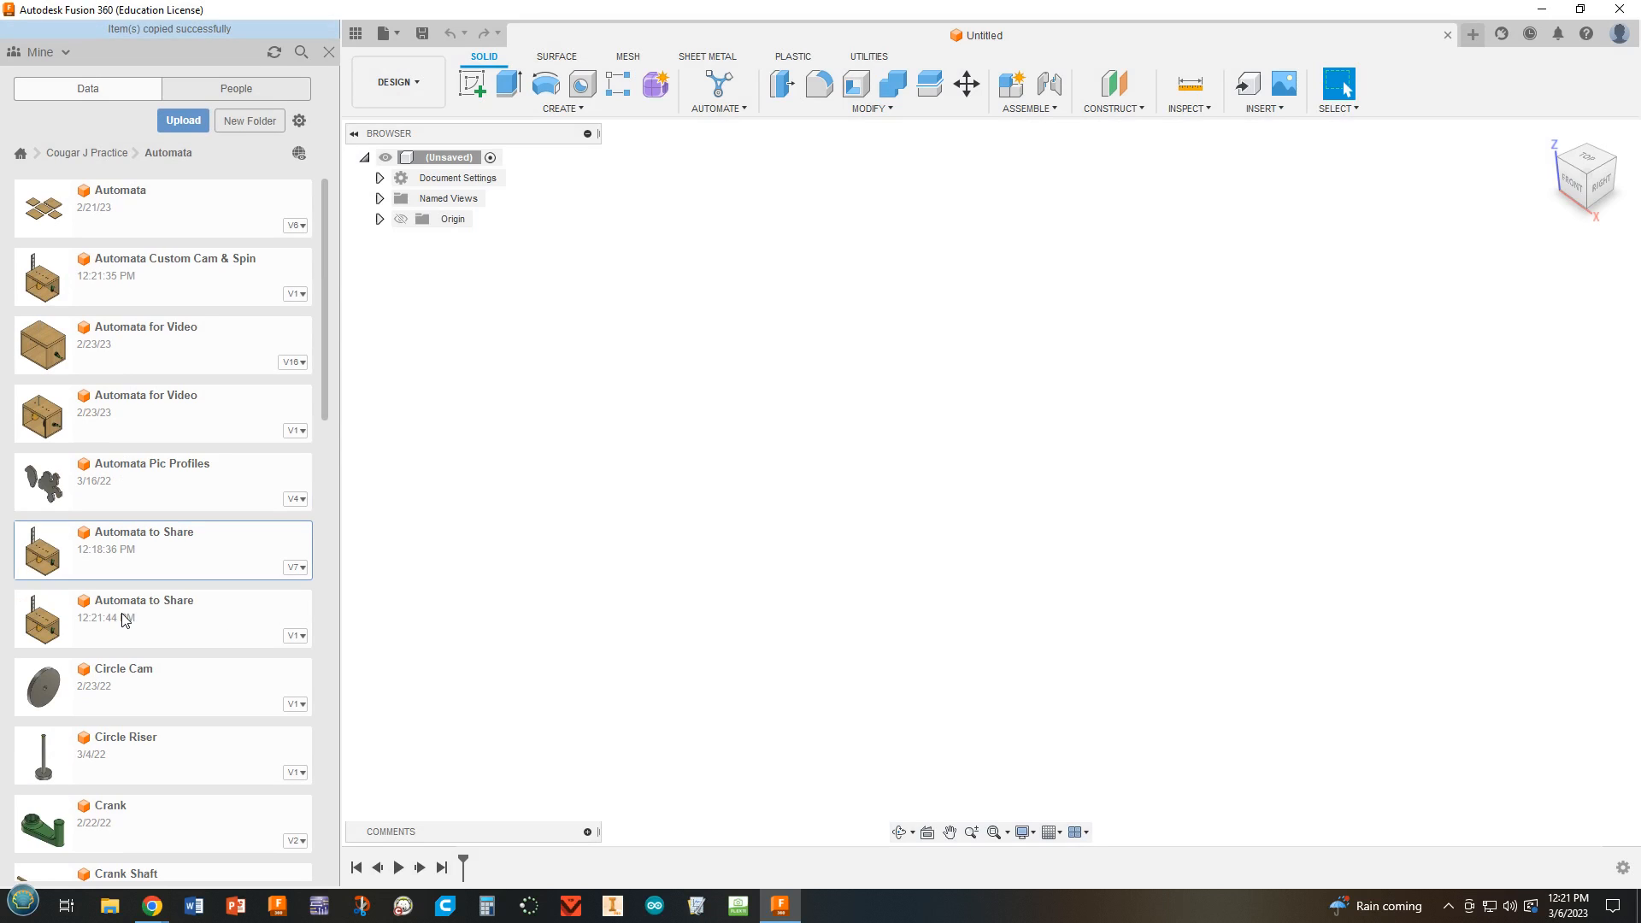
Rename the newest "Automata to Share" copy as "Automata Prototype".
right_click(124, 619)
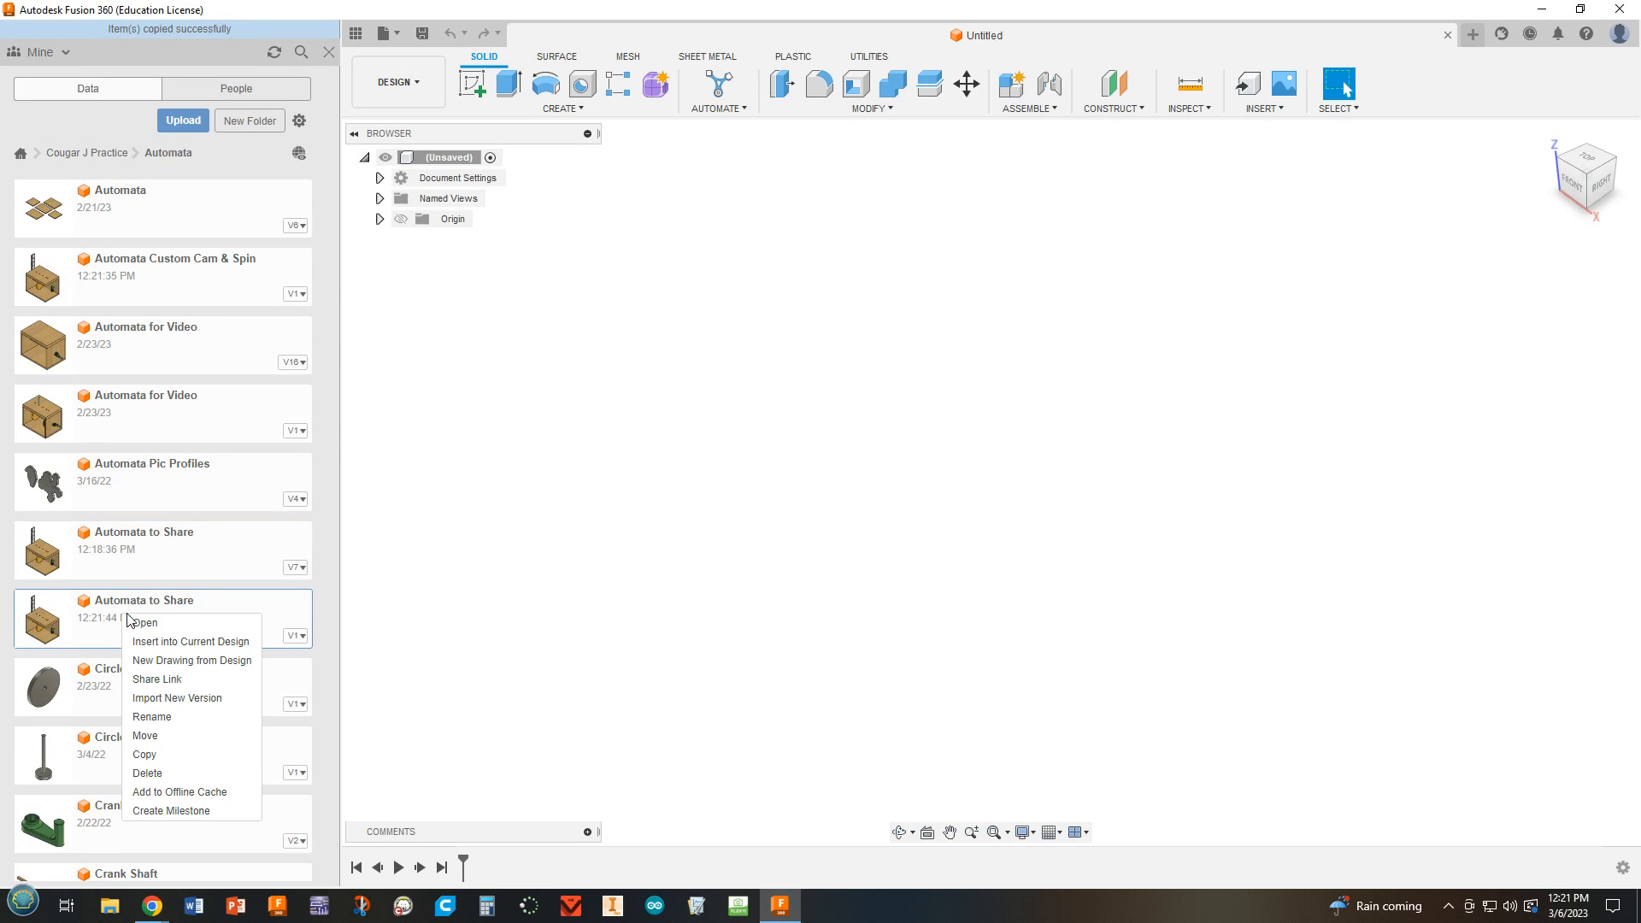
click(175, 717)
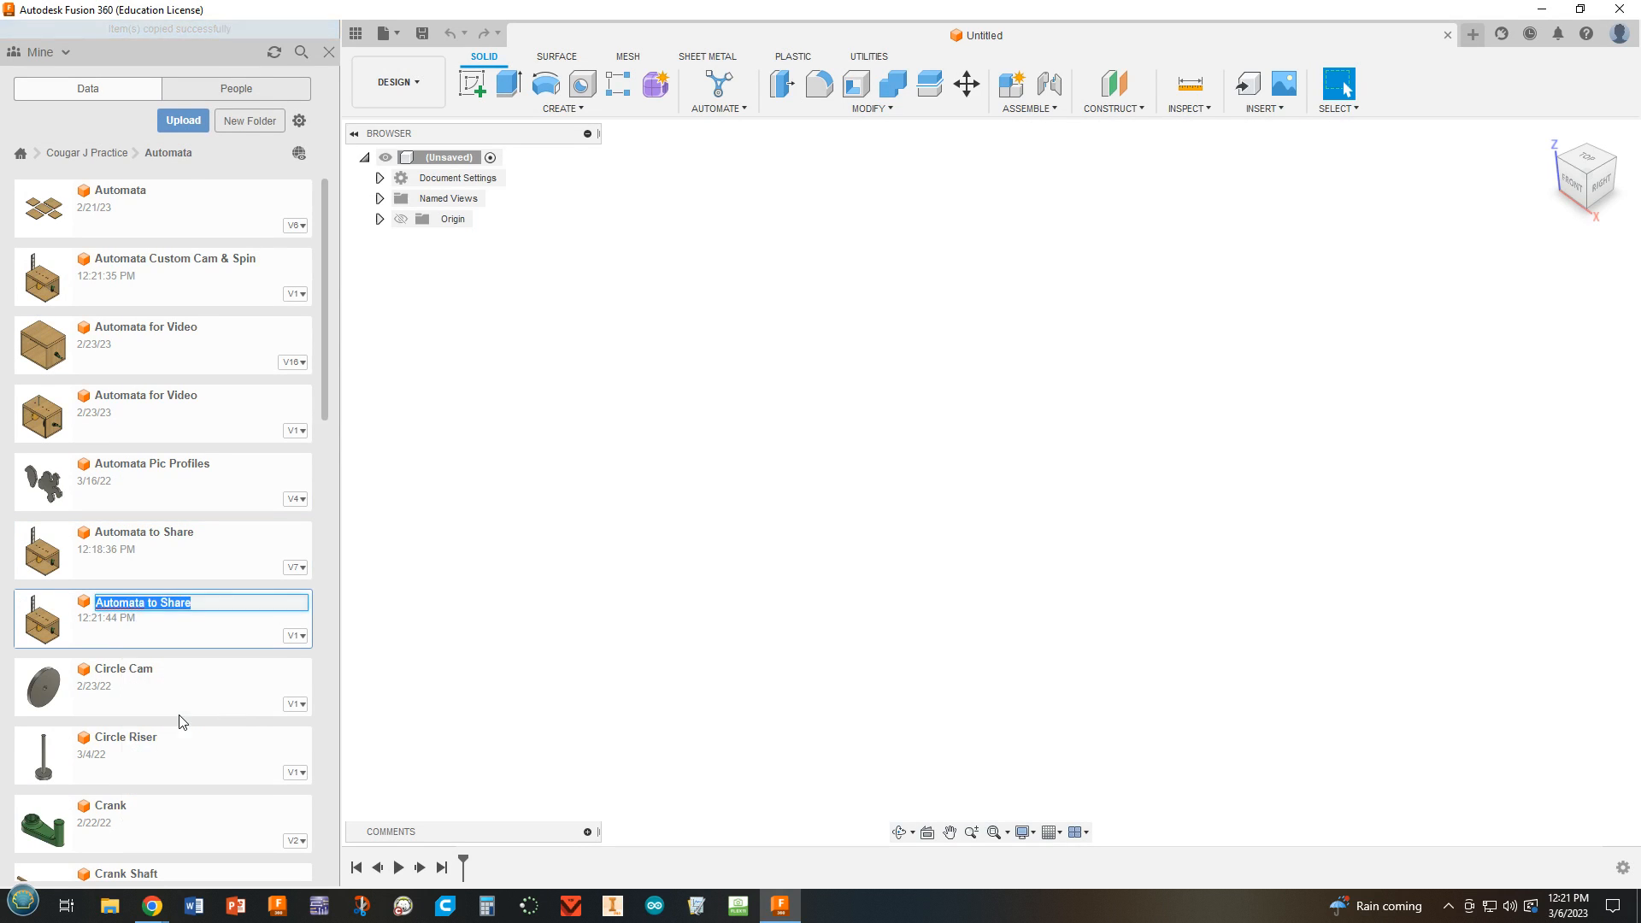
click(226, 585)
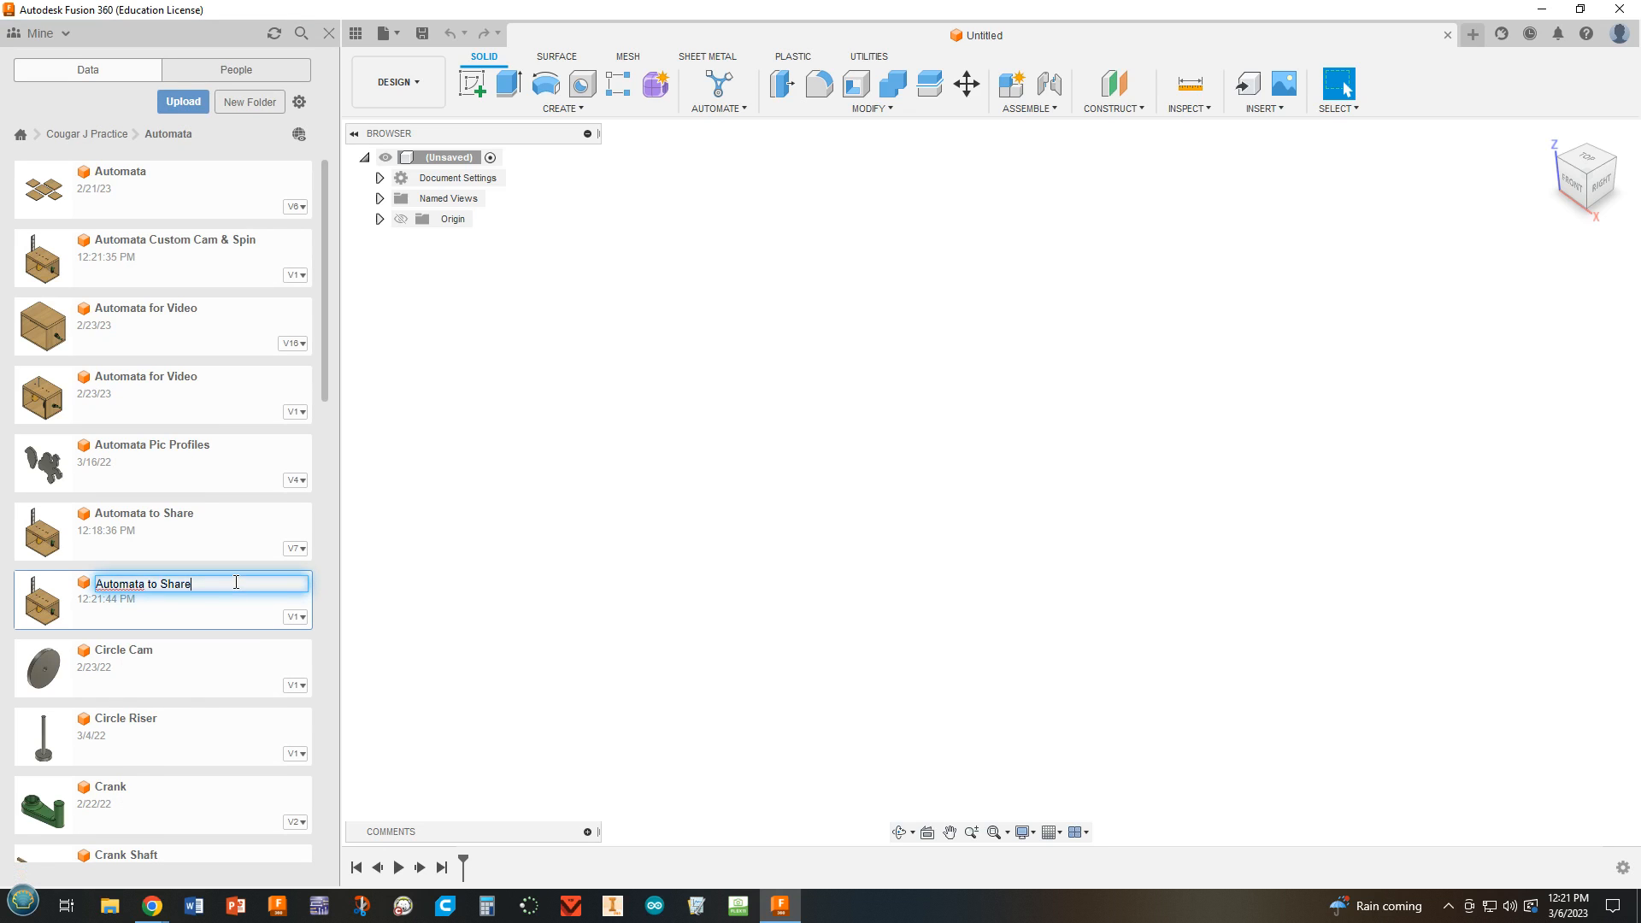
drag(236, 582, 154, 601)
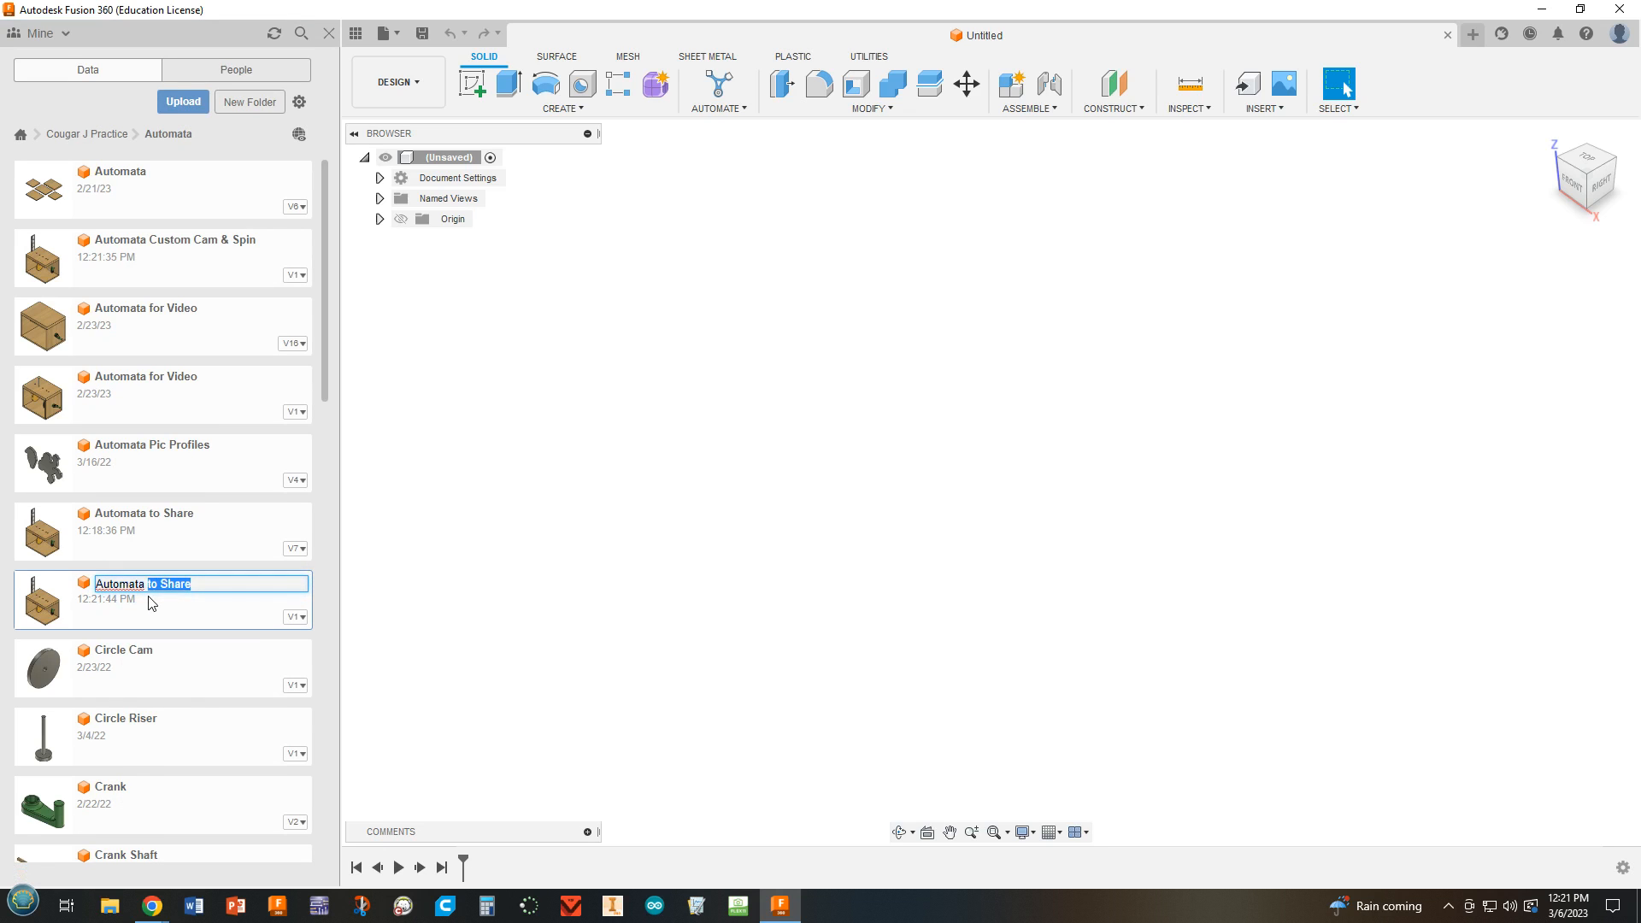
text(P)
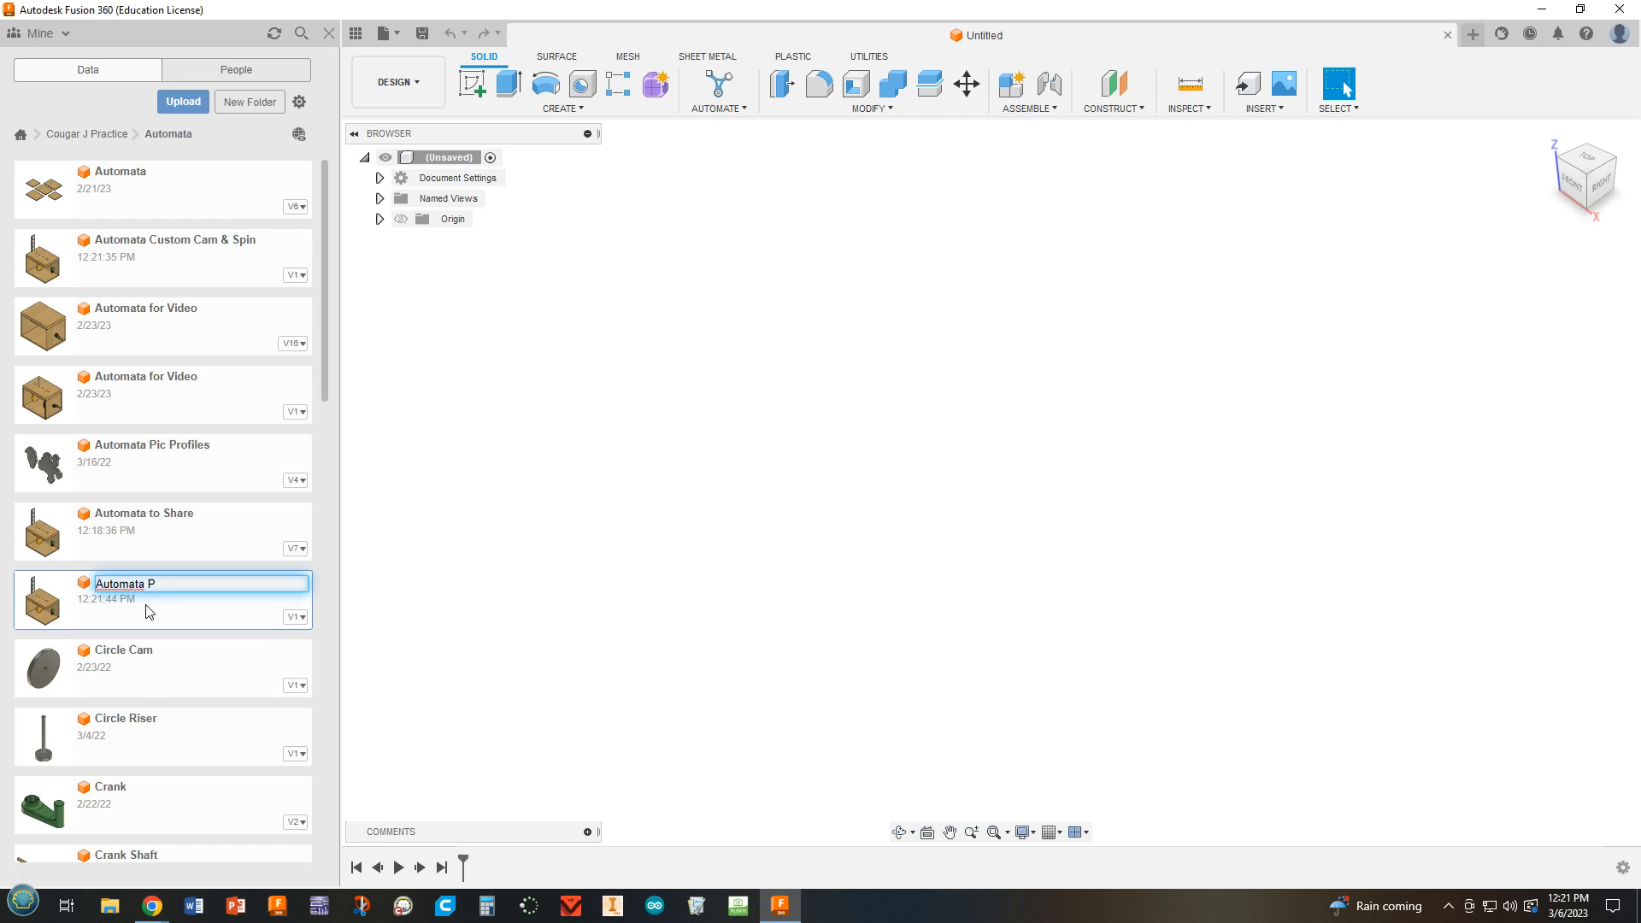
text(rototype)
key(Return)
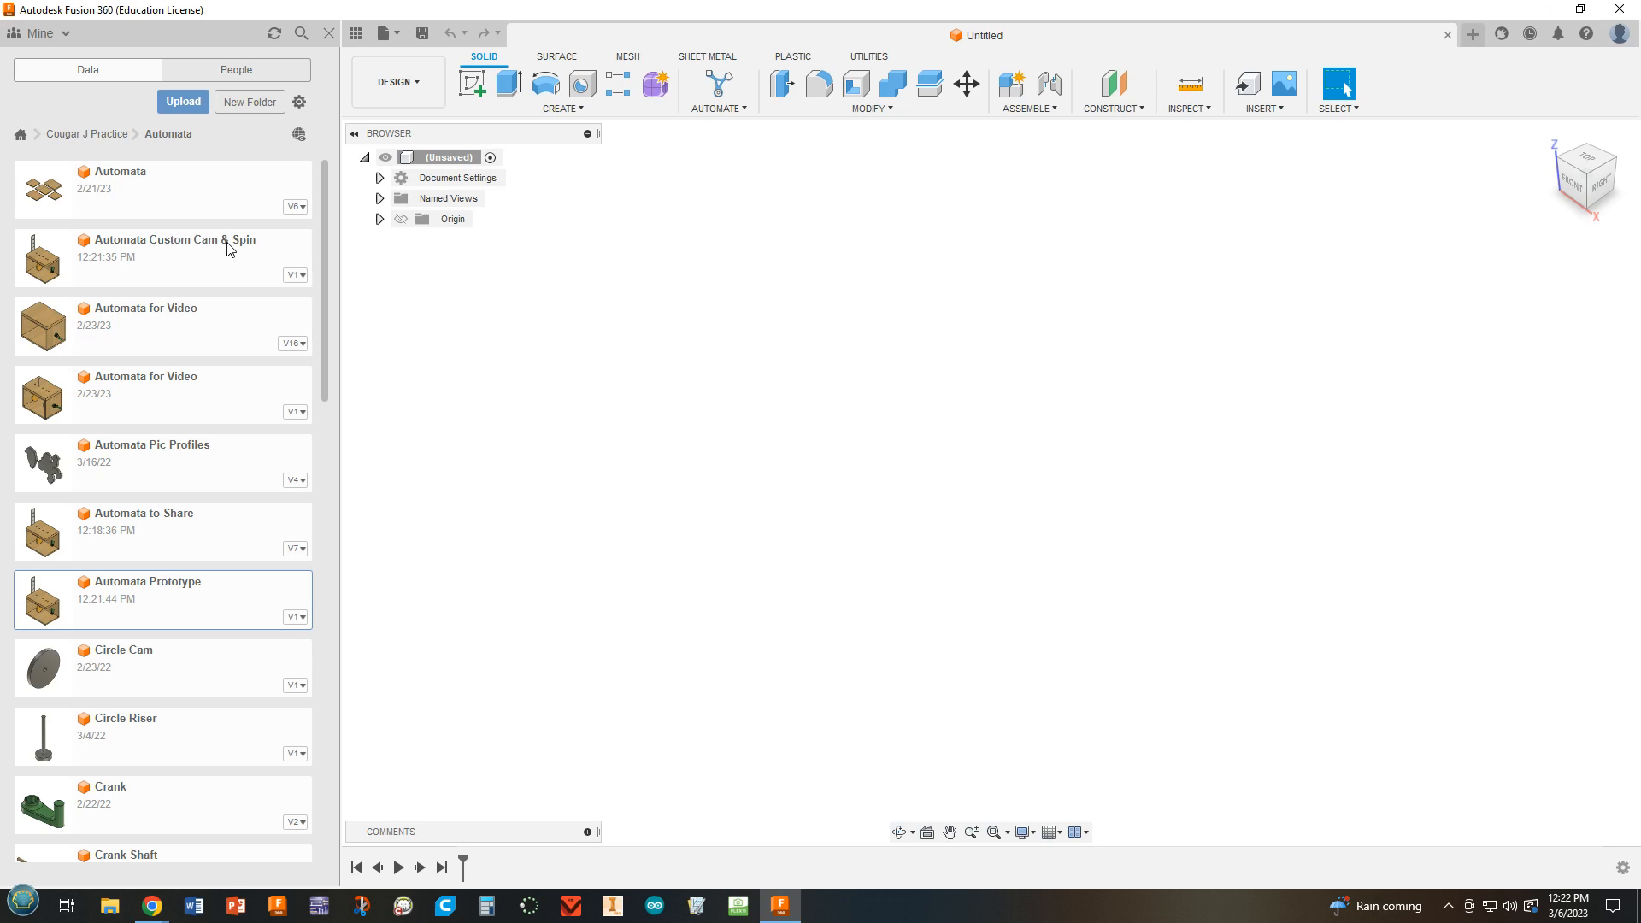
Open the "Automata Custom Cam & Spin" design and bring the whole box assembly into view.
double_click(197, 257)
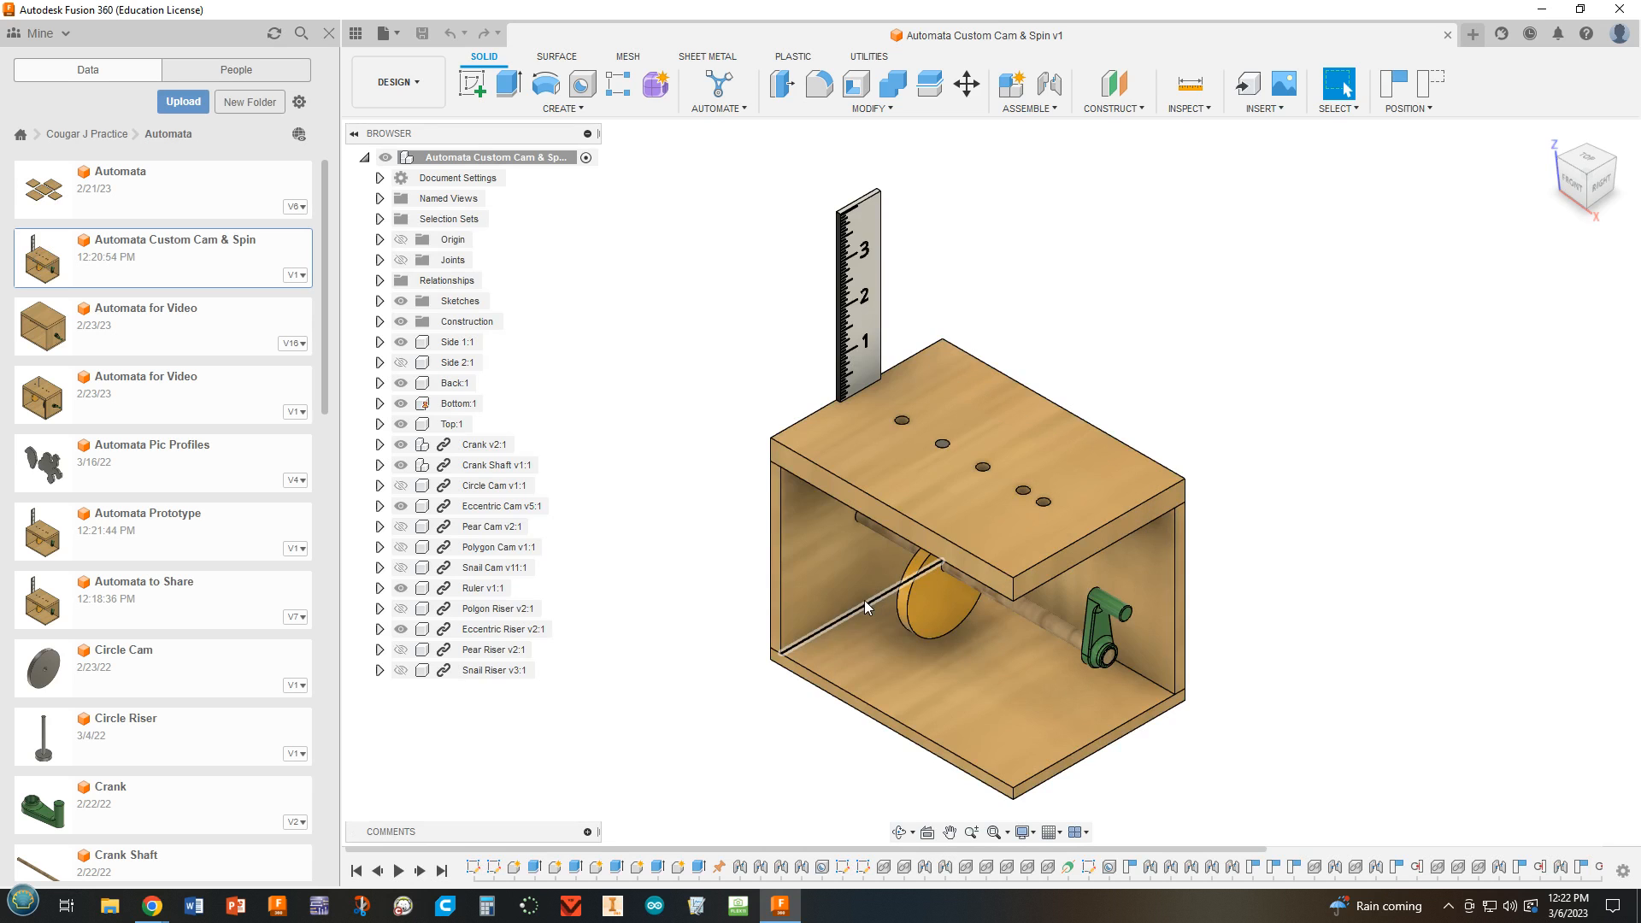
scroll(729, 643, up, 3)
scroll(726, 648, up, 2)
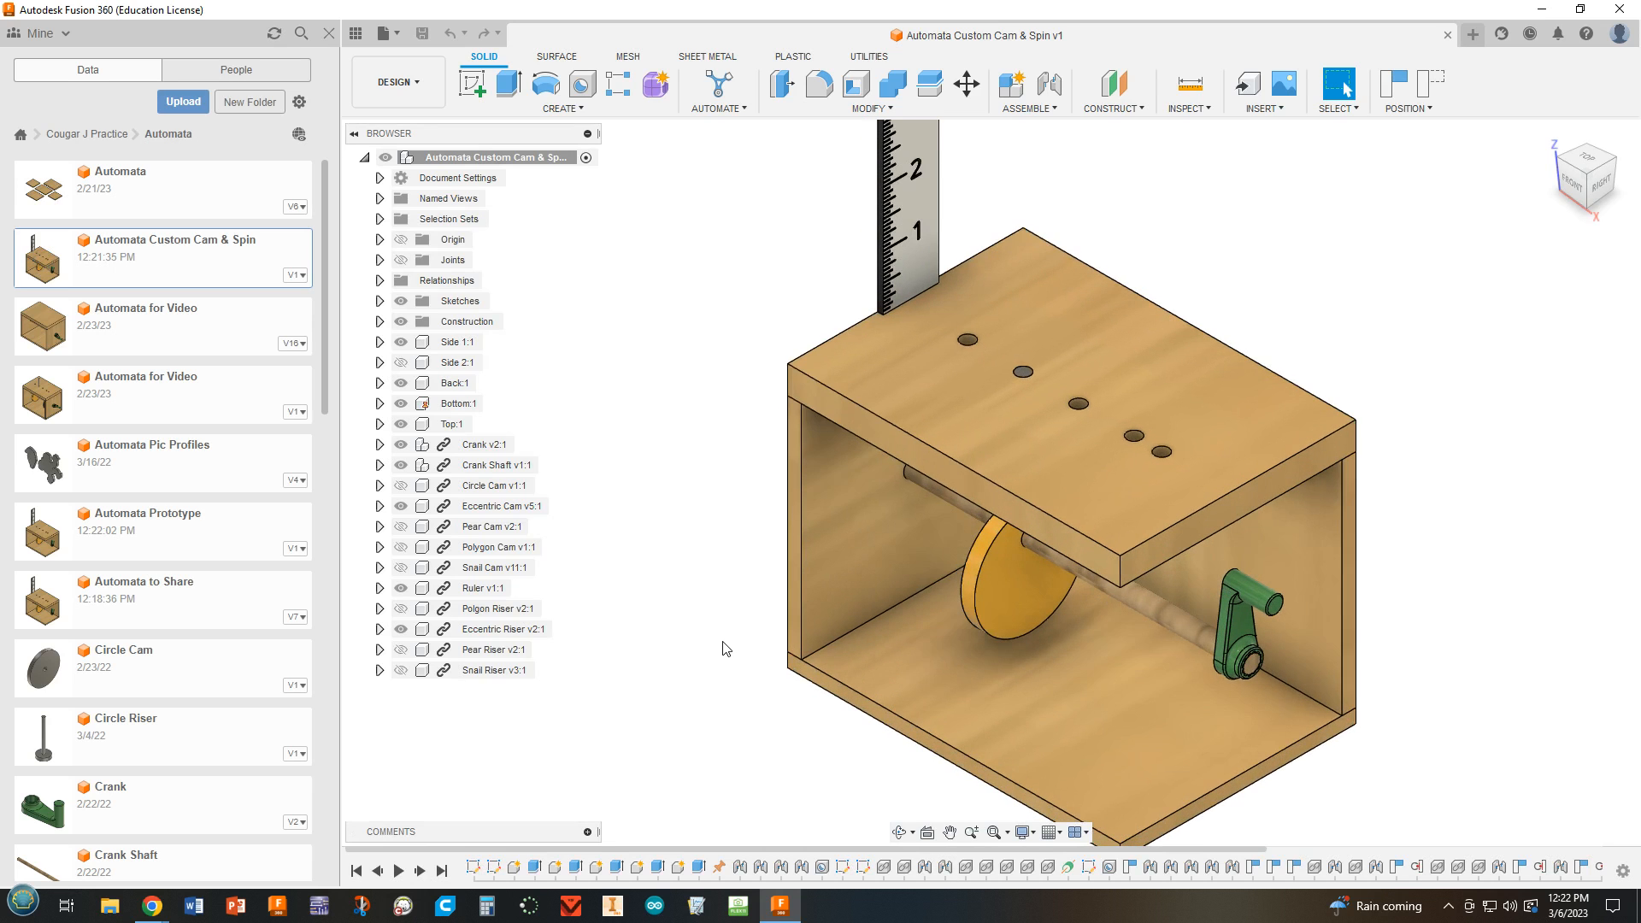
scroll(721, 648, down, 2)
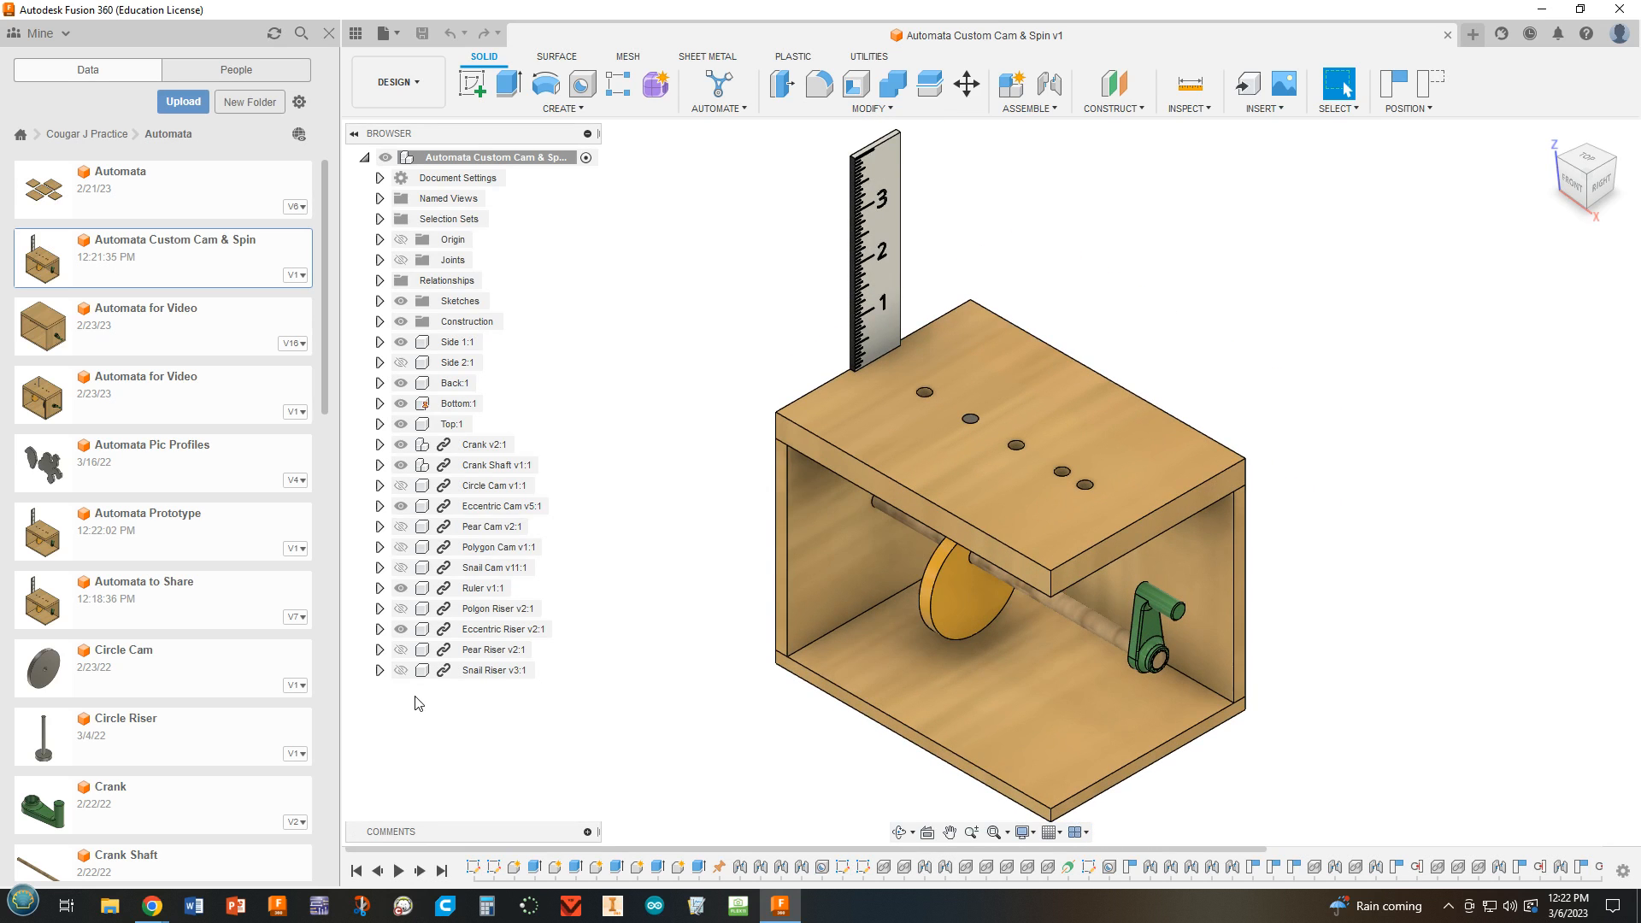
Make the hidden snail, pear and polygon risers and the snail, polygon and pear cams visible in the assembly.
click(402, 669)
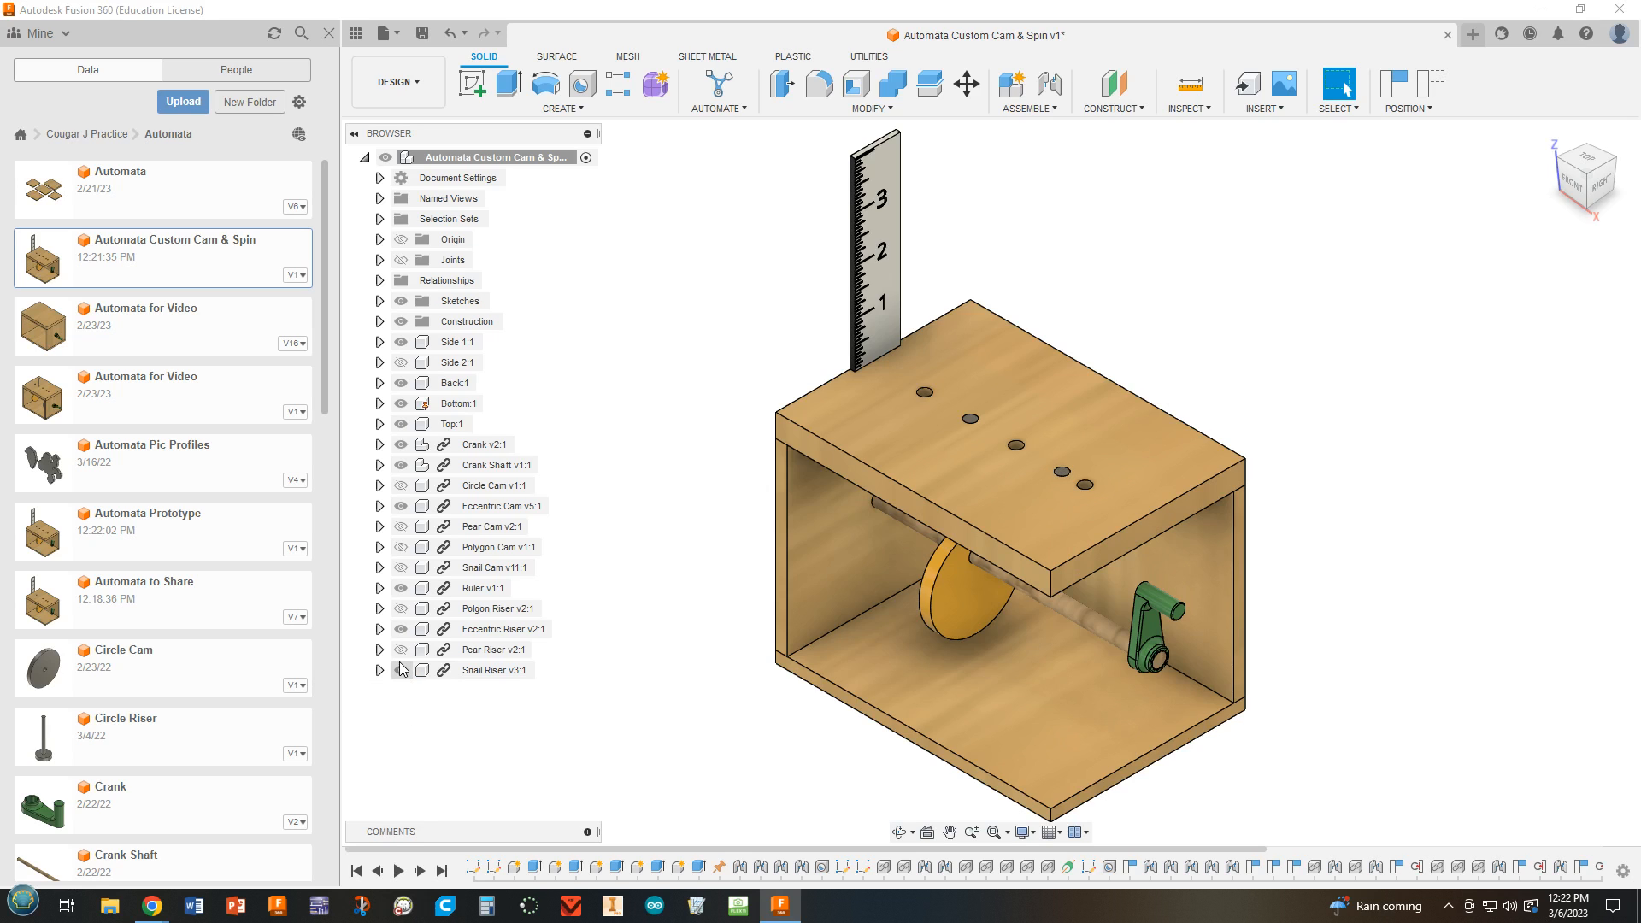
click(401, 650)
click(401, 607)
click(401, 567)
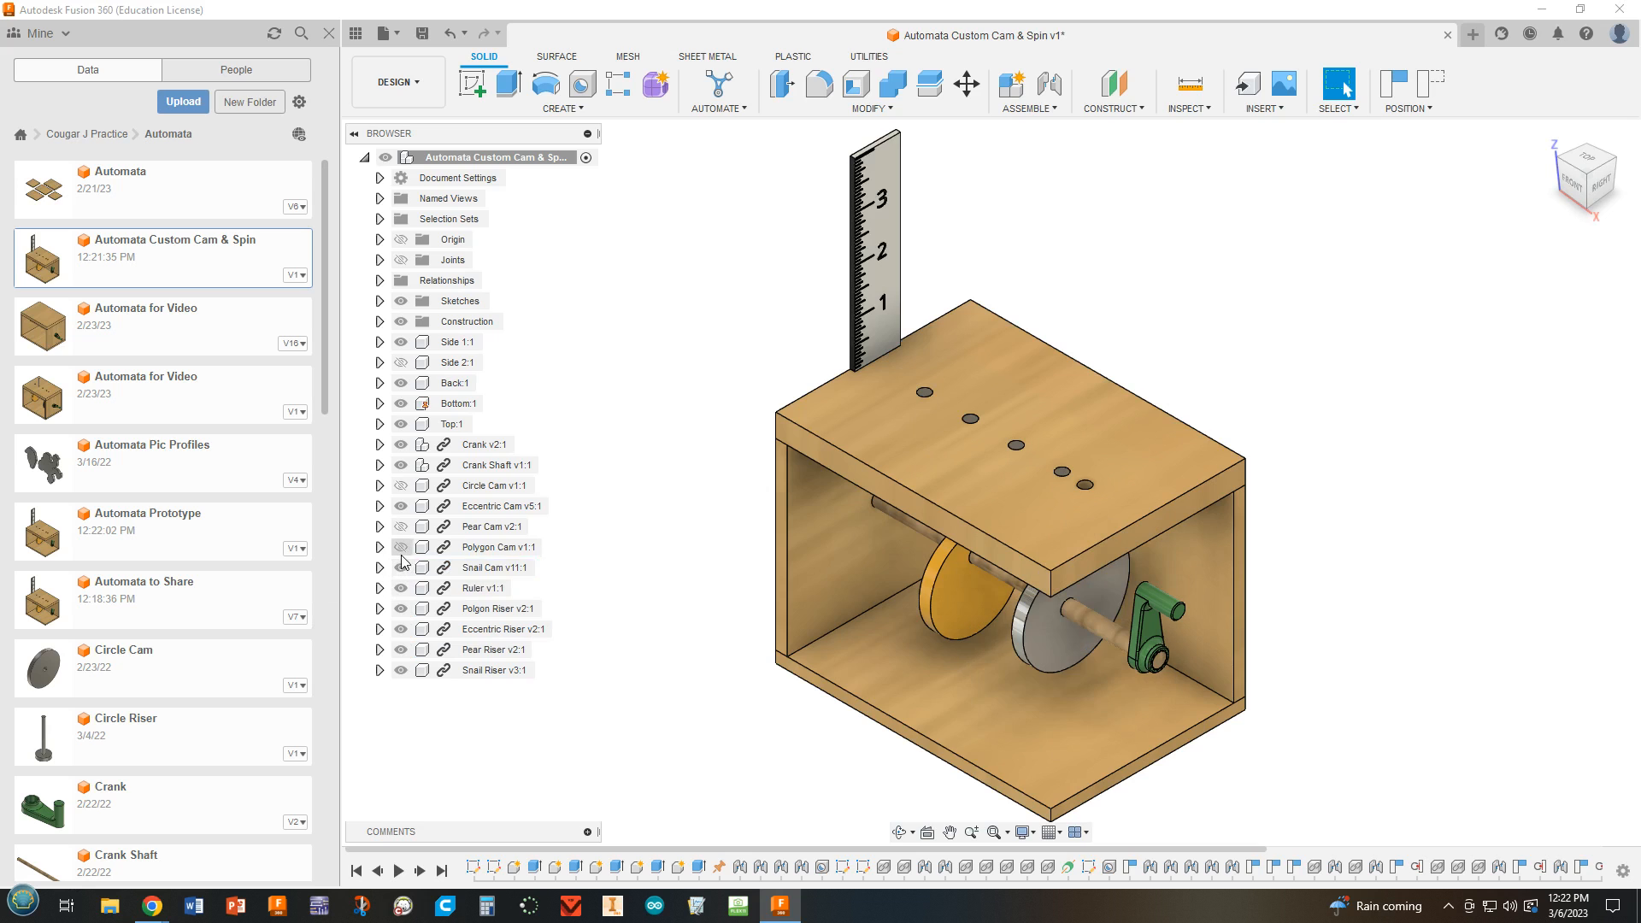
click(400, 547)
click(400, 527)
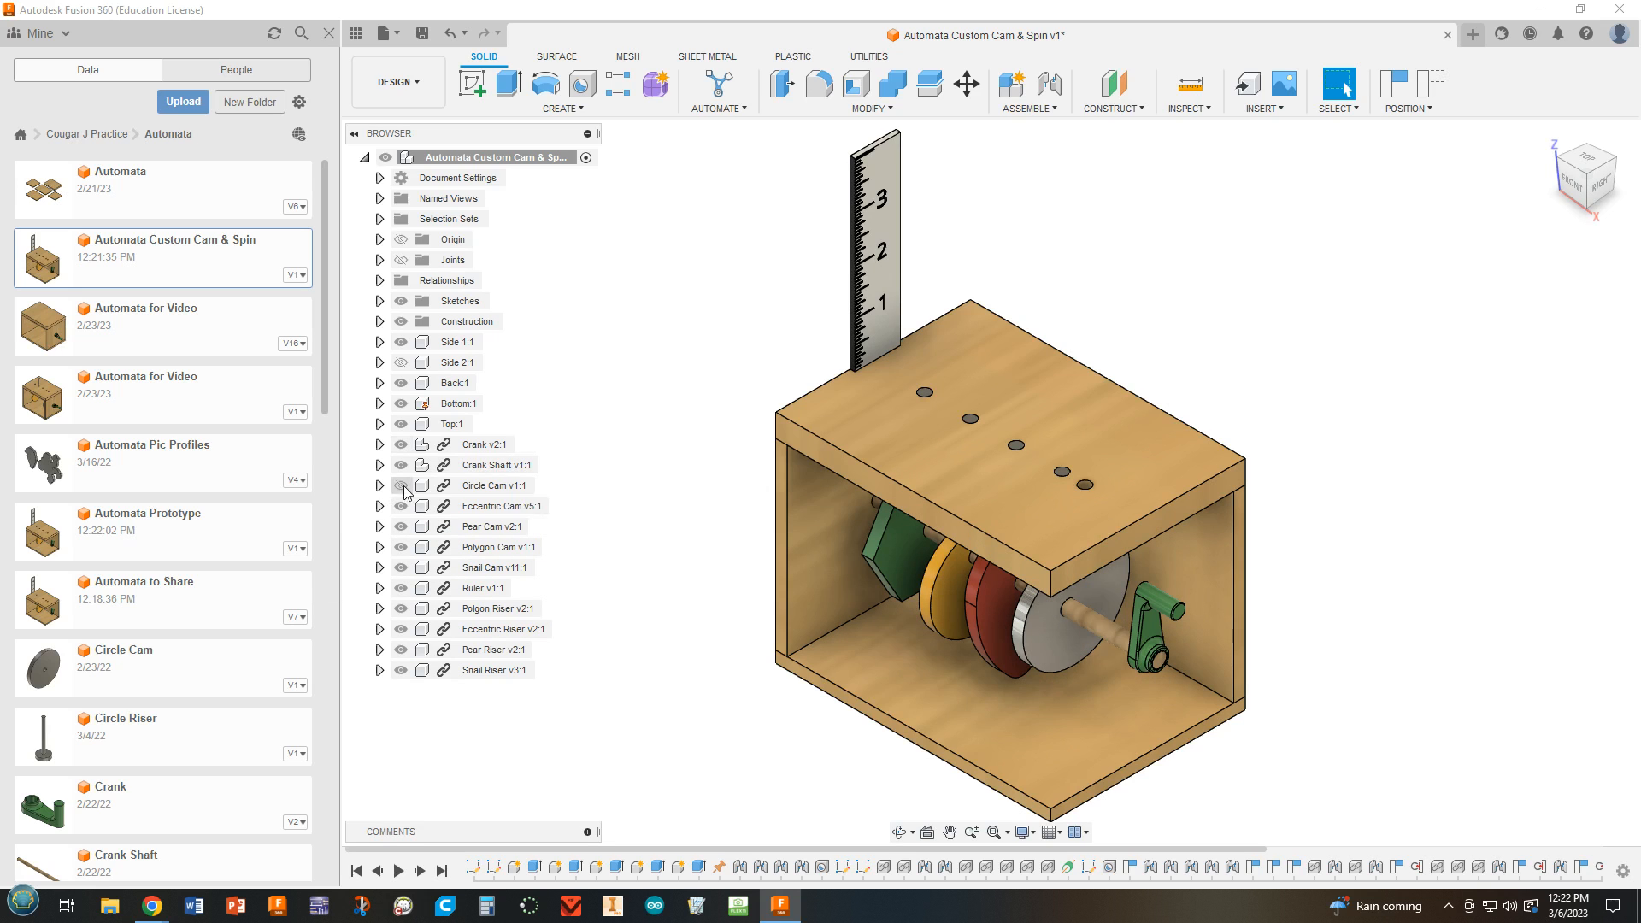
Make the hidden circle cam and the Side 2 panel visible in the assembly.
click(401, 486)
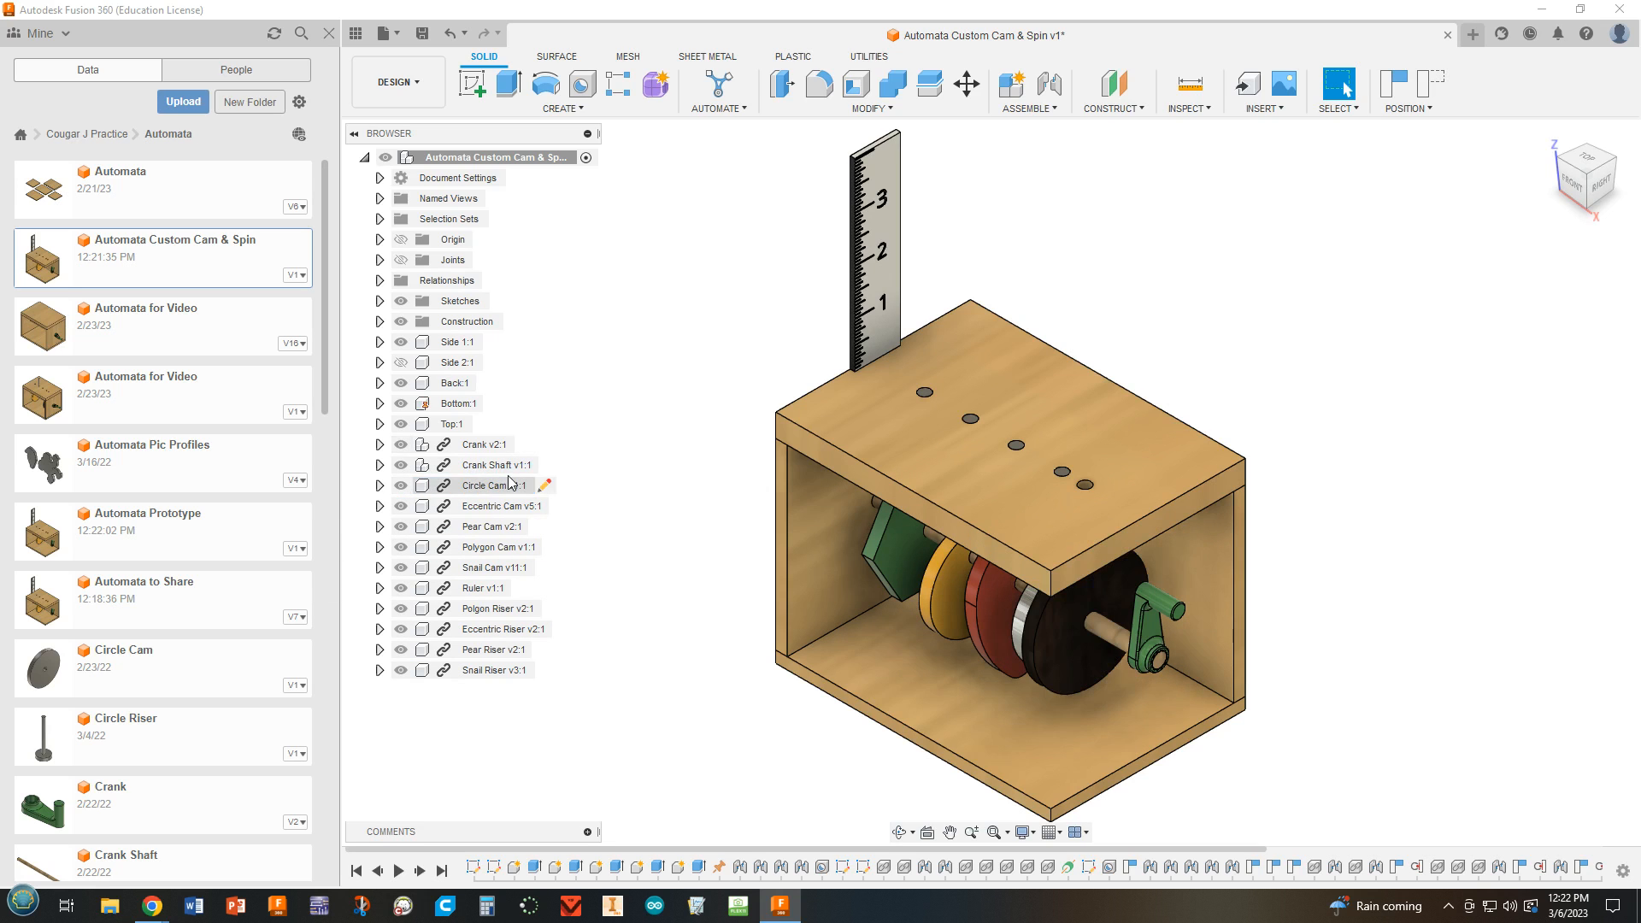
click(400, 363)
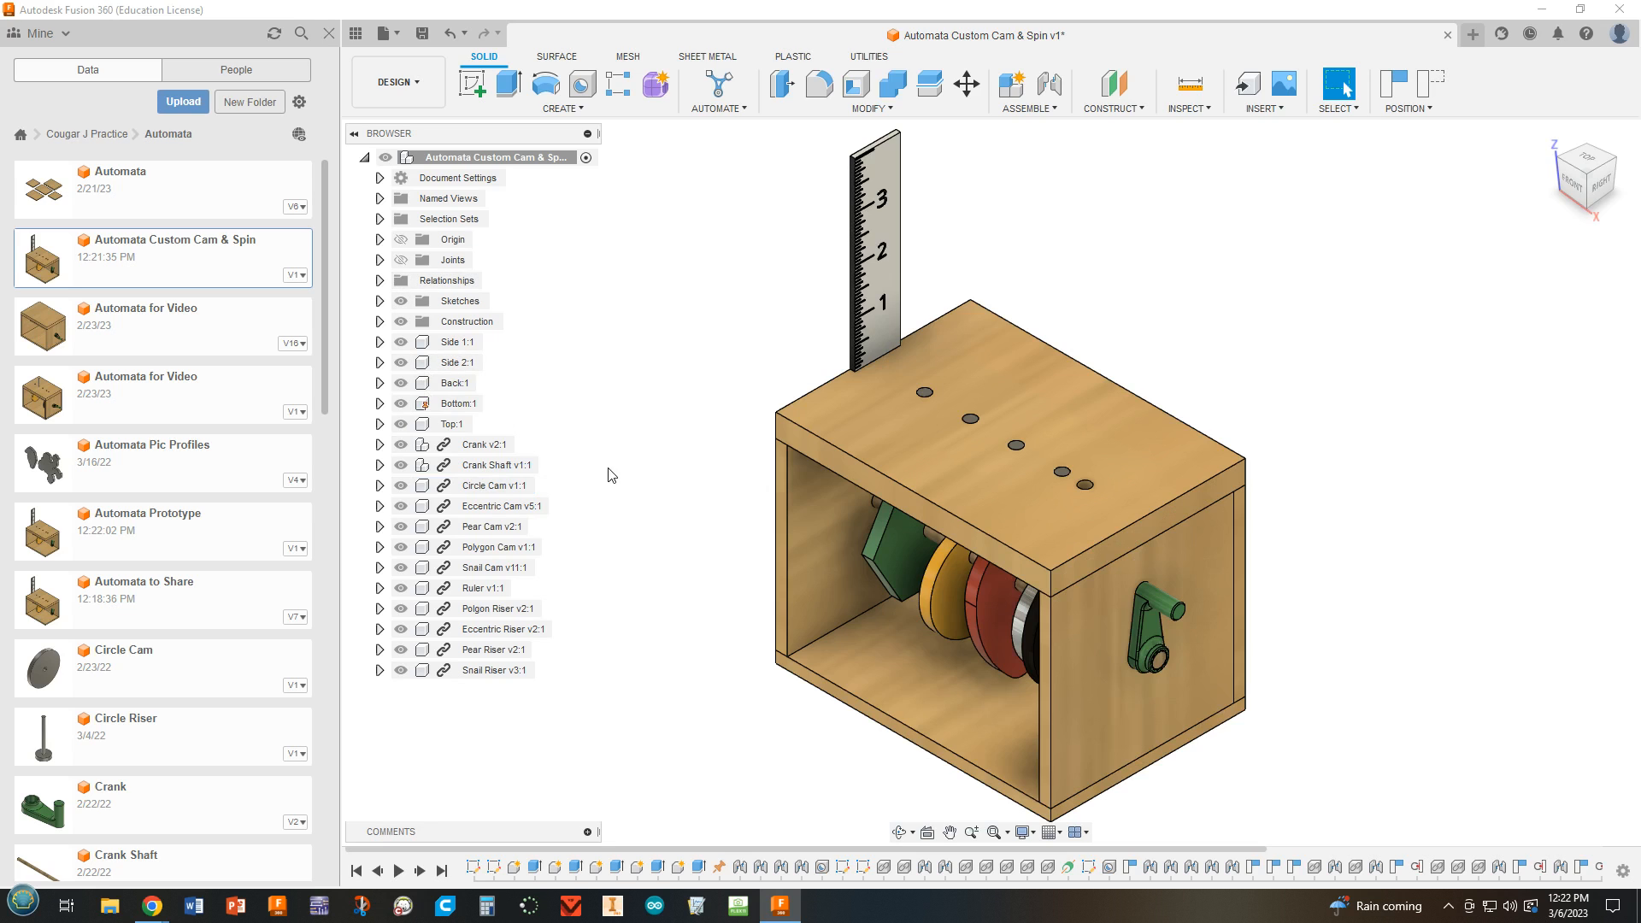
click(401, 259)
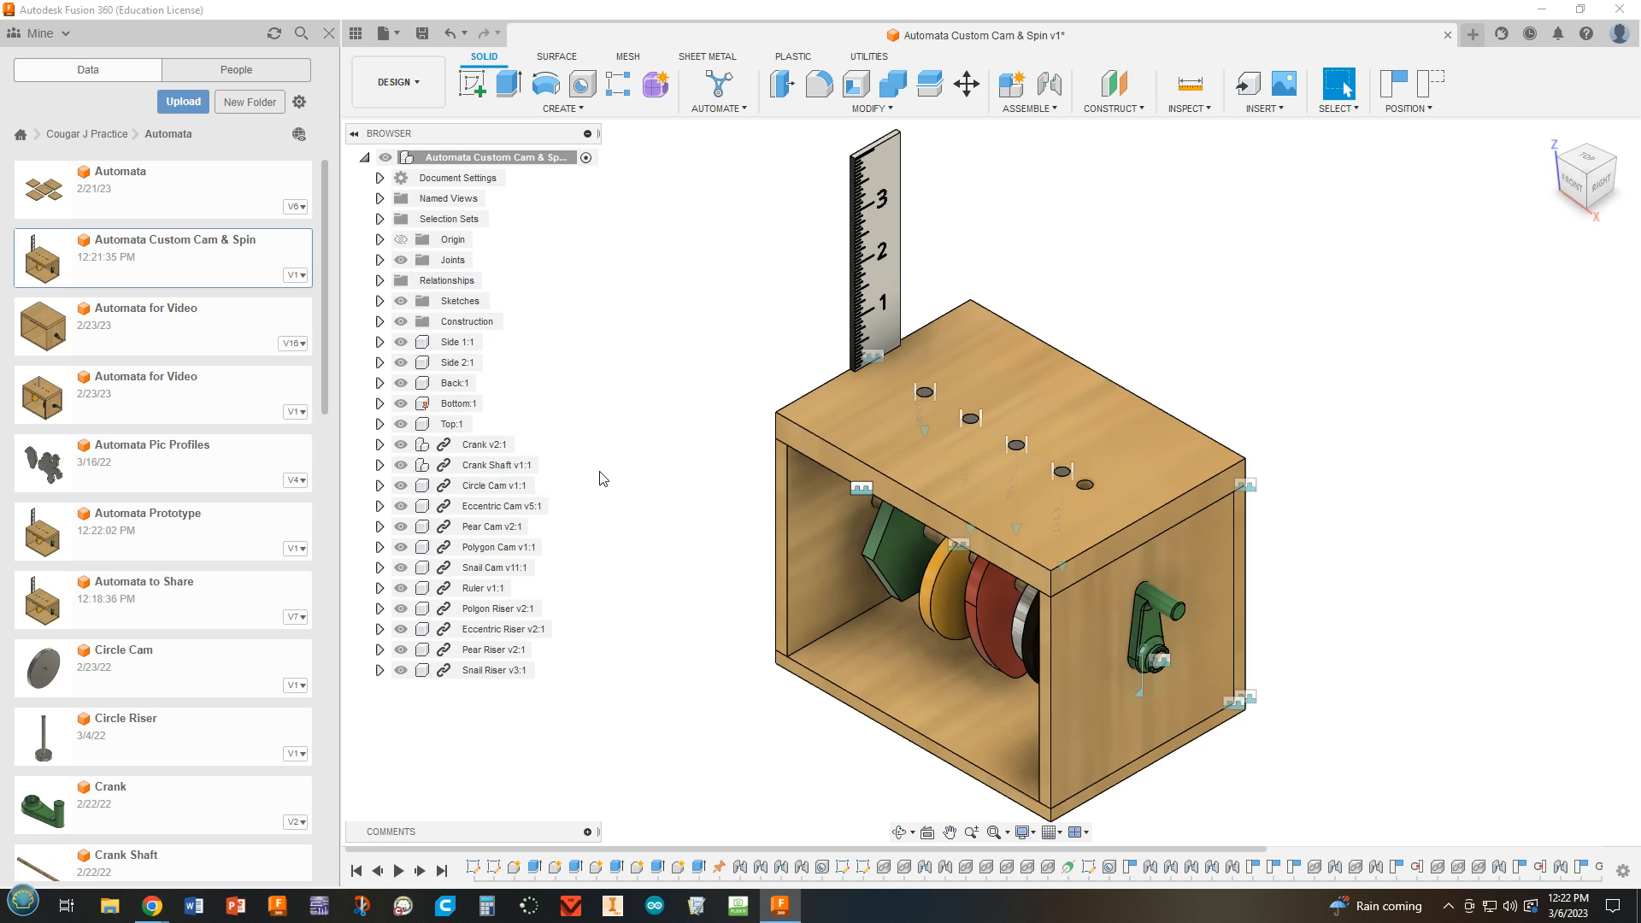
click(401, 260)
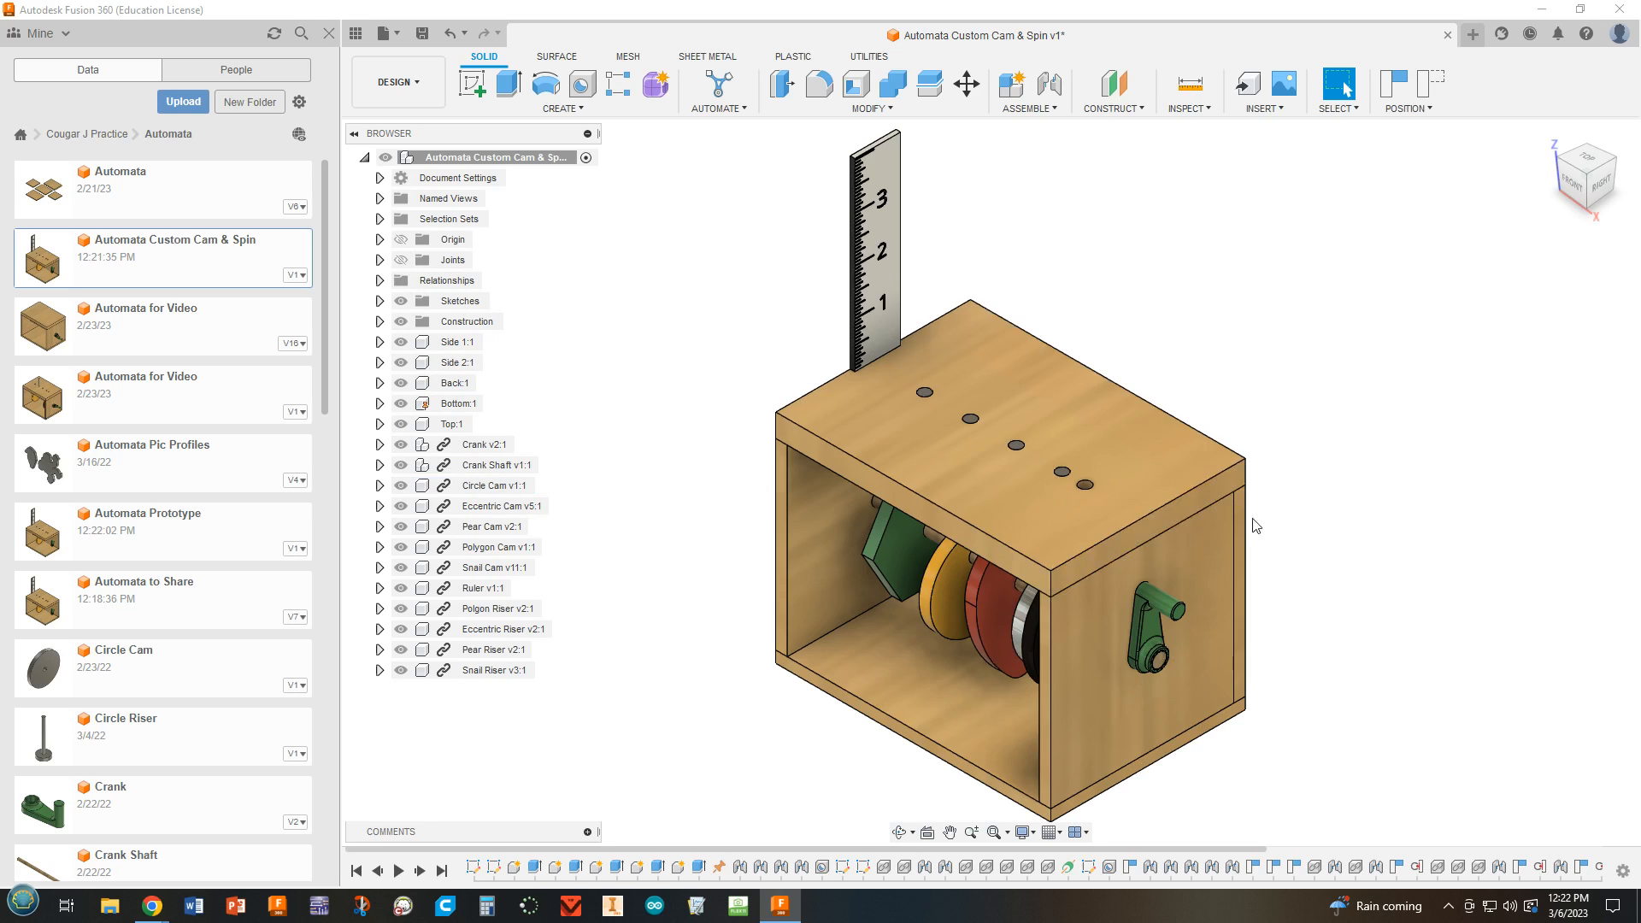
Delete the snail, pear, eccentric and polygon risers, the ruler, and the snail and polygon cams from the assembly.
scroll(1302, 651, up, 2)
middle_drag(1302, 650, 1393, 590)
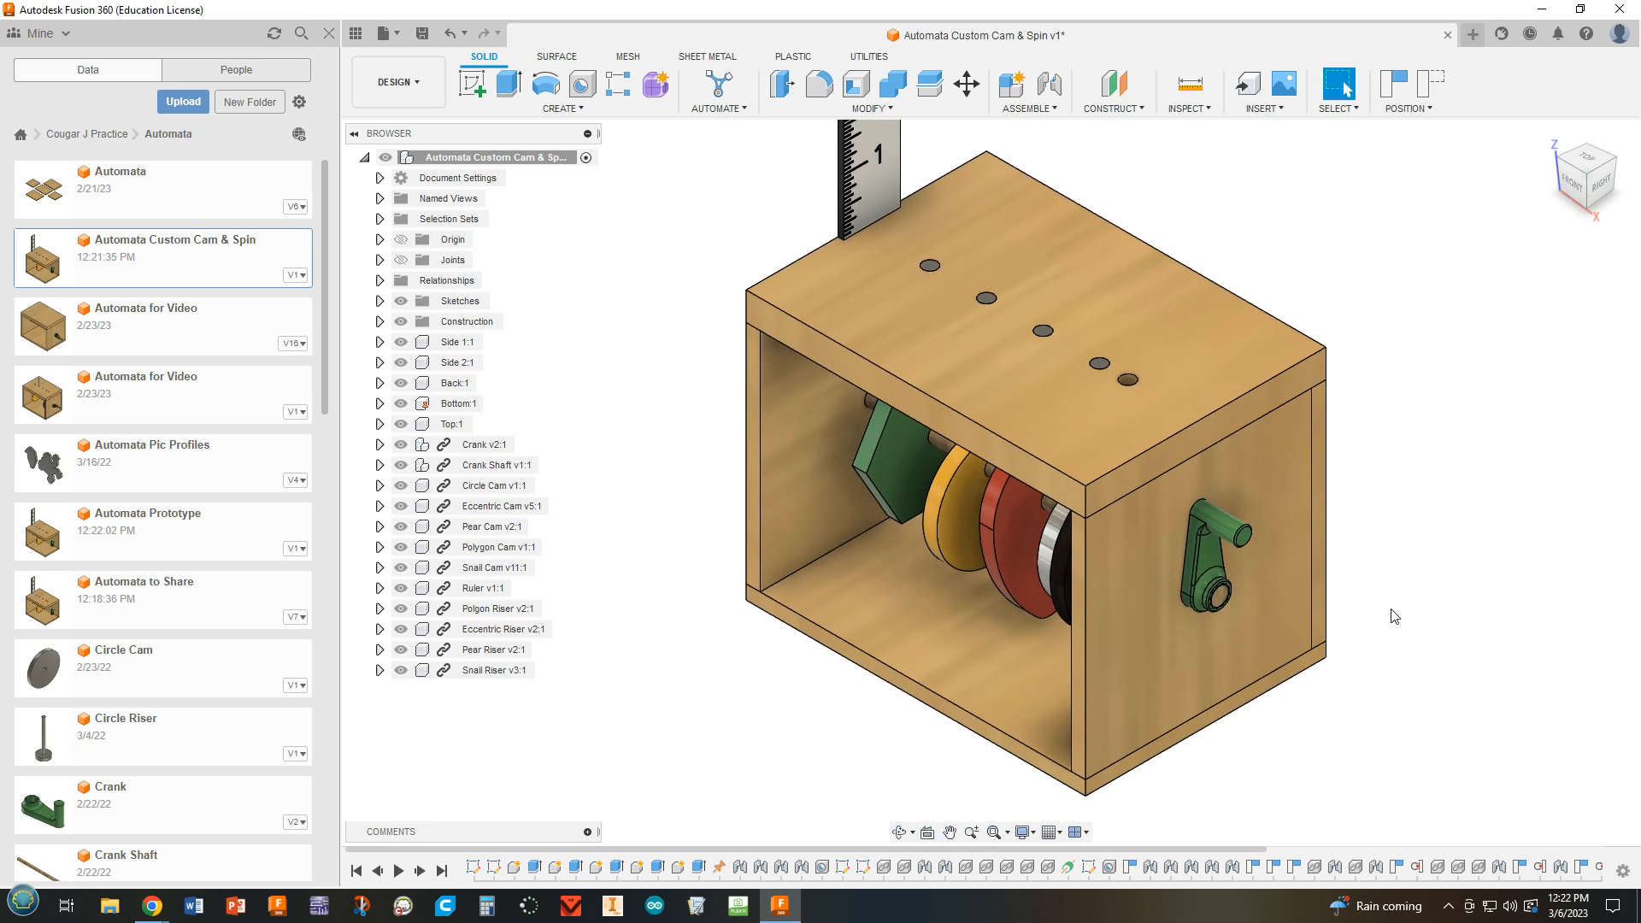
shift+middle_drag(1314, 648, 1338, 594)
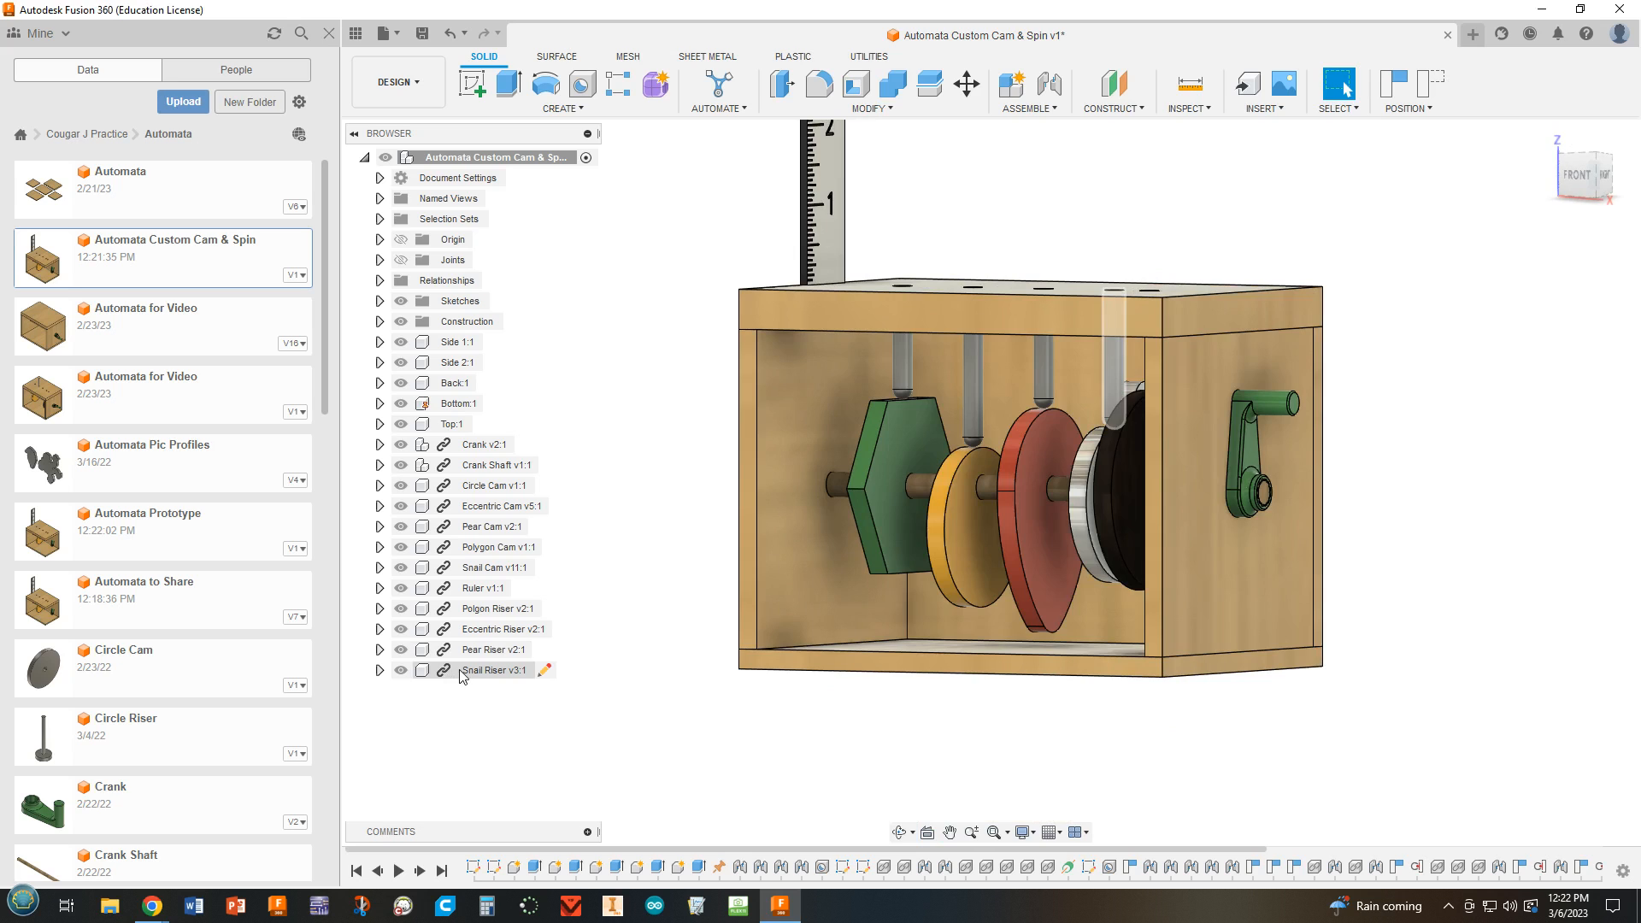
click(485, 669)
ctrl+click(494, 650)
ctrl+click(505, 629)
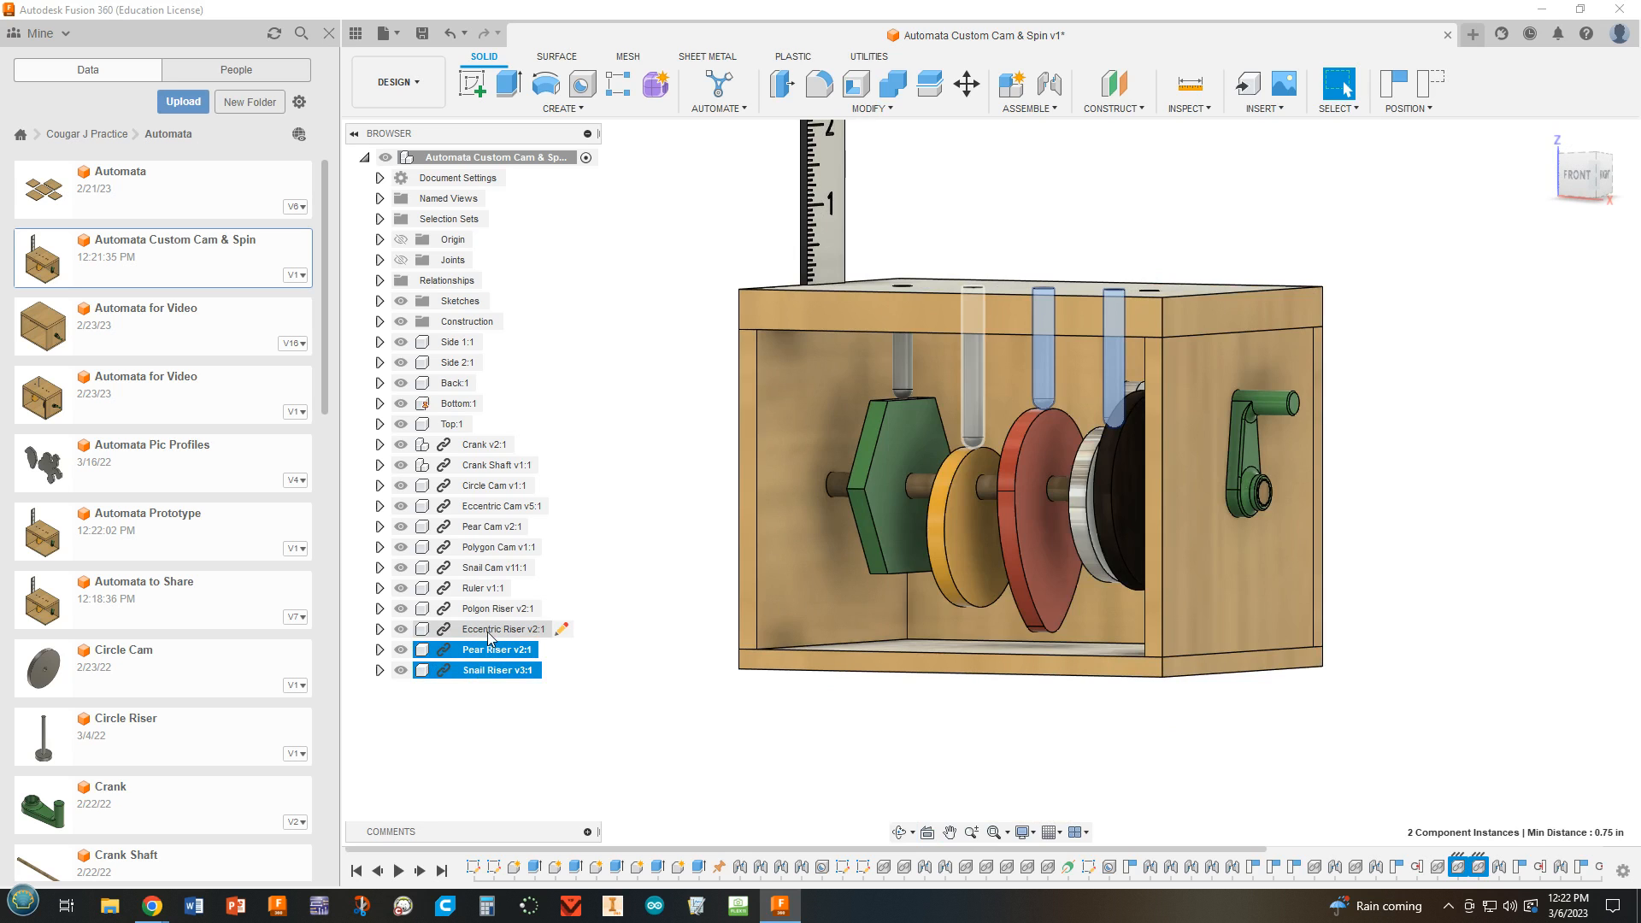
ctrl+click(490, 609)
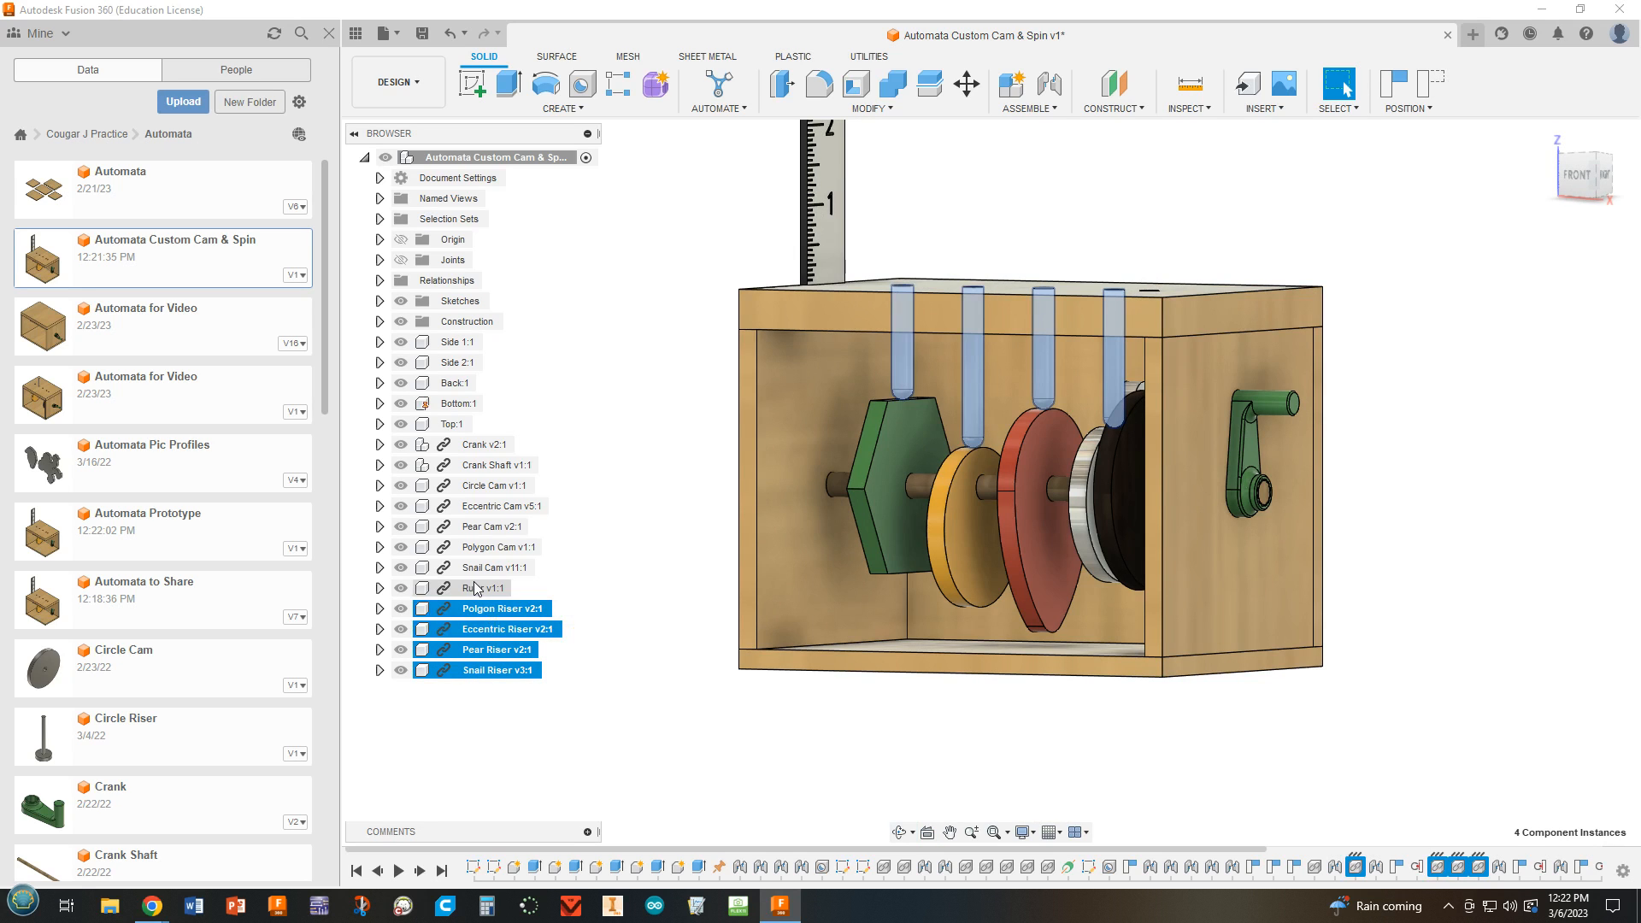
ctrl+click(473, 588)
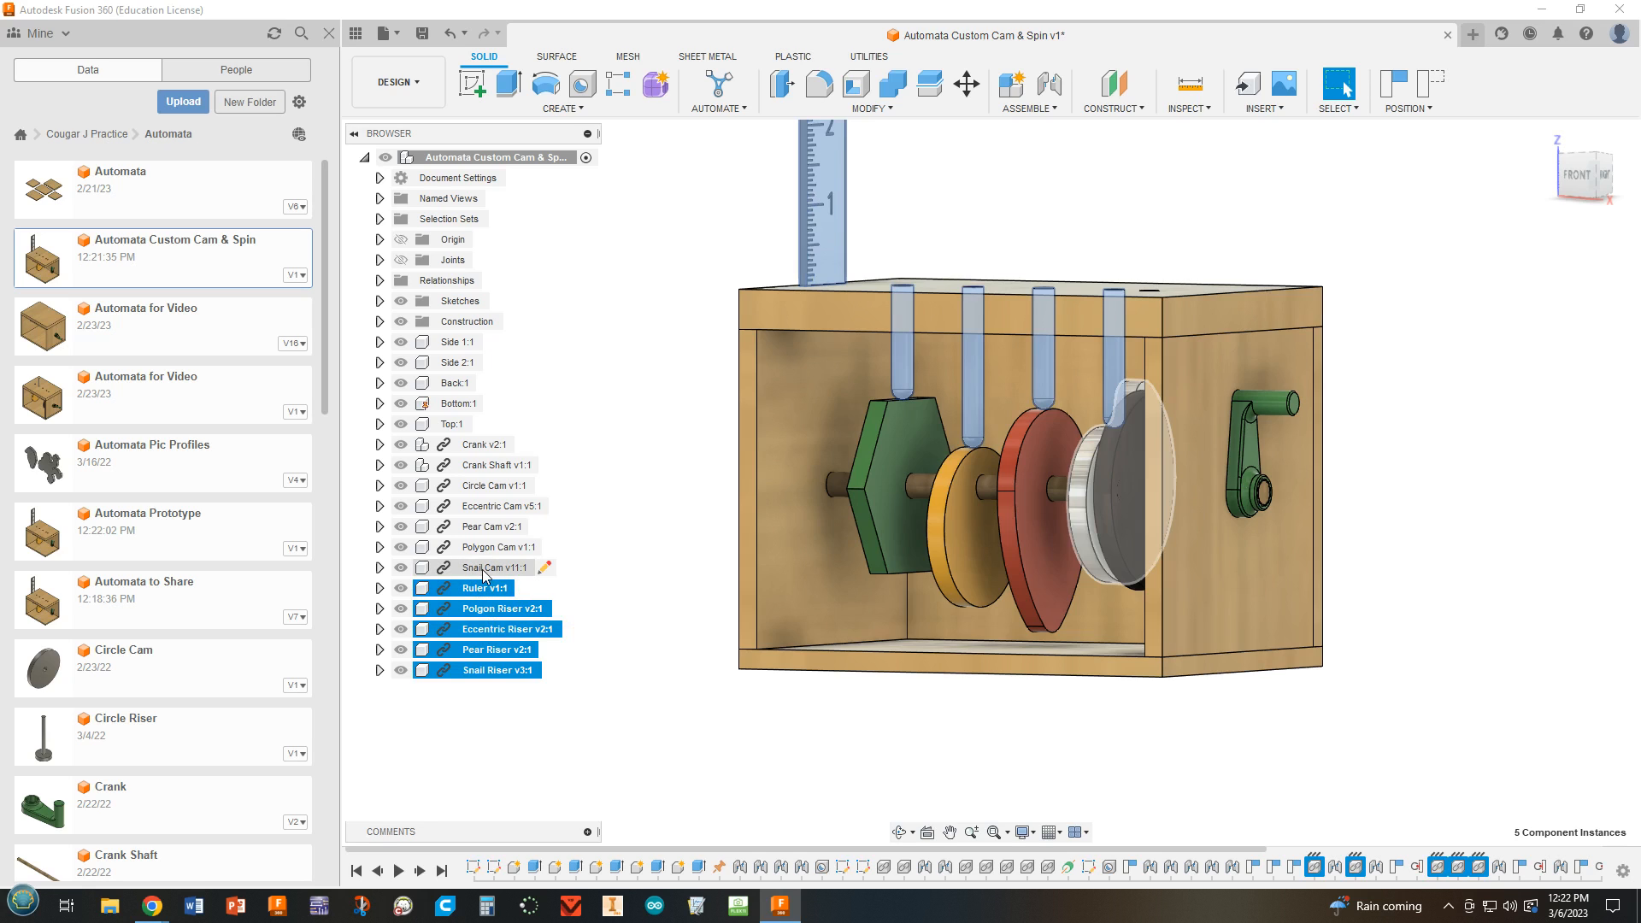
ctrl+click(483, 568)
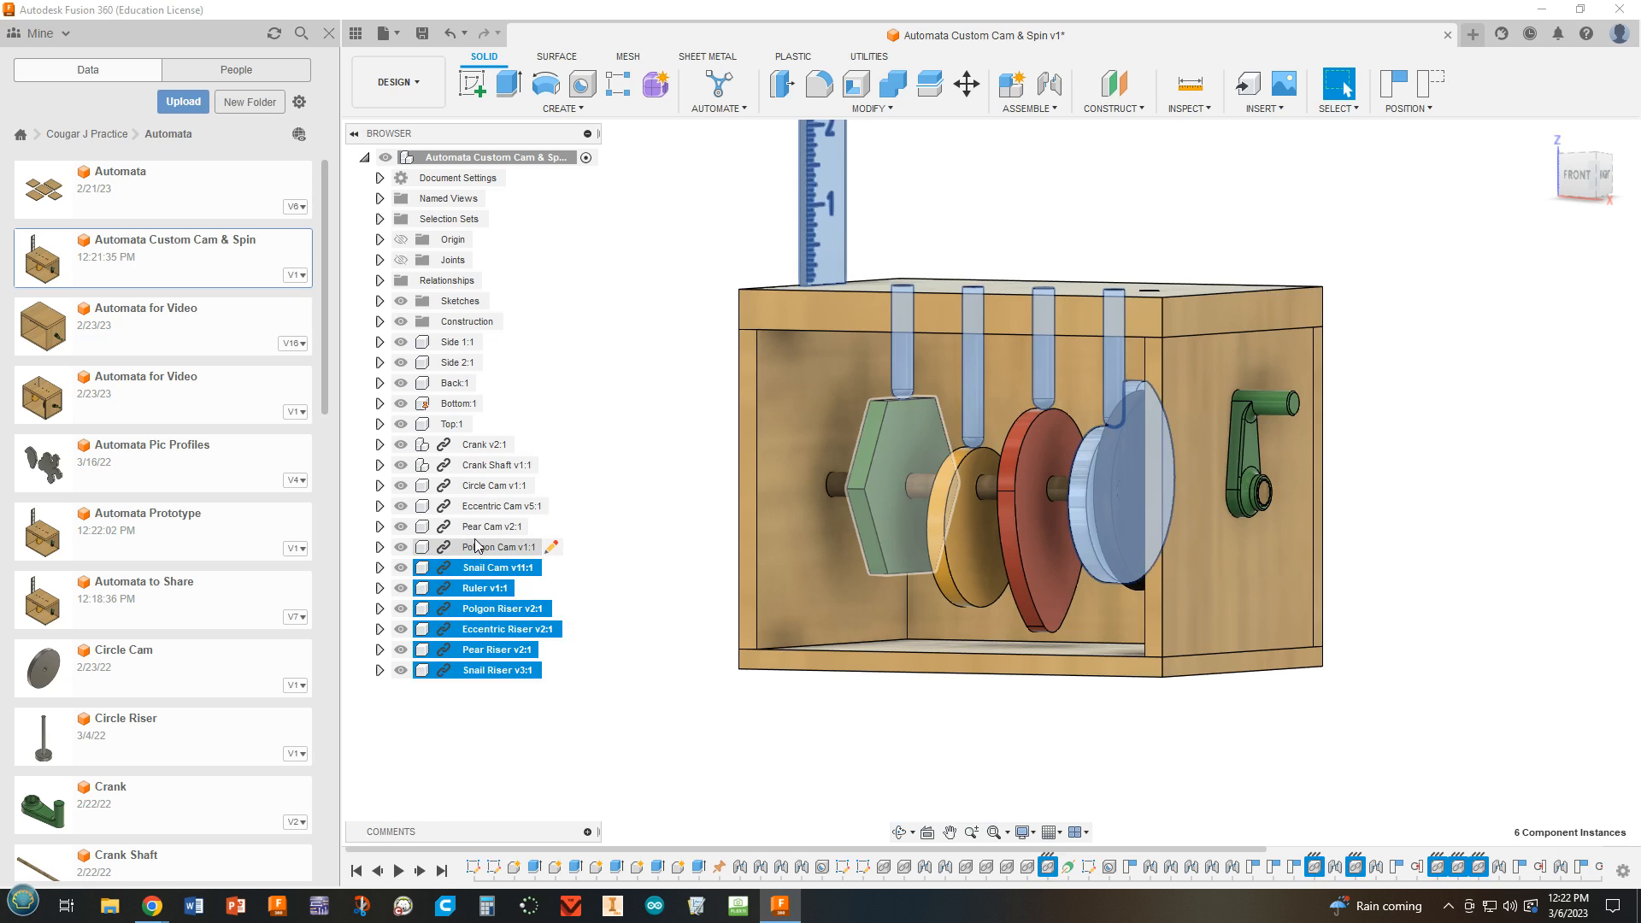
ctrl+click(477, 548)
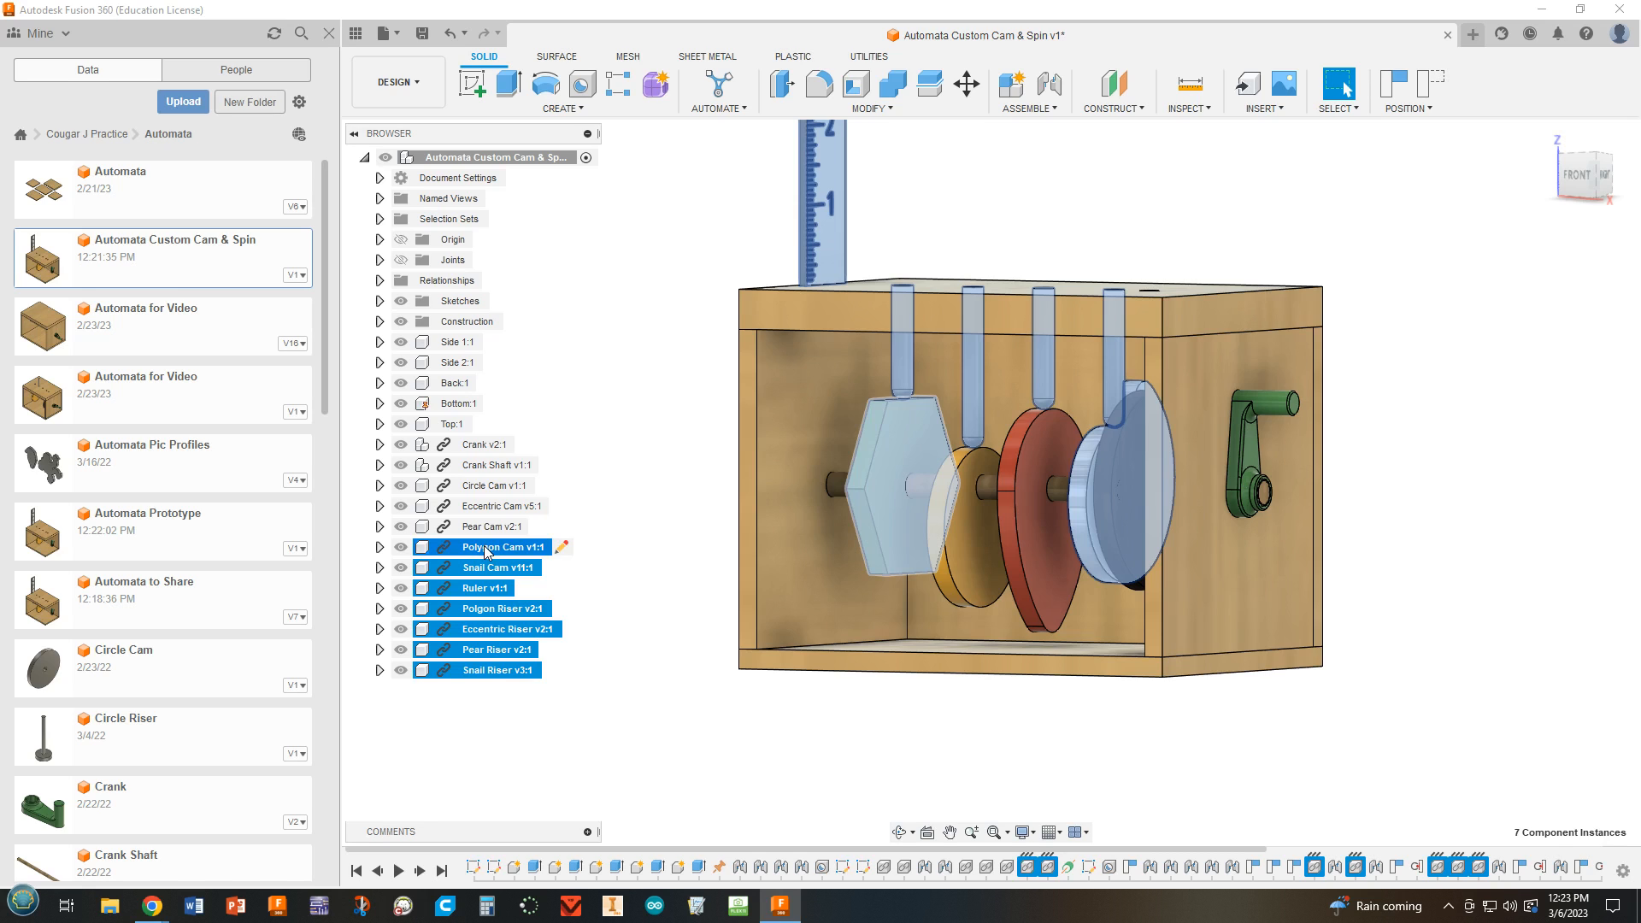
right_click(485, 551)
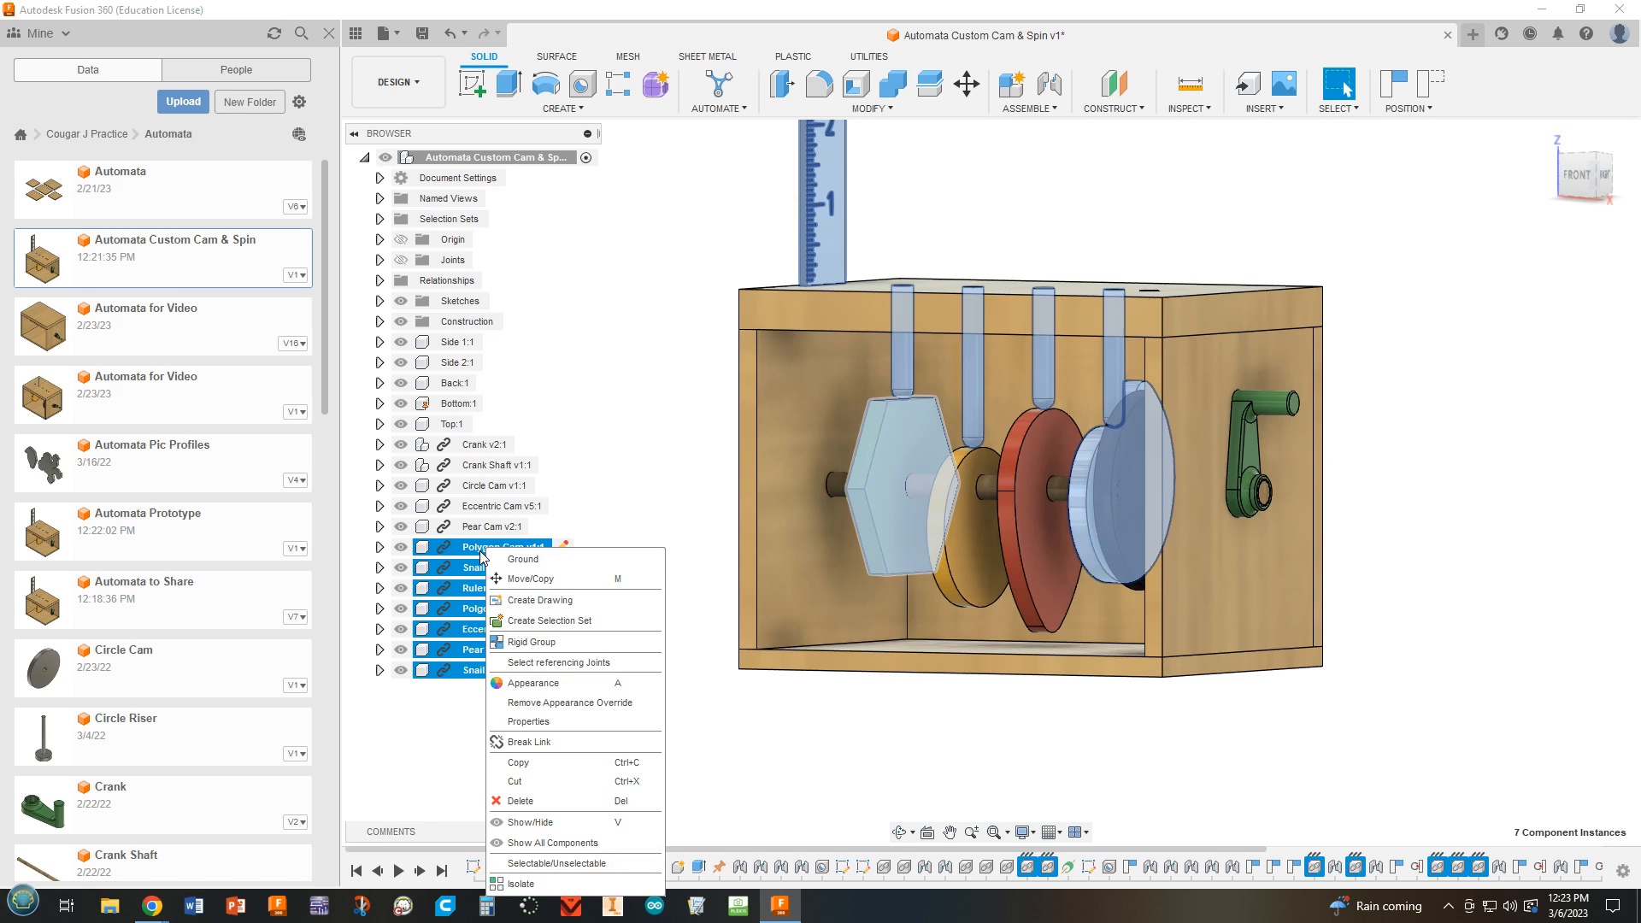
click(523, 803)
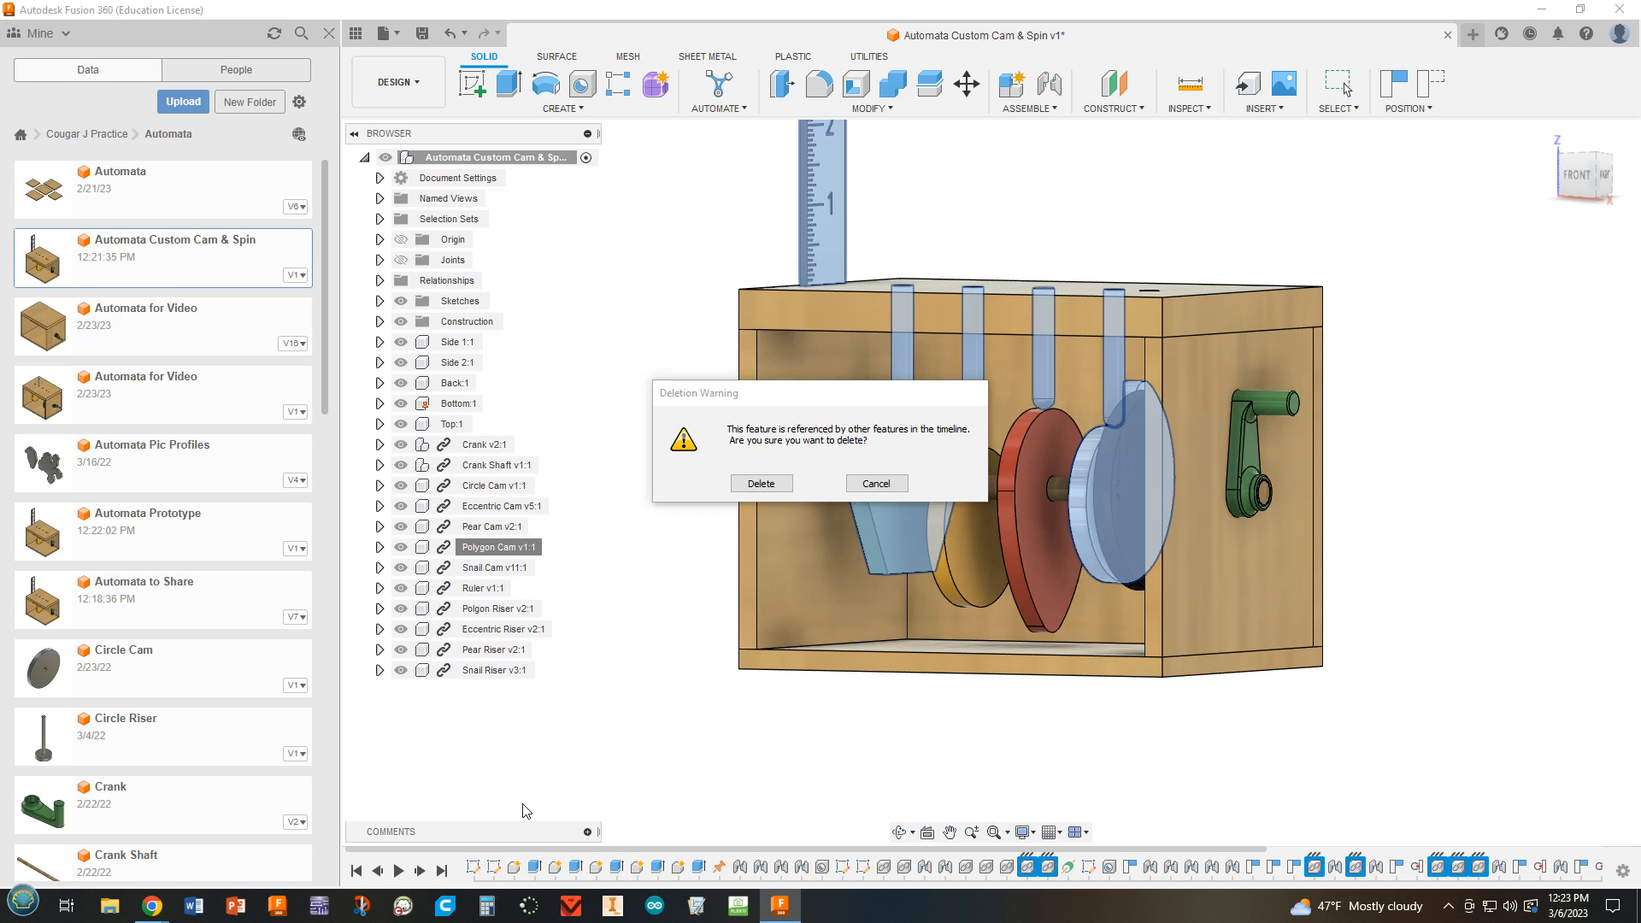
click(760, 484)
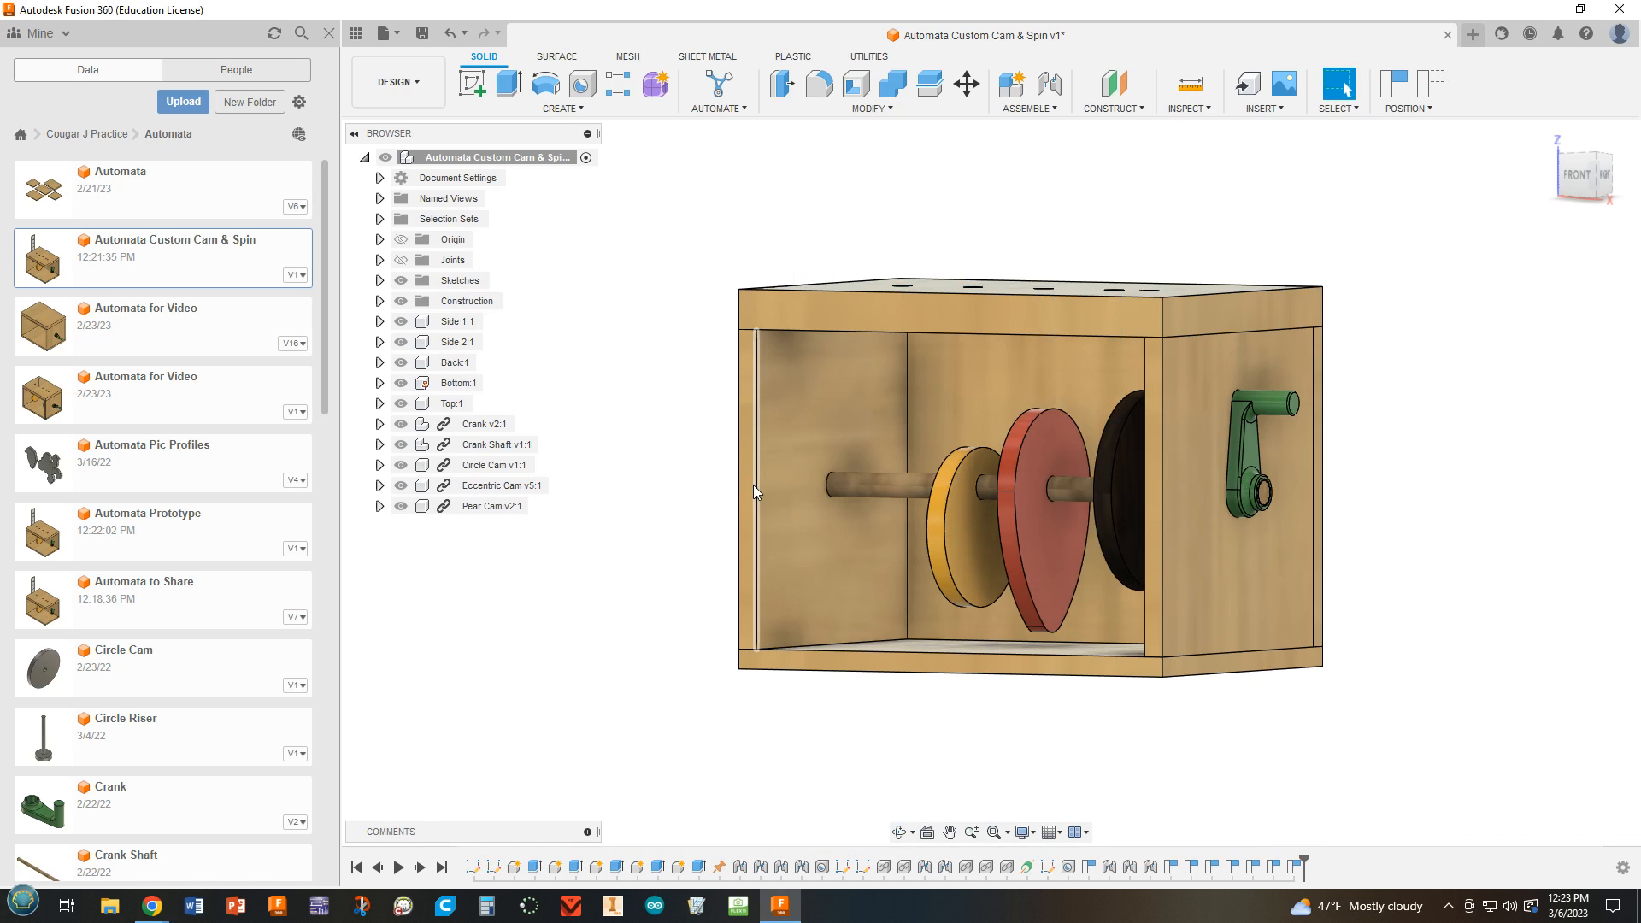
Insert the "Custom Cam 23" design from the Automata folder into the assembly, placing it beside the box.
middle_drag(725, 539, 671, 542)
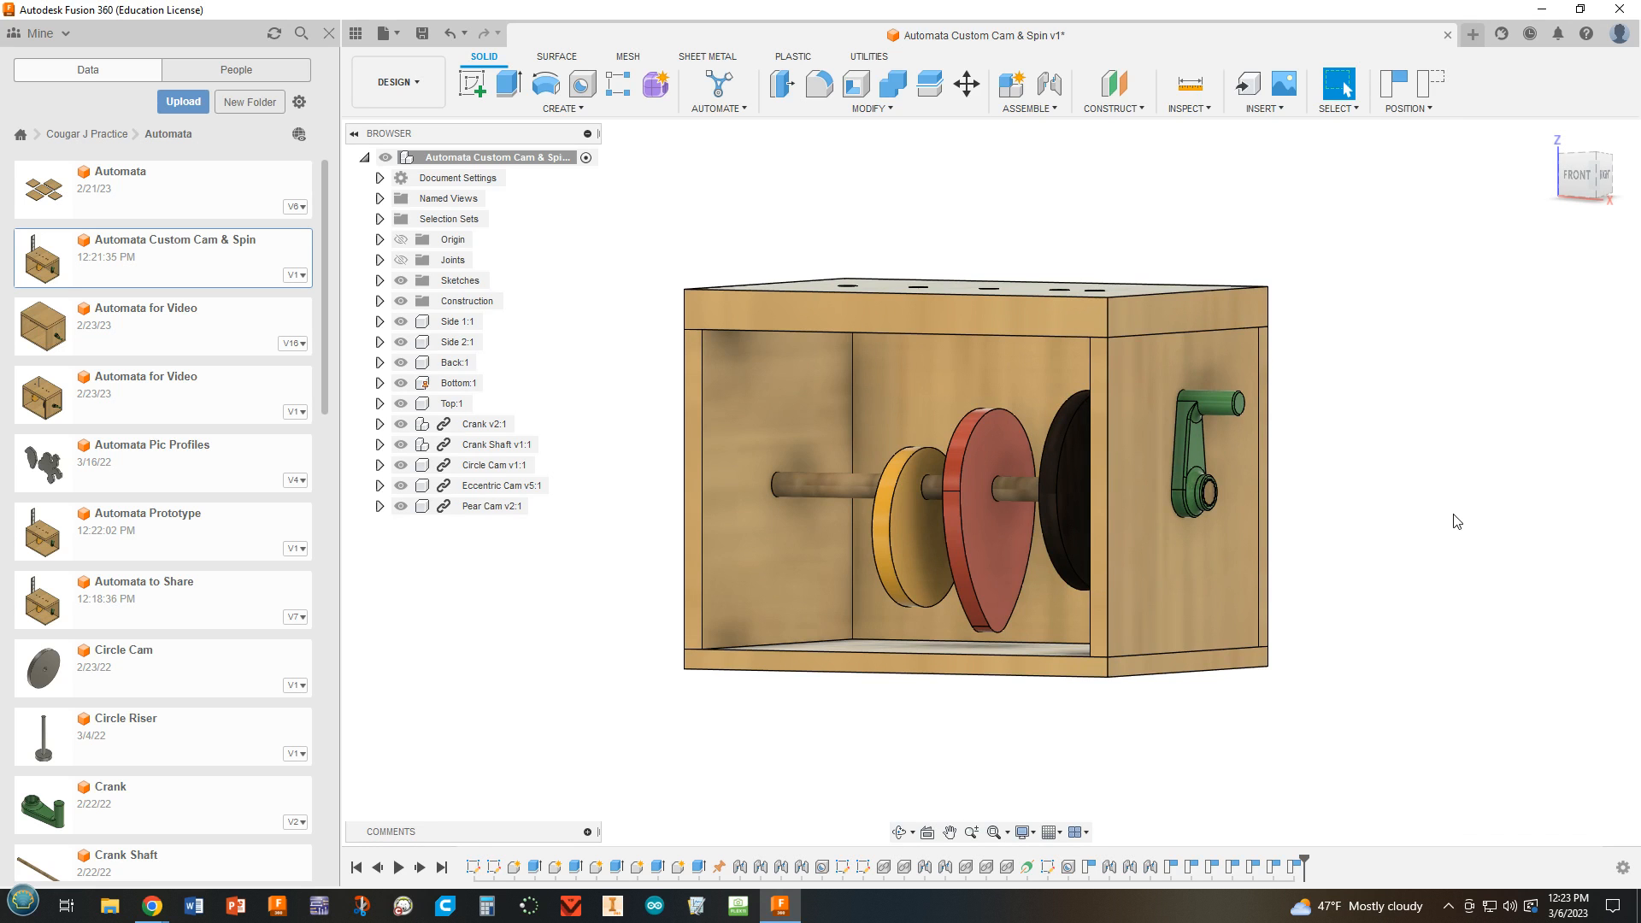
shift+middle_drag(1456, 521, 1492, 536)
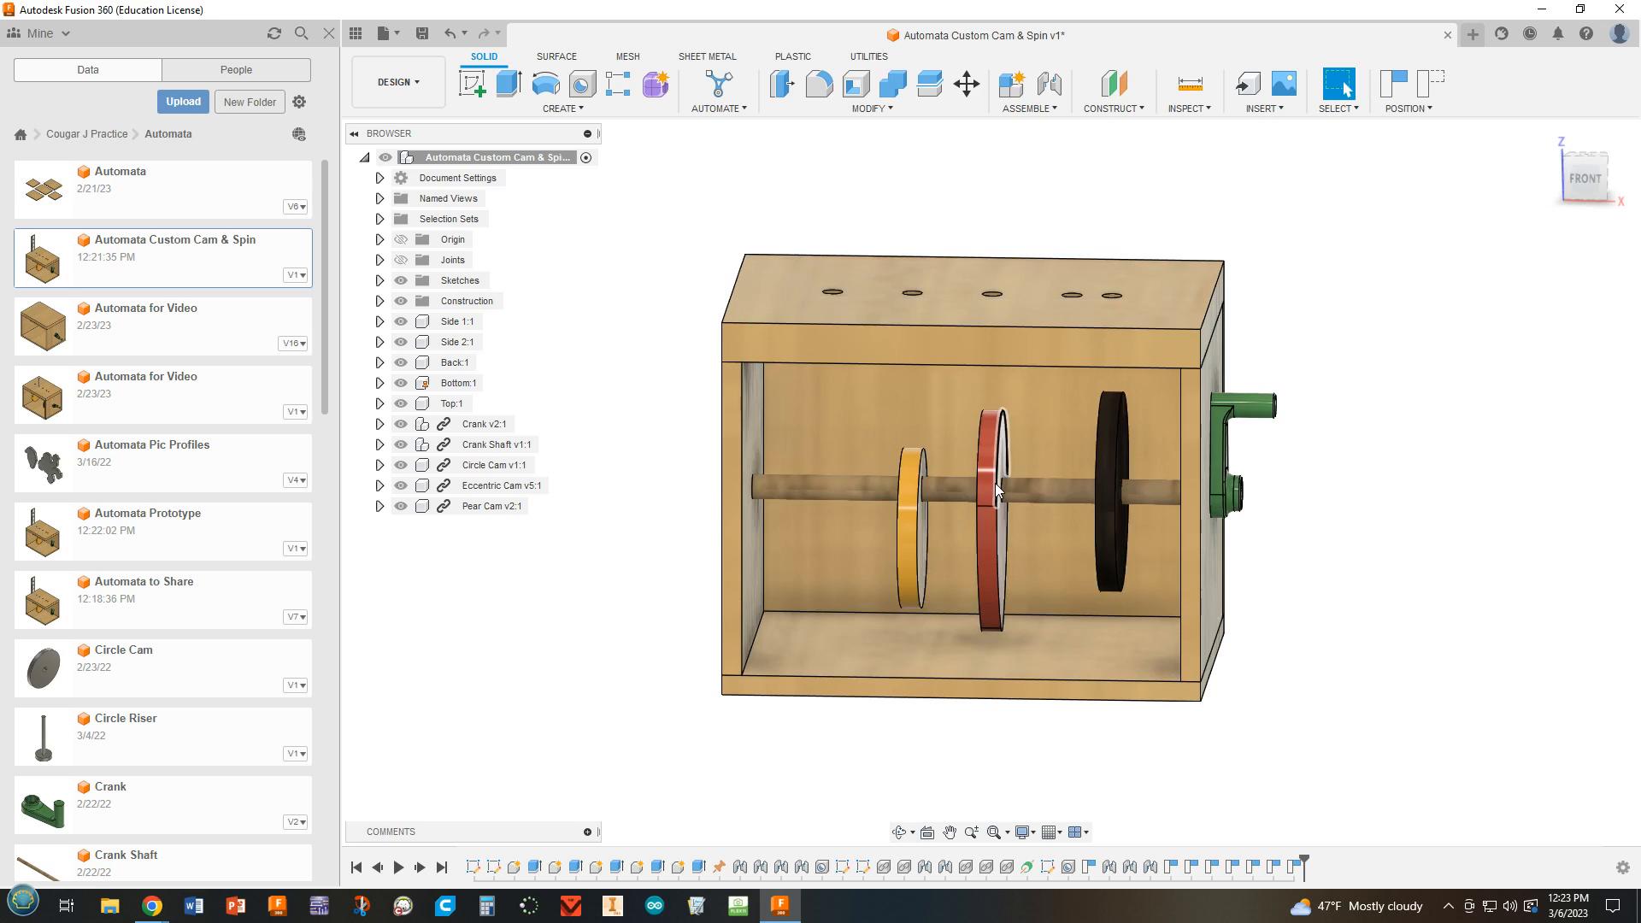
shift+middle_drag(1244, 496, 1218, 517)
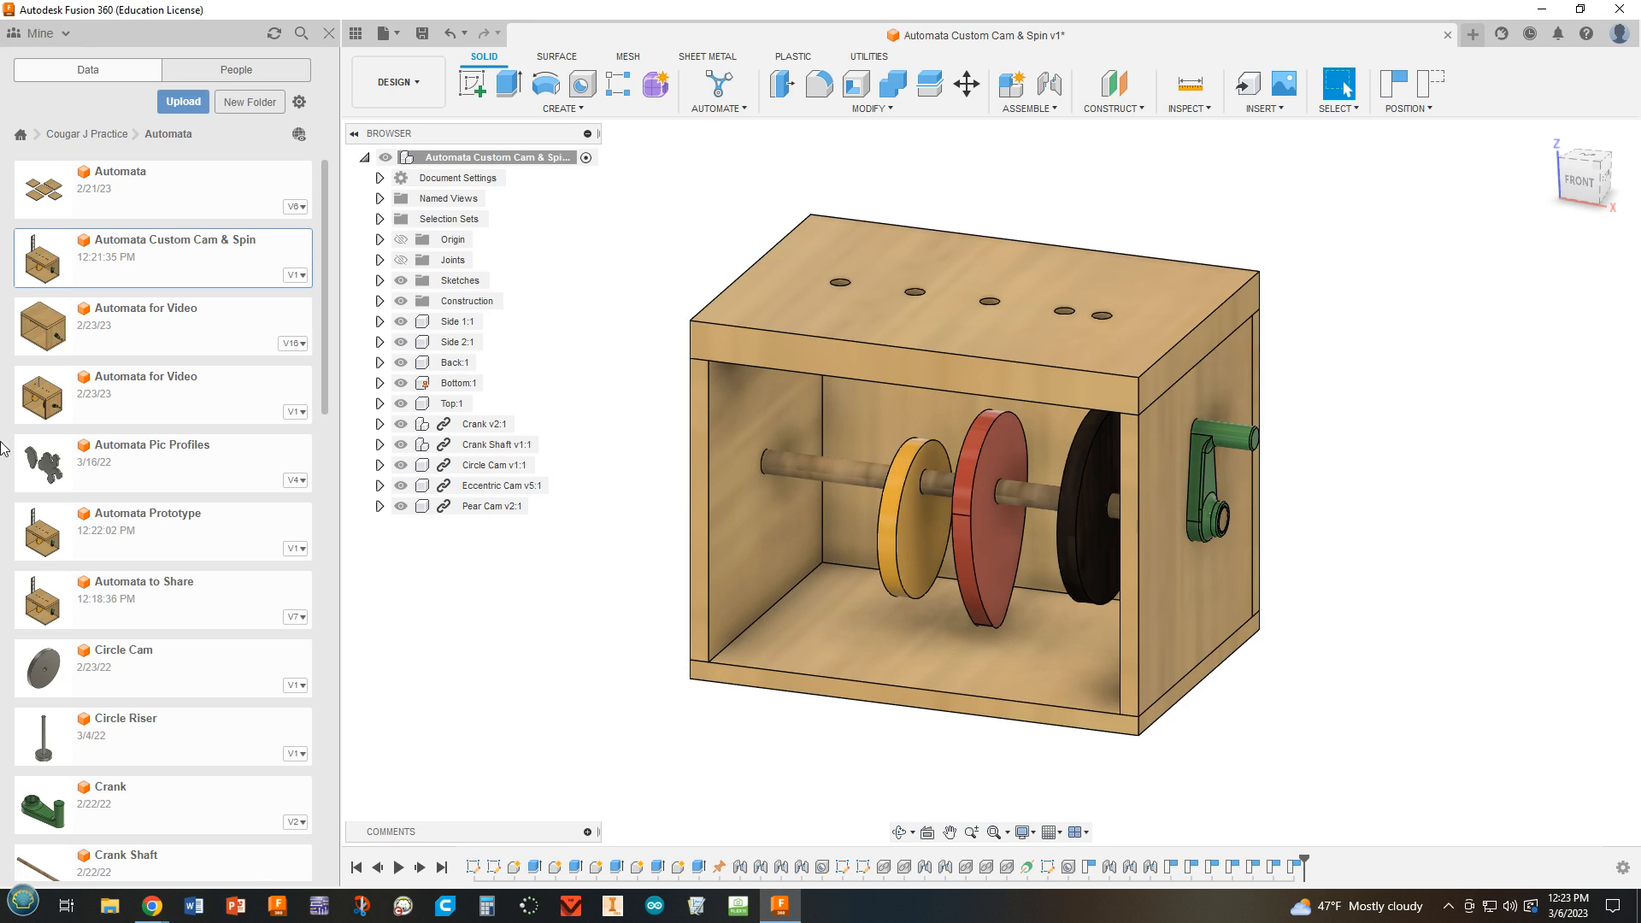
scroll(154, 759, down, 1)
scroll(154, 757, down, 1)
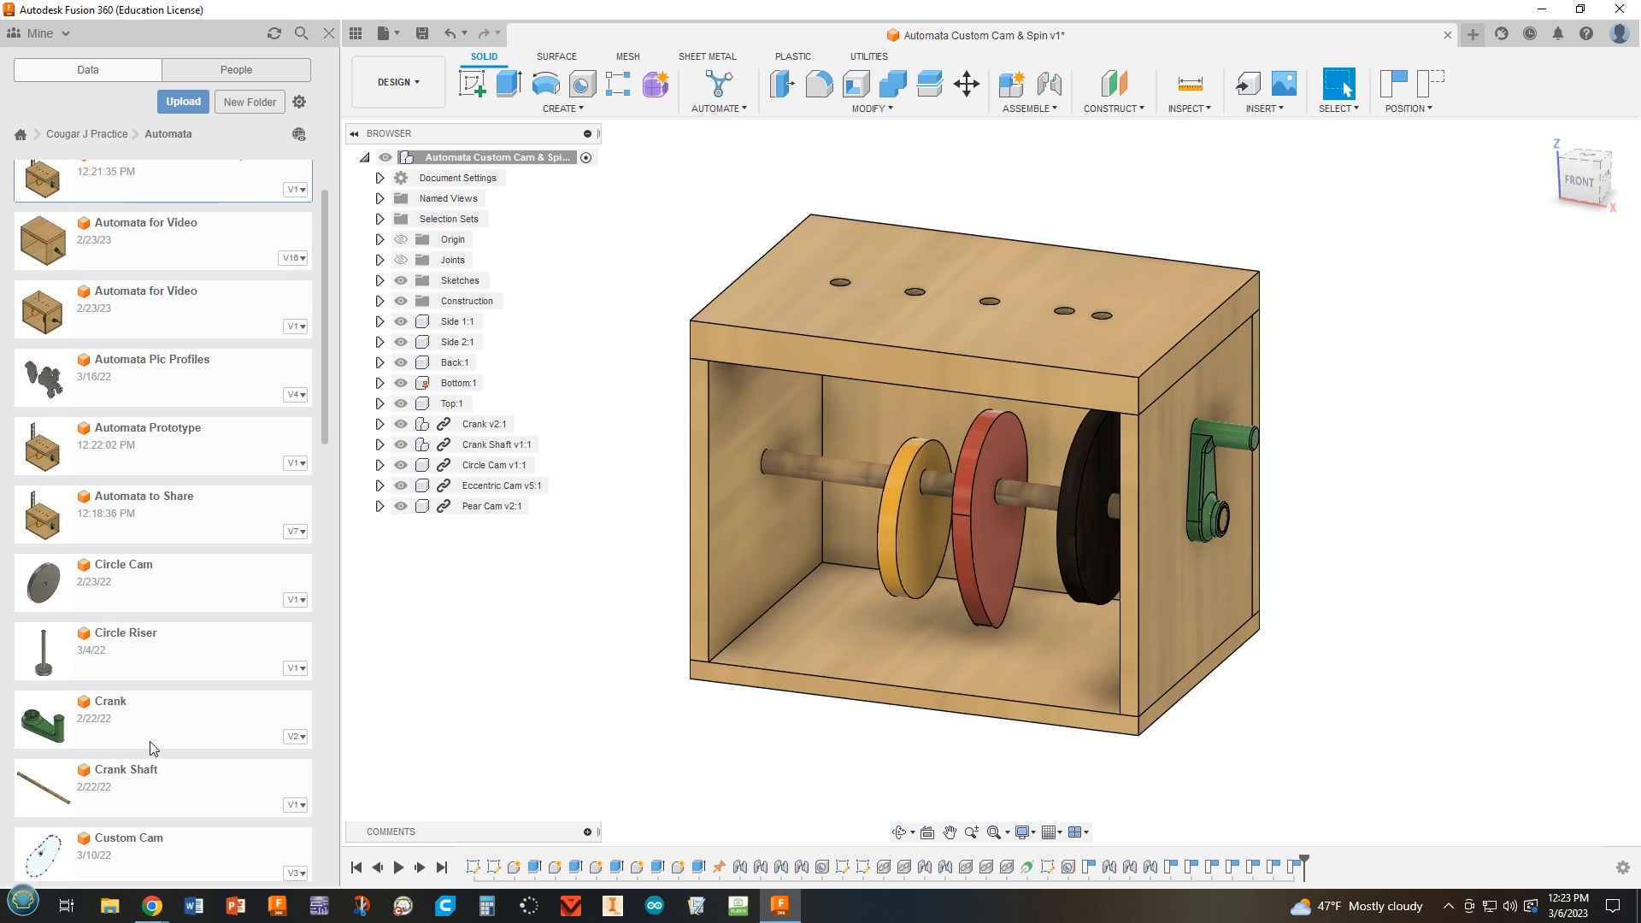
scroll(153, 745, down, 8)
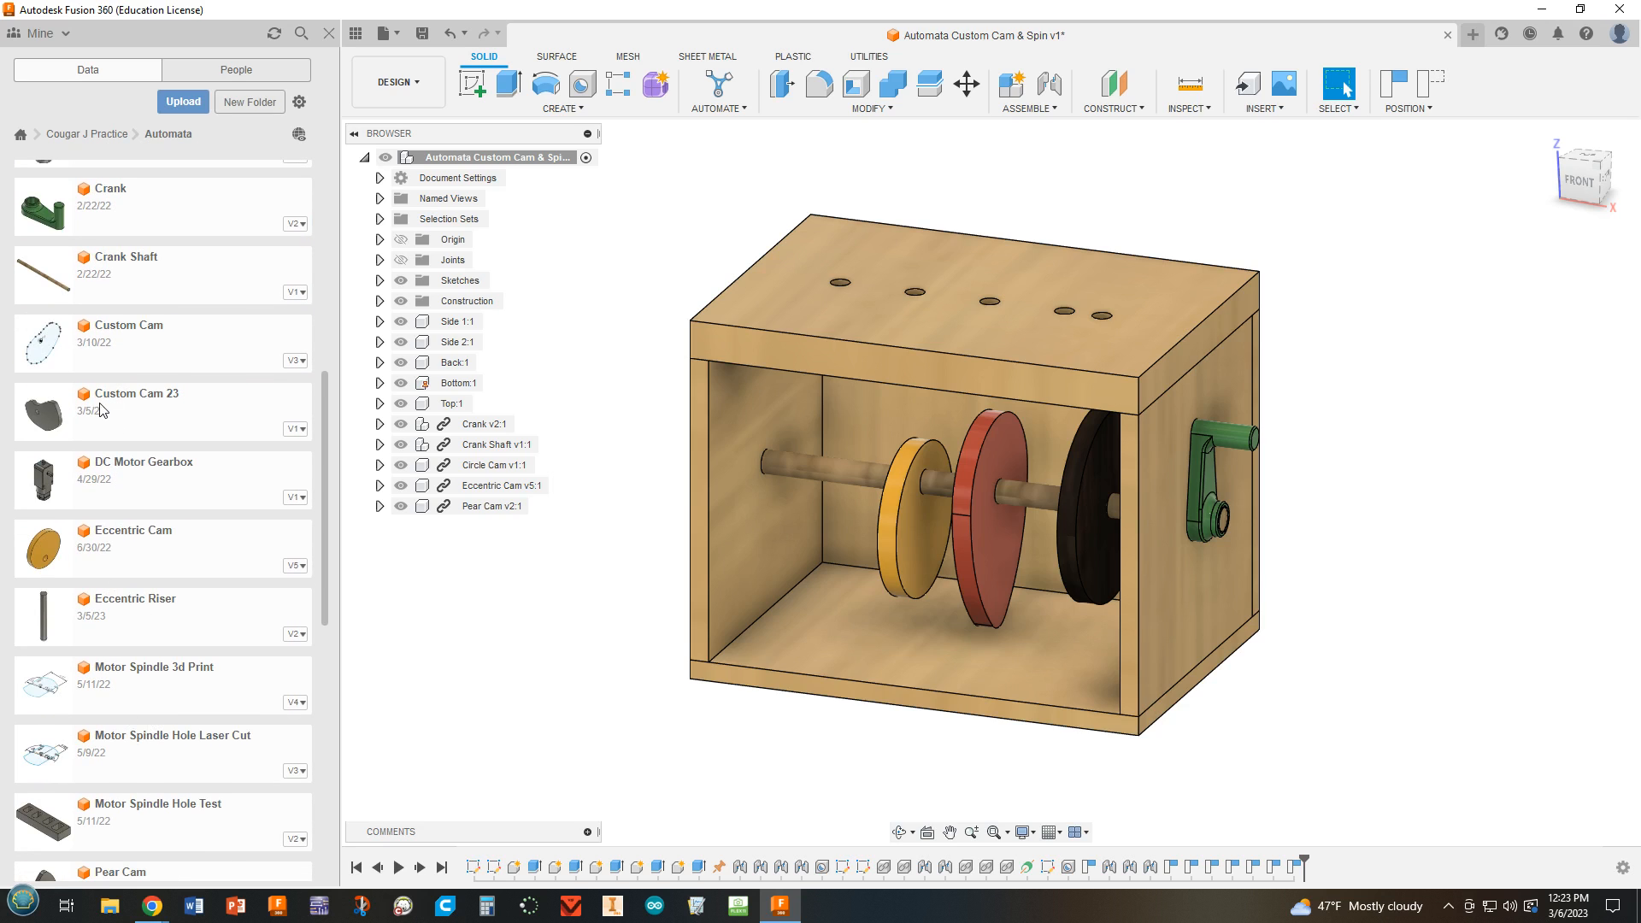
drag(100, 409, 611, 530)
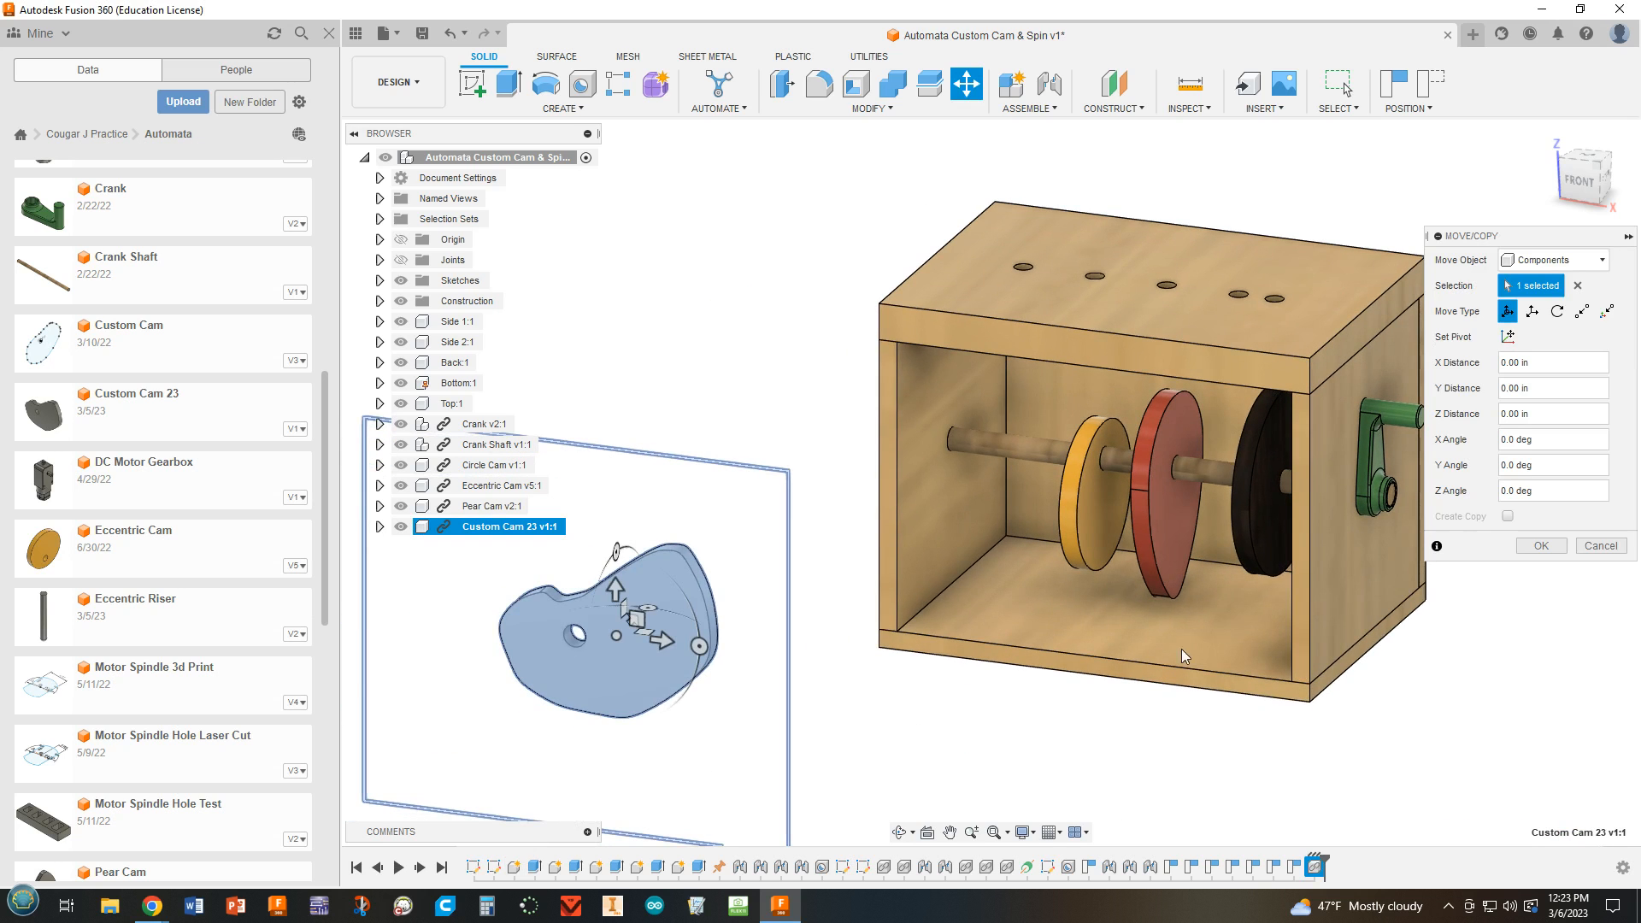
click(1543, 545)
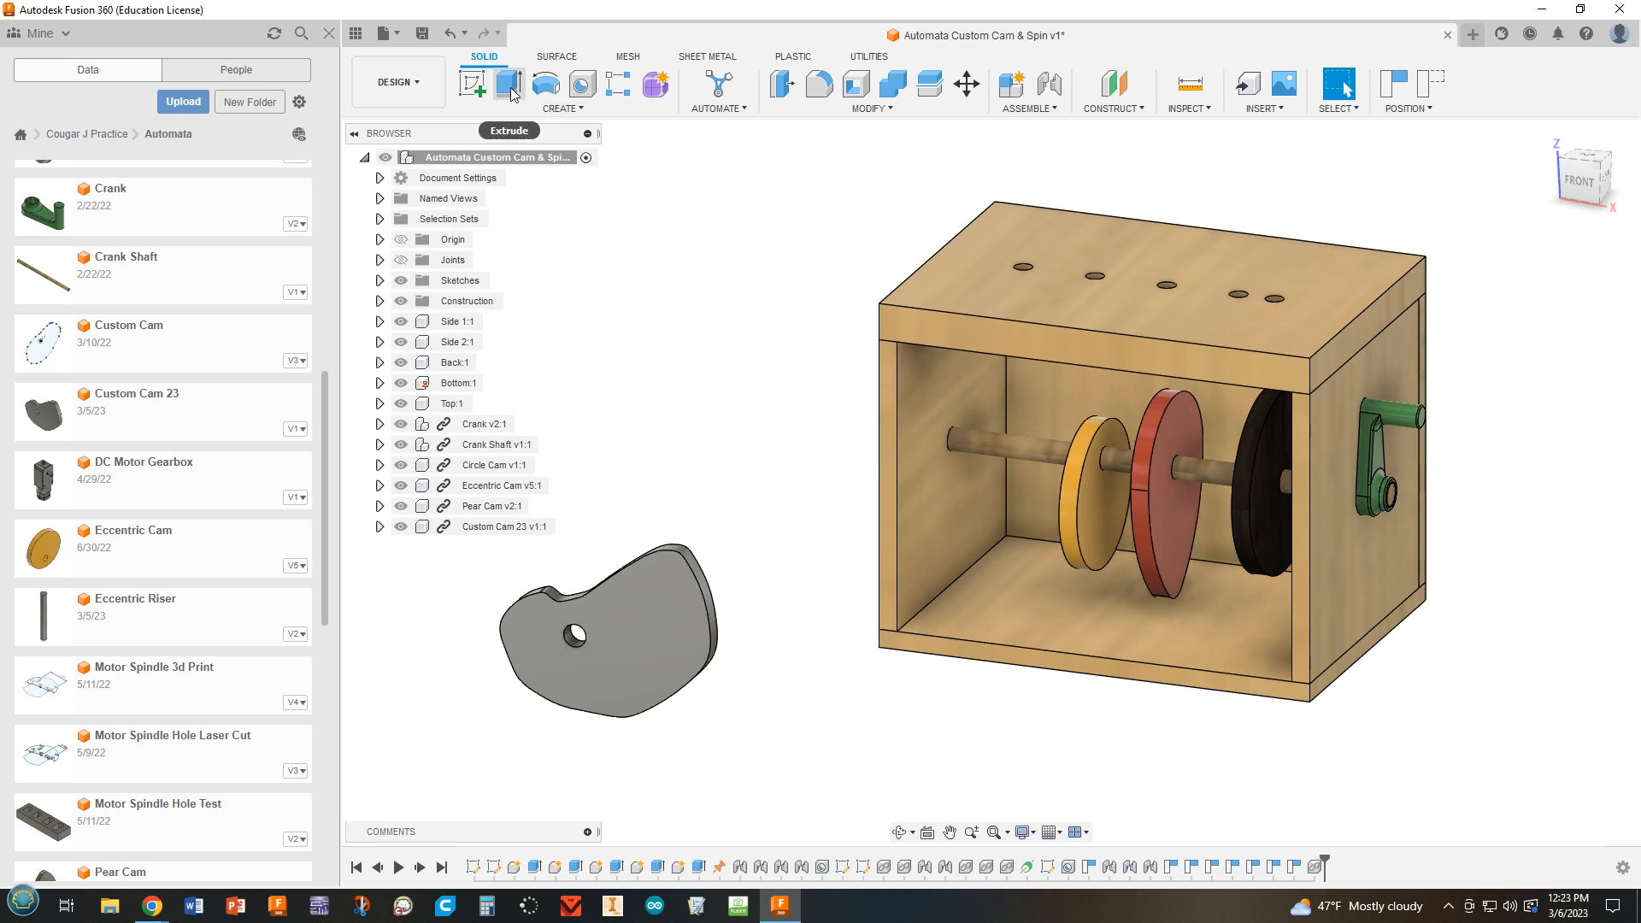
Create a joint that aligns the shaft hole of Custom Cam 23 with the crank shaft hole on the inner face of Side 1.
click(1052, 84)
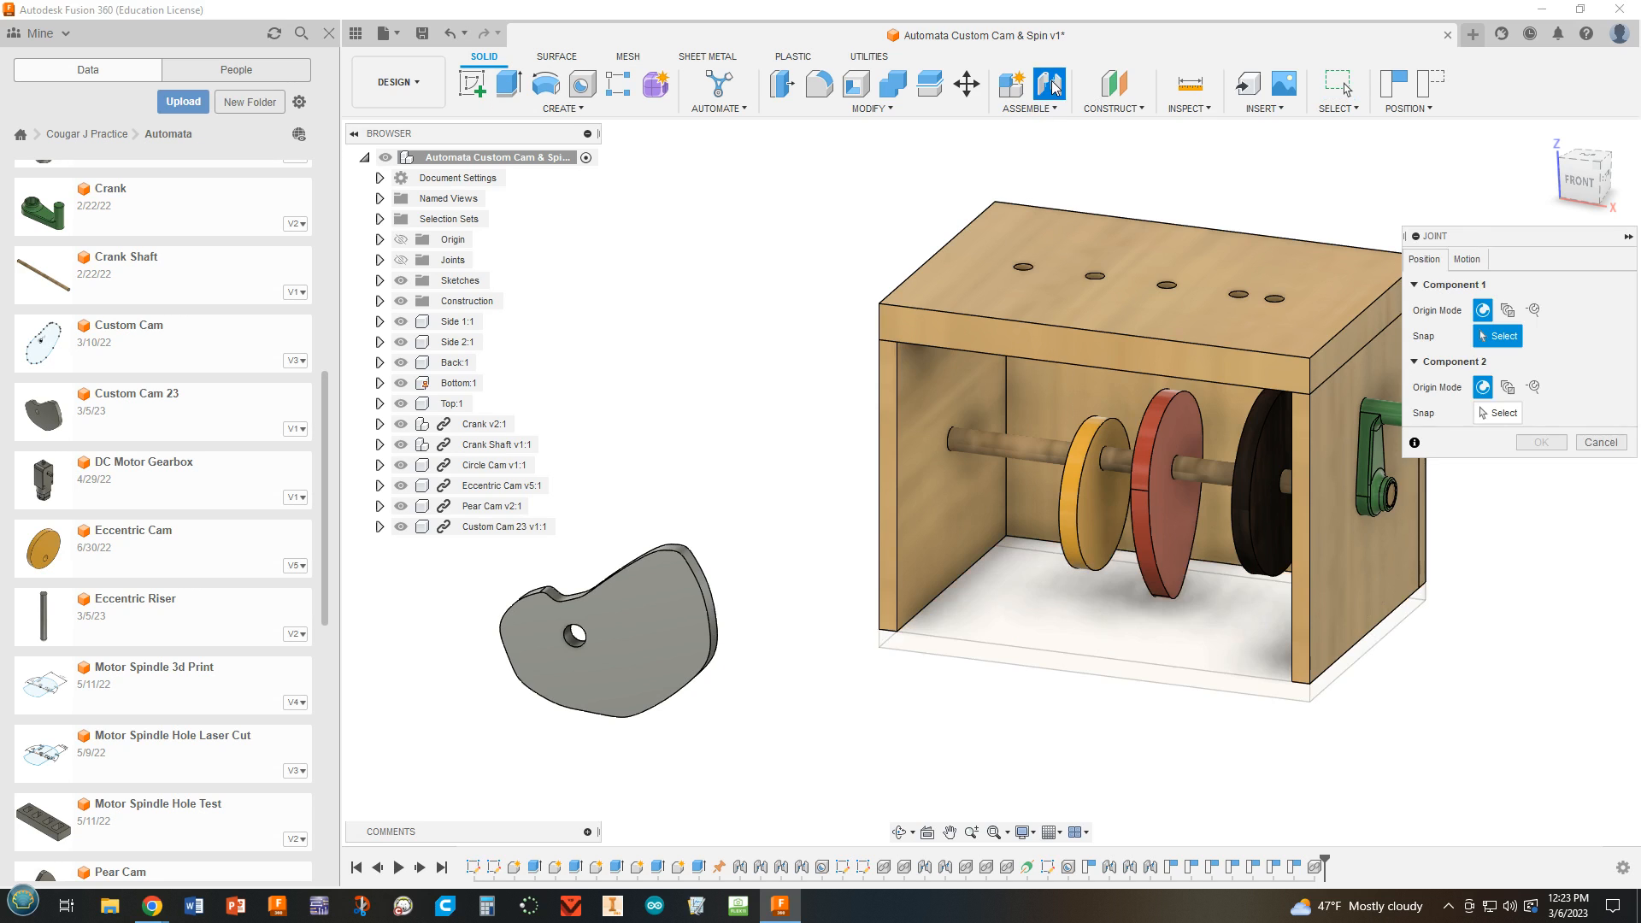
click(1467, 259)
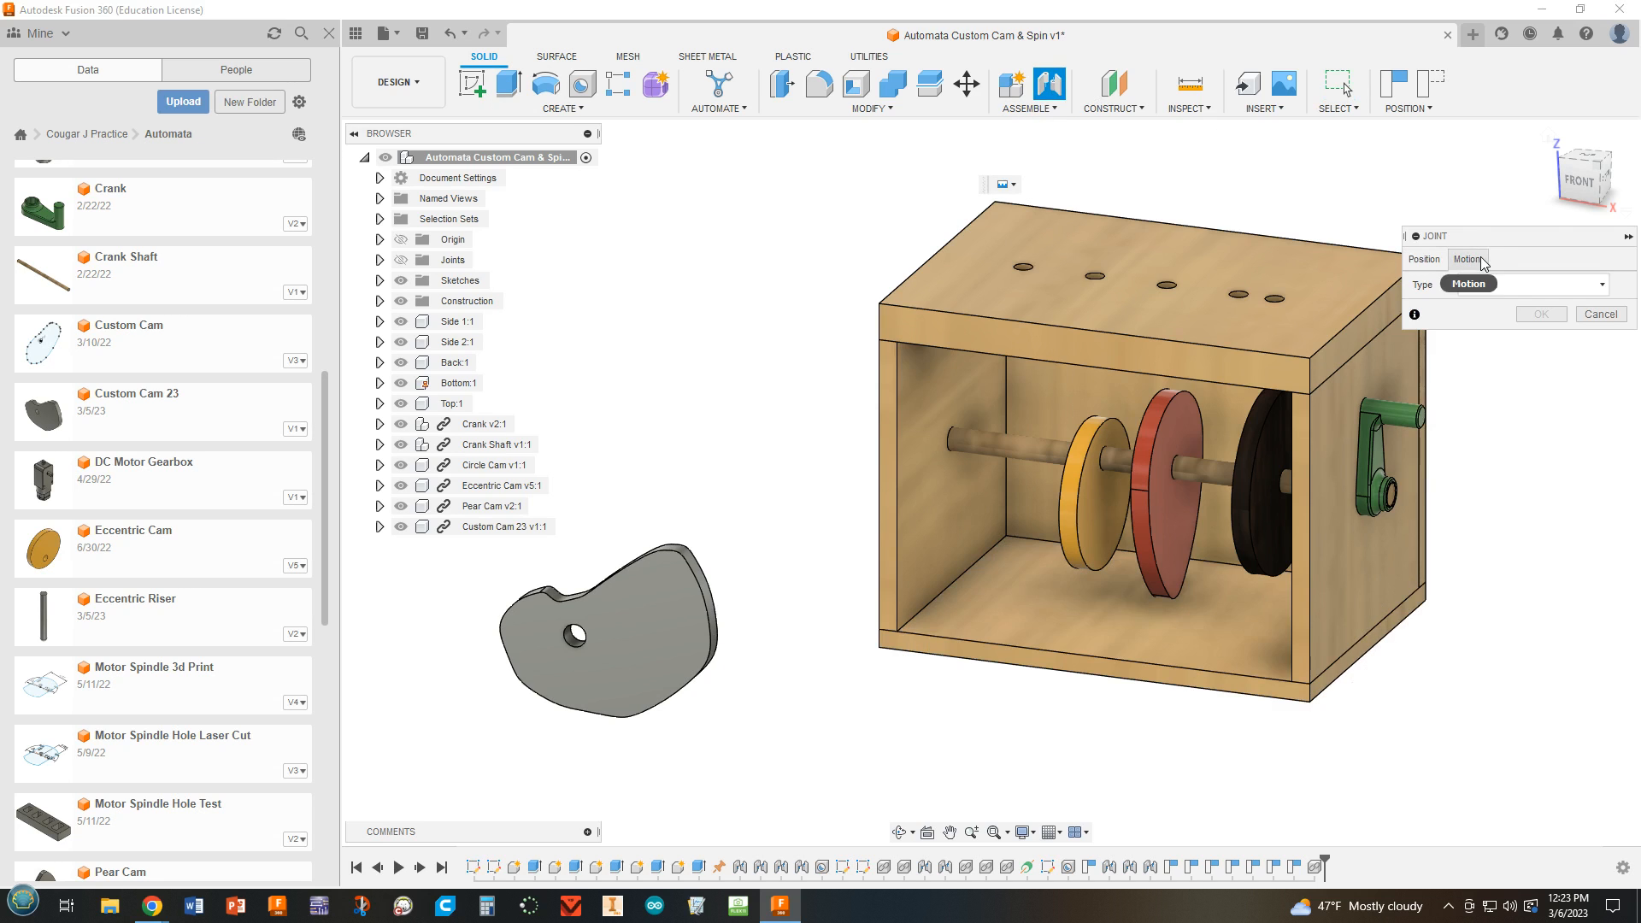
click(1424, 259)
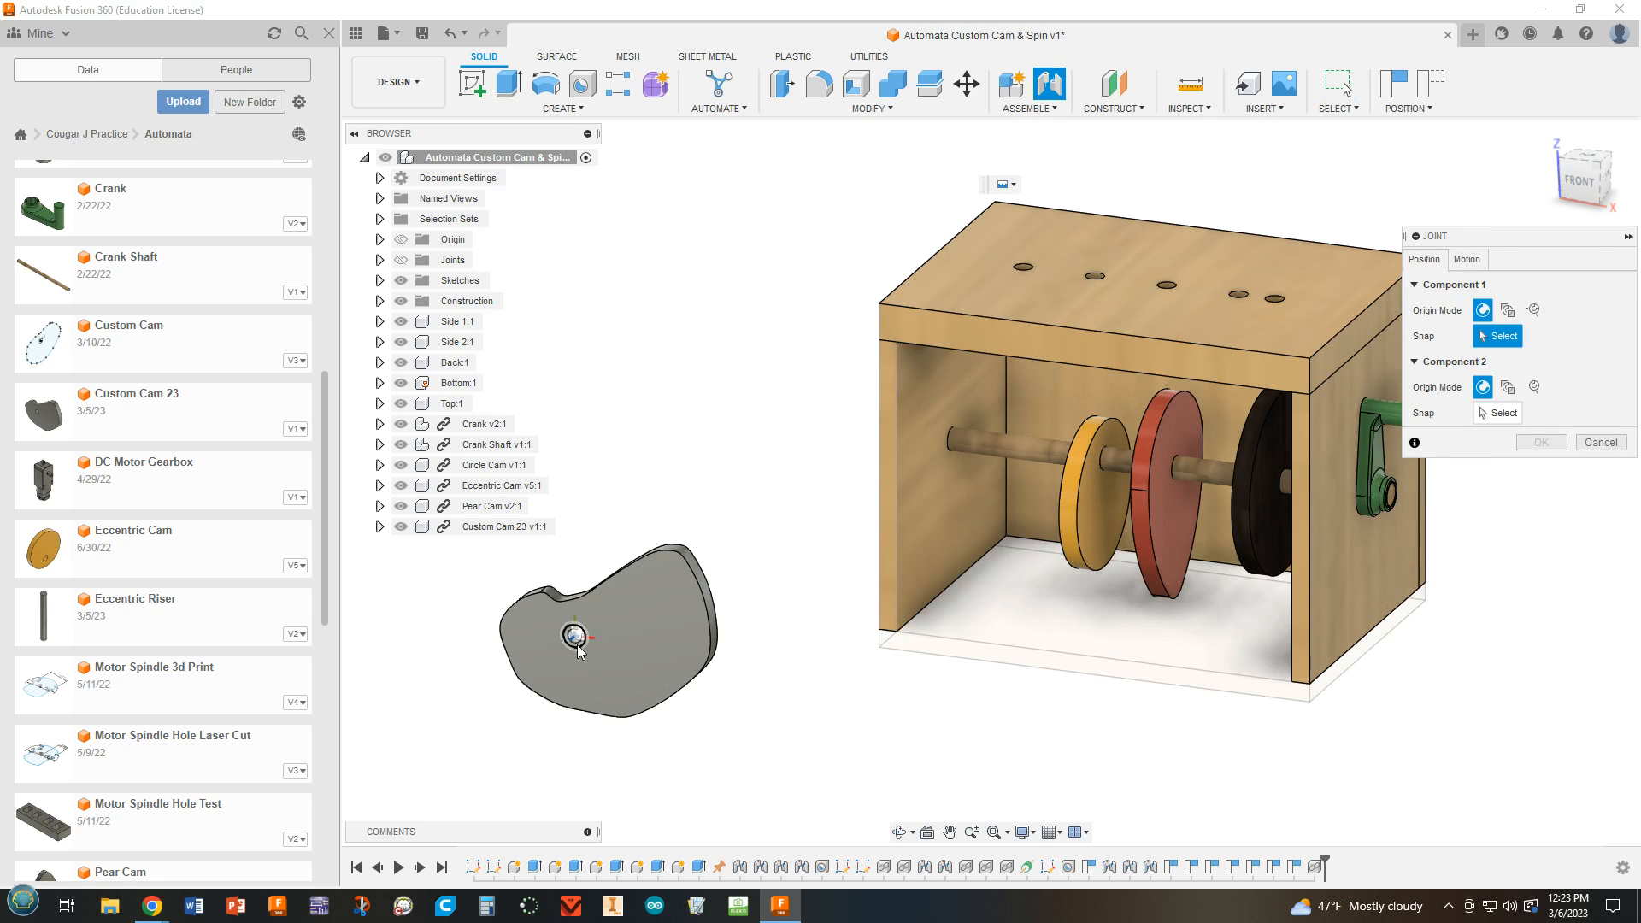
scroll(580, 640, up, 6)
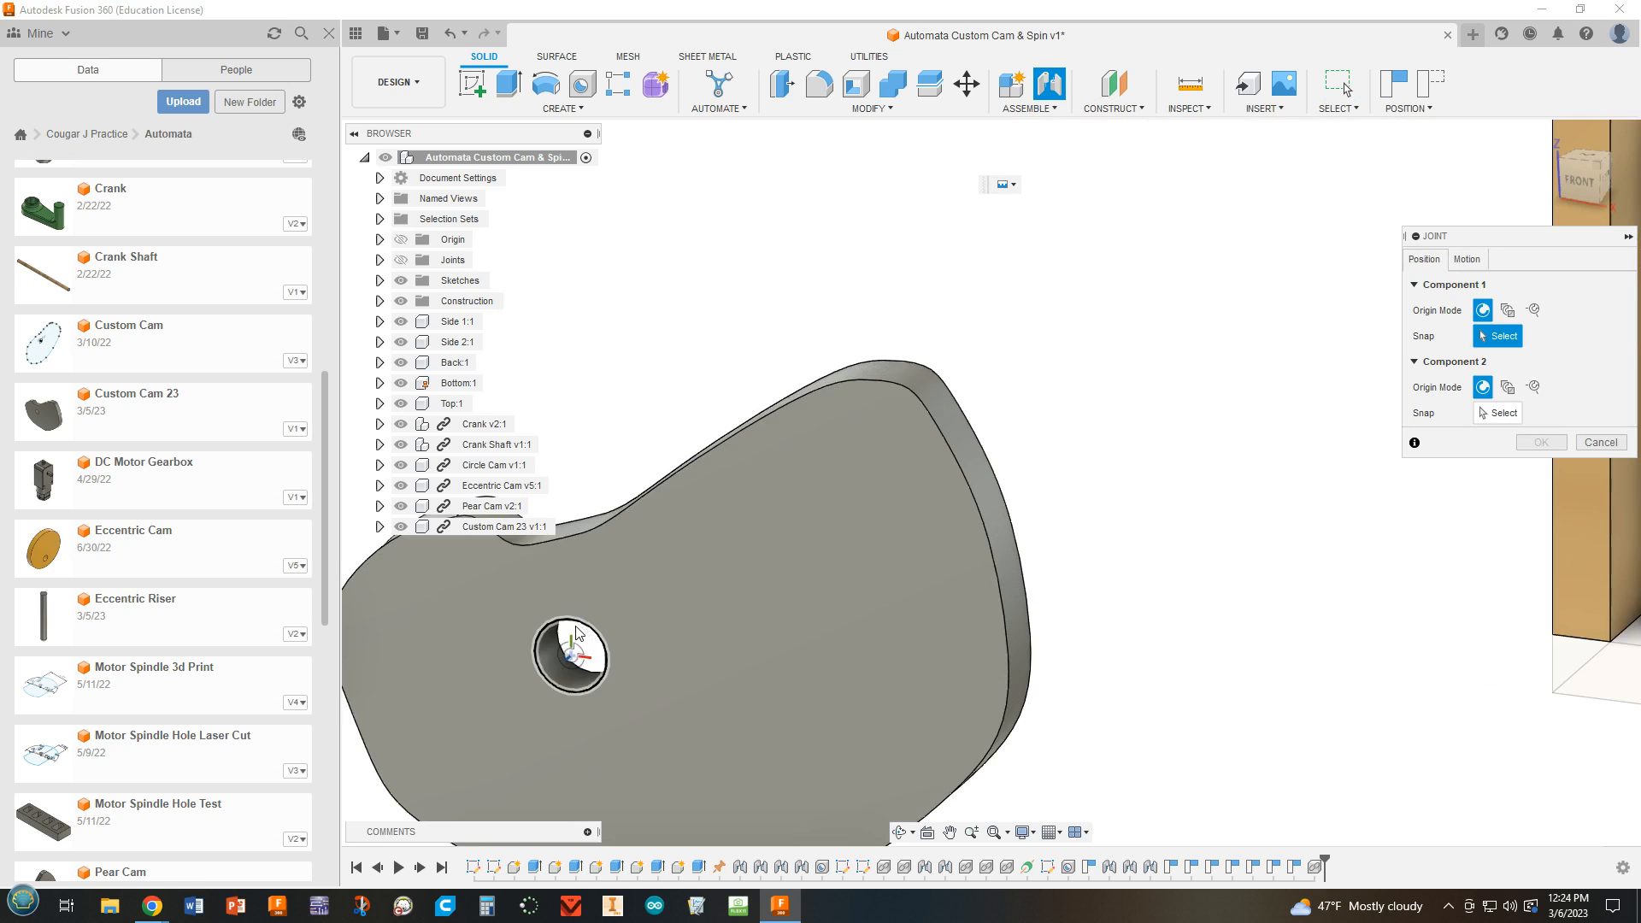
click(564, 650)
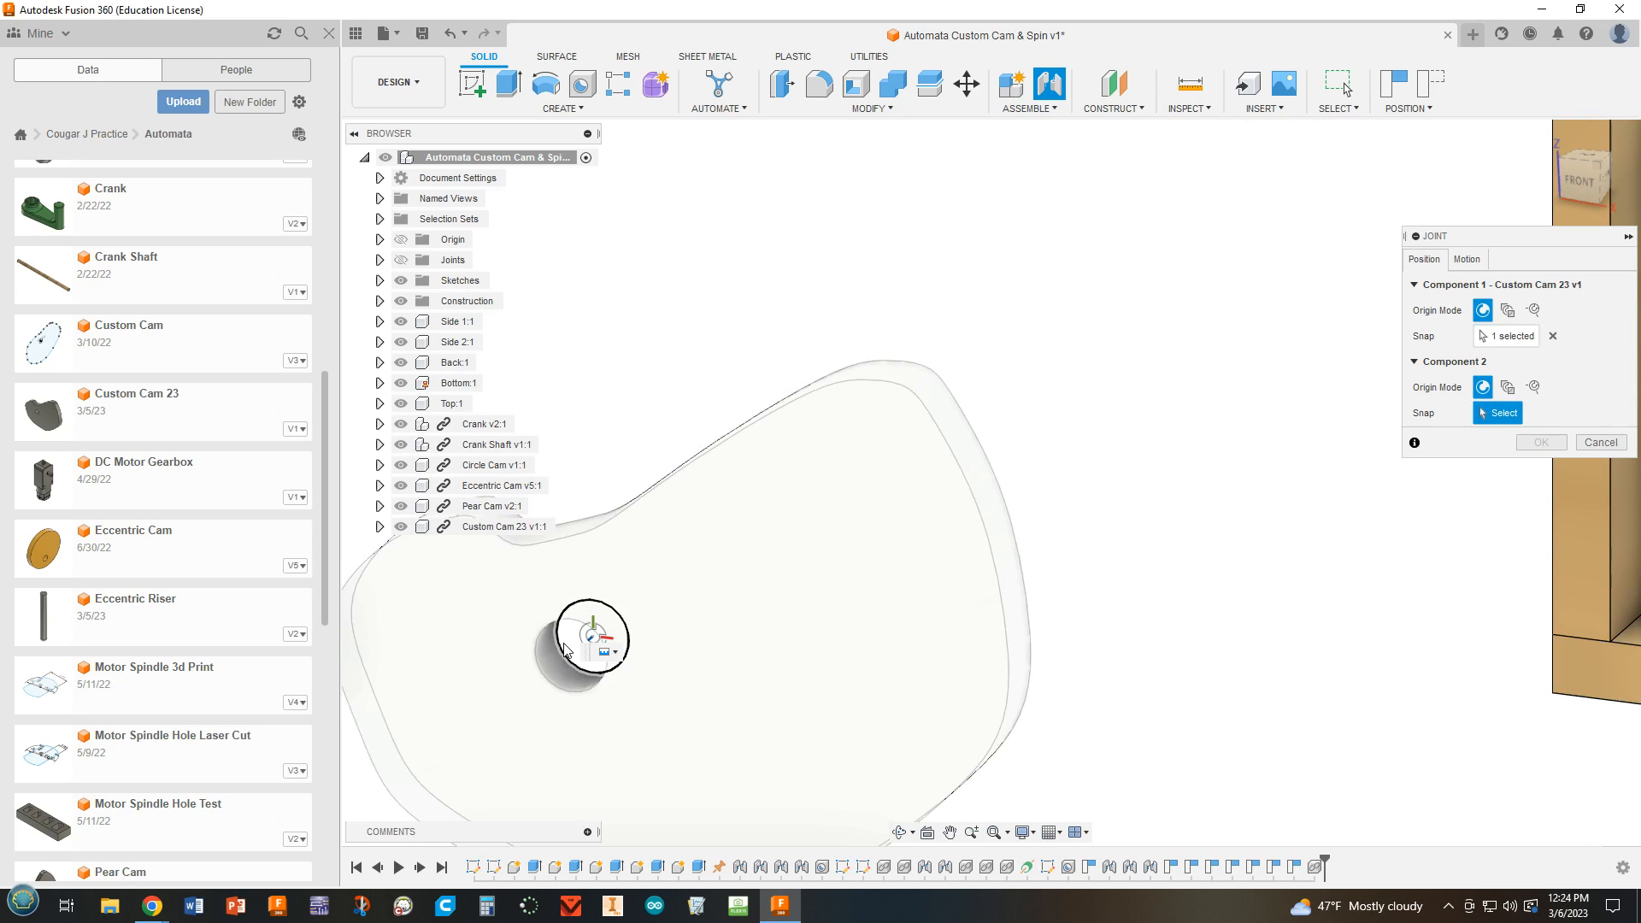
scroll(569, 645, down, 5)
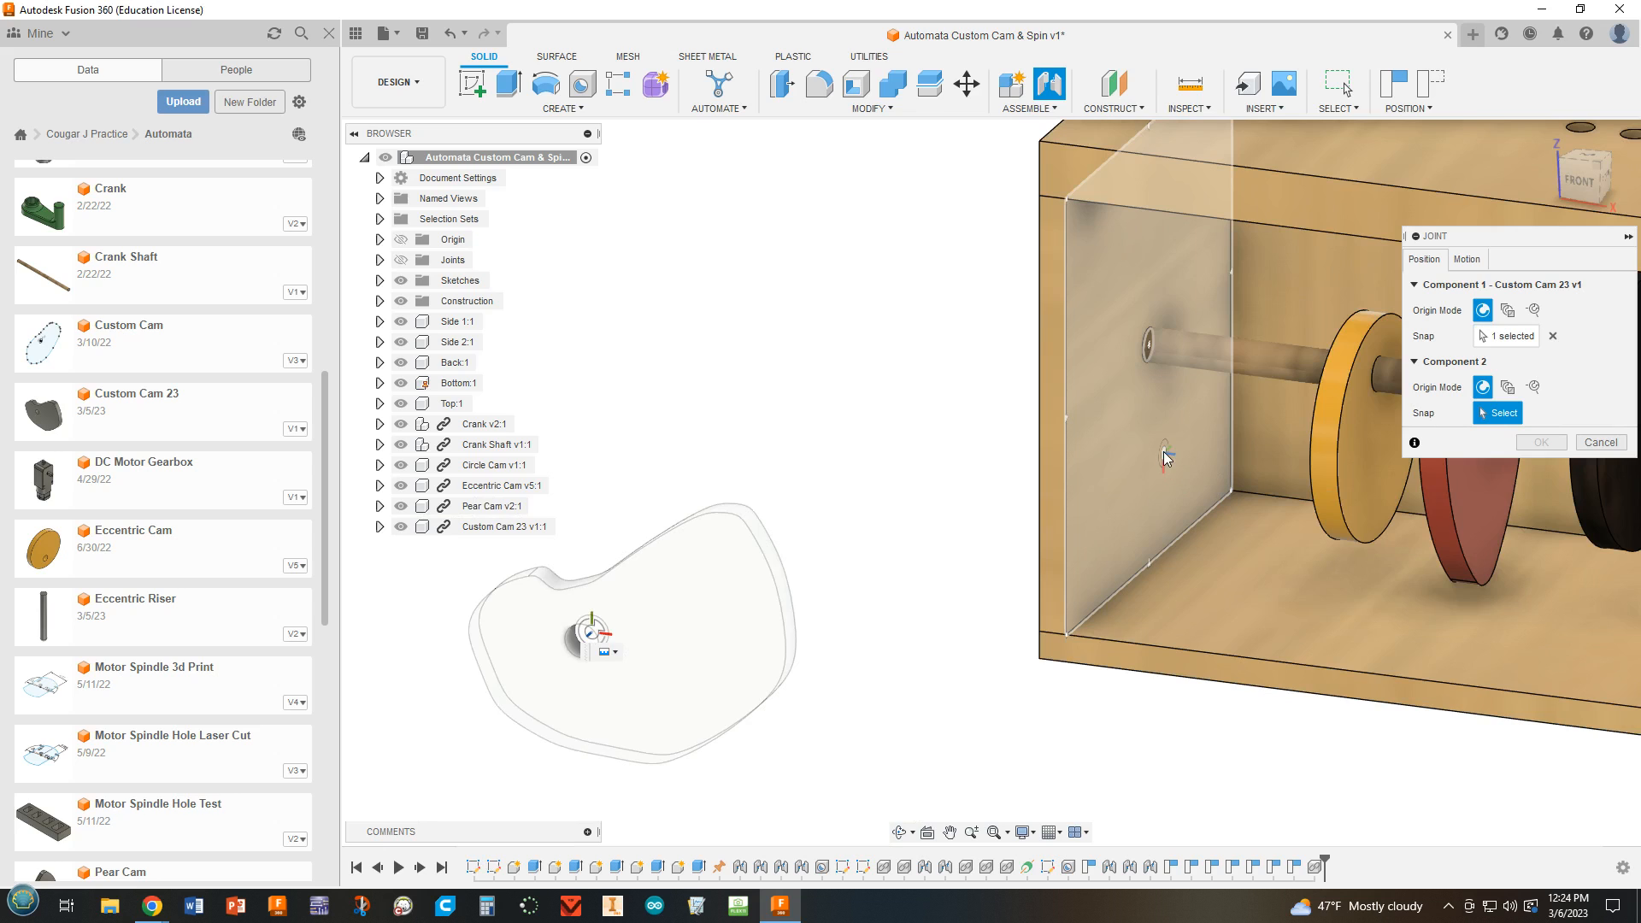
click(1161, 450)
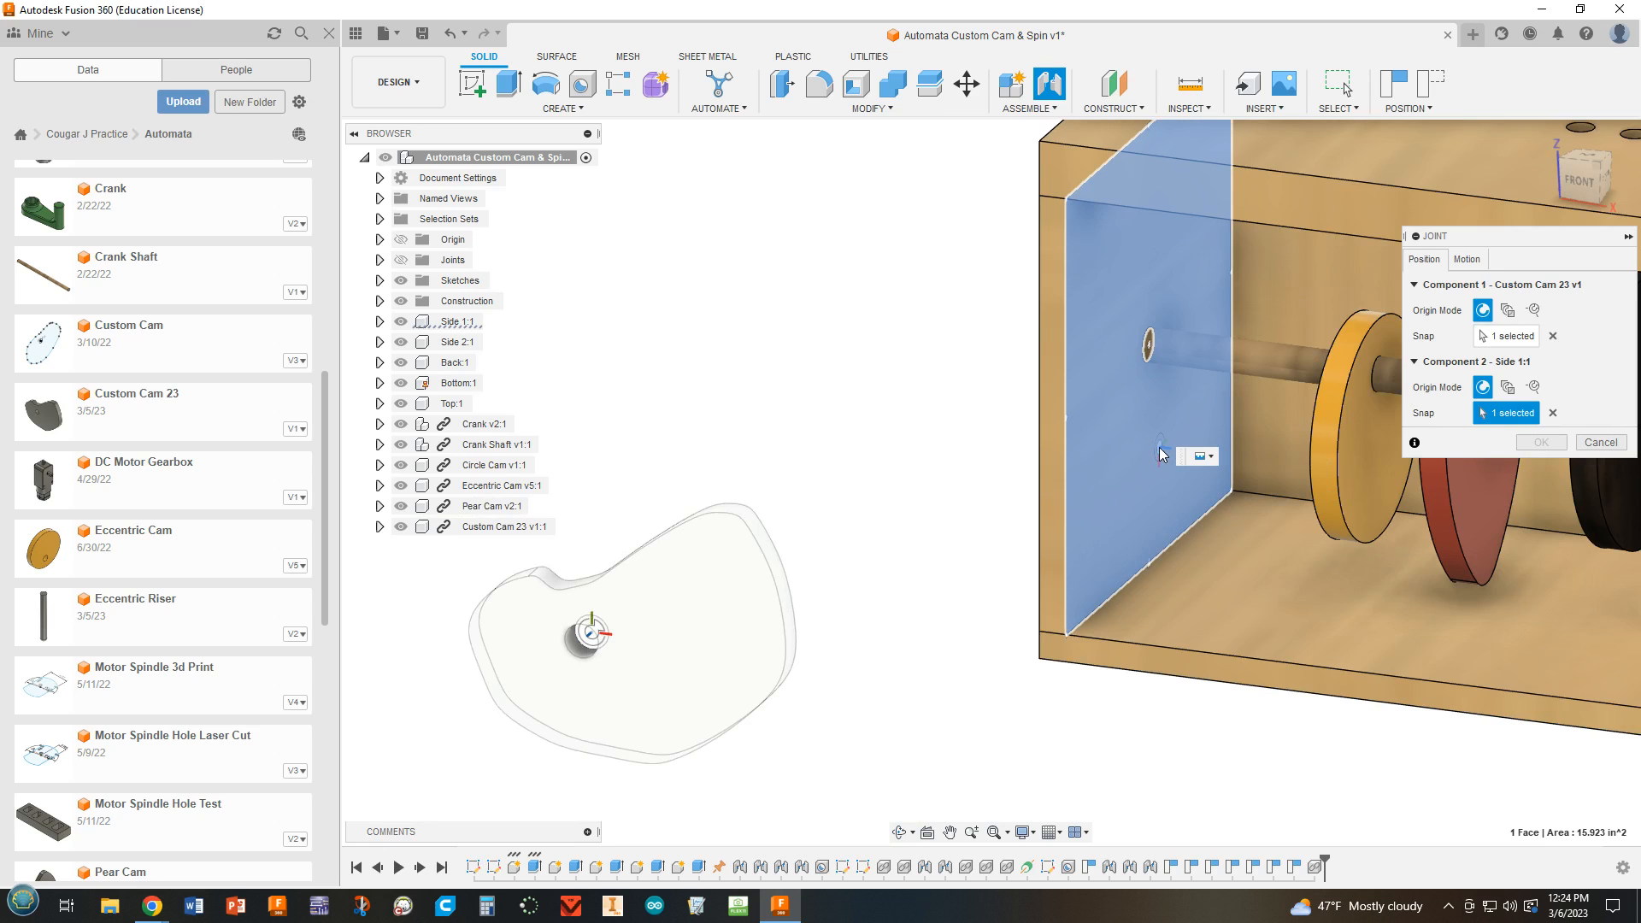
click(1144, 358)
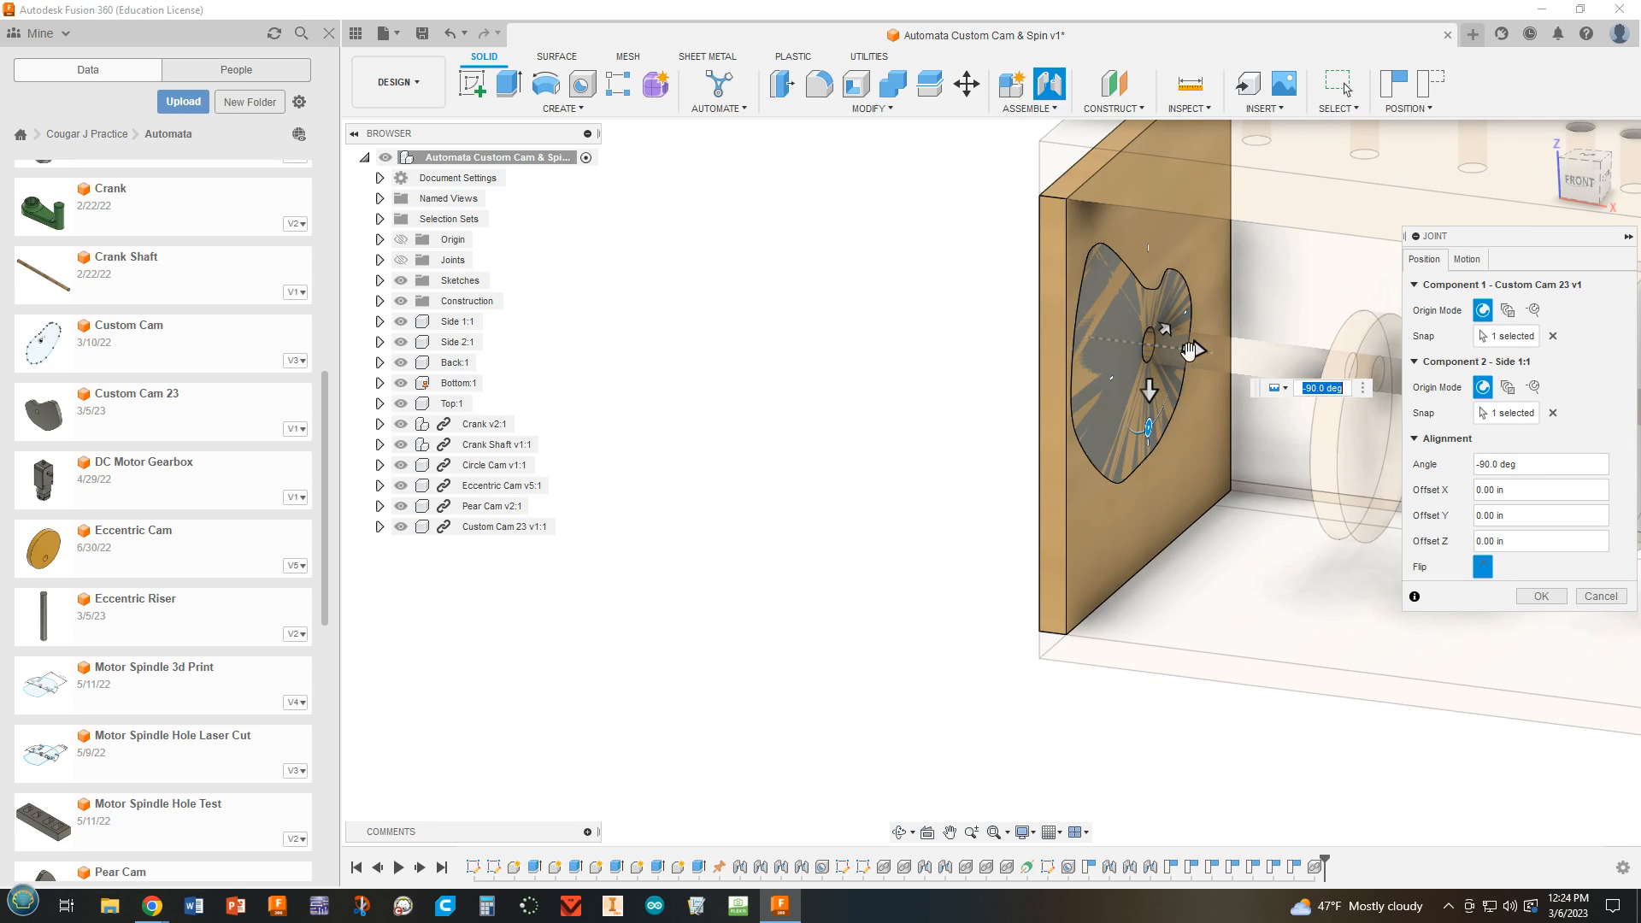
Pull the custom cam about 0.90 in along the shaft away from Side 1 and flip its joint orientation.
drag(1191, 347, 1287, 360)
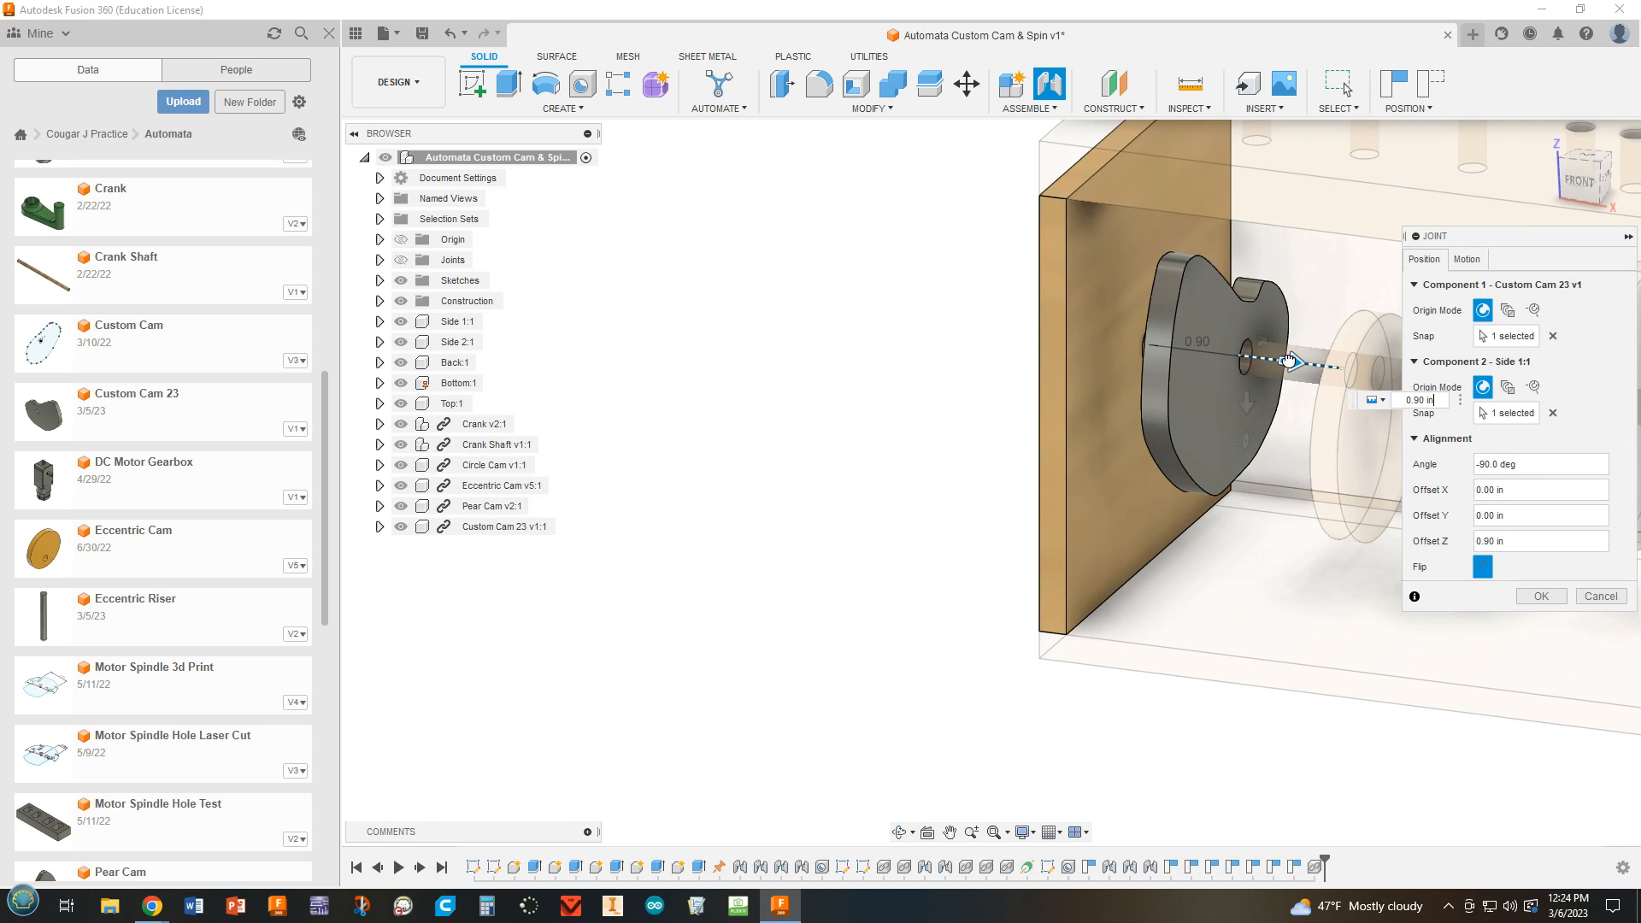
click(1484, 567)
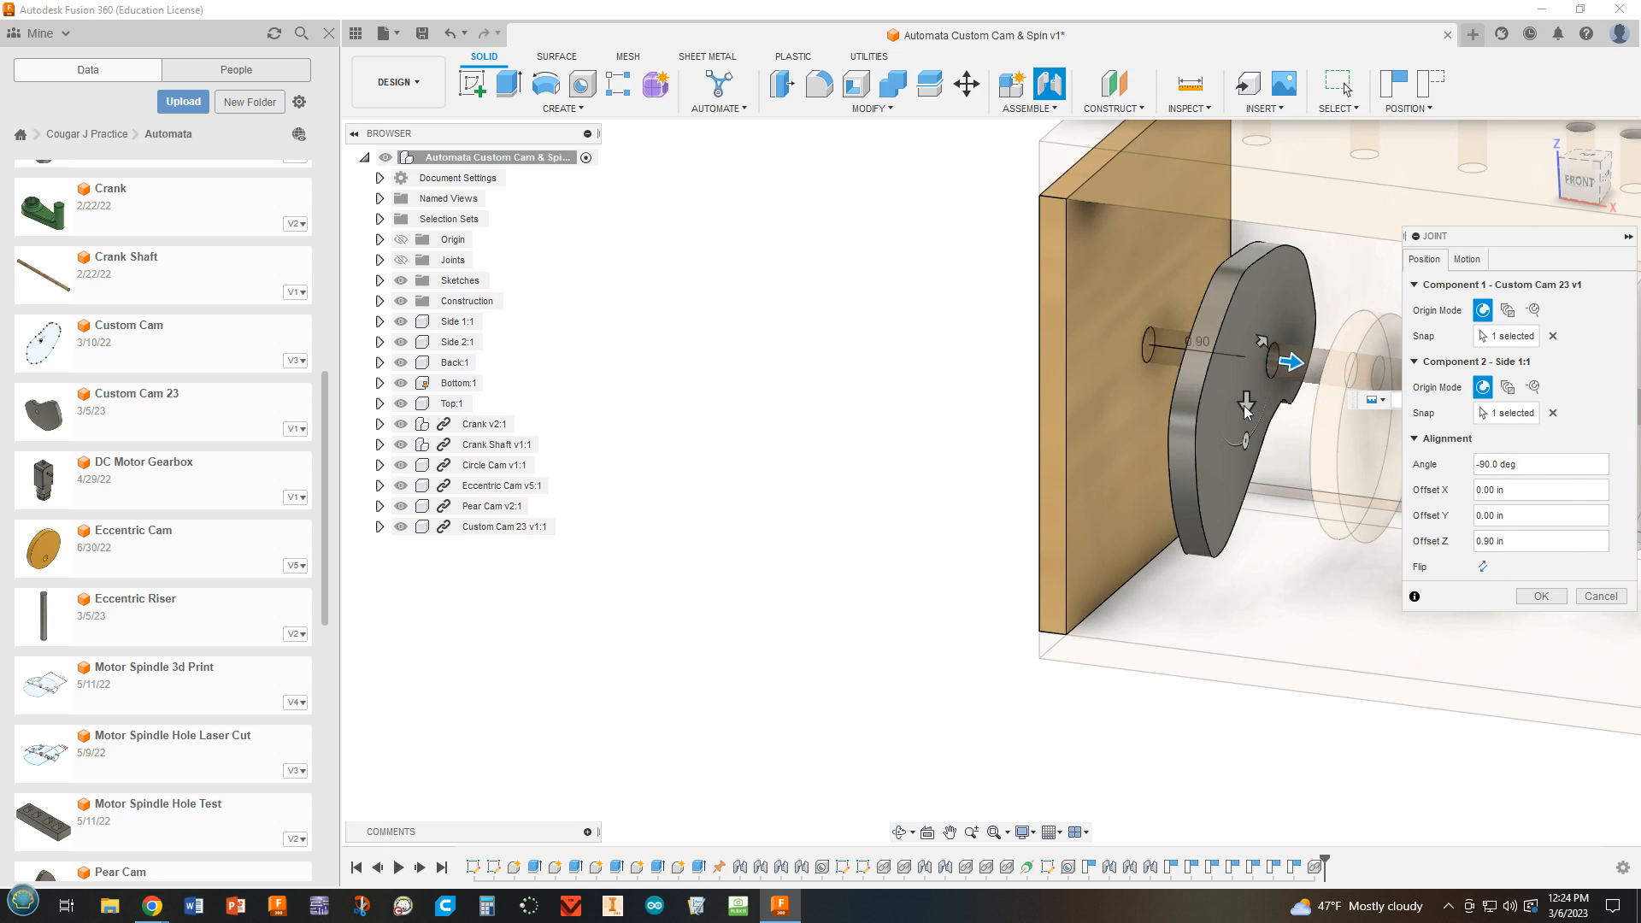
scroll(1284, 373, down, 3)
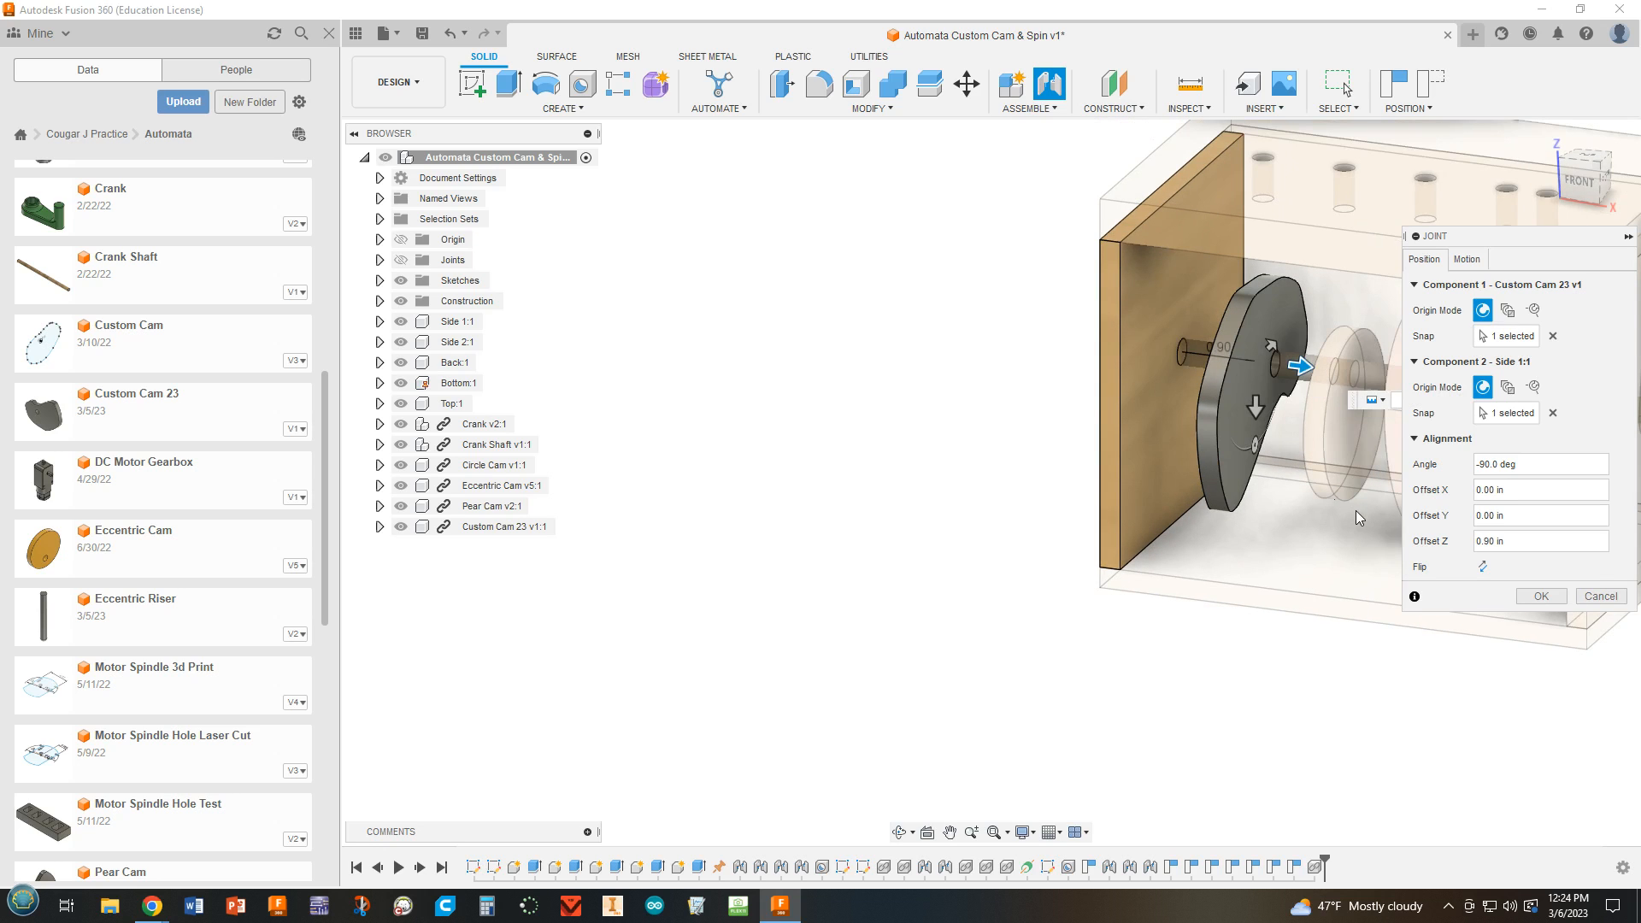
middle_drag(1397, 650, 1206, 682)
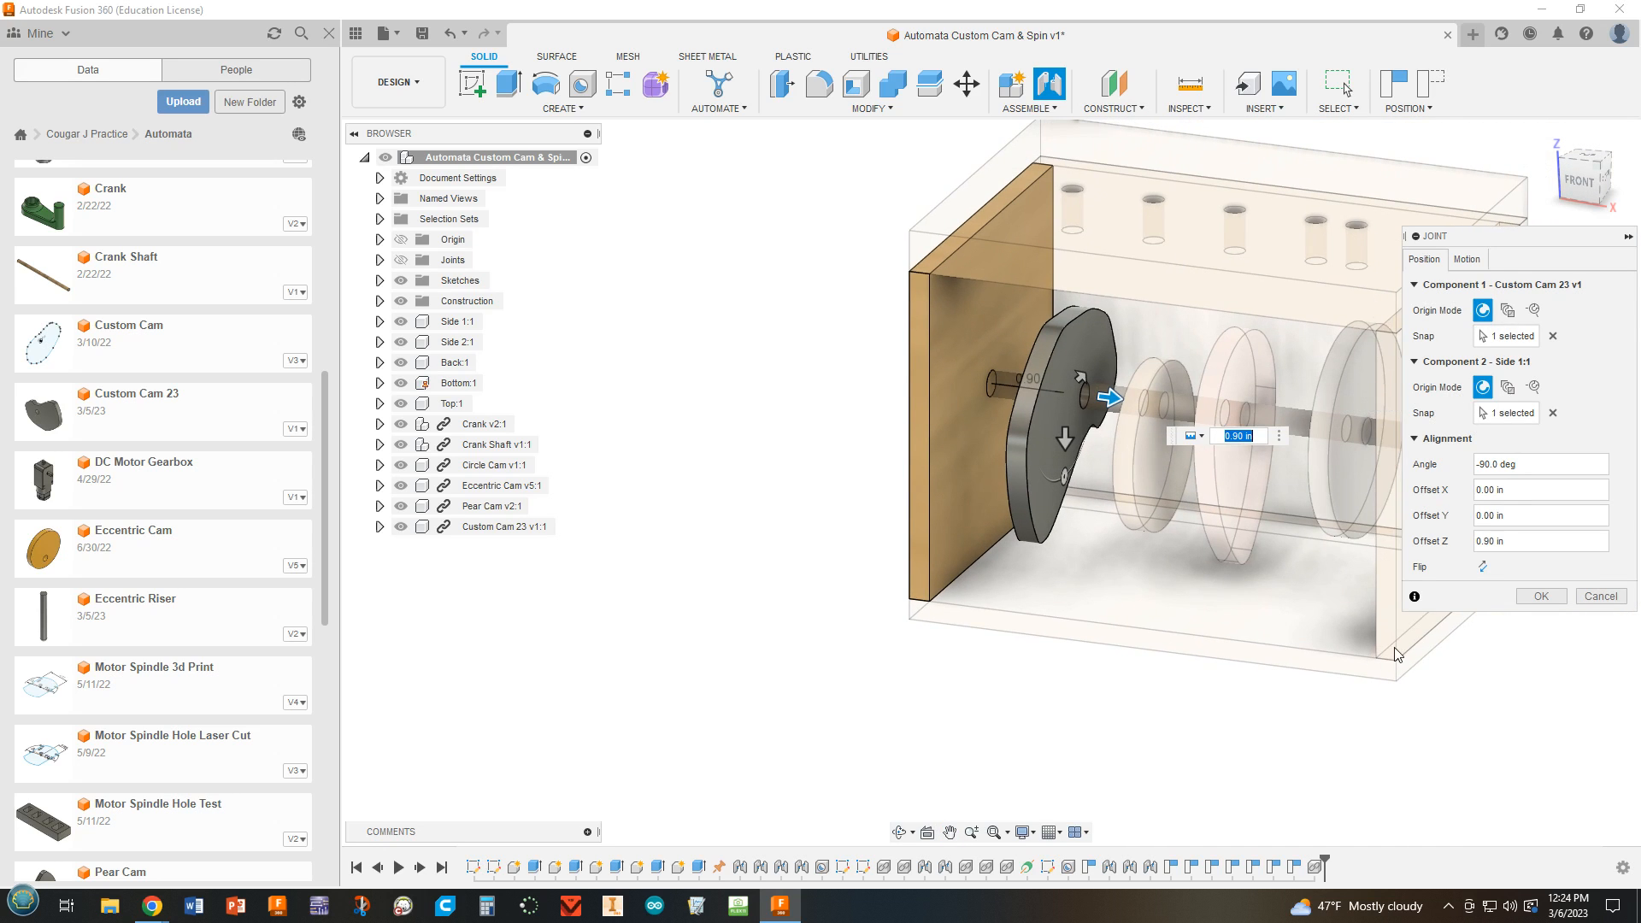
Set the custom cam joint's Z offset to 0.875 in so the cam sits under the top hole nearest Side 1.
click(1590, 155)
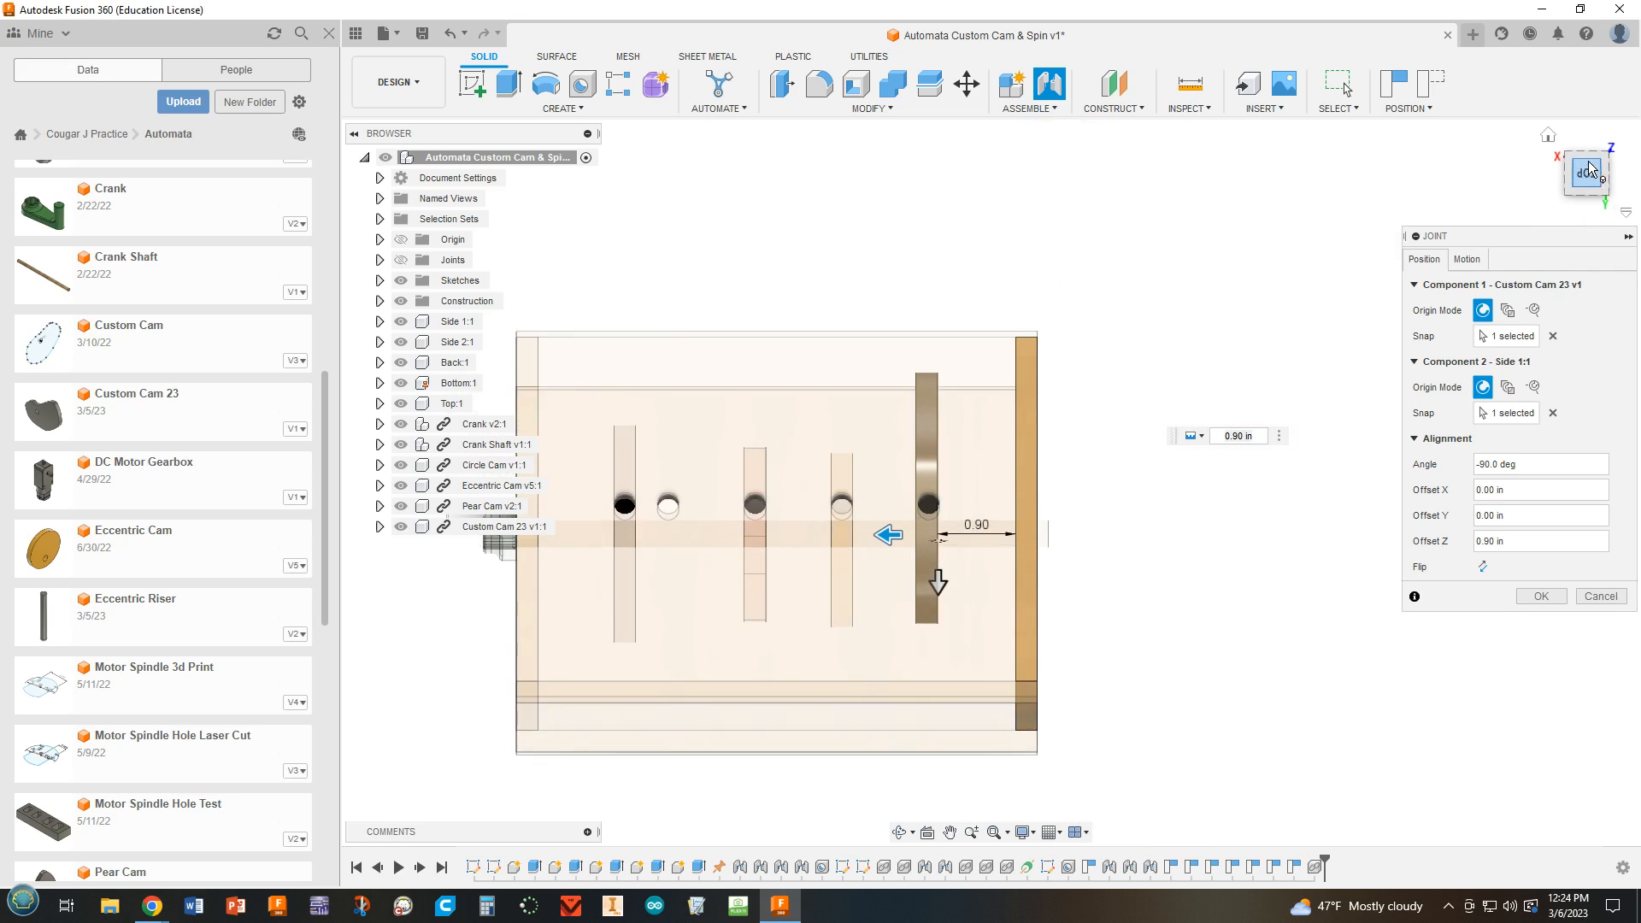
drag(889, 548, 881, 548)
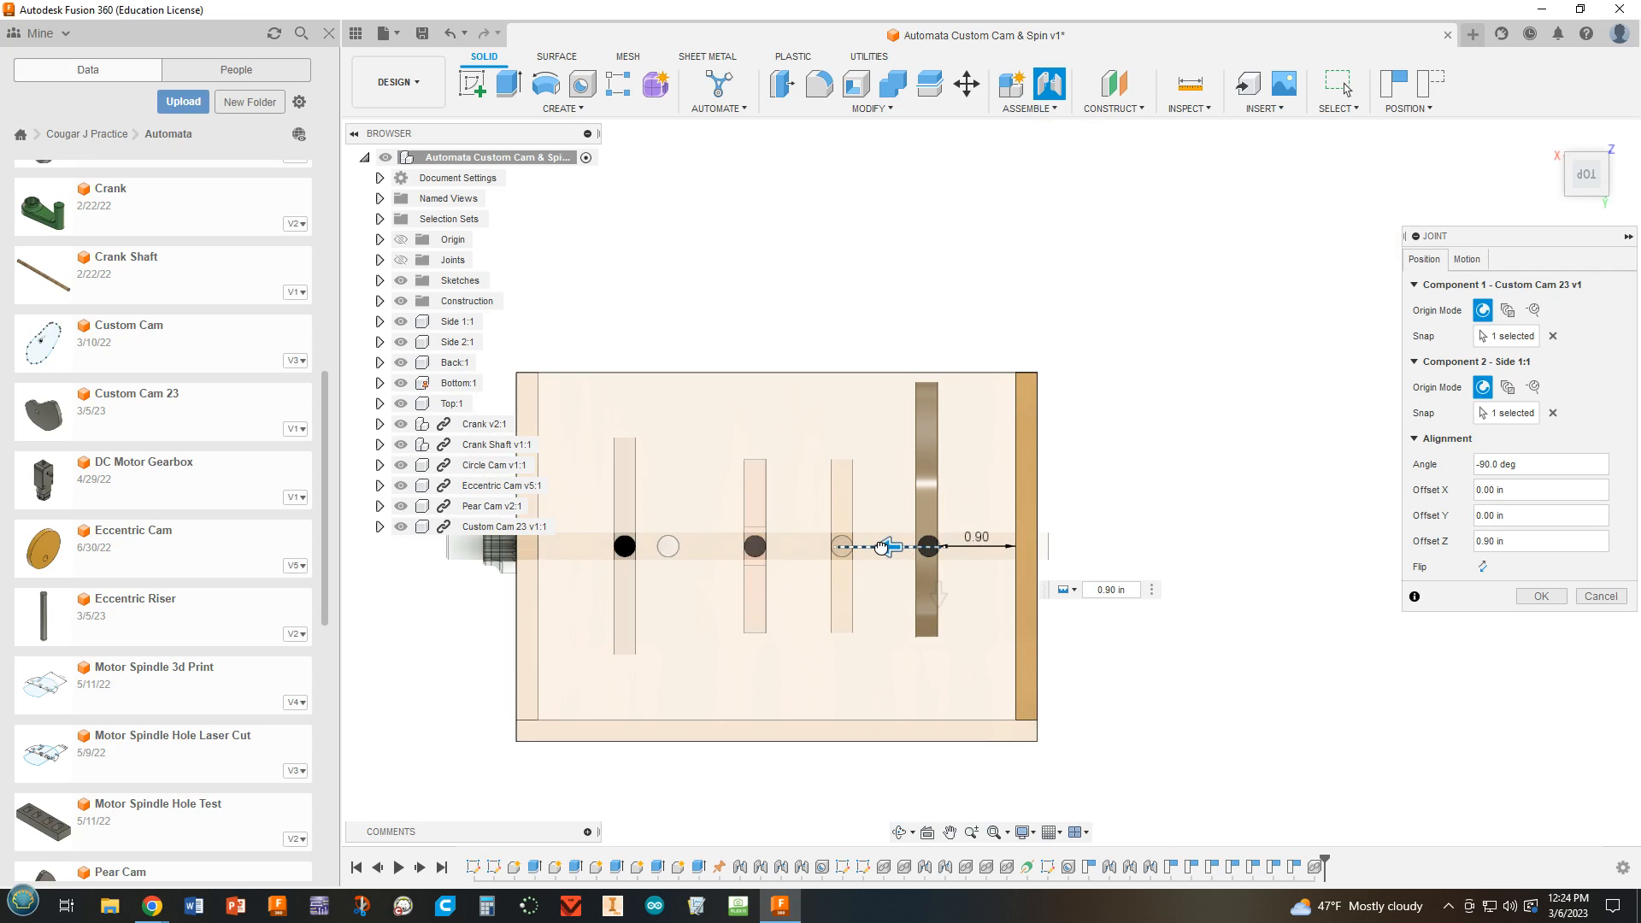
scroll(932, 560, up, 8)
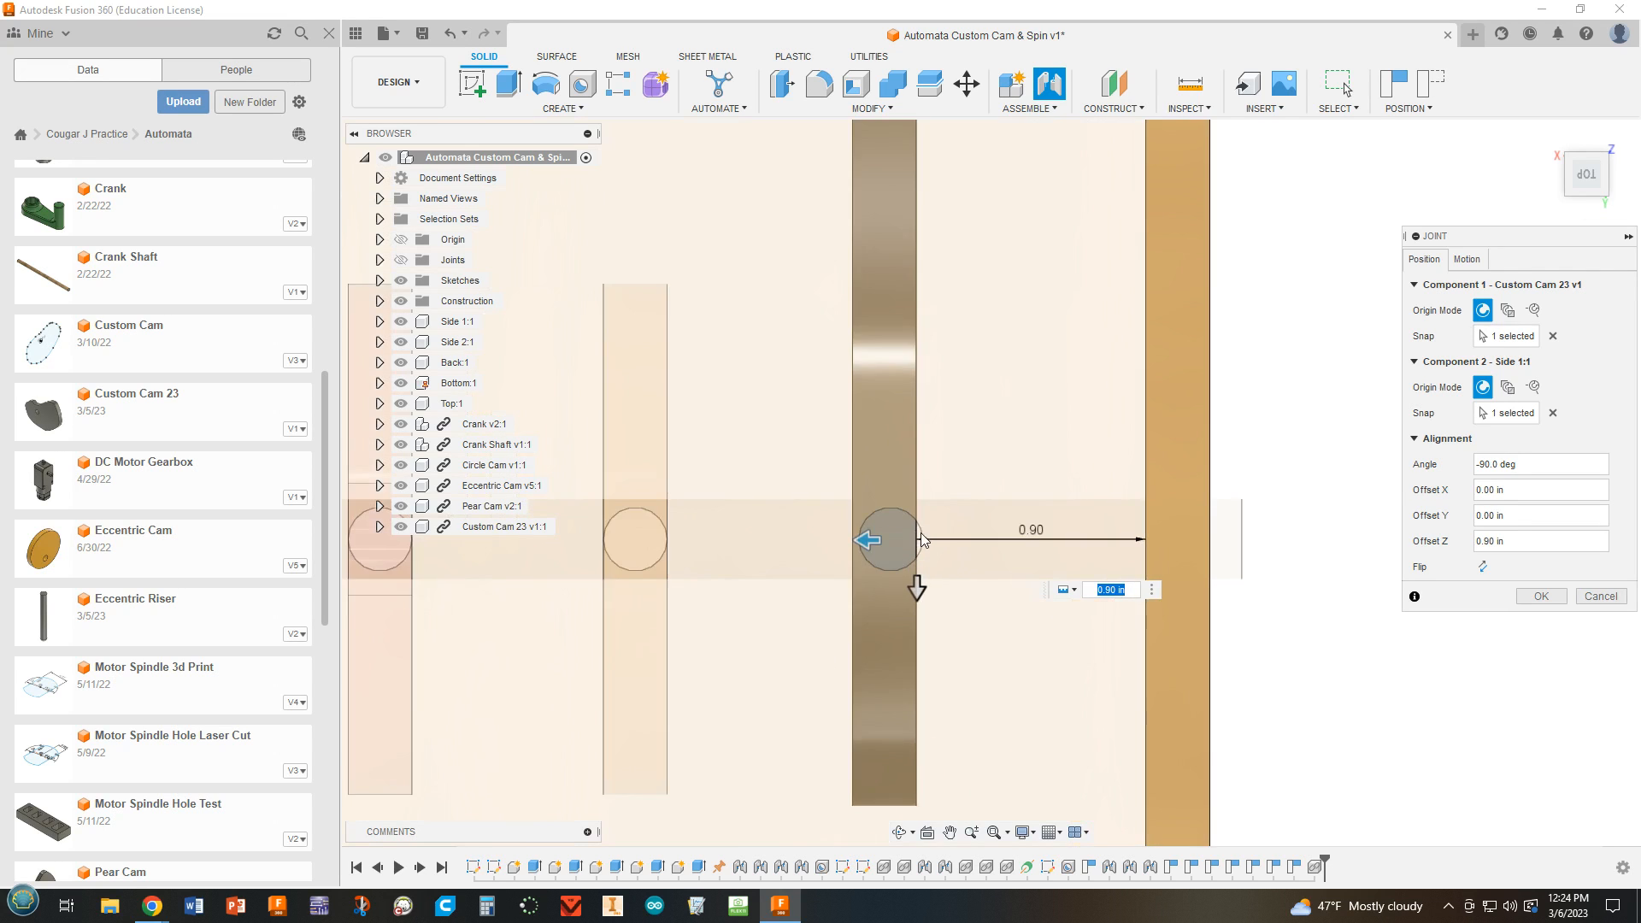
drag(875, 538, 899, 534)
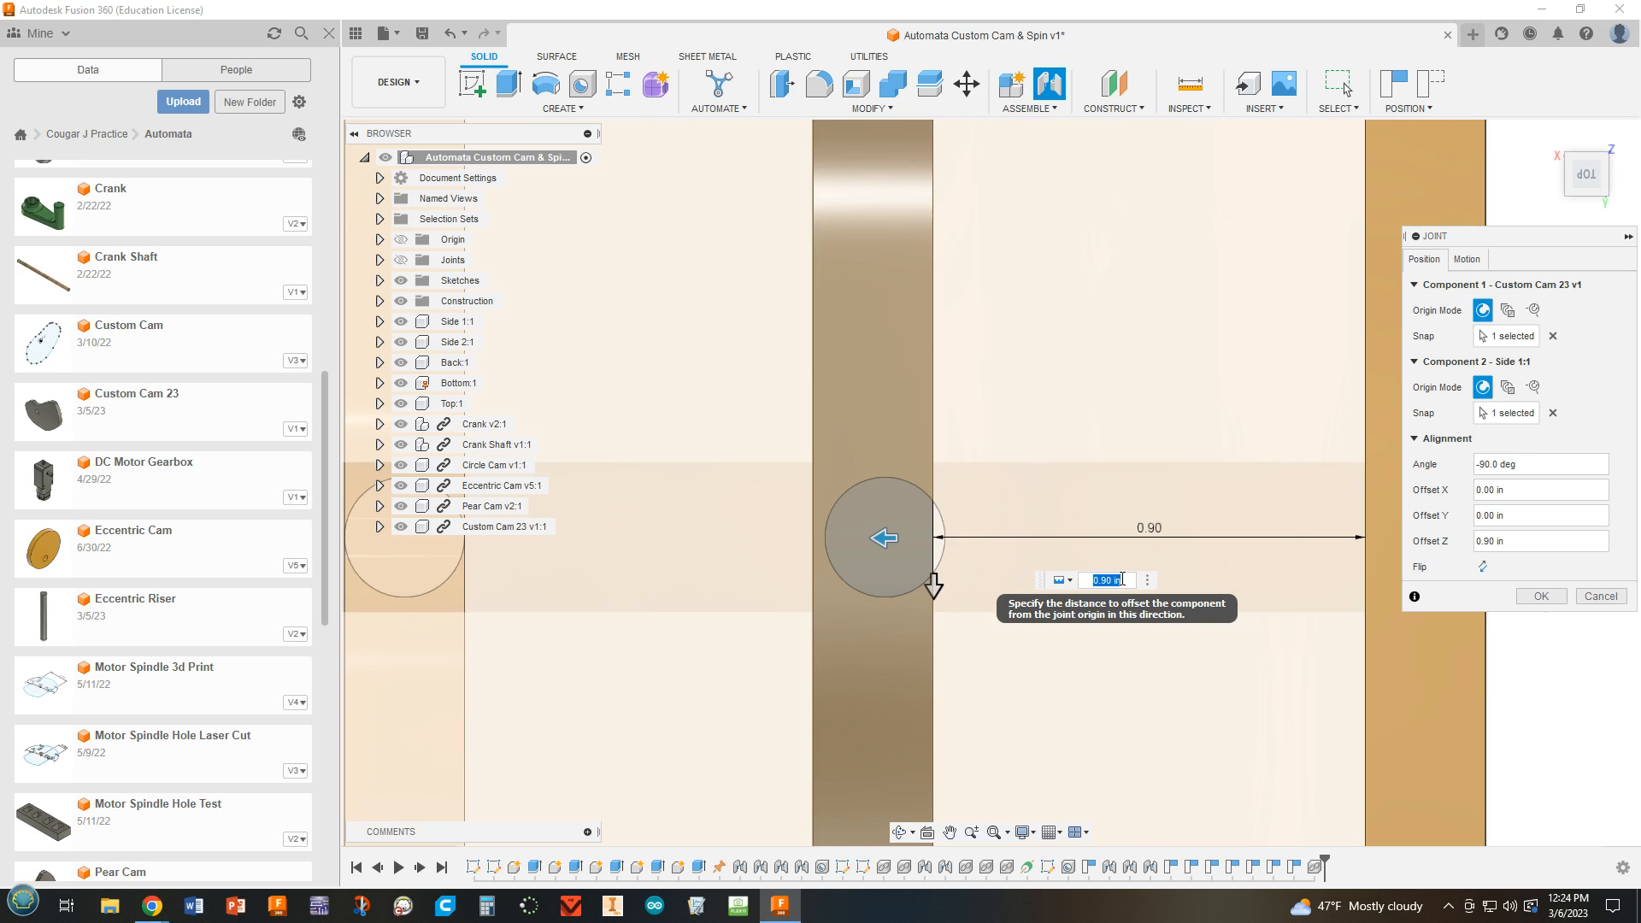
text(.7)
key(BackSpace)
text(875)
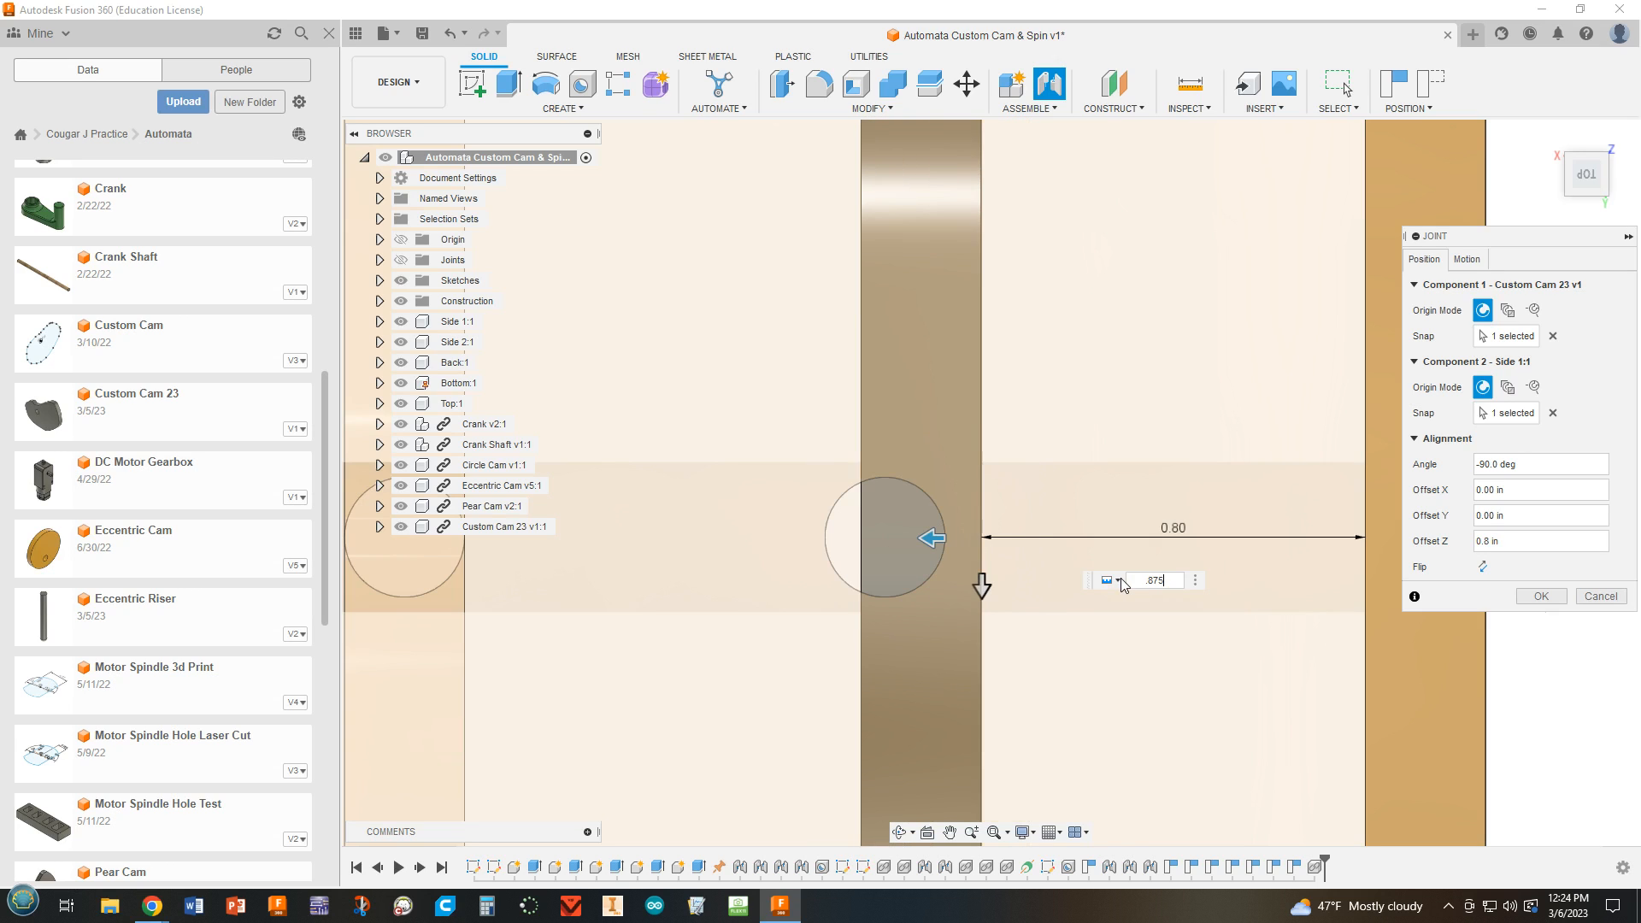
click(1537, 596)
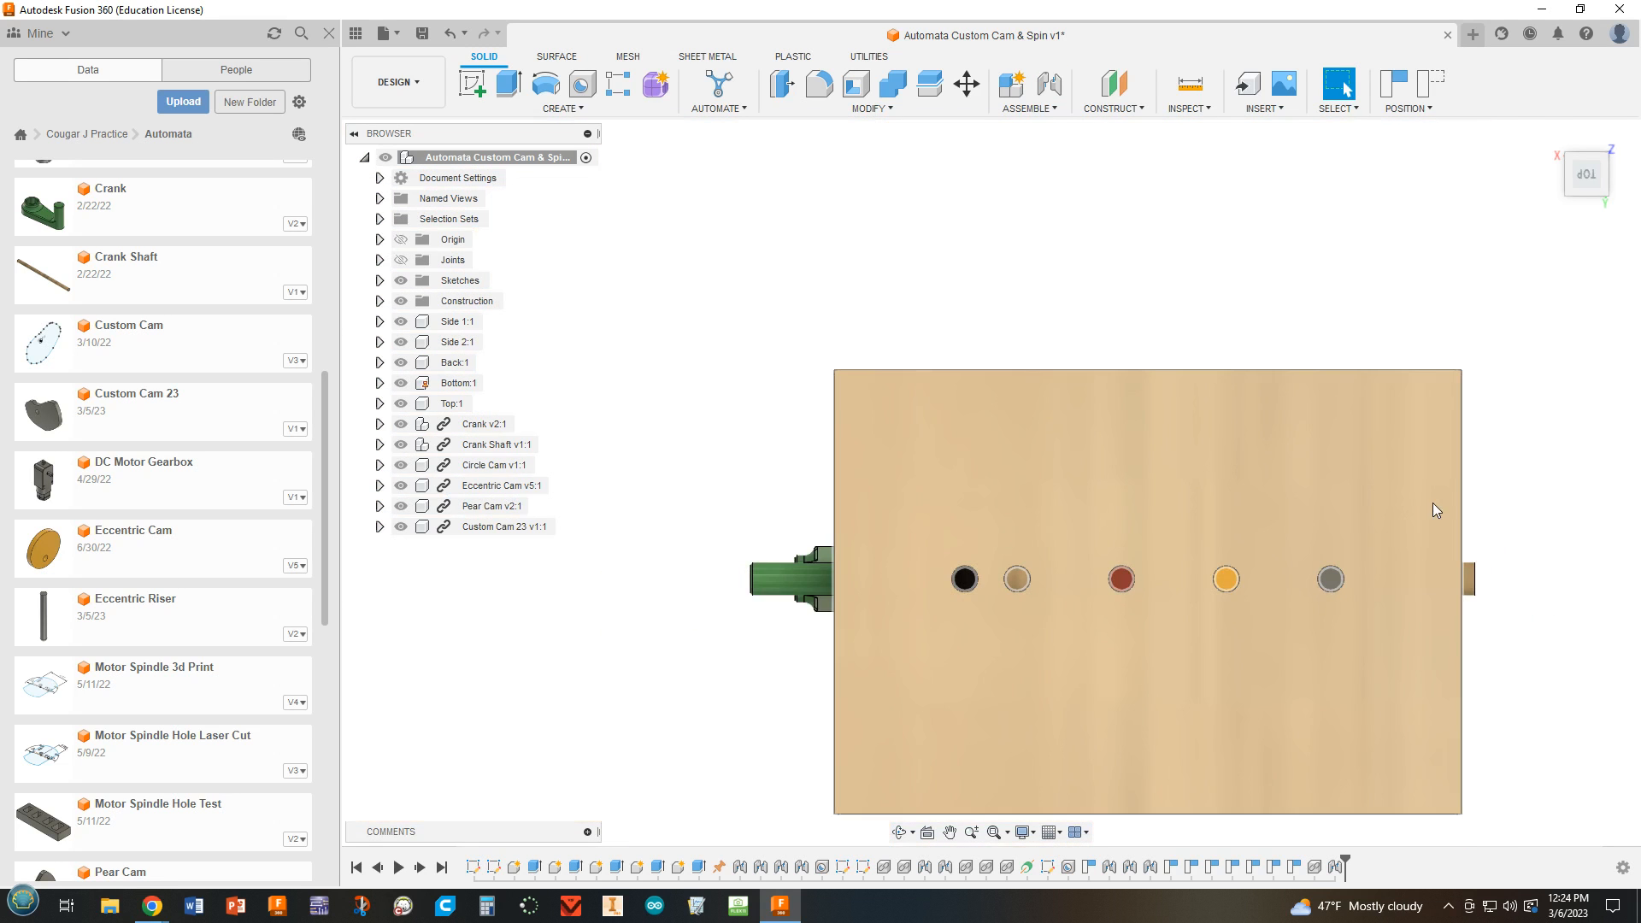
Insert the "Polygon Riser" design from the Automata folder into the assembly, placing it beside the box.
scroll(997, 629, down, 2)
click(997, 628)
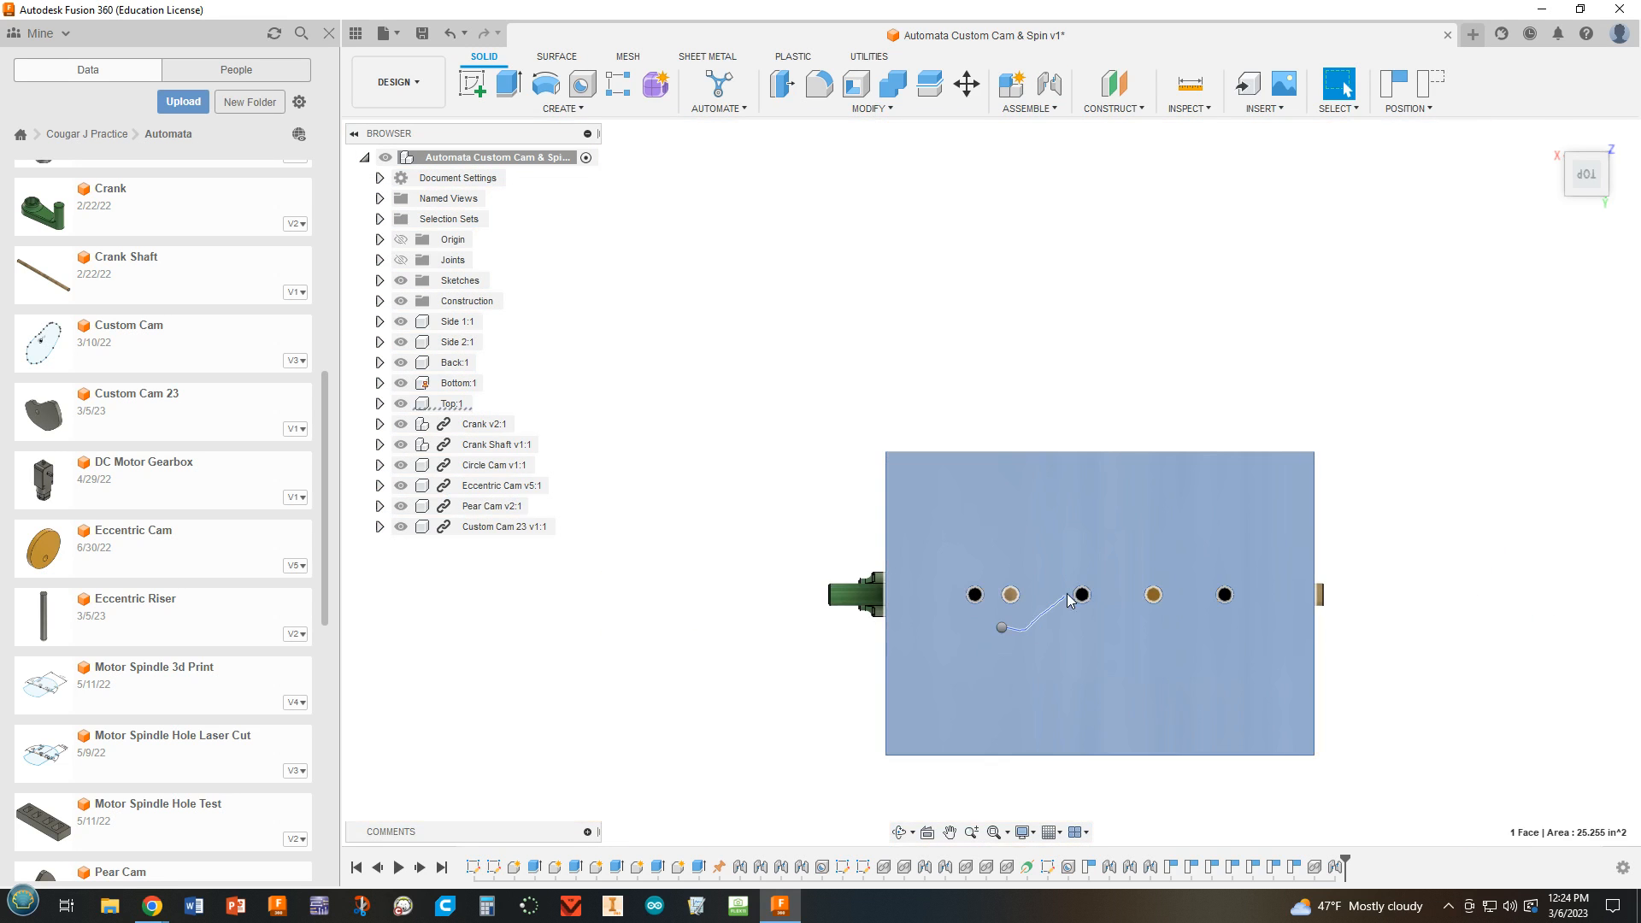
shift+middle_drag(1339, 476, 954, 356)
scroll(900, 540, up, 2)
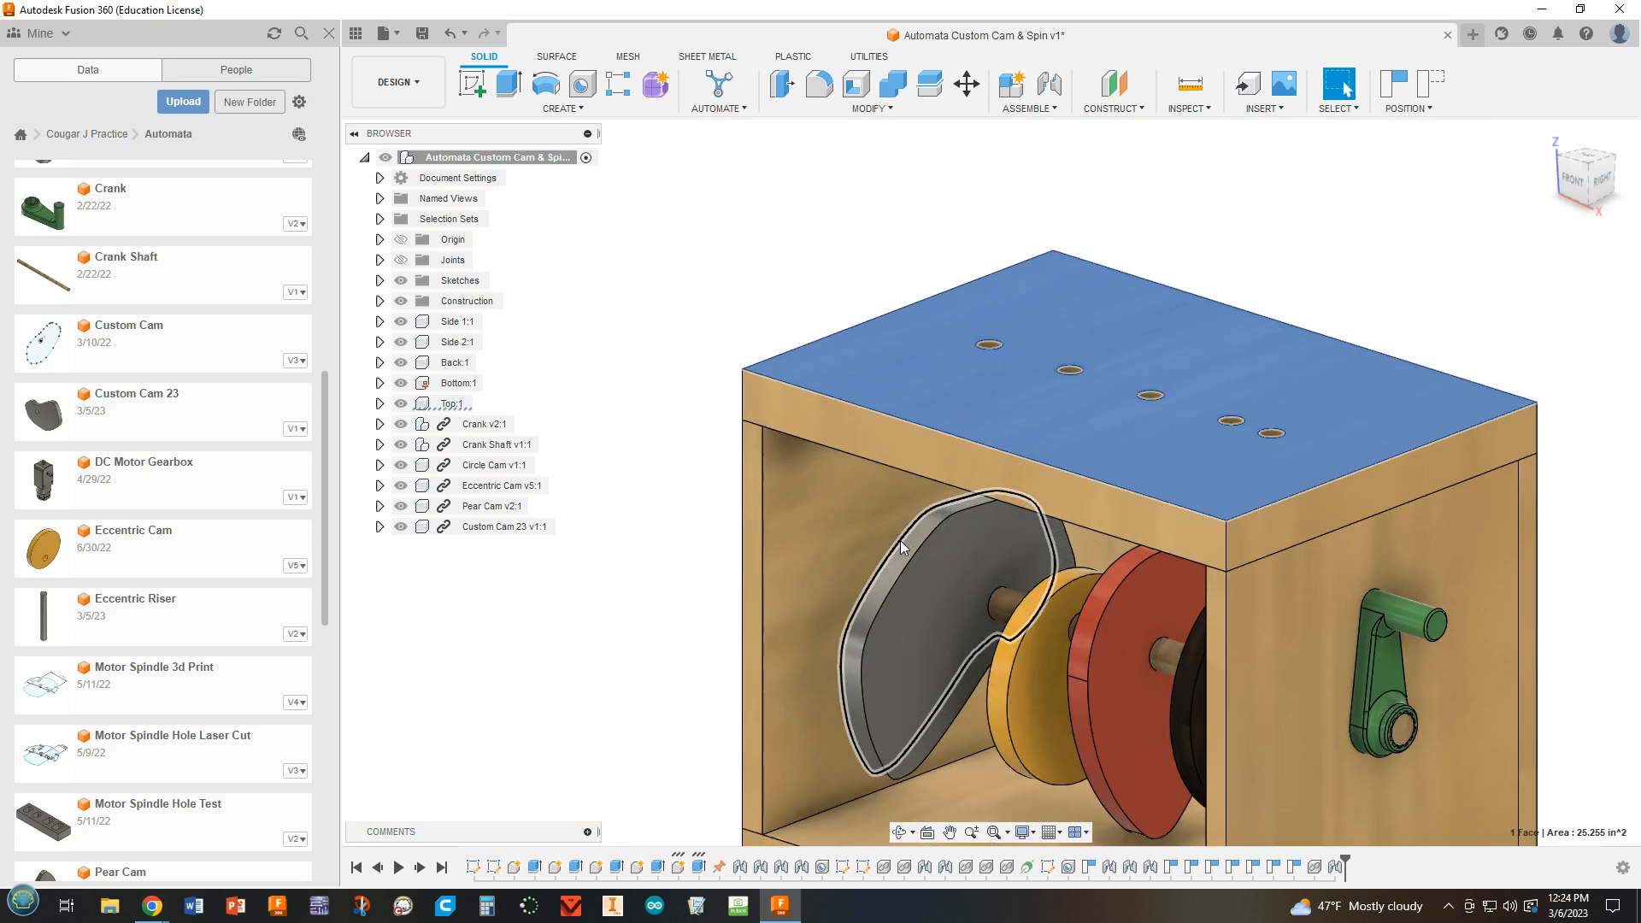
click(1385, 266)
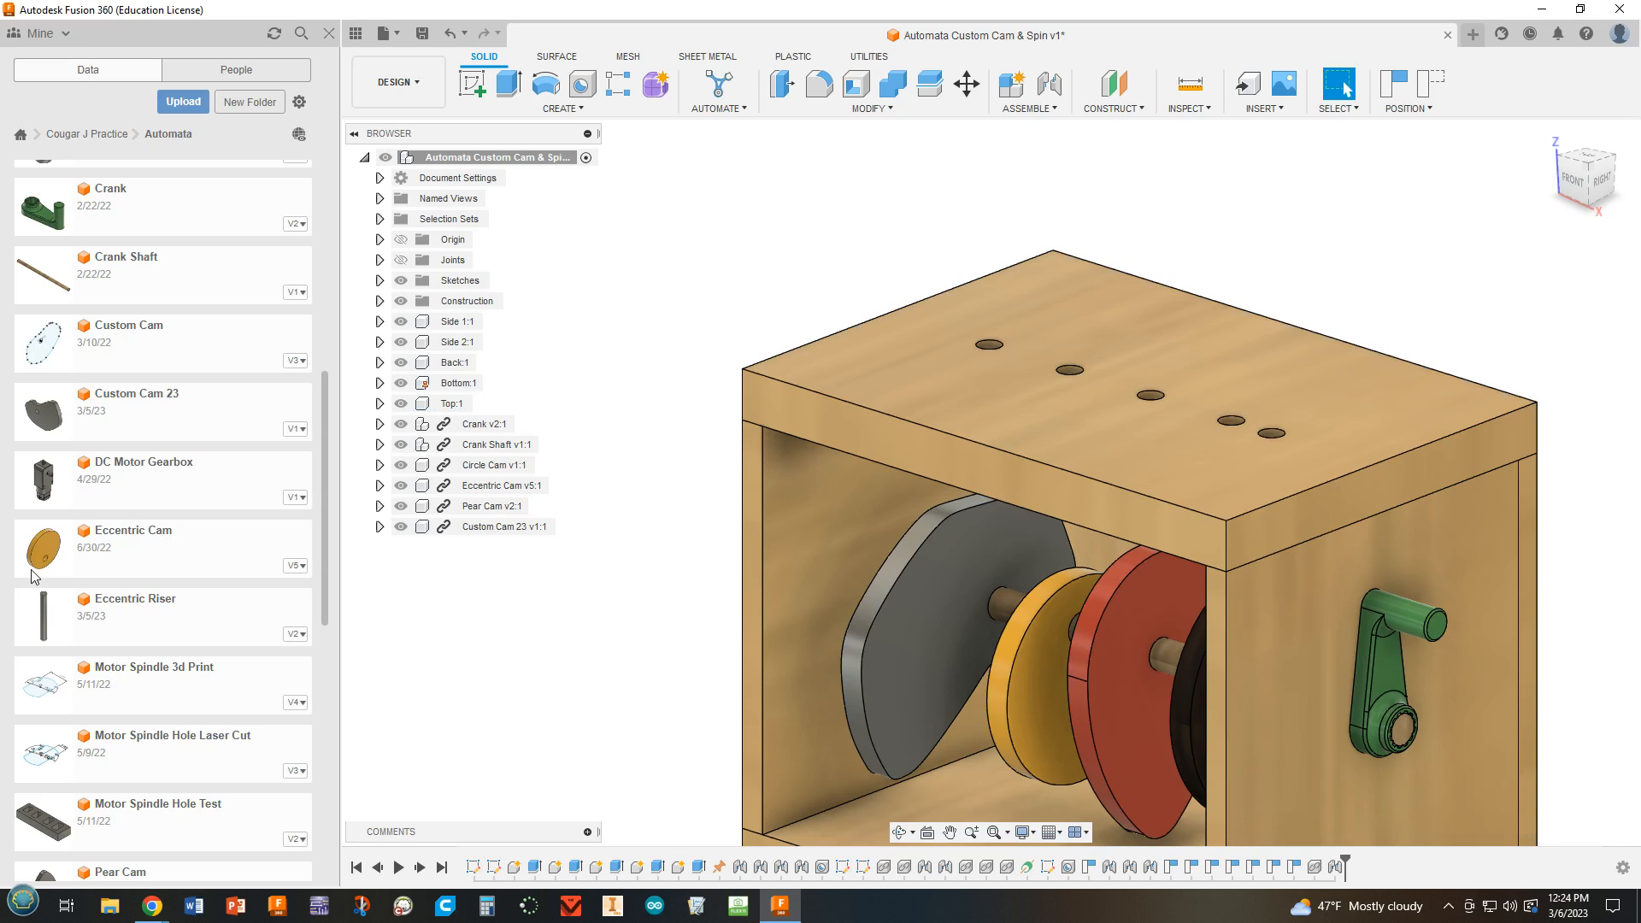
scroll(315, 701, down, 4)
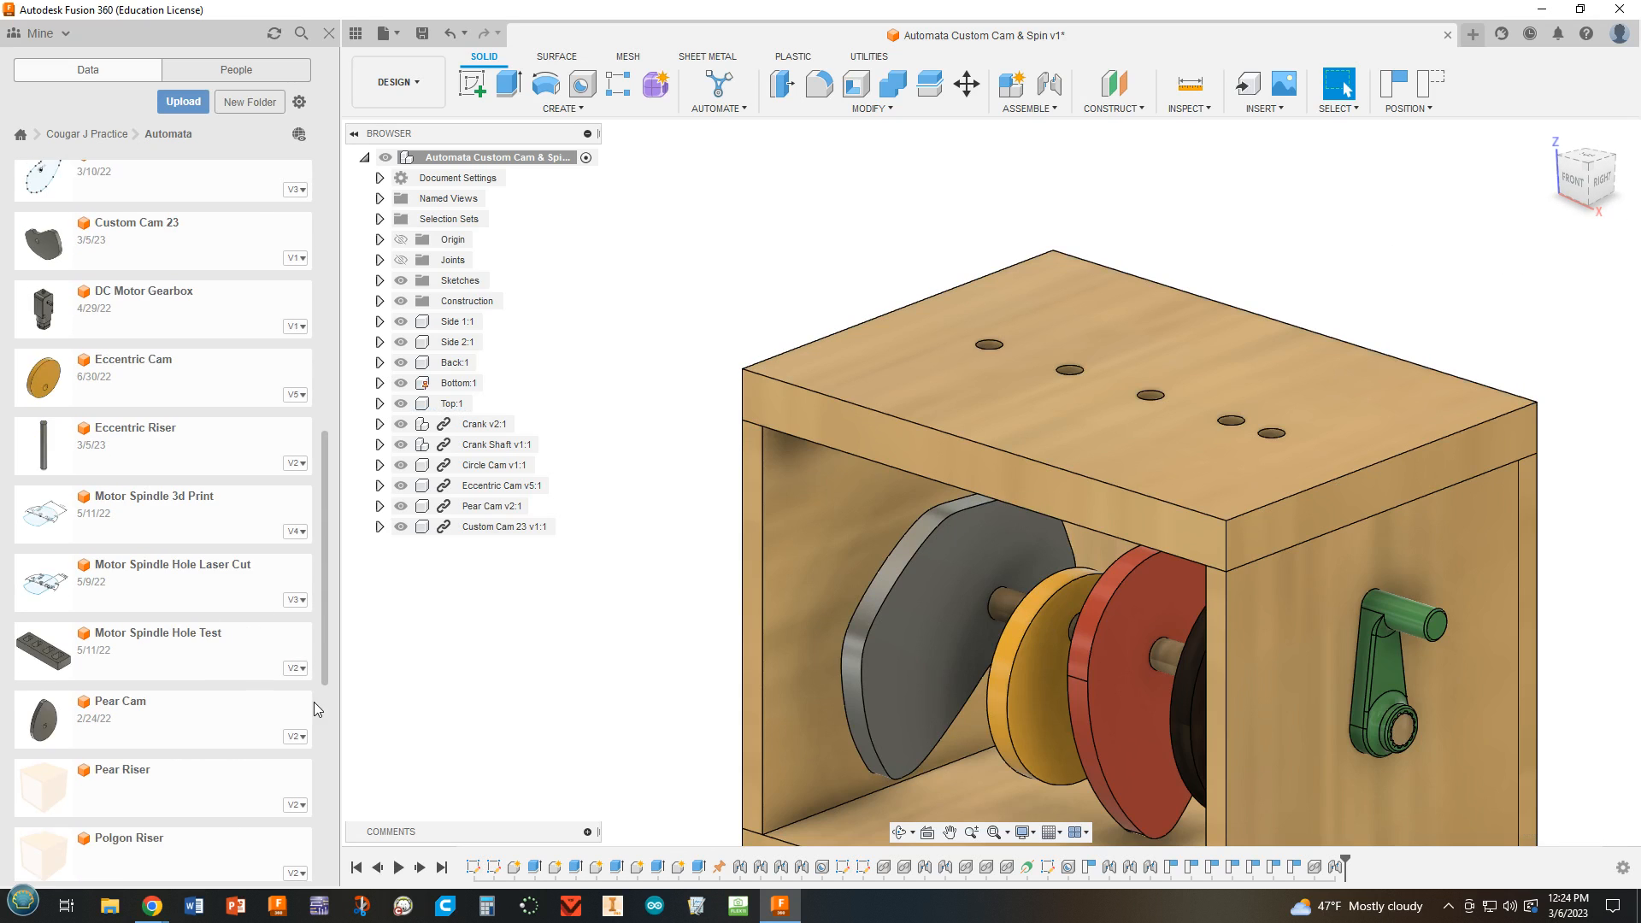
scroll(315, 701, down, 3)
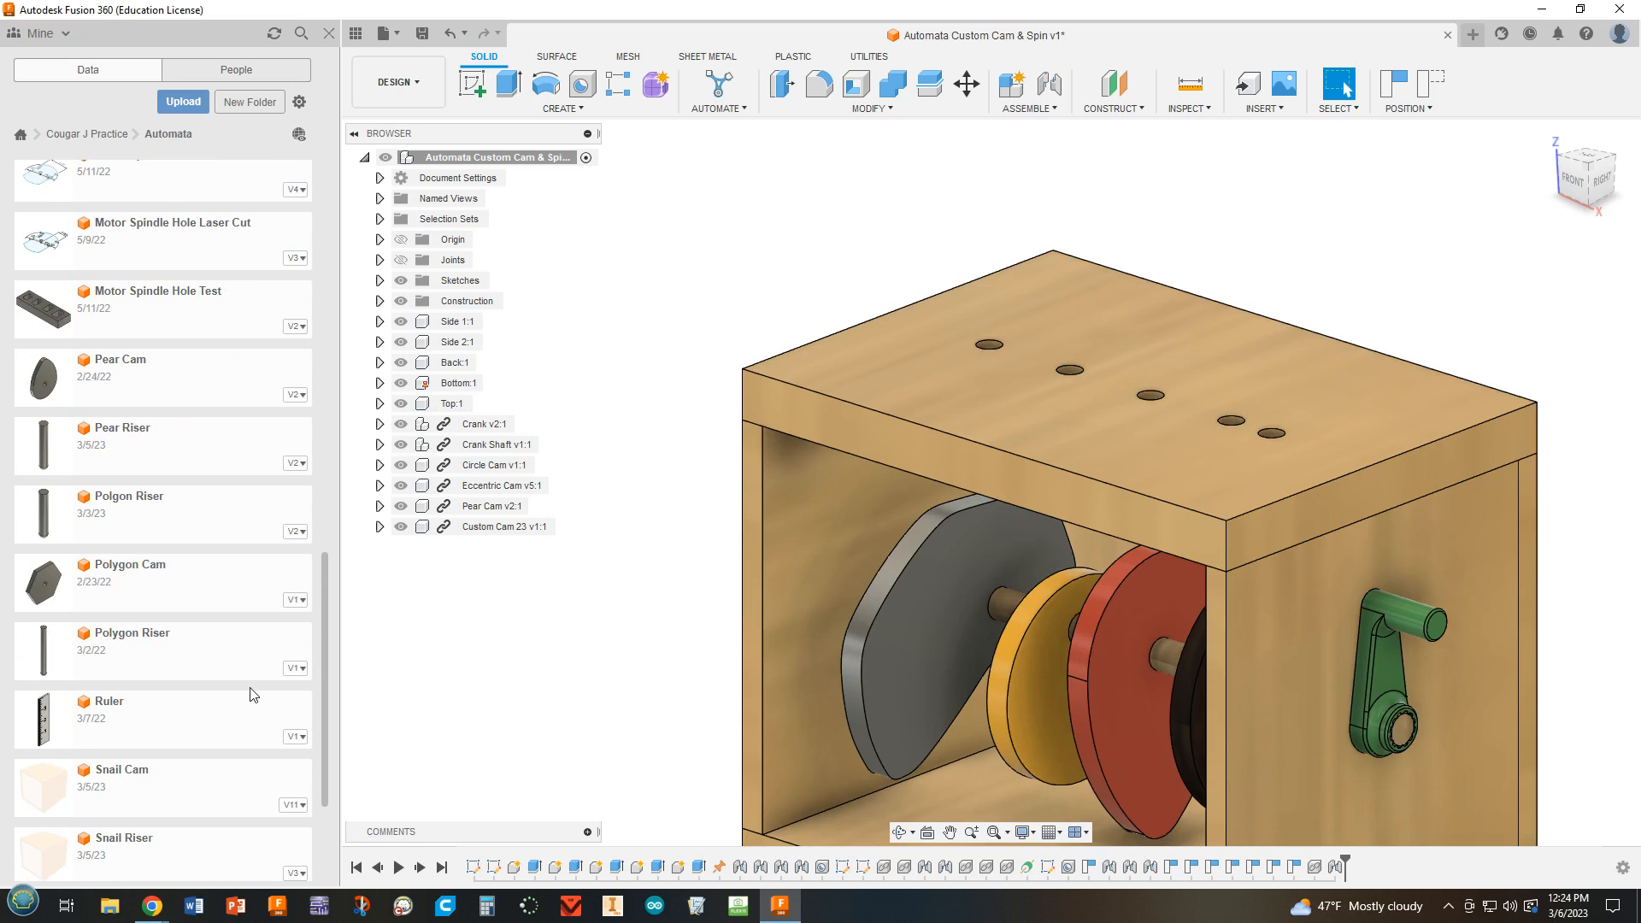
drag(131, 652, 598, 346)
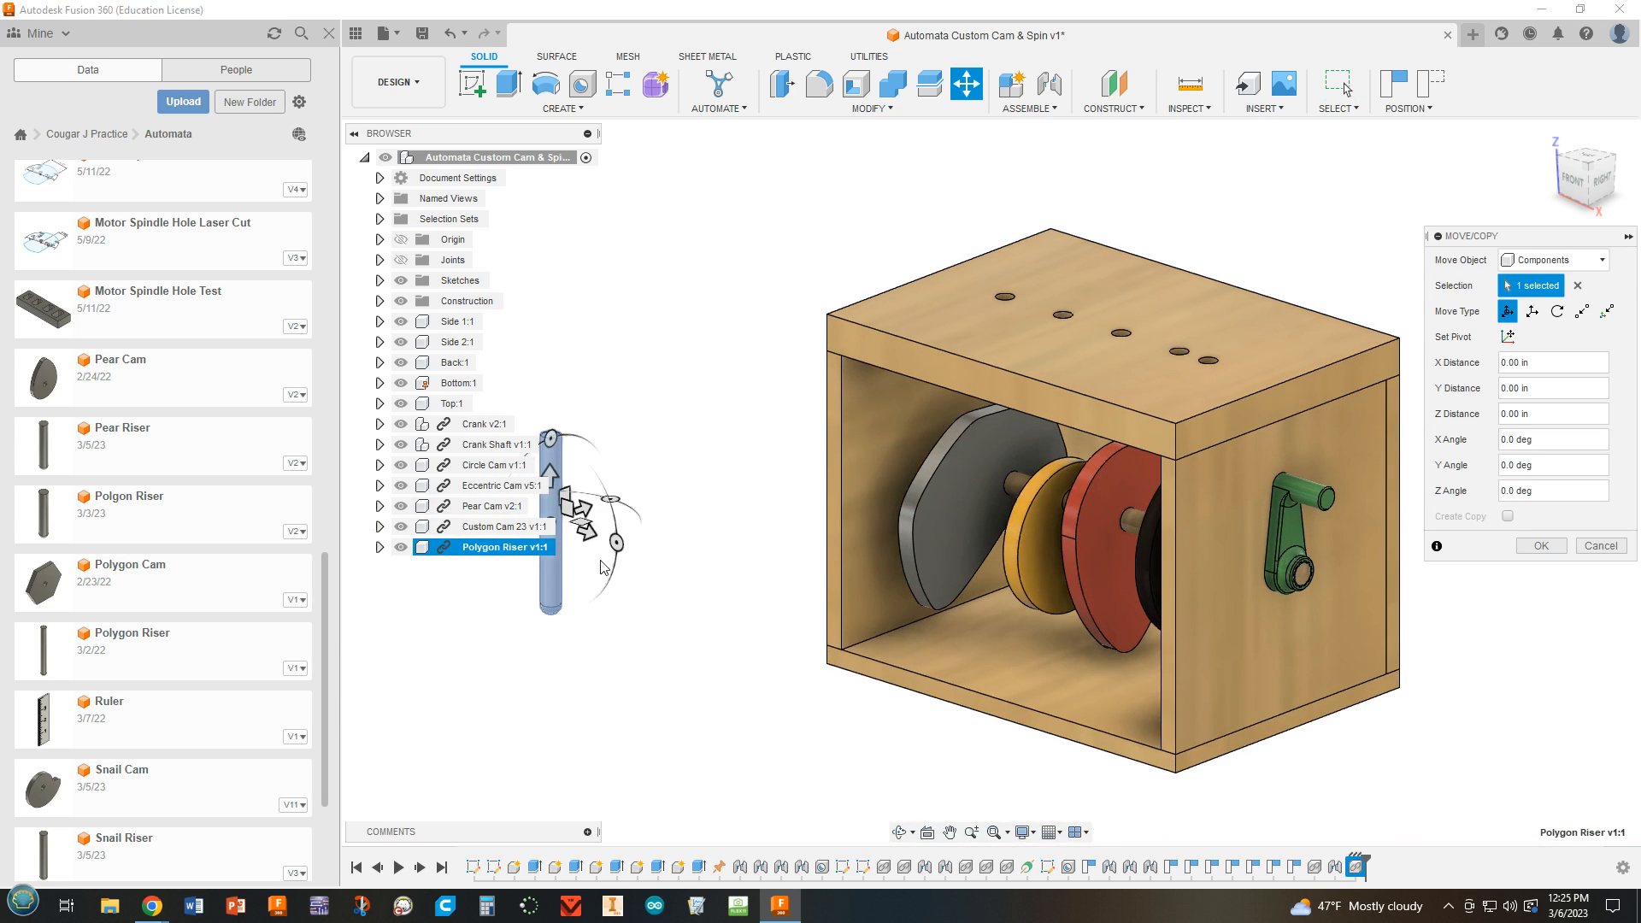
drag(591, 545, 742, 559)
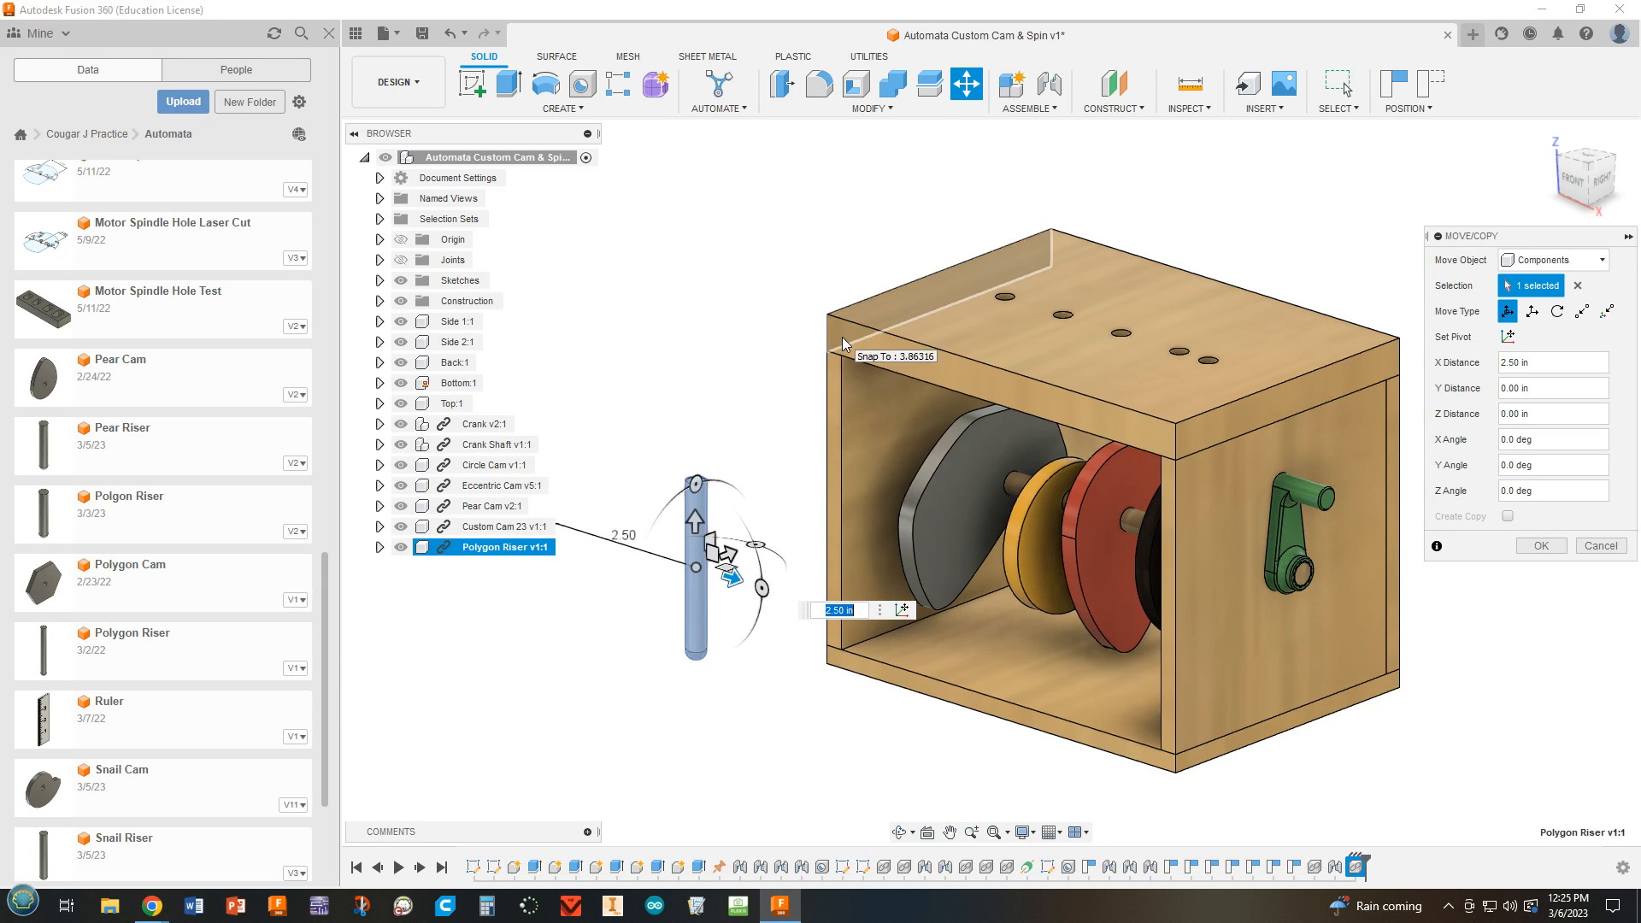
key(Escape)
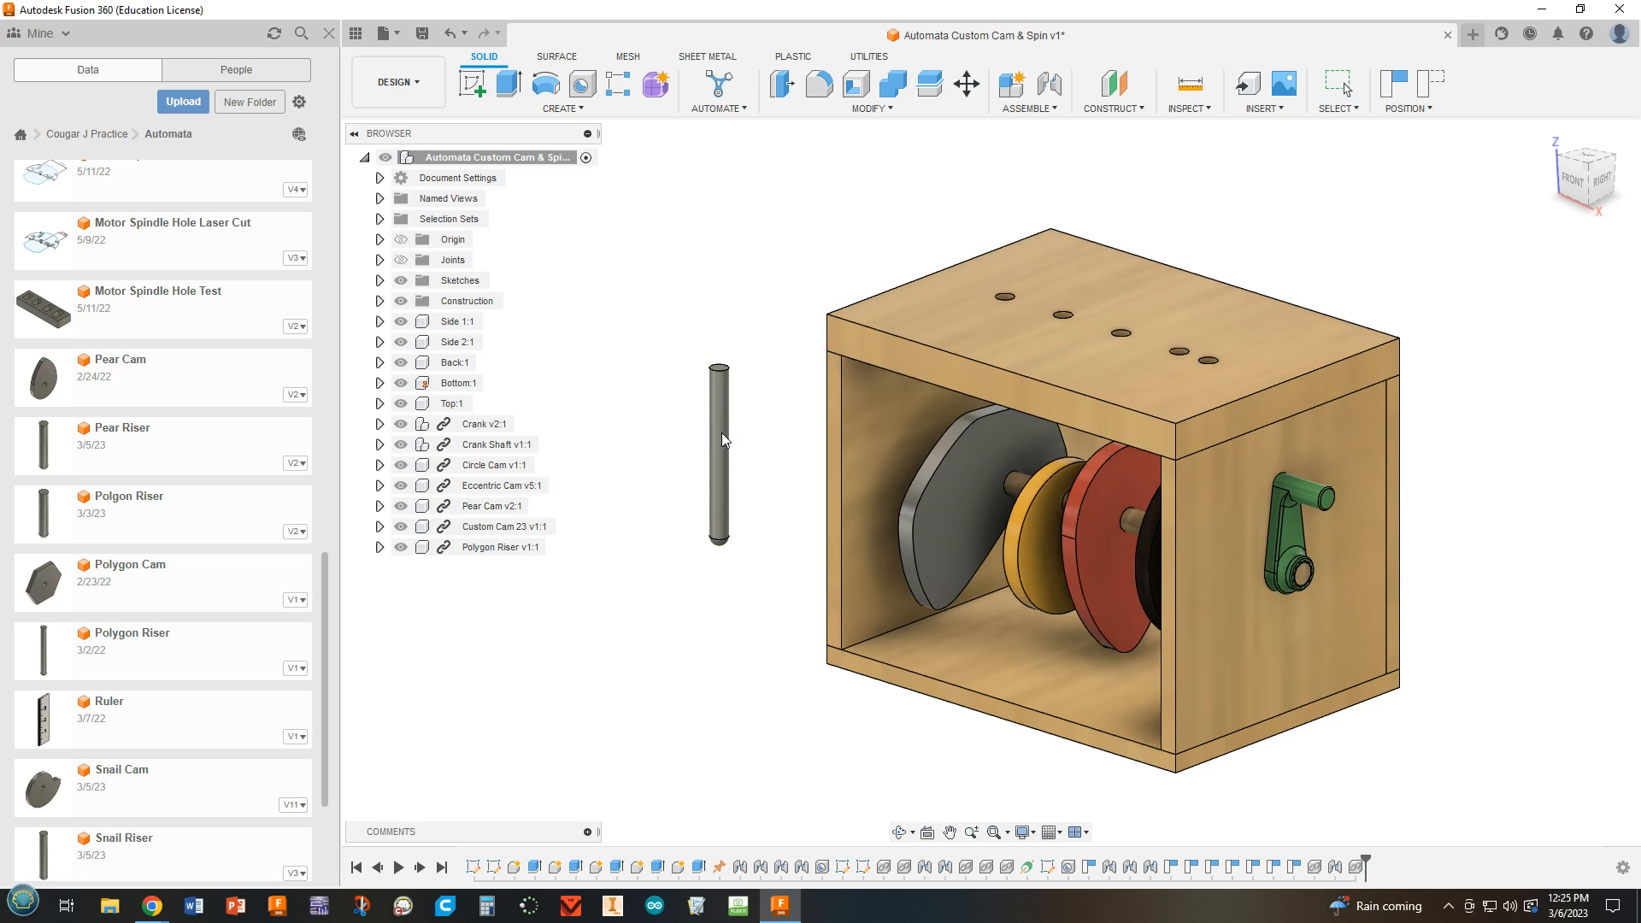
Create a Slider joint between the middle of the Polygon Riser and the top panel's hole above the custom cam.
click(1050, 83)
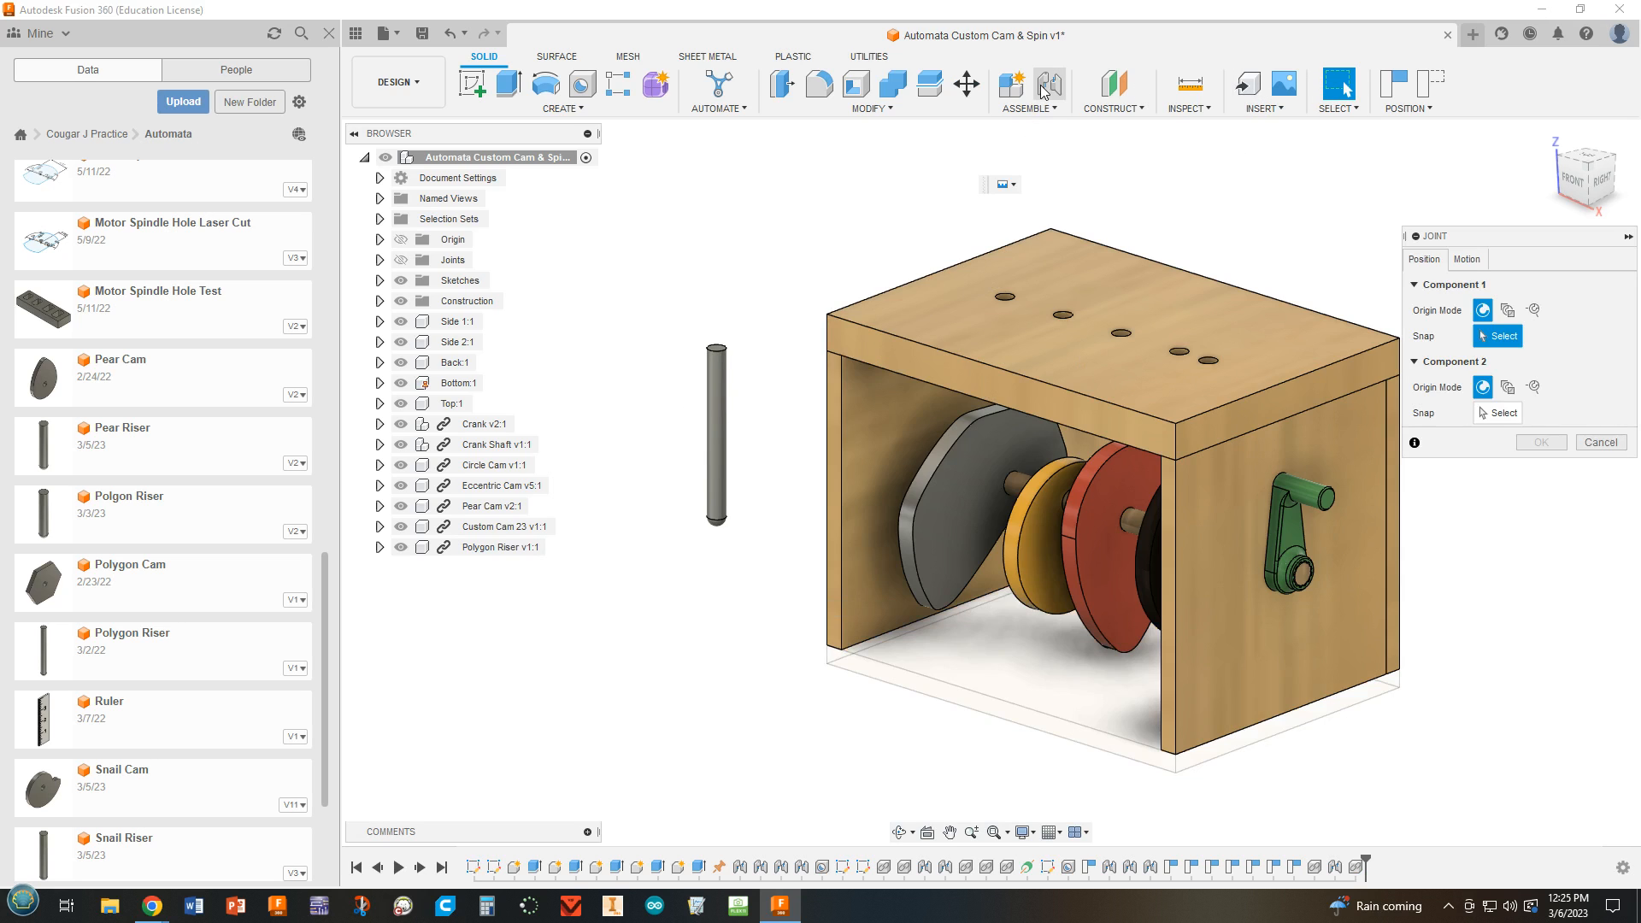
click(1464, 260)
click(1504, 284)
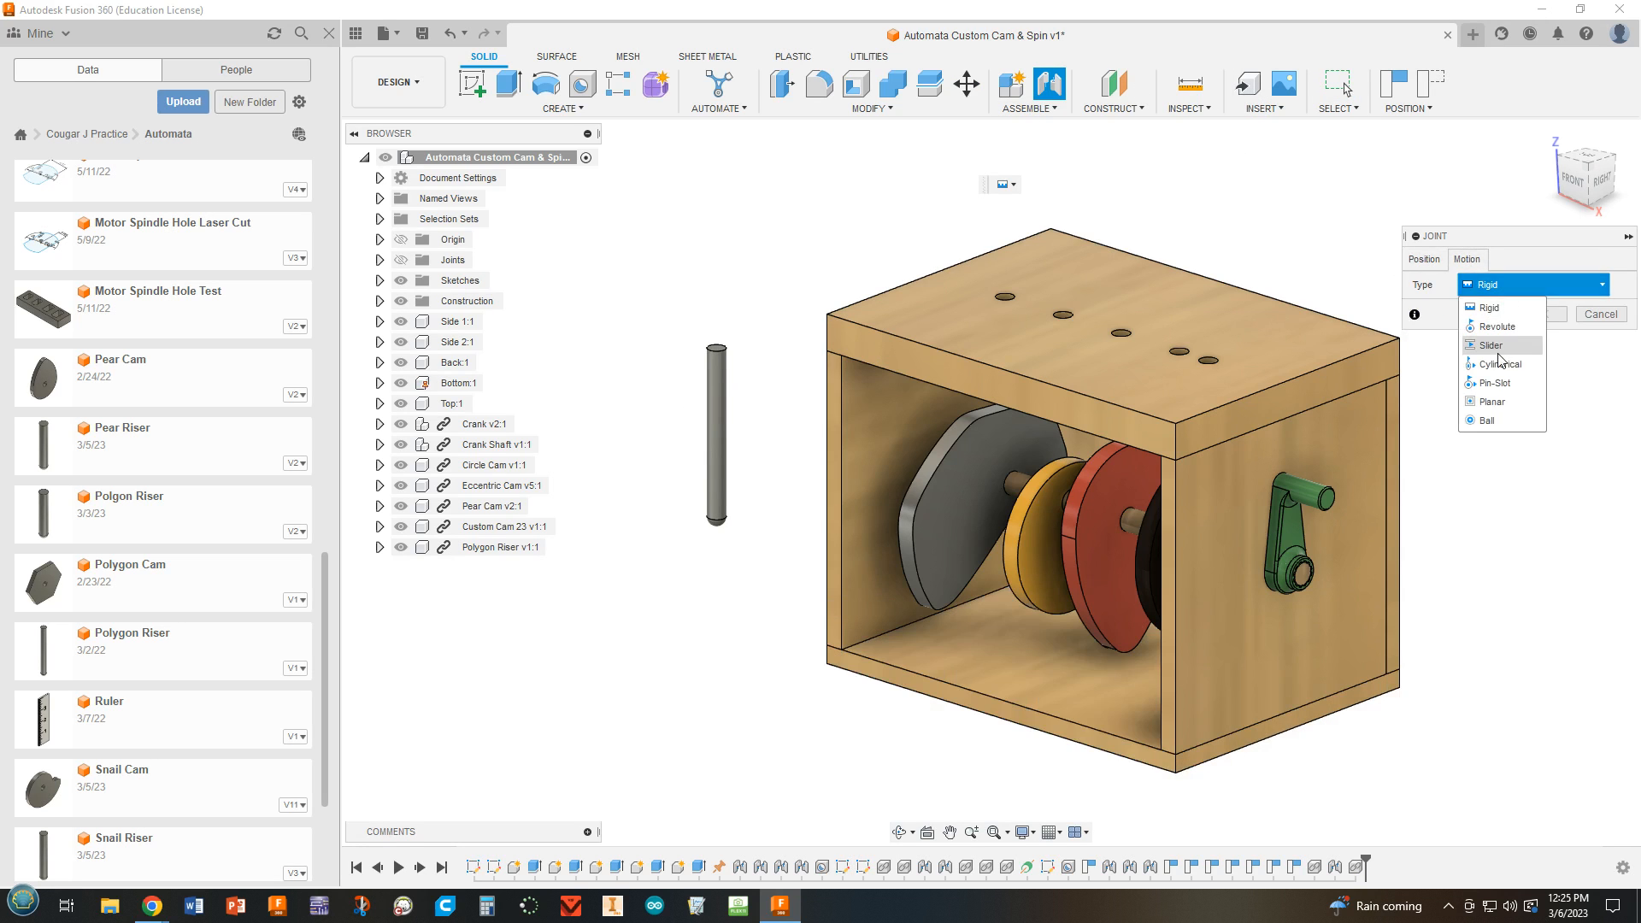
click(1498, 352)
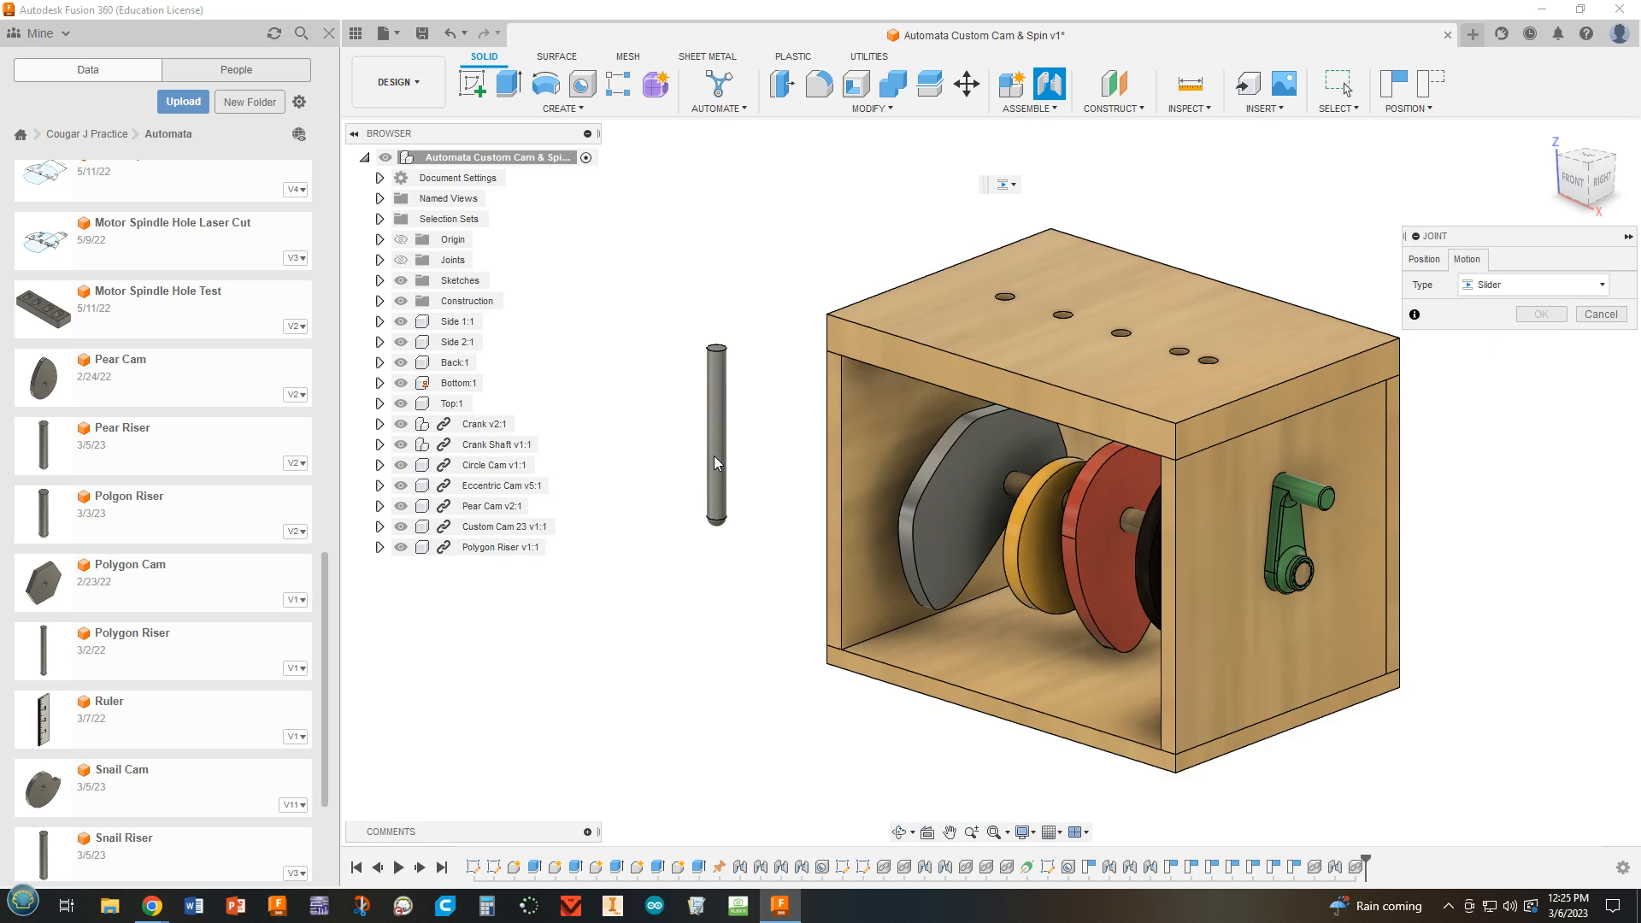
click(1411, 265)
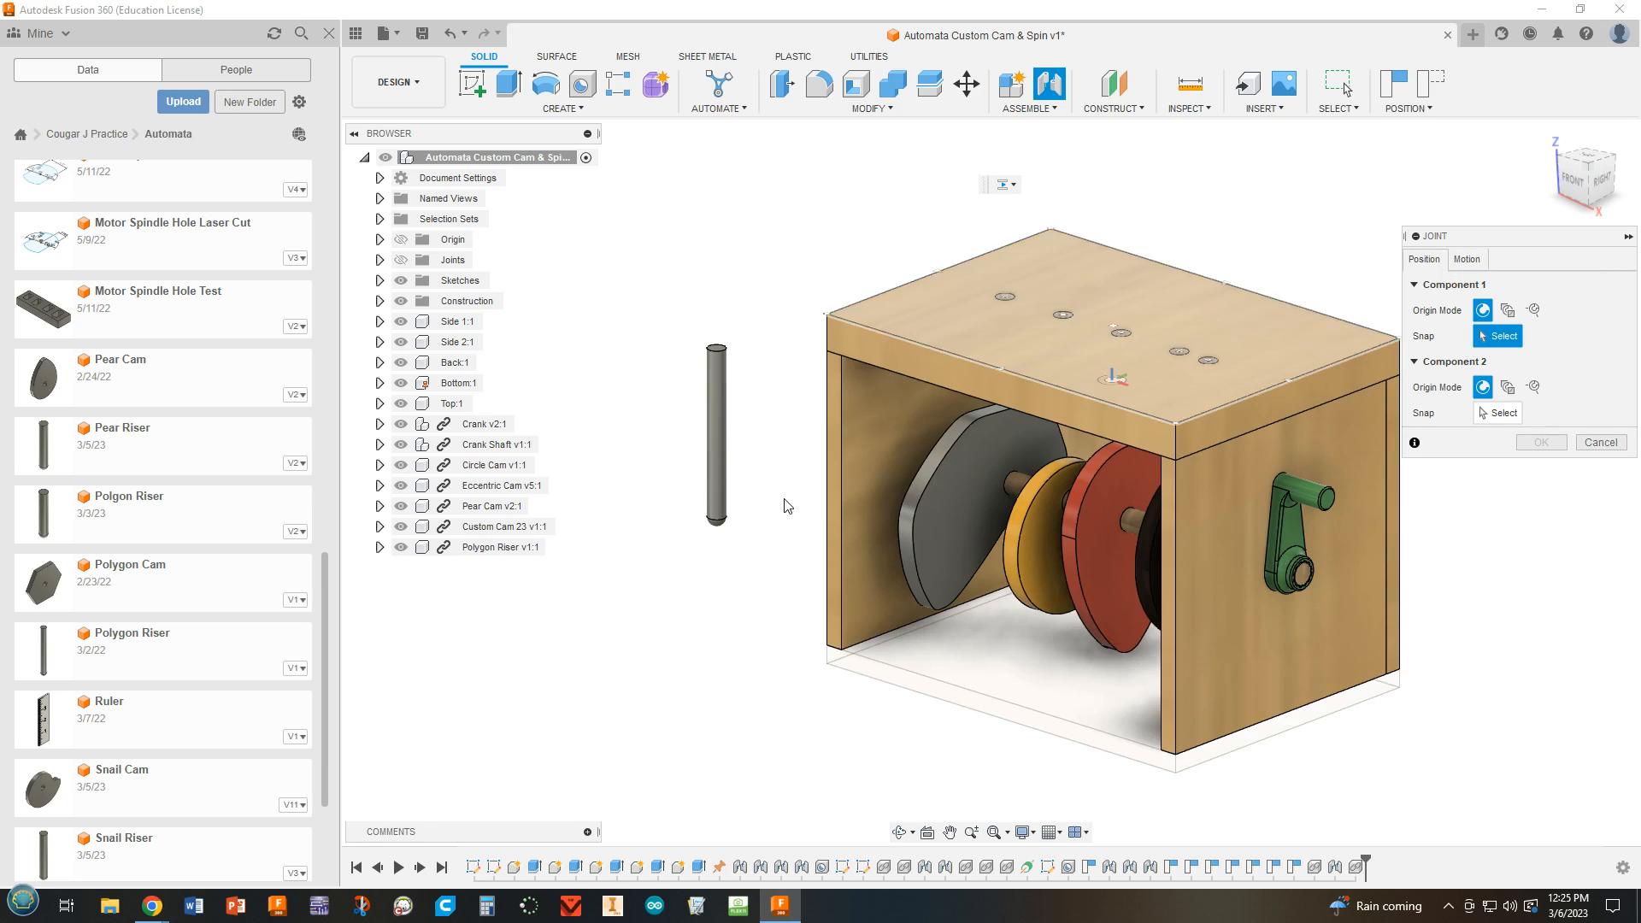
click(722, 458)
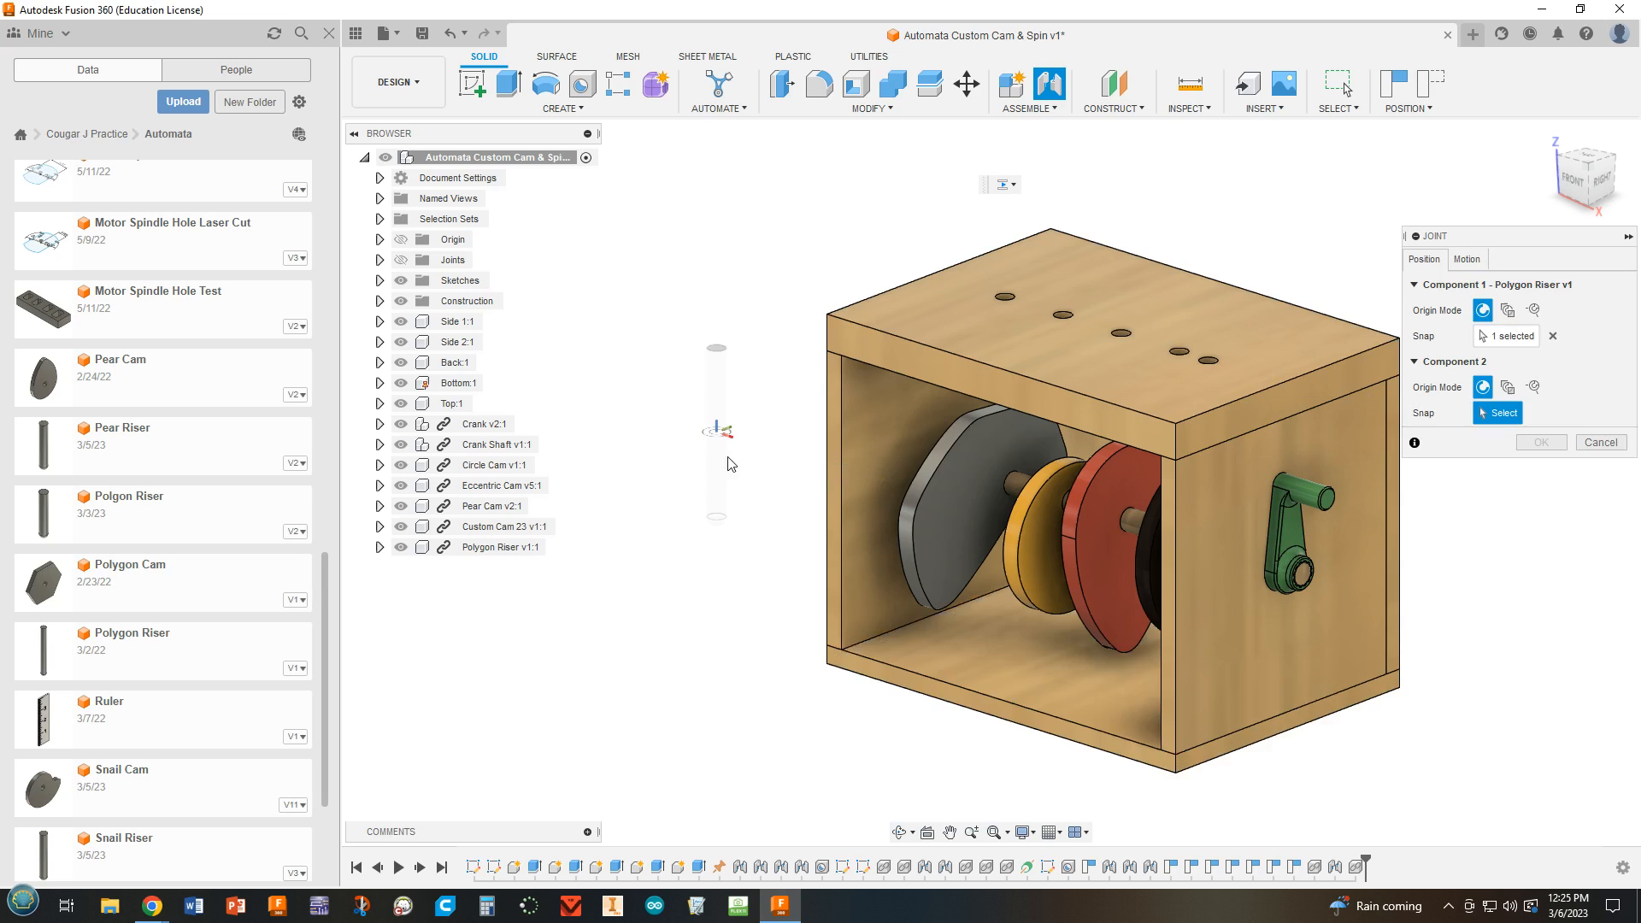
click(1003, 300)
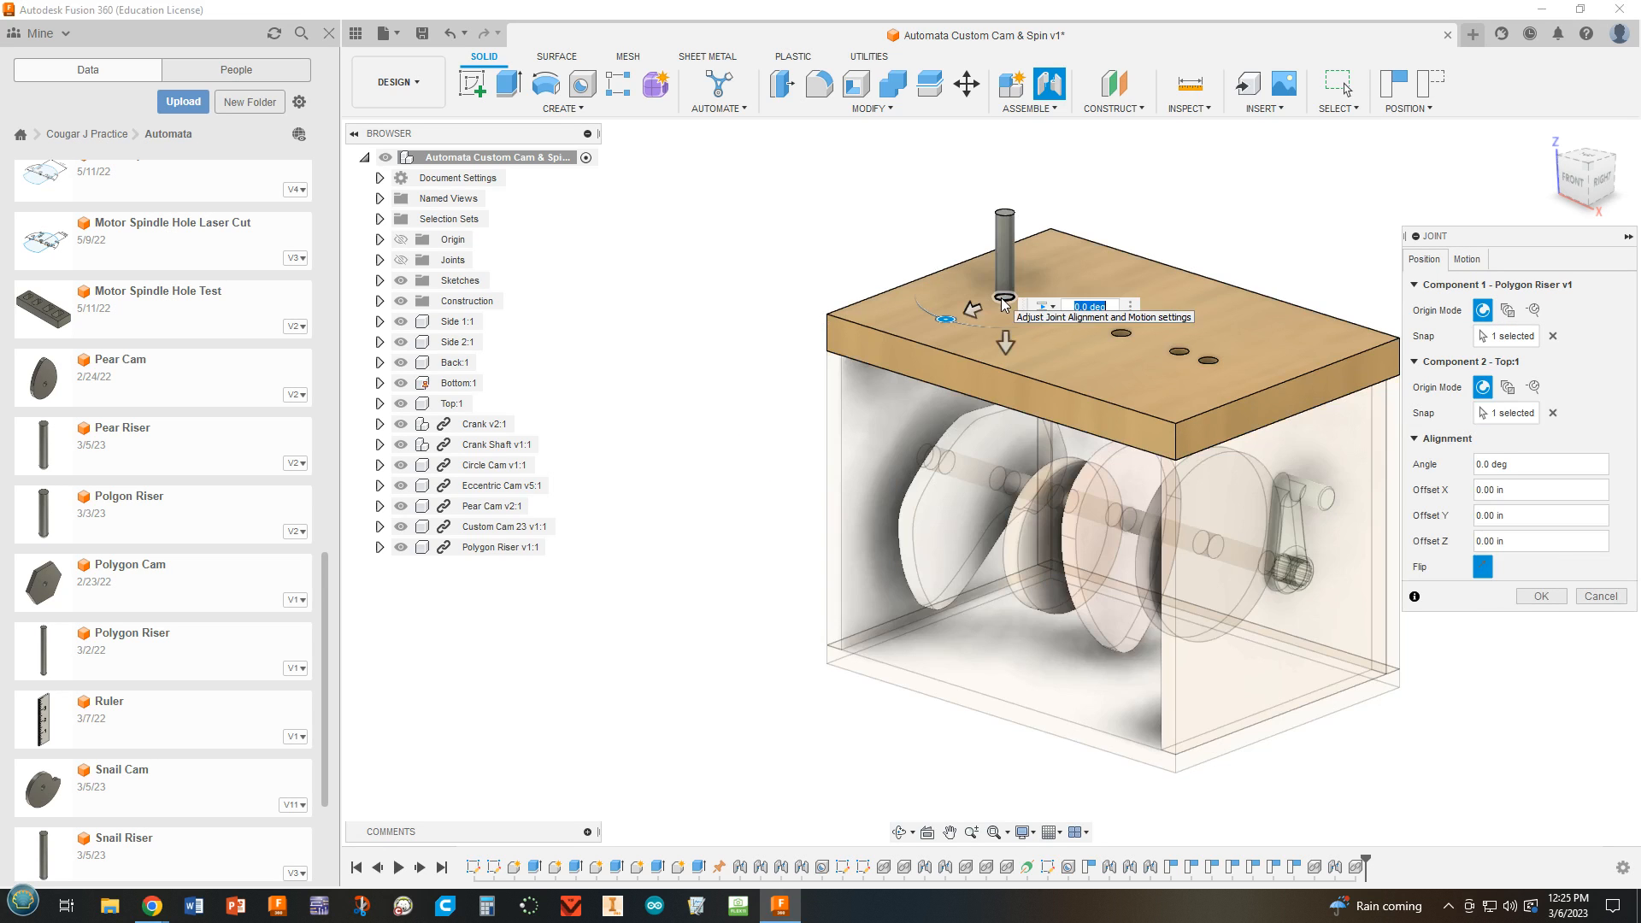
click(1544, 595)
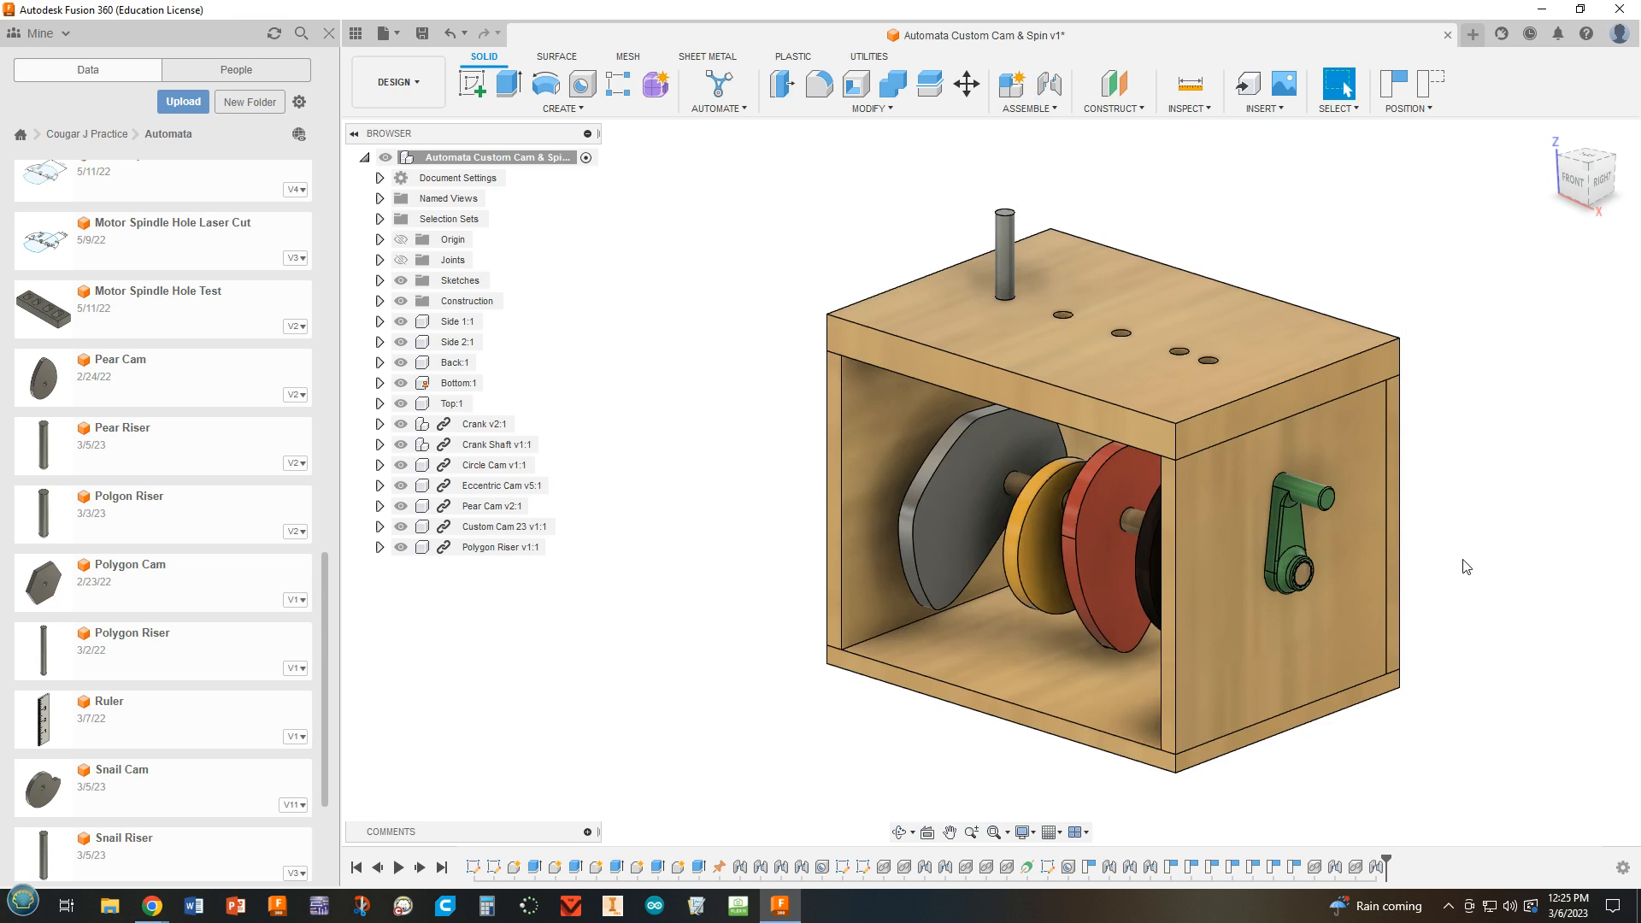
Add a tangent relationship between the Polygon Riser's rounded lower tip and the custom cam's outer edge, and turn the crank to test the motion.
shift+middle_drag(1467, 566, 1398, 512)
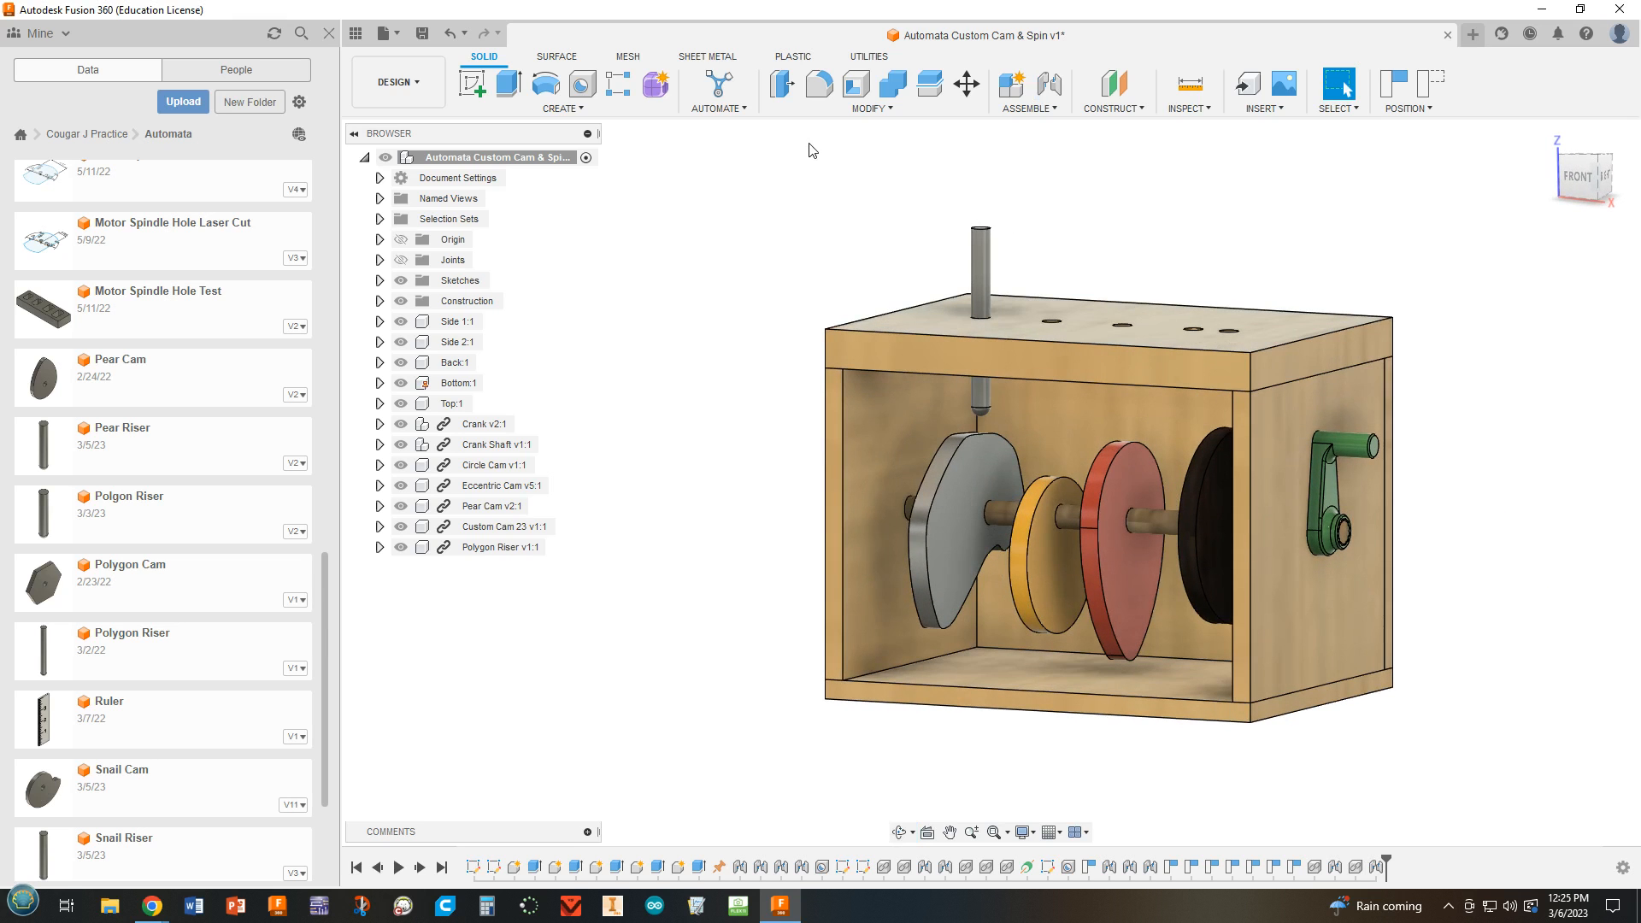
click(1045, 111)
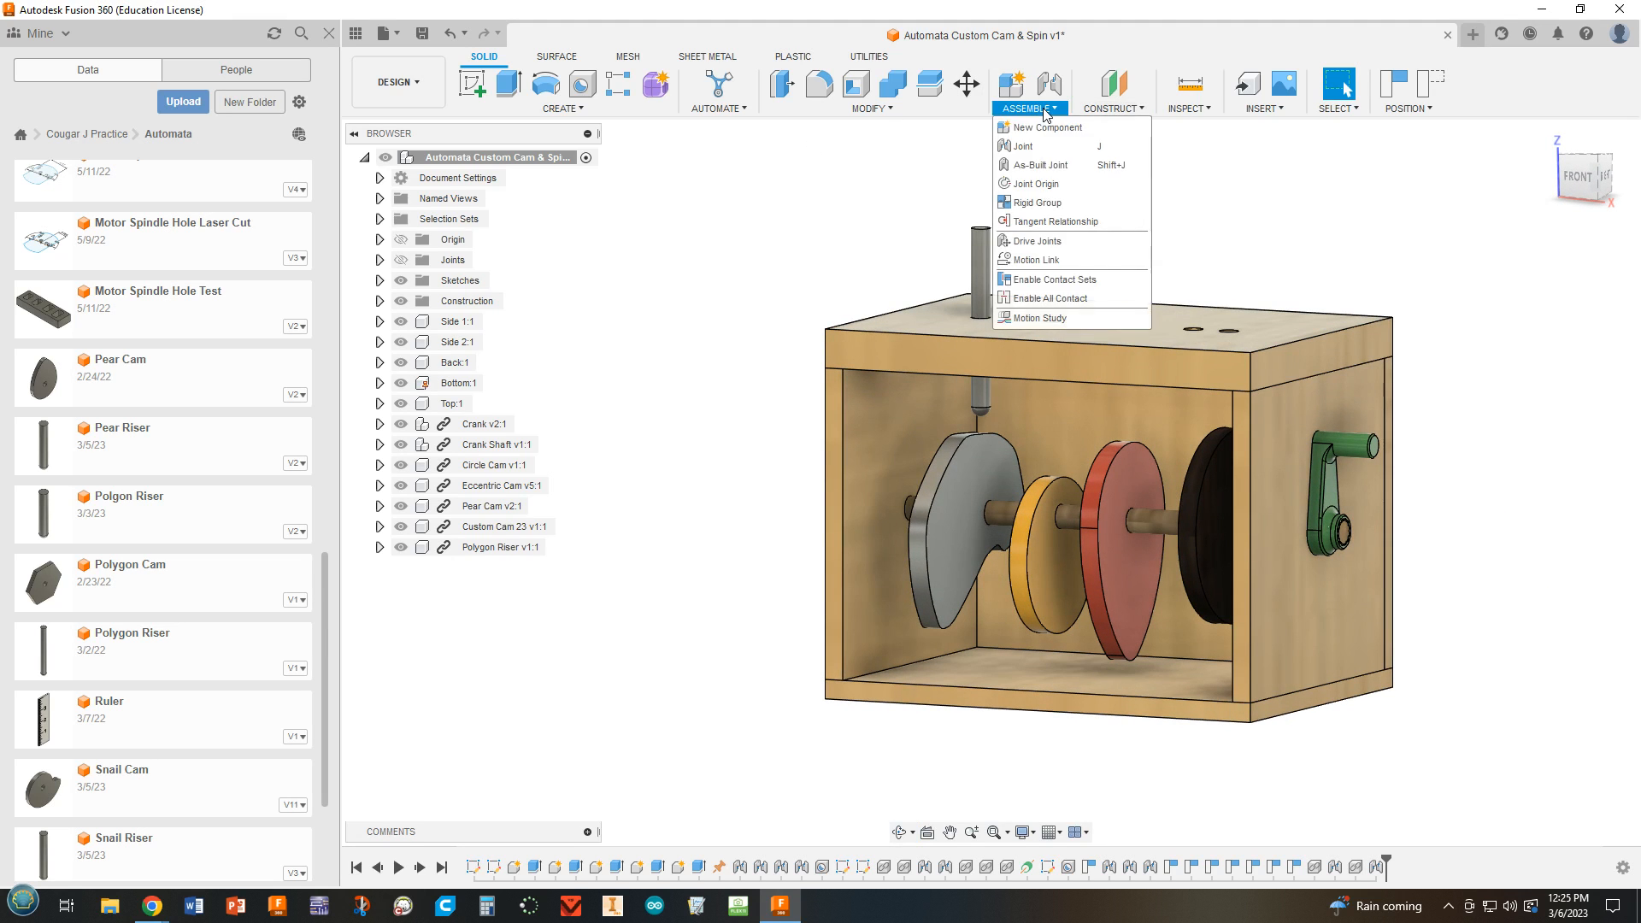
click(1051, 222)
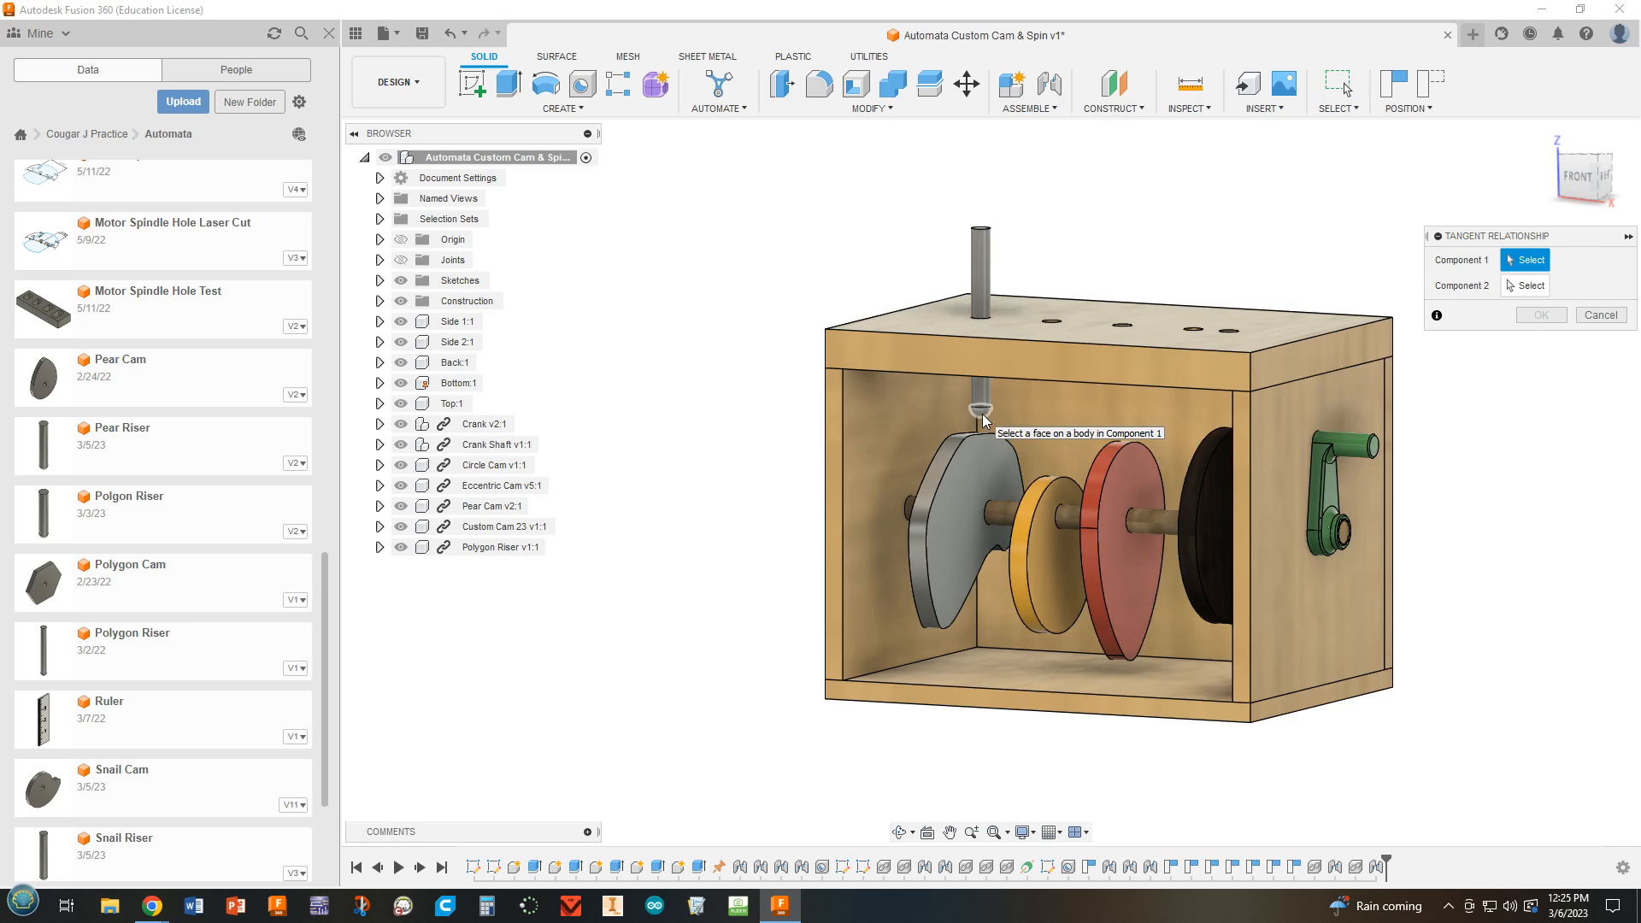
click(982, 414)
shift+middle_drag(712, 452, 727, 469)
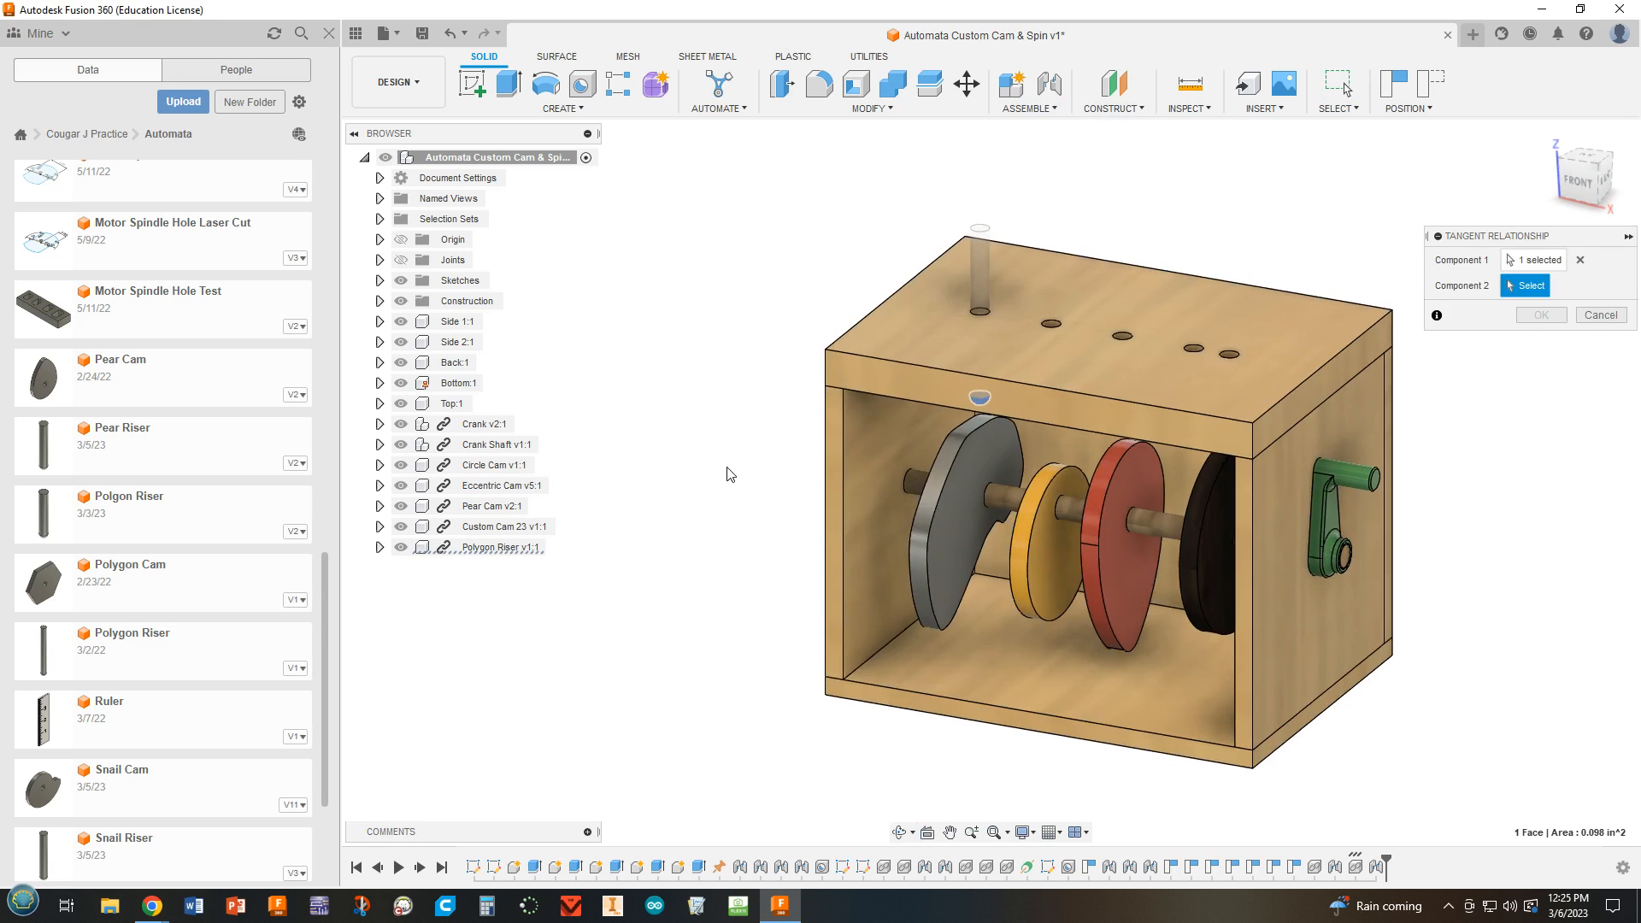
click(951, 446)
click(1542, 317)
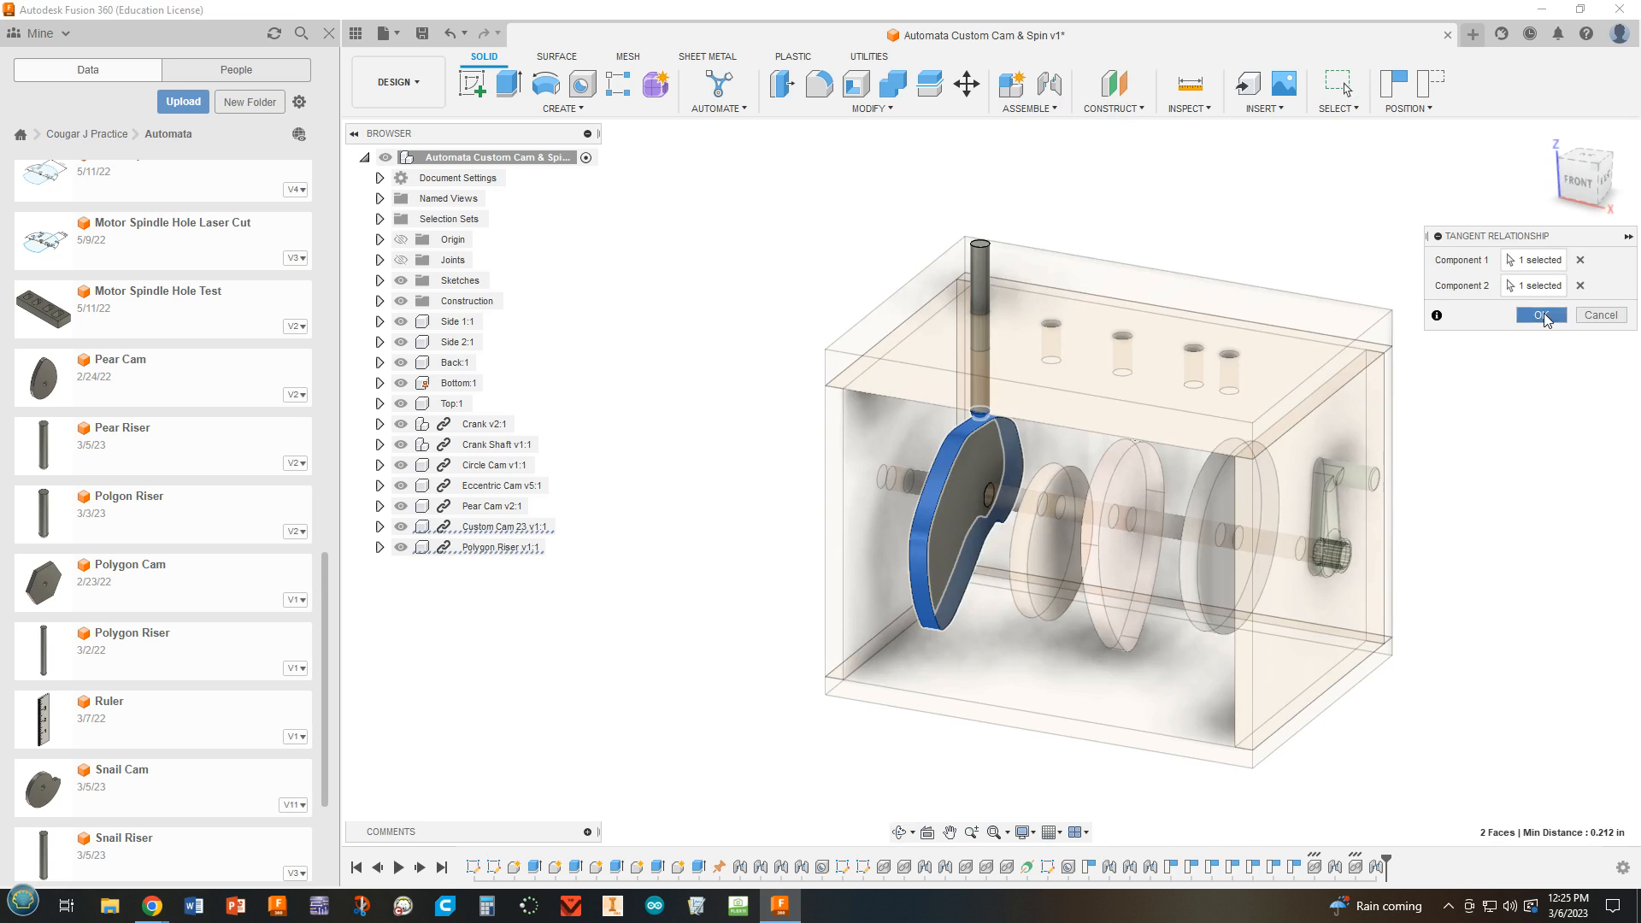
shift+middle_drag(1553, 479, 1491, 442)
drag(1284, 525, 1377, 489)
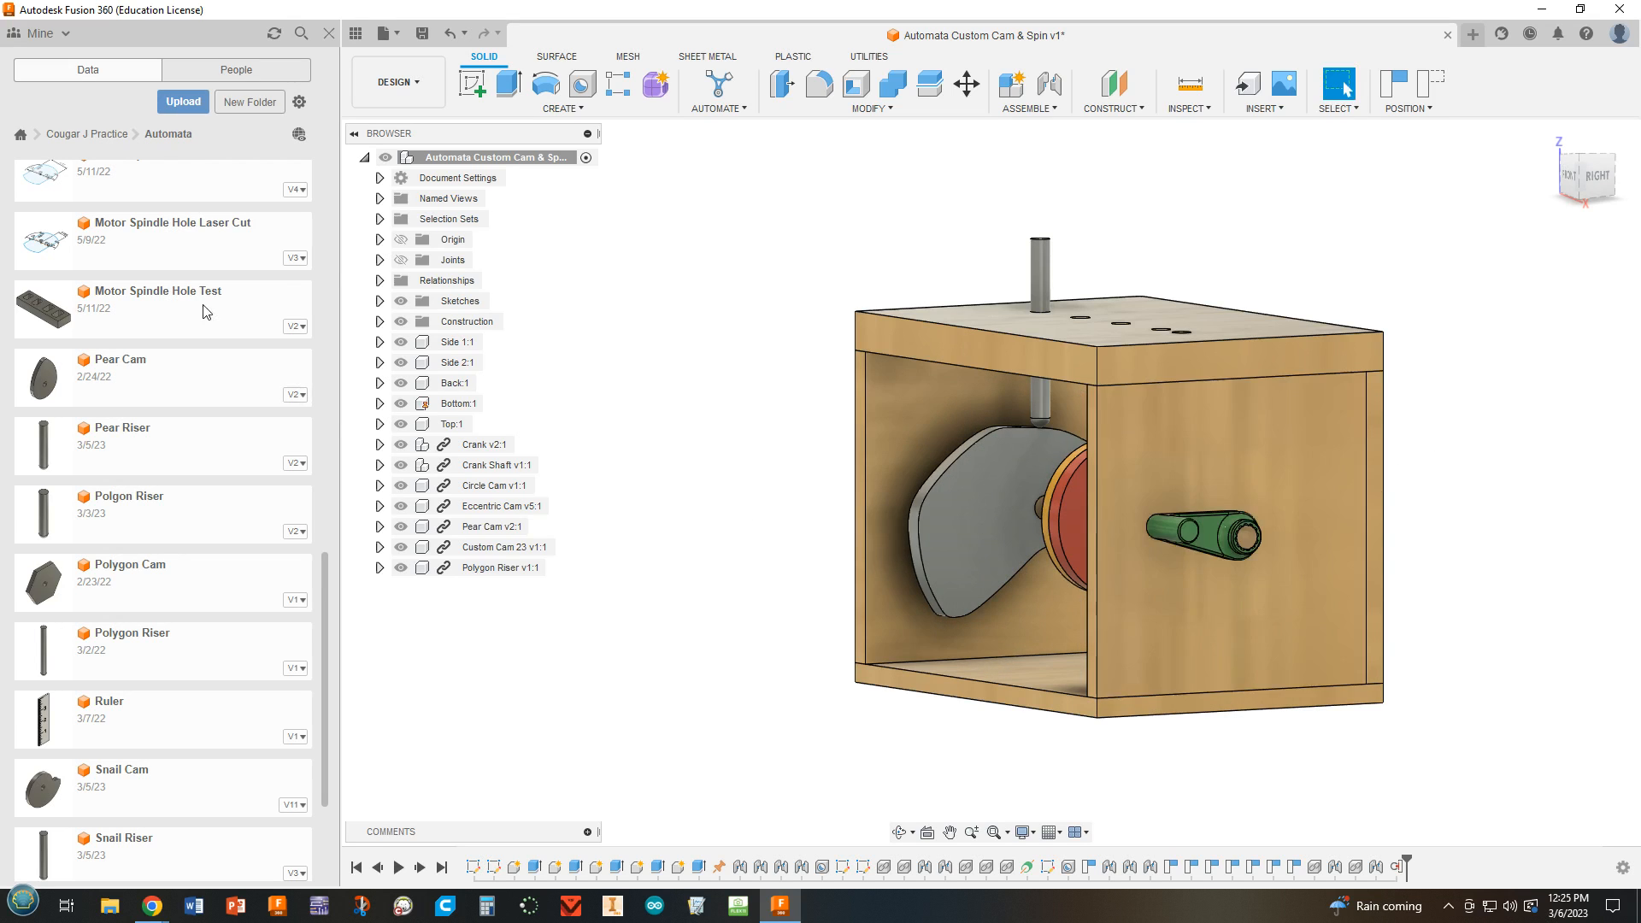
Delete the rigid joint between the custom cam and Side 1.
click(380, 260)
shift+middle_drag(836, 623, 931, 626)
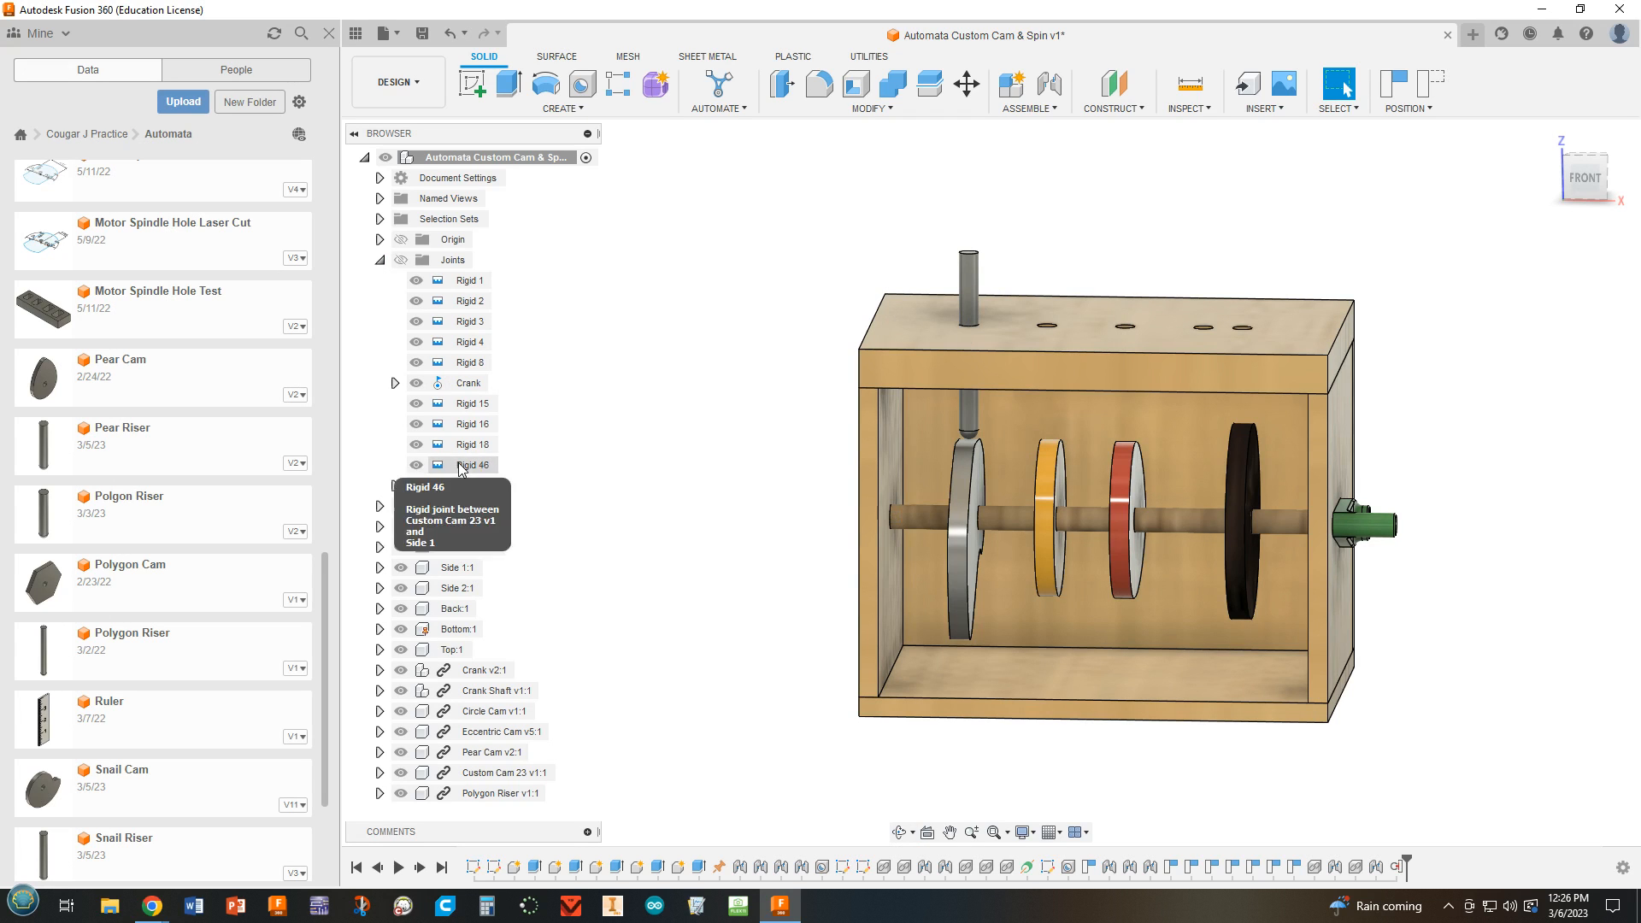
click(462, 467)
shift+middle_drag(624, 455, 604, 455)
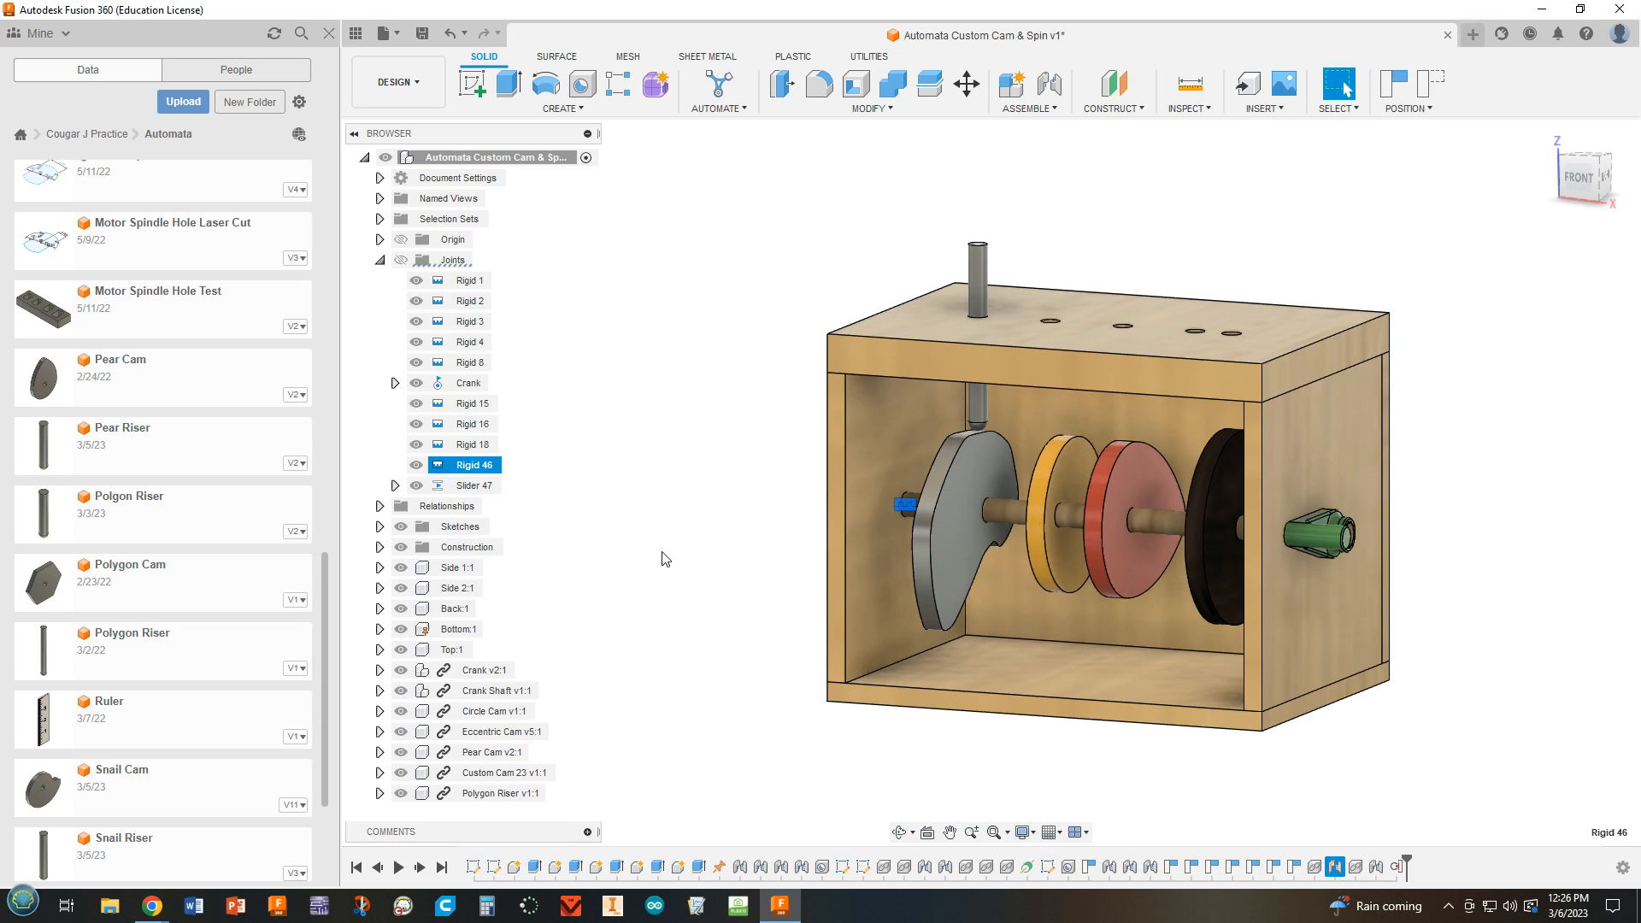
shift+middle_drag(663, 559, 707, 556)
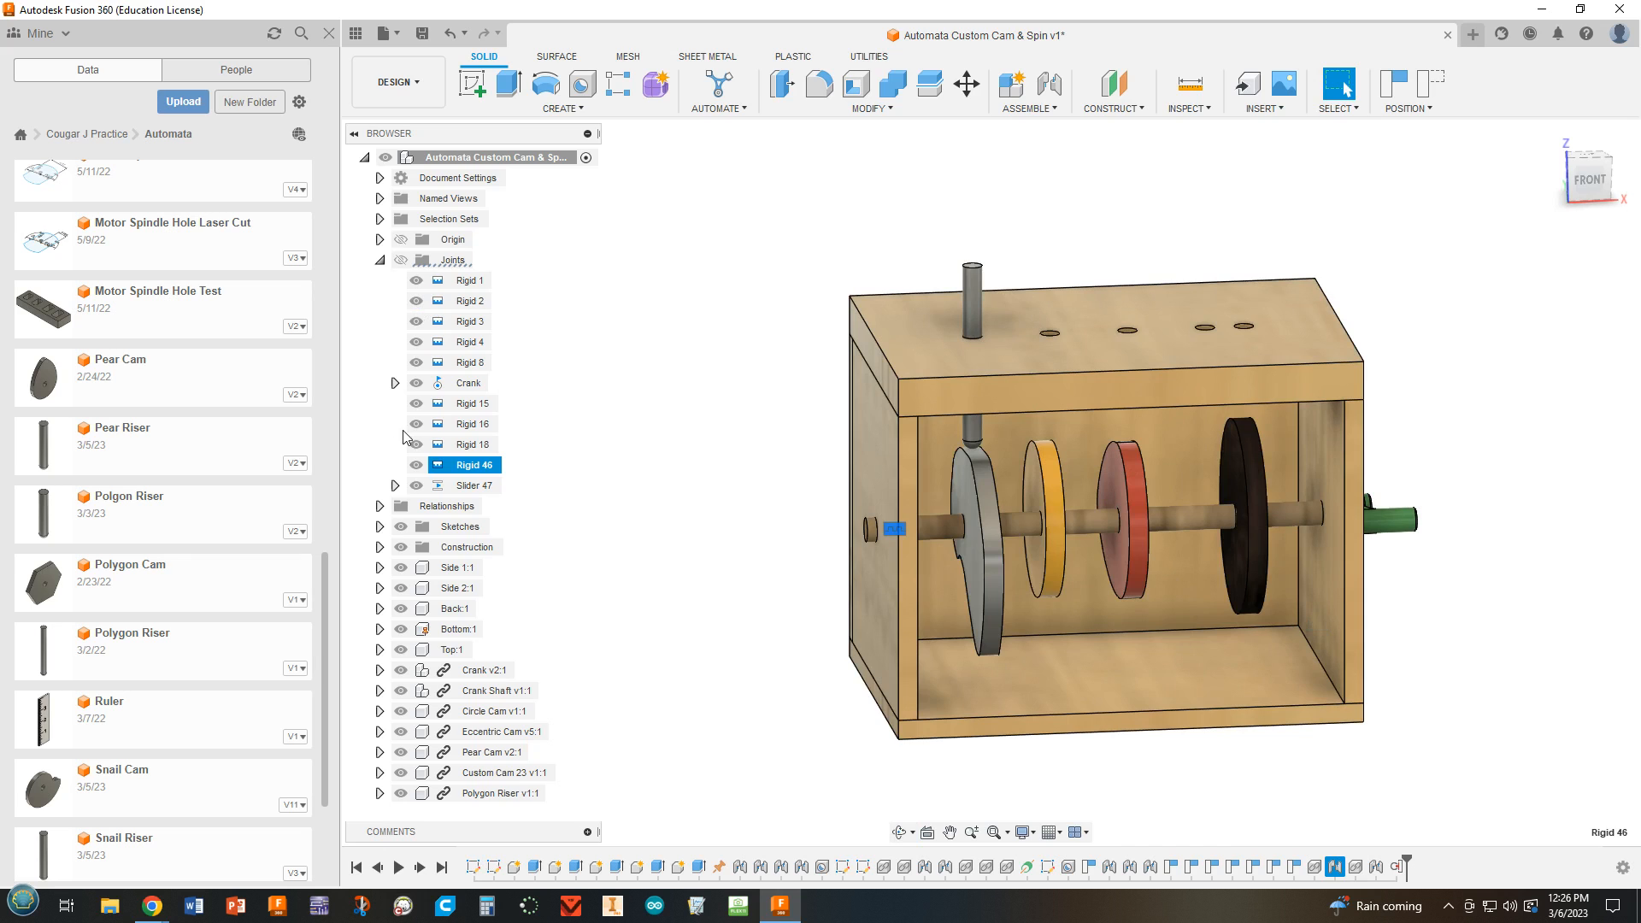
right_click(473, 465)
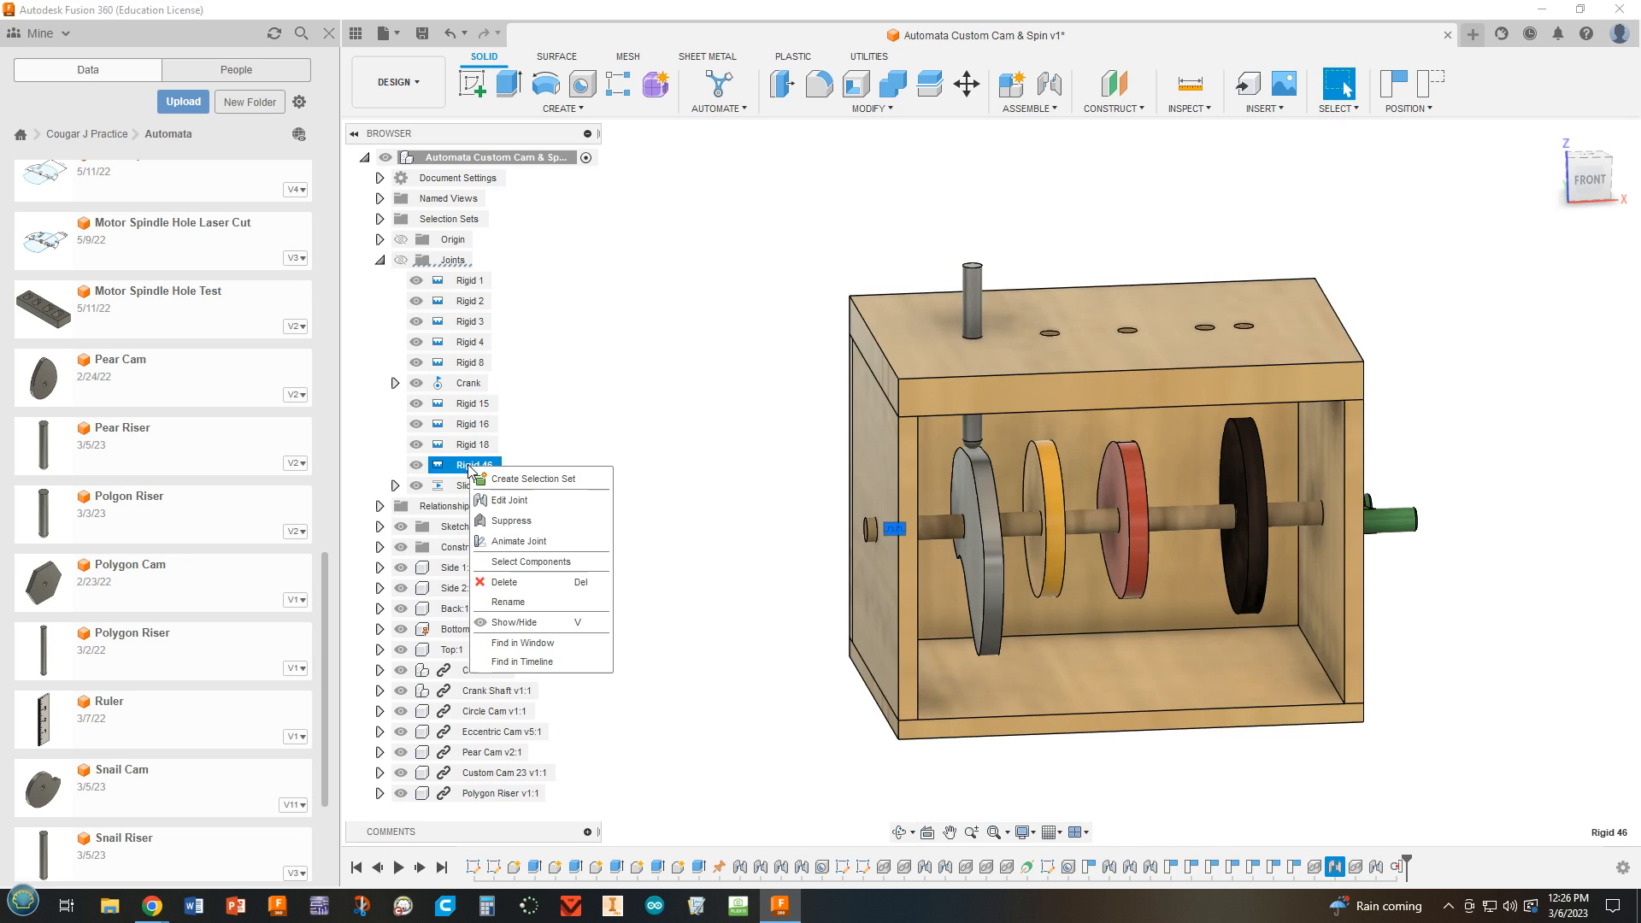
click(511, 583)
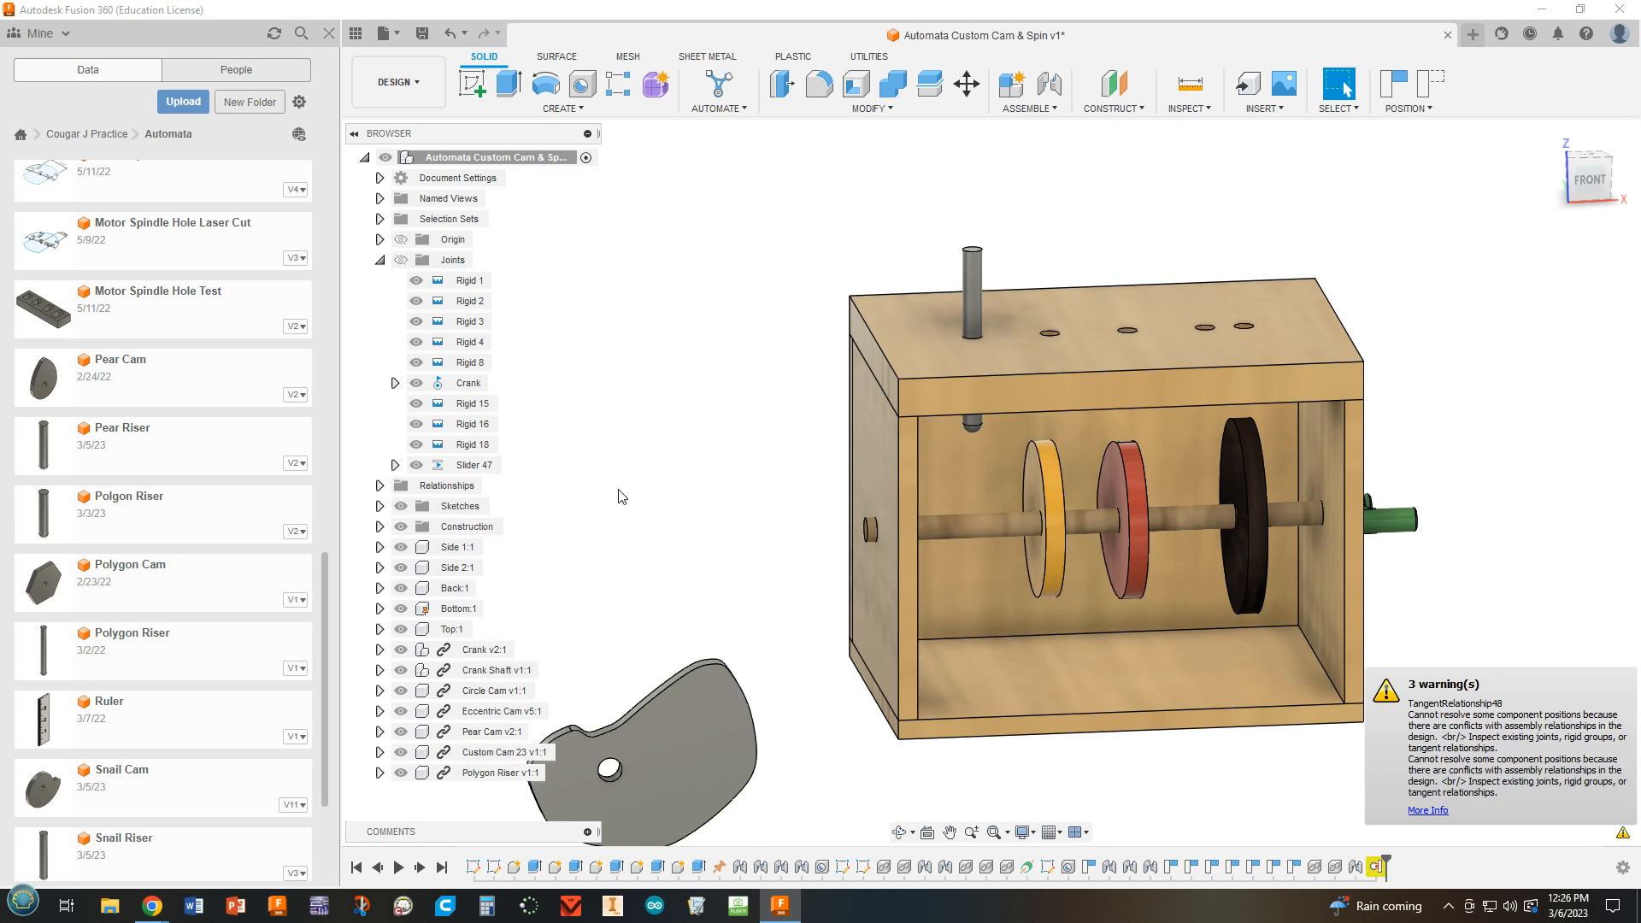
Create a Rigid joint between the centre of the custom cam's hole and the centre of the crank shaft's end near Side 1.
middle_drag(649, 410, 718, 231)
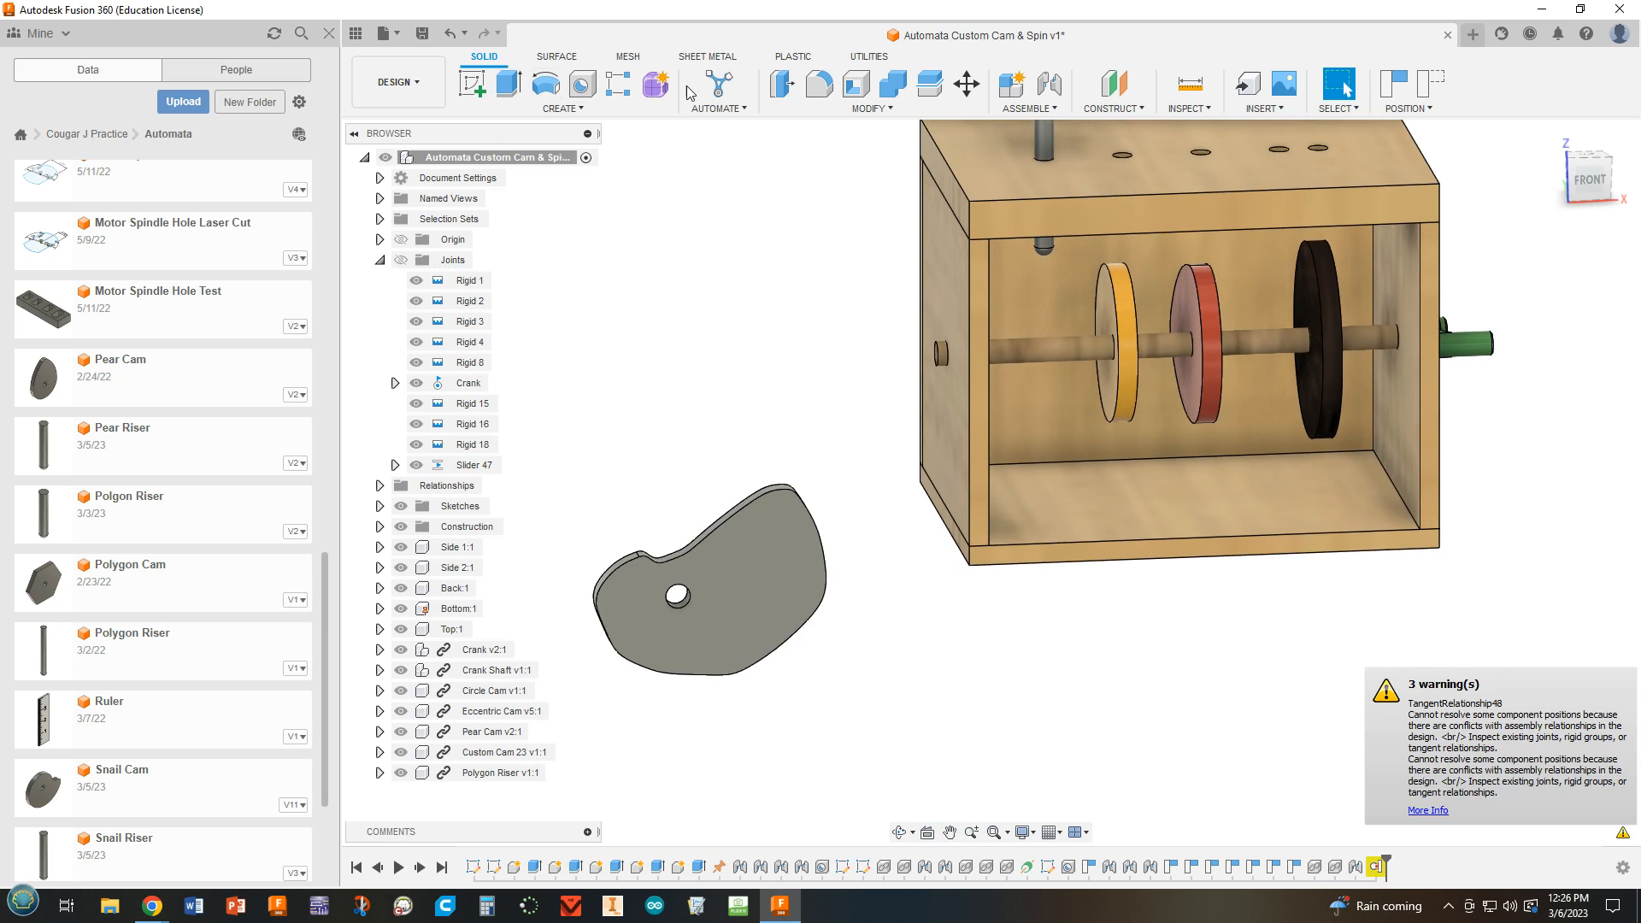
click(1050, 85)
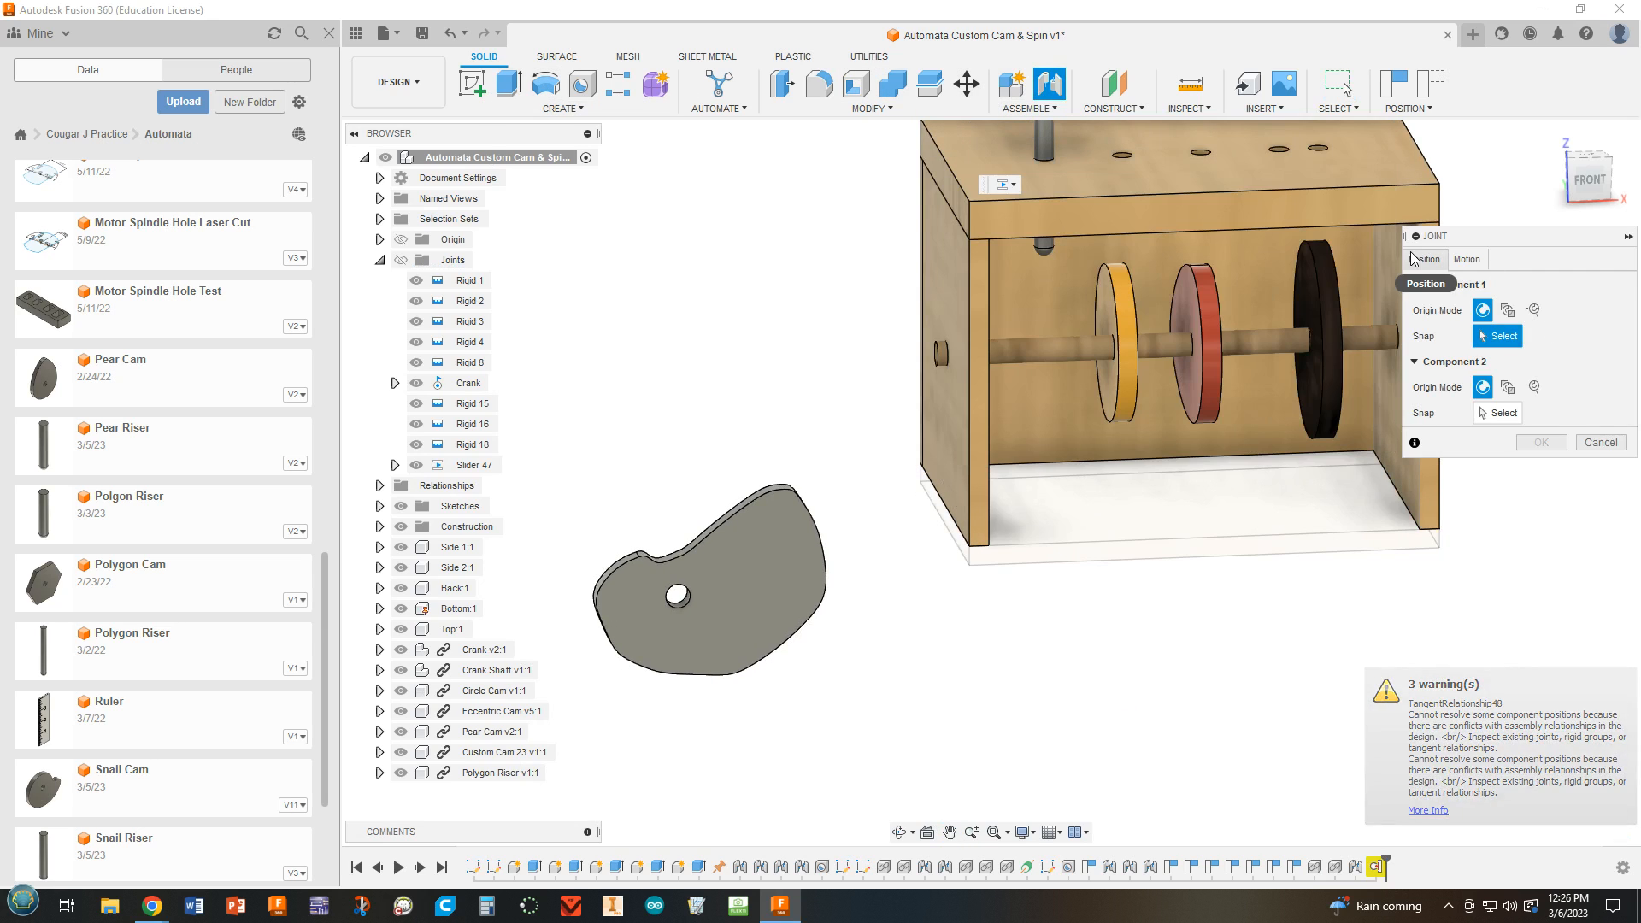
click(1467, 259)
click(1485, 288)
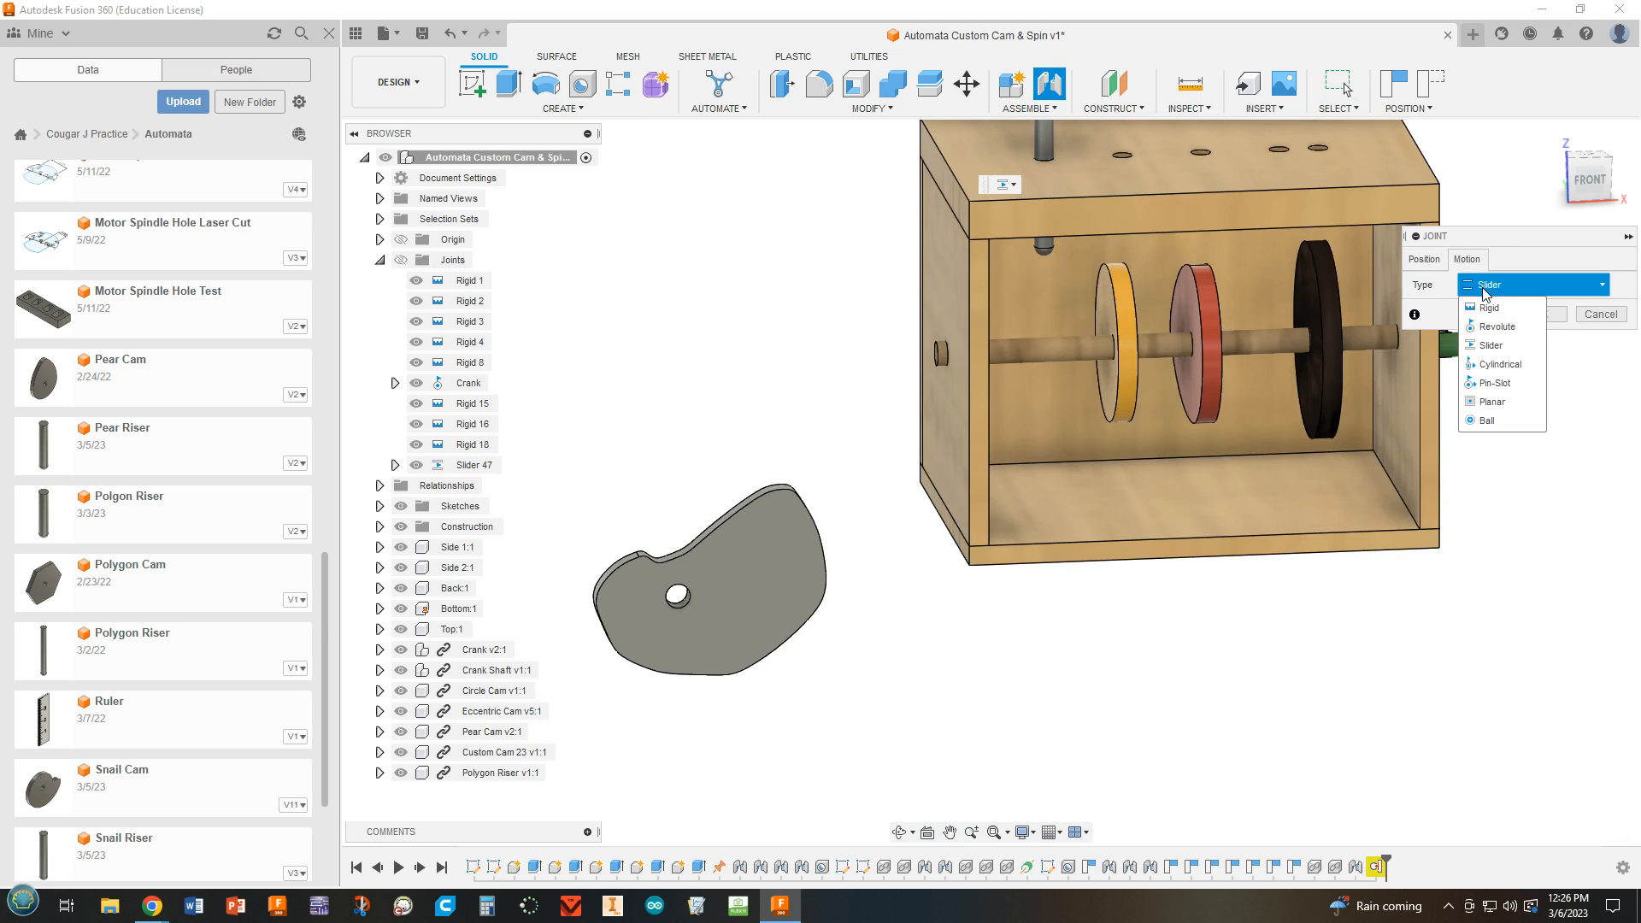
click(1489, 308)
click(1424, 259)
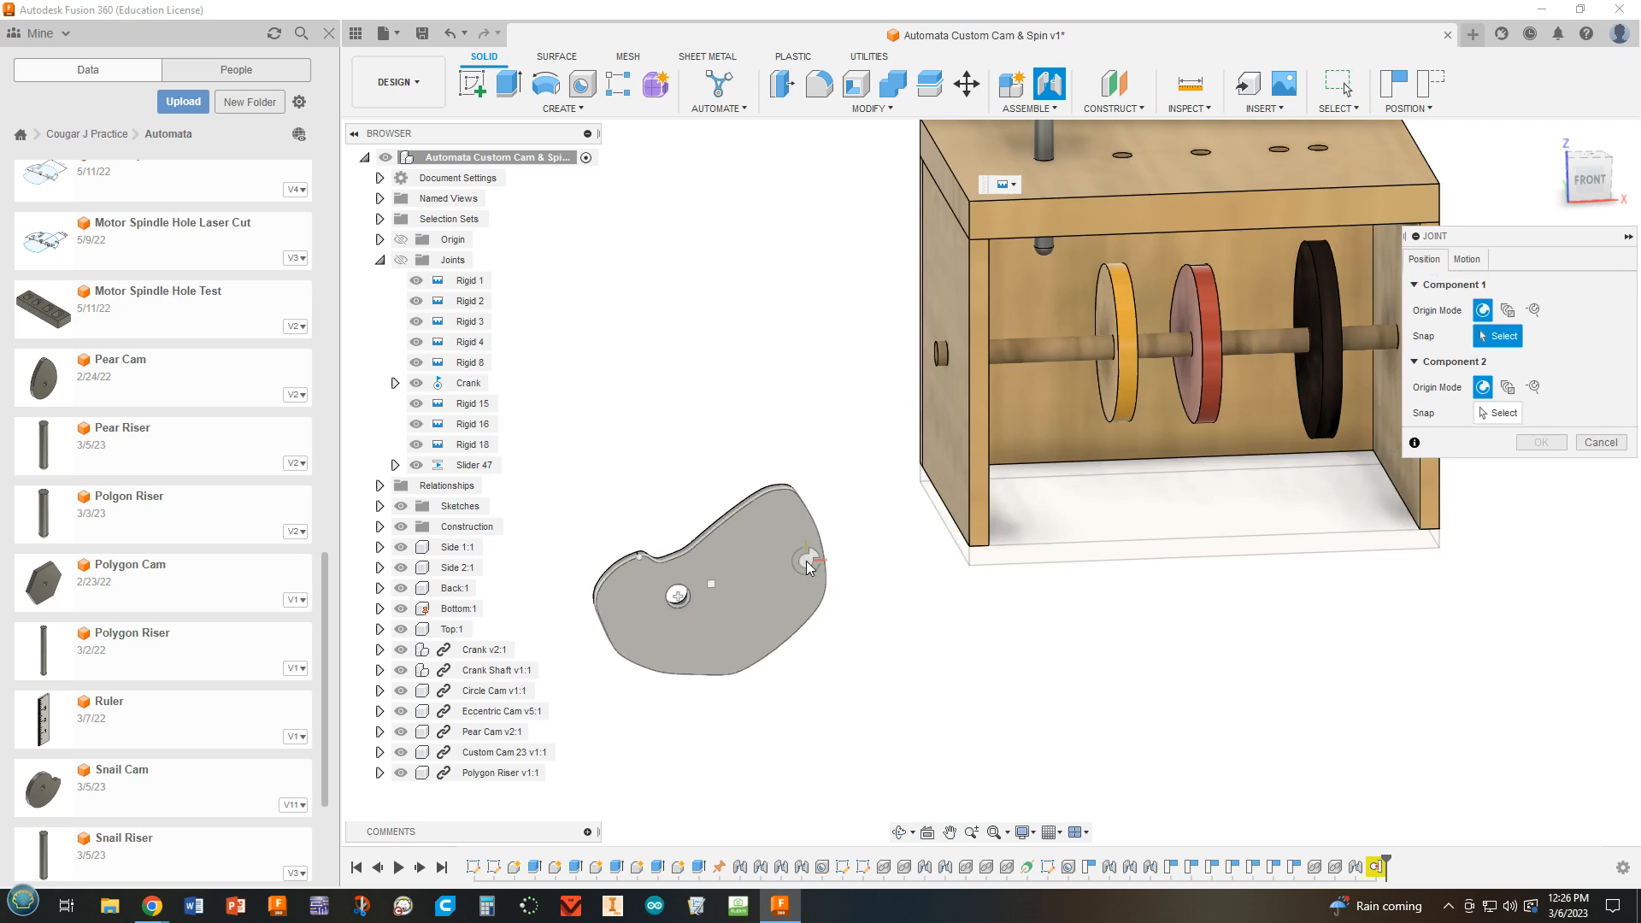
click(683, 608)
scroll(909, 367, up, 3)
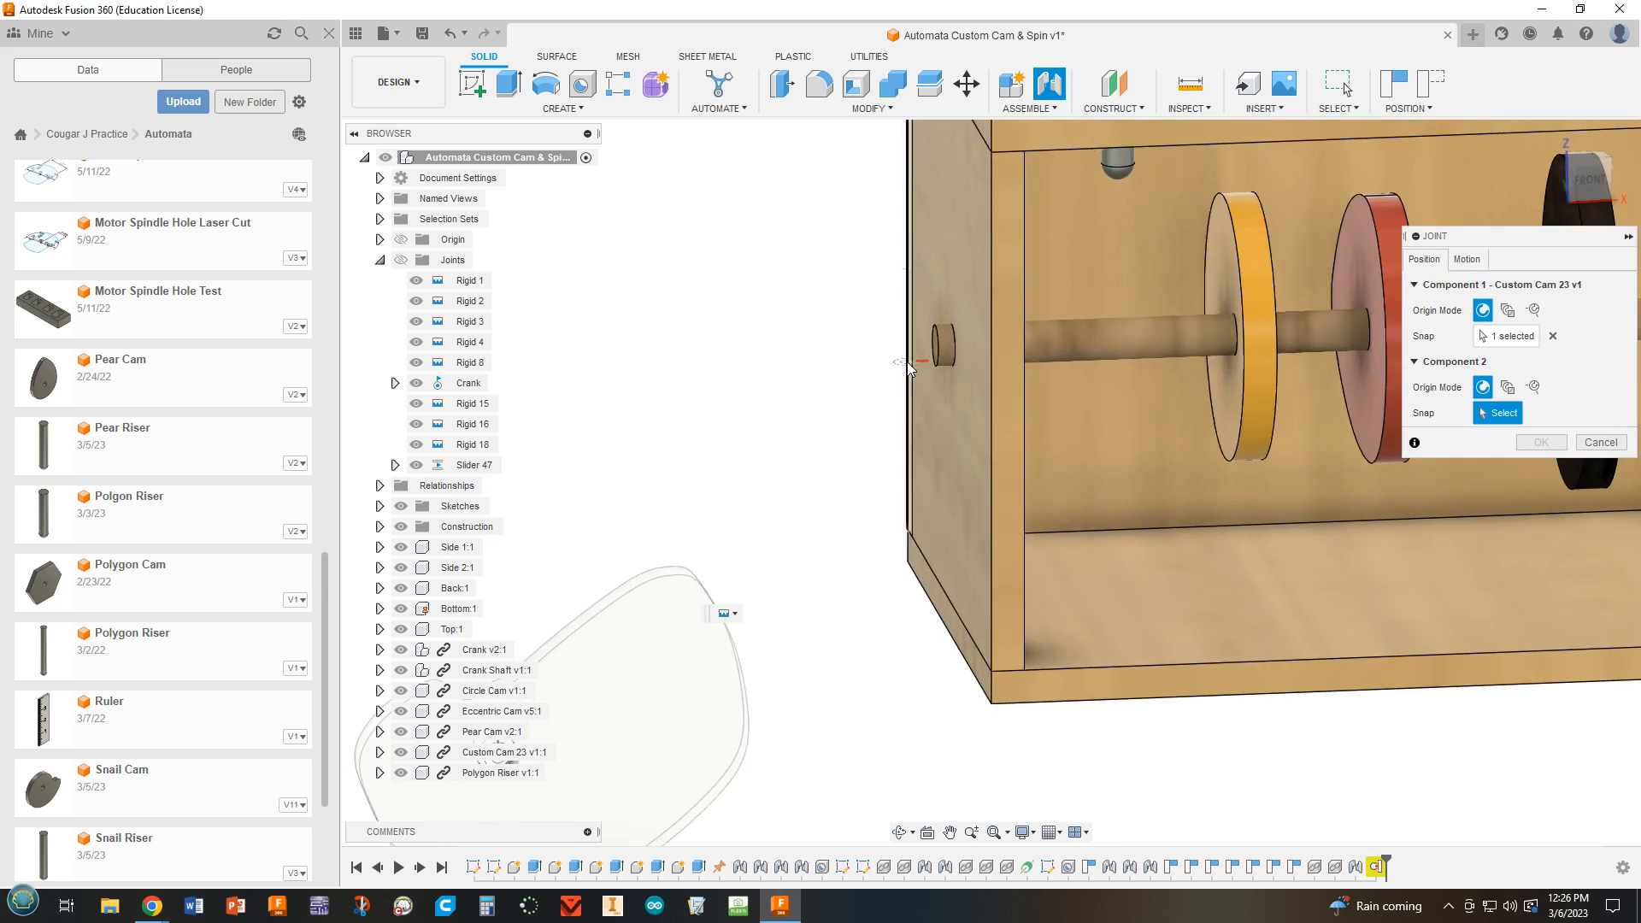
click(966, 349)
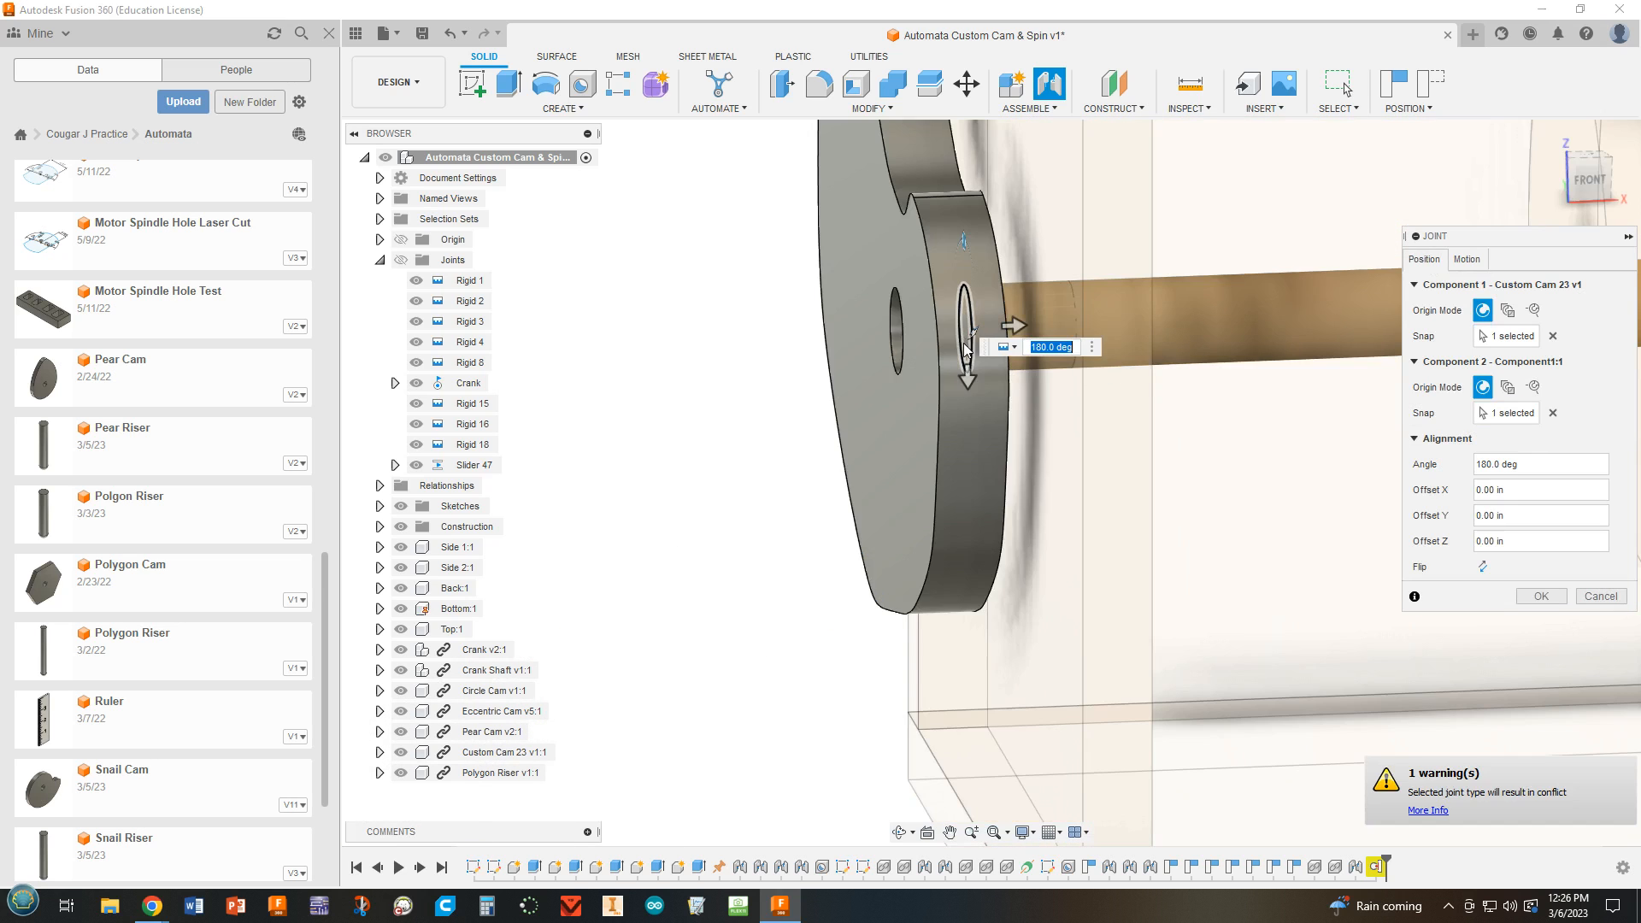
Set the custom cam joint's Z offset to 1.50 in, centring the cam under the Polygon Riser, and accept the joint.
scroll(966, 349, down, 3)
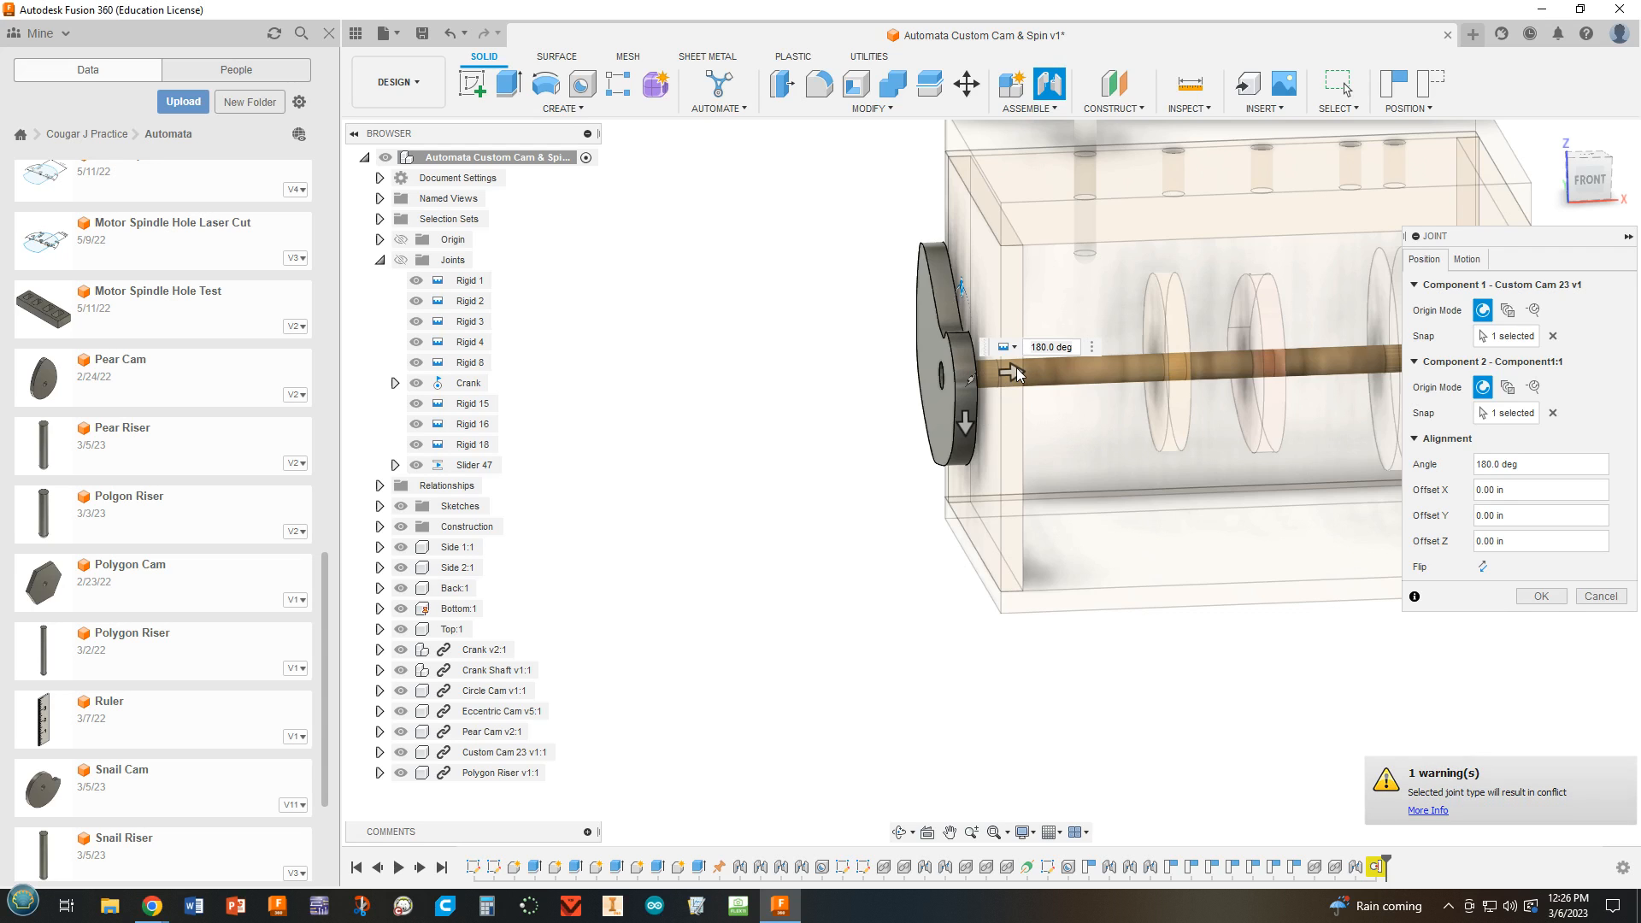
drag(1017, 369, 1159, 381)
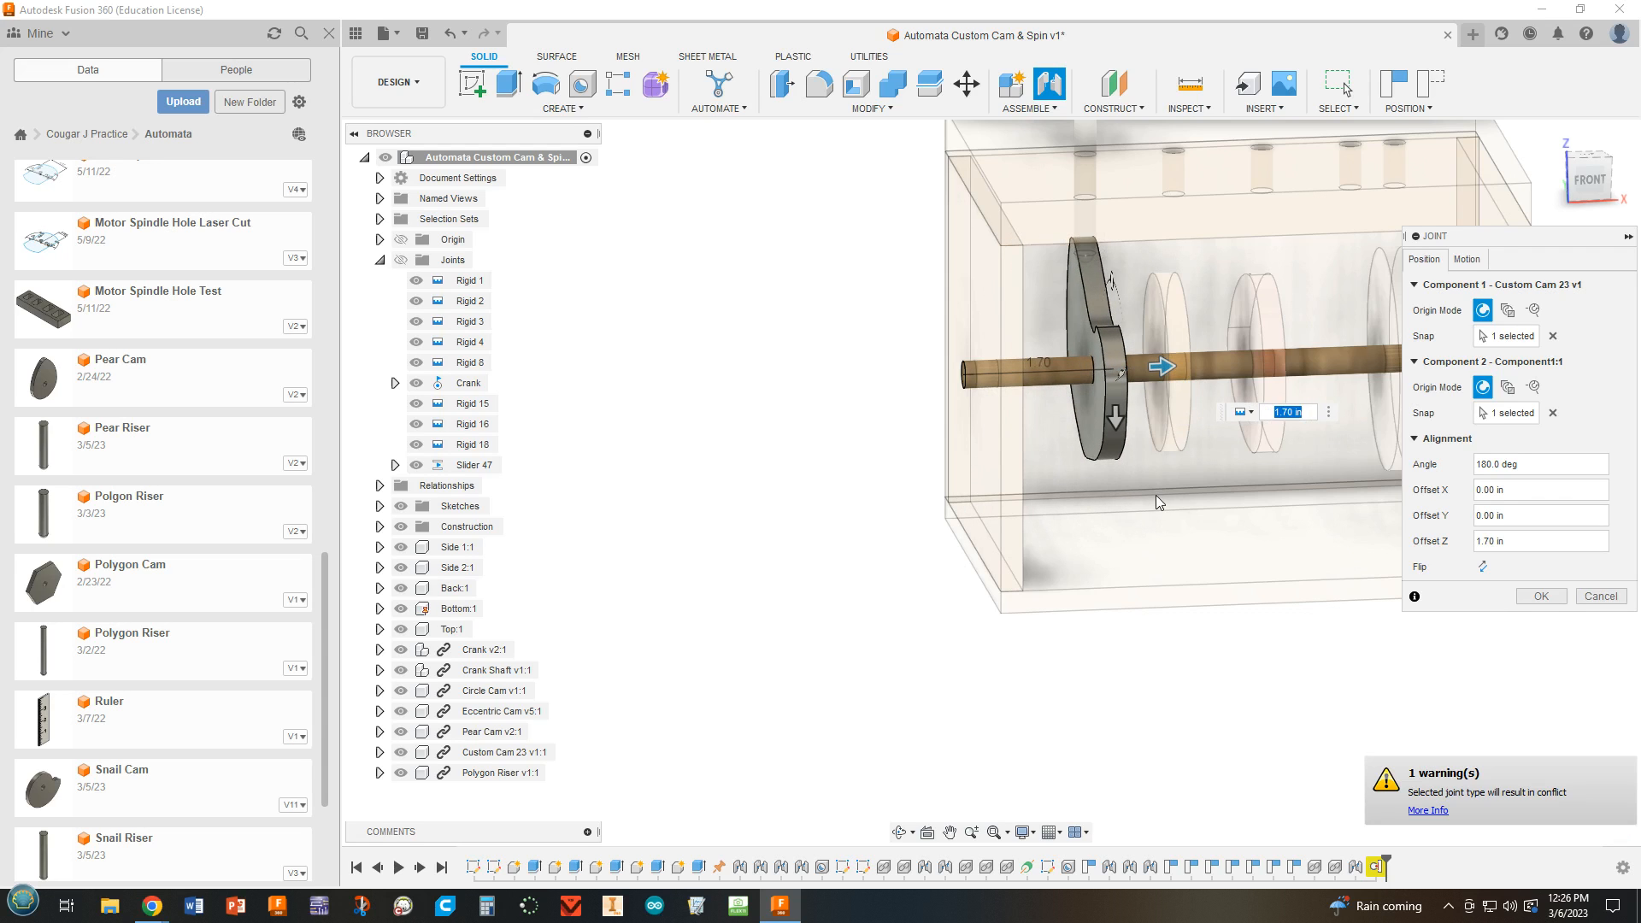
shift+middle_drag(1194, 535, 1221, 658)
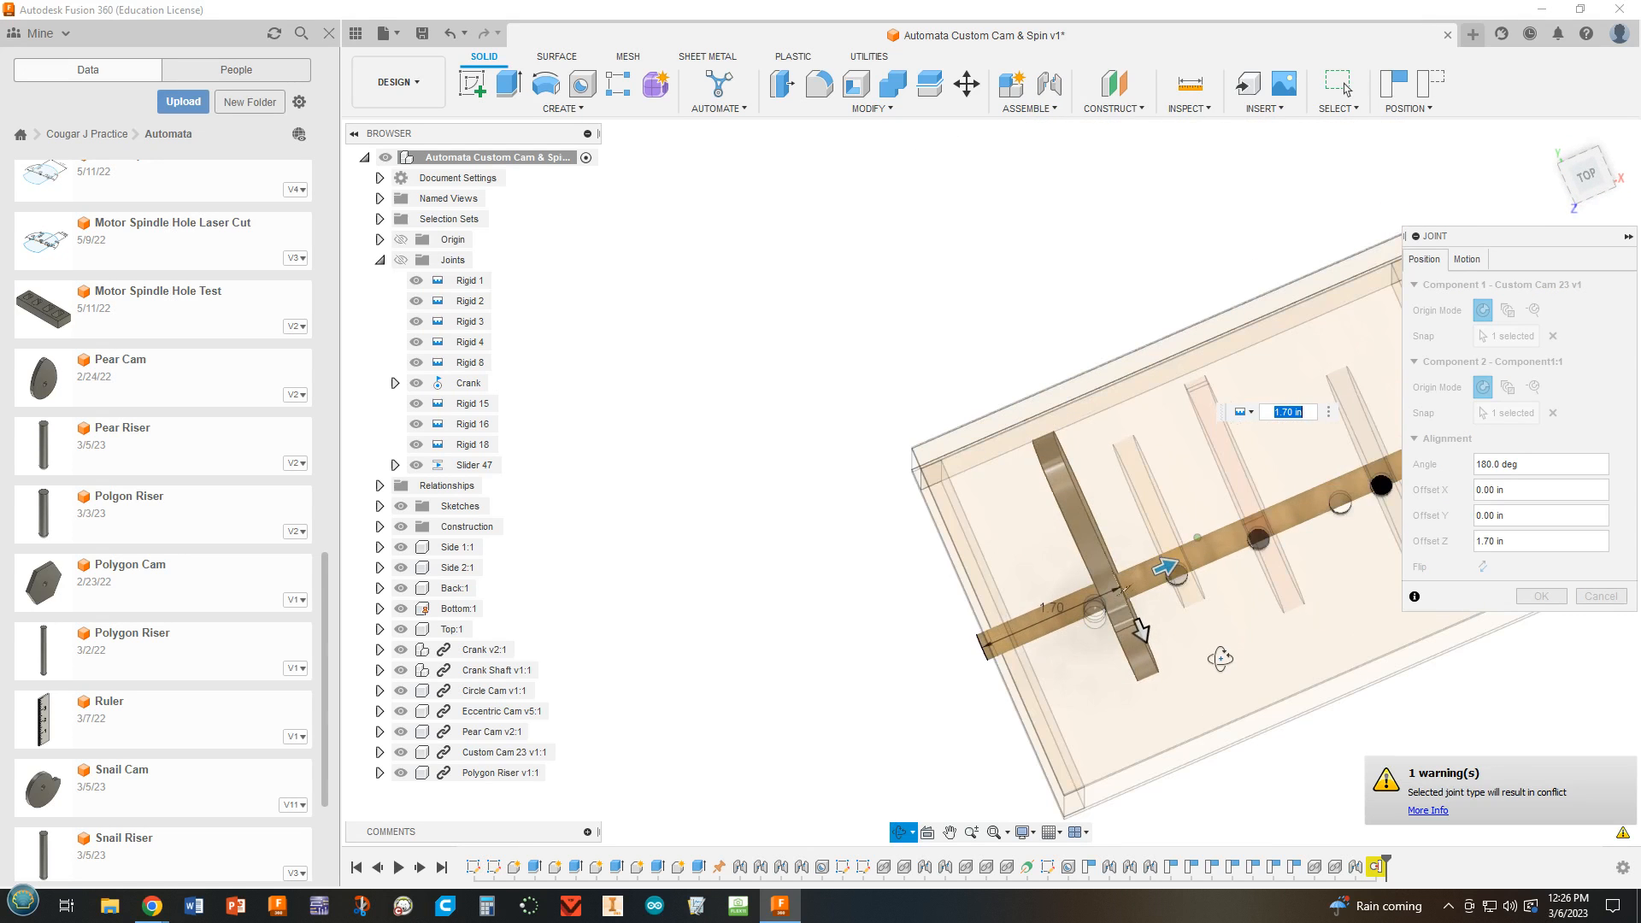
drag(1163, 569, 1142, 582)
scroll(1118, 631, up, 5)
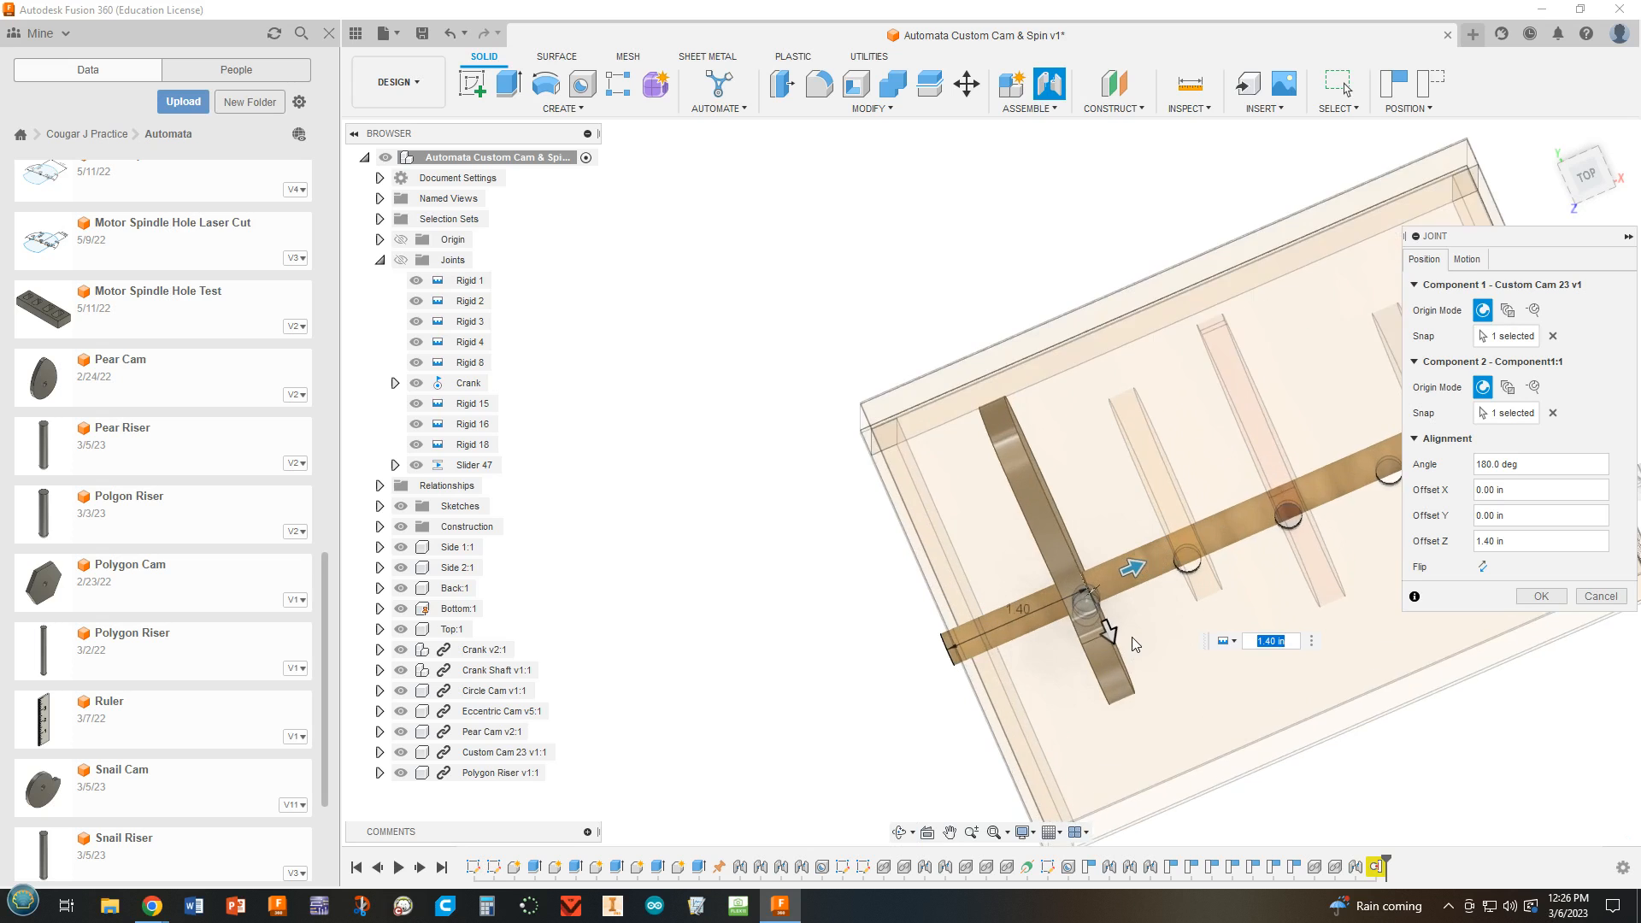
click(1592, 177)
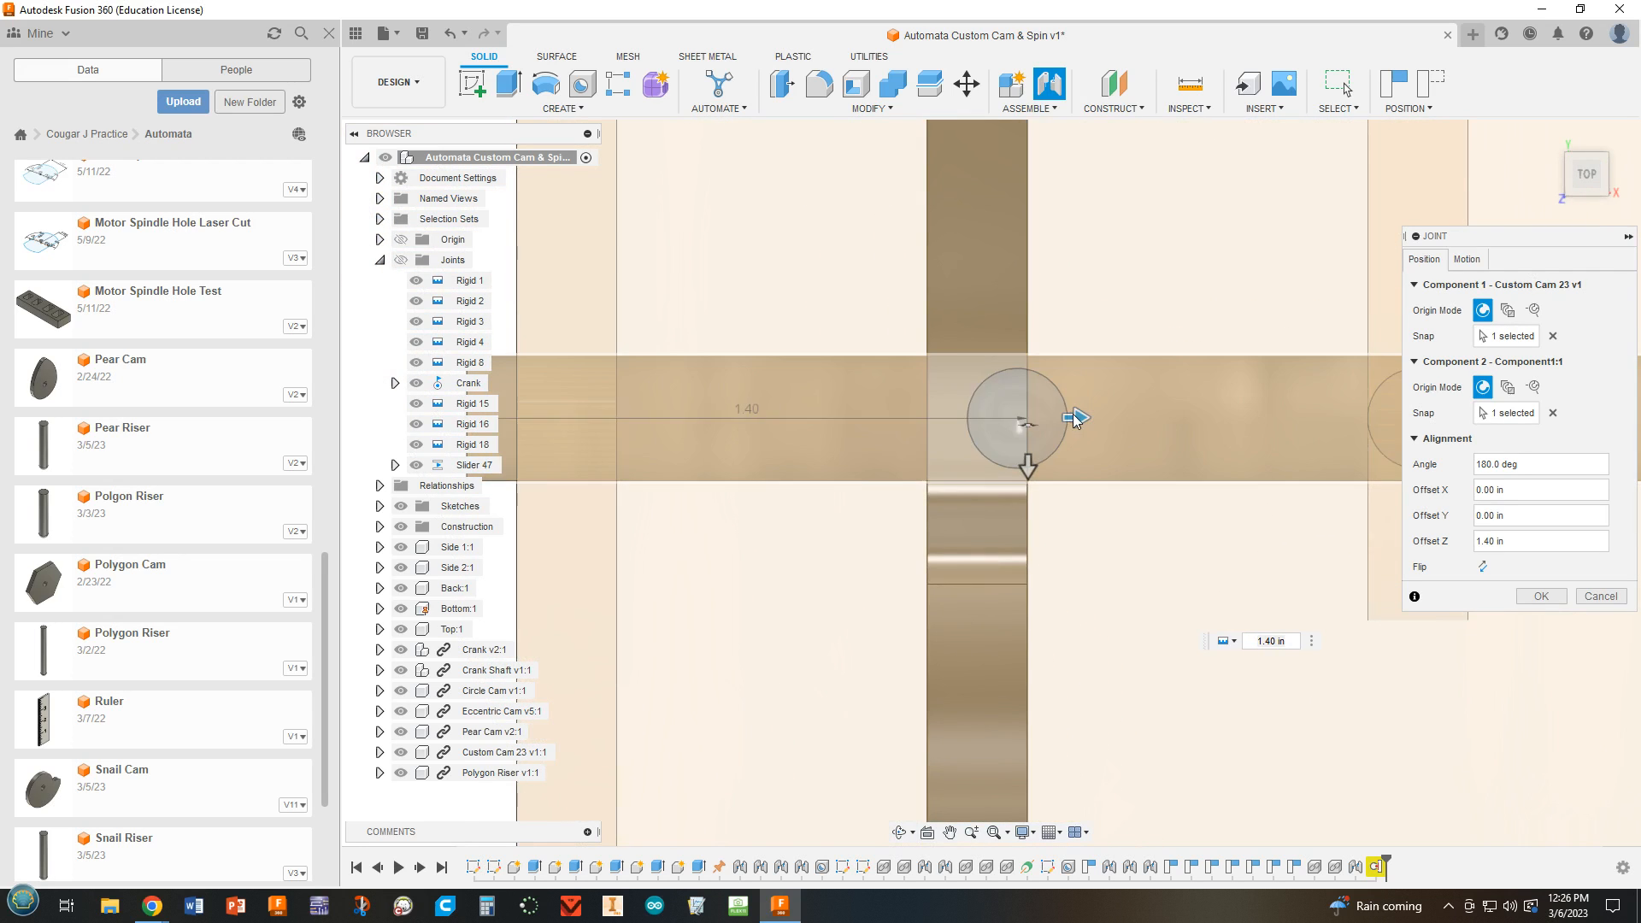
drag(1075, 416, 1089, 417)
scroll(1039, 489, down, 5)
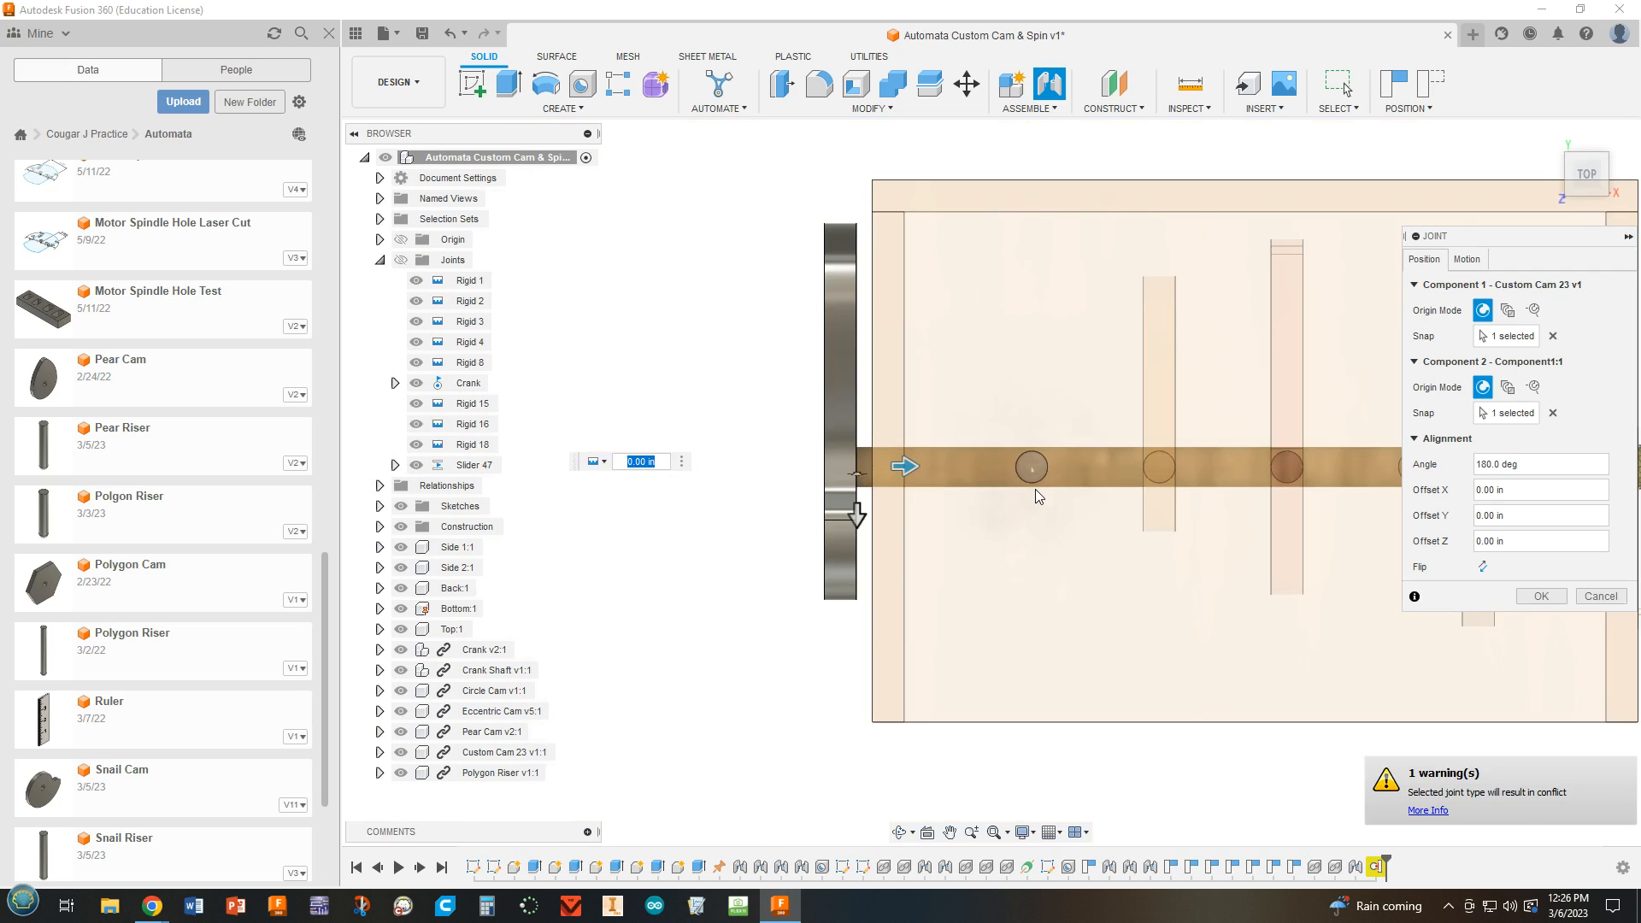
drag(908, 466, 1104, 466)
scroll(1054, 556, up, 3)
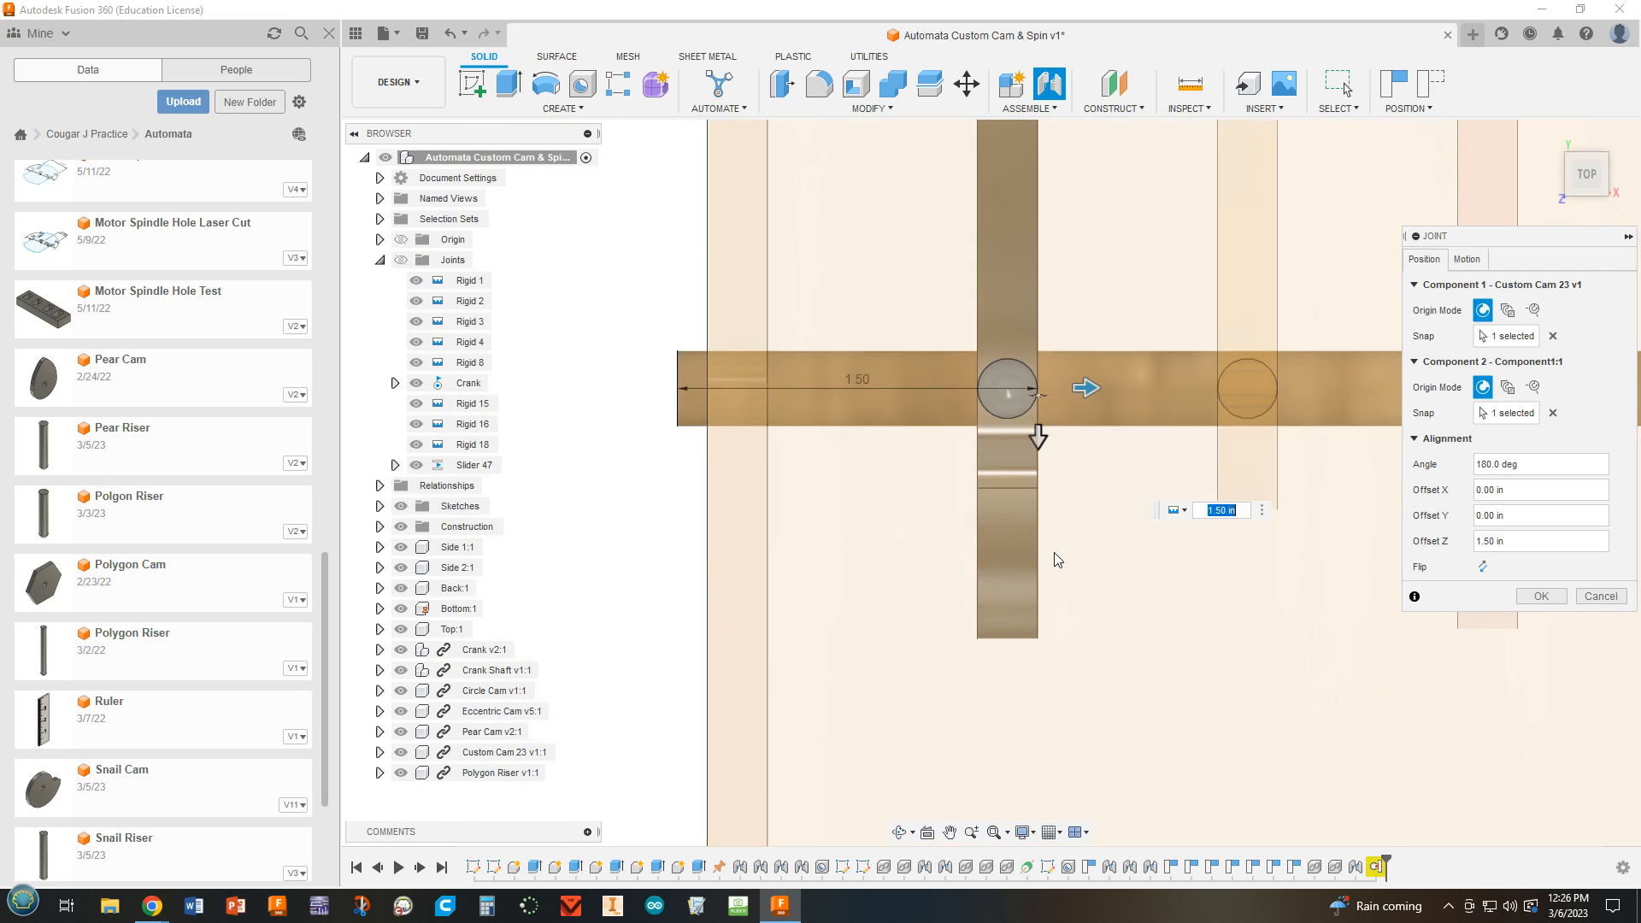
click(1542, 596)
Turn the crank to test the motion and examine how the Polygon Riser follows the custom cam from the side and front.
scroll(1527, 598, down, 10)
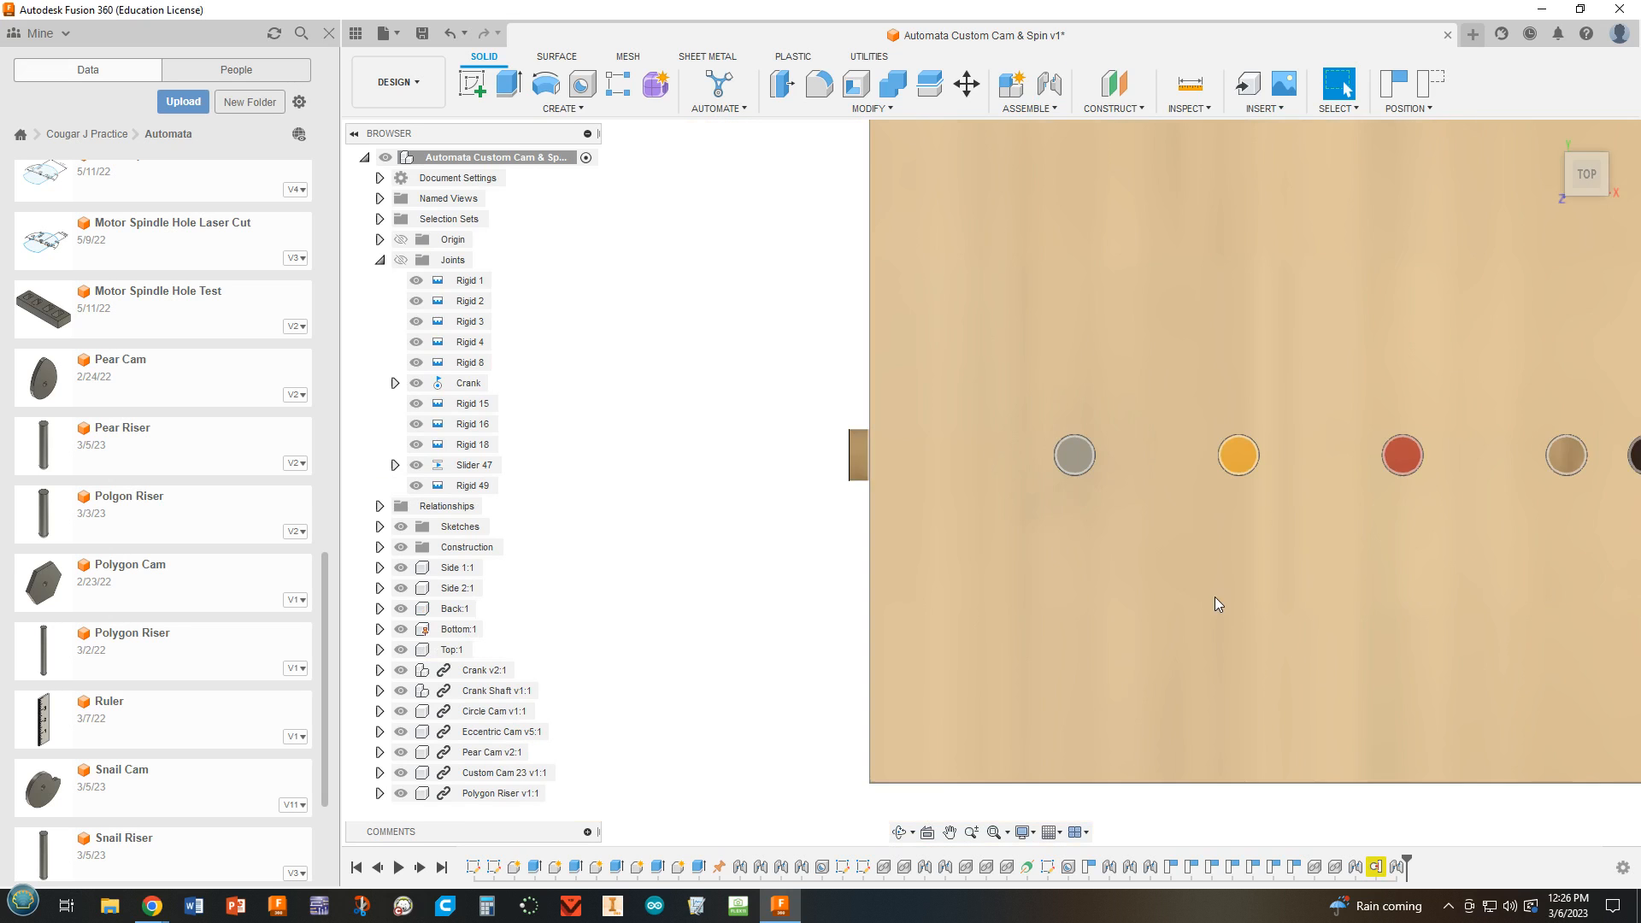
shift+middle_drag(1132, 700, 1134, 473)
shift+middle_drag(1107, 430, 1107, 469)
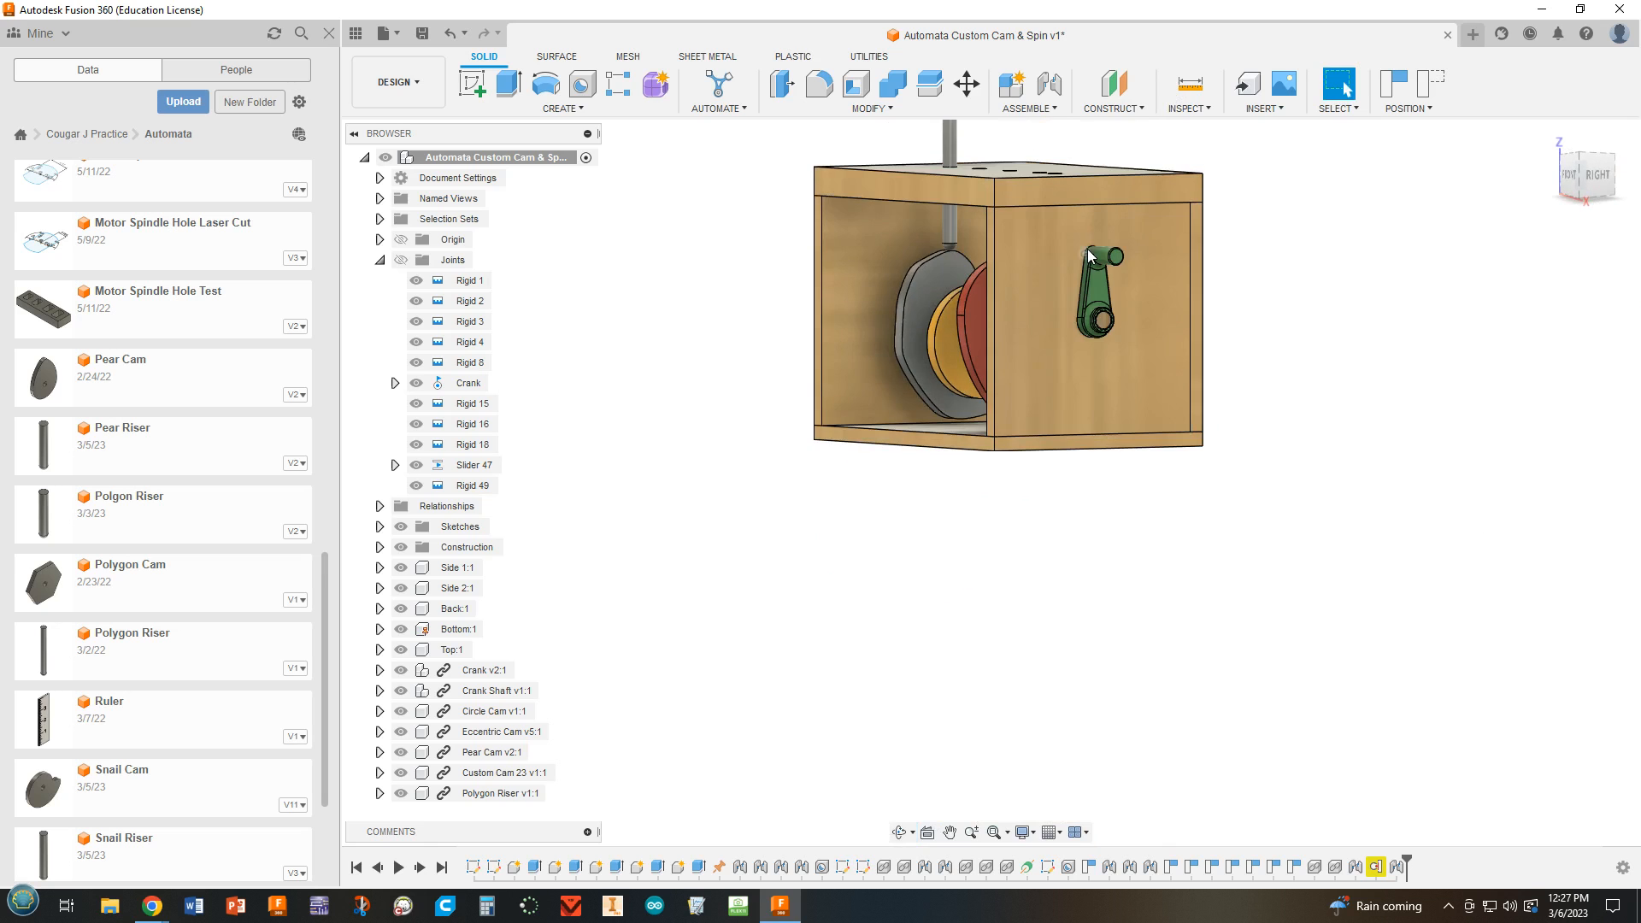
drag(1113, 256, 1063, 412)
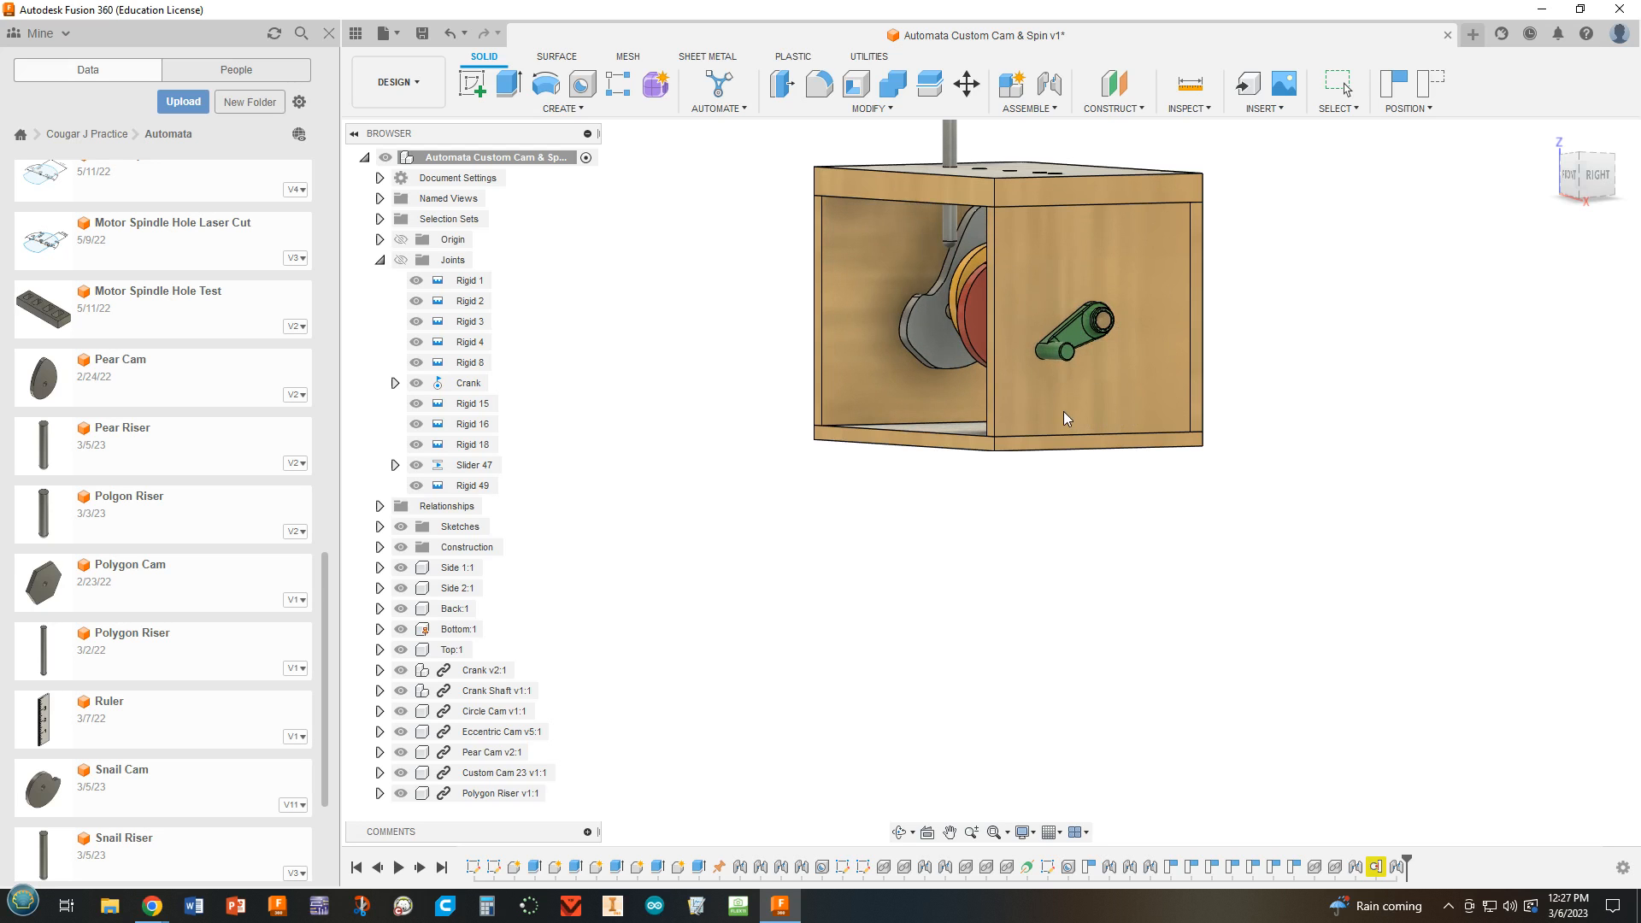
middle_drag(930, 626, 978, 731)
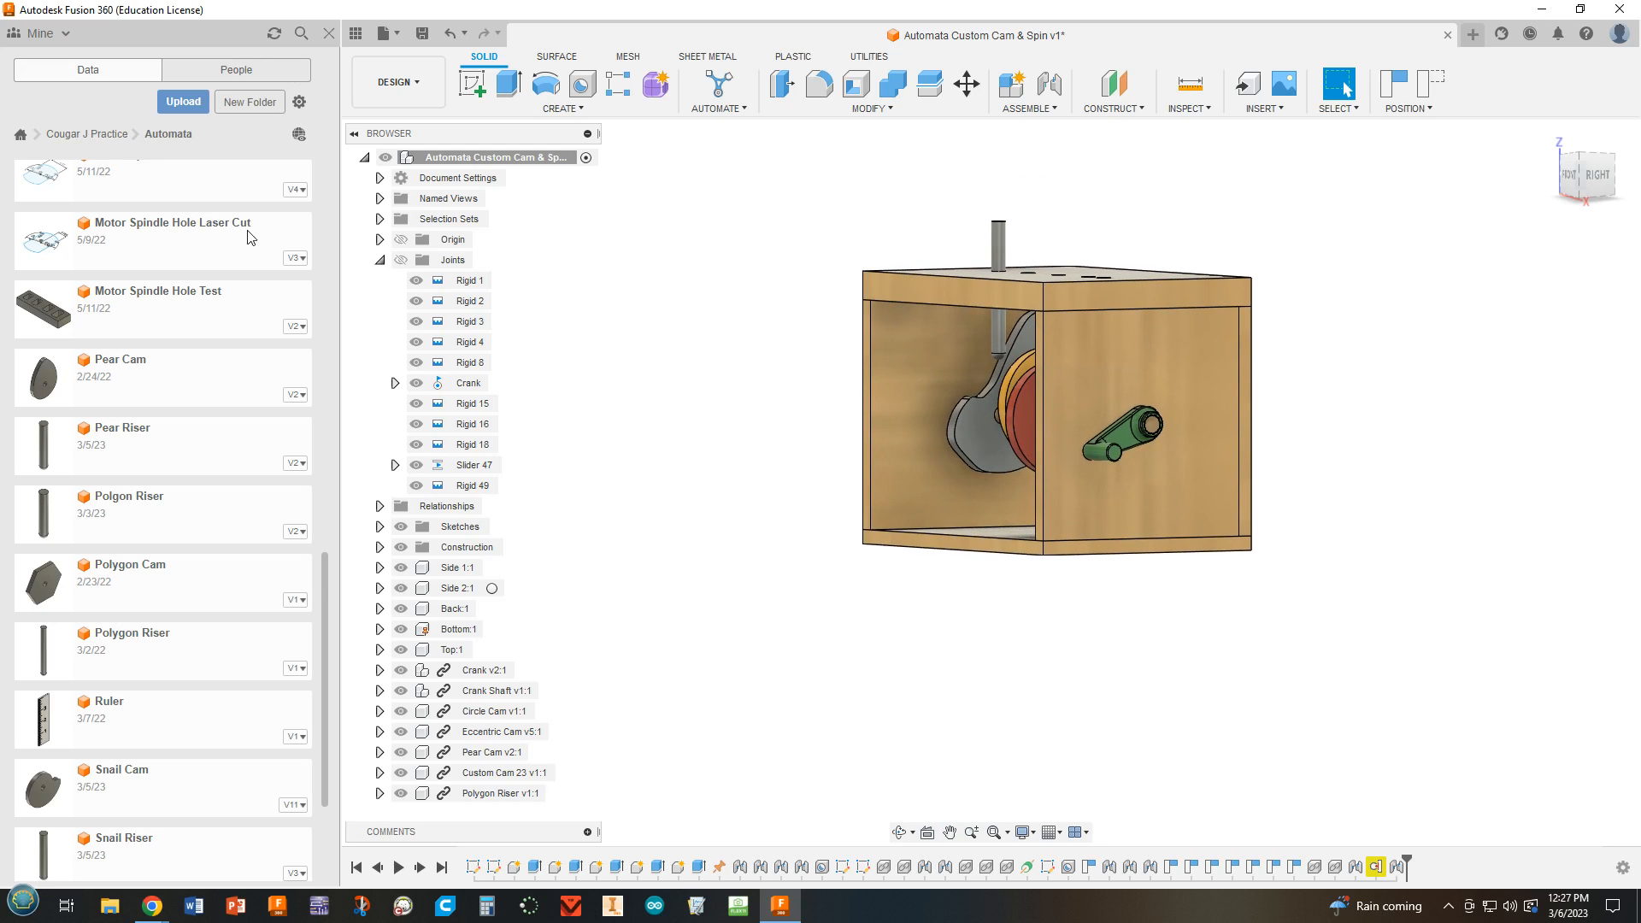
click(380, 260)
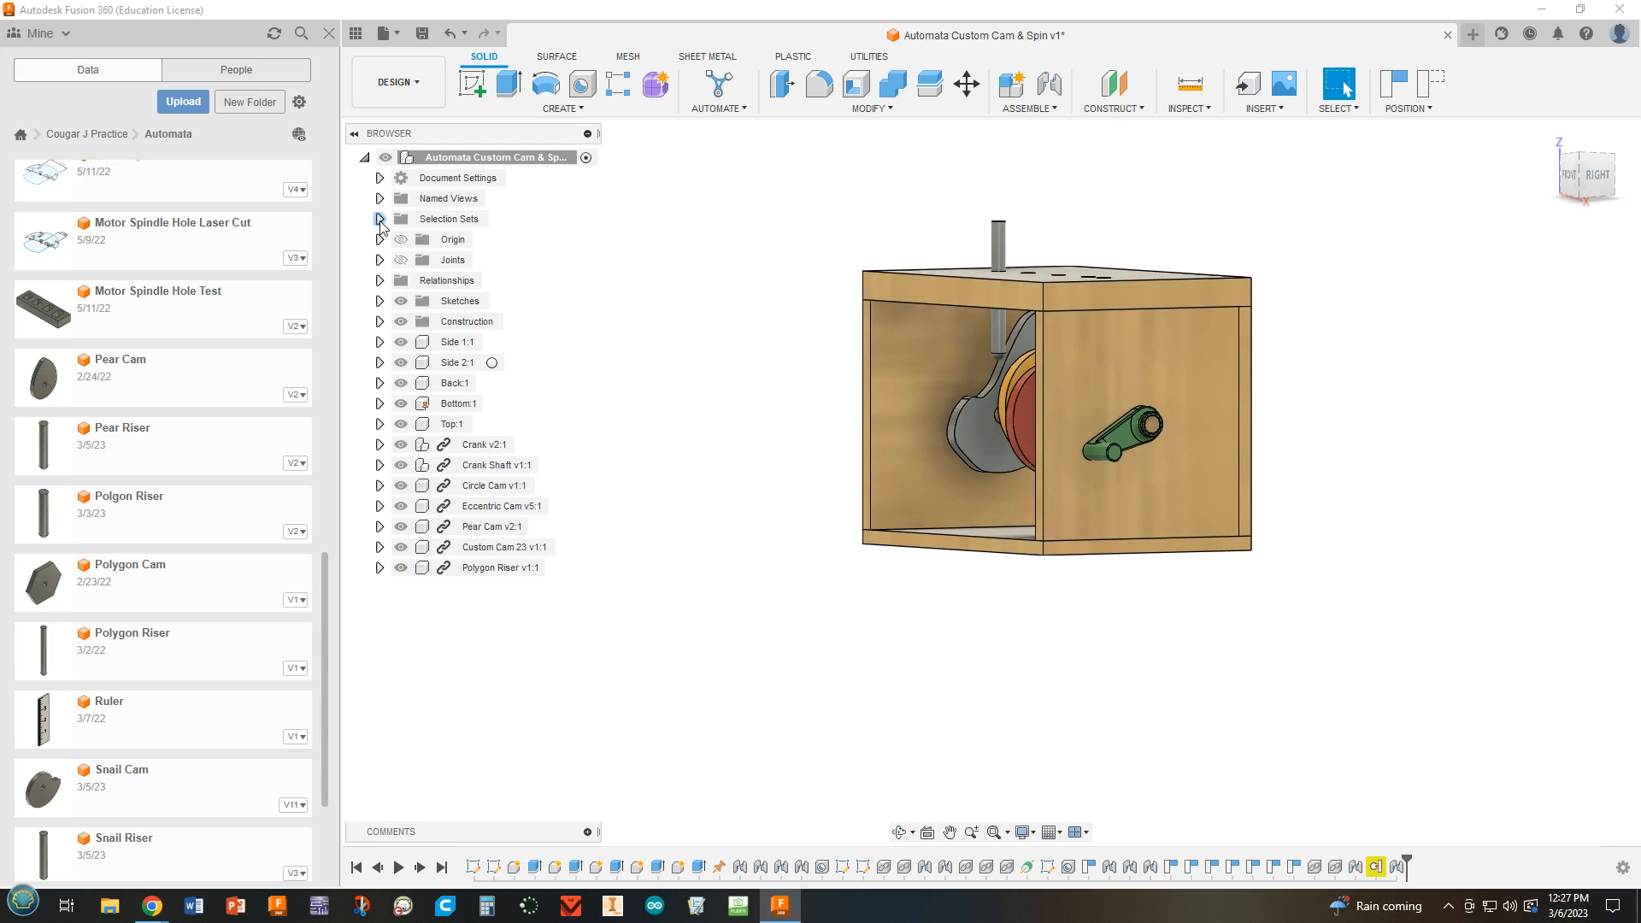
click(380, 219)
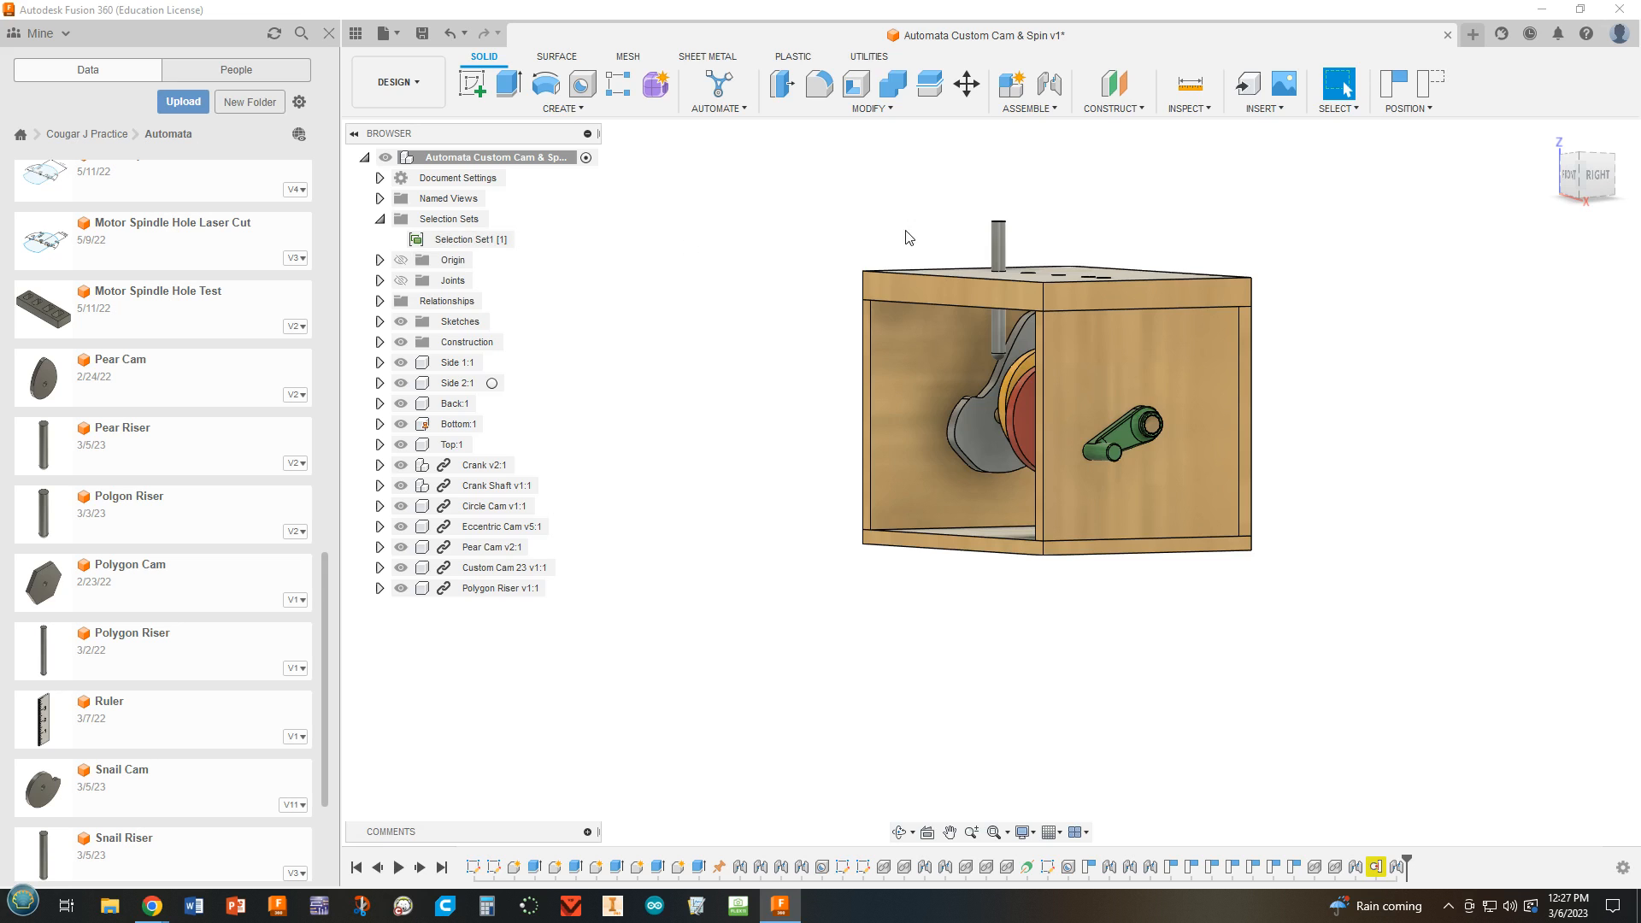
drag(1154, 438, 1146, 382)
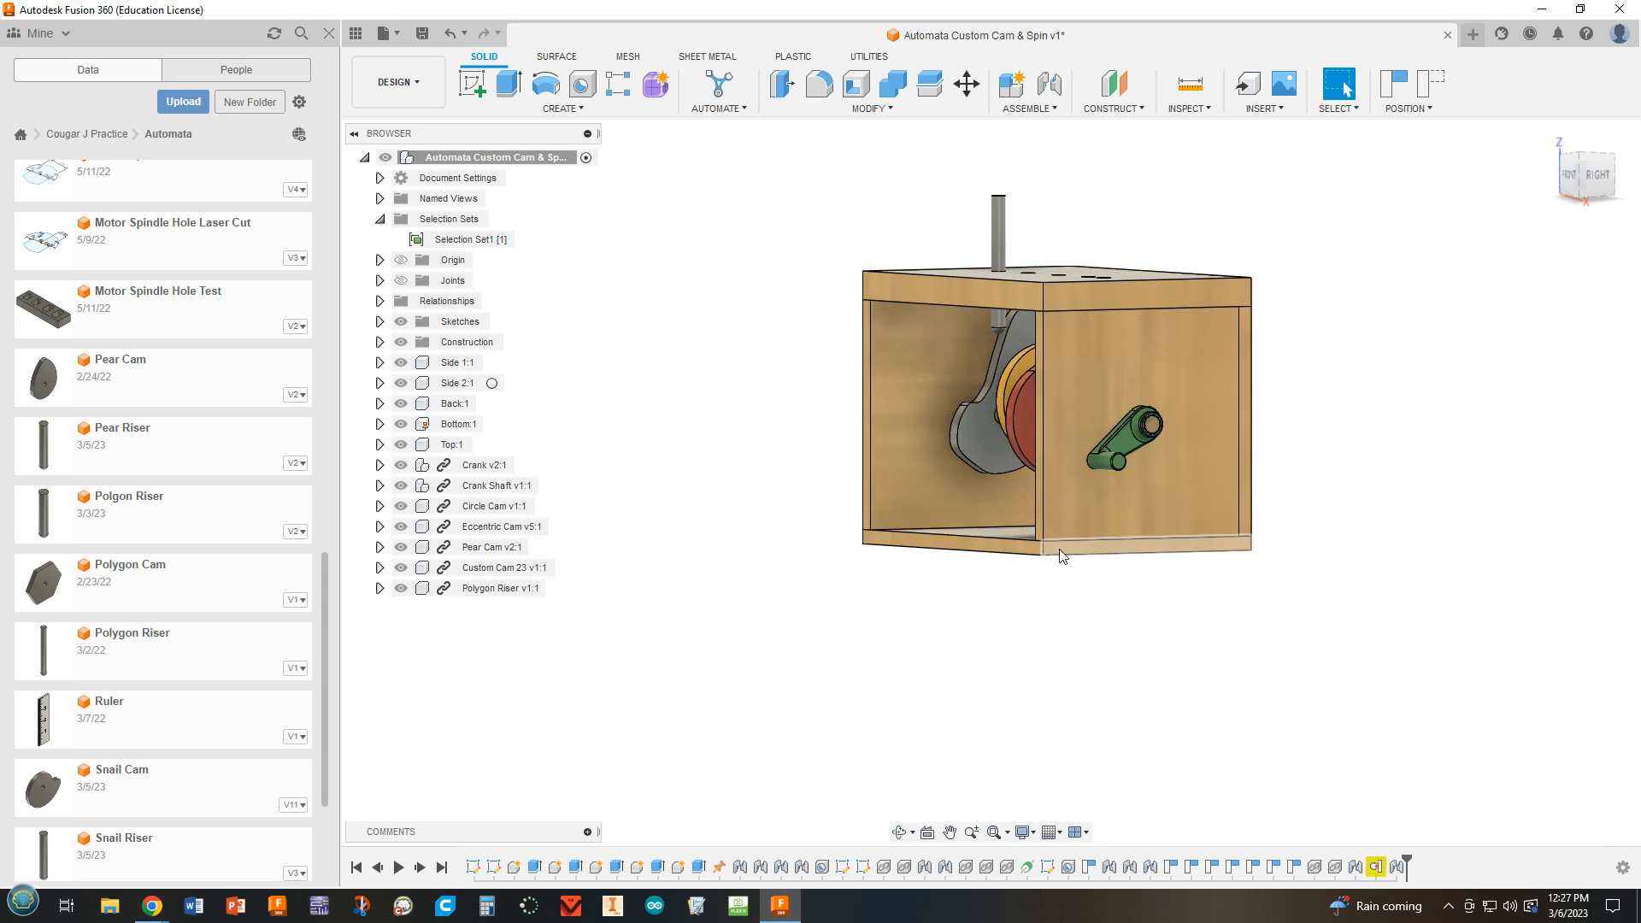
shift+middle_drag(1066, 558, 1148, 601)
scroll(1120, 306, up, 4)
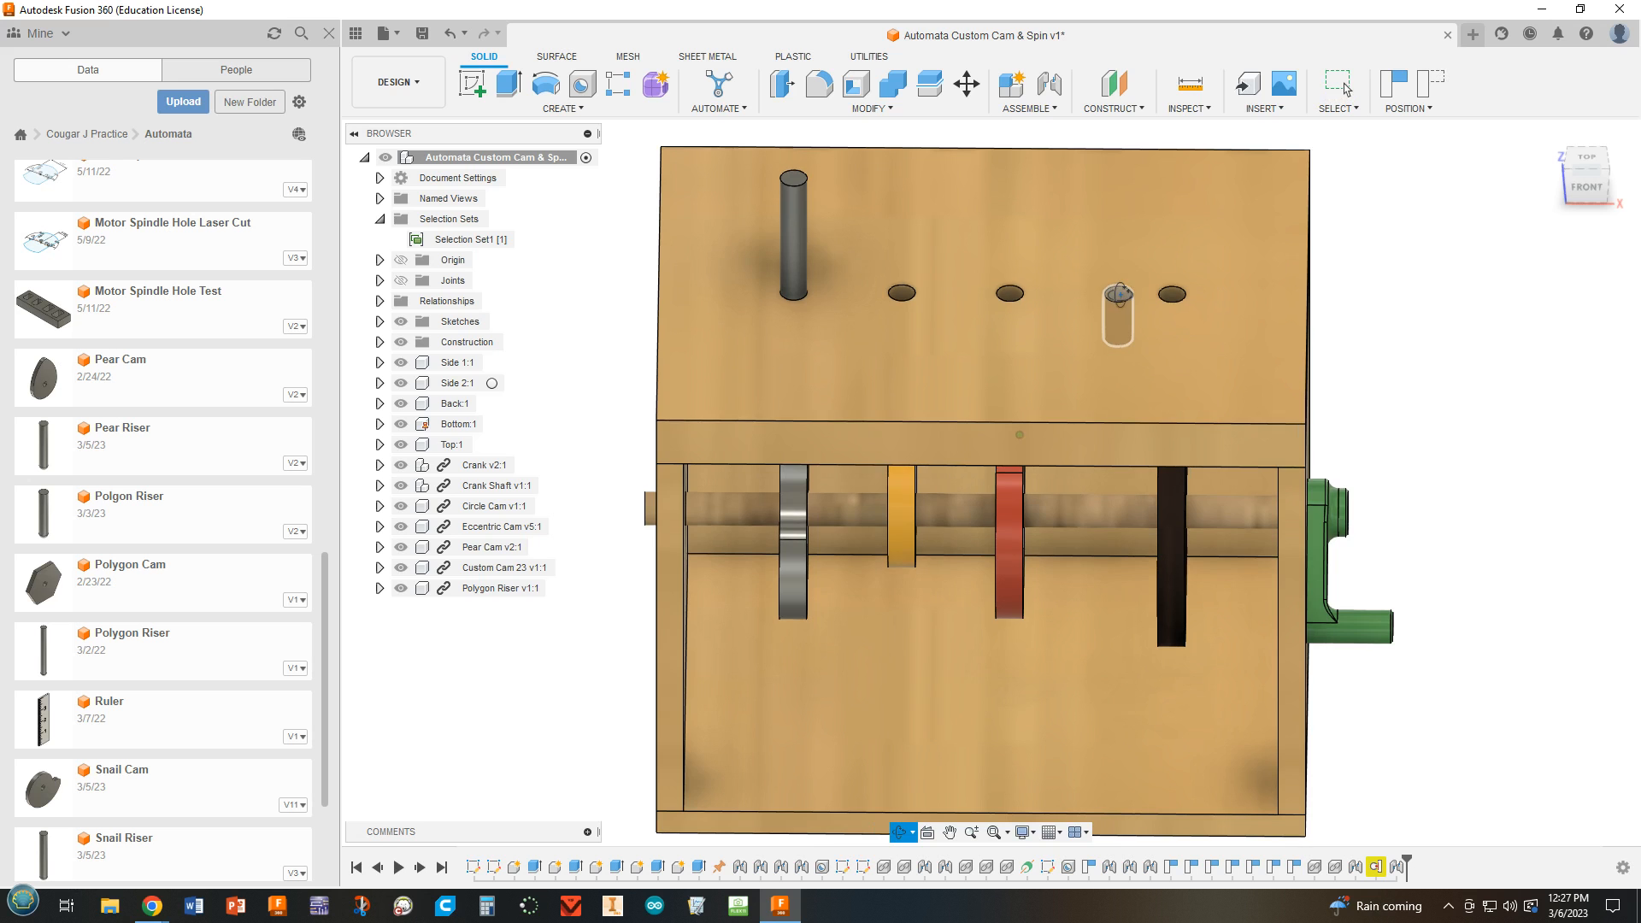
shift+middle_drag(1333, 349, 1347, 309)
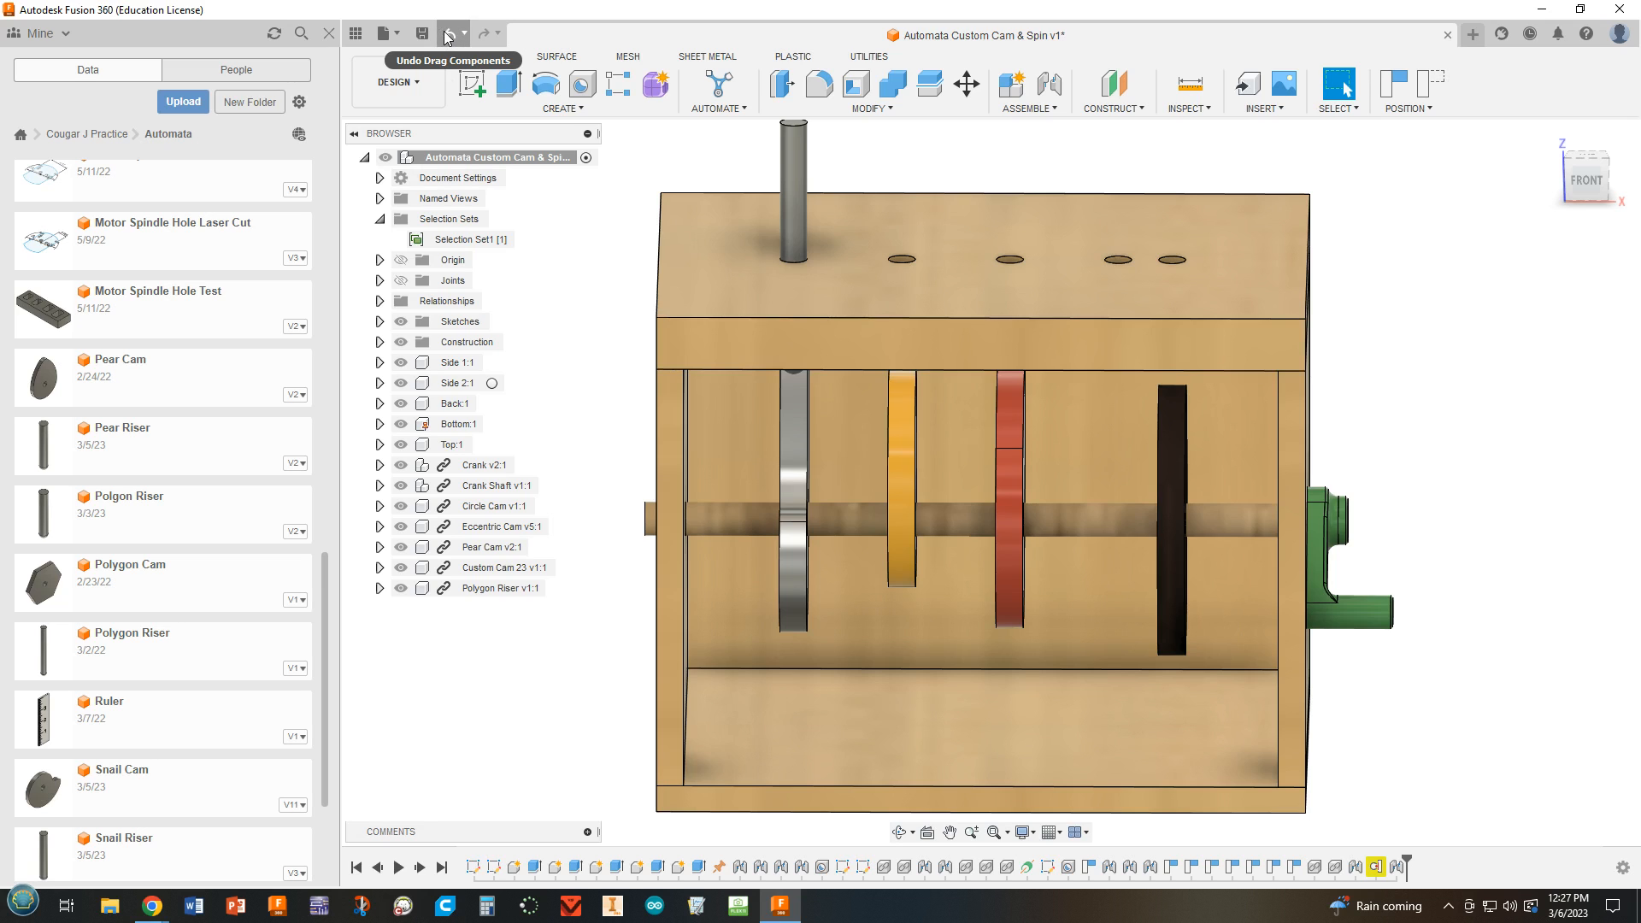
Create a new design and add a standard internal component to it, leaving the component active.
click(384, 33)
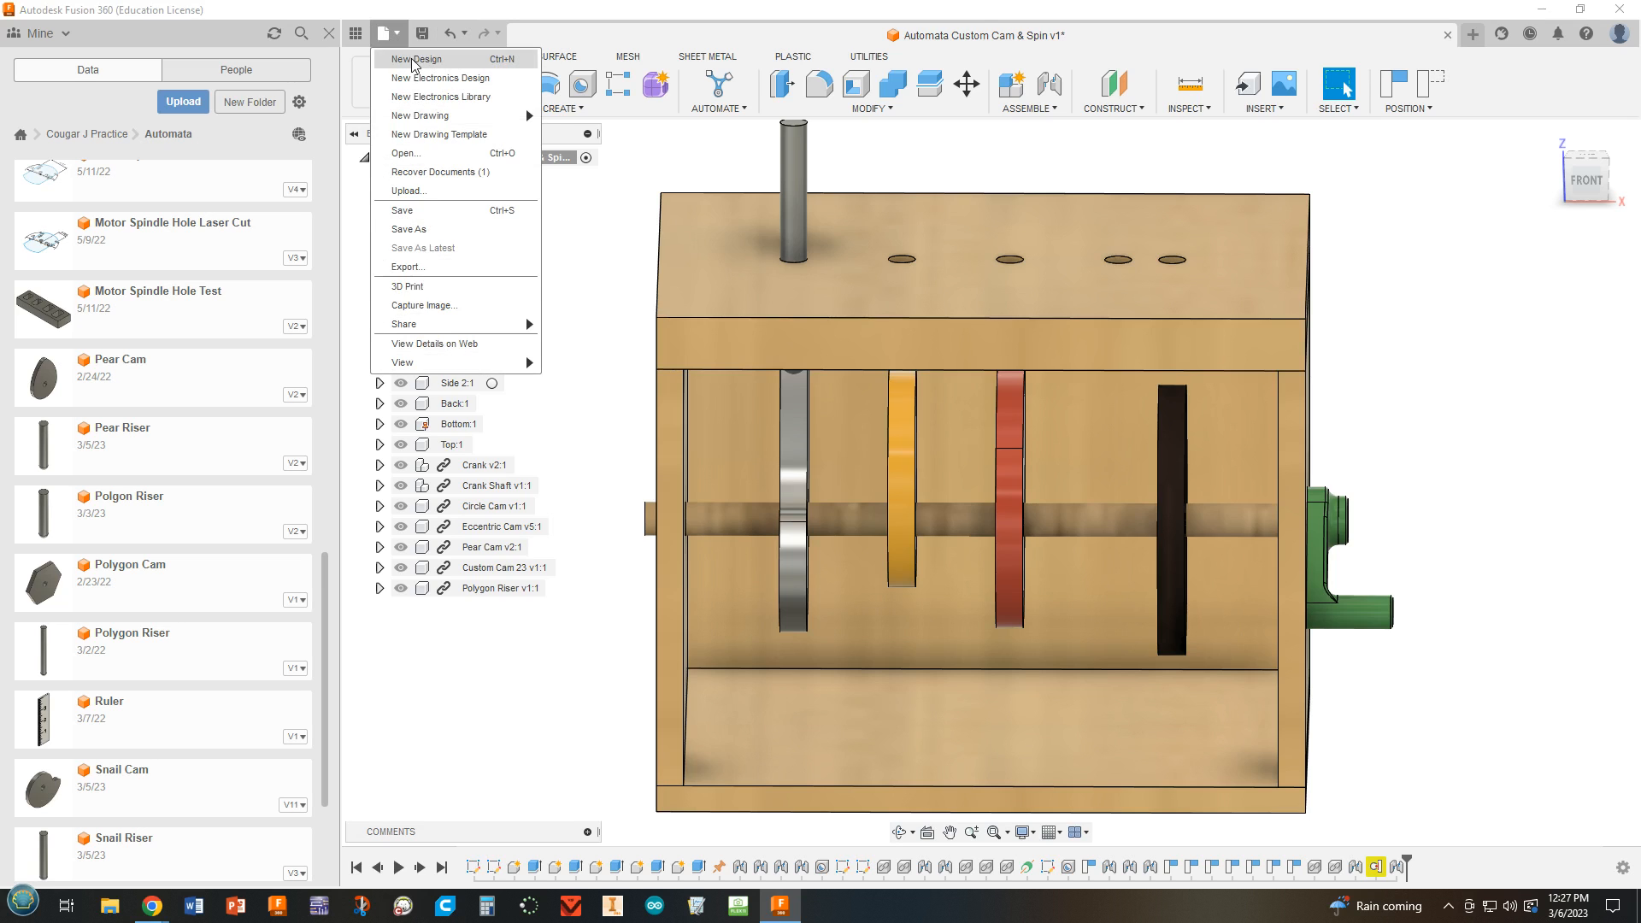
click(413, 60)
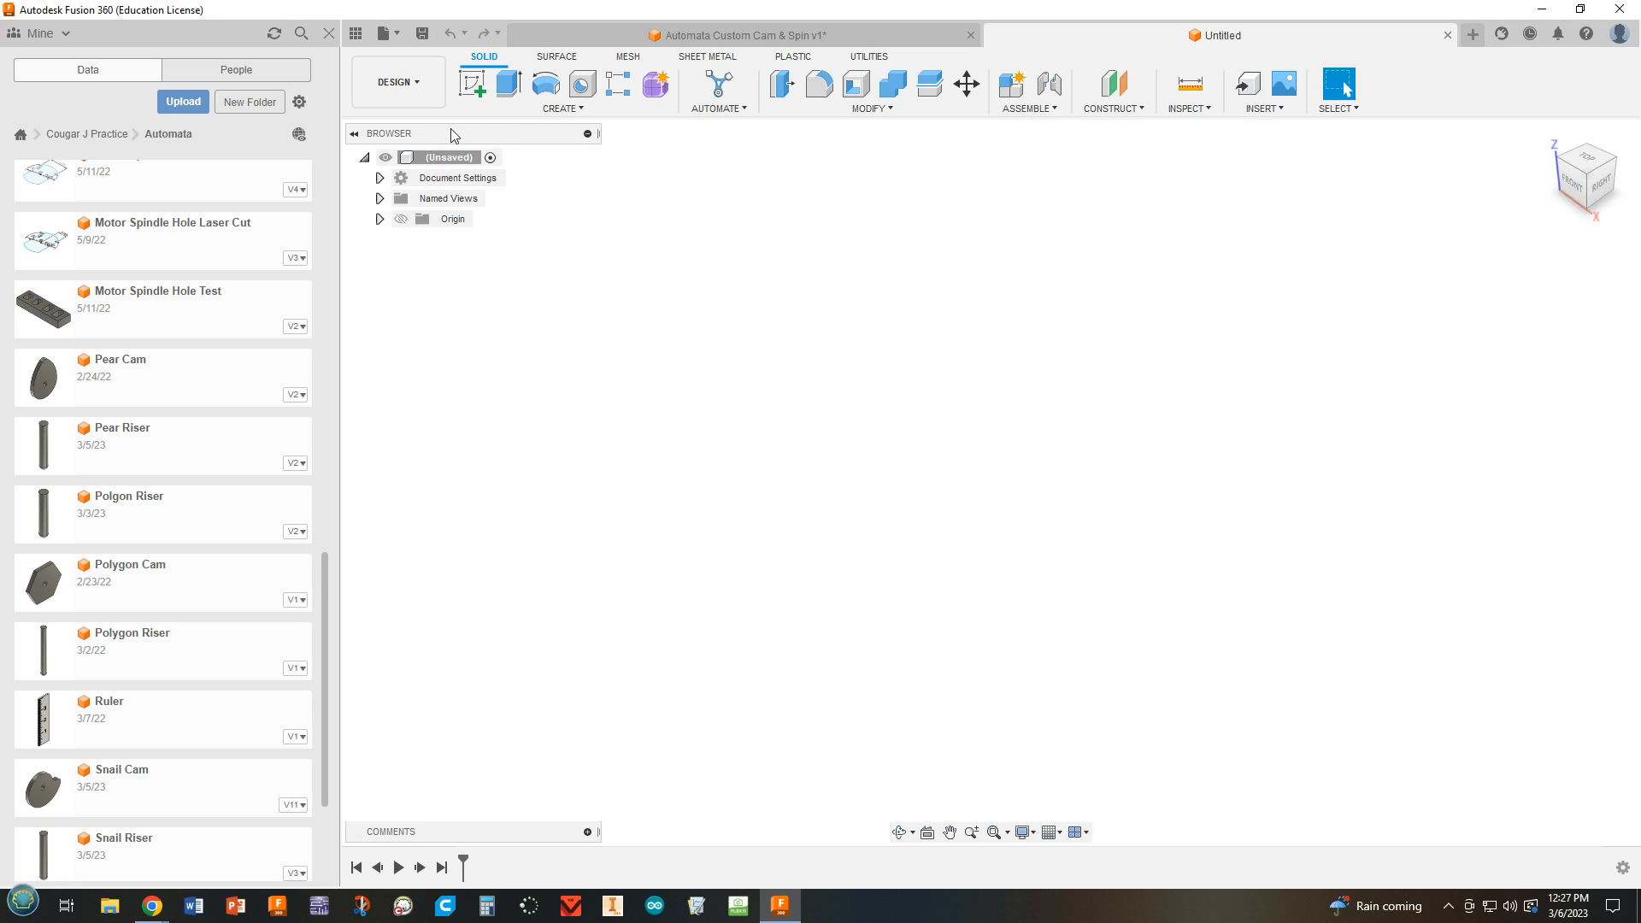
click(547, 107)
click(500, 124)
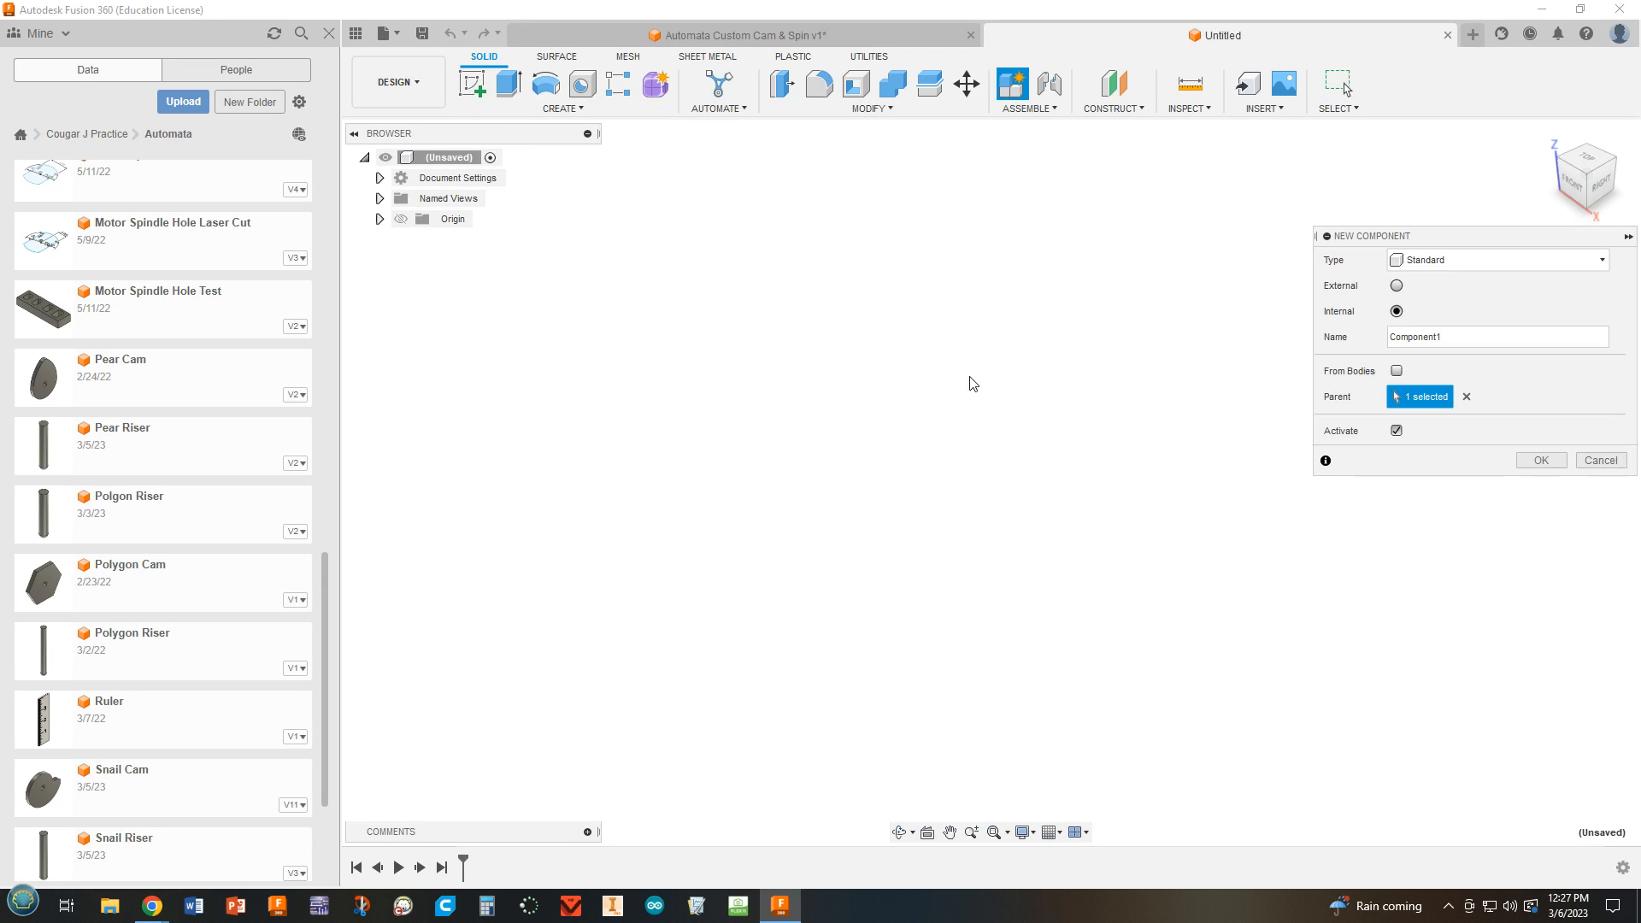
click(1552, 466)
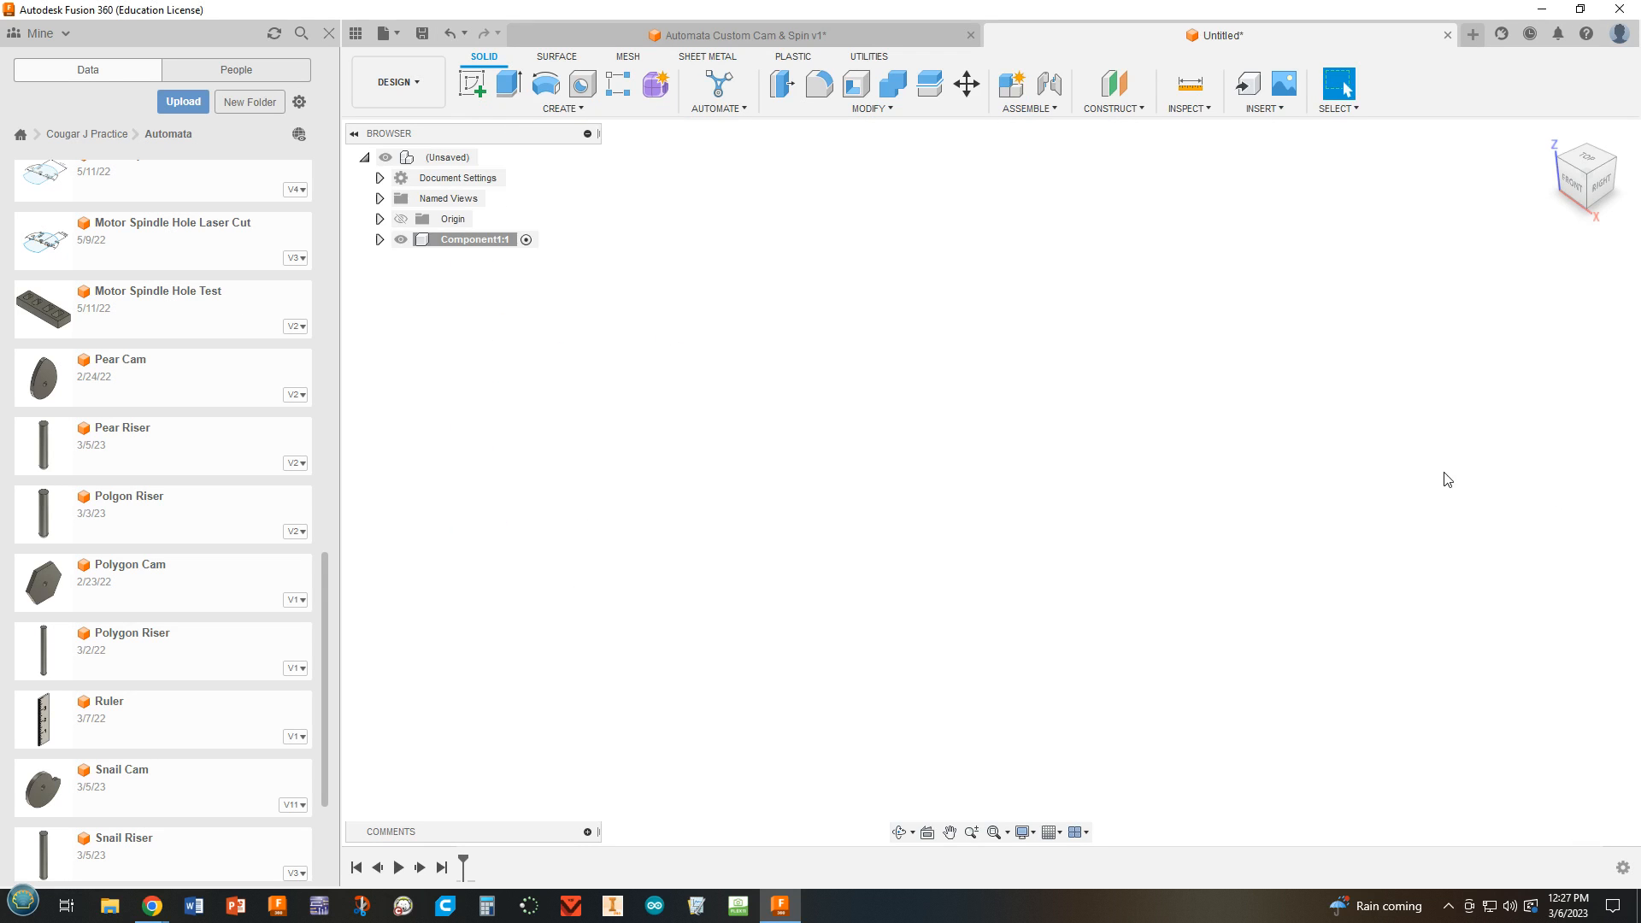
Start a sketch on the horizontal origin plane and draw a 1.25 in diameter circle centred on the origin.
click(473, 87)
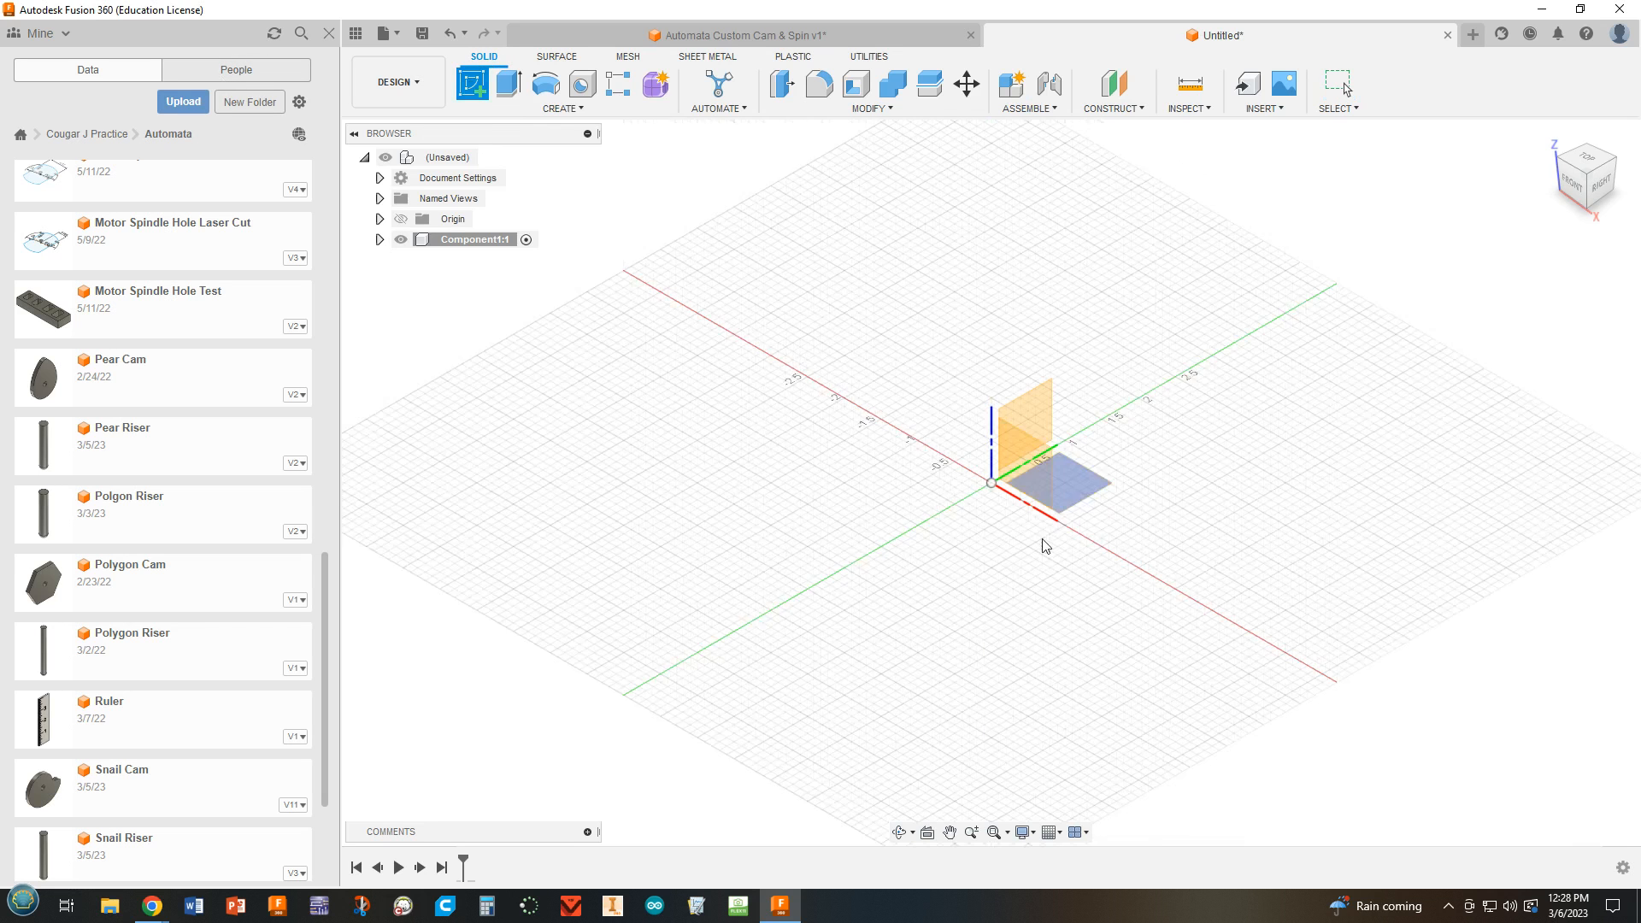
click(1077, 489)
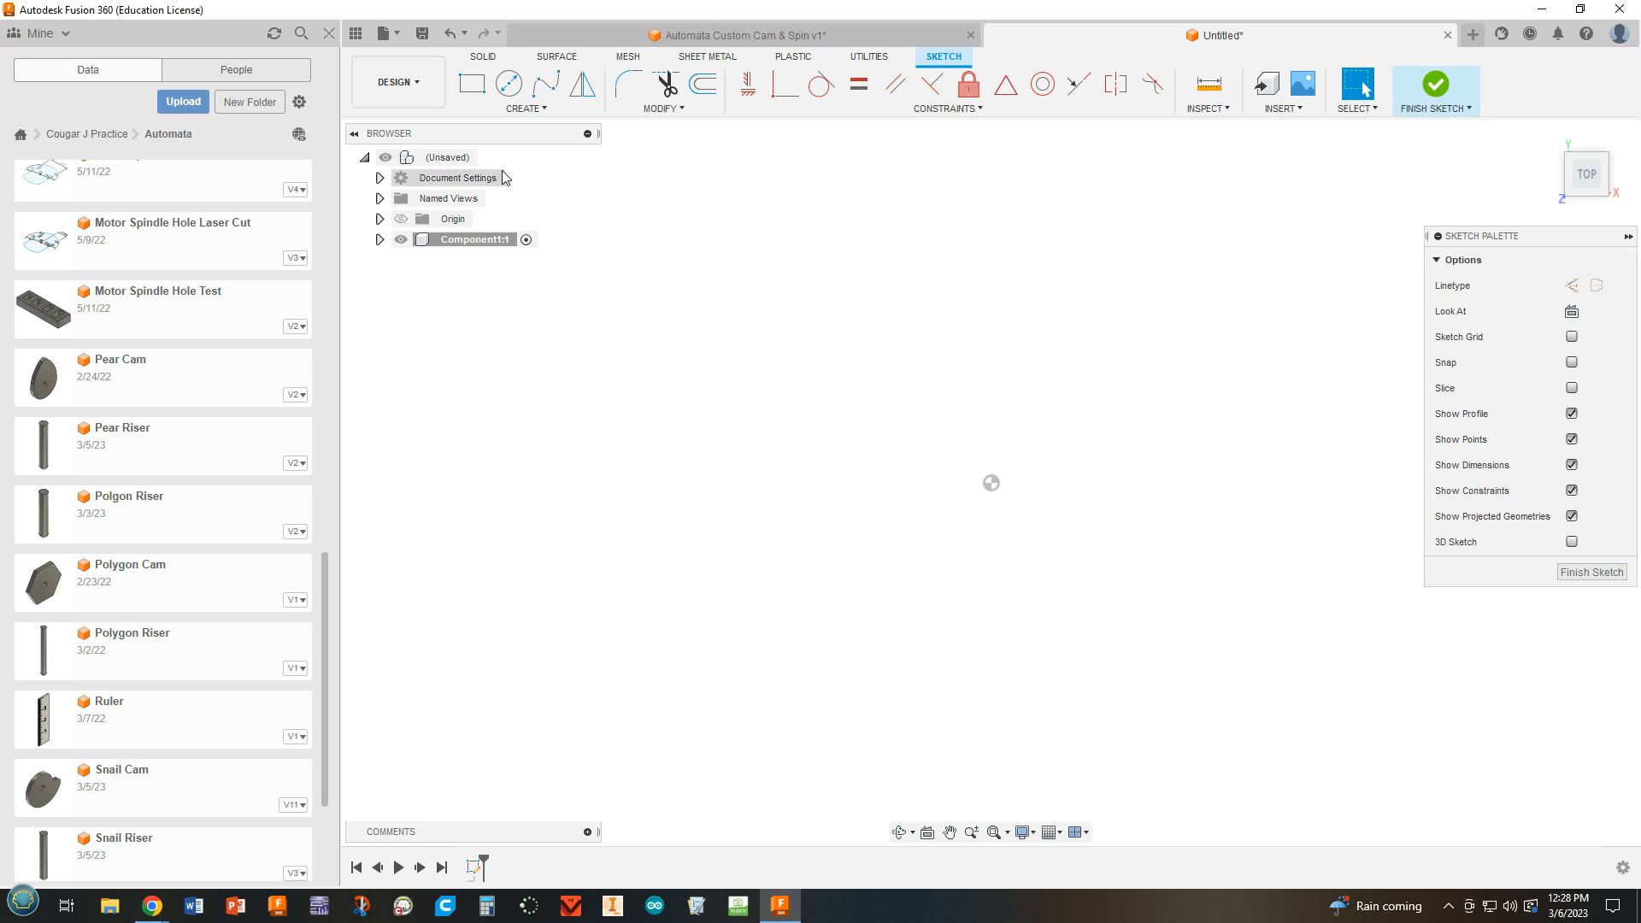
click(508, 83)
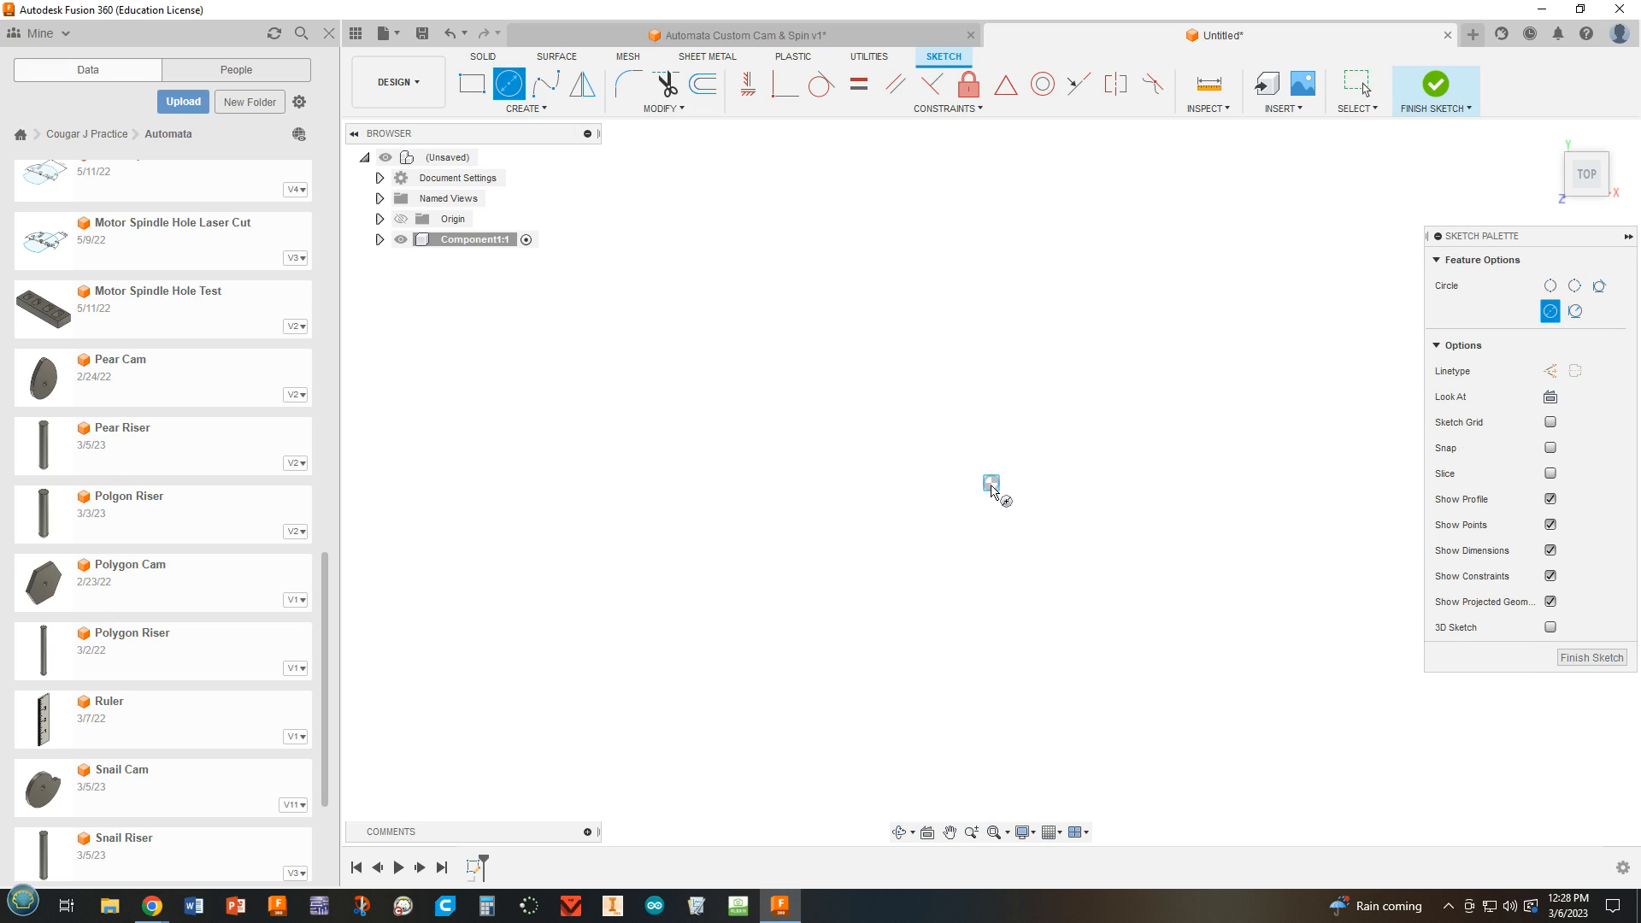
click(991, 483)
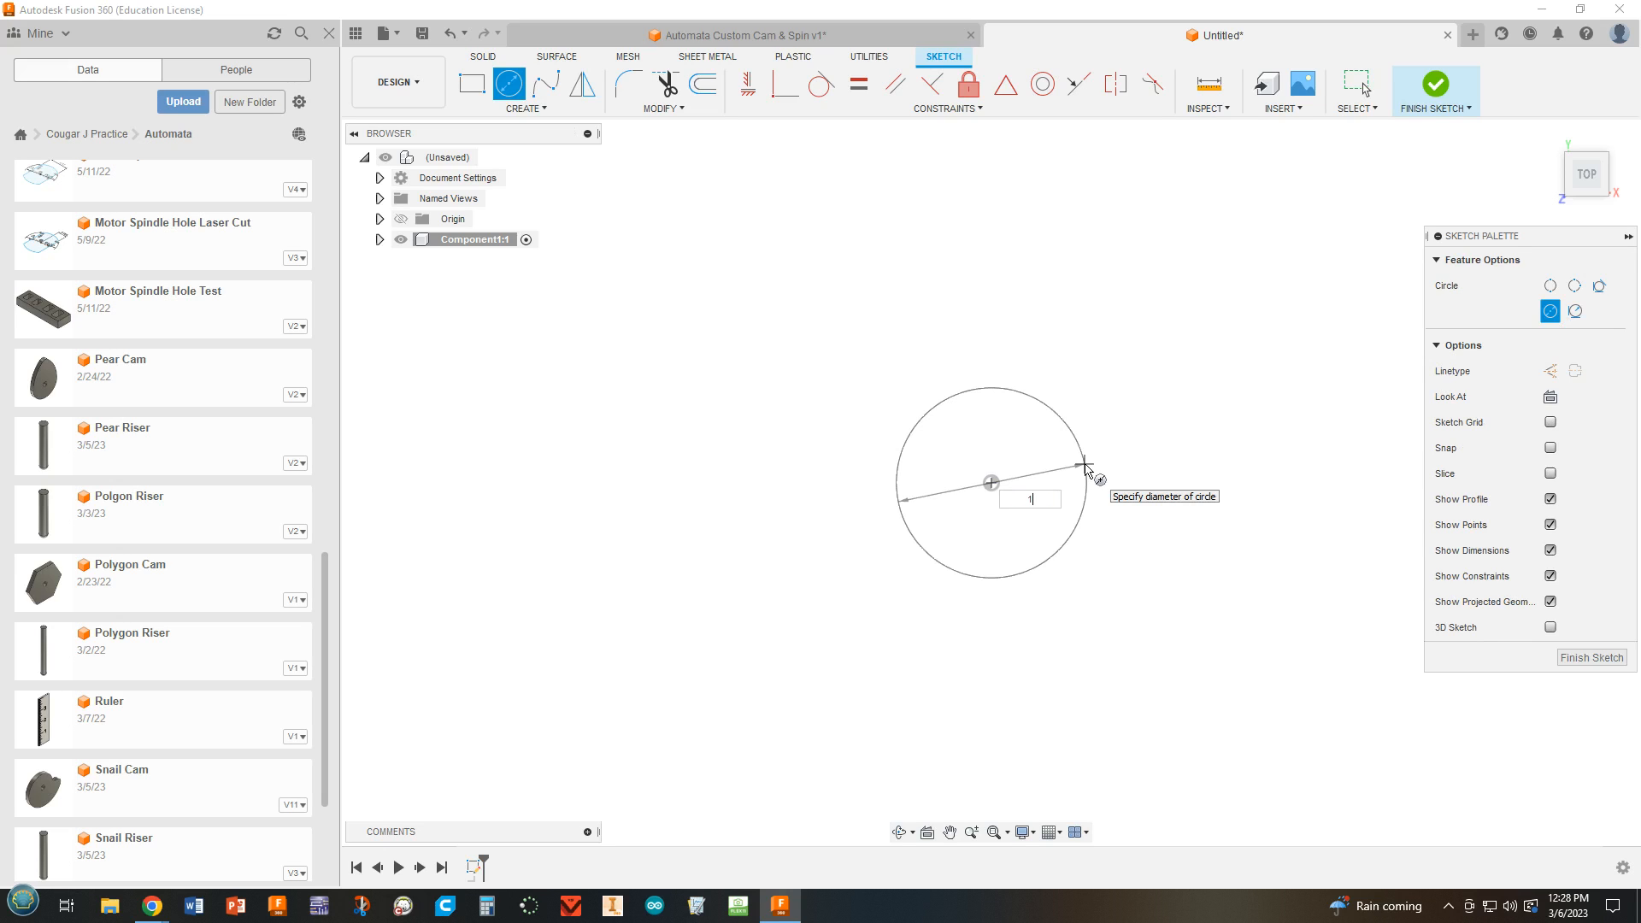
key(Tab)
text(.25)
key(Return)
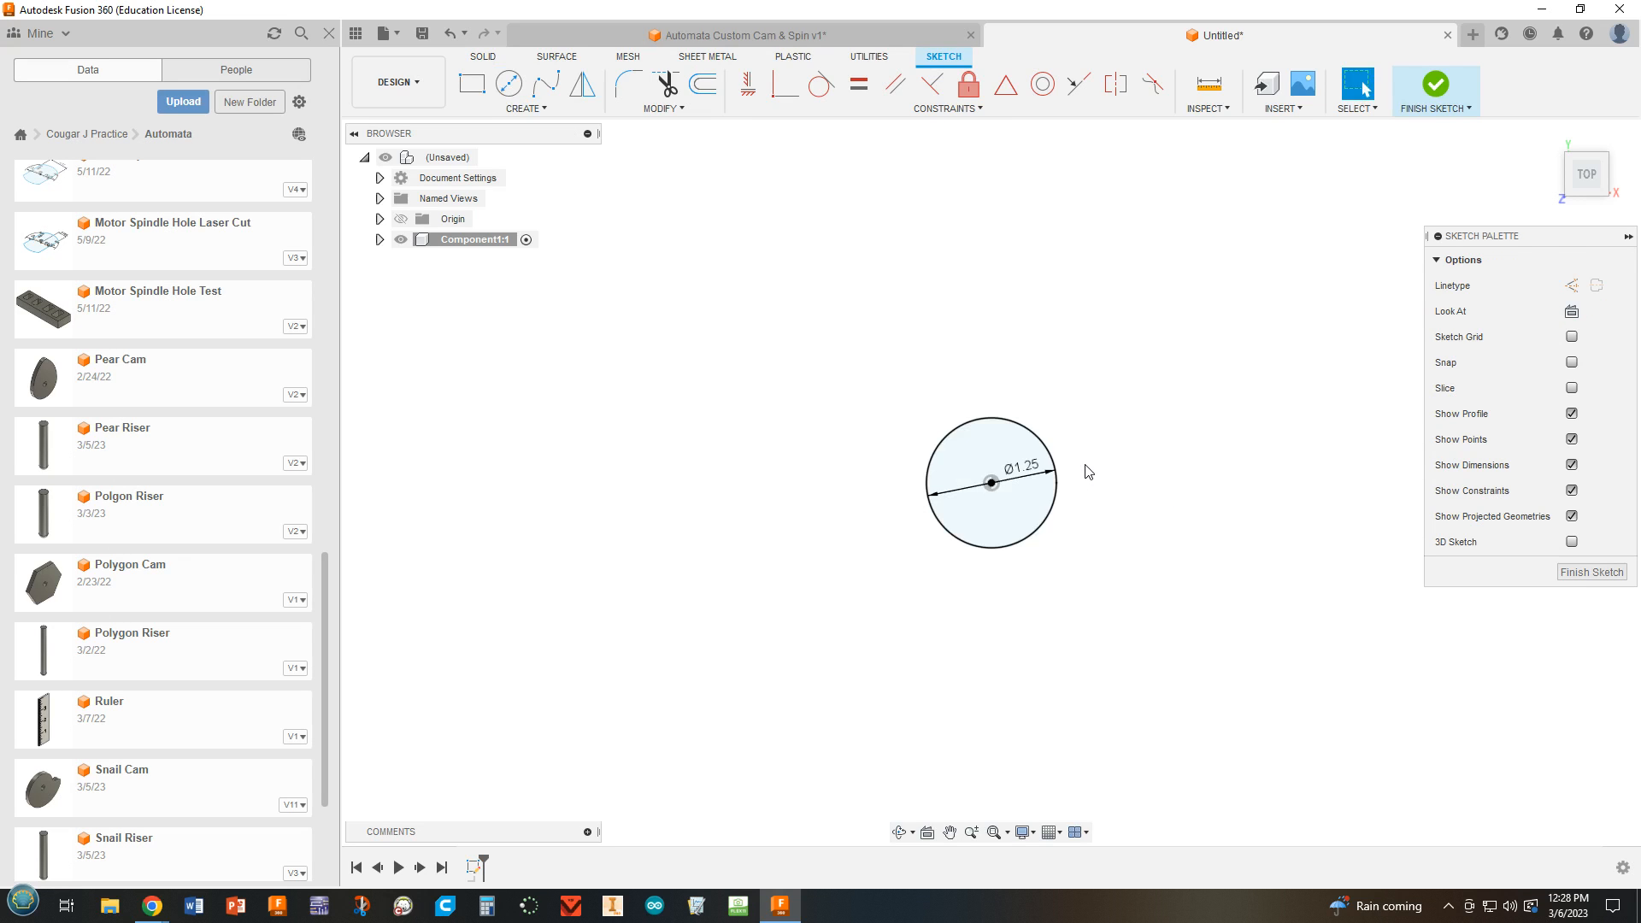
Add a small concentric circle at the centre of the 1.25 in circle and finish the sketch.
click(509, 83)
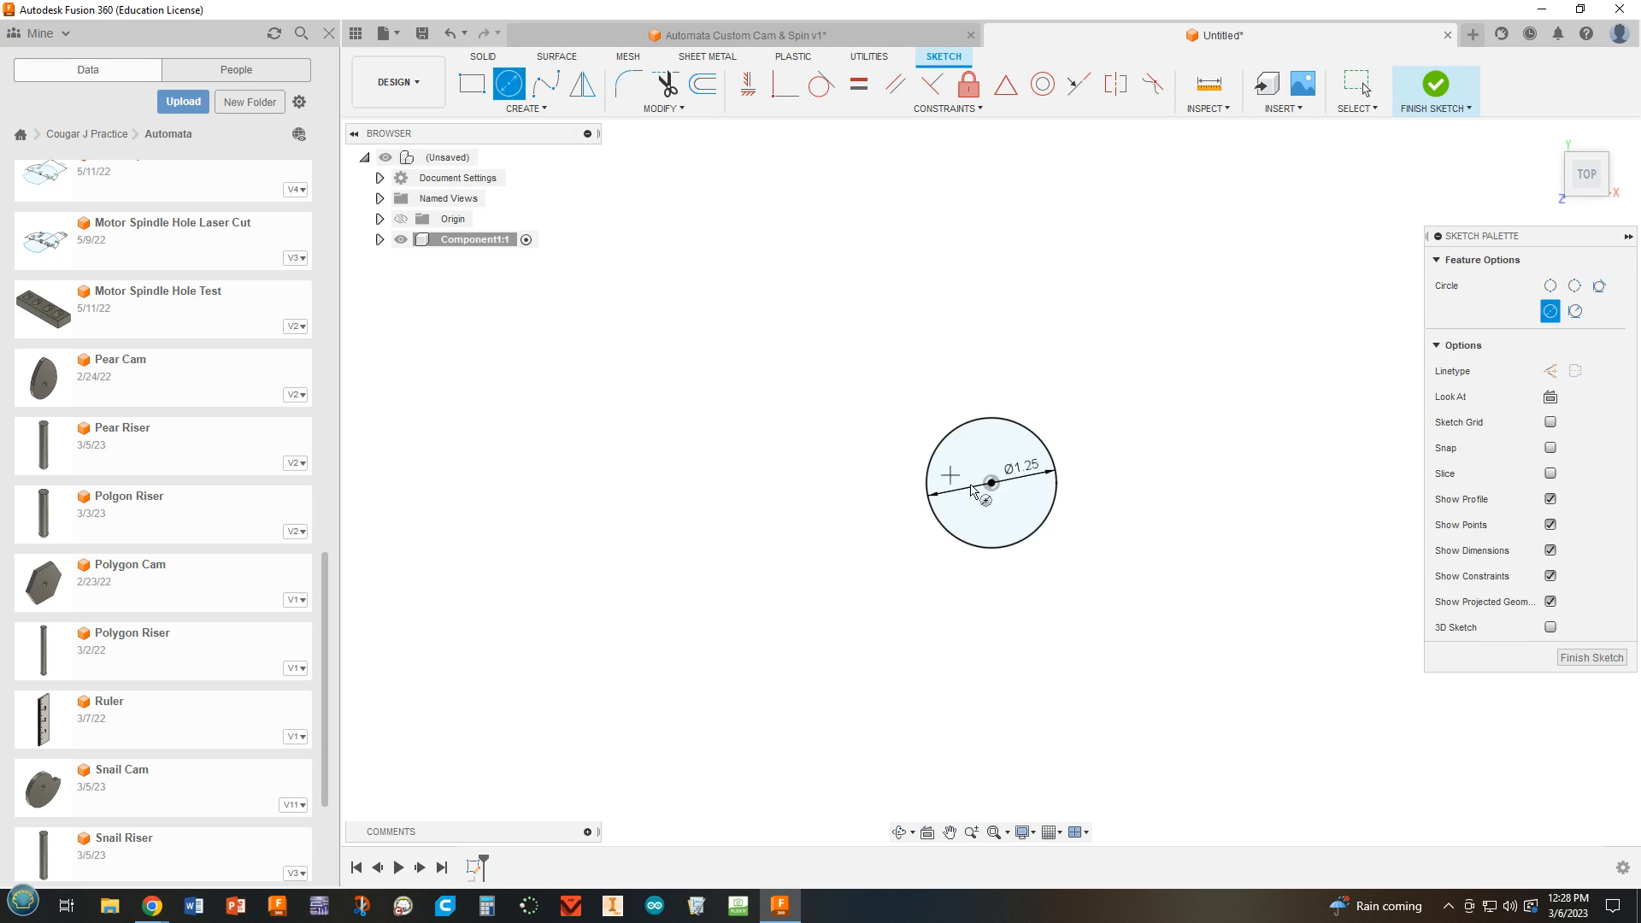
click(992, 484)
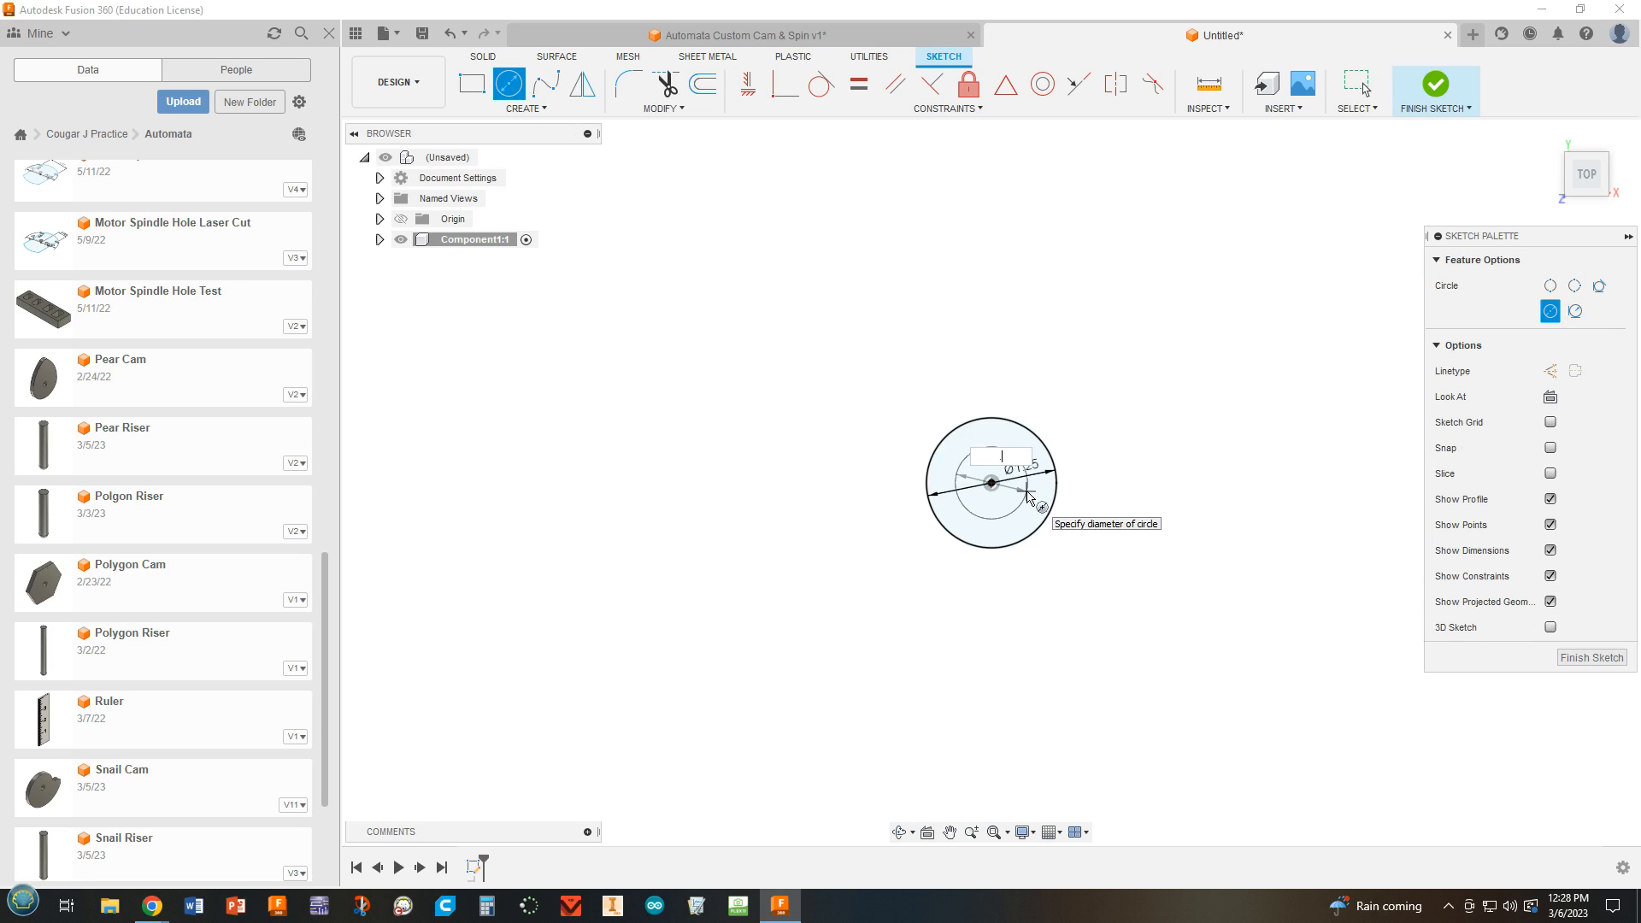
key(Return)
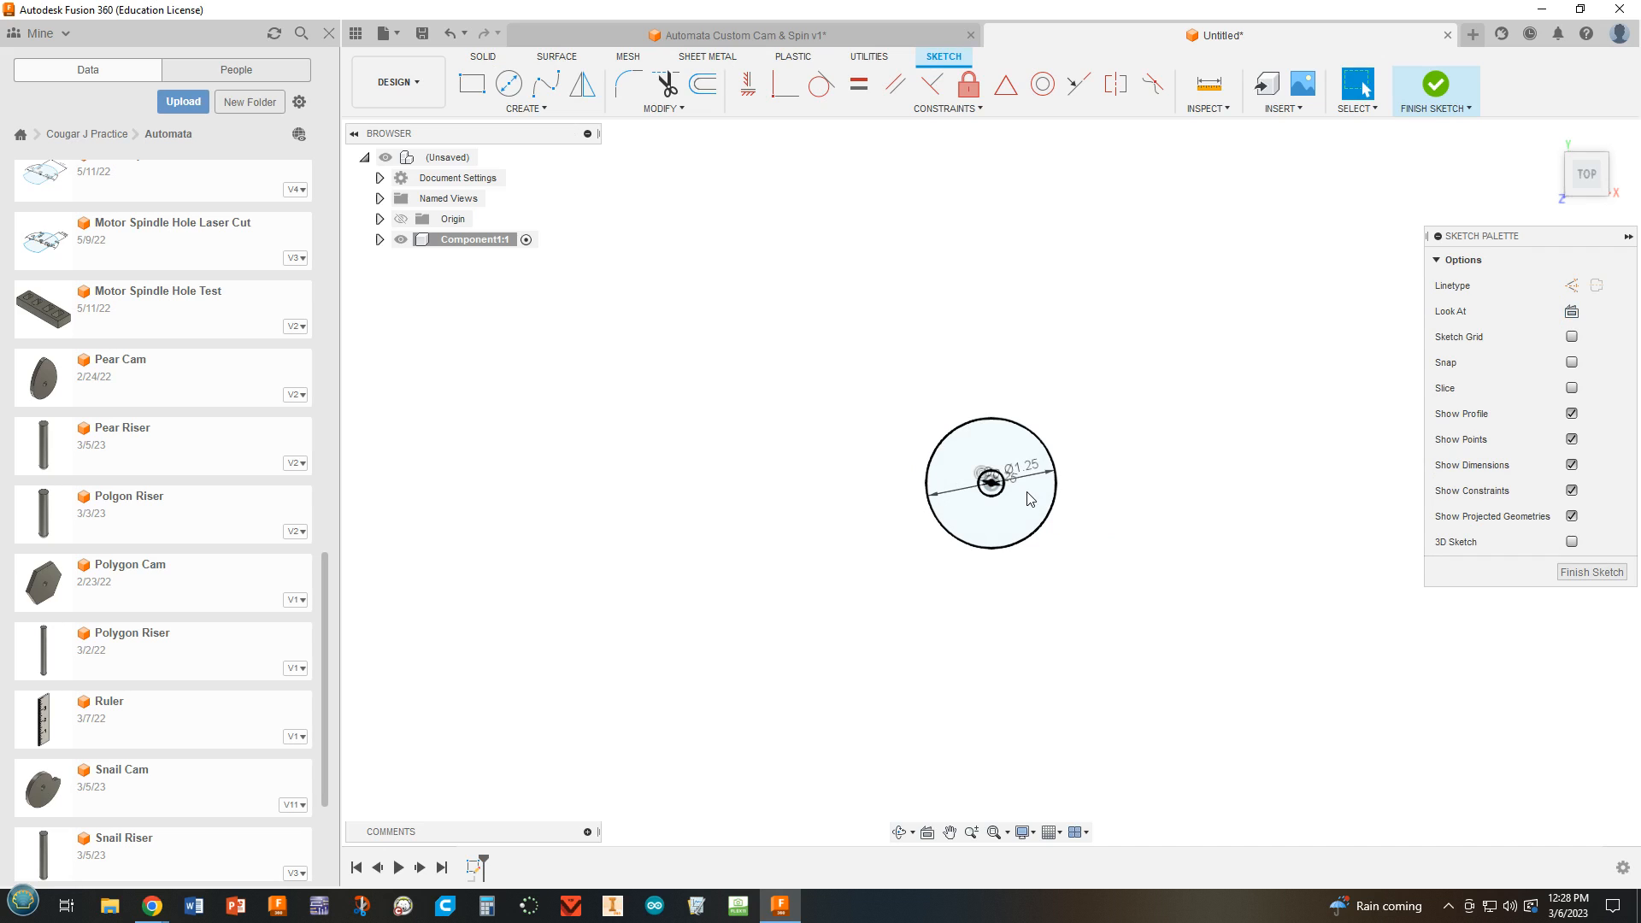
scroll(1053, 447, up, 1)
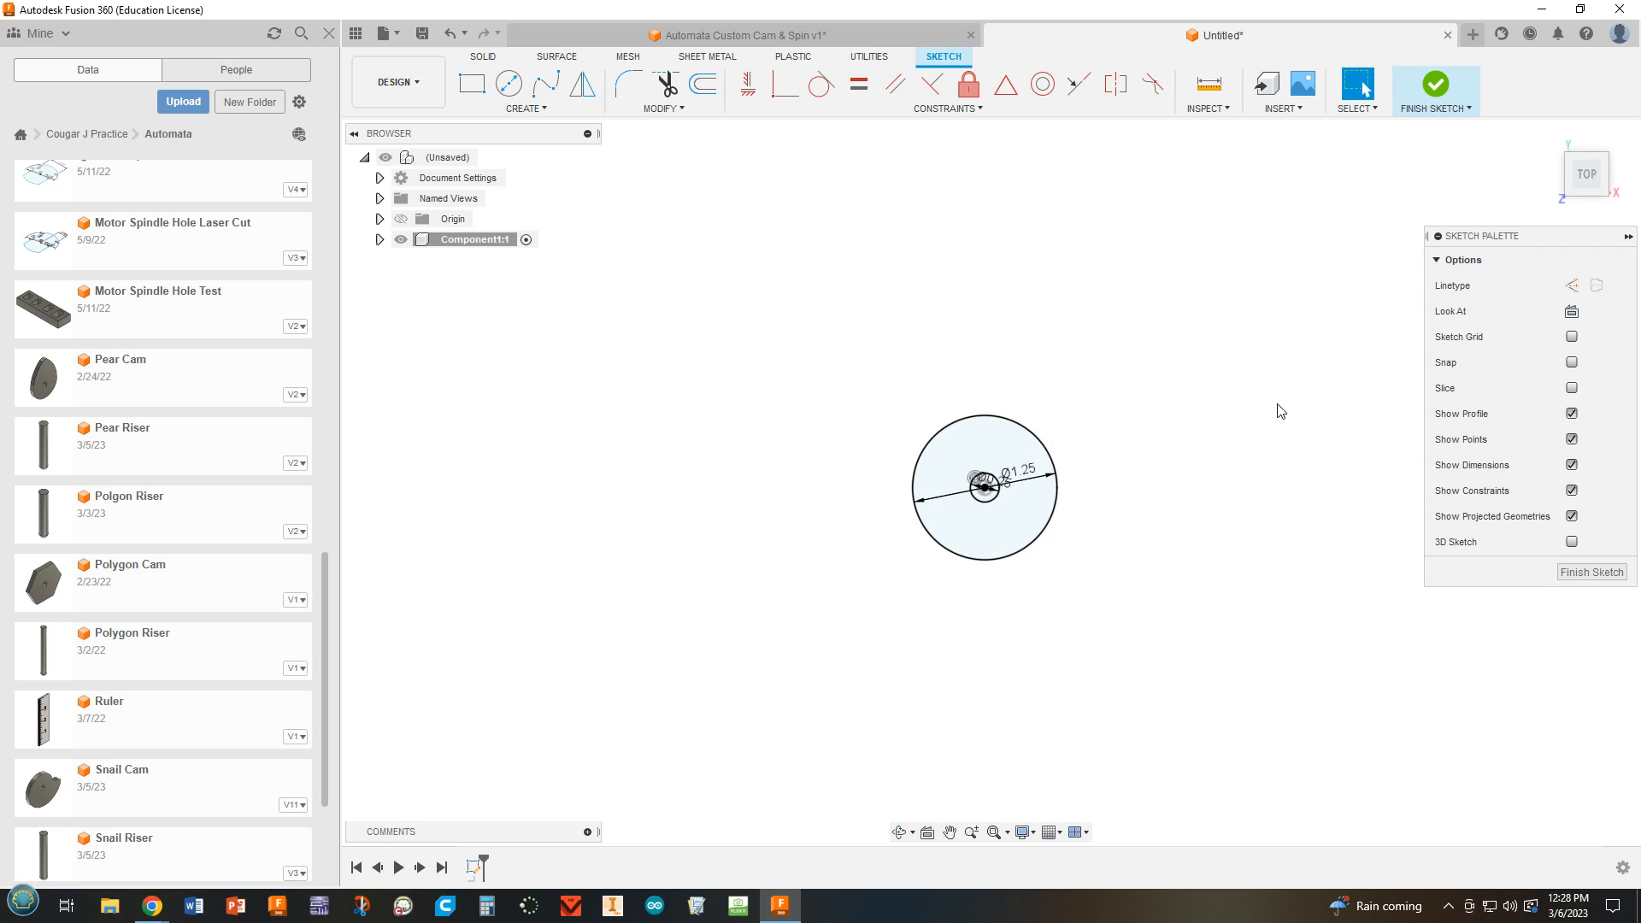
click(1436, 85)
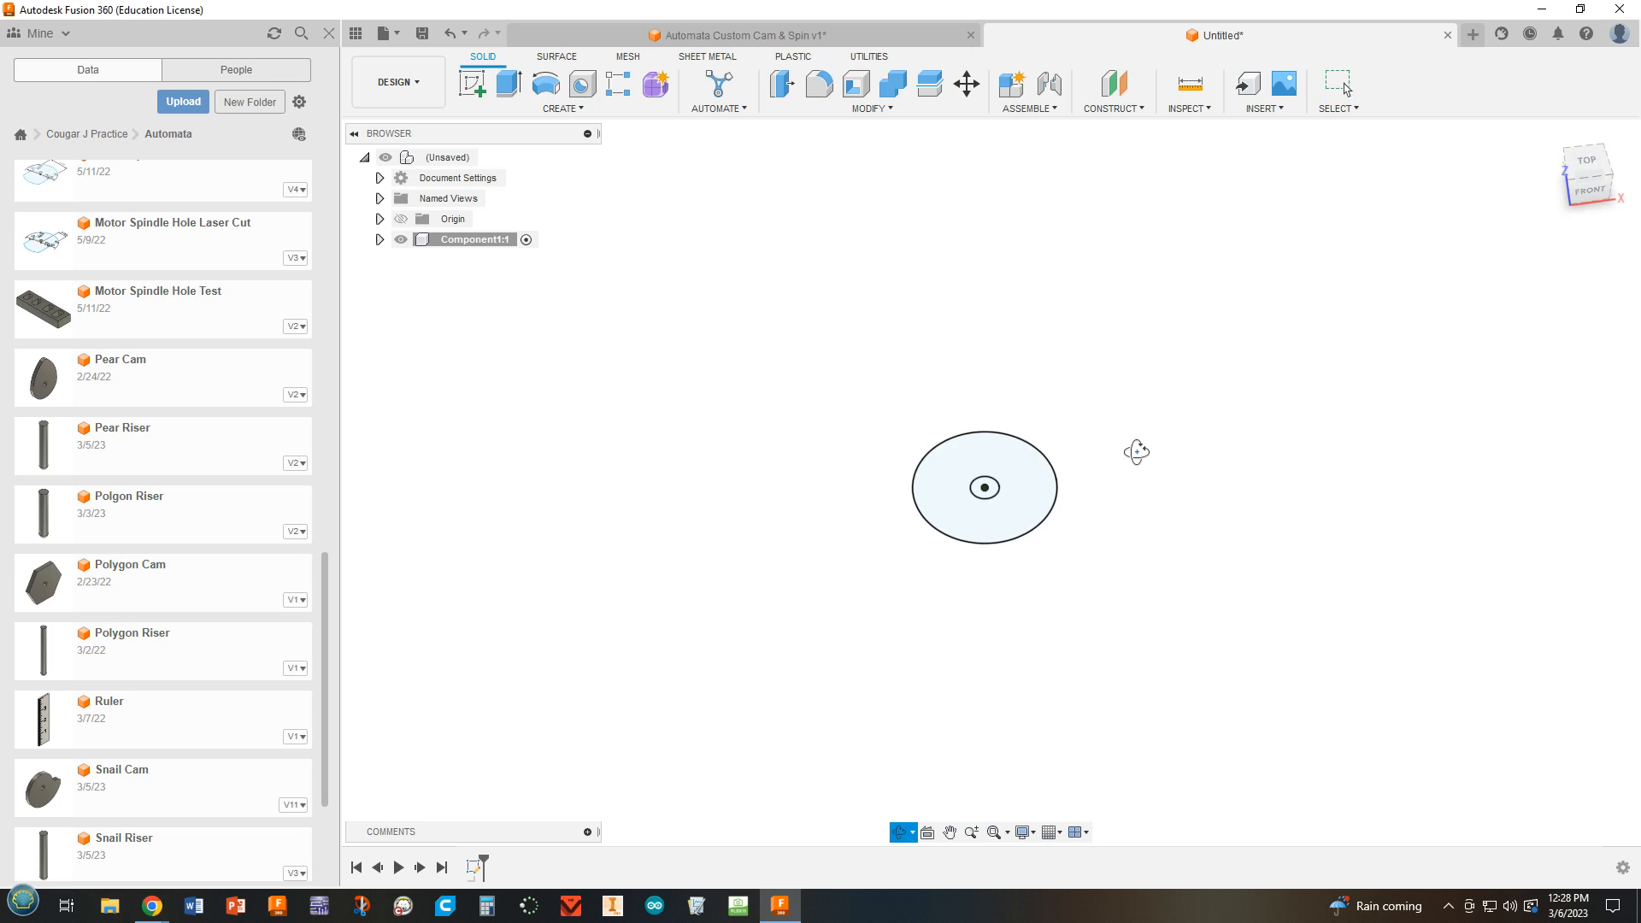
Extrude the ring between the two circles 0.25 in upward as a new body.
click(508, 84)
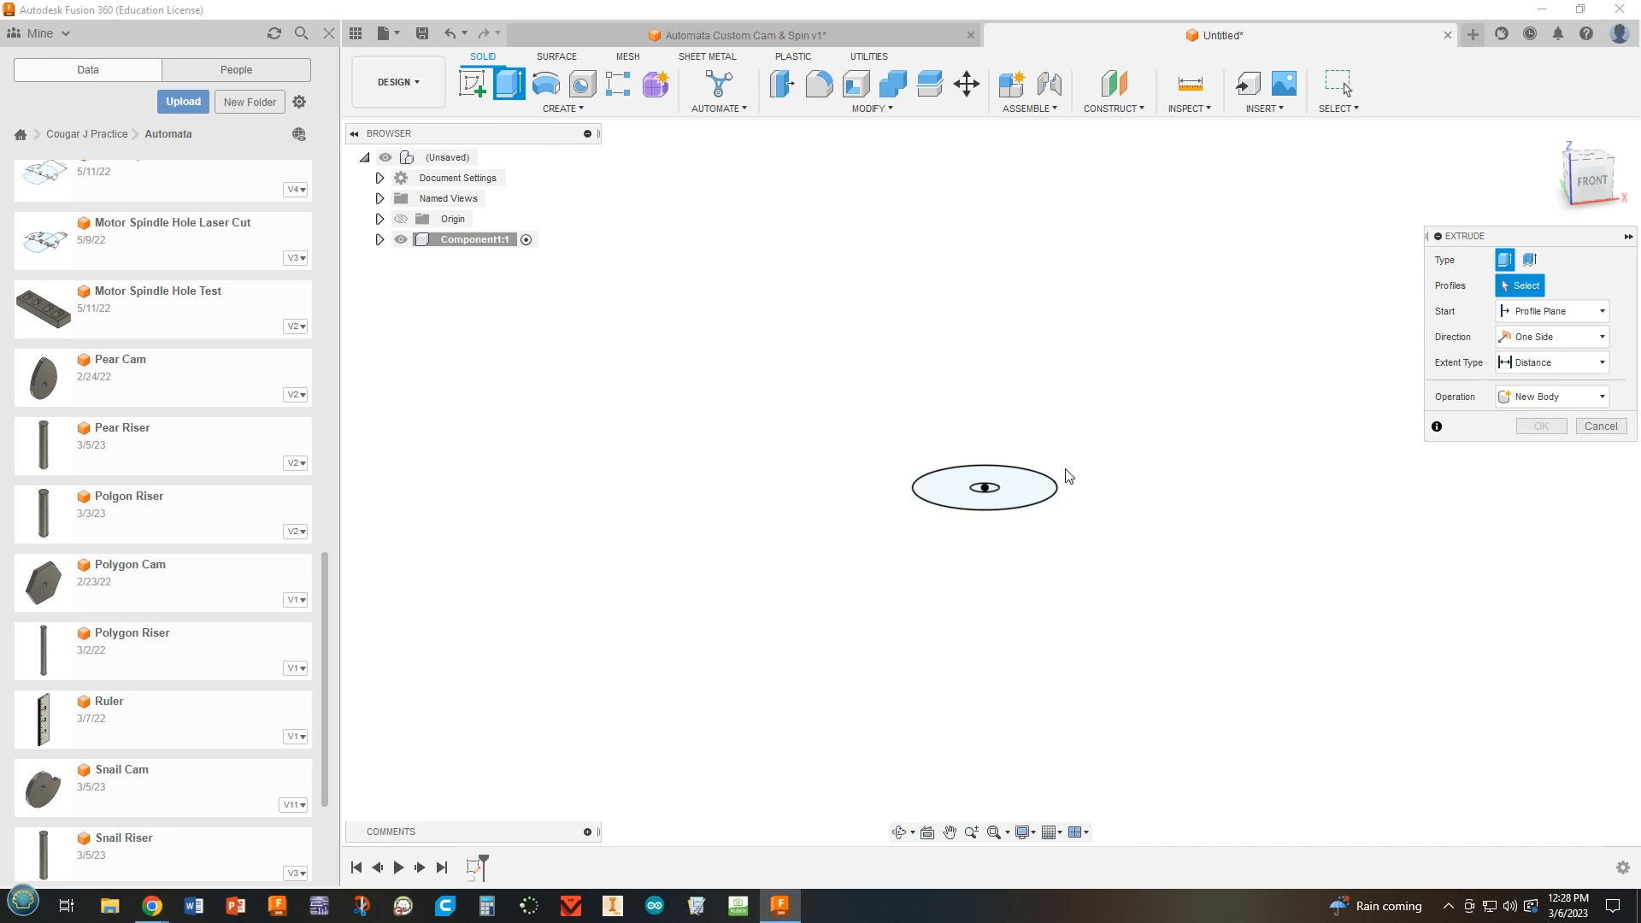
click(1029, 489)
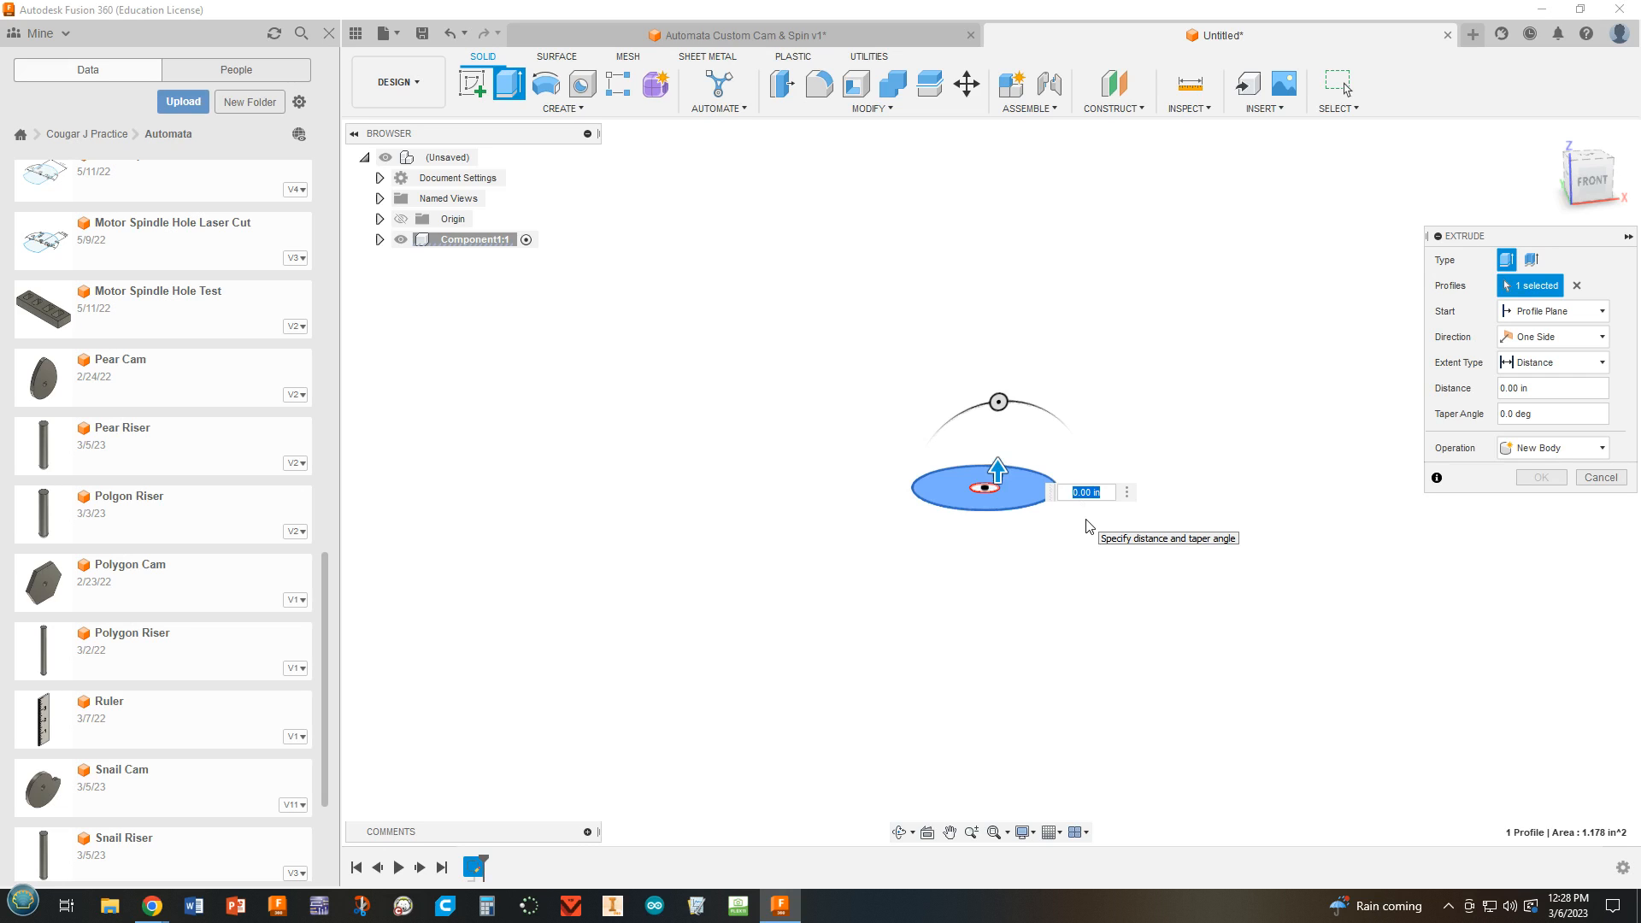
text(.25)
key(Return)
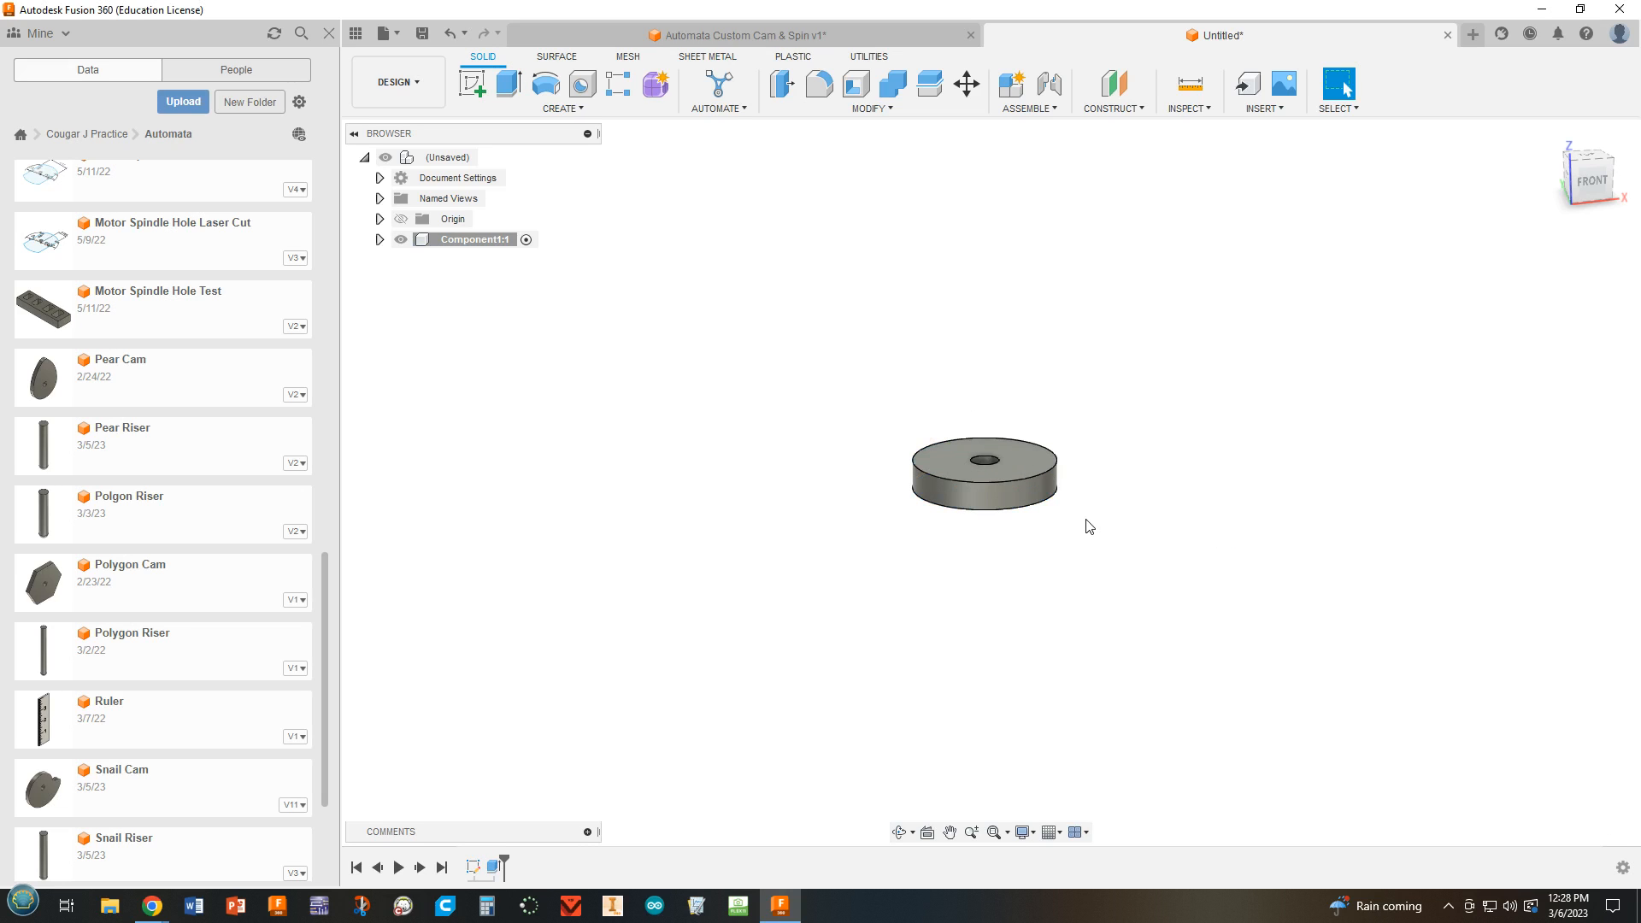
Redisplay the disc's sketch and extrude its inner circle 3.60 in upward as a post joined to the disc.
click(380, 240)
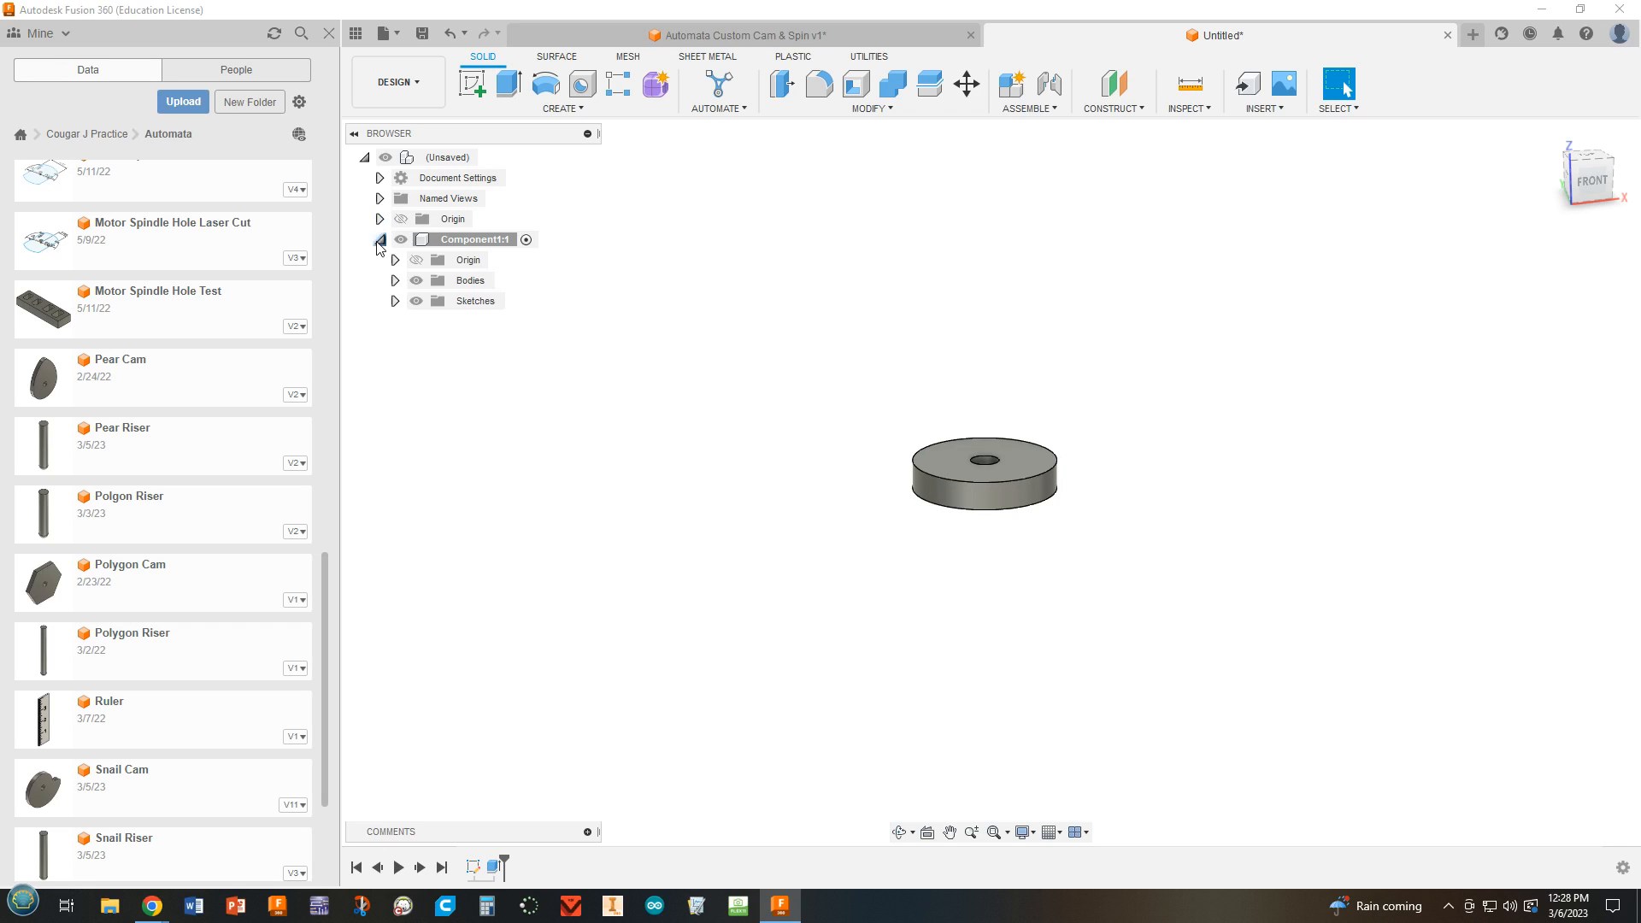
click(394, 302)
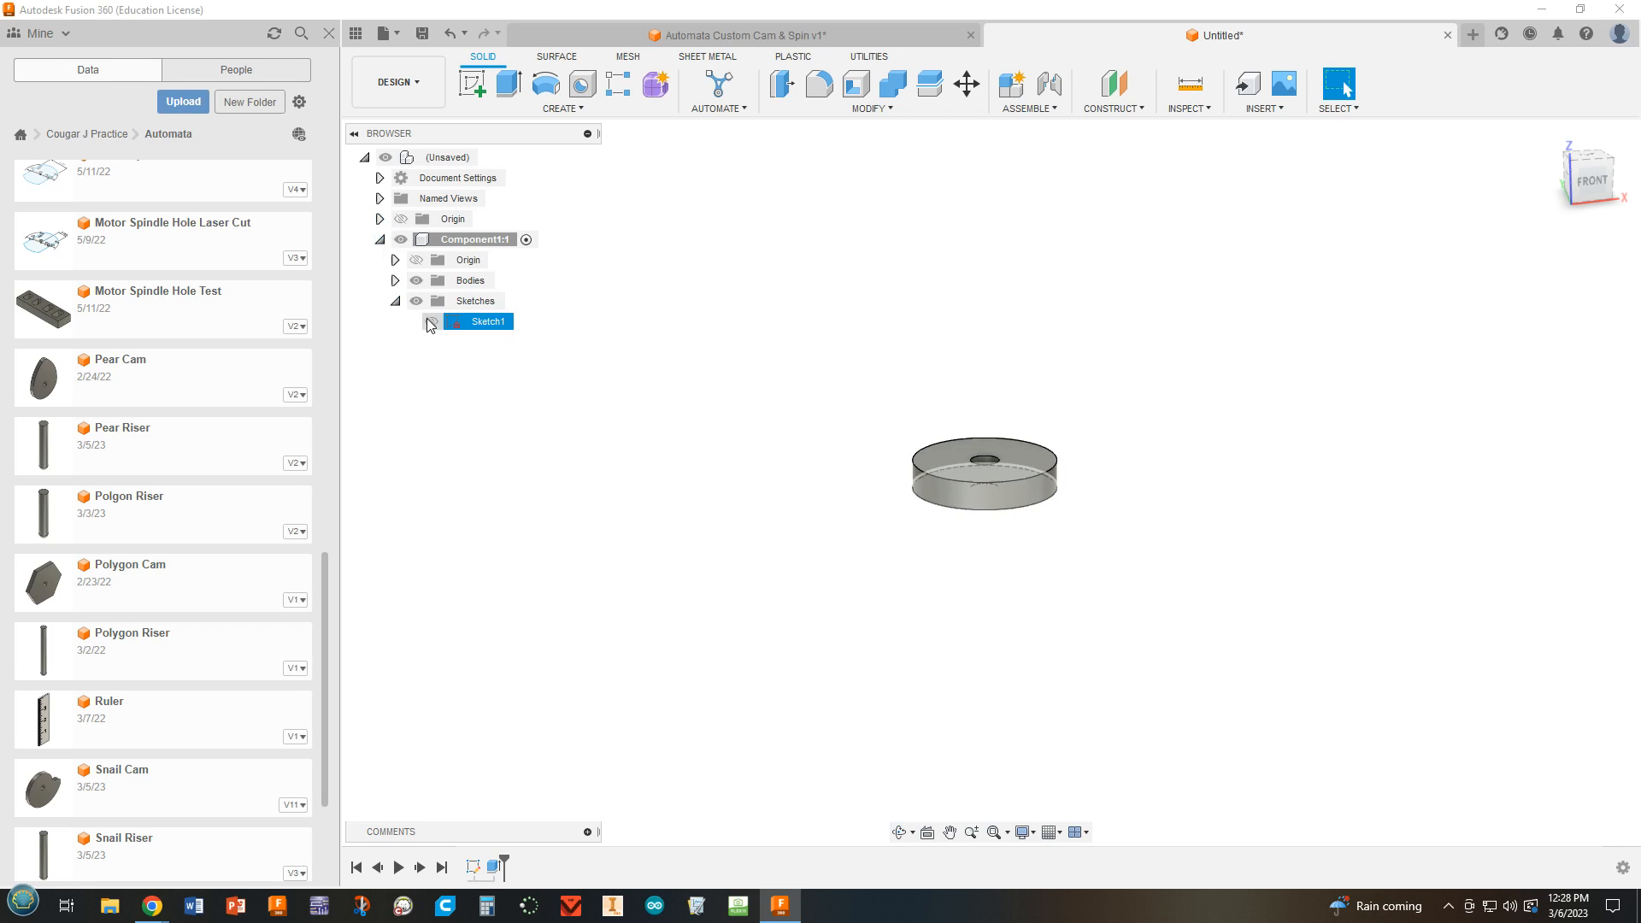
shift+middle_drag(1269, 372, 1272, 472)
click(509, 83)
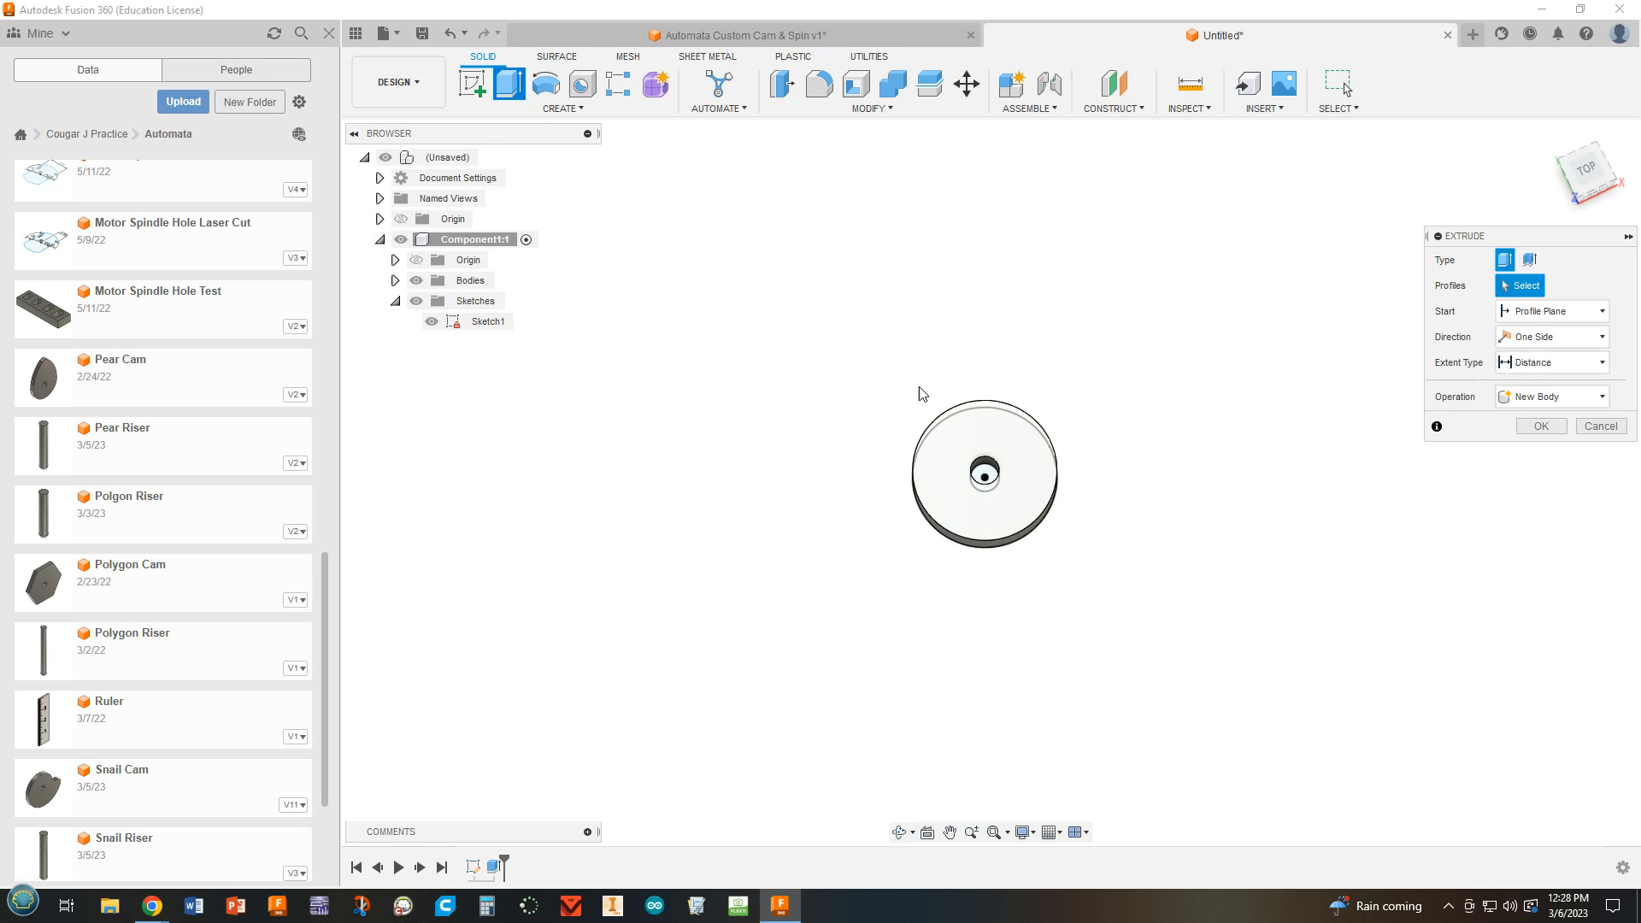
click(986, 476)
shift+middle_drag(1244, 499, 1234, 458)
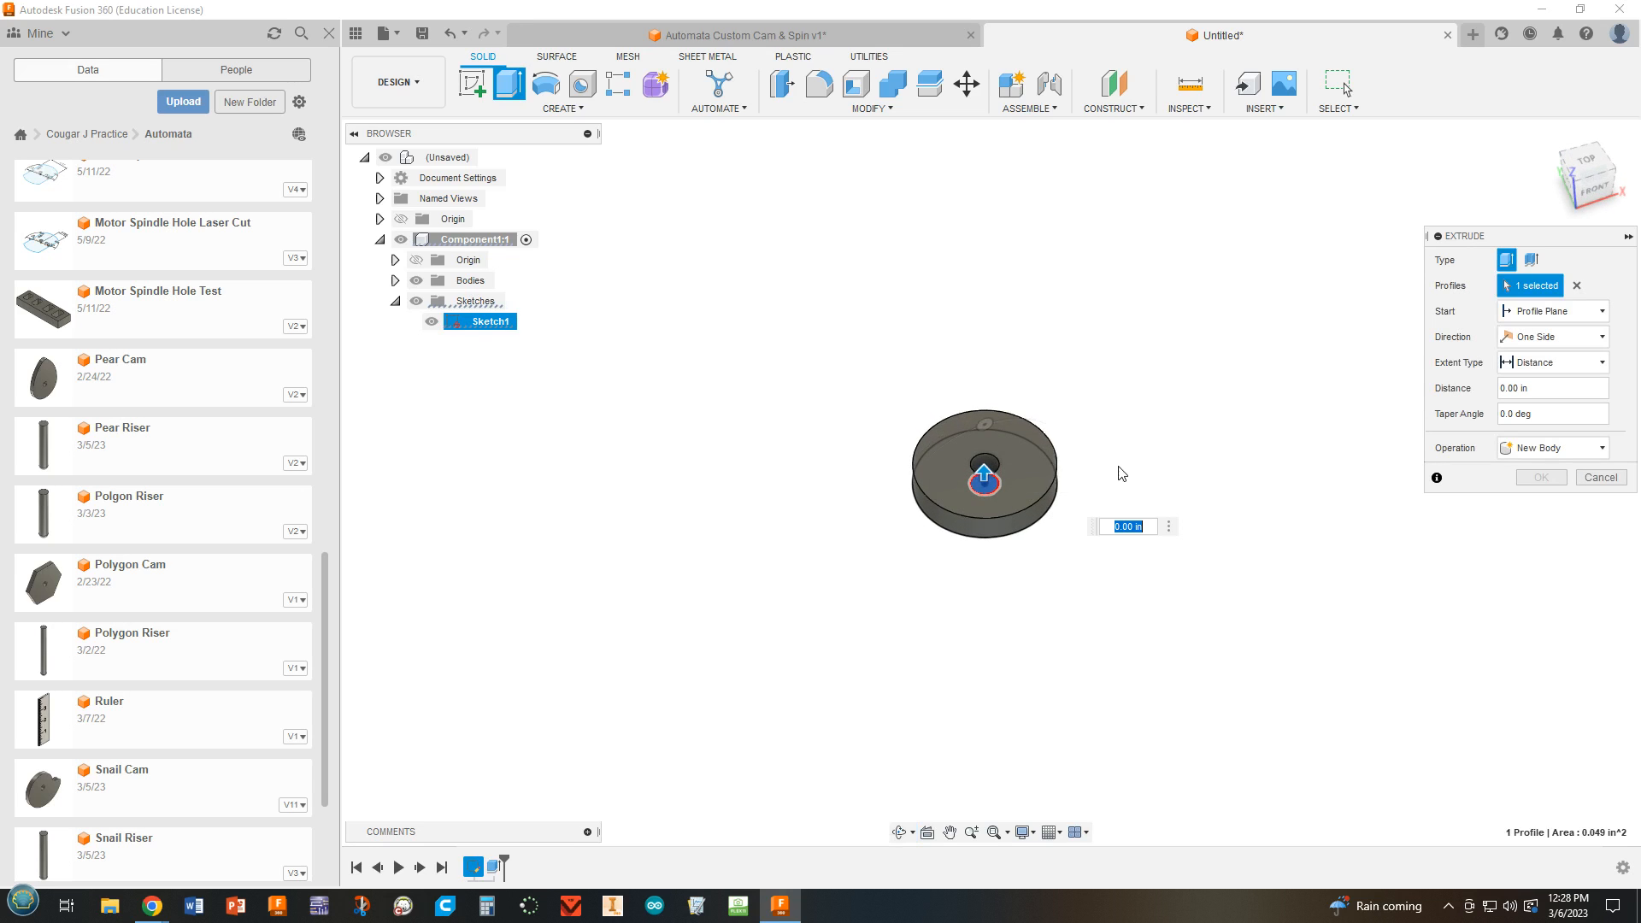
drag(985, 476, 985, 175)
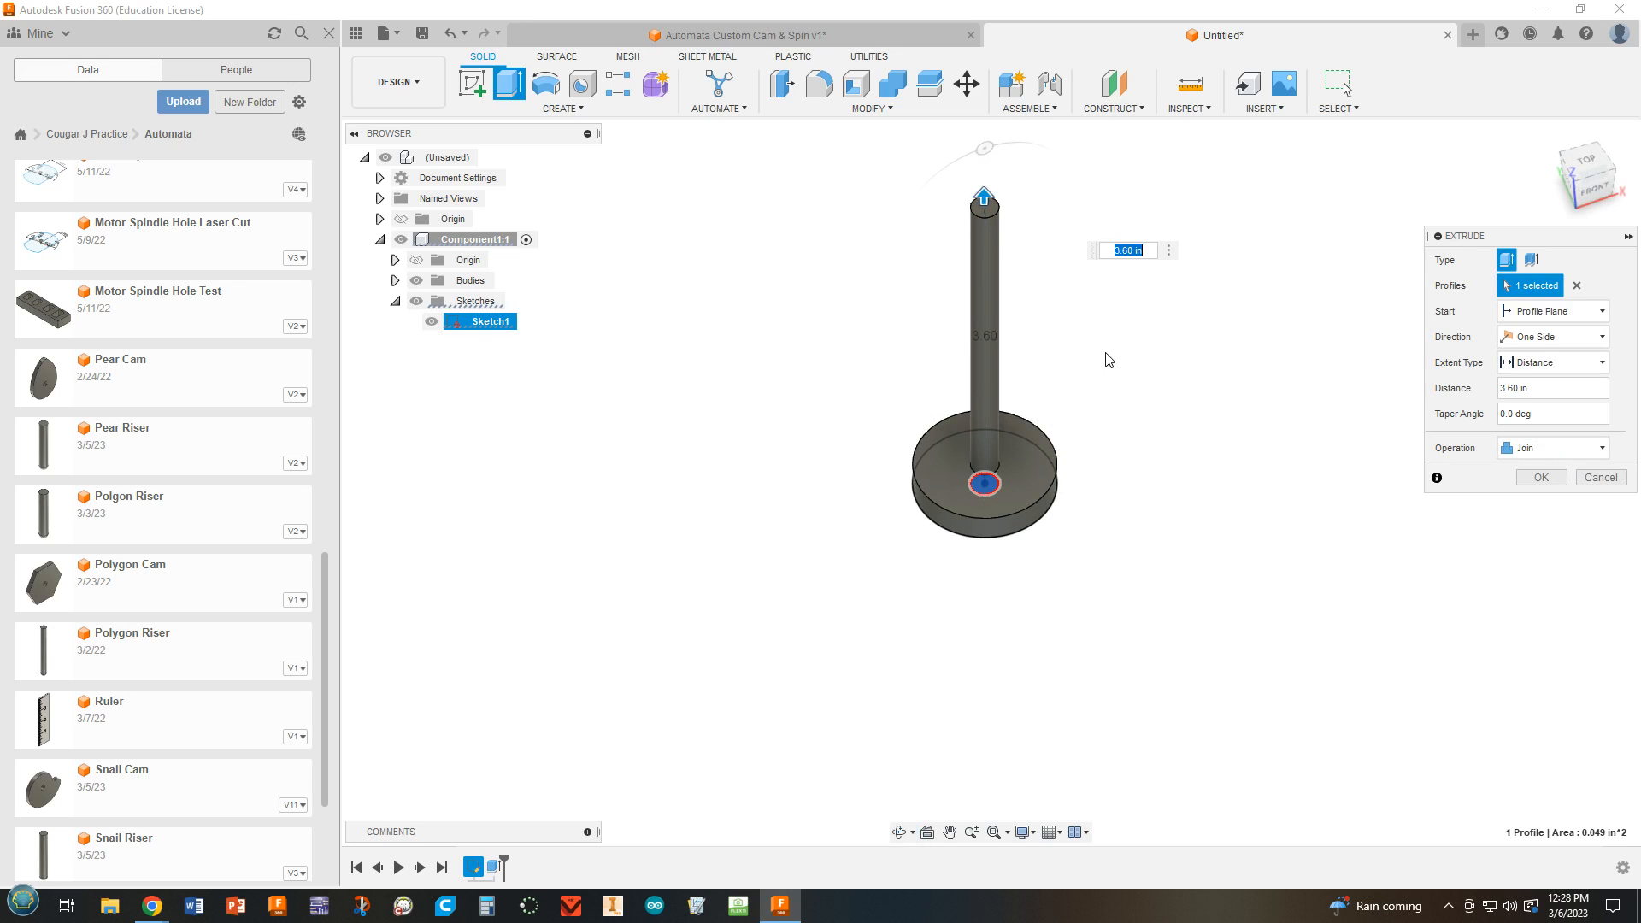
shift+middle_drag(1096, 362, 1103, 323)
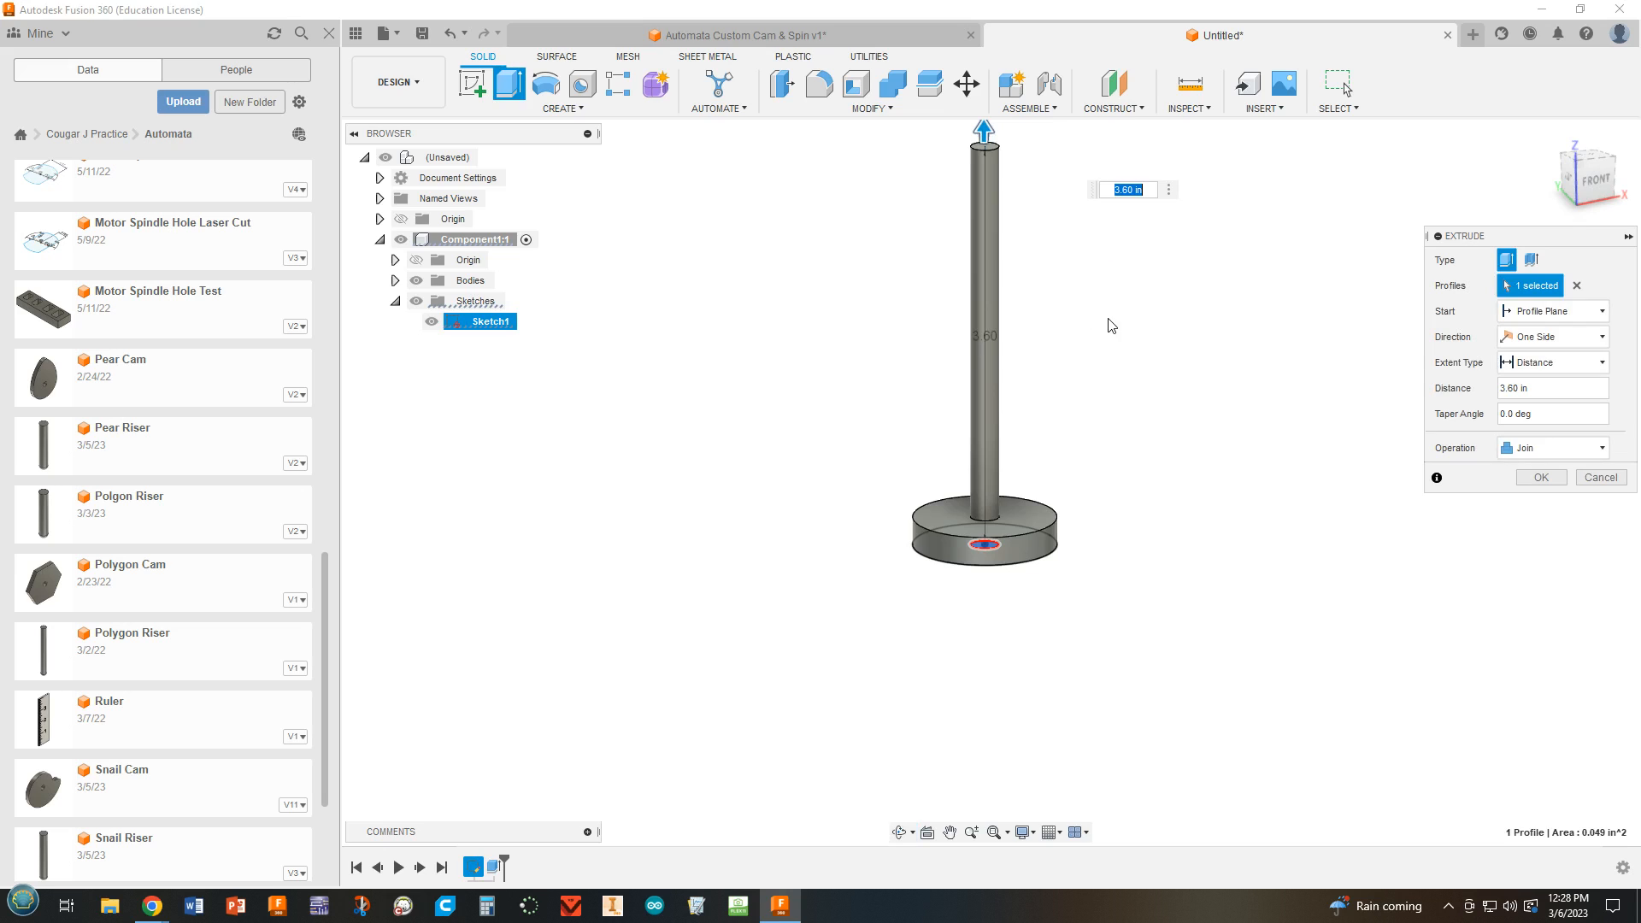
key(Return)
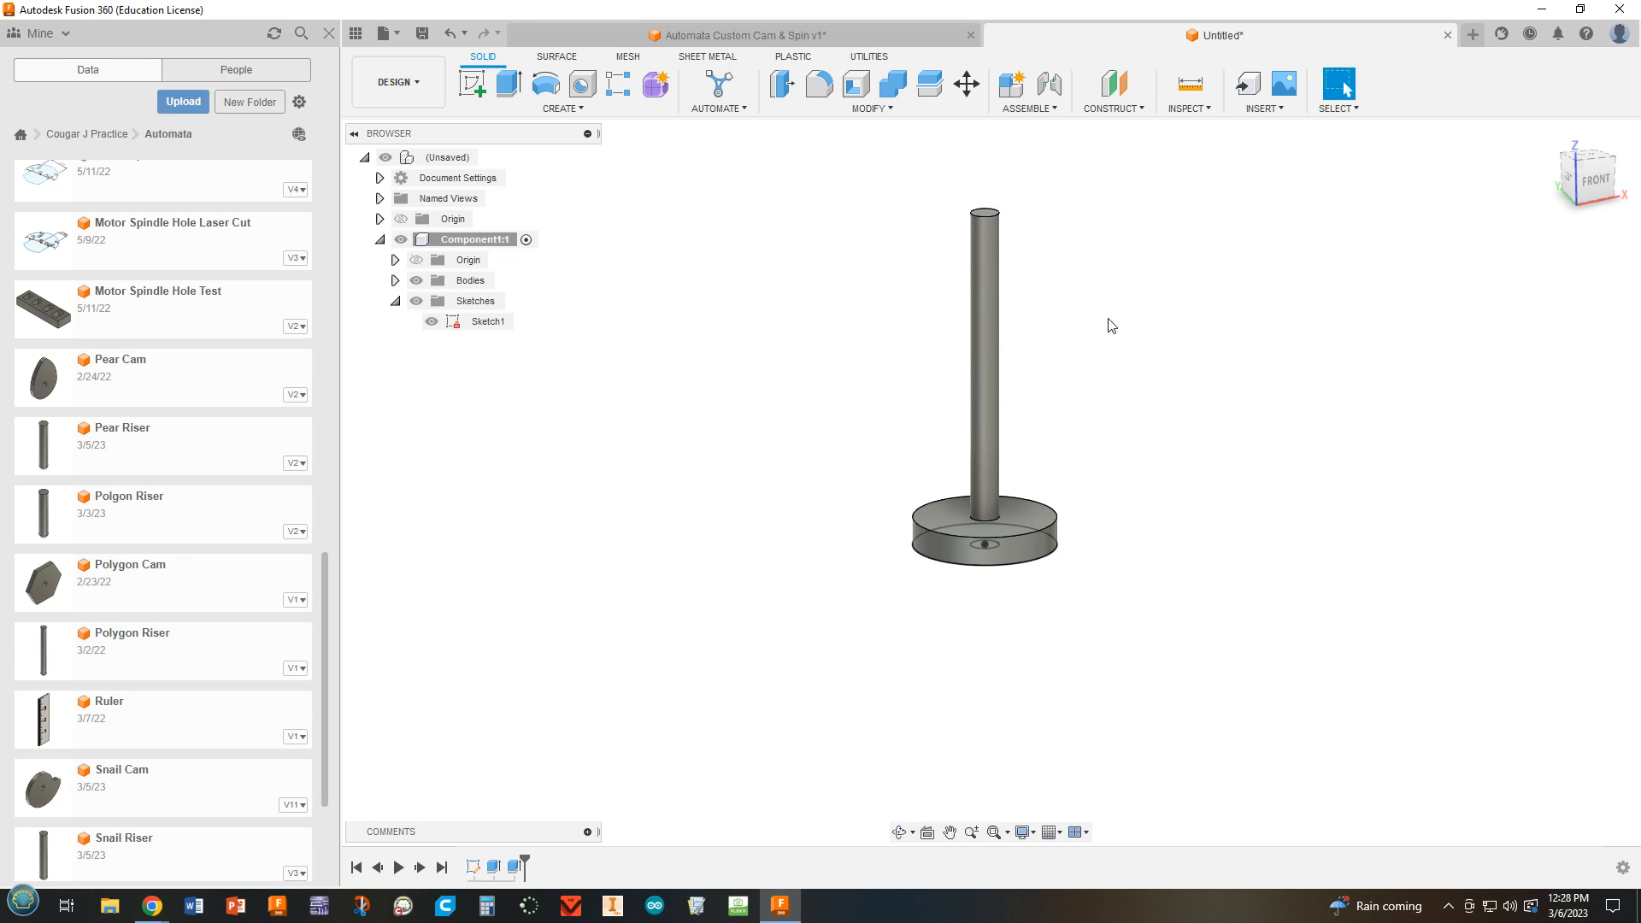
Sketch a narrow center rectangle, about 1.9 in by 0.1 in, on the post's top face, centred on the post, and finish the sketch.
middle_drag(1154, 403, 1150, 562)
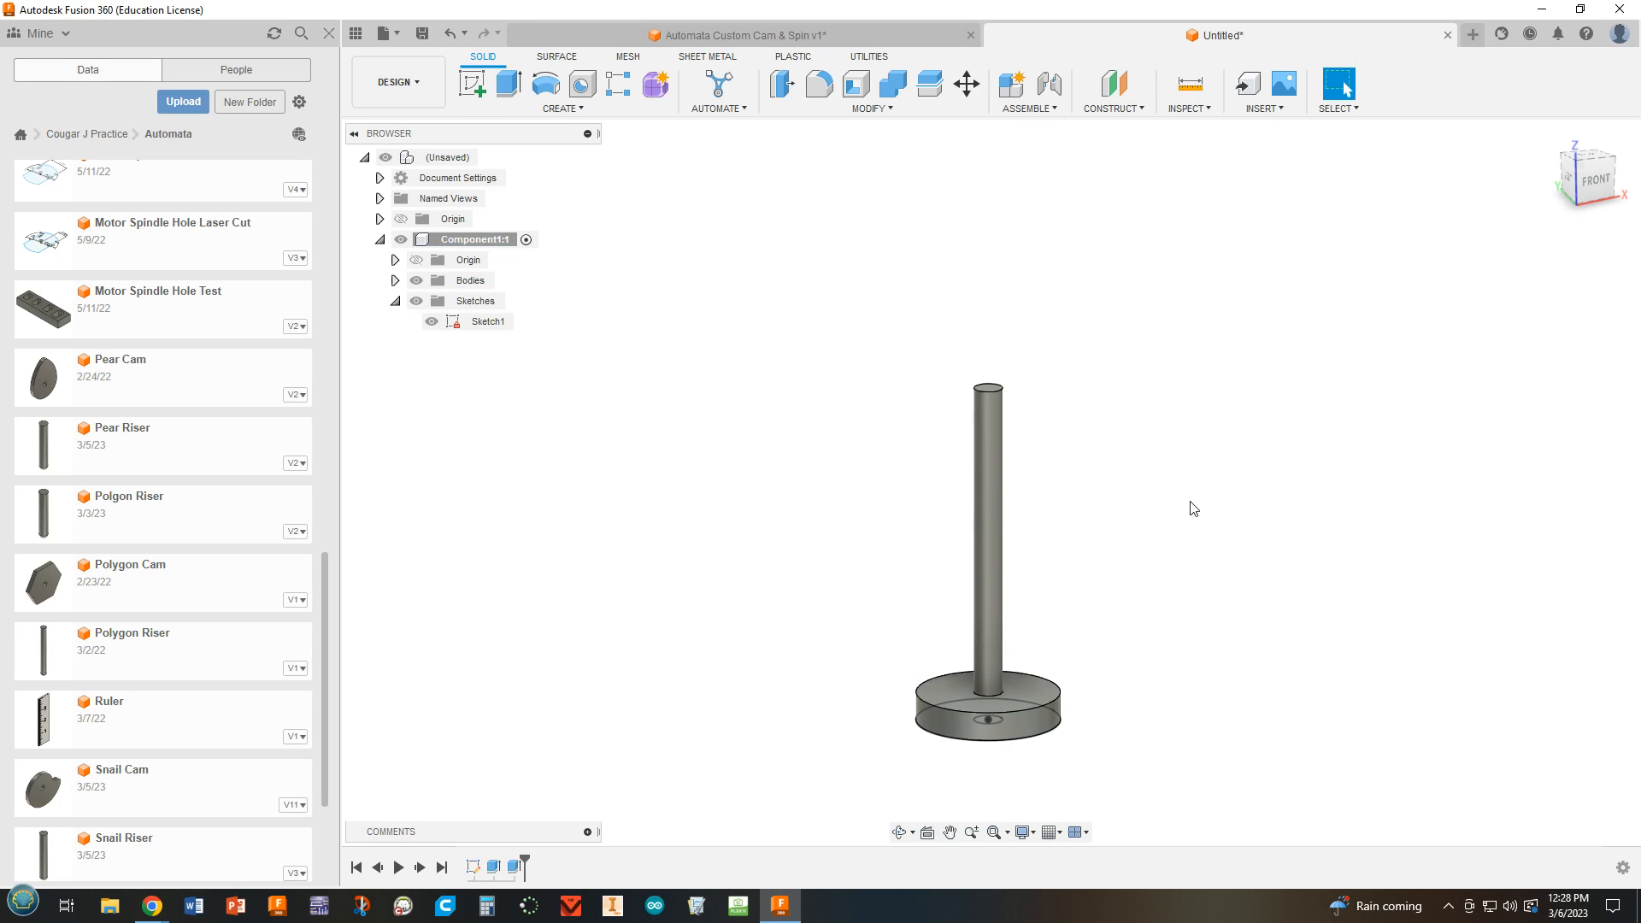
click(471, 85)
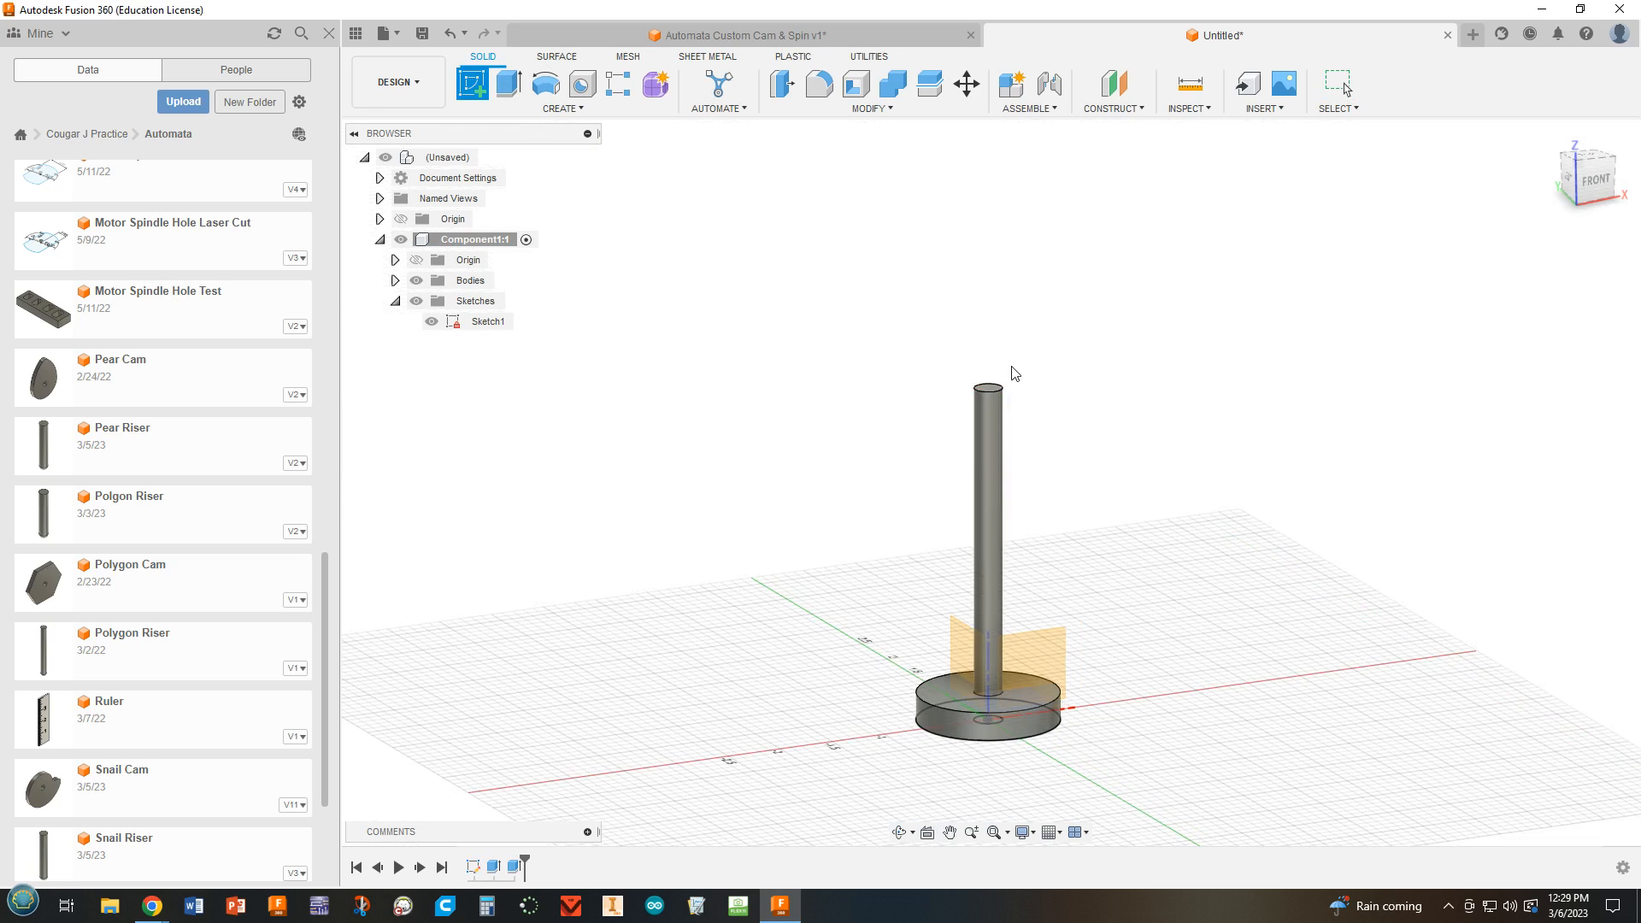
shift+middle_drag(1134, 373, 1124, 458)
scroll(989, 453, up, 4)
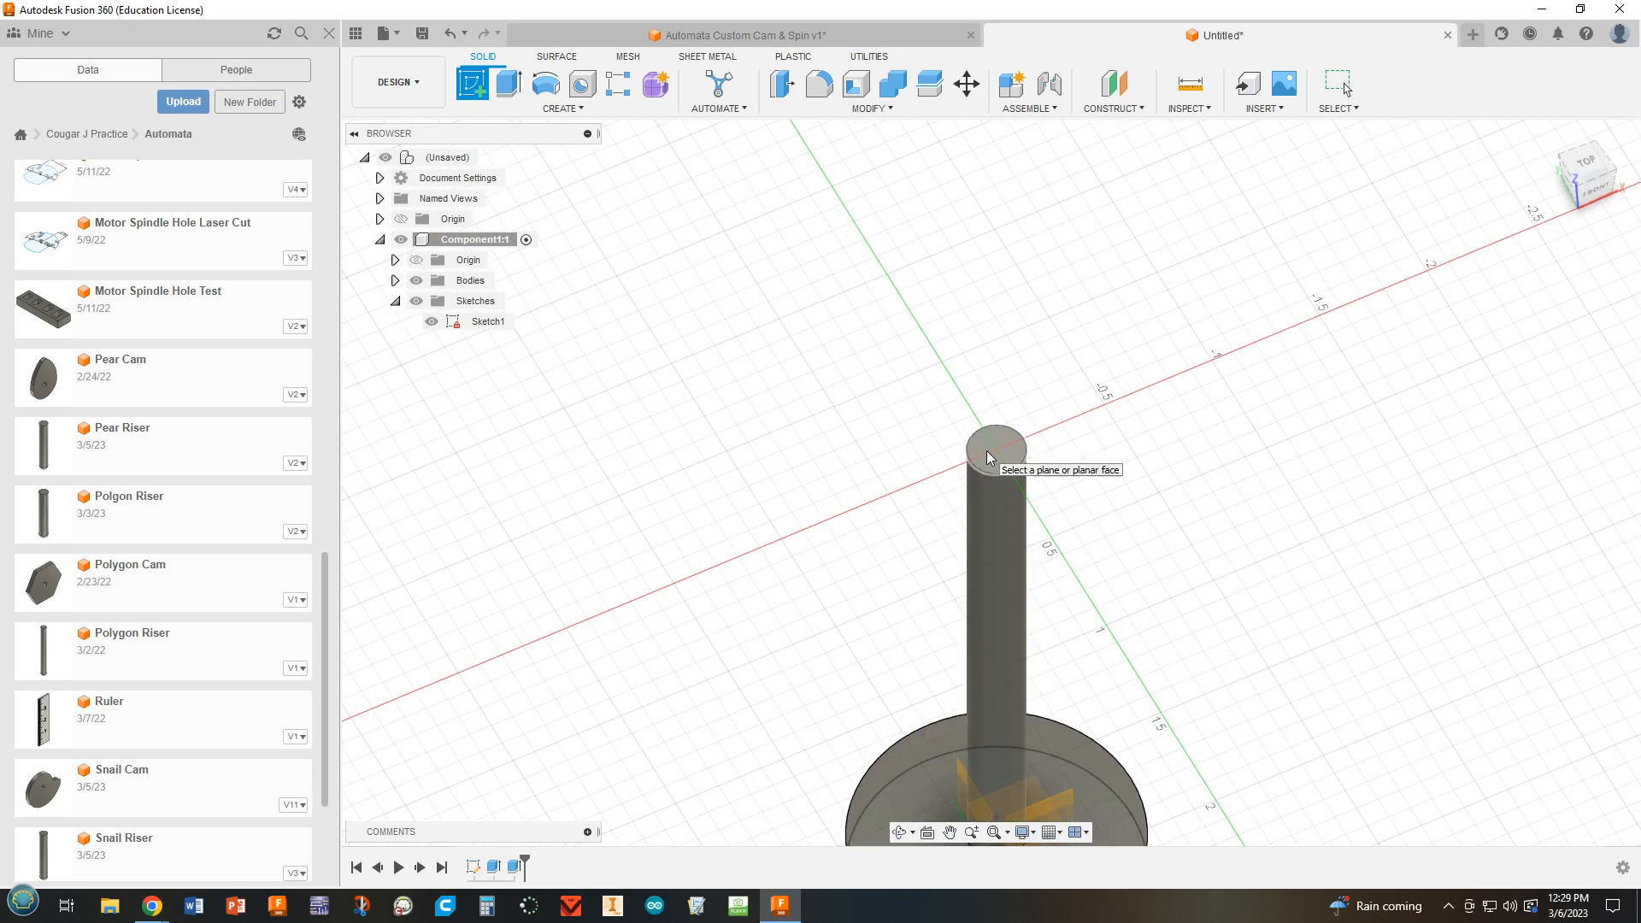
click(989, 452)
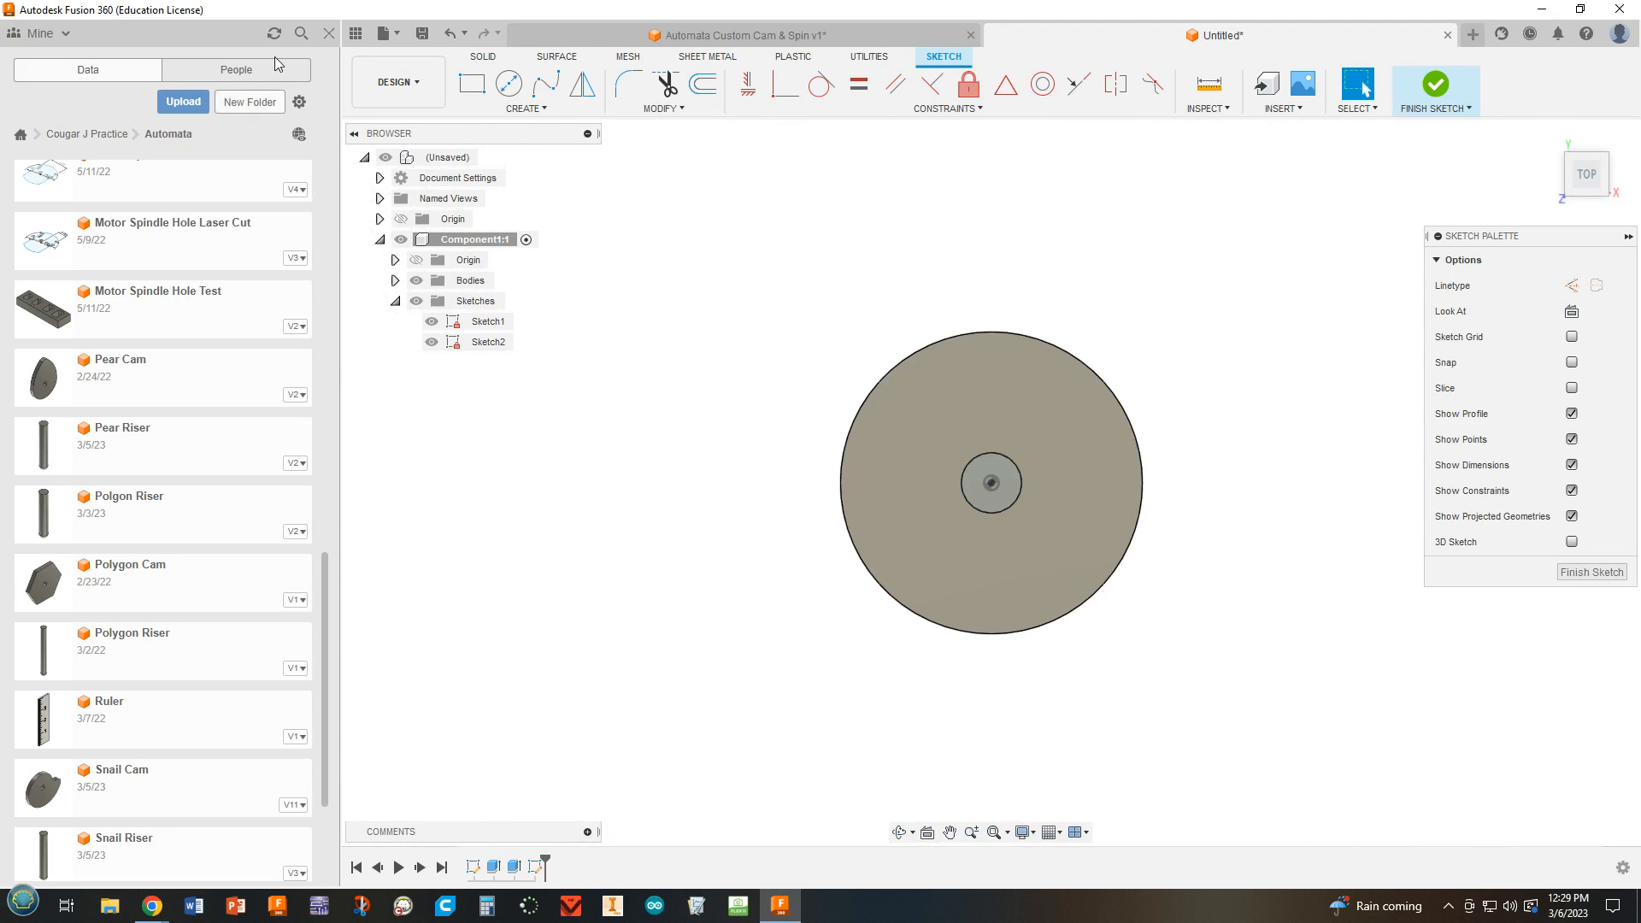
click(524, 108)
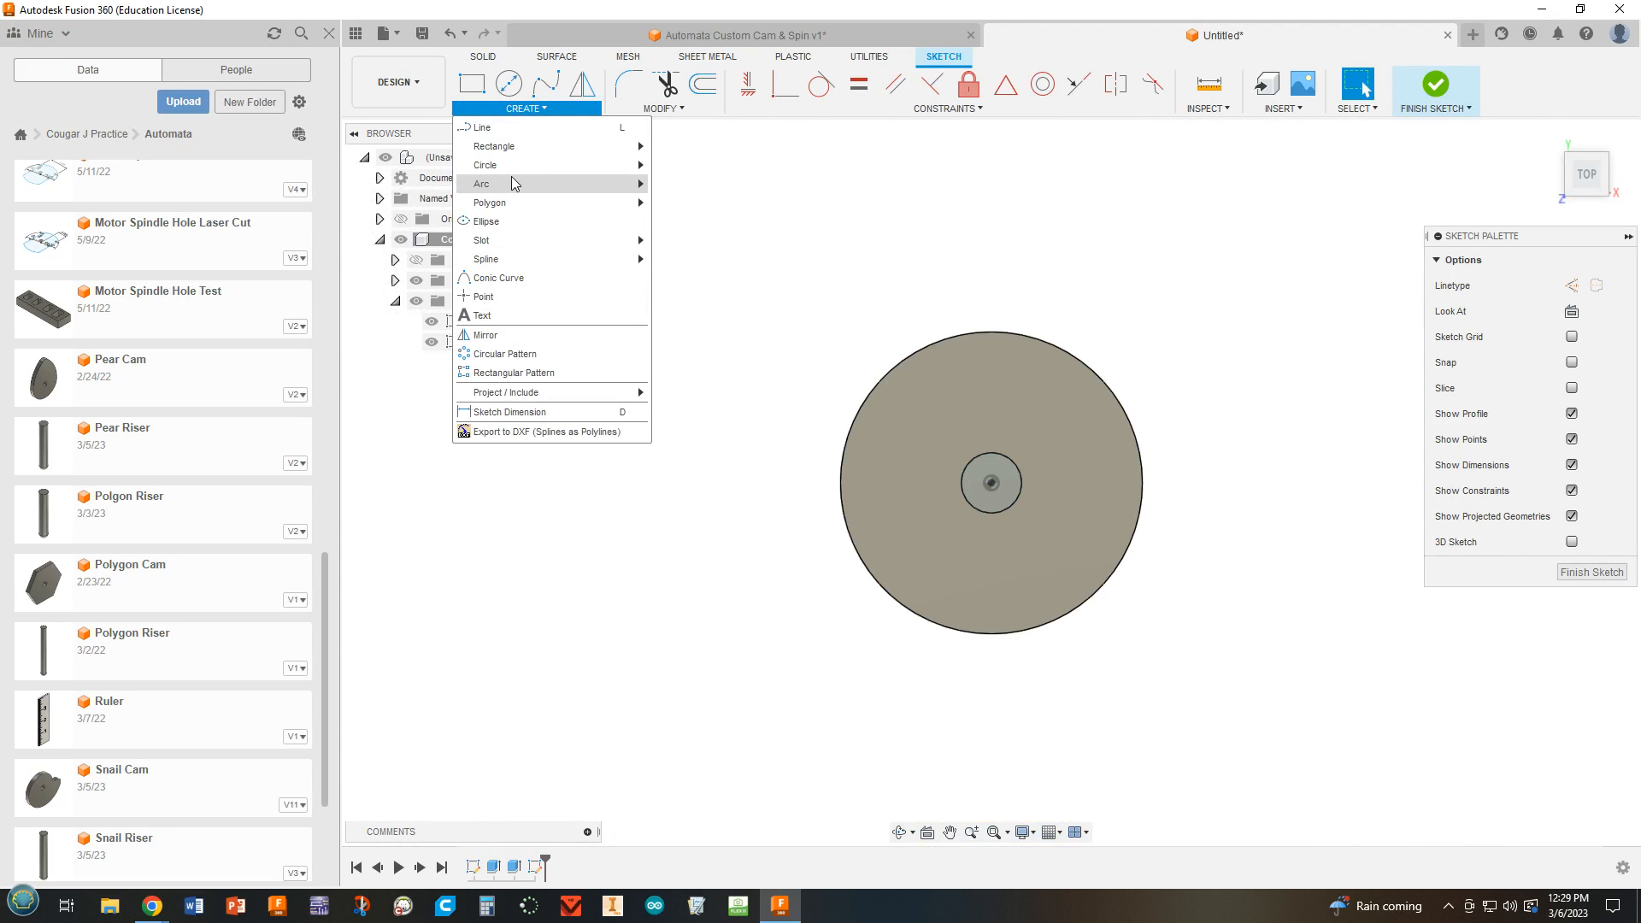
mouse_move(523, 161)
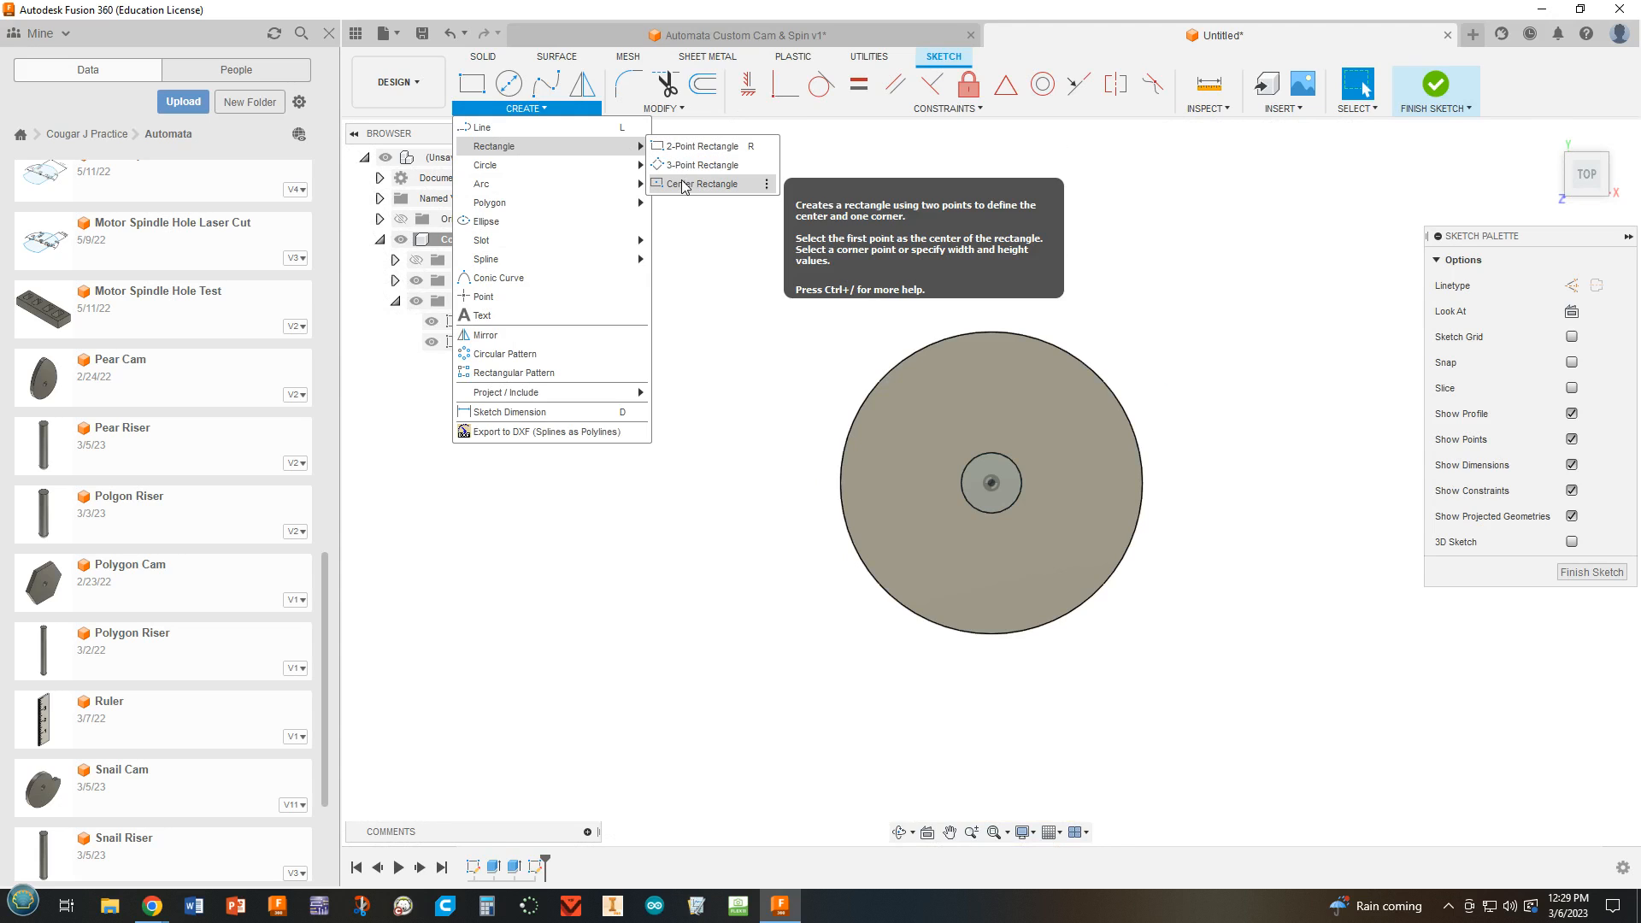
click(671, 185)
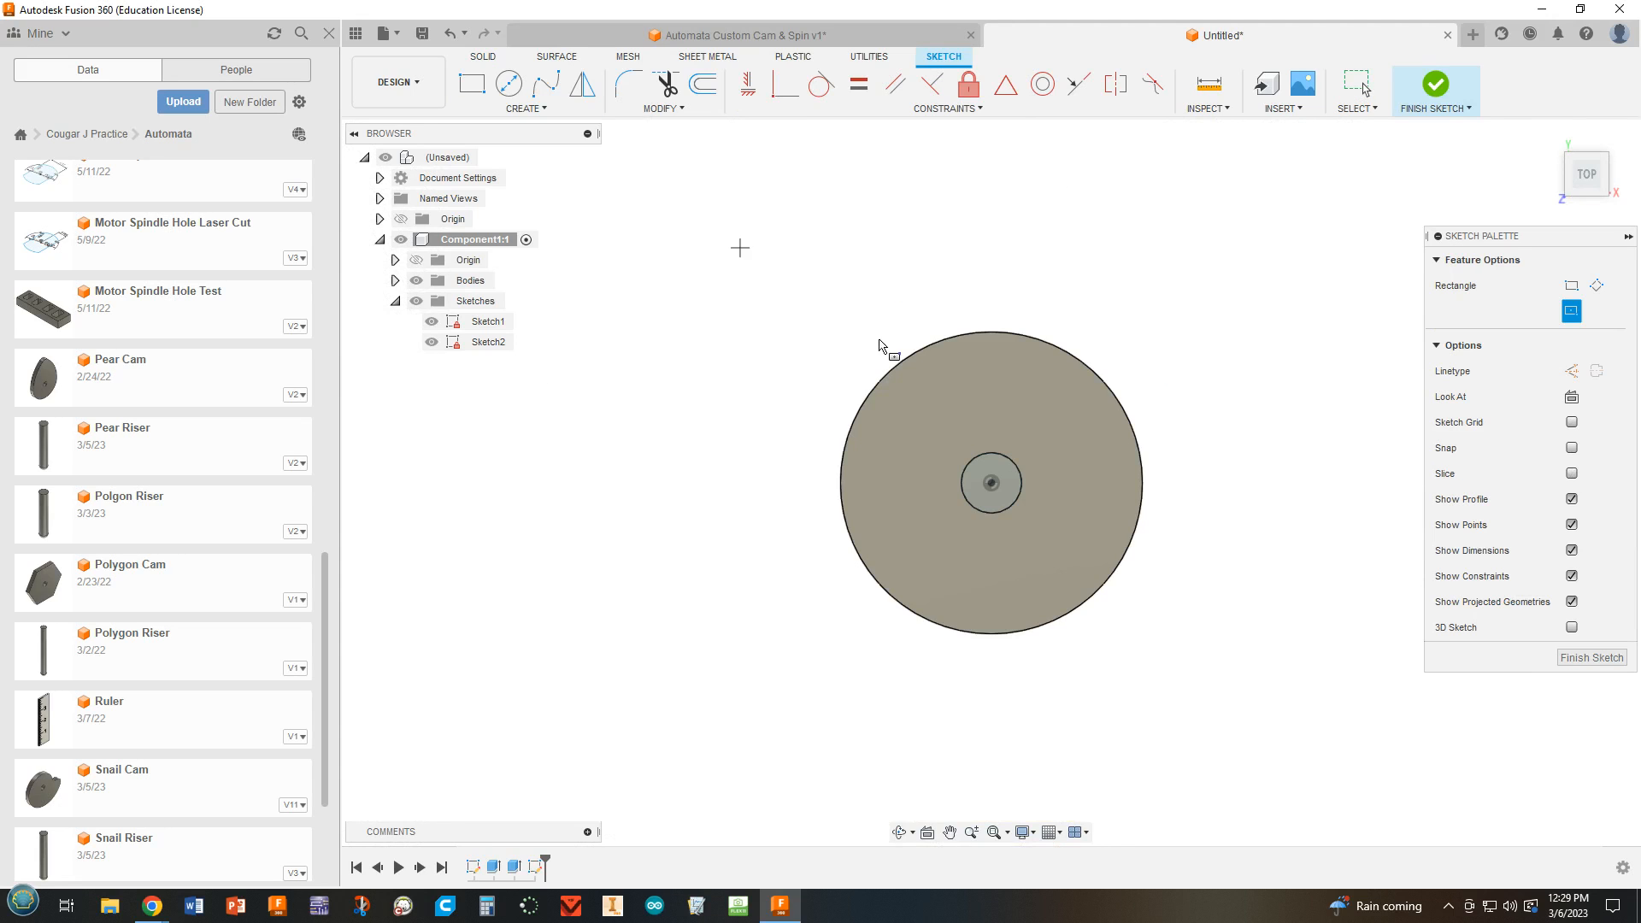
click(992, 484)
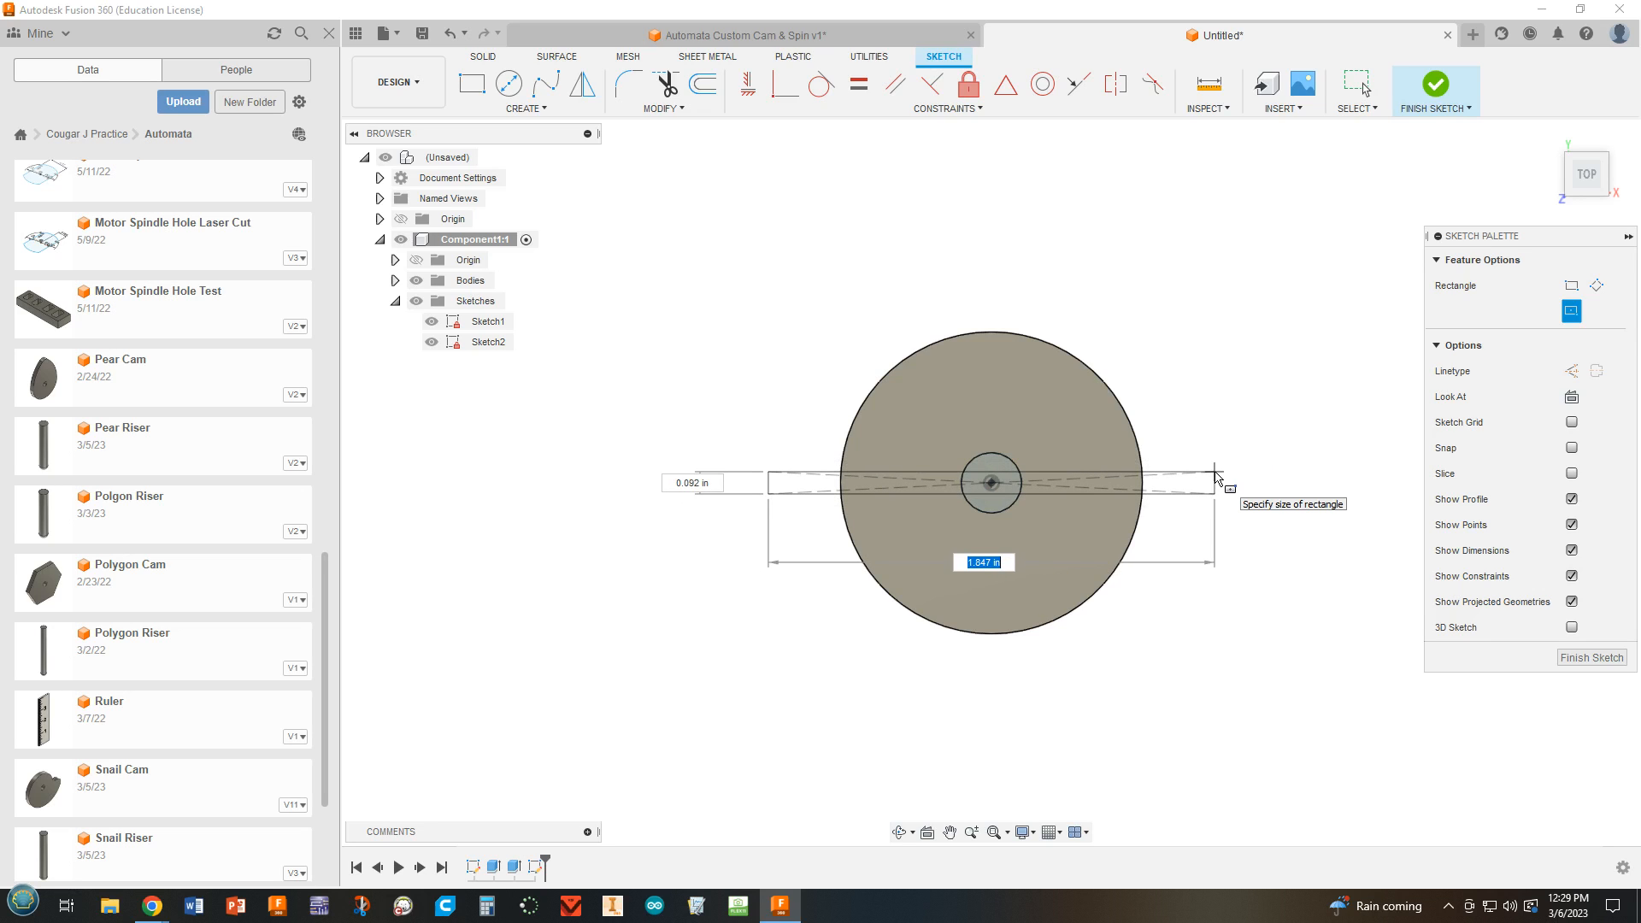
click(1223, 468)
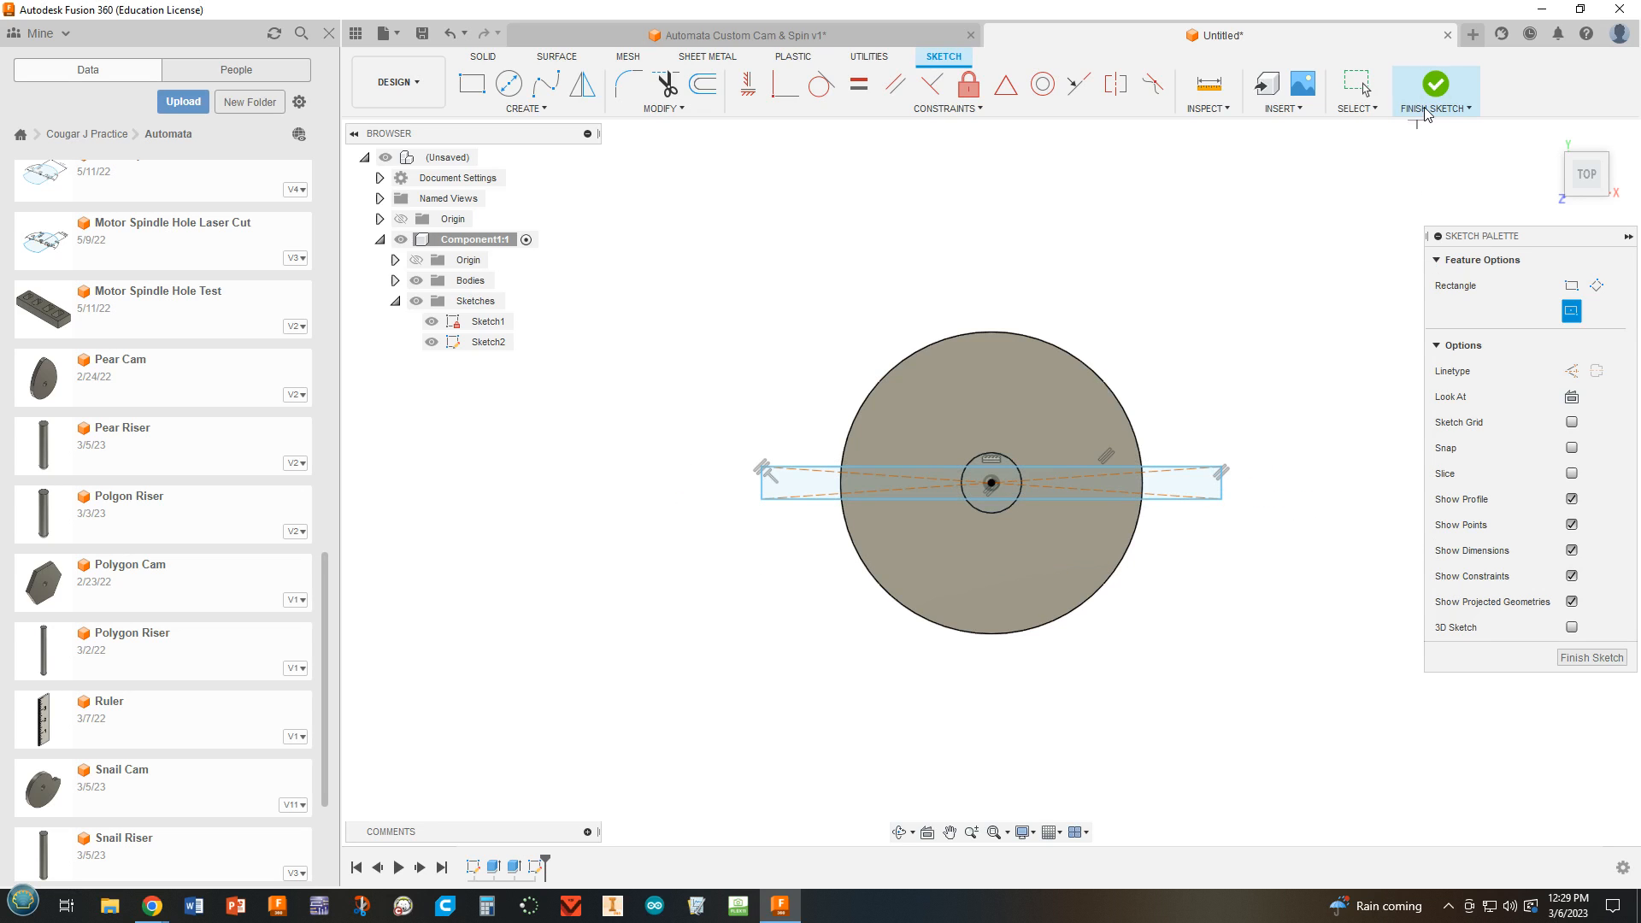
click(1426, 85)
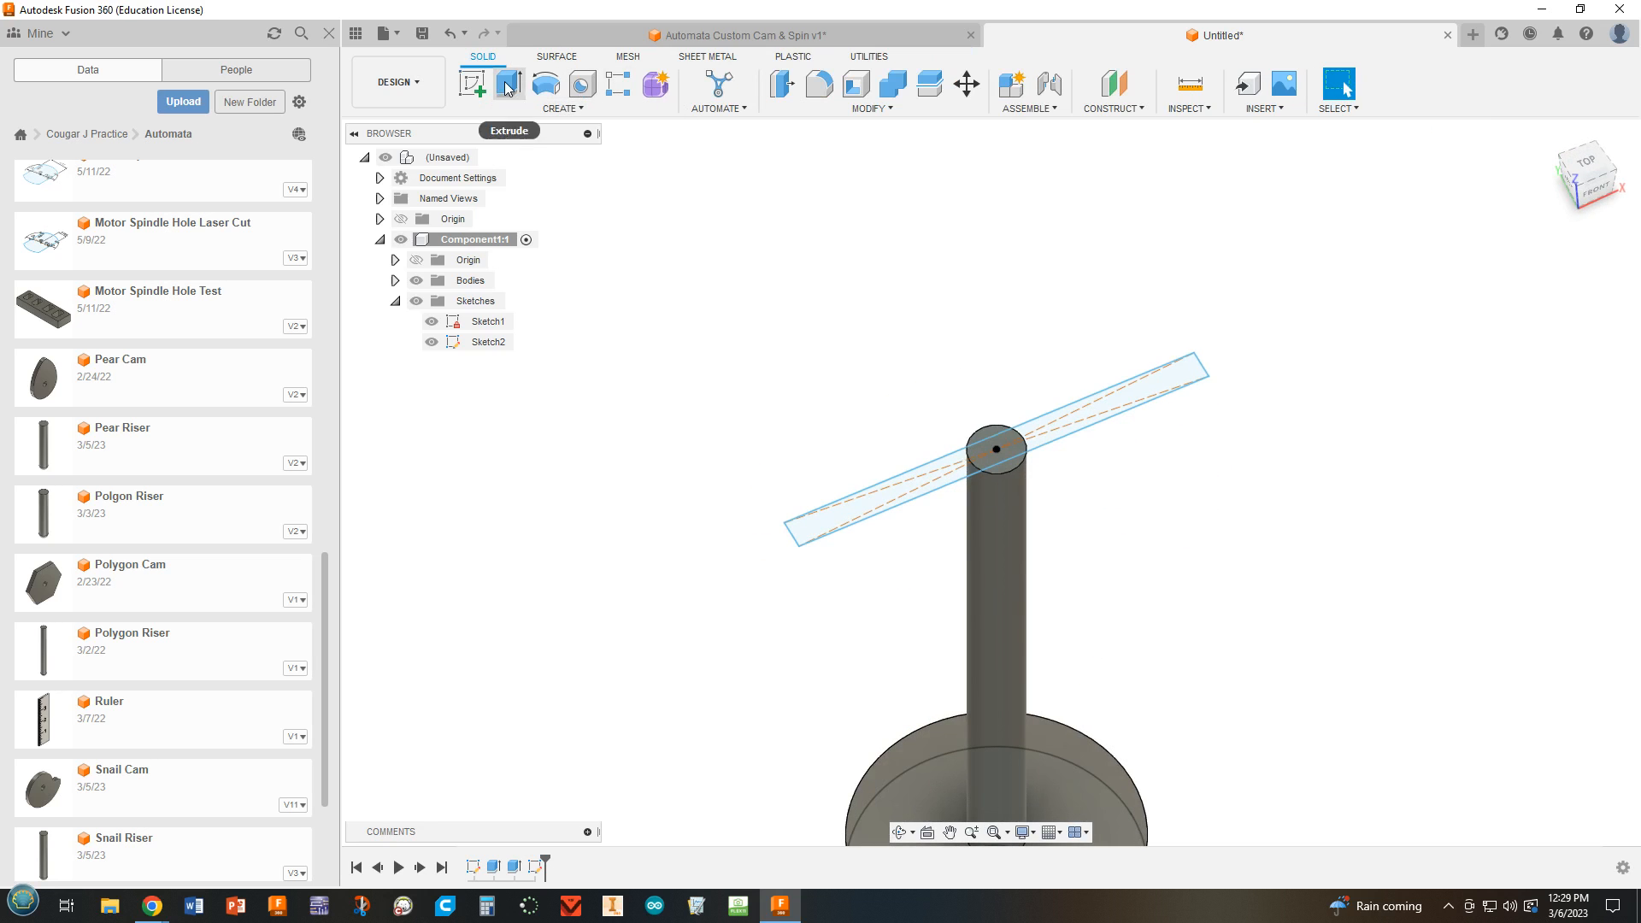
Extrude all three regions of the rectangle 1.30 in upward as a sign-like plate joined to the post.
click(507, 85)
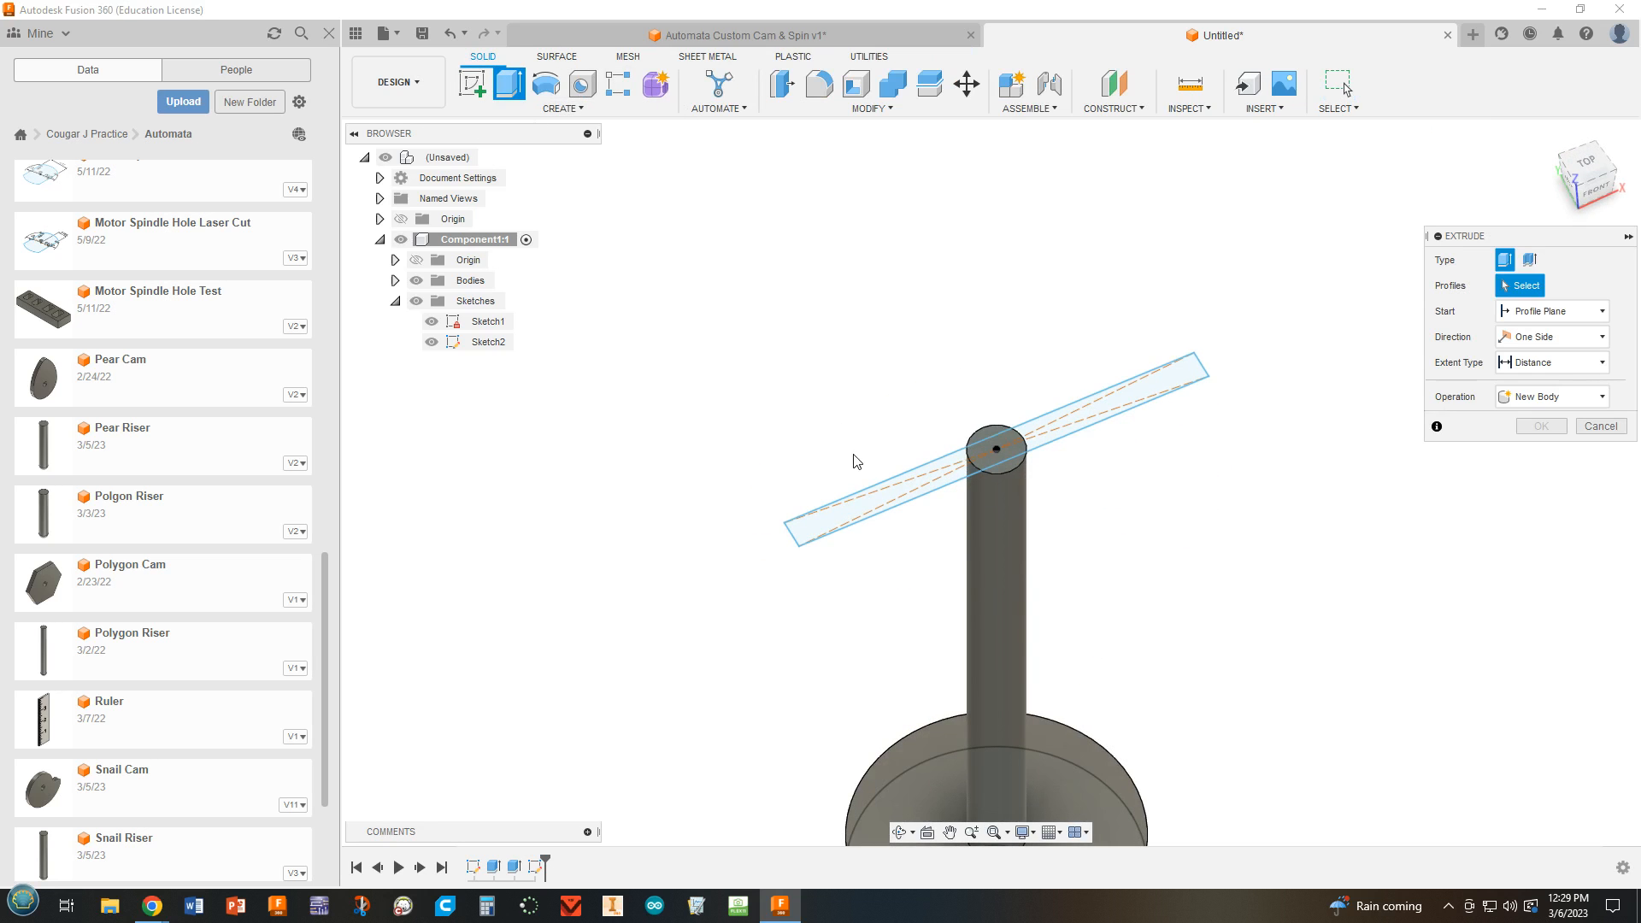
click(887, 500)
click(1002, 460)
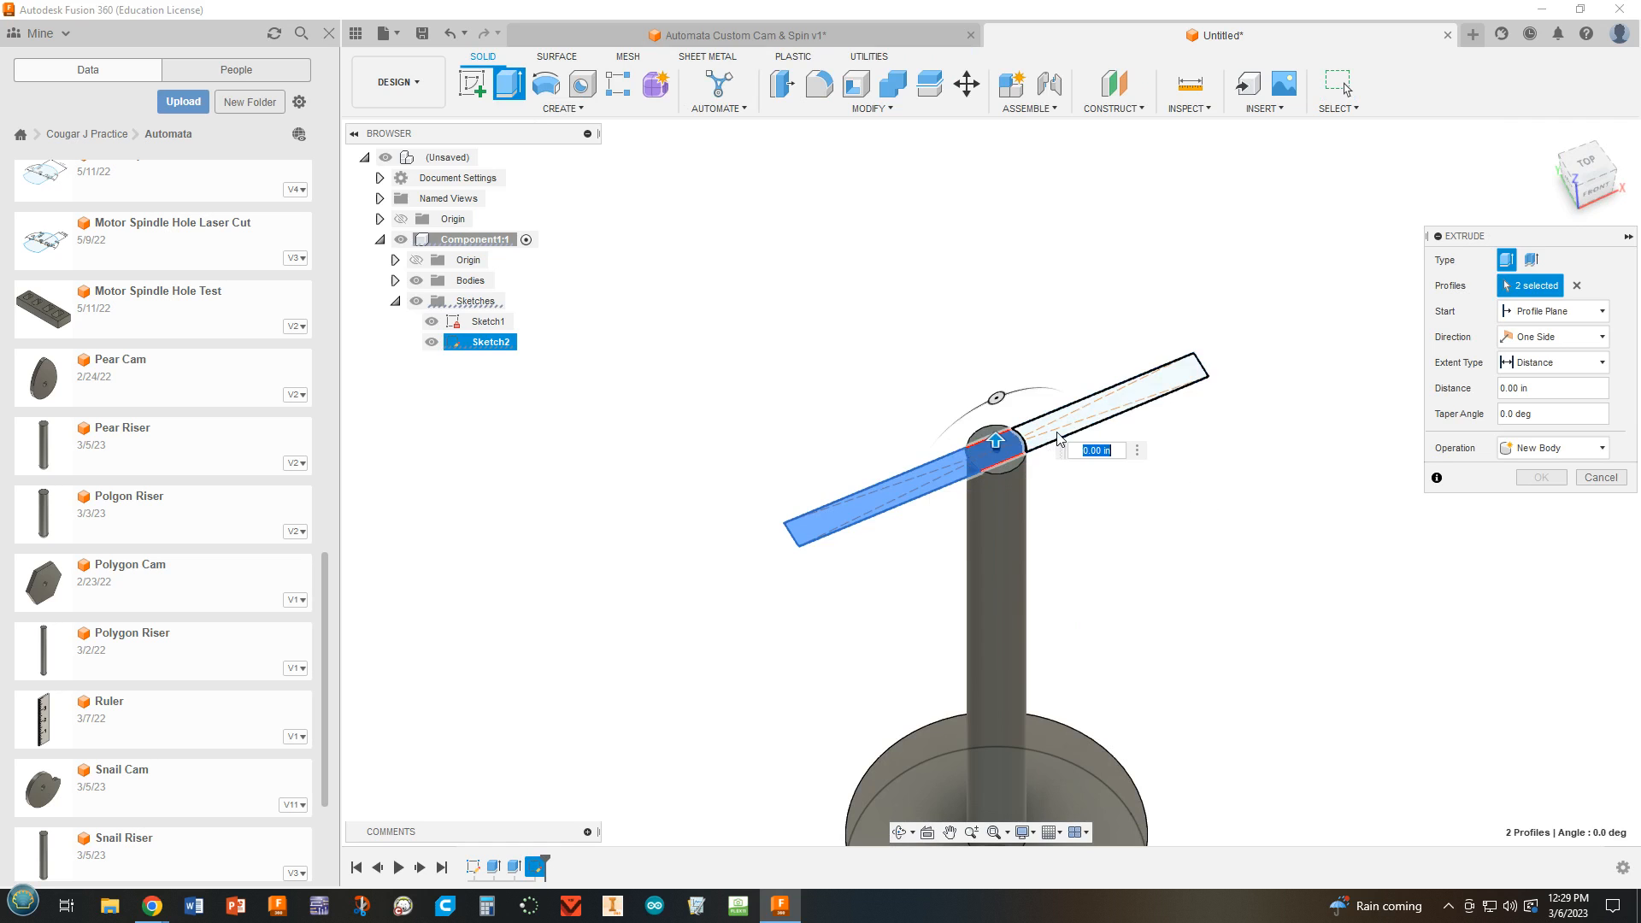
click(1102, 398)
drag(1109, 393, 1097, 210)
shift+middle_drag(1410, 668, 1373, 612)
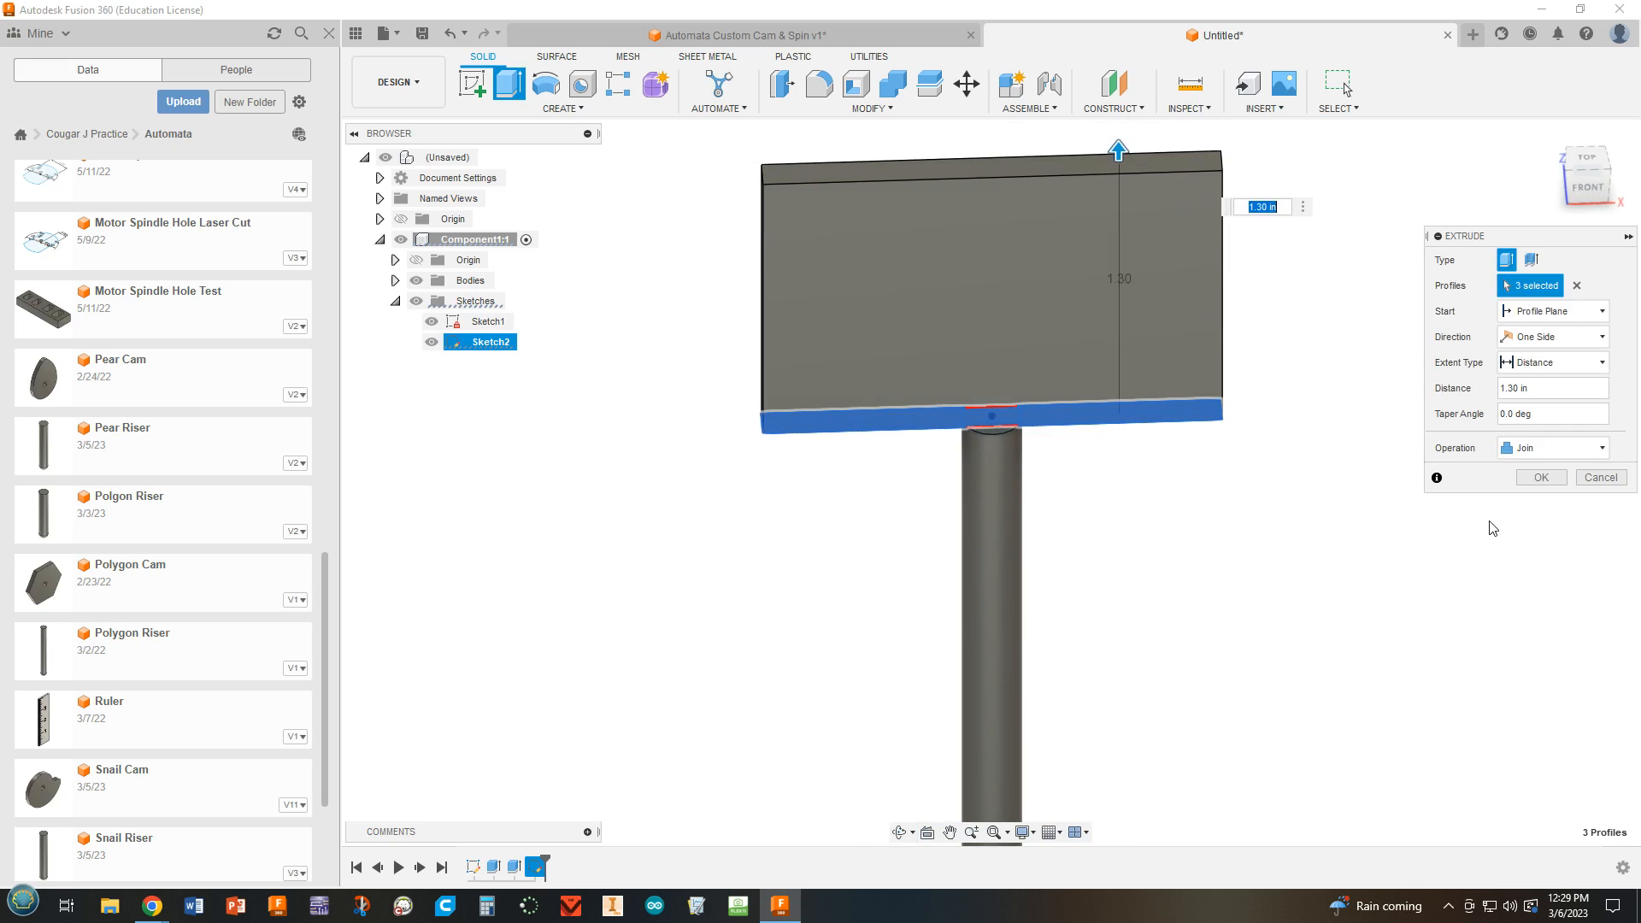
click(1541, 477)
Hide the base disc's sketch so only the solid model is displayed.
scroll(1282, 652, down, 4)
shift+middle_drag(1329, 698, 1219, 453)
scroll(1219, 453, up, 1)
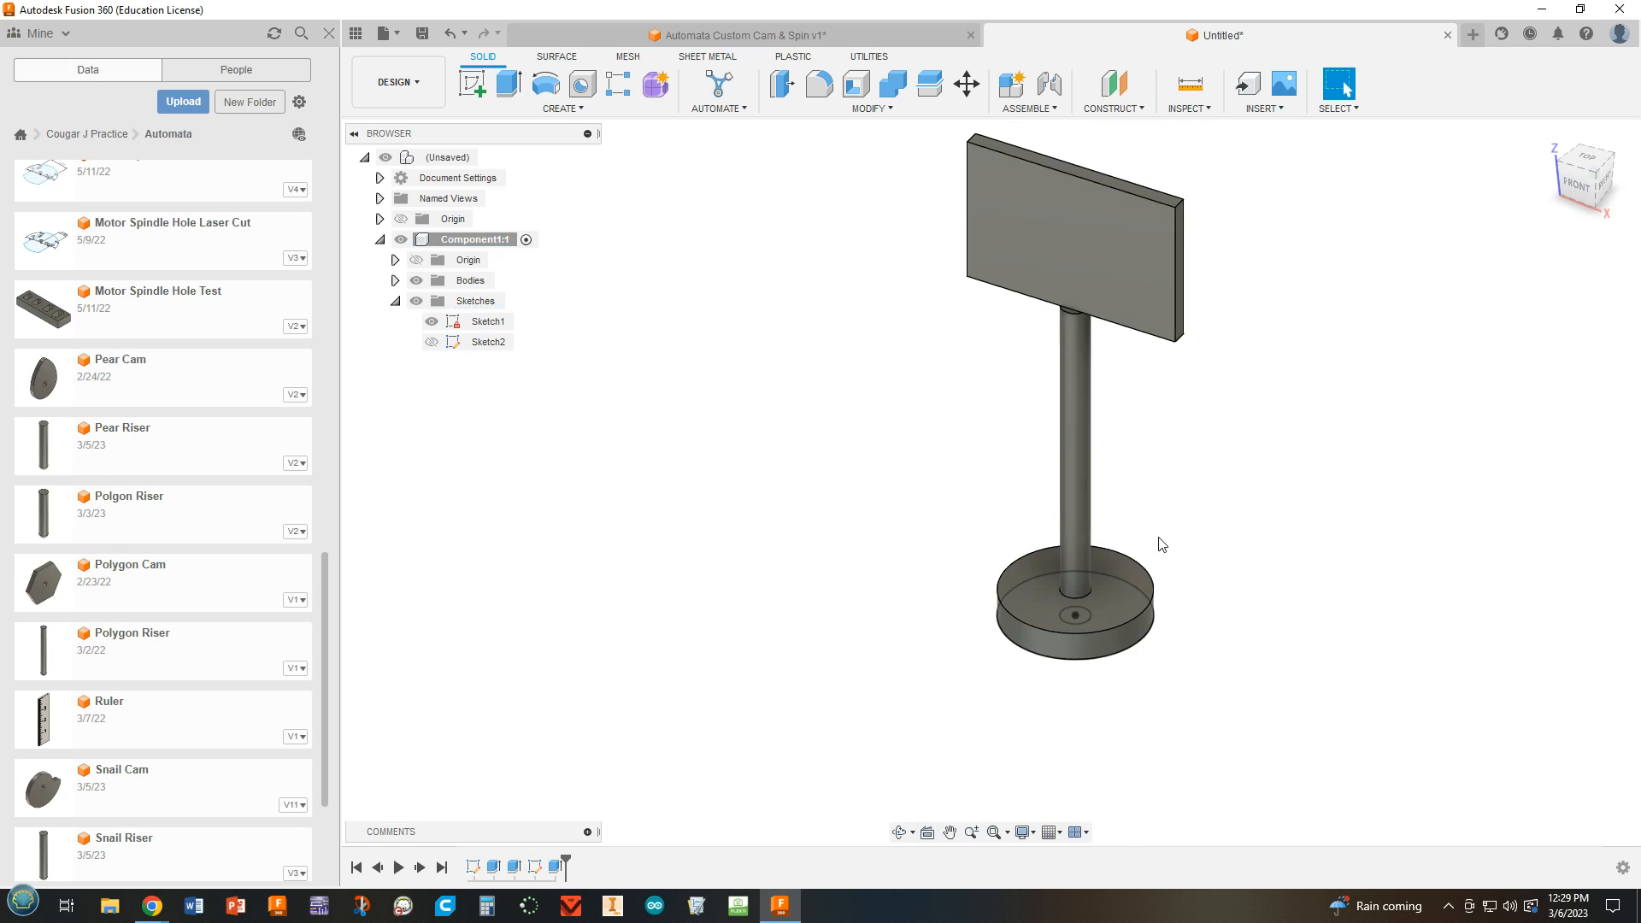
click(431, 321)
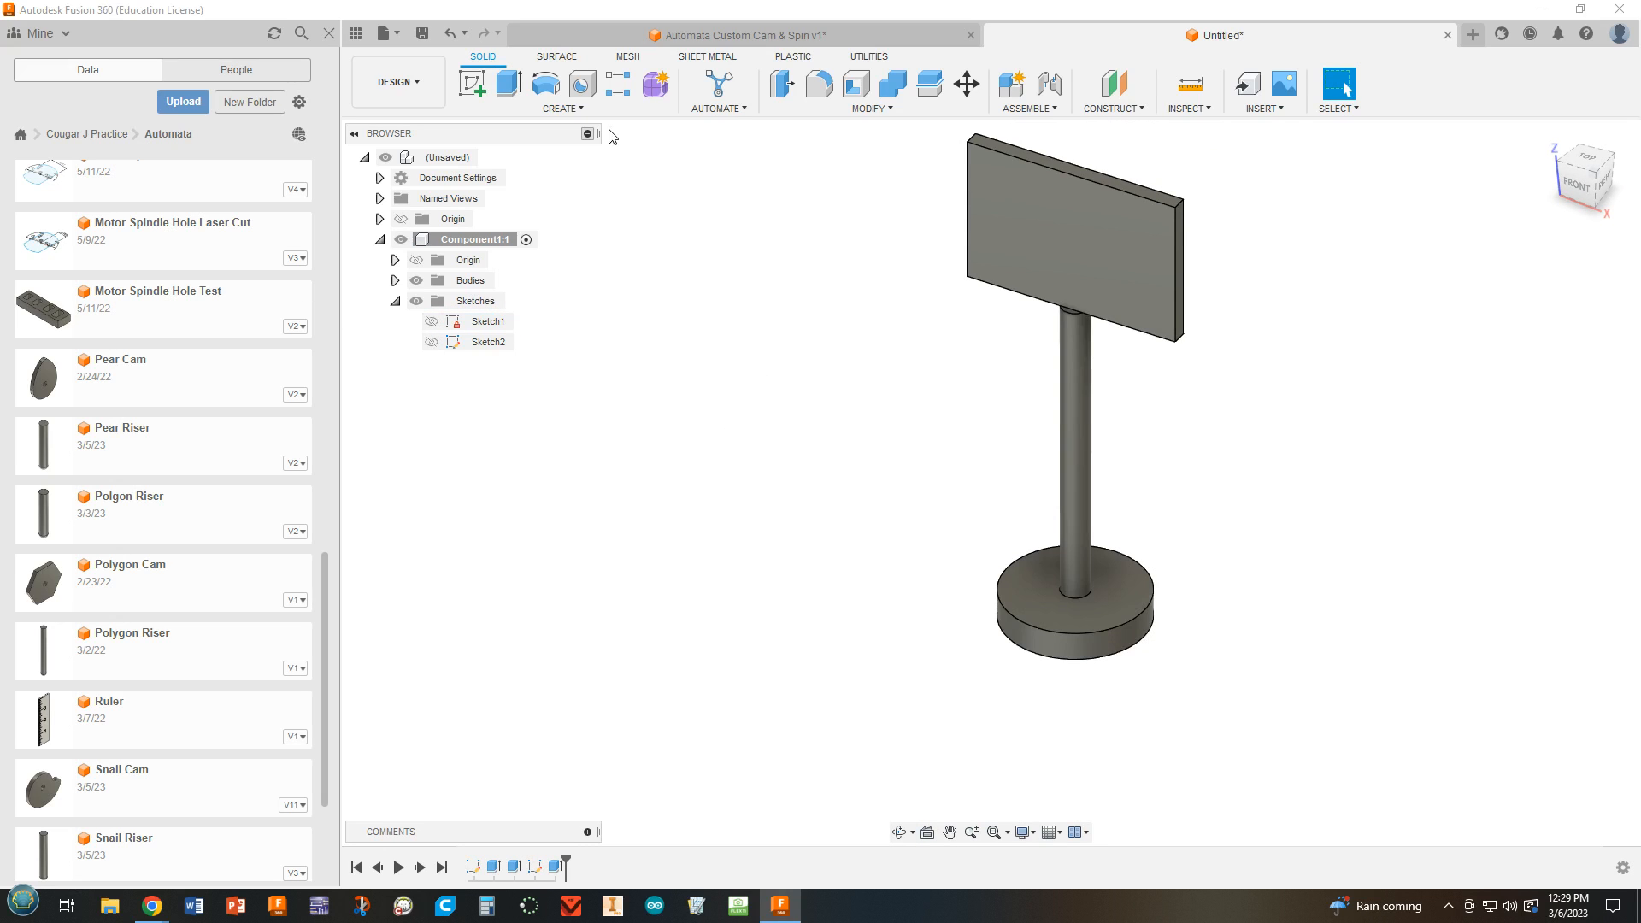
Save the new design as Spin Disc 23 in the Automata folder of the Cougar J Practice project.
click(421, 34)
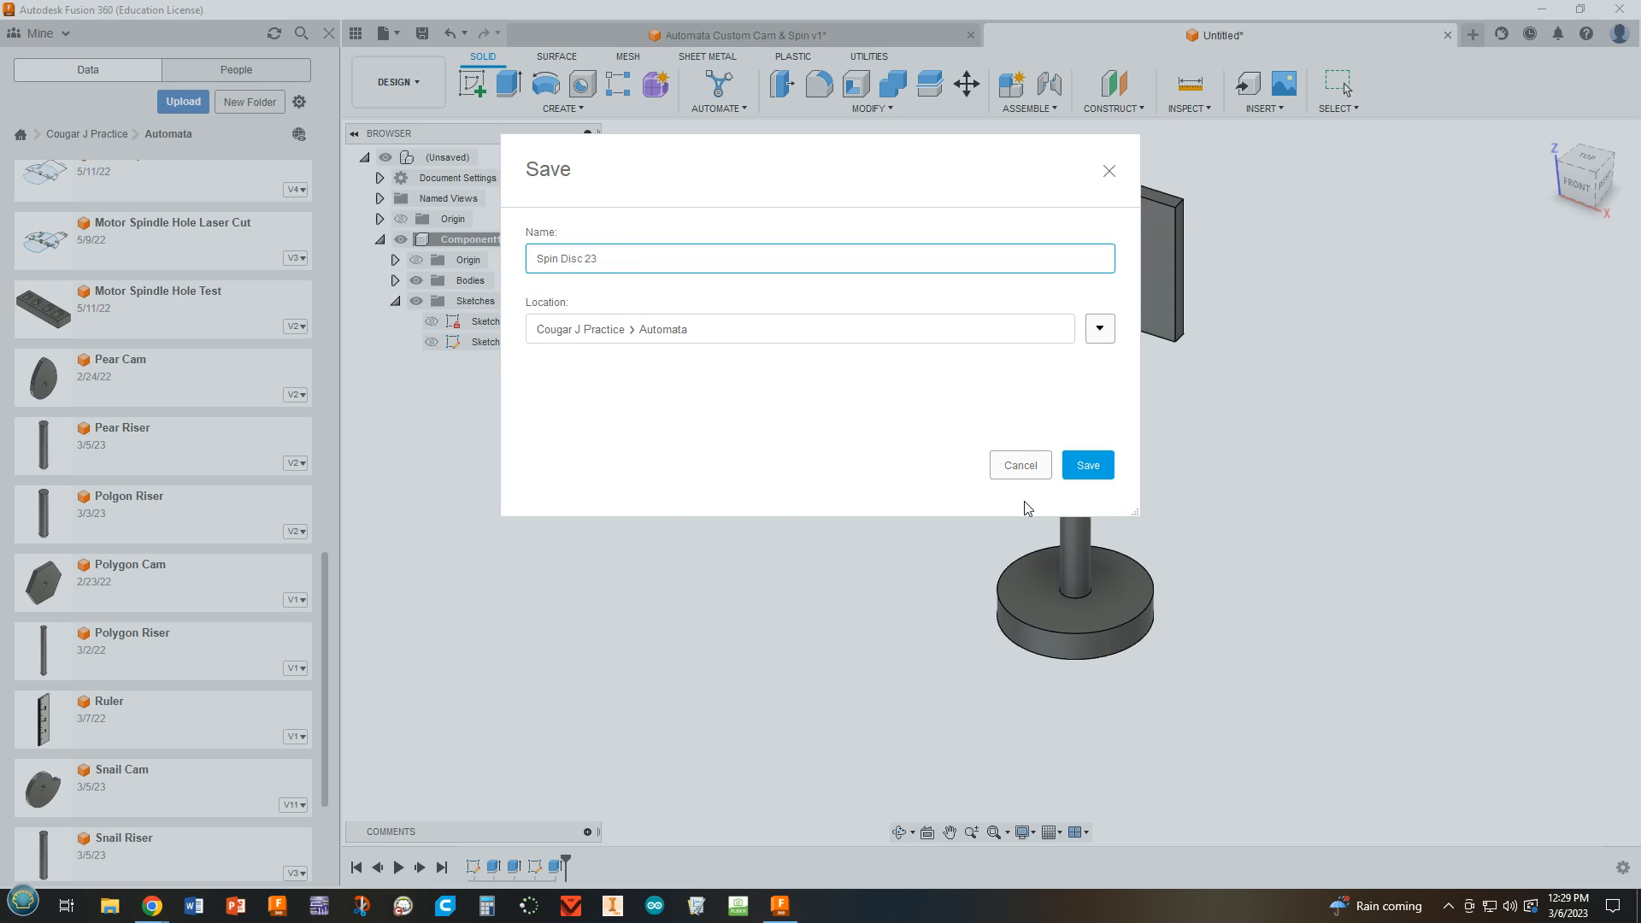
click(1088, 466)
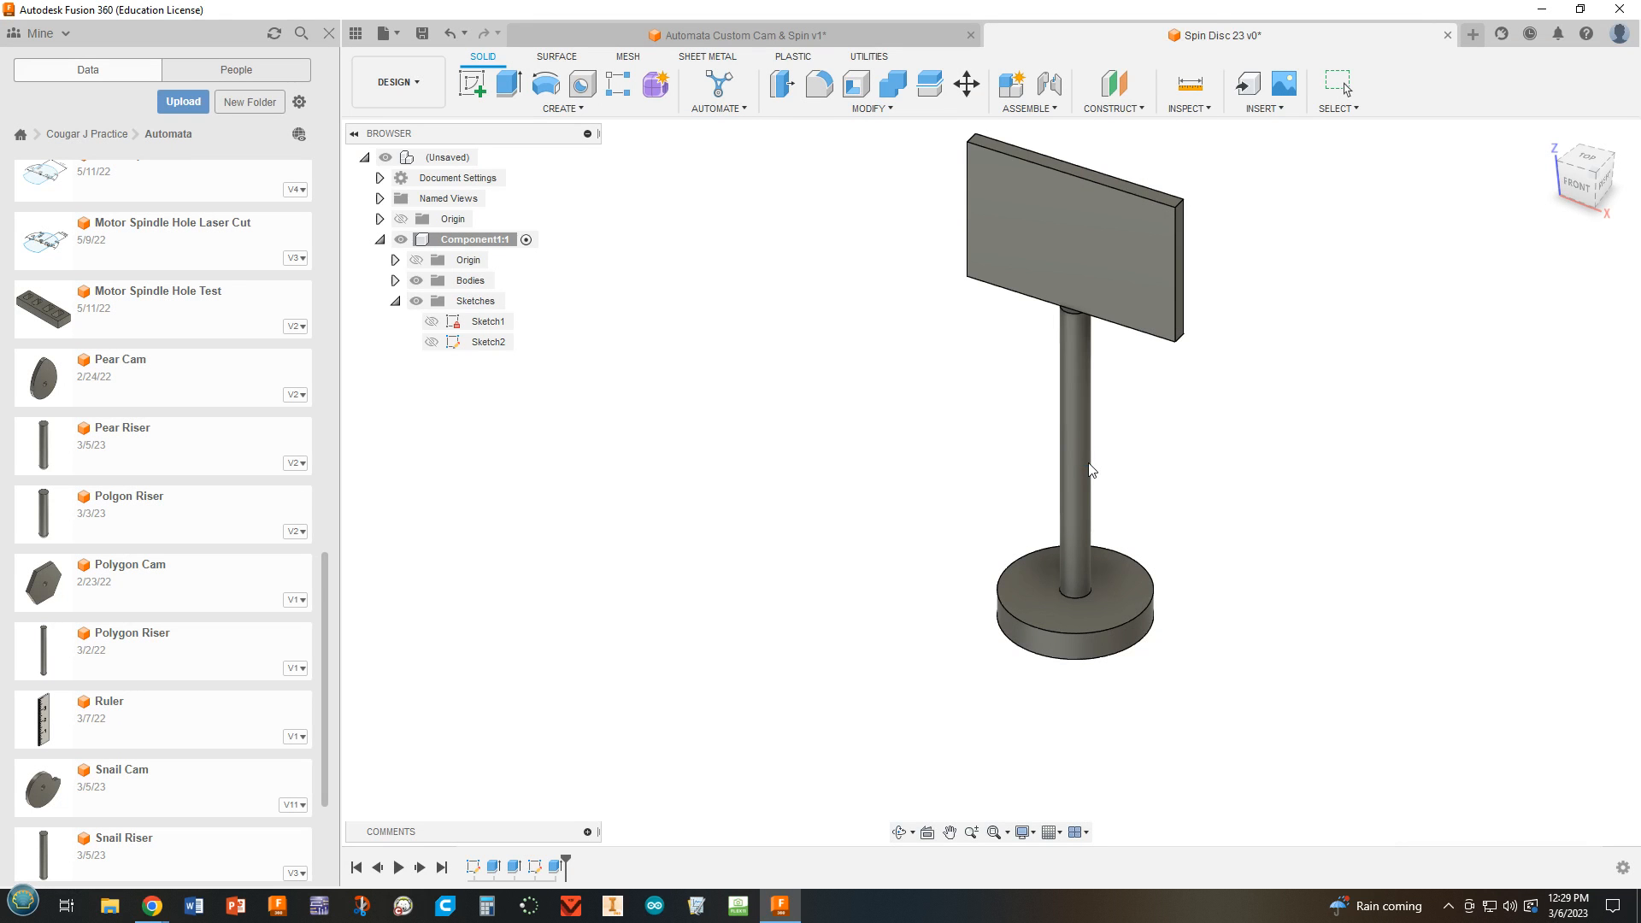
scroll(1234, 450, down, 5)
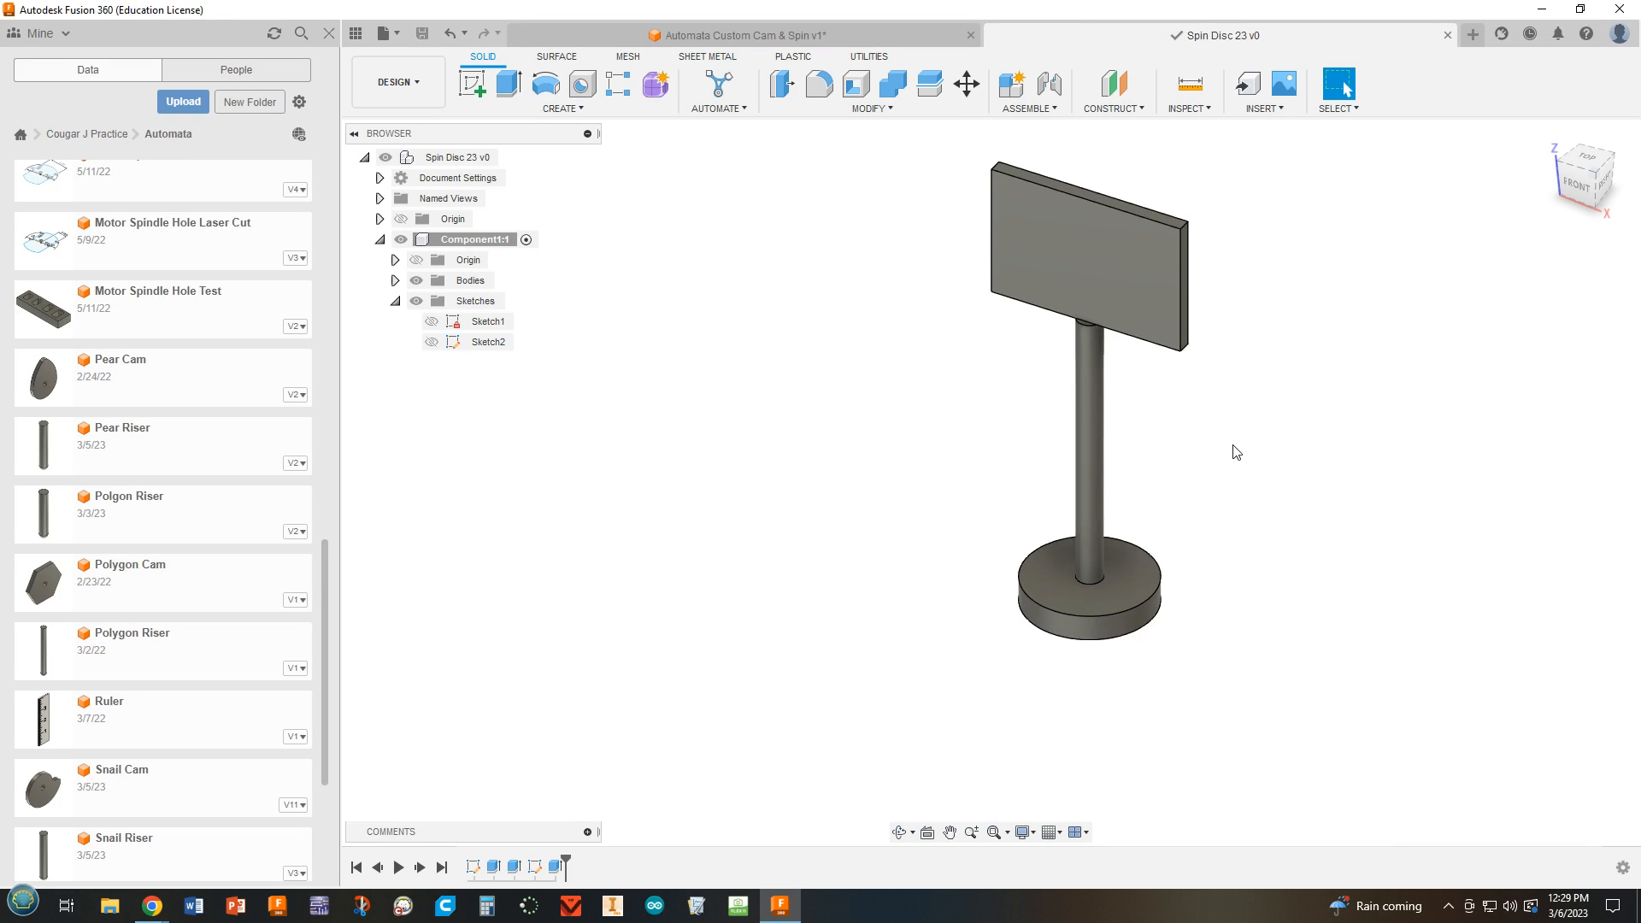
middle_drag(1234, 450, 1101, 493)
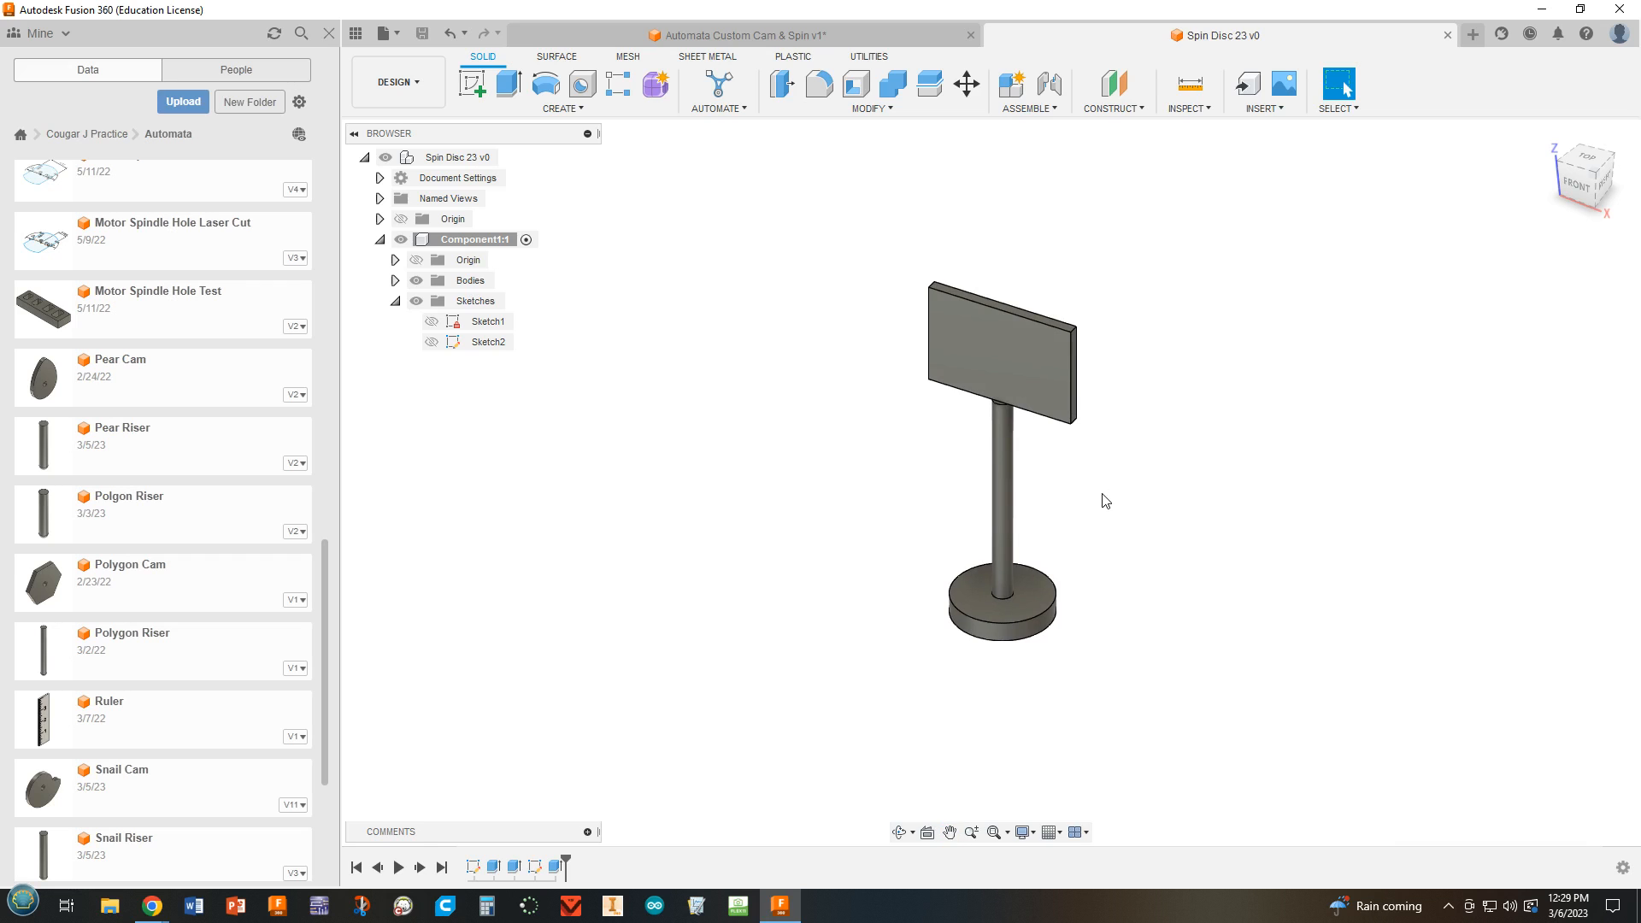
Insert Spin Disc 23 into the Automata Custom Cam & Spin design and place it in the free space beside the box.
click(758, 29)
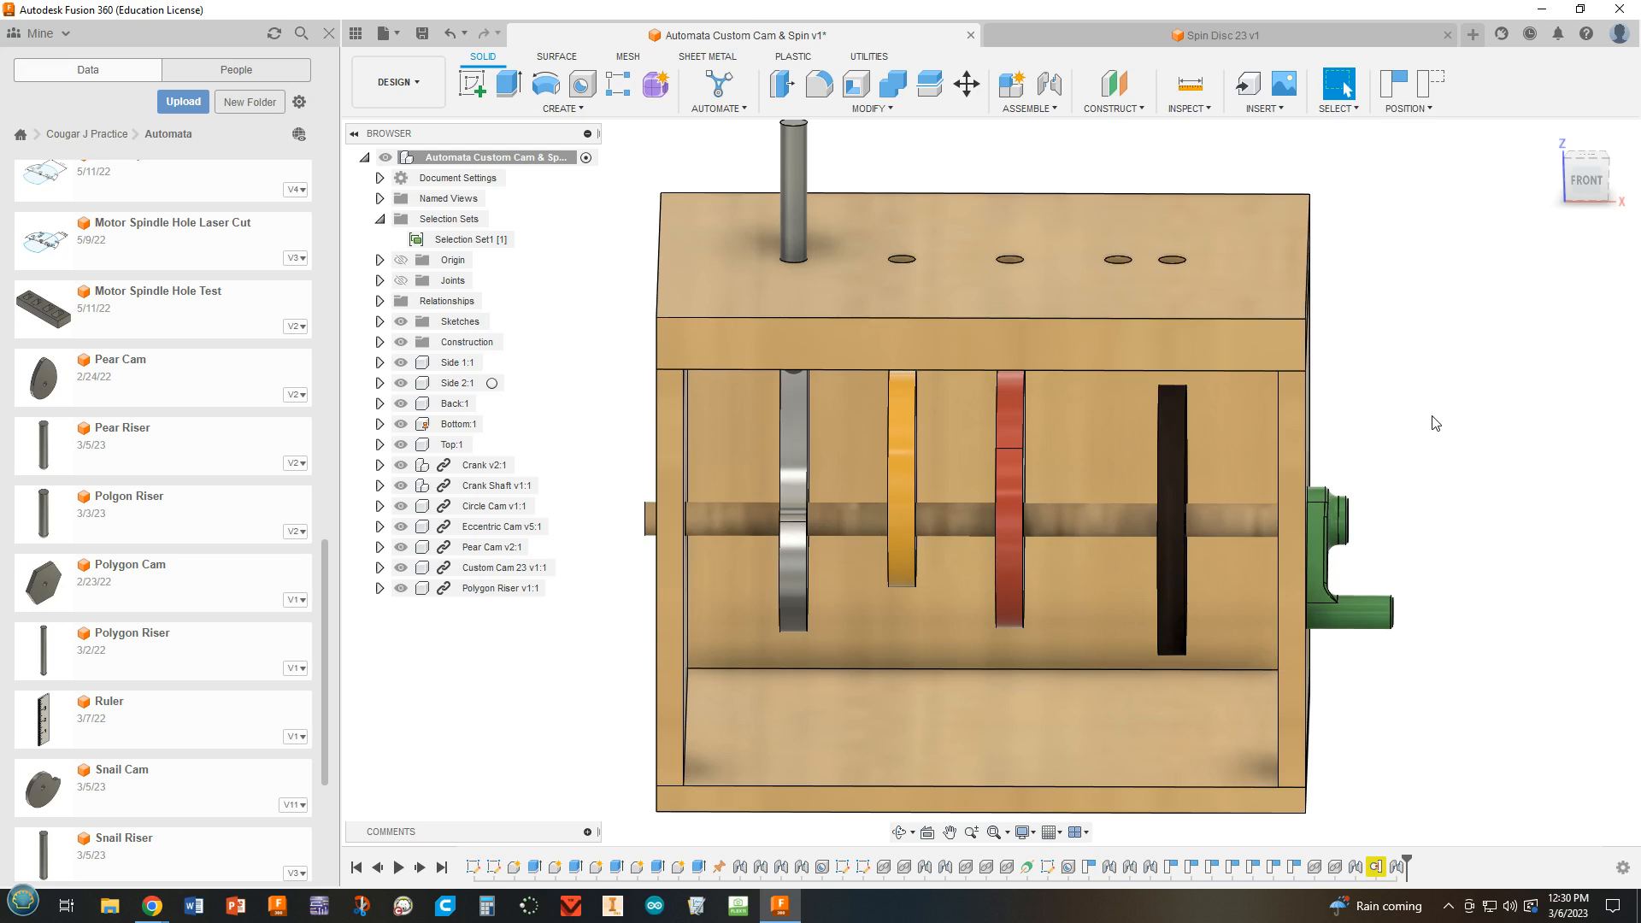
scroll(1433, 427, up, 2)
scroll(1424, 444, down, 1)
shift+middle_drag(1420, 481, 1391, 485)
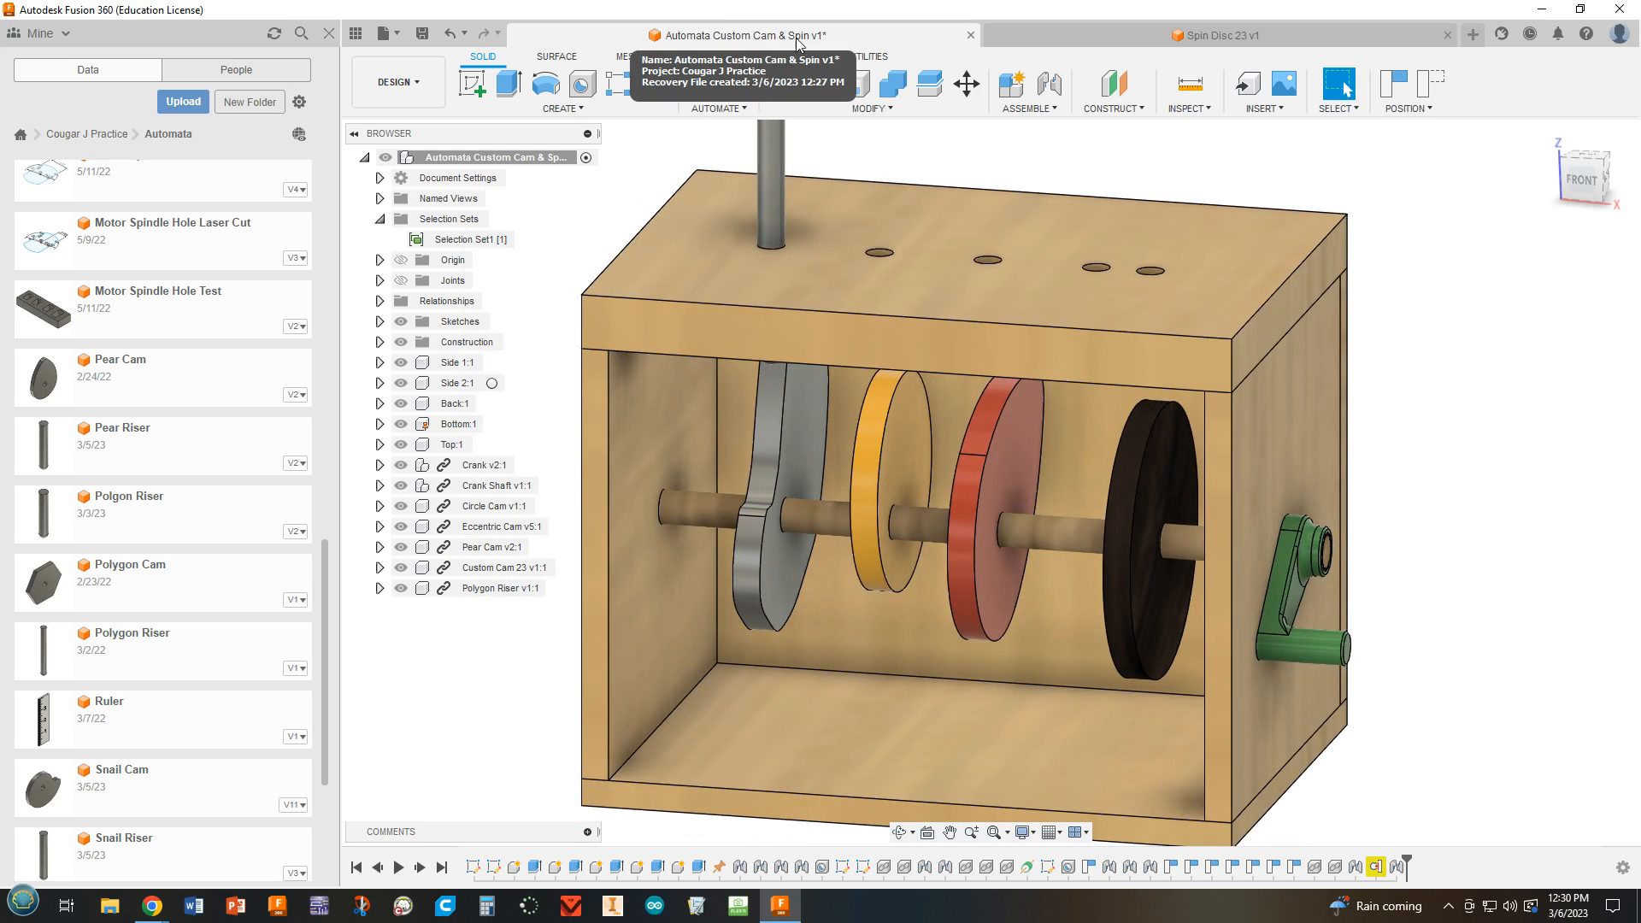
scroll(133, 708, down, 5)
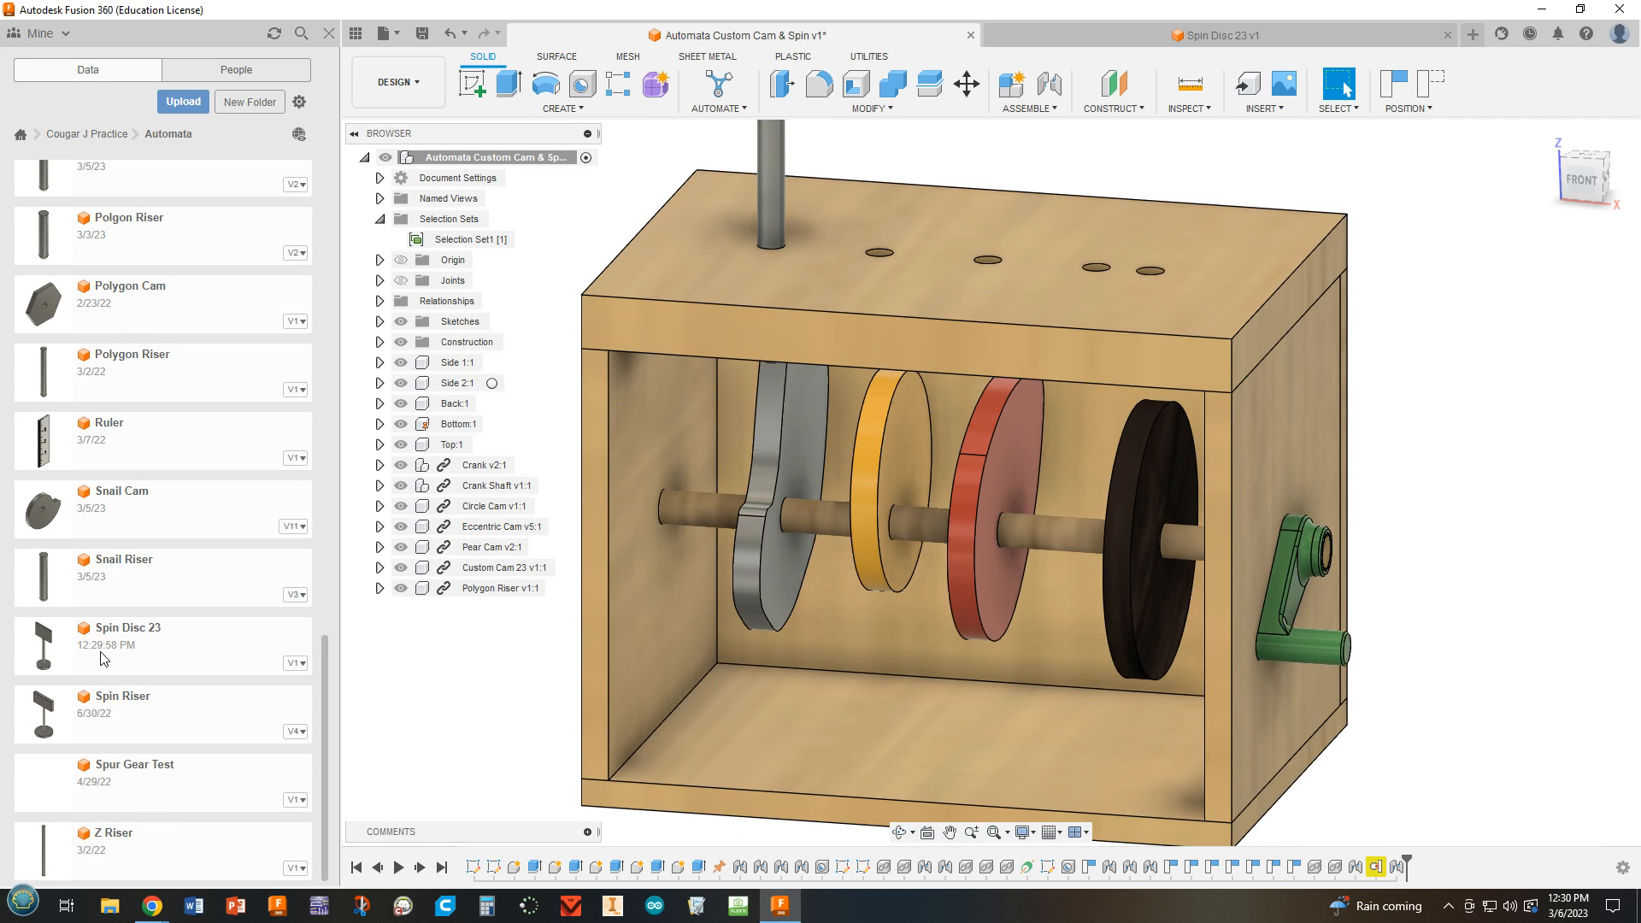
drag(95, 657, 508, 676)
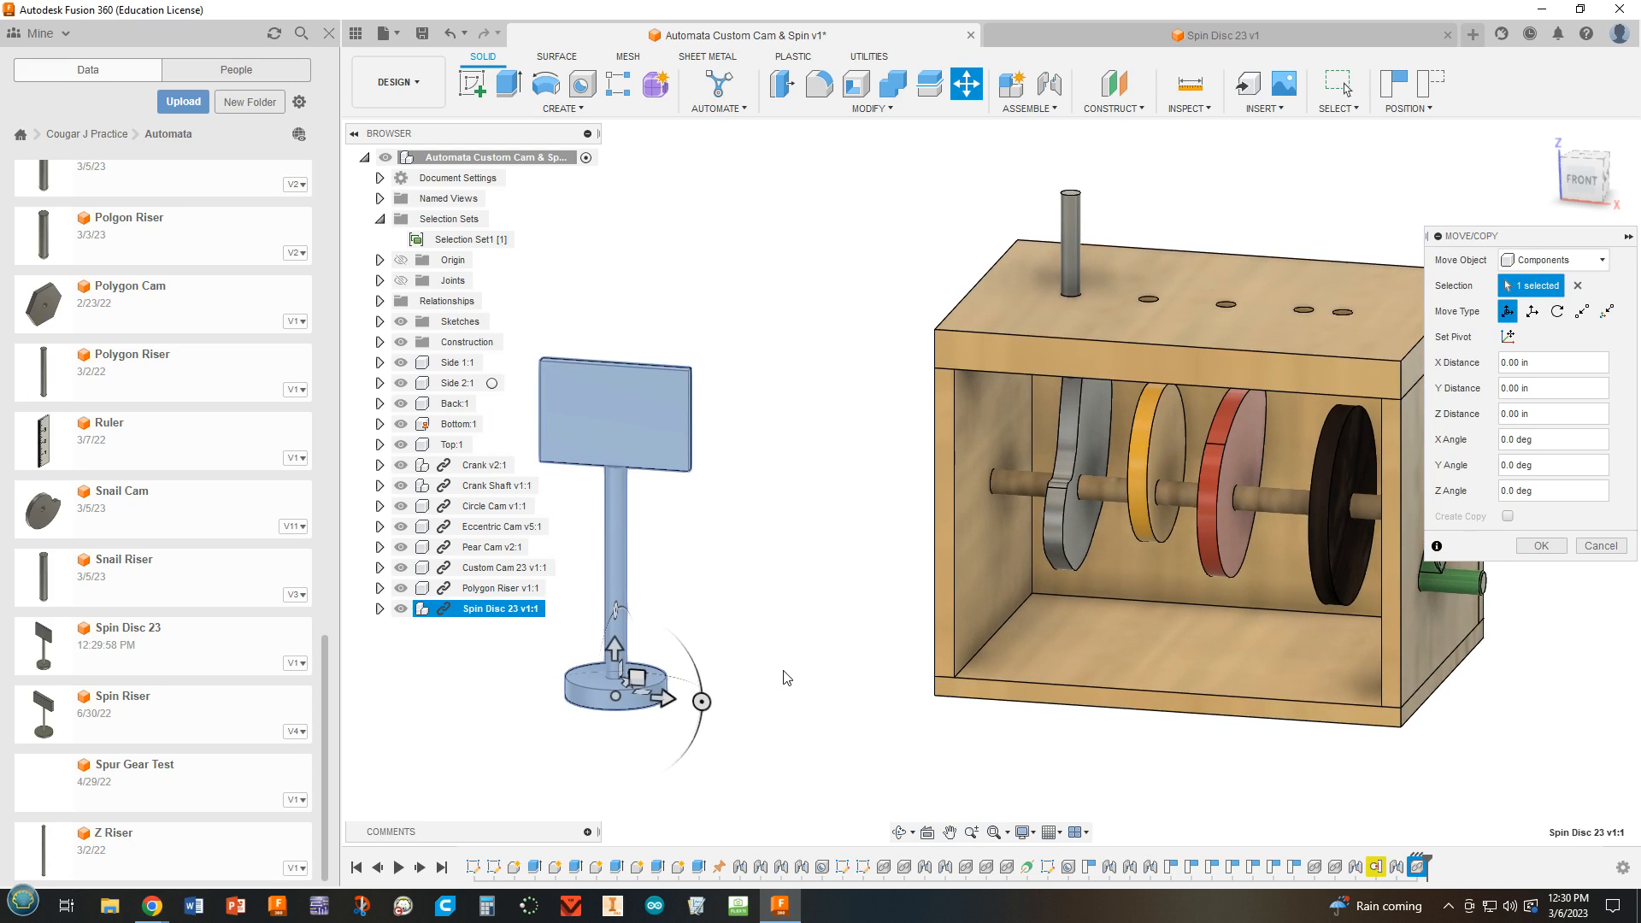
click(1525, 549)
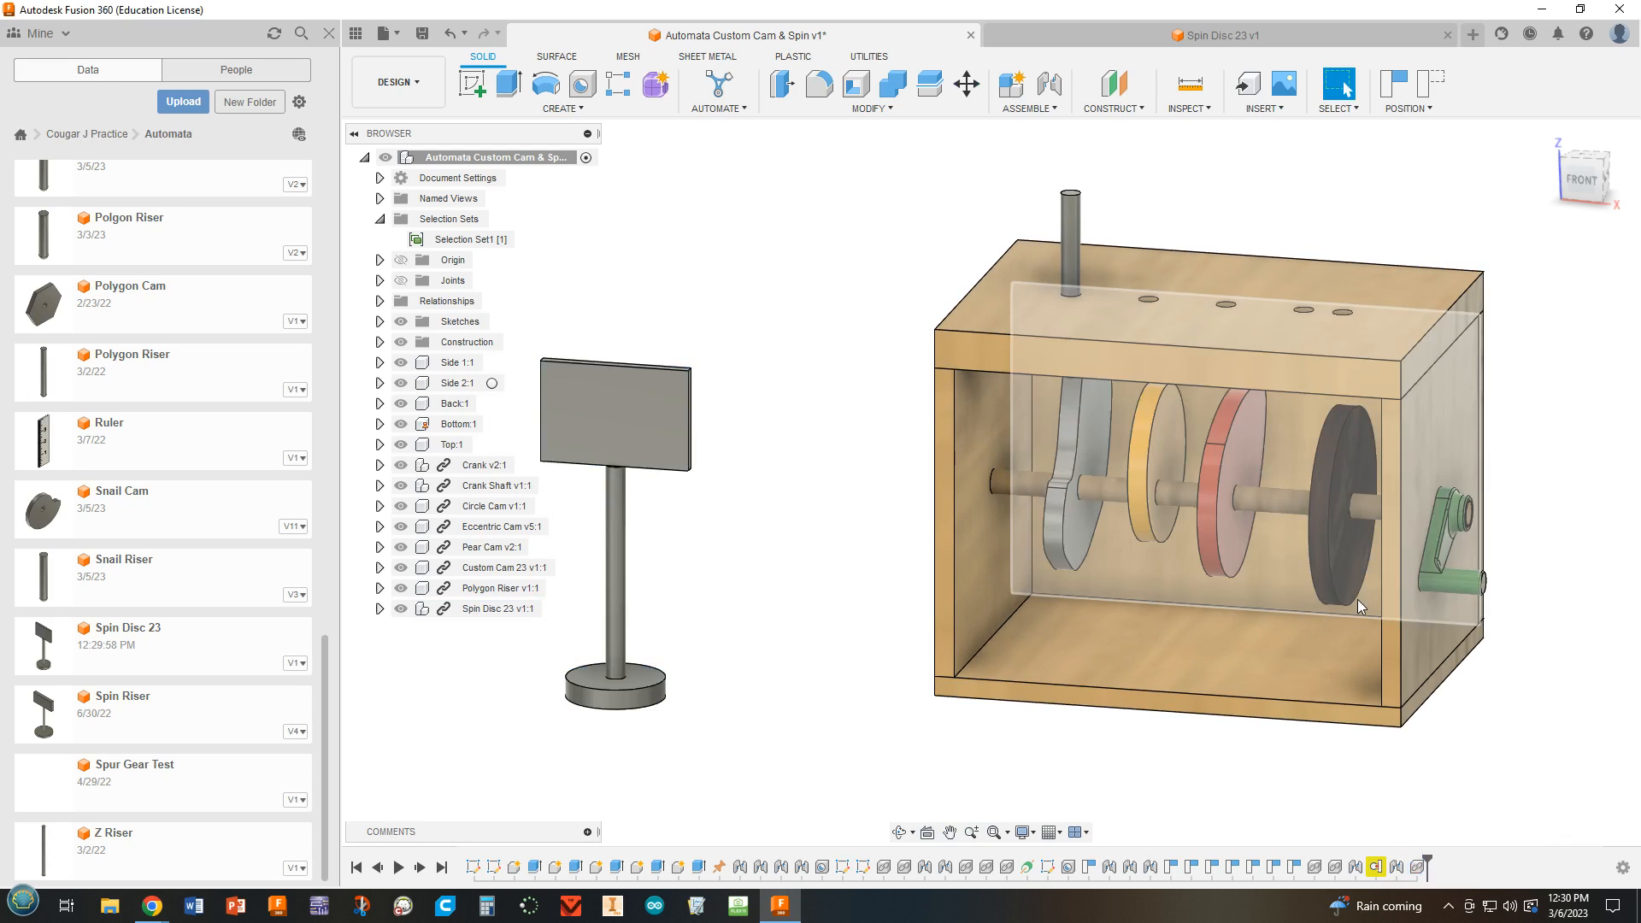
drag(617, 595, 761, 530)
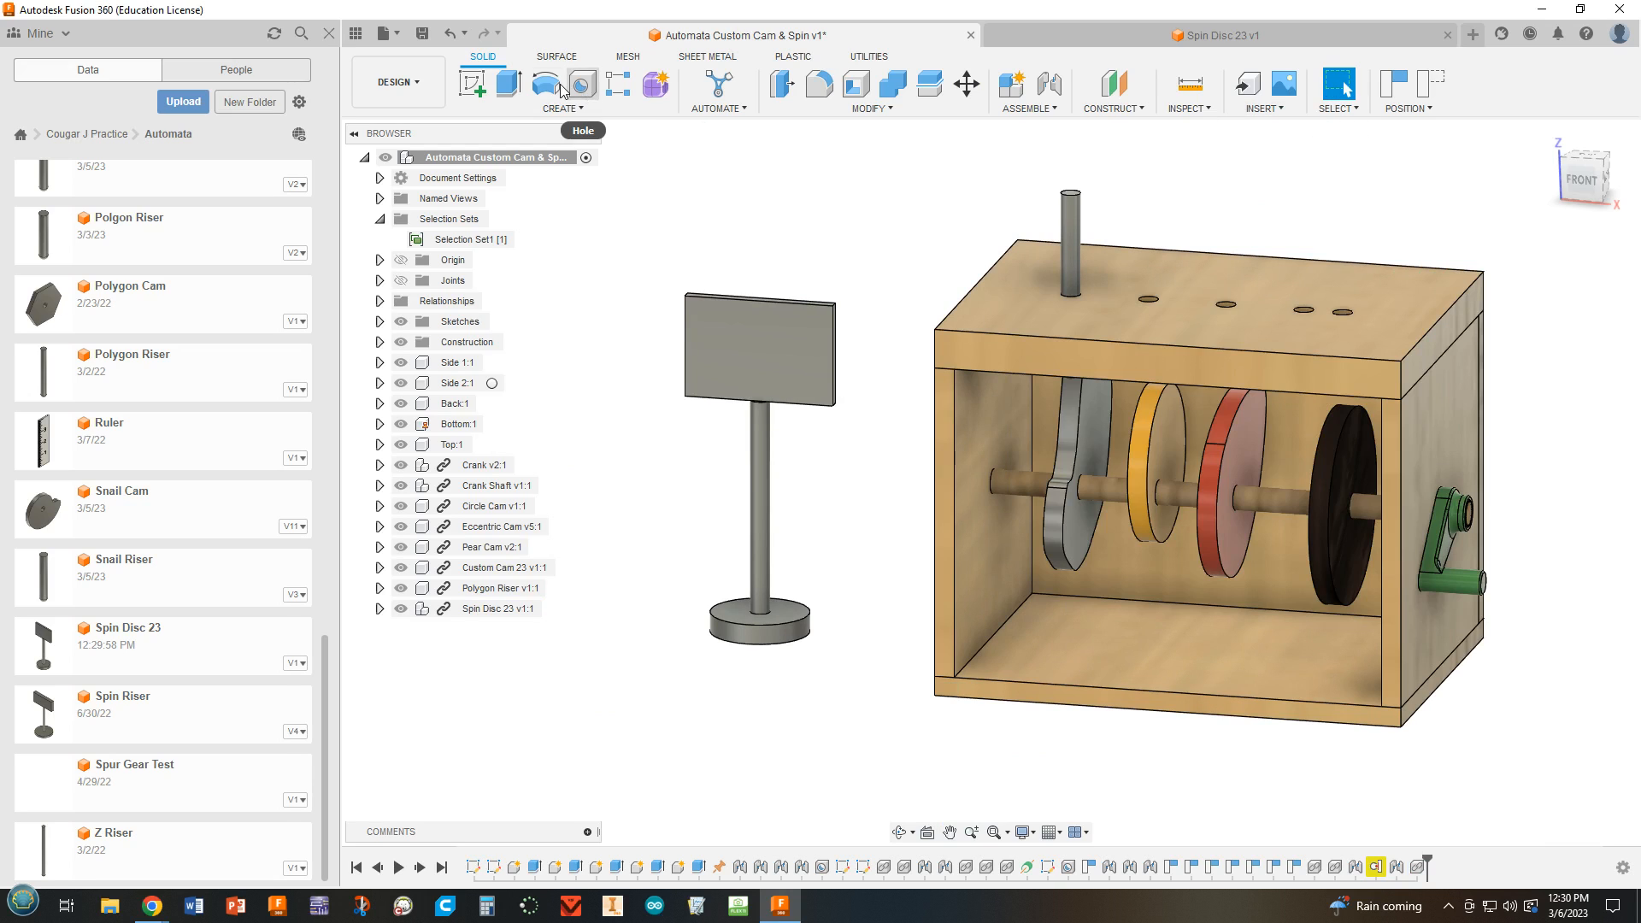
Add a cylindrical joint between the middle of the spin disc's post and the box top's hole second from the crank side, and slide the disc up.
click(1039, 89)
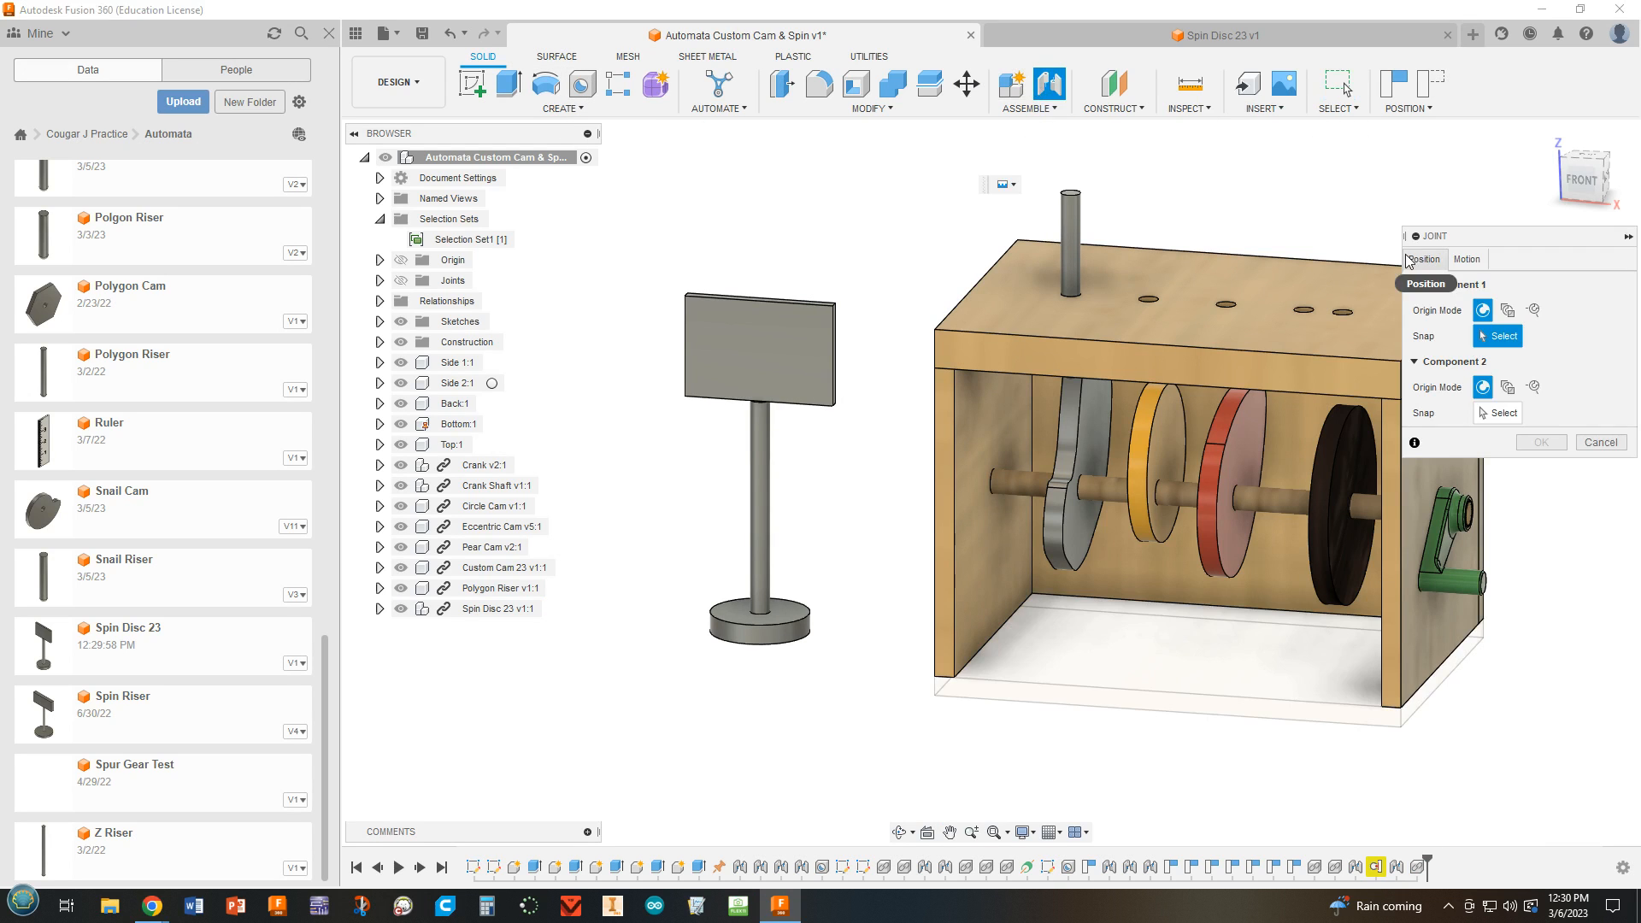
click(1466, 259)
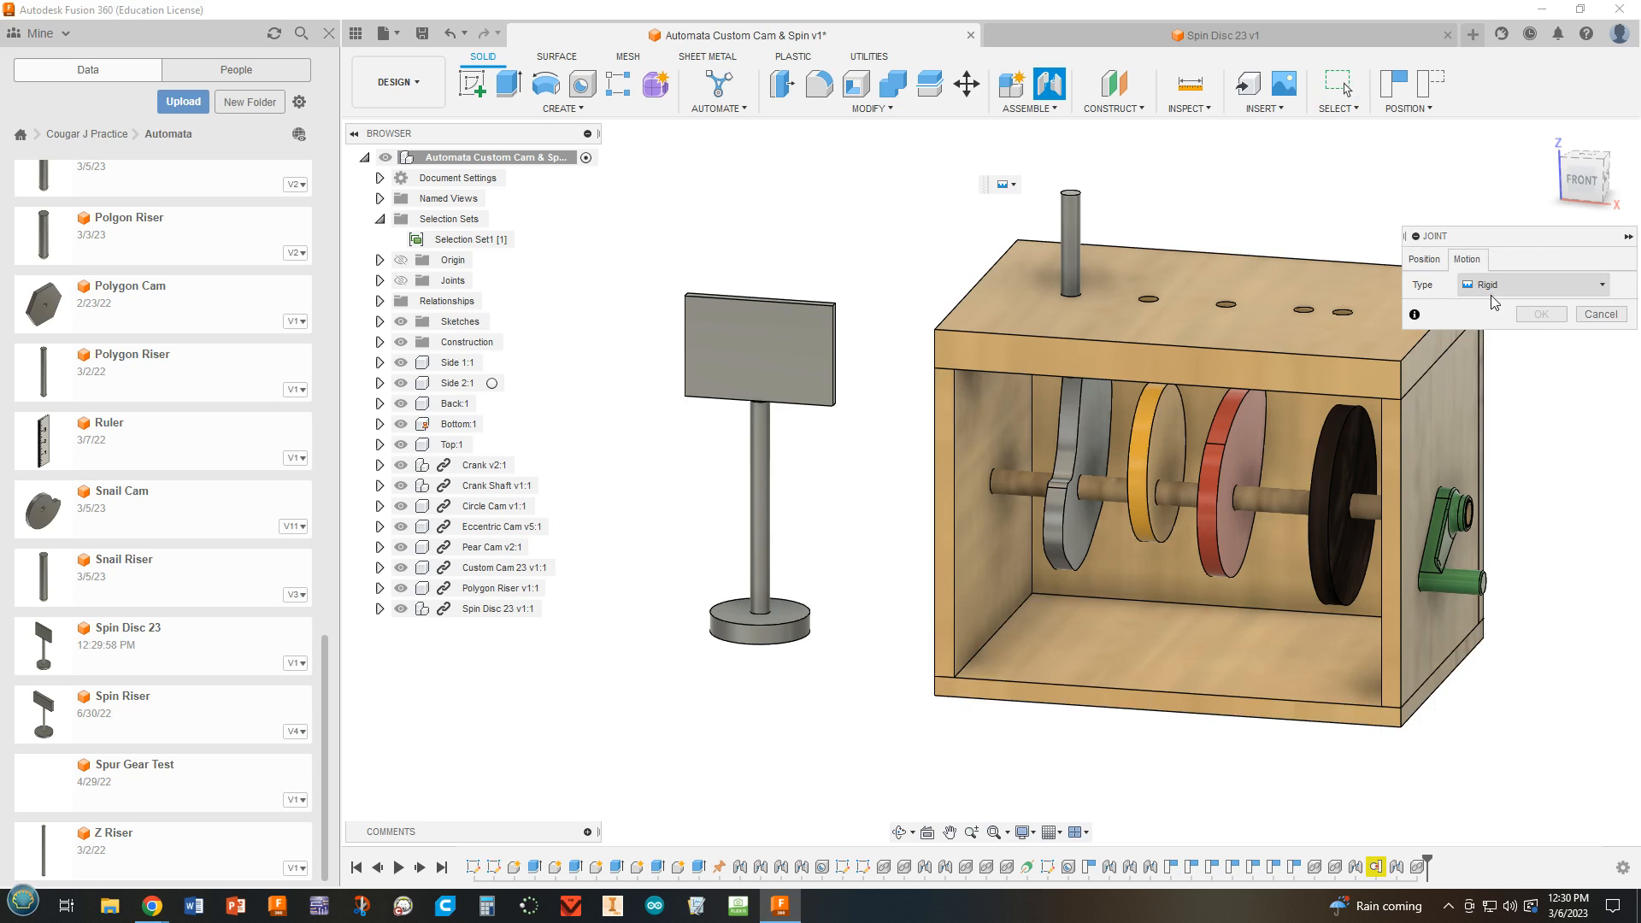
click(1498, 285)
click(1498, 364)
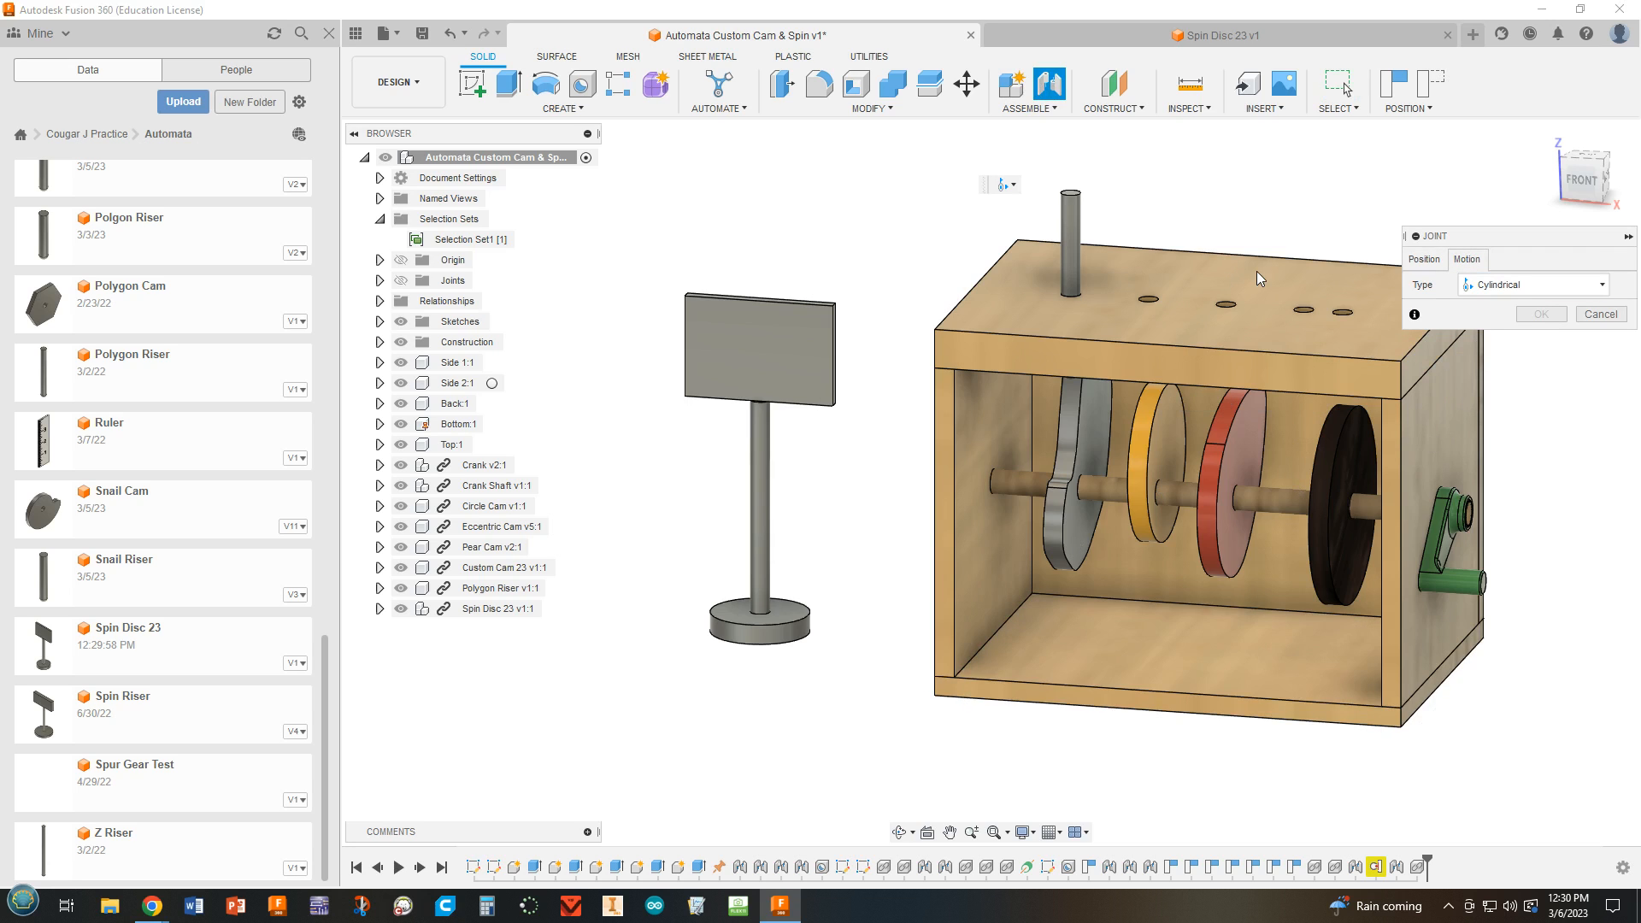
click(1424, 259)
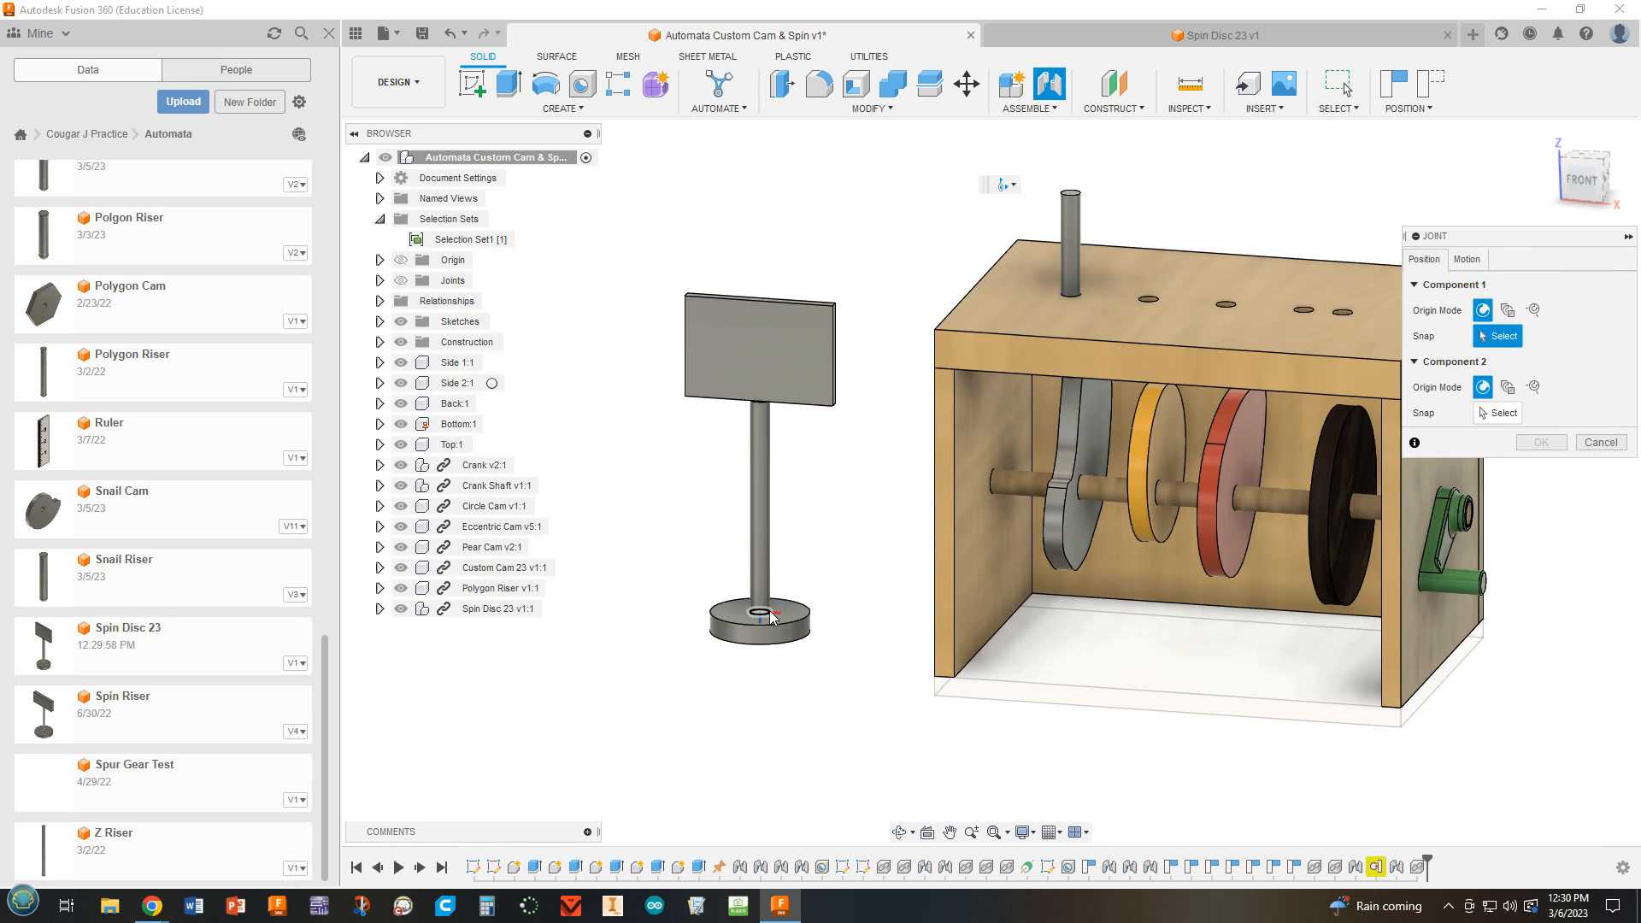
scroll(765, 615, up, 3)
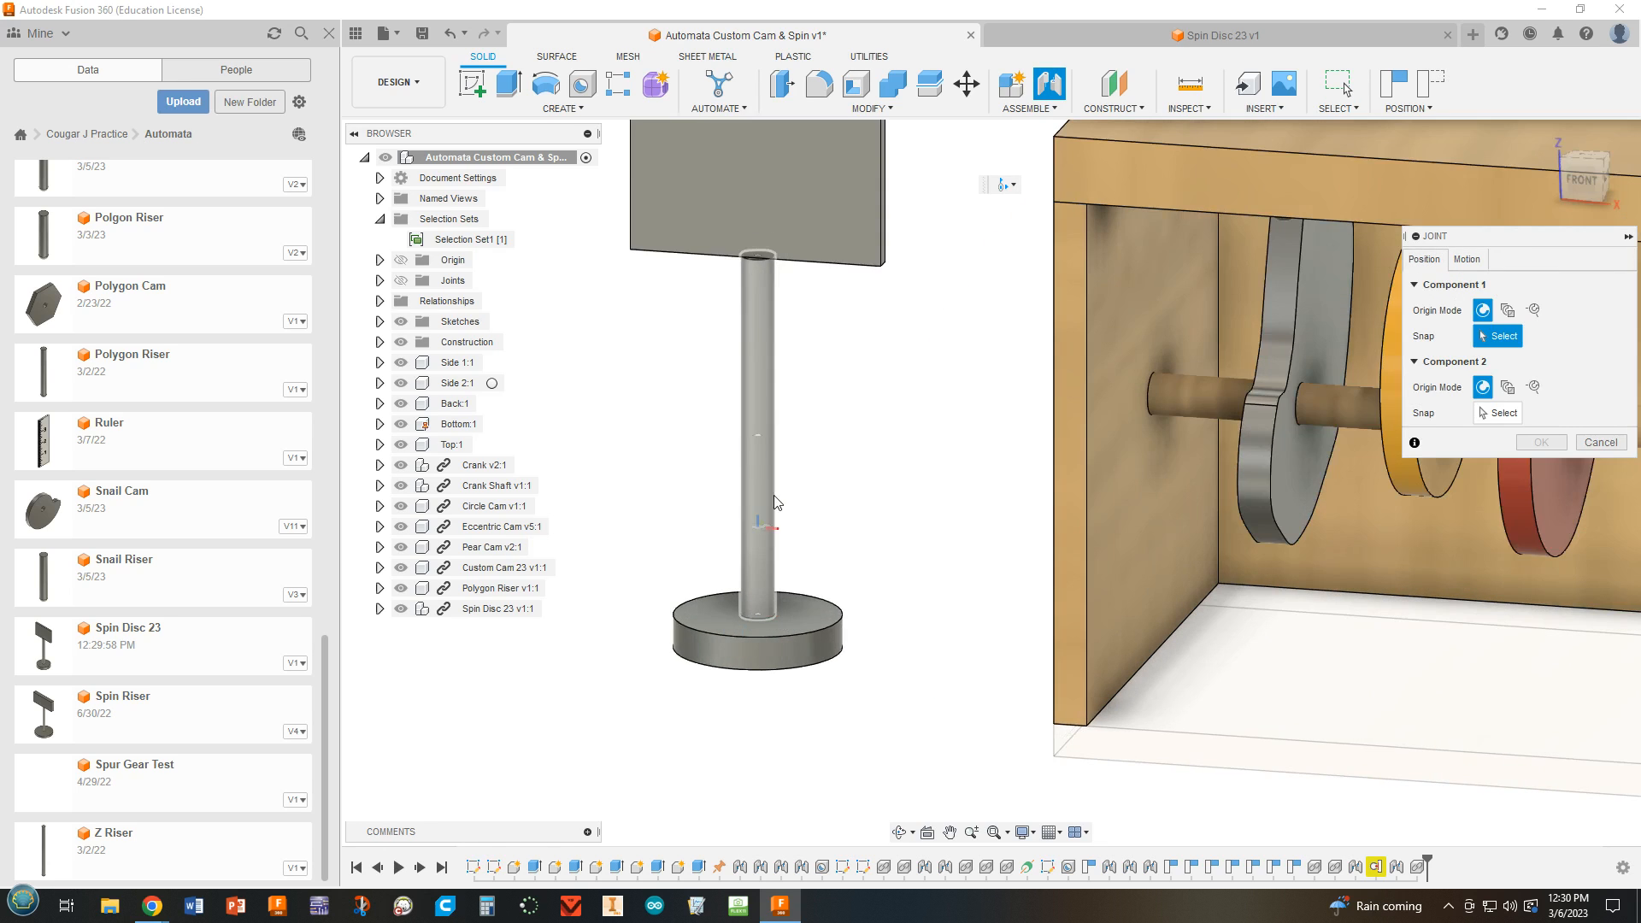
click(758, 444)
scroll(773, 440, down, 5)
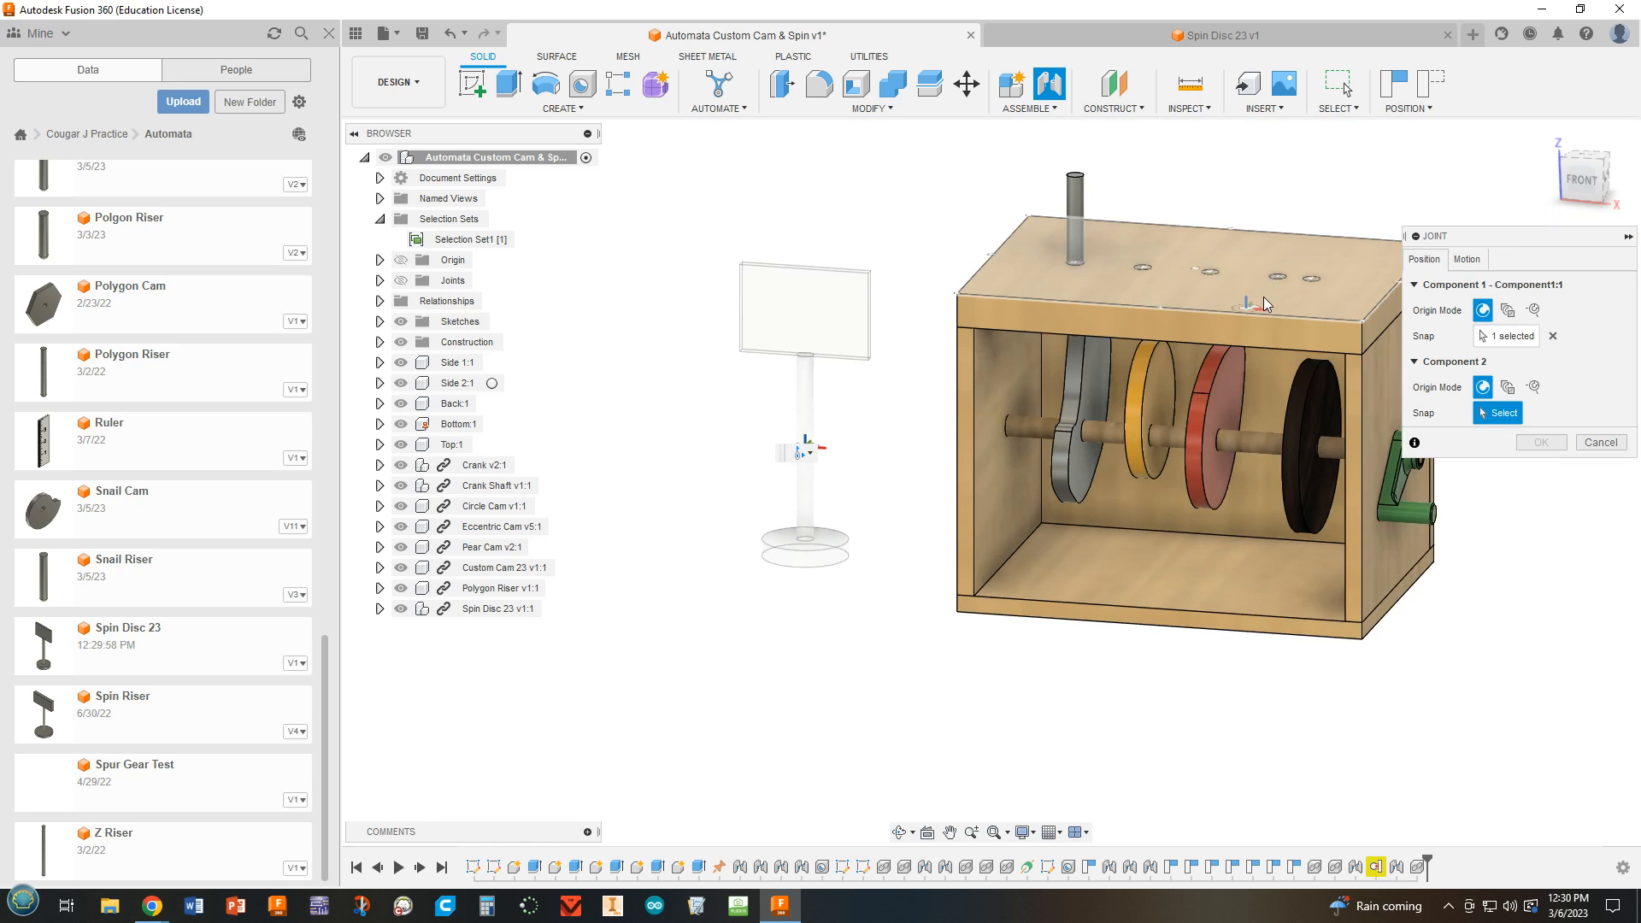
scroll(1266, 304, up, 4)
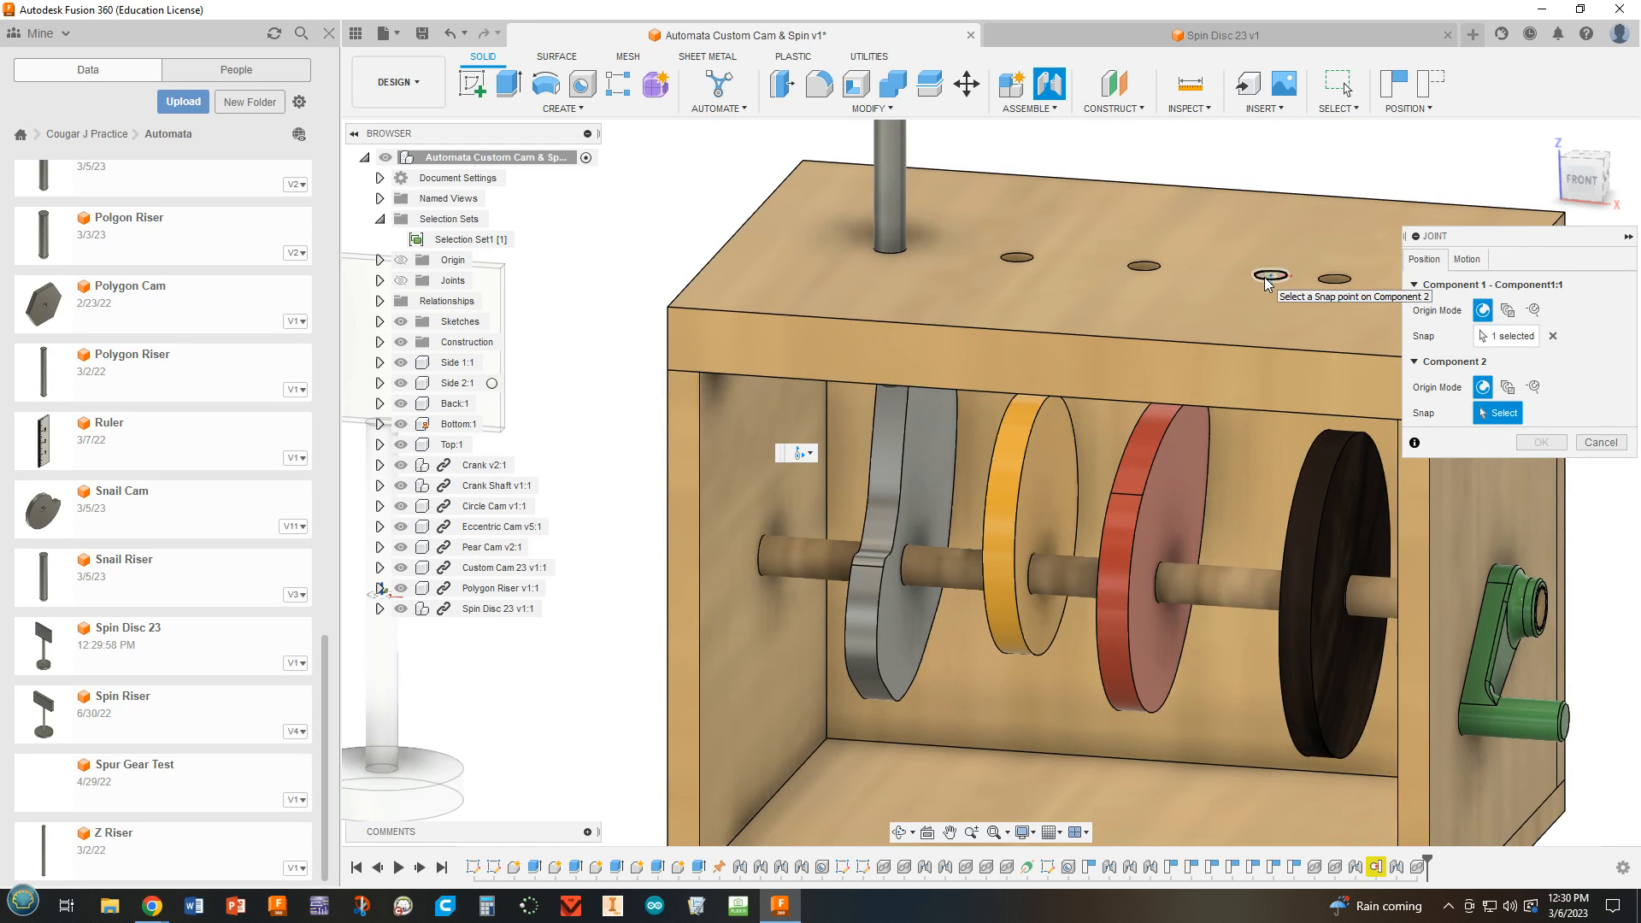
click(1265, 279)
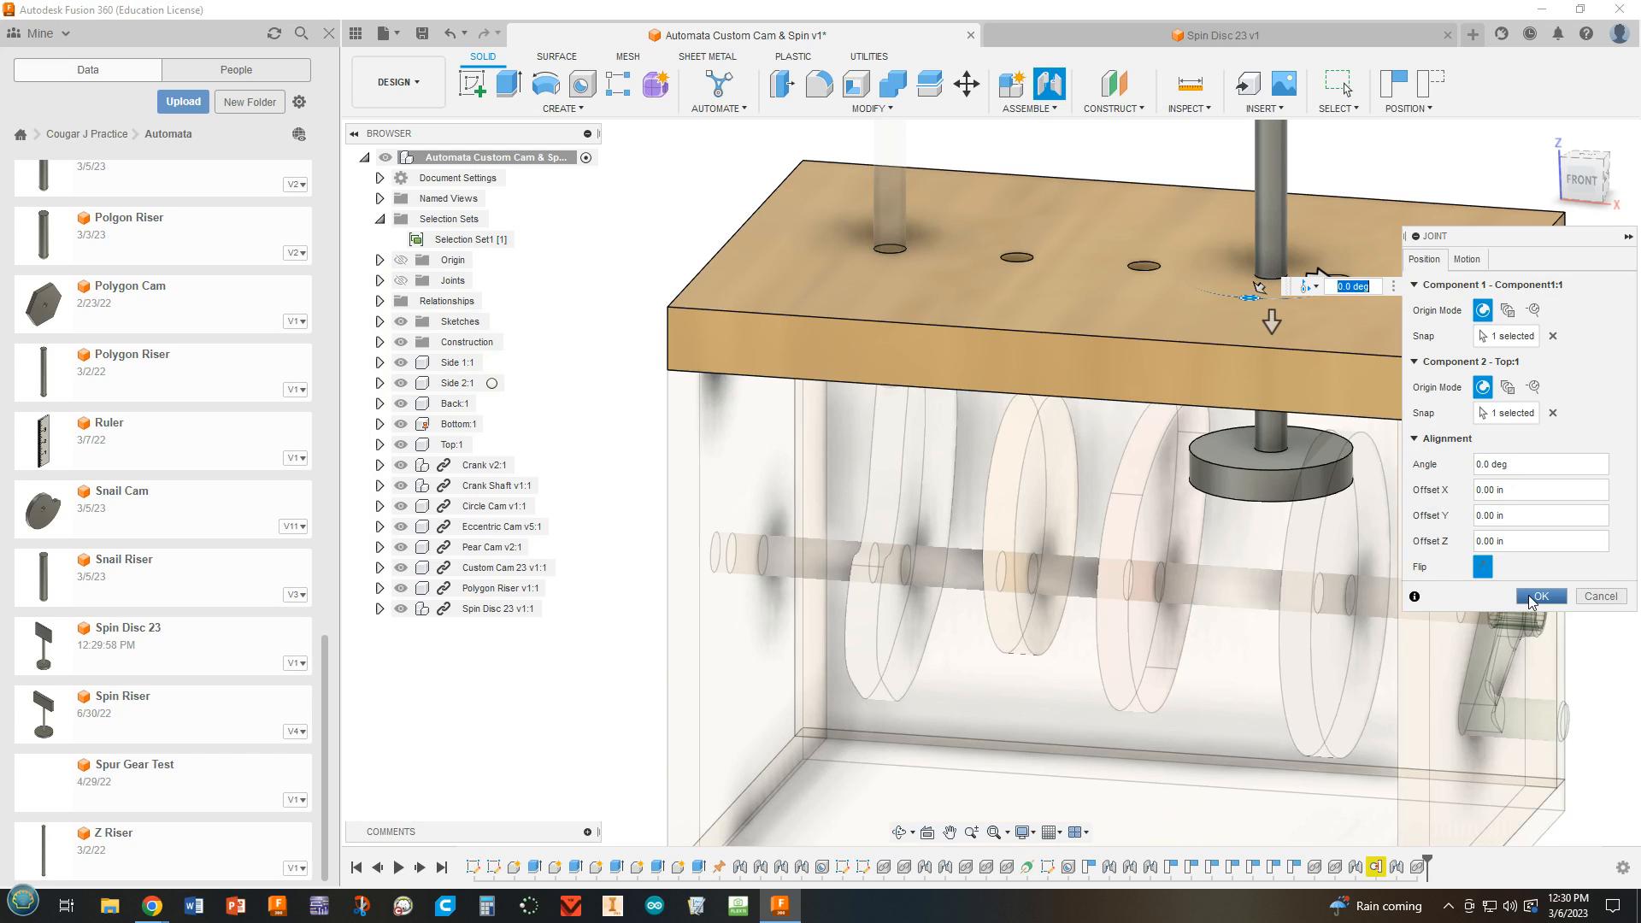
click(1537, 597)
drag(1261, 241, 1263, 182)
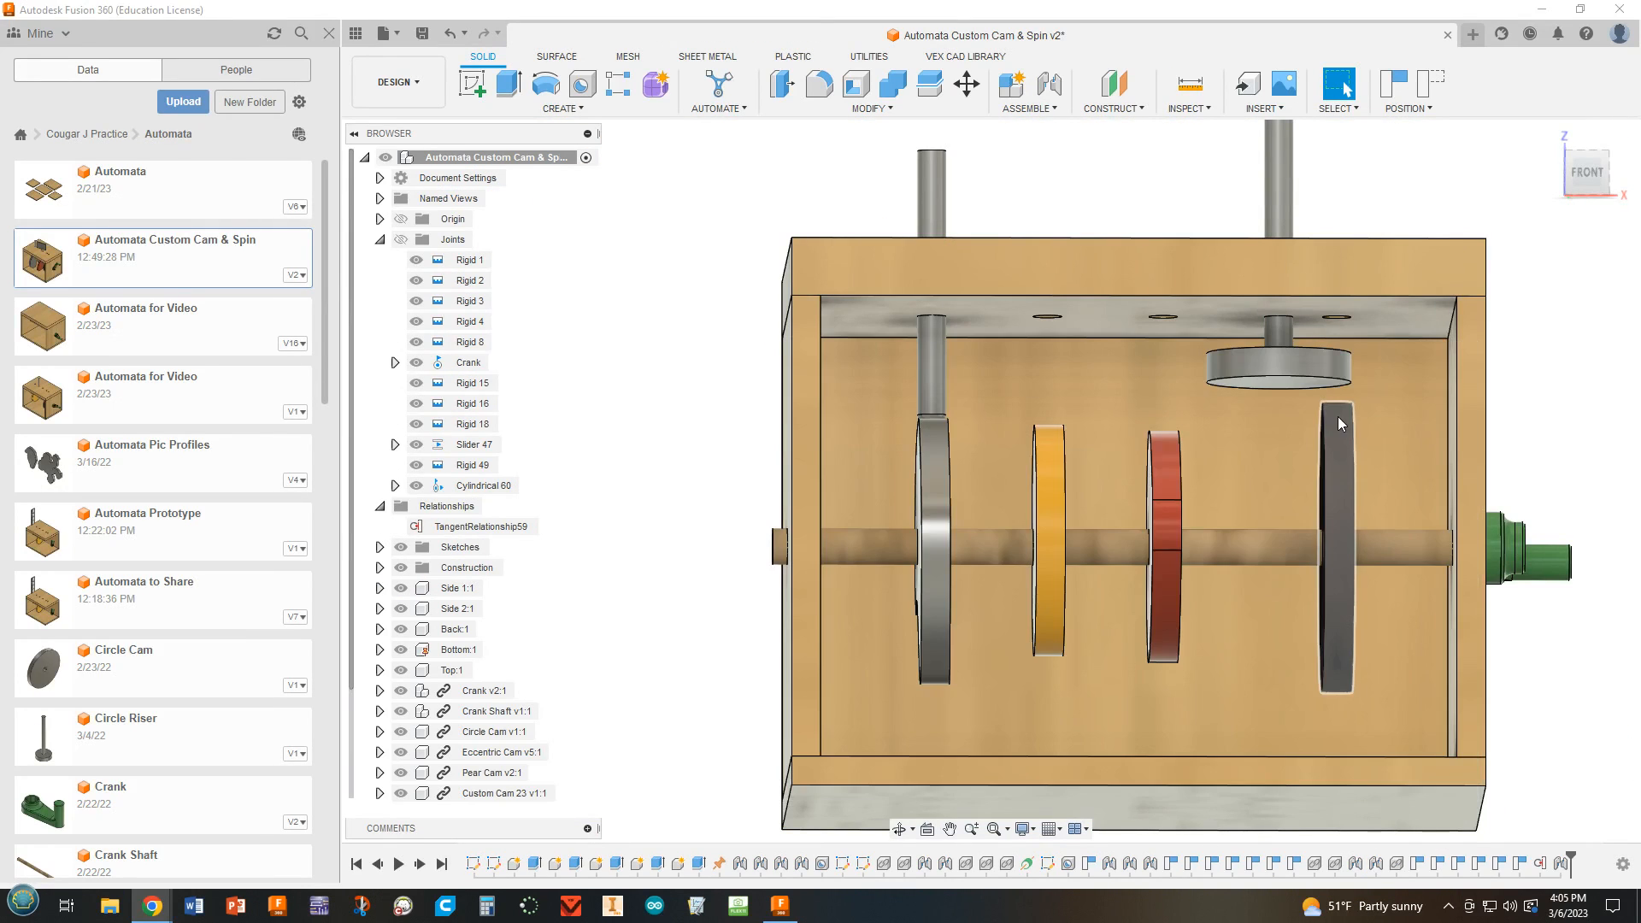
Create a tangent relationship between the spin disc's bottom face and the outer rim of the black circle cam.
click(1029, 109)
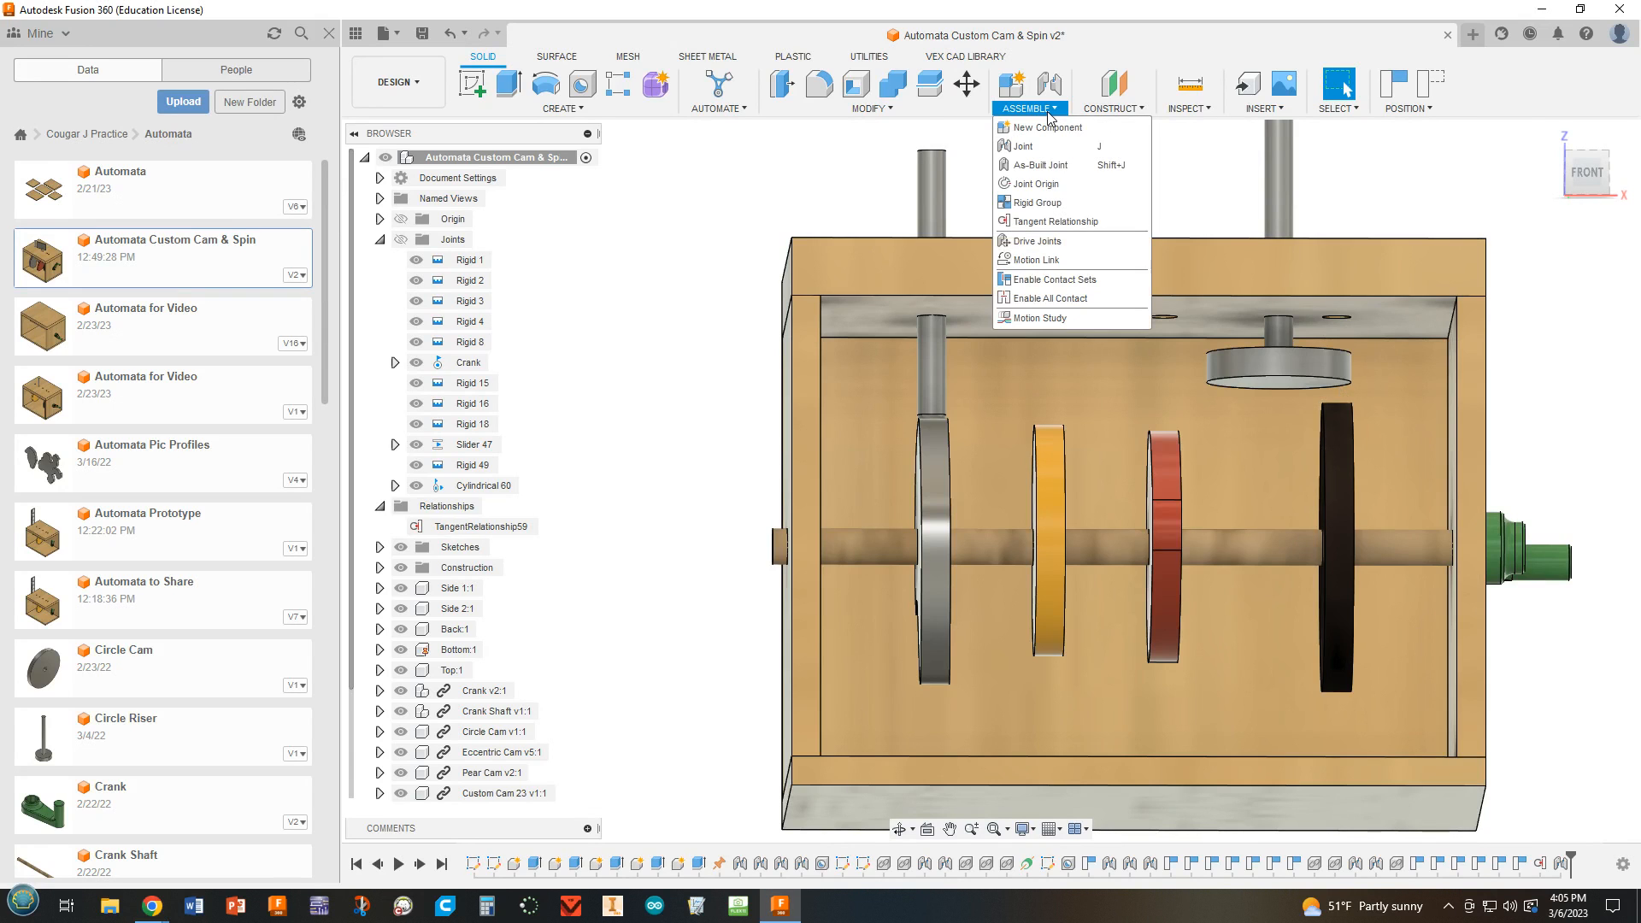
click(1056, 222)
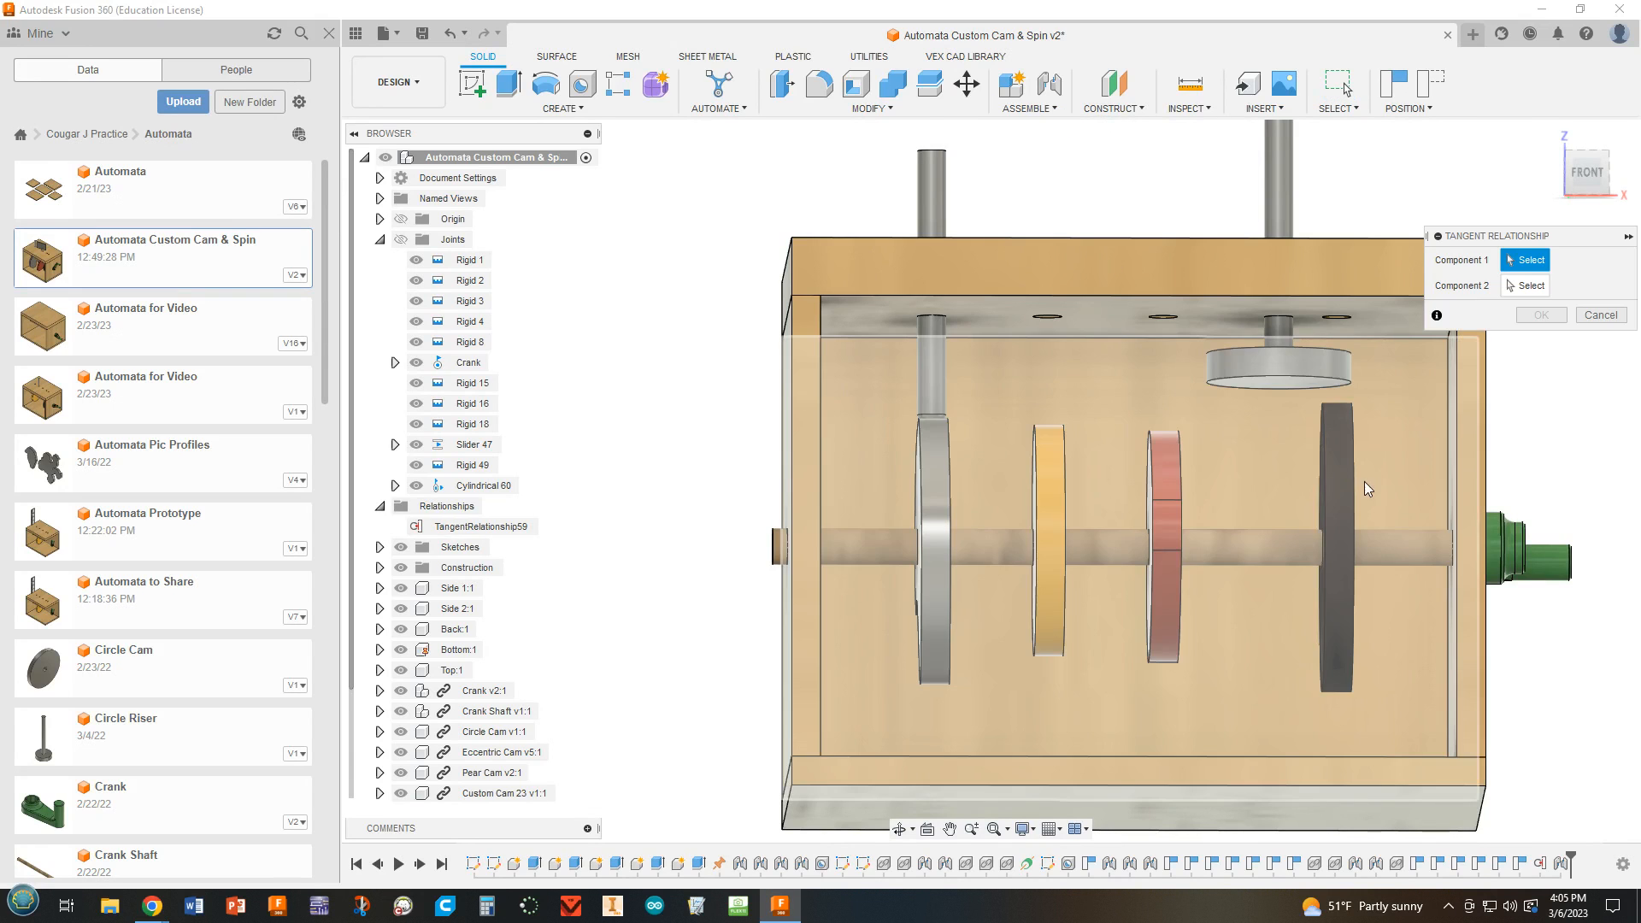
scroll(1292, 381, up, 2)
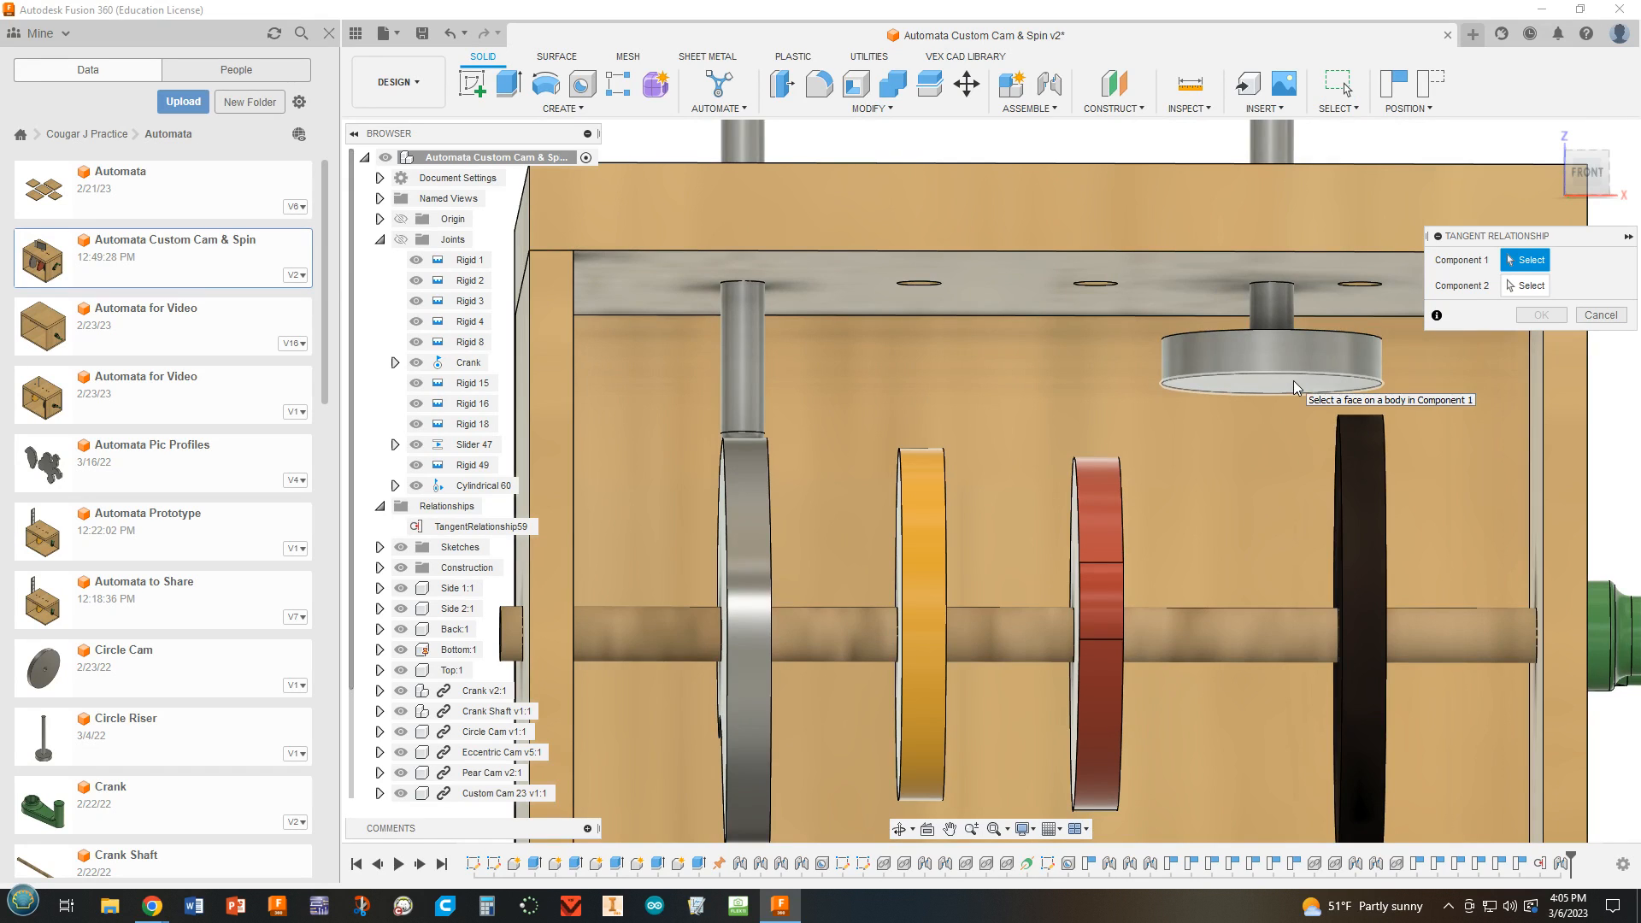
click(1294, 382)
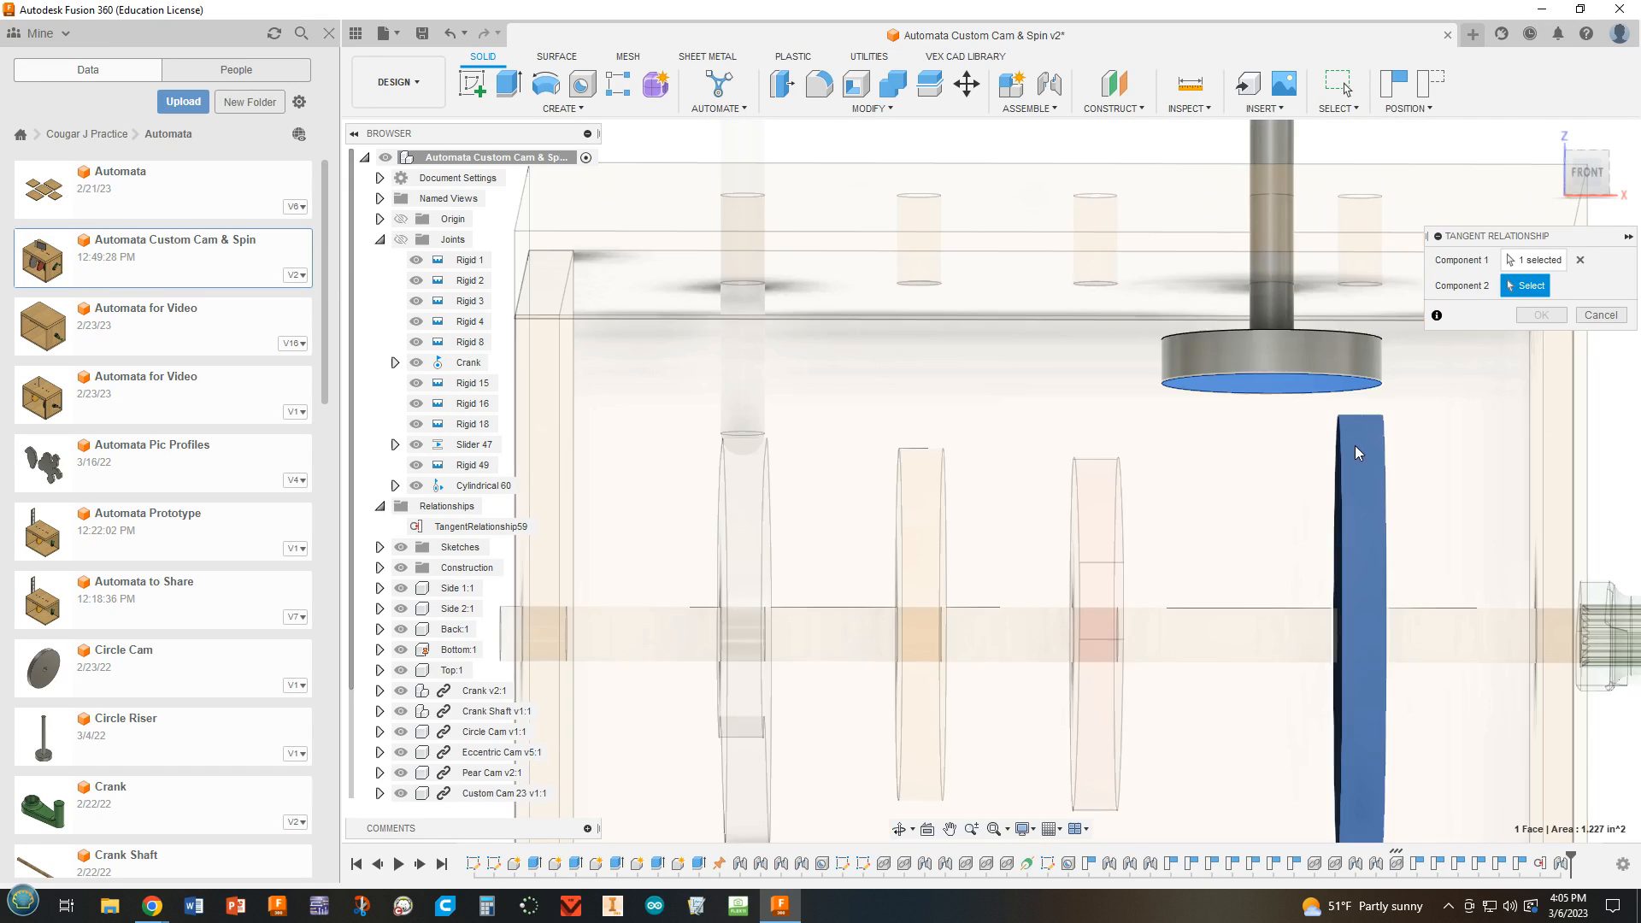
click(1356, 453)
scroll(1368, 447, down, 2)
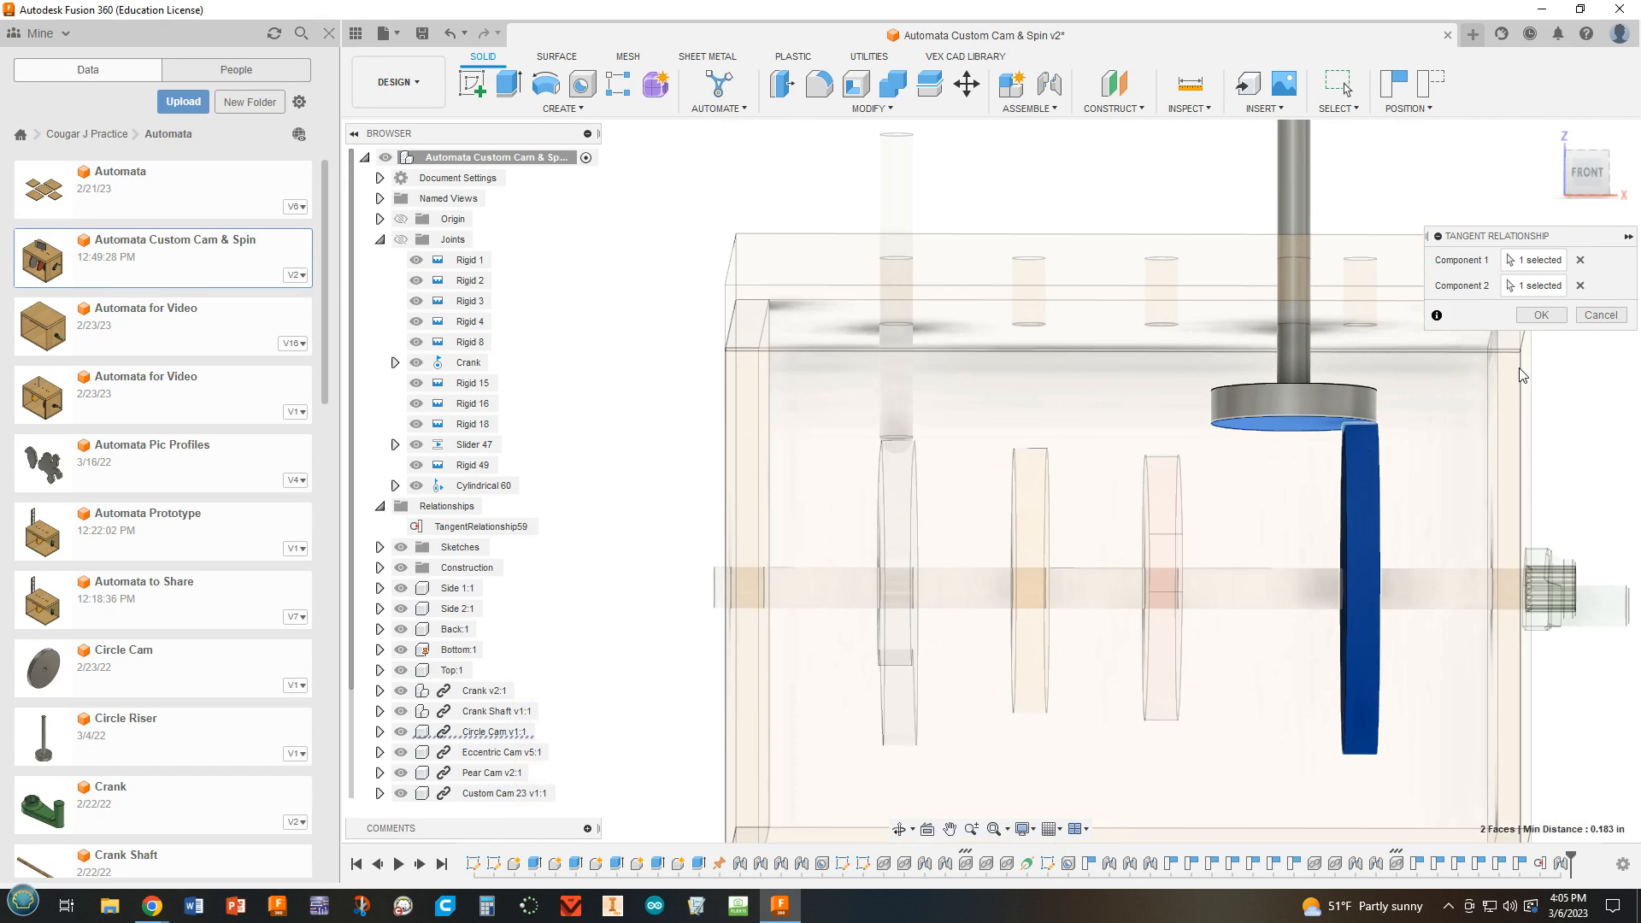
click(1544, 318)
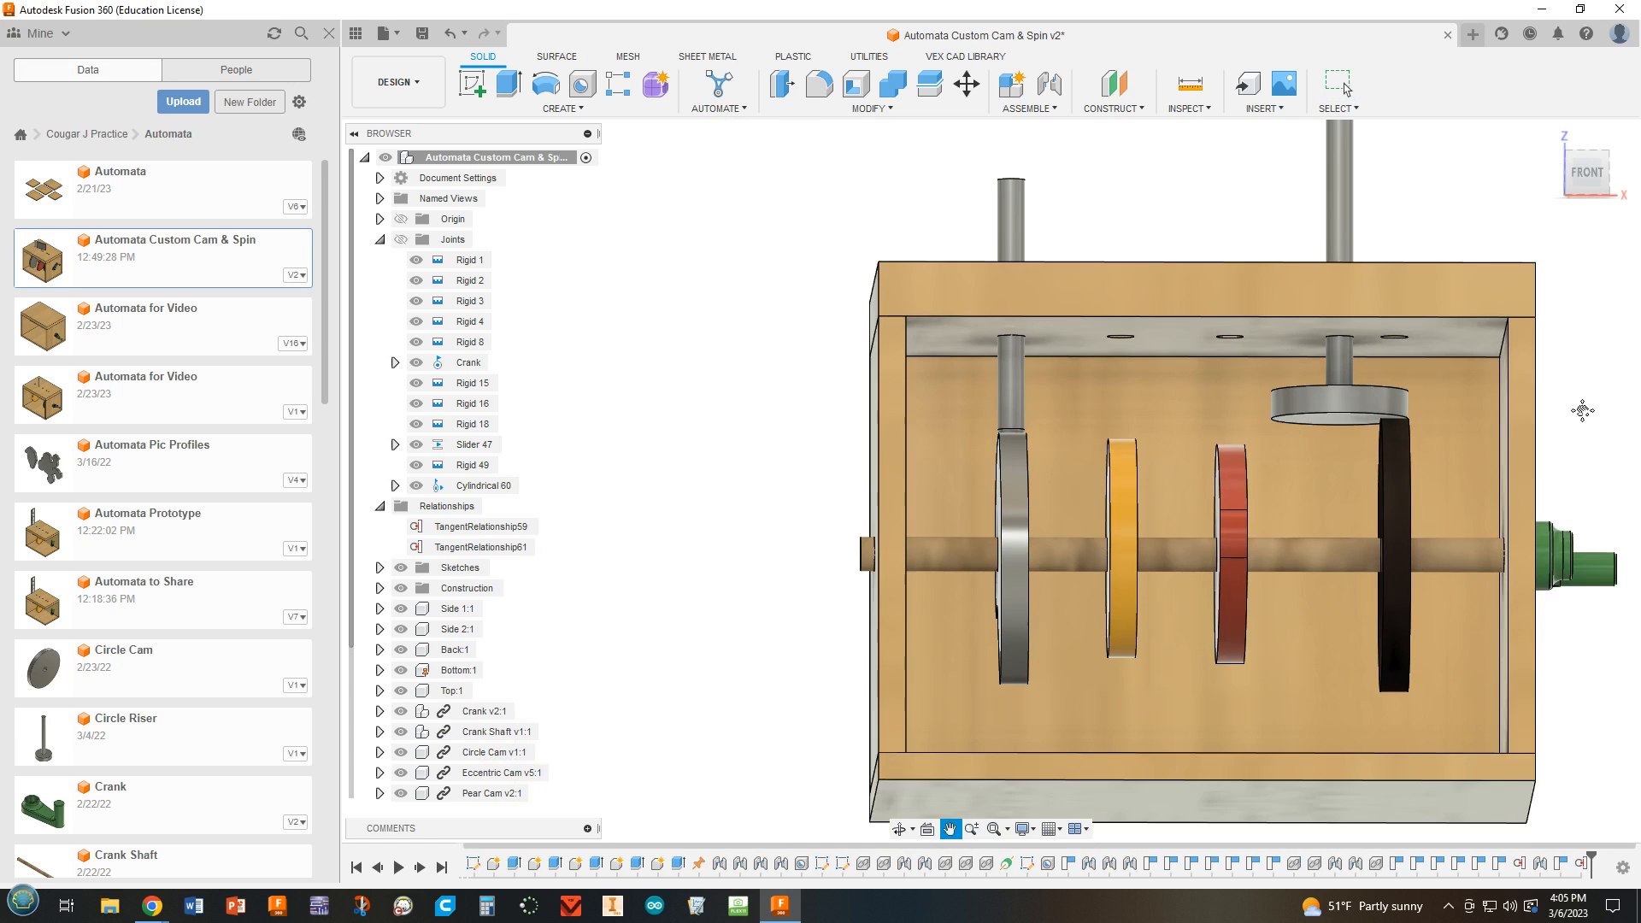
Turn the crank and examine from an angle how the cams move the riser and the spin disc.
shift+middle_drag(1542, 399, 1294, 547)
drag(1294, 548, 1242, 464)
scroll(1450, 548, down, 2)
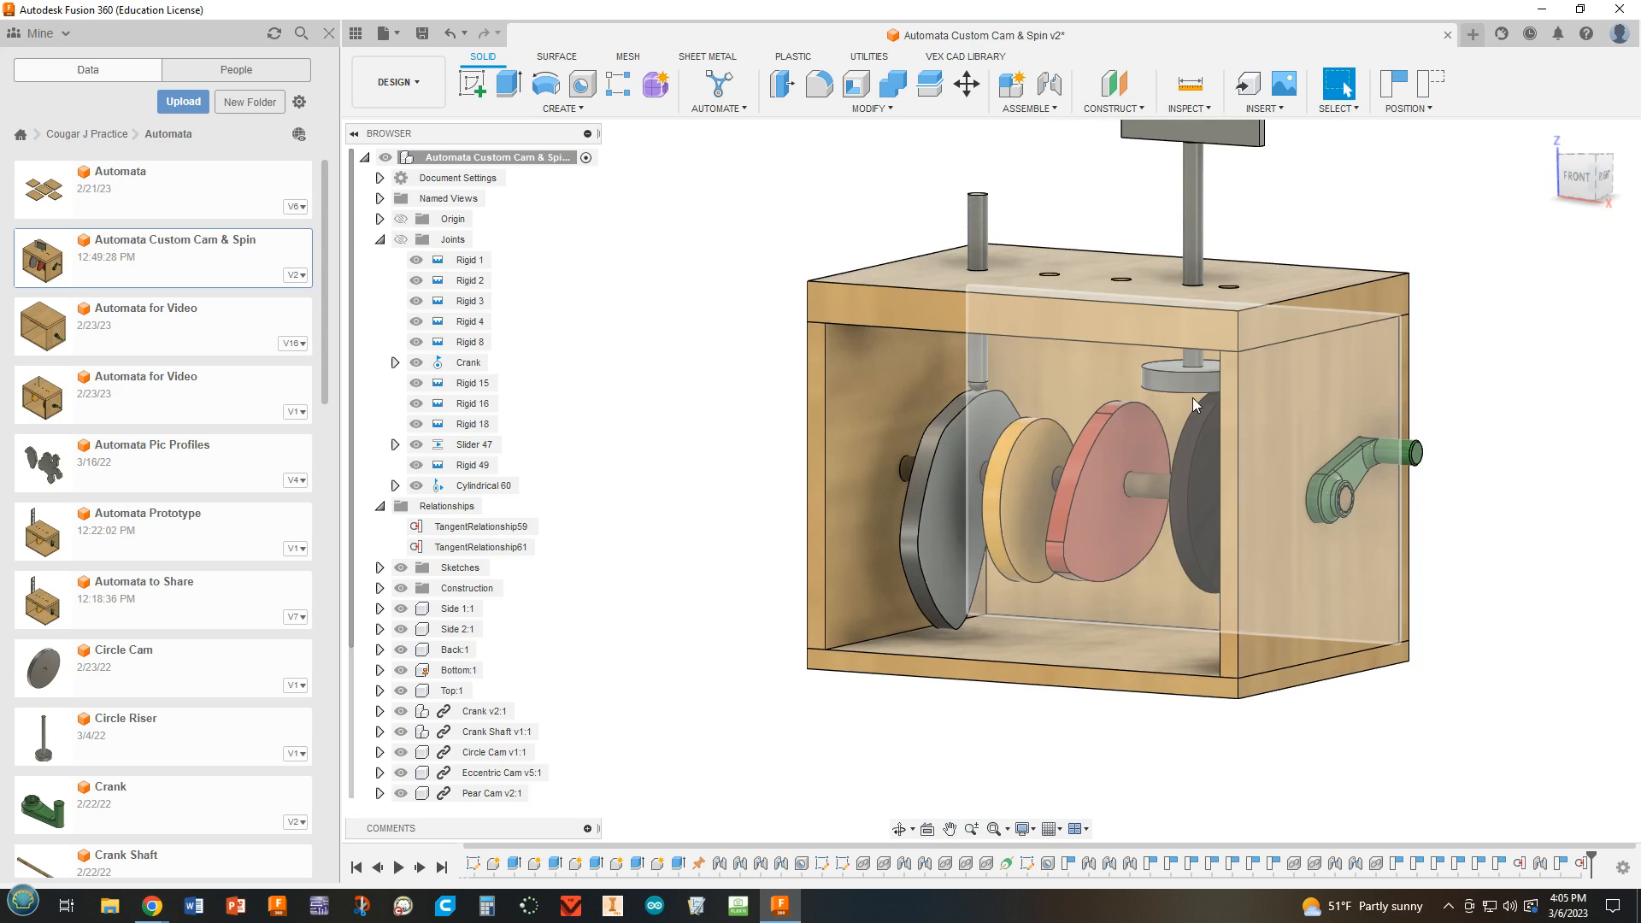
scroll(1194, 393, up, 3)
scroll(1506, 434, down, 3)
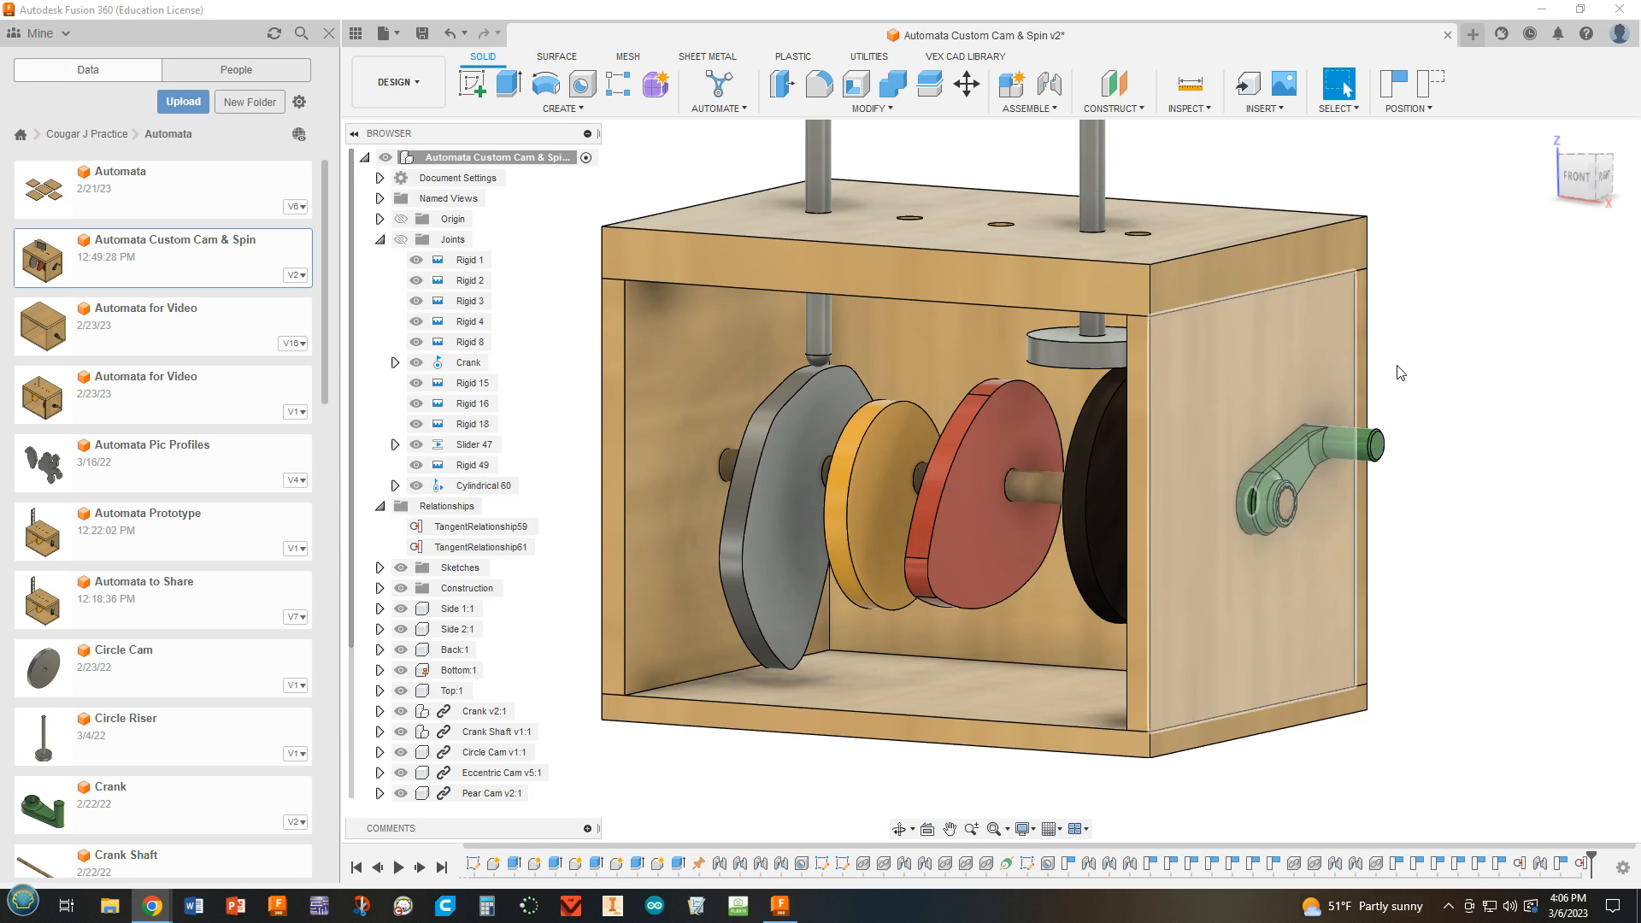
scroll(1419, 364, down, 2)
scroll(1459, 476, up, 2)
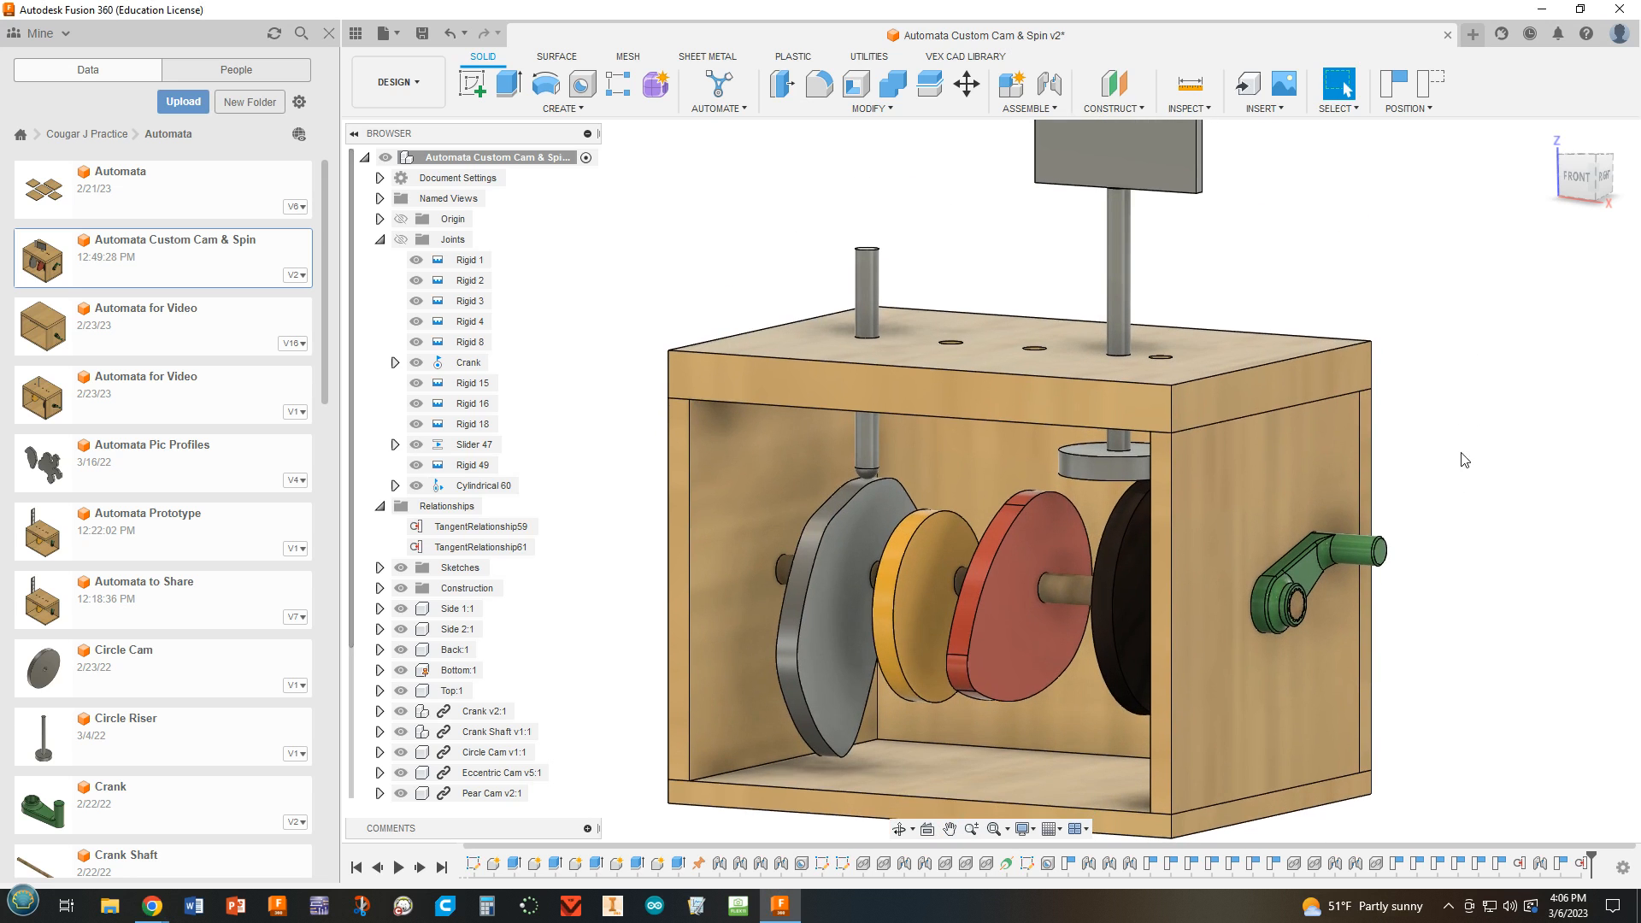
Revert the moved components, motion-link the Crank and Cylindrical 60 joints at 360 degrees each about Z, and turn the crank to test.
click(1019, 109)
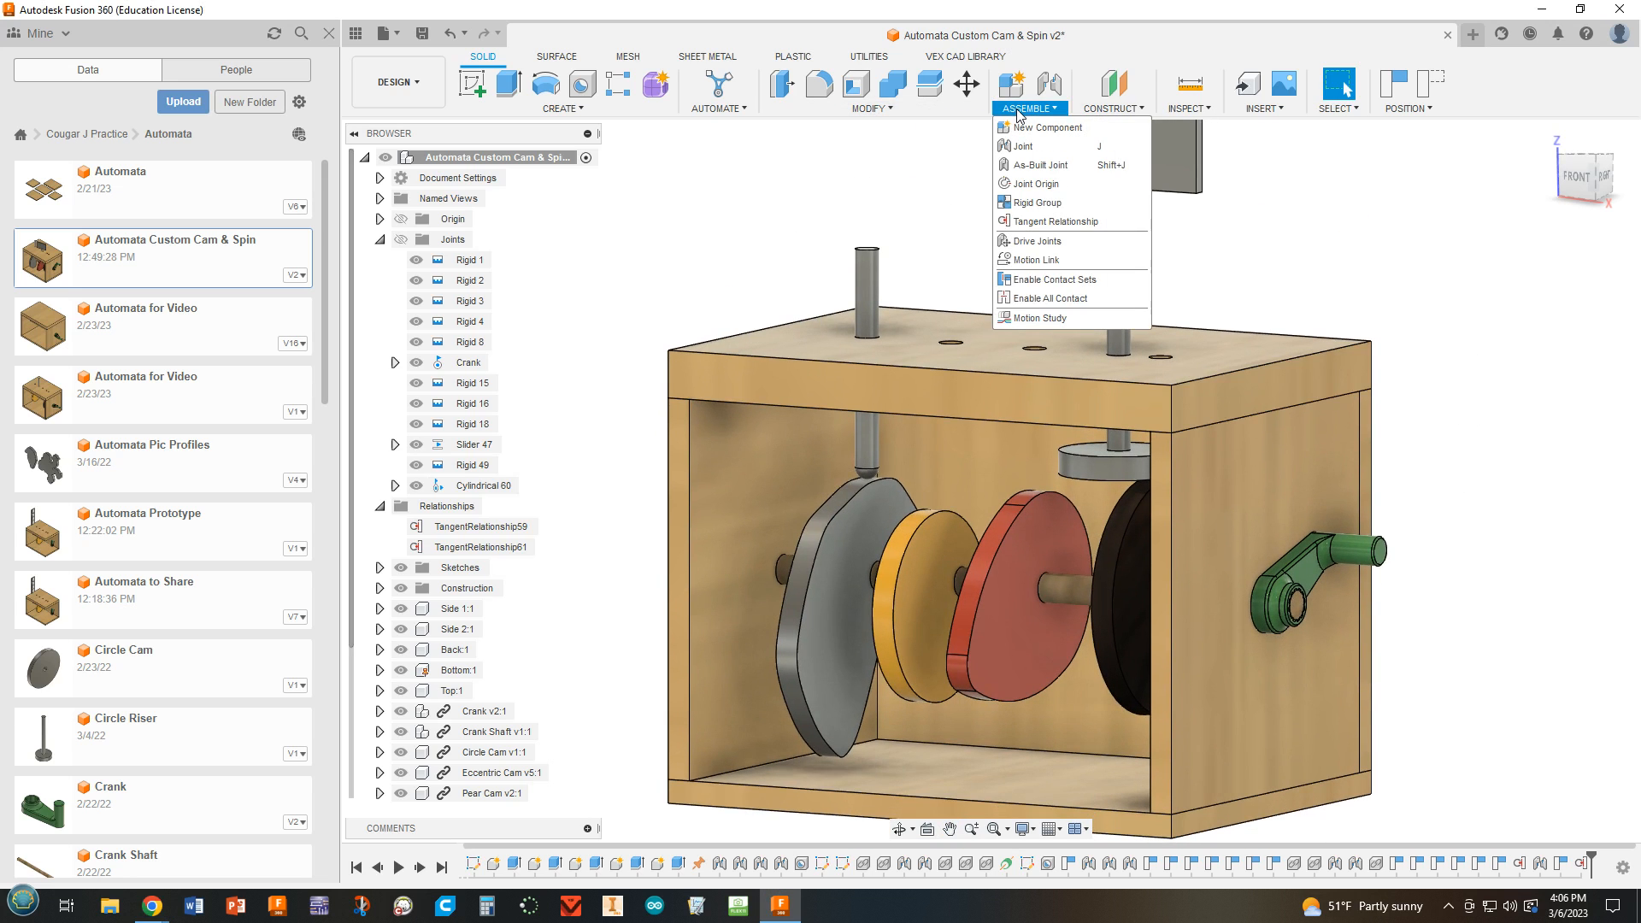
click(1026, 261)
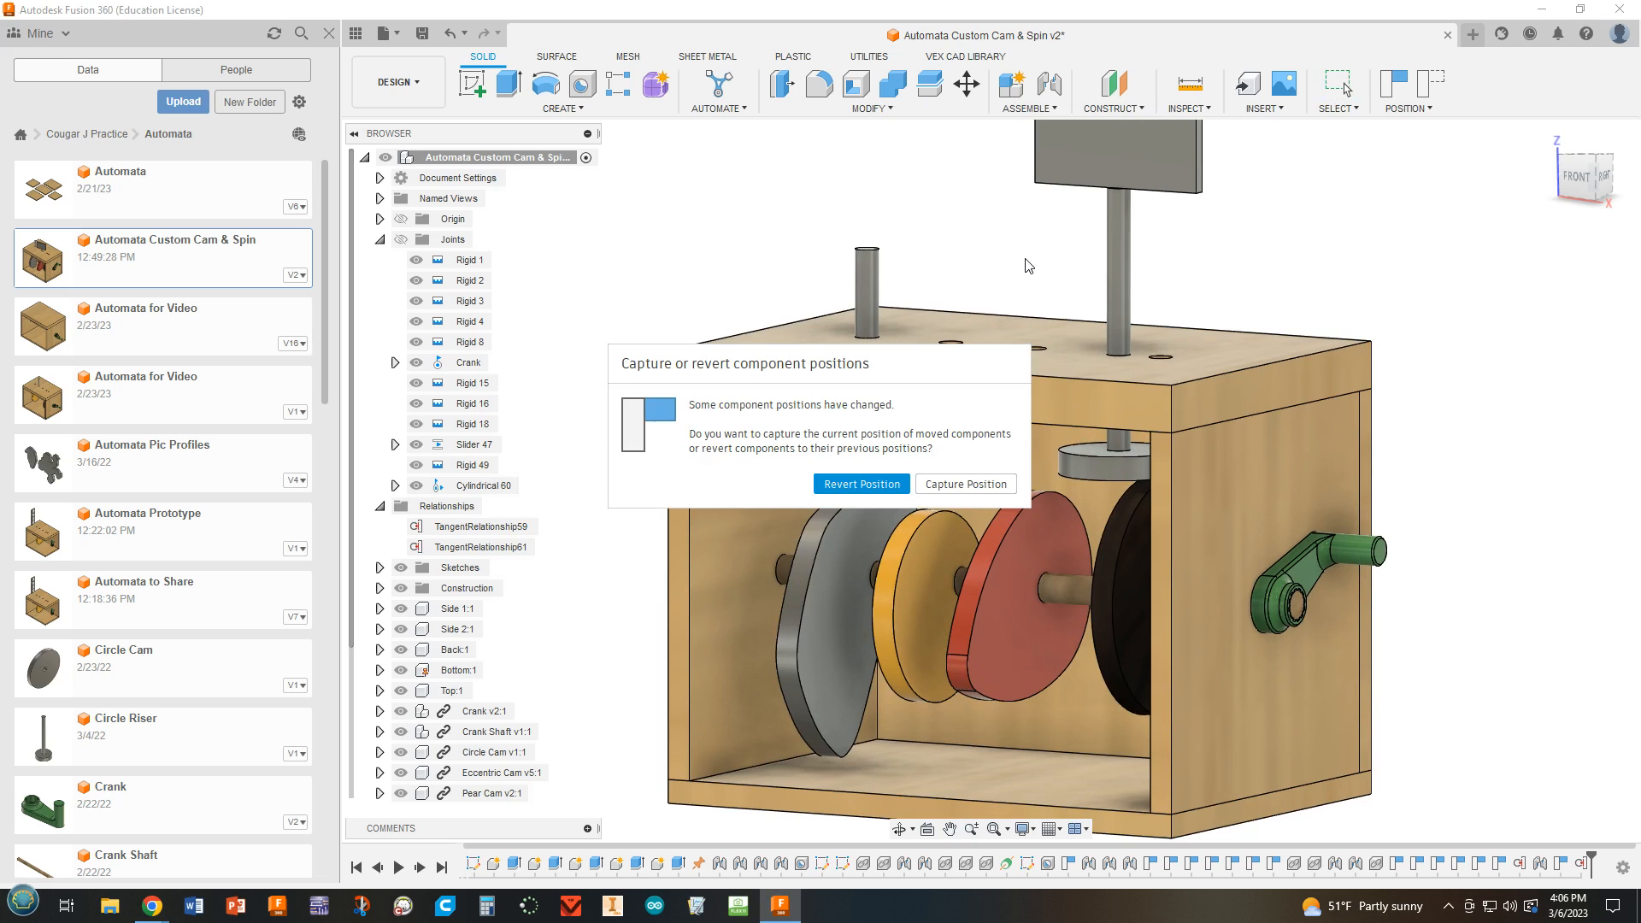
click(859, 487)
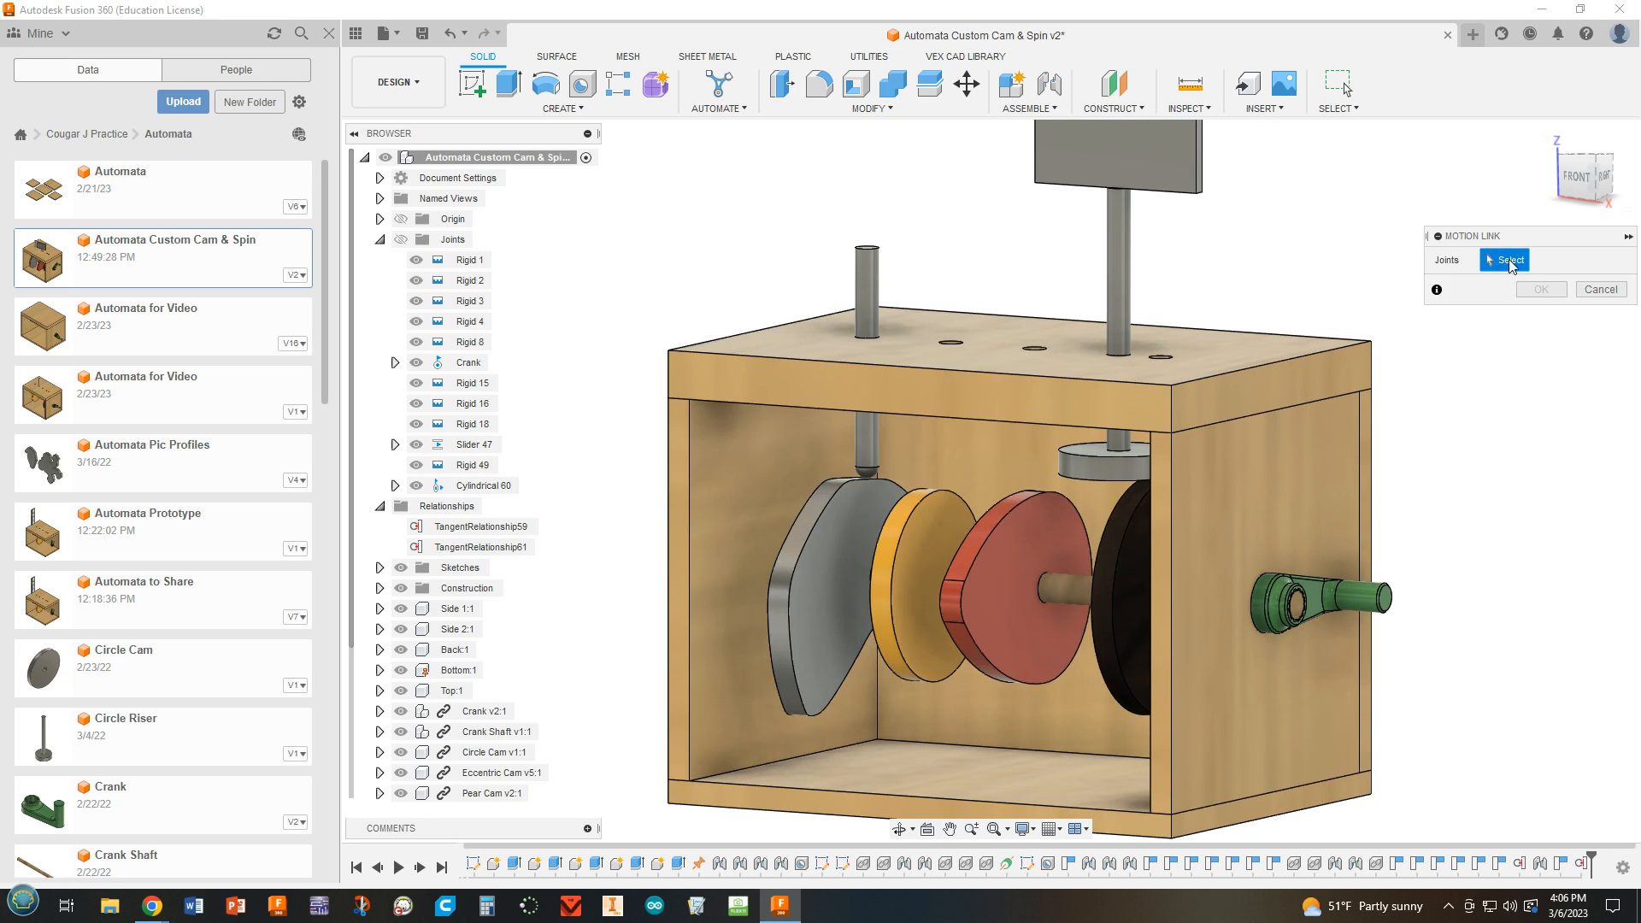
click(469, 363)
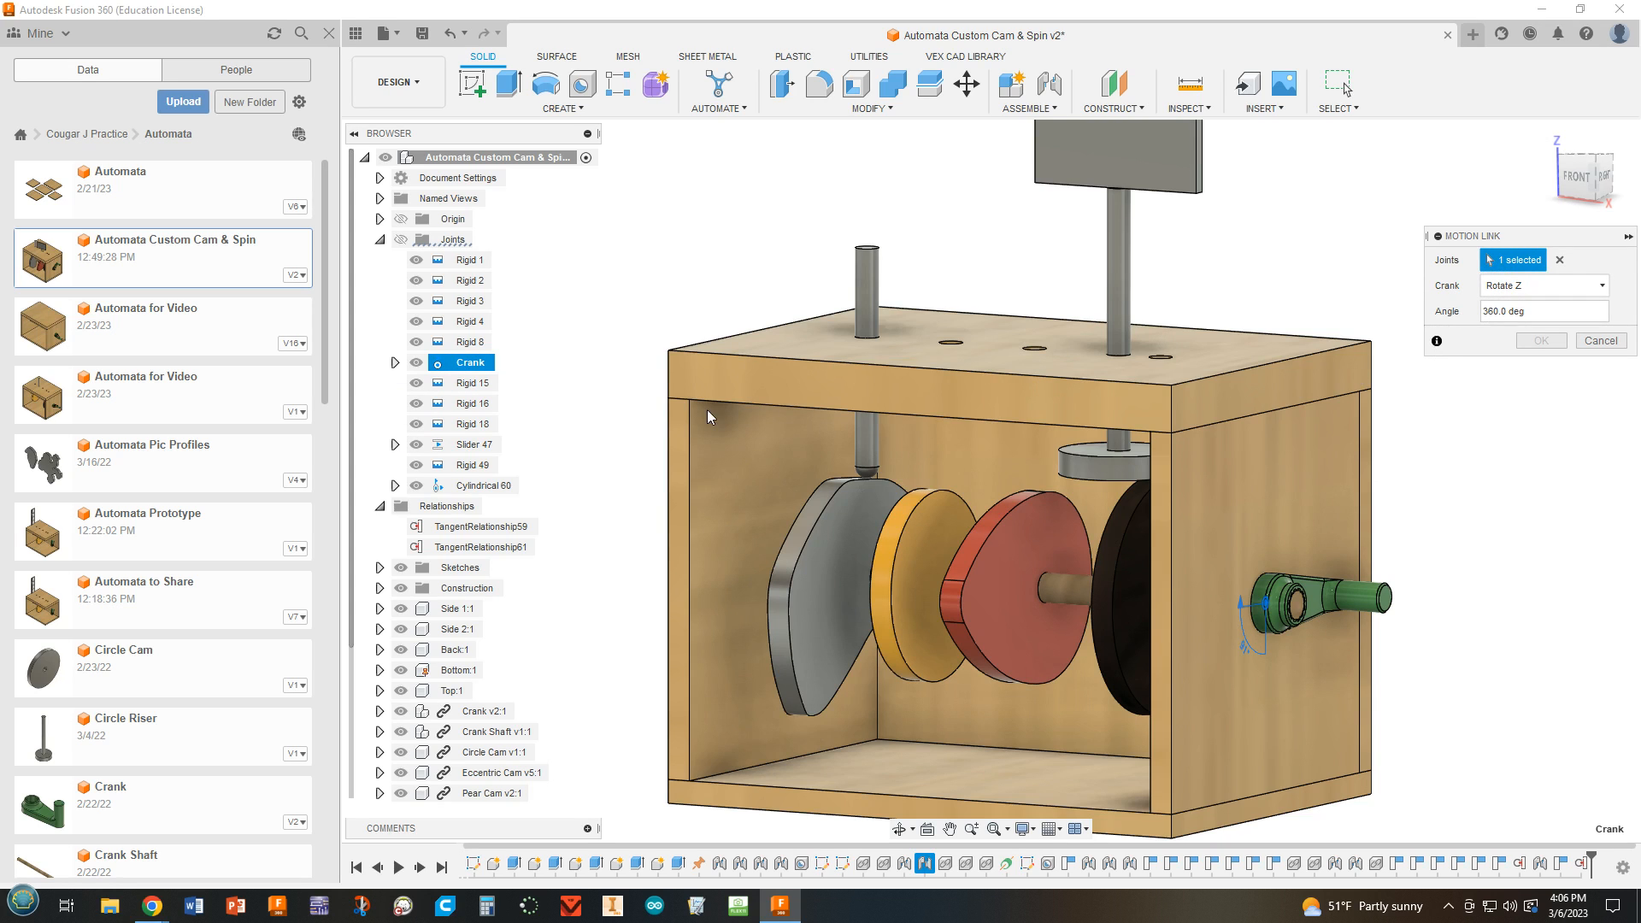
click(469, 487)
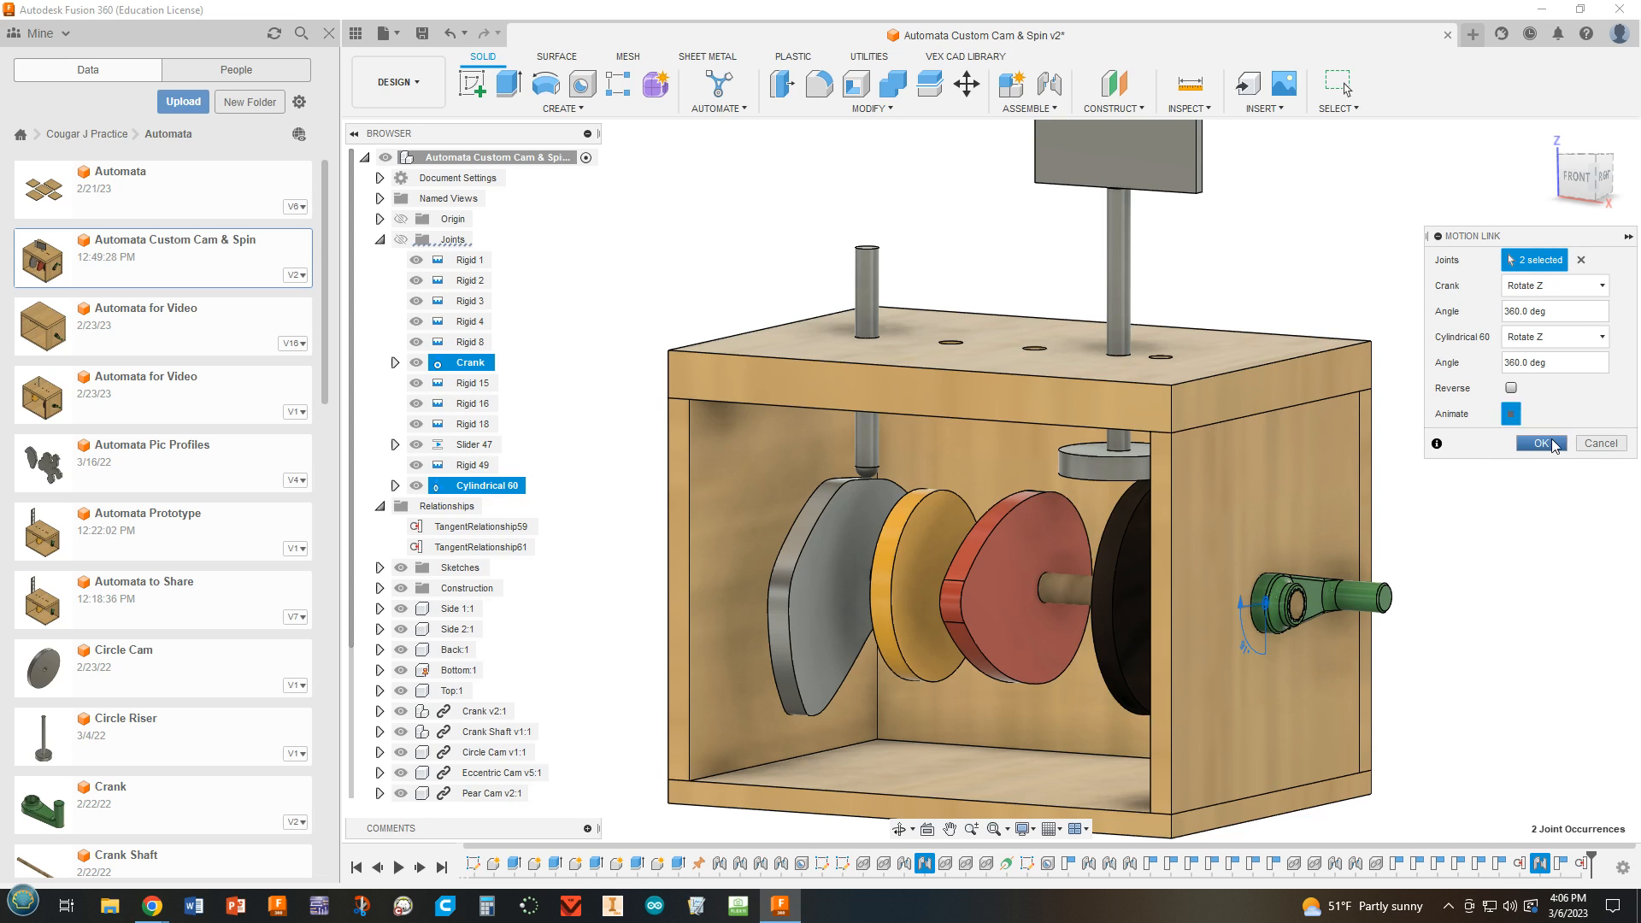
click(1544, 441)
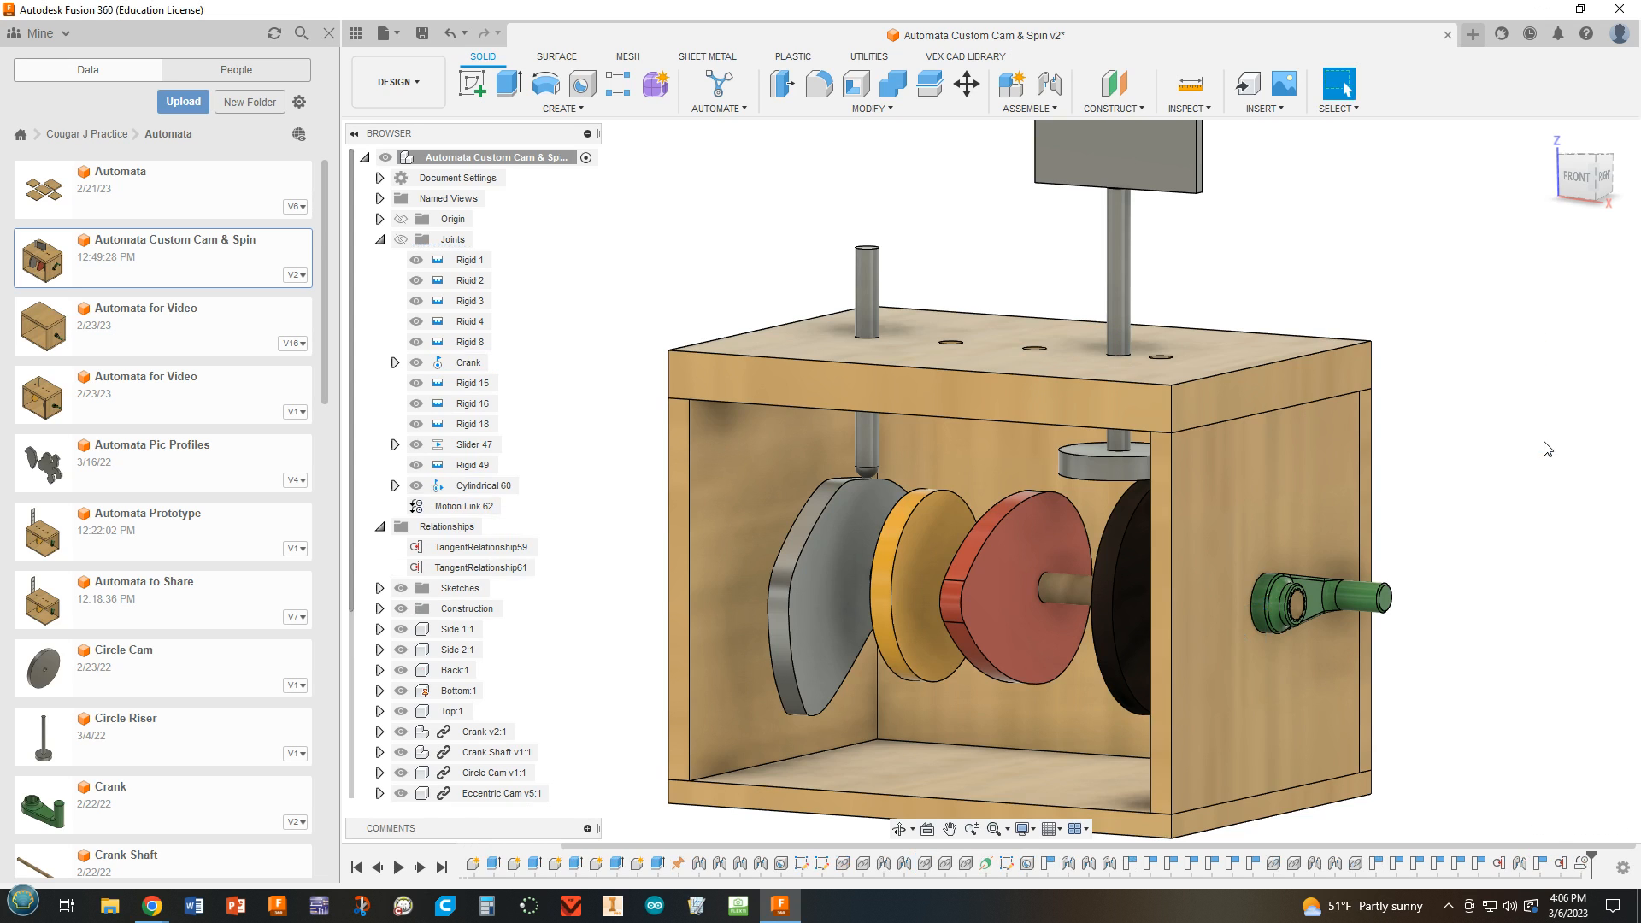
drag(1382, 584, 1213, 597)
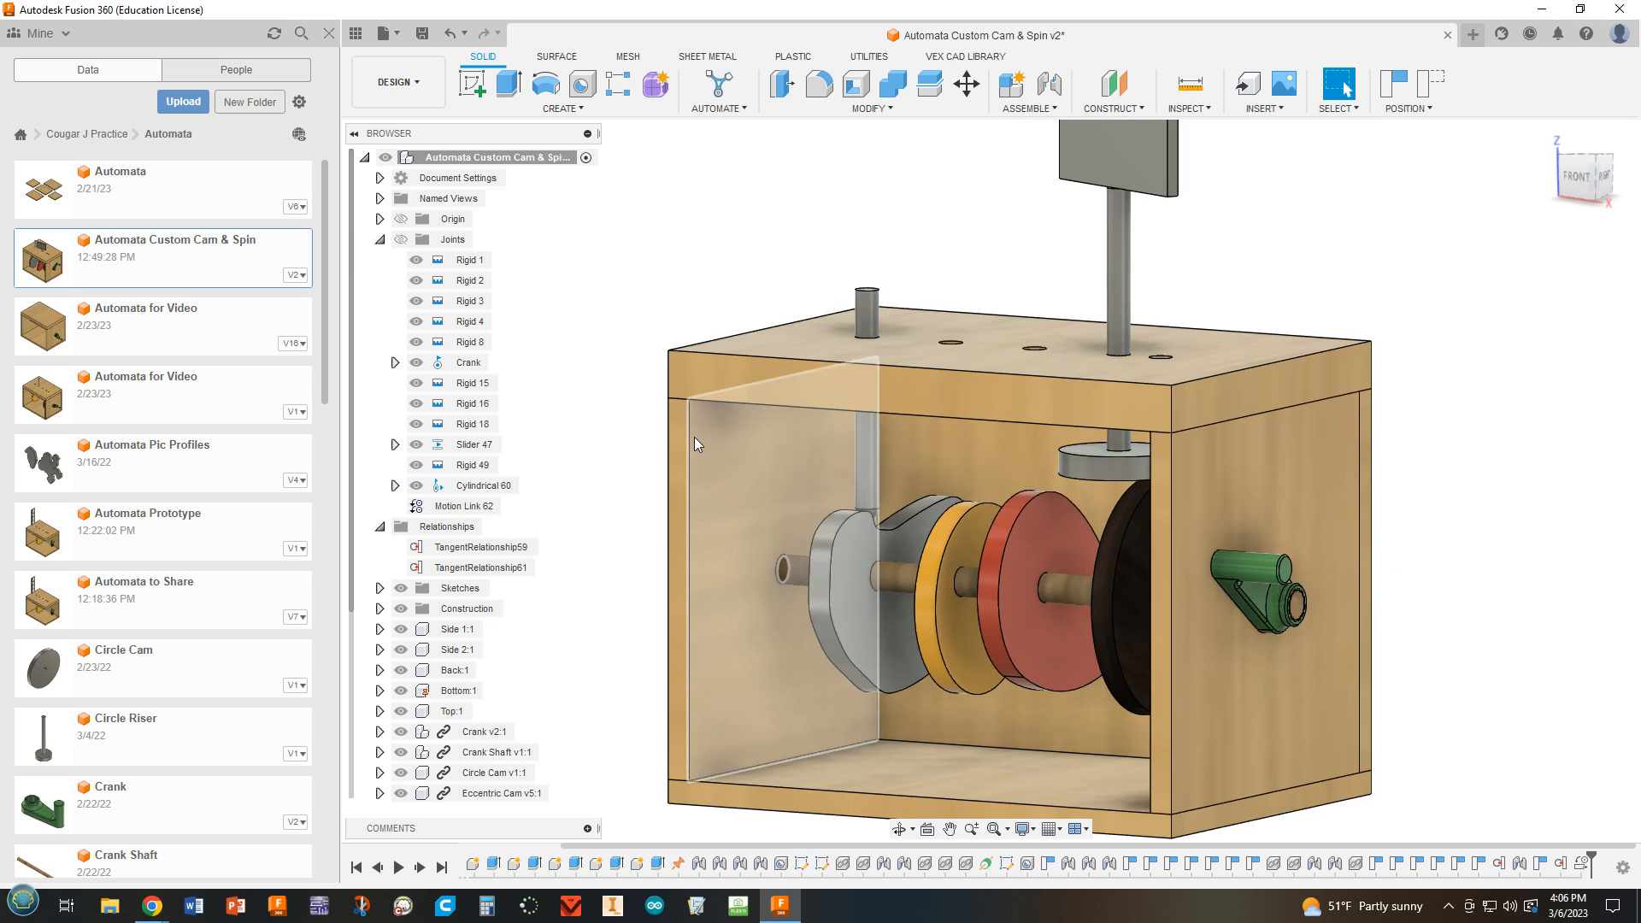
Animate the joint relationships of the Crank joint to examine the linked motion, and stop the animation.
right_click(451, 366)
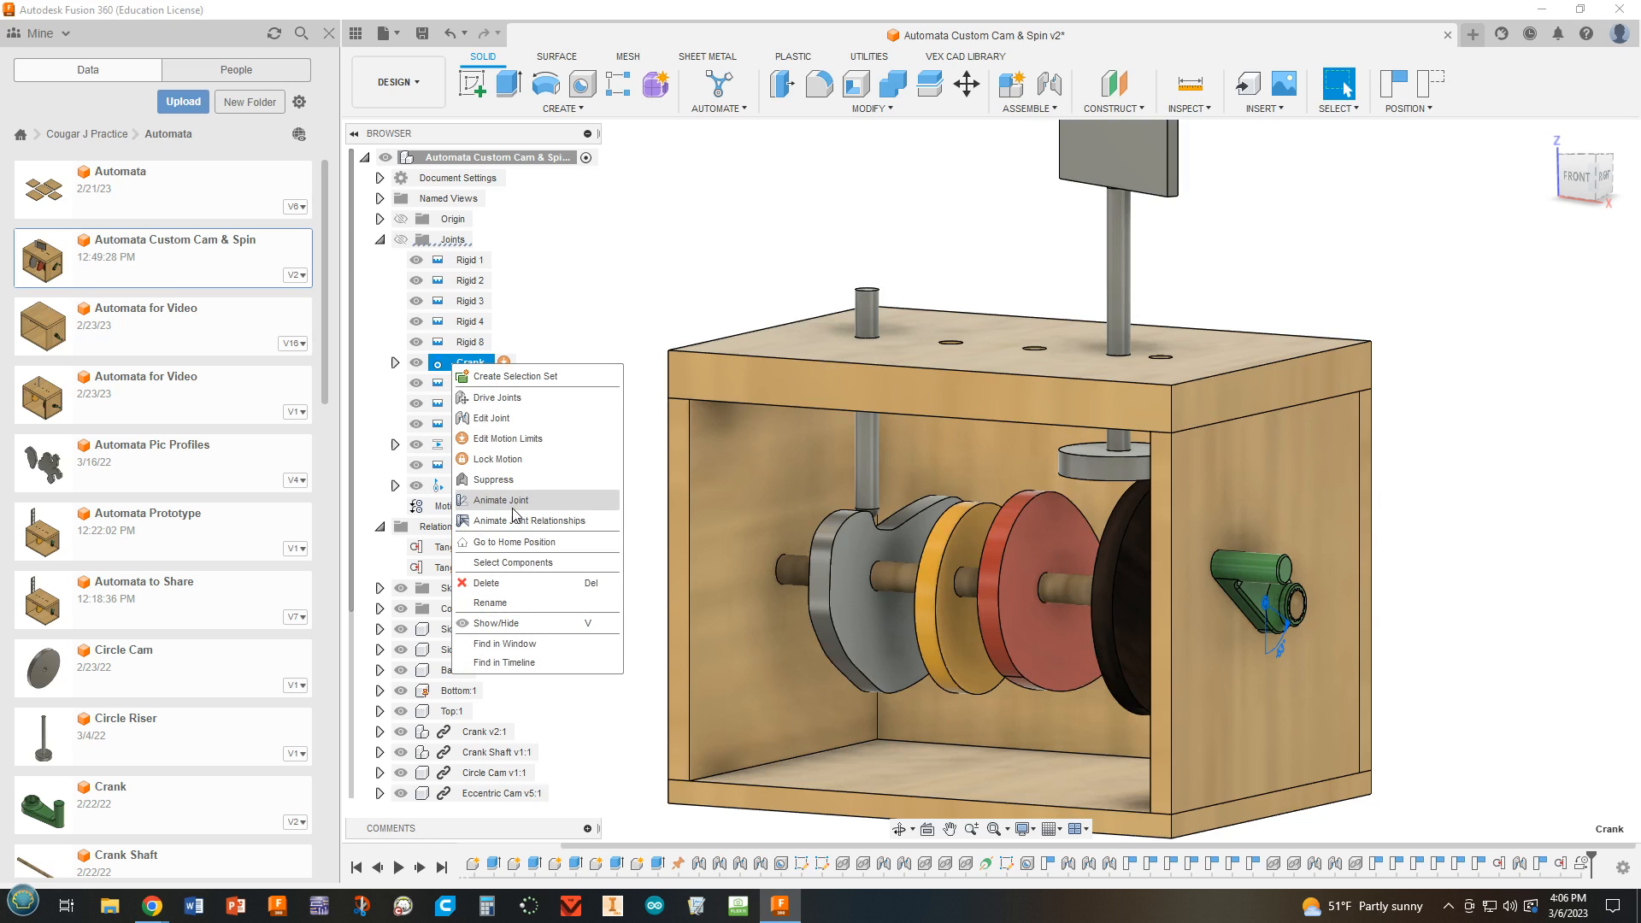
click(623, 326)
right_click(478, 363)
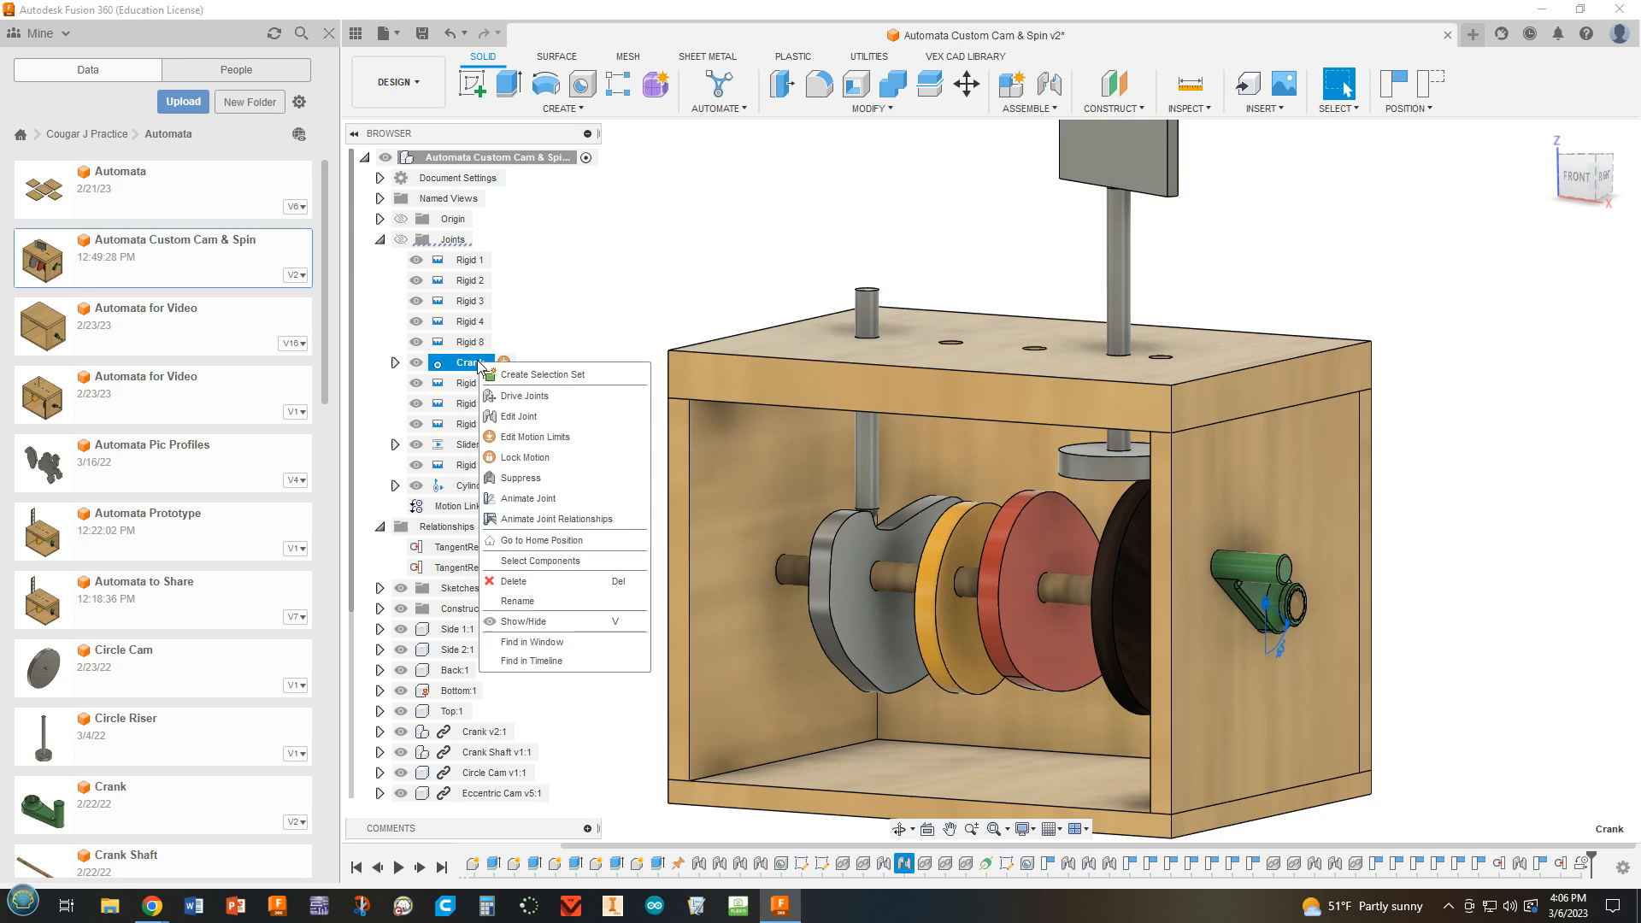
click(561, 524)
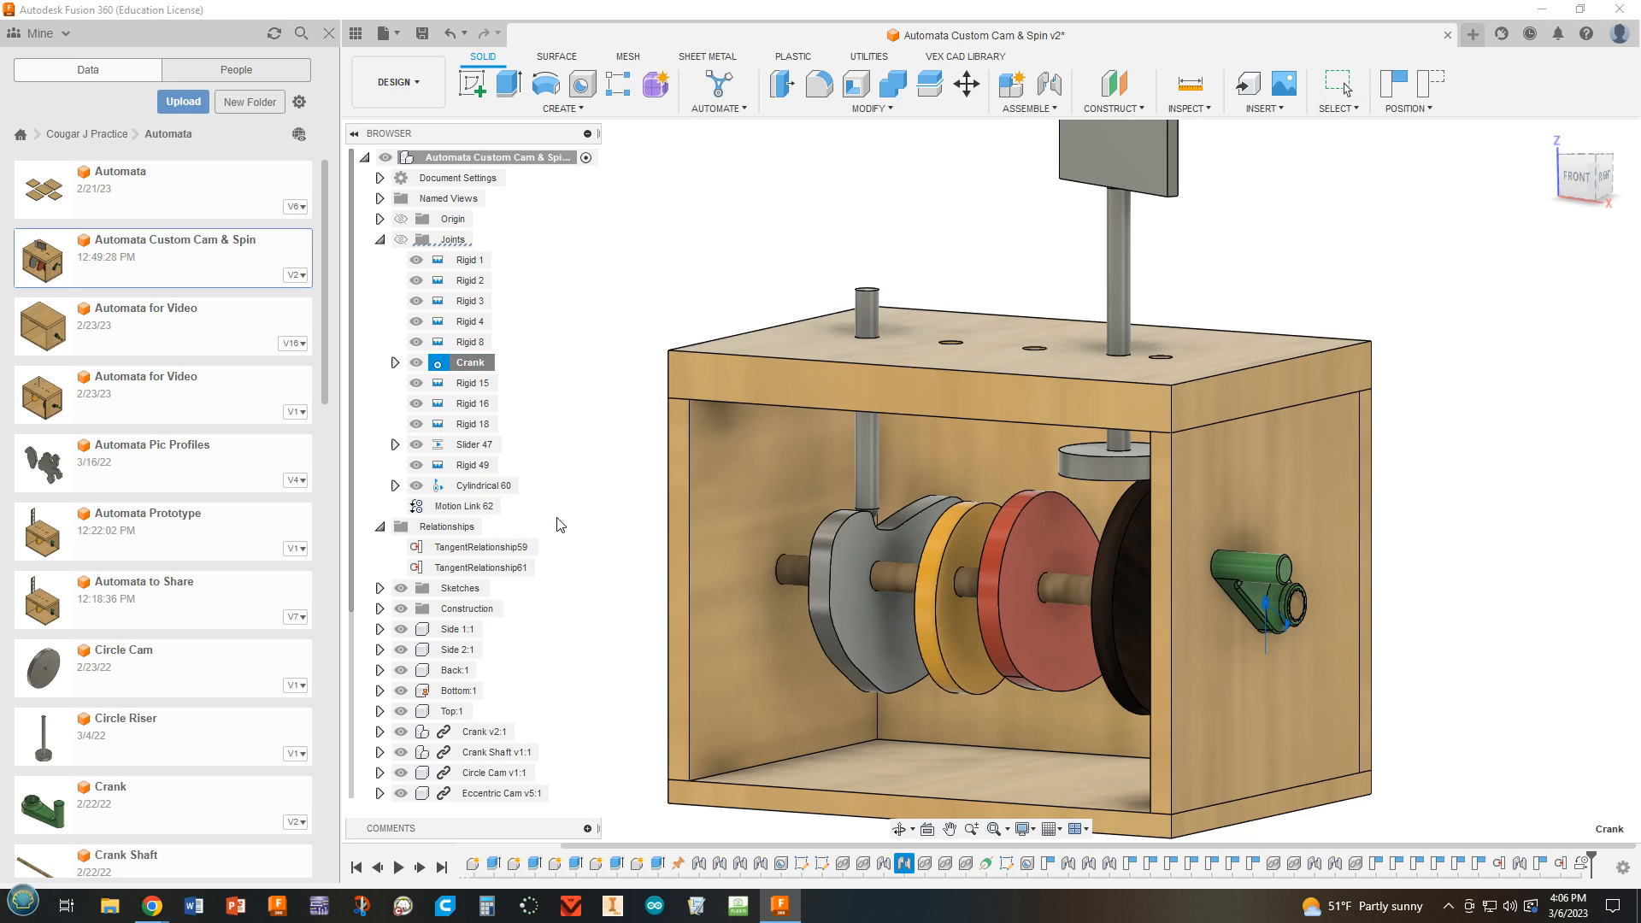
click(604, 347)
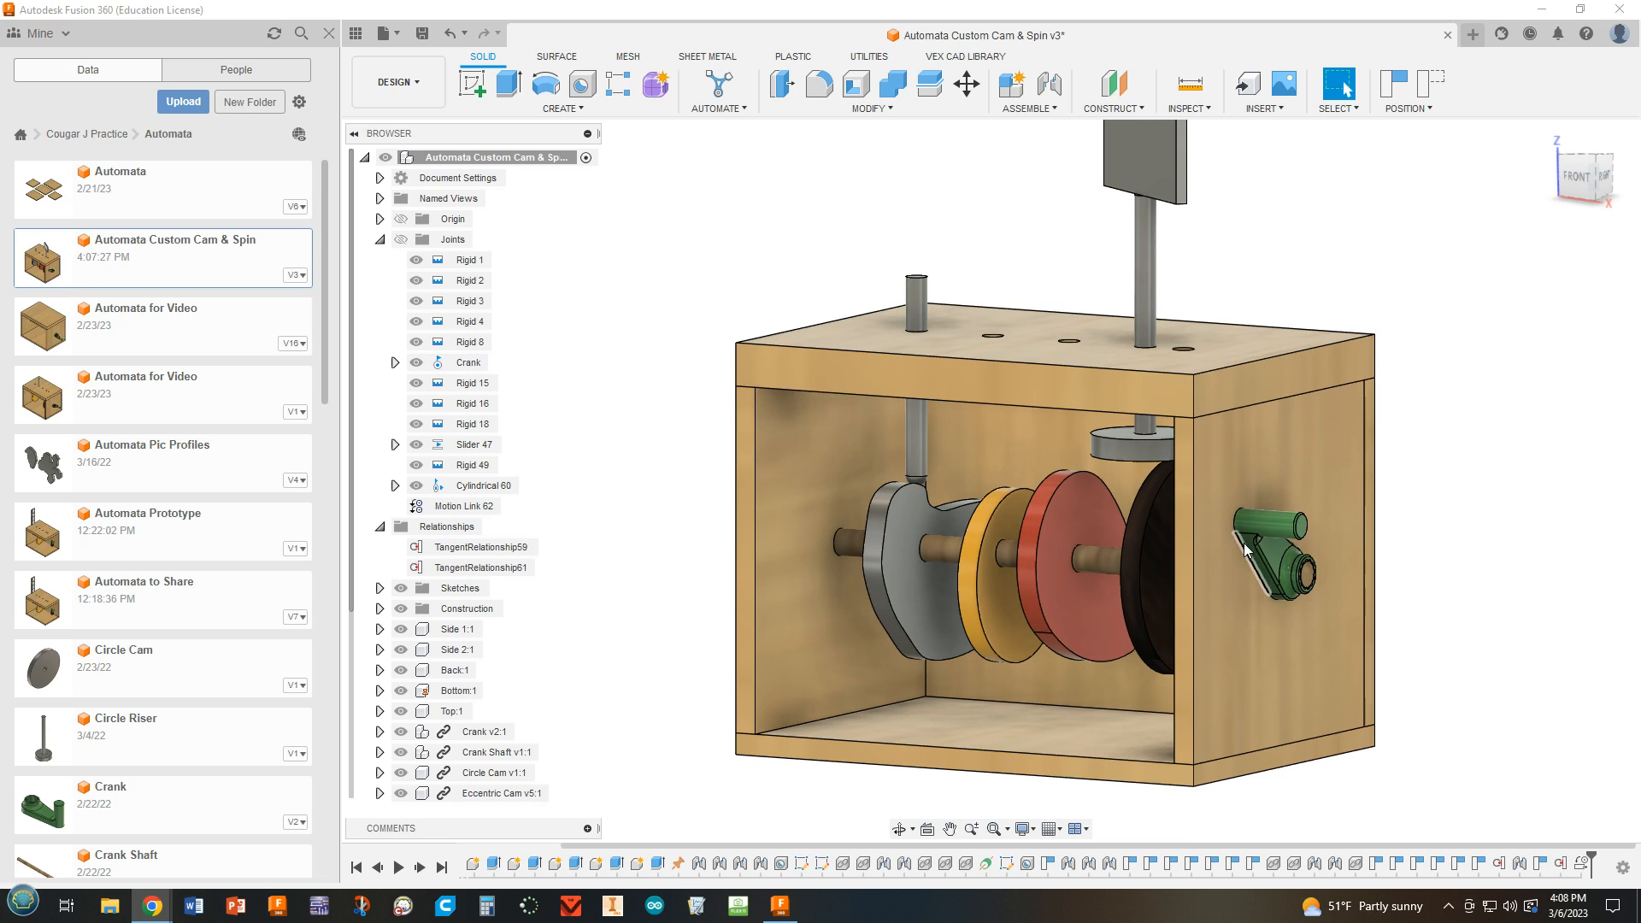
Reverse the motion link between the Crank and Cylindrical 60 joints, turning the crank to test the spin direction.
drag(1243, 542, 1292, 537)
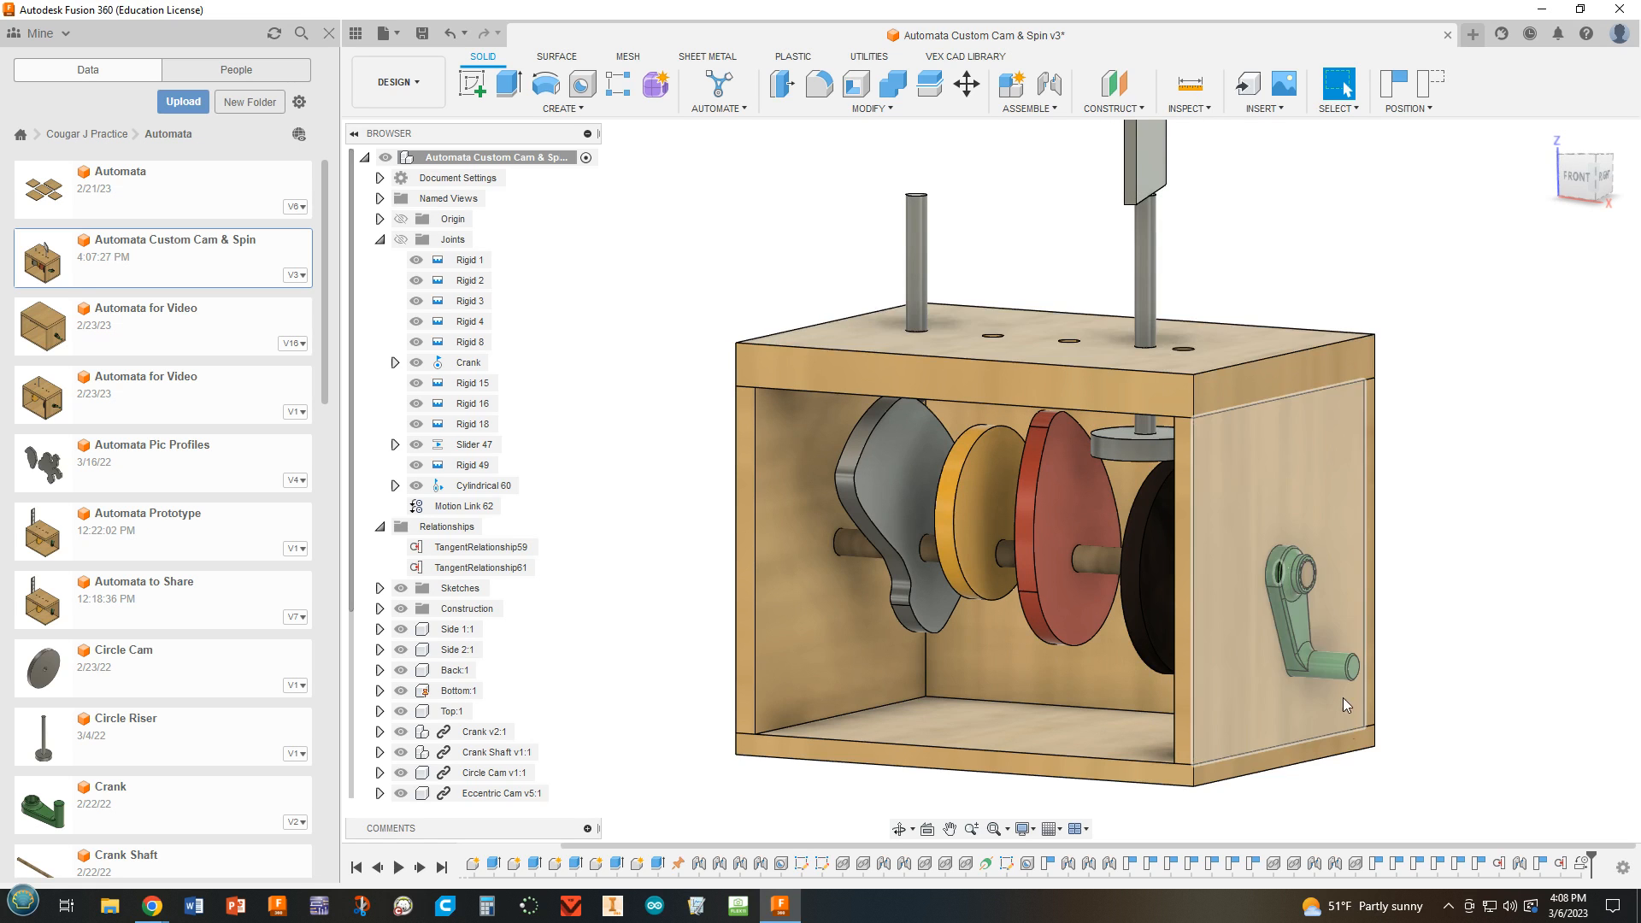
drag(1342, 697, 1287, 547)
right_click(474, 508)
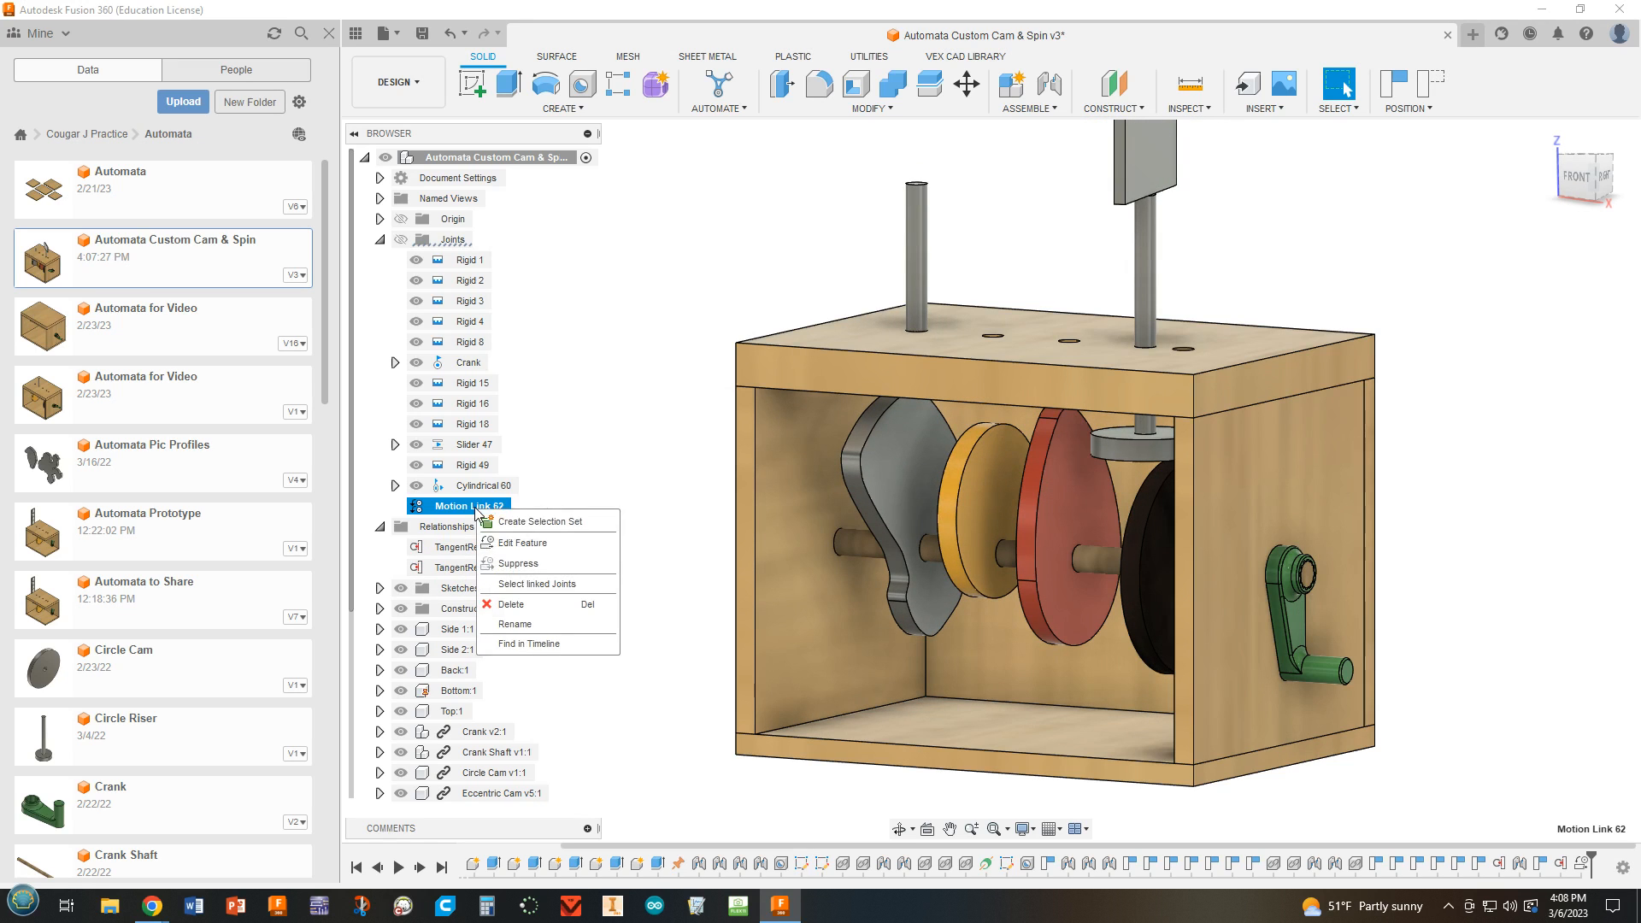
click(513, 544)
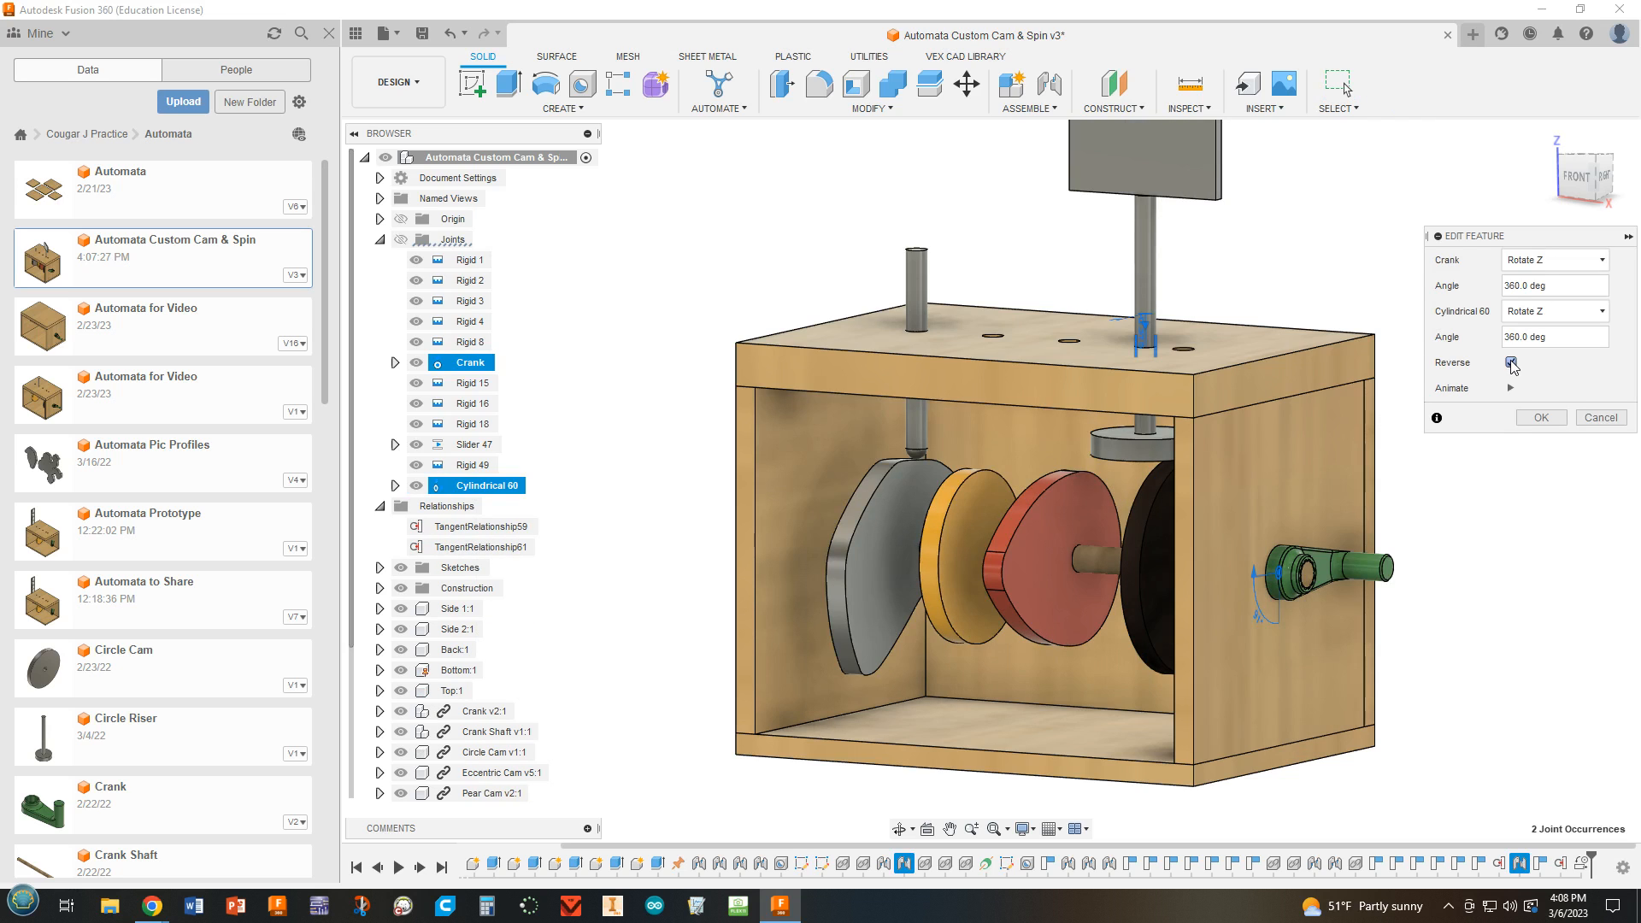
click(1542, 418)
drag(1330, 481, 1472, 608)
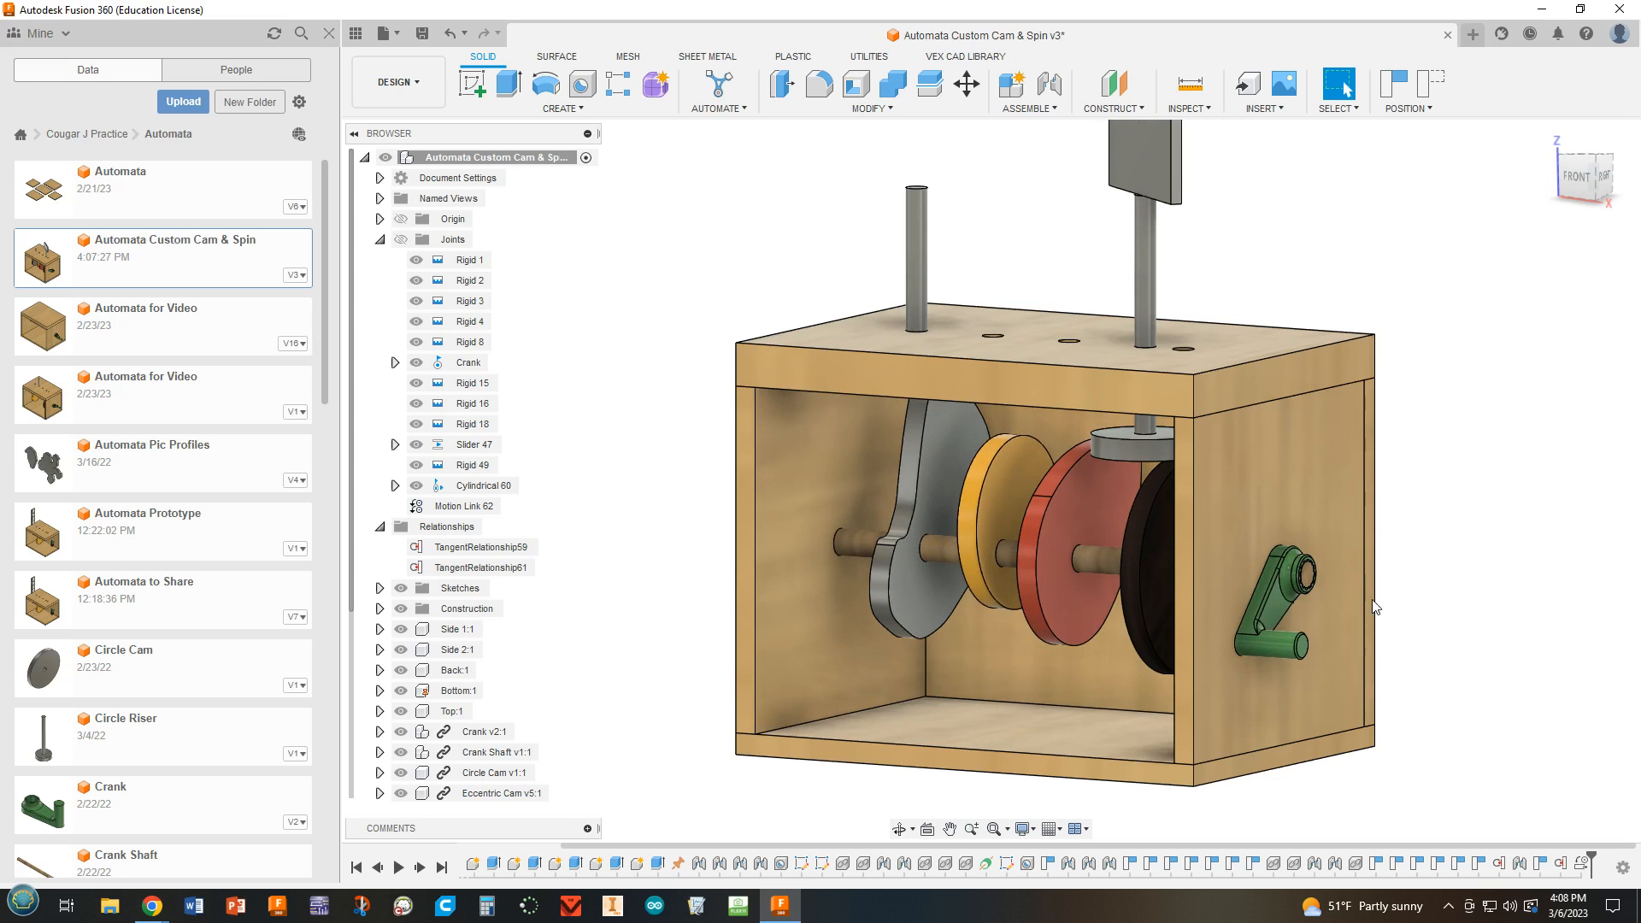
Set the Cylindrical 60 angle in the motion link to 720 deg, preview the animation, and turn the crank to test.
scroll(1135, 550, up, 2)
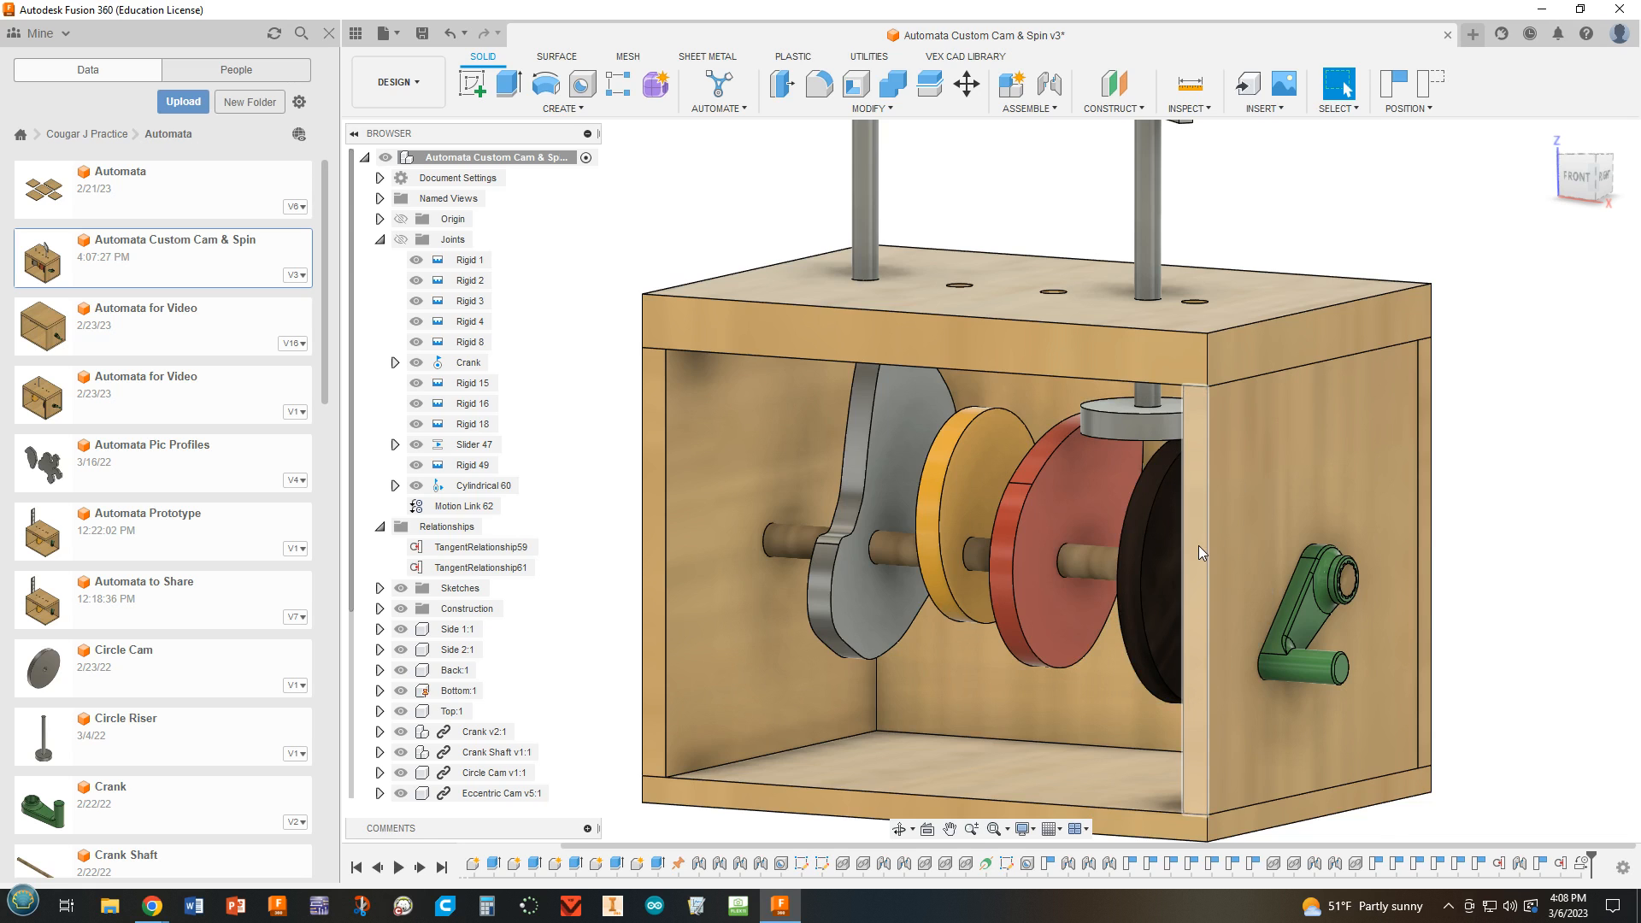
scroll(1198, 545, up, 1)
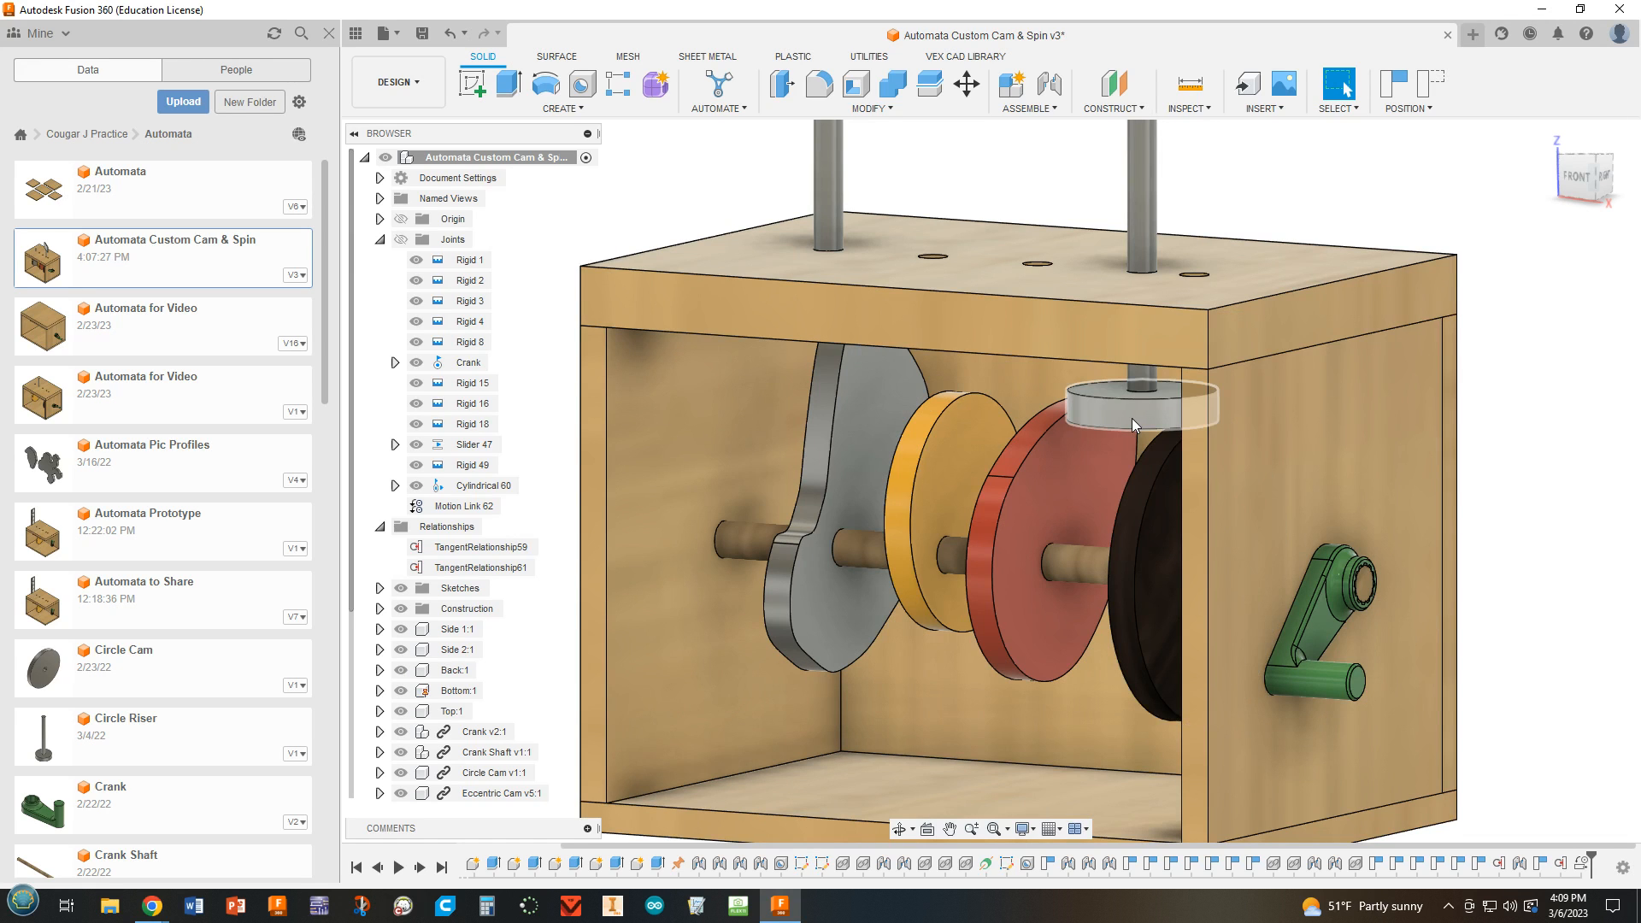
right_click(452, 510)
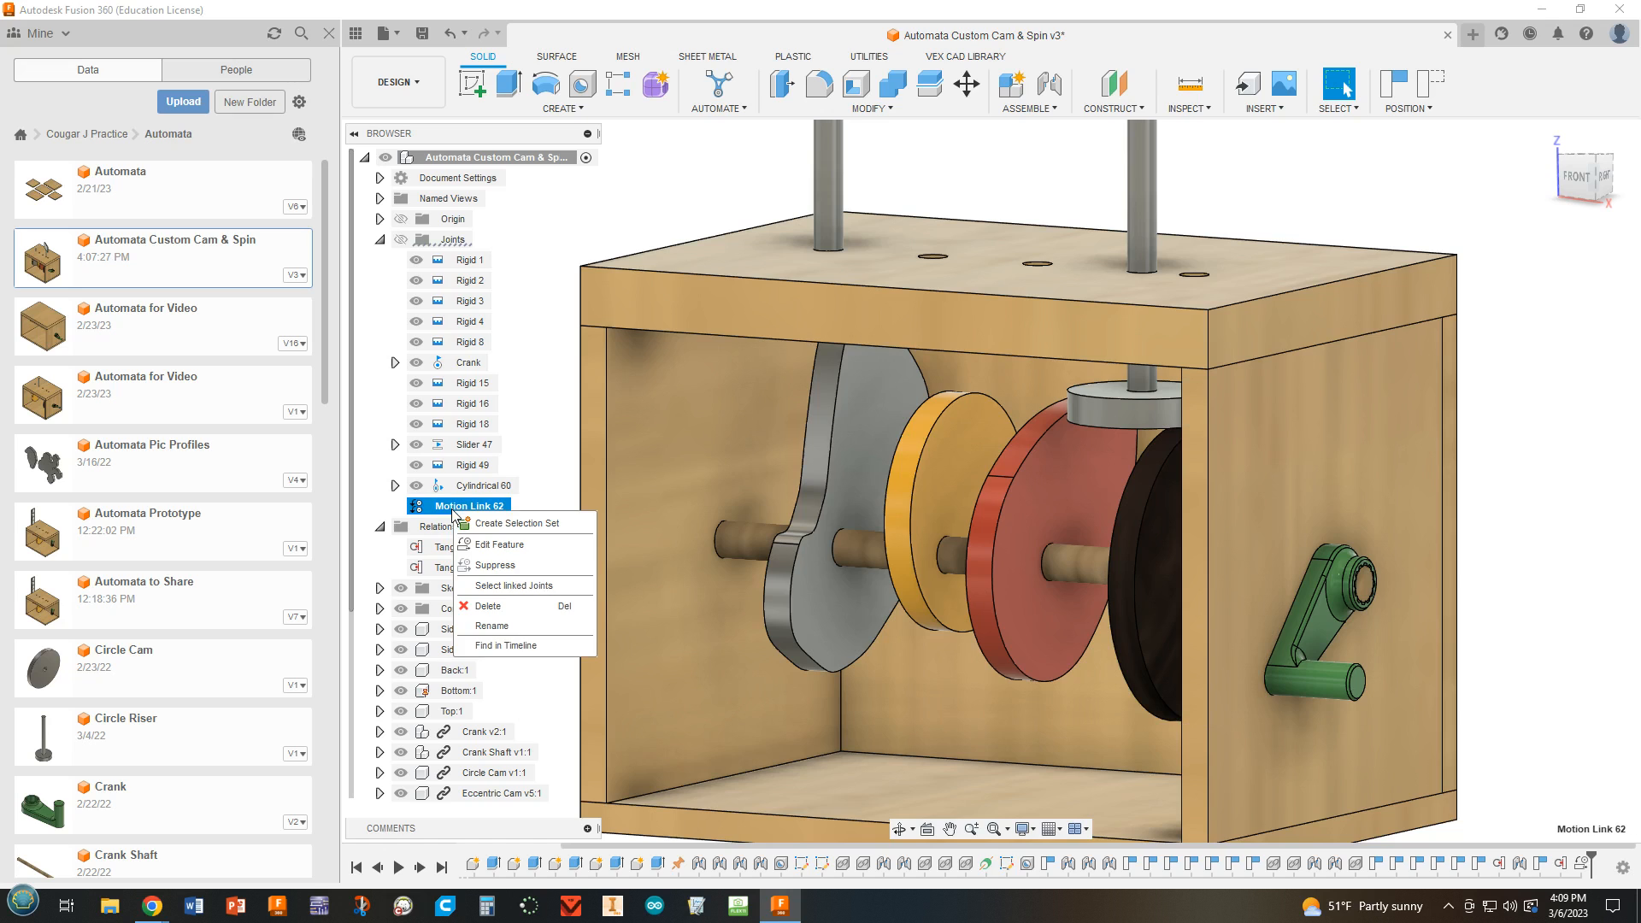
click(484, 546)
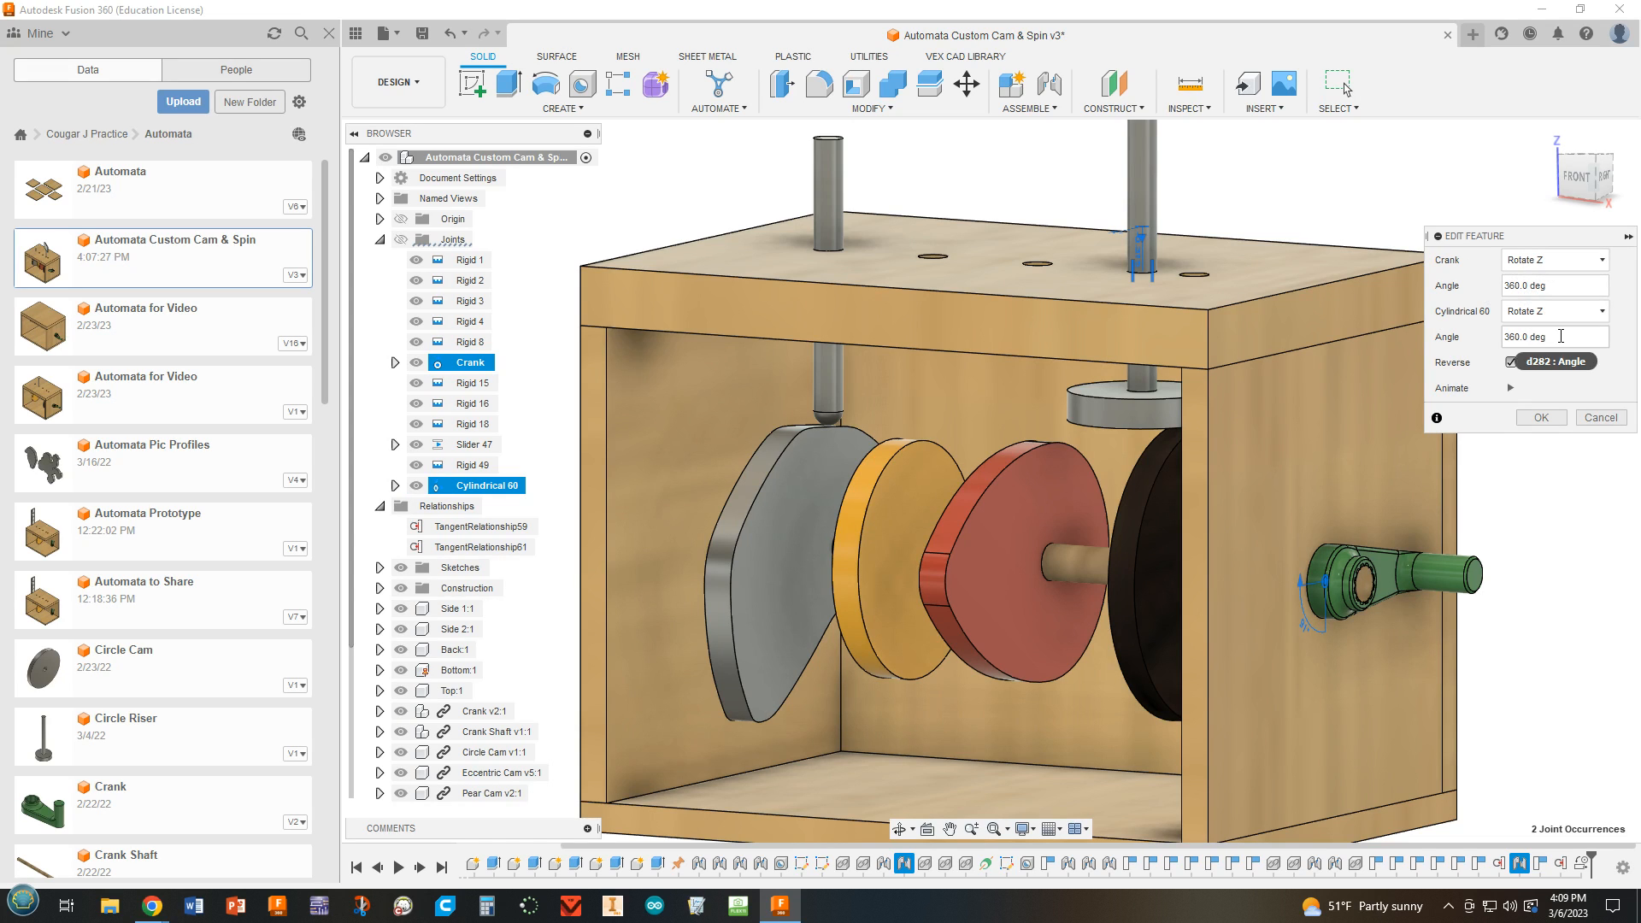
drag(1549, 337, 1481, 335)
click(1509, 390)
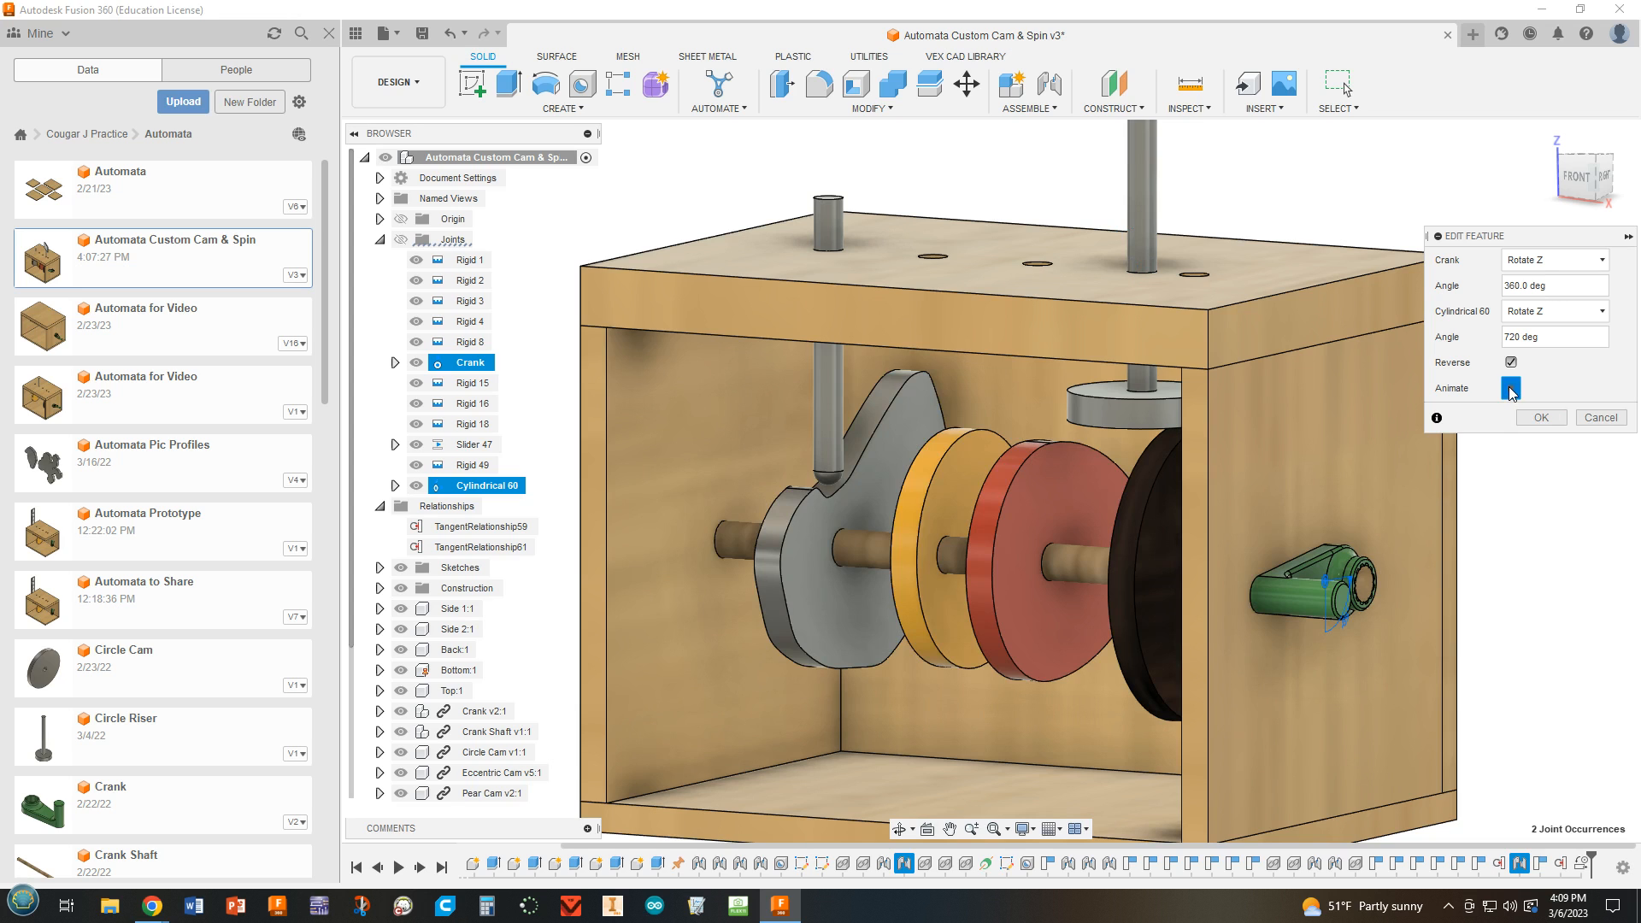
click(1540, 417)
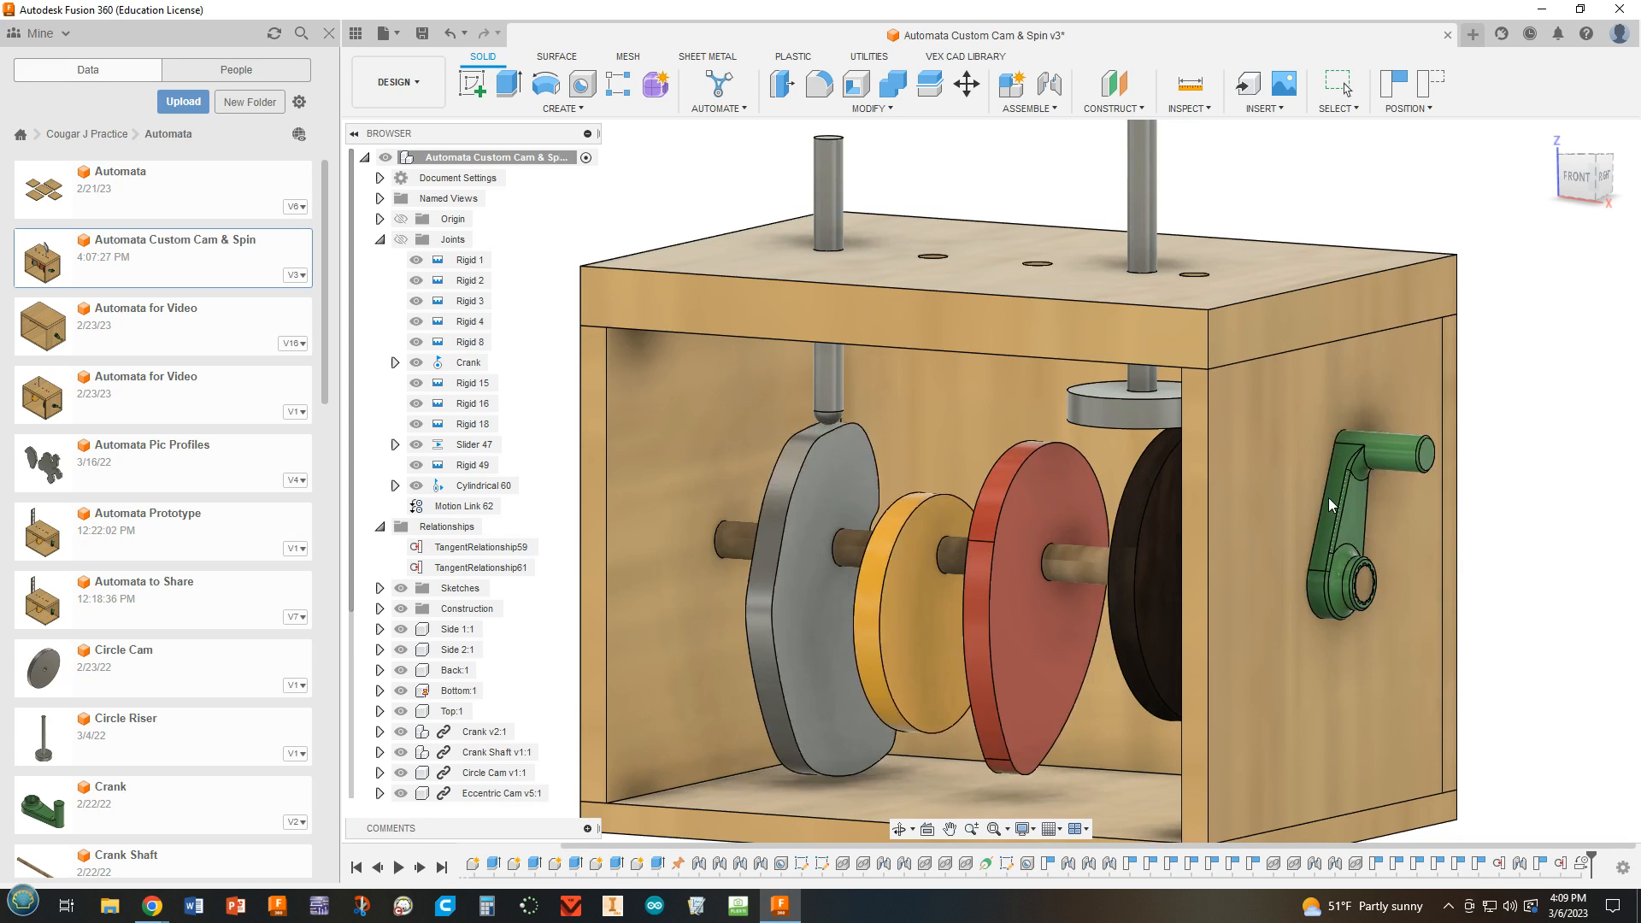
scroll(1549, 585, down, 3)
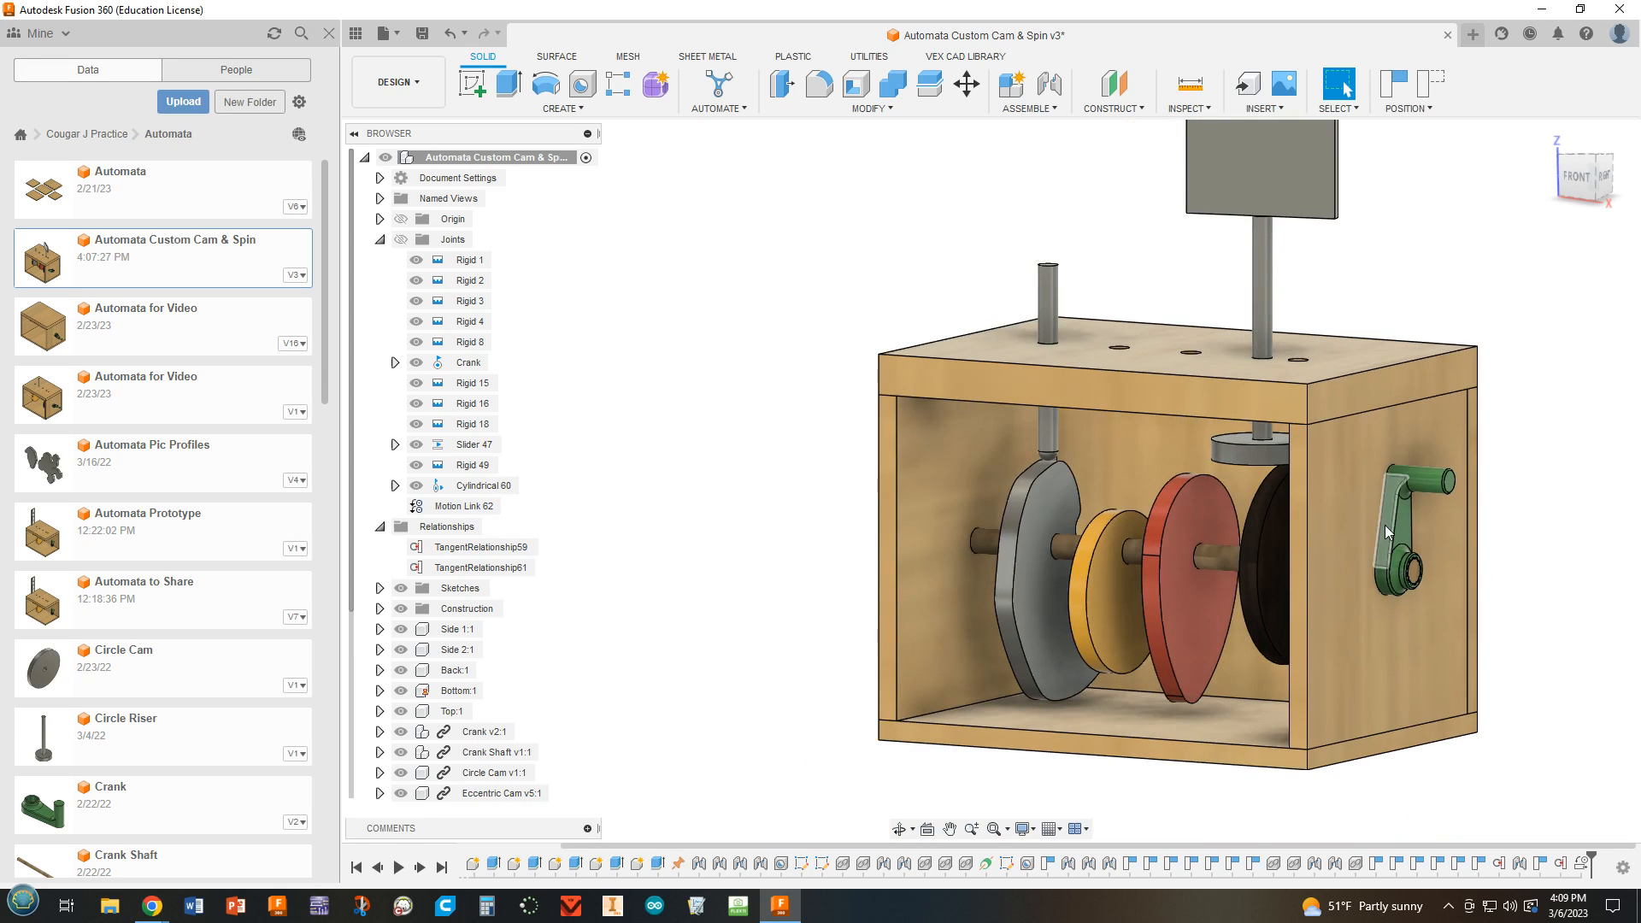
drag(1421, 480, 1458, 654)
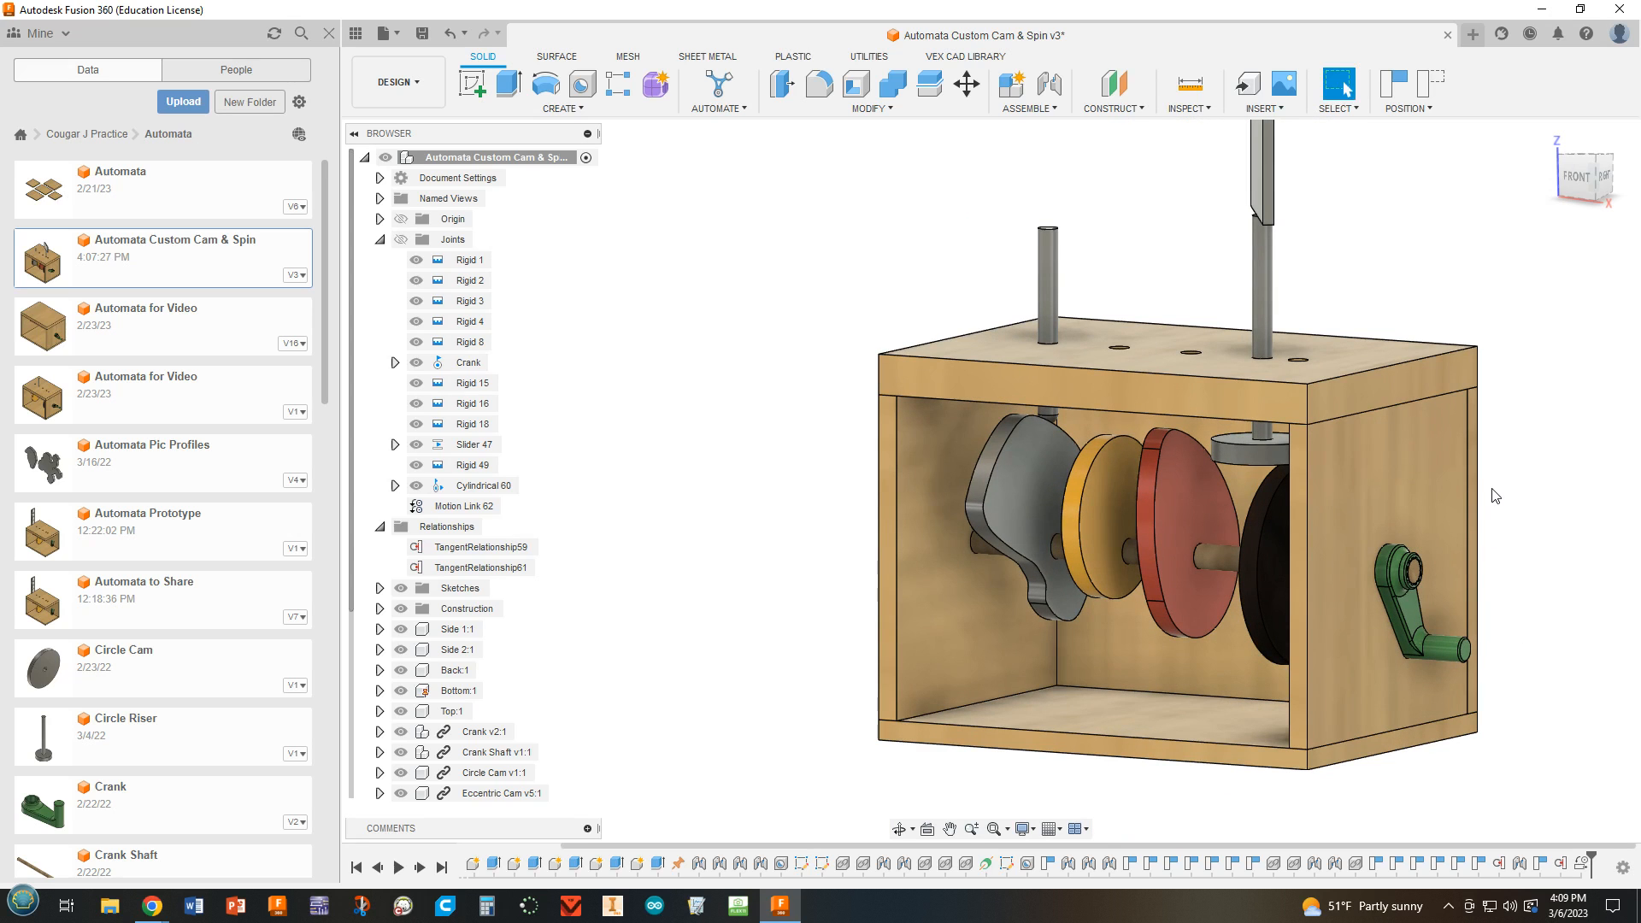
Hide the red Pear Cam on the crank shaft.
scroll(1472, 492, up, 1)
middle_drag(1437, 489, 1241, 523)
mouse_move(1439, 481)
shift+middle_down()
mouse_move(1486, 499)
mouse_move(1459, 481)
shift+middle_up()
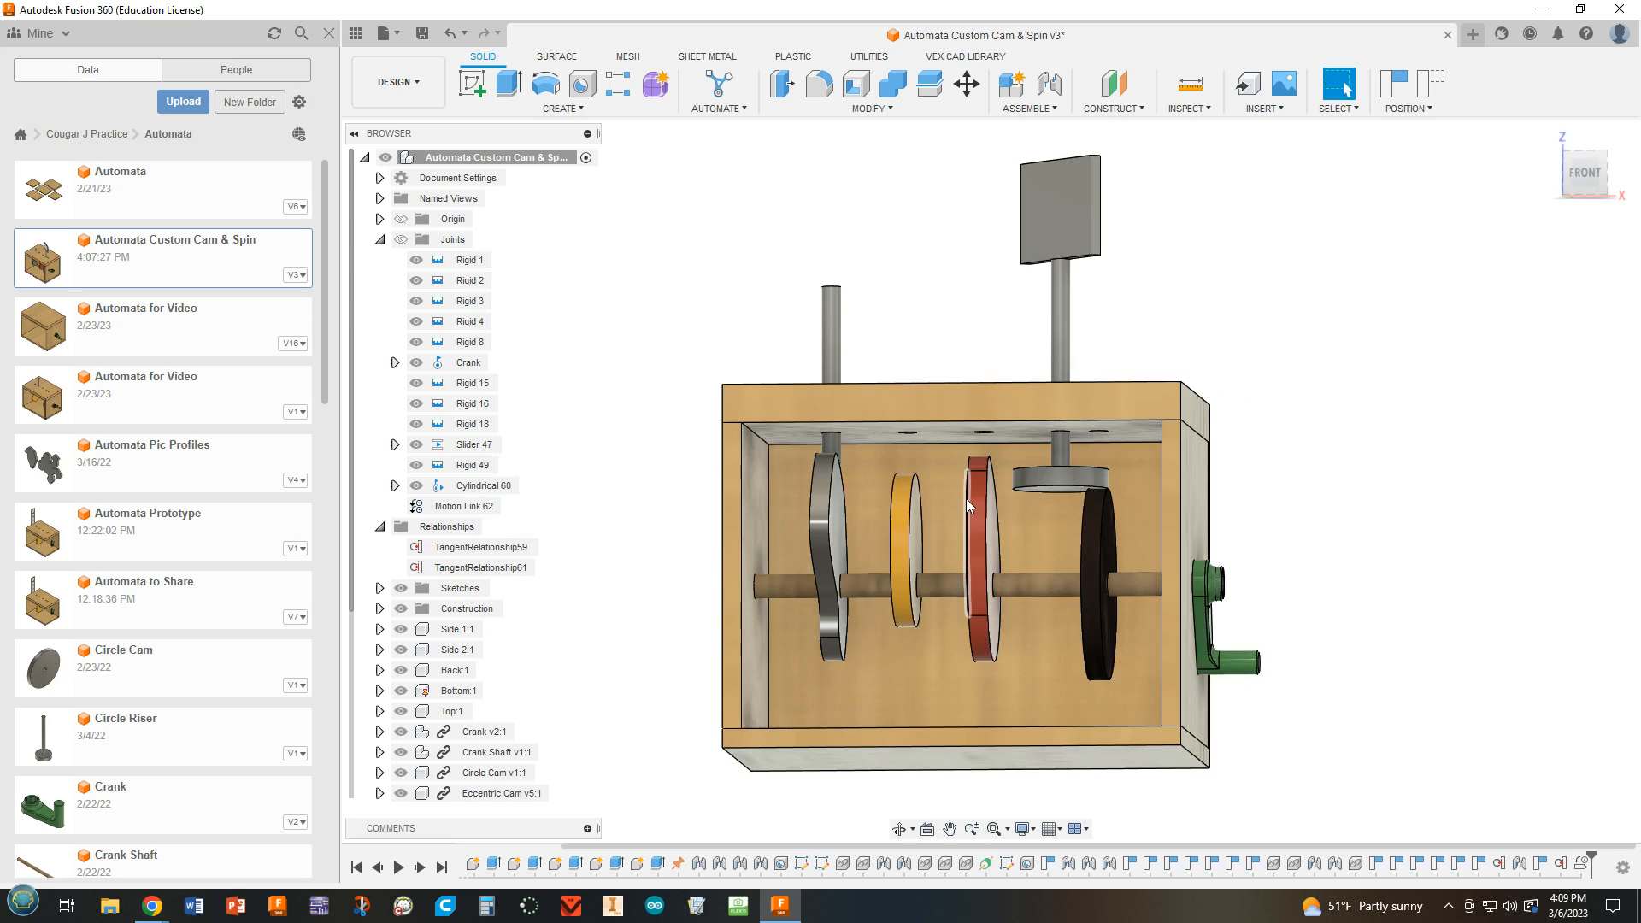
scroll(970, 495, up, 4)
shift+middle_drag(1037, 504, 790, 551)
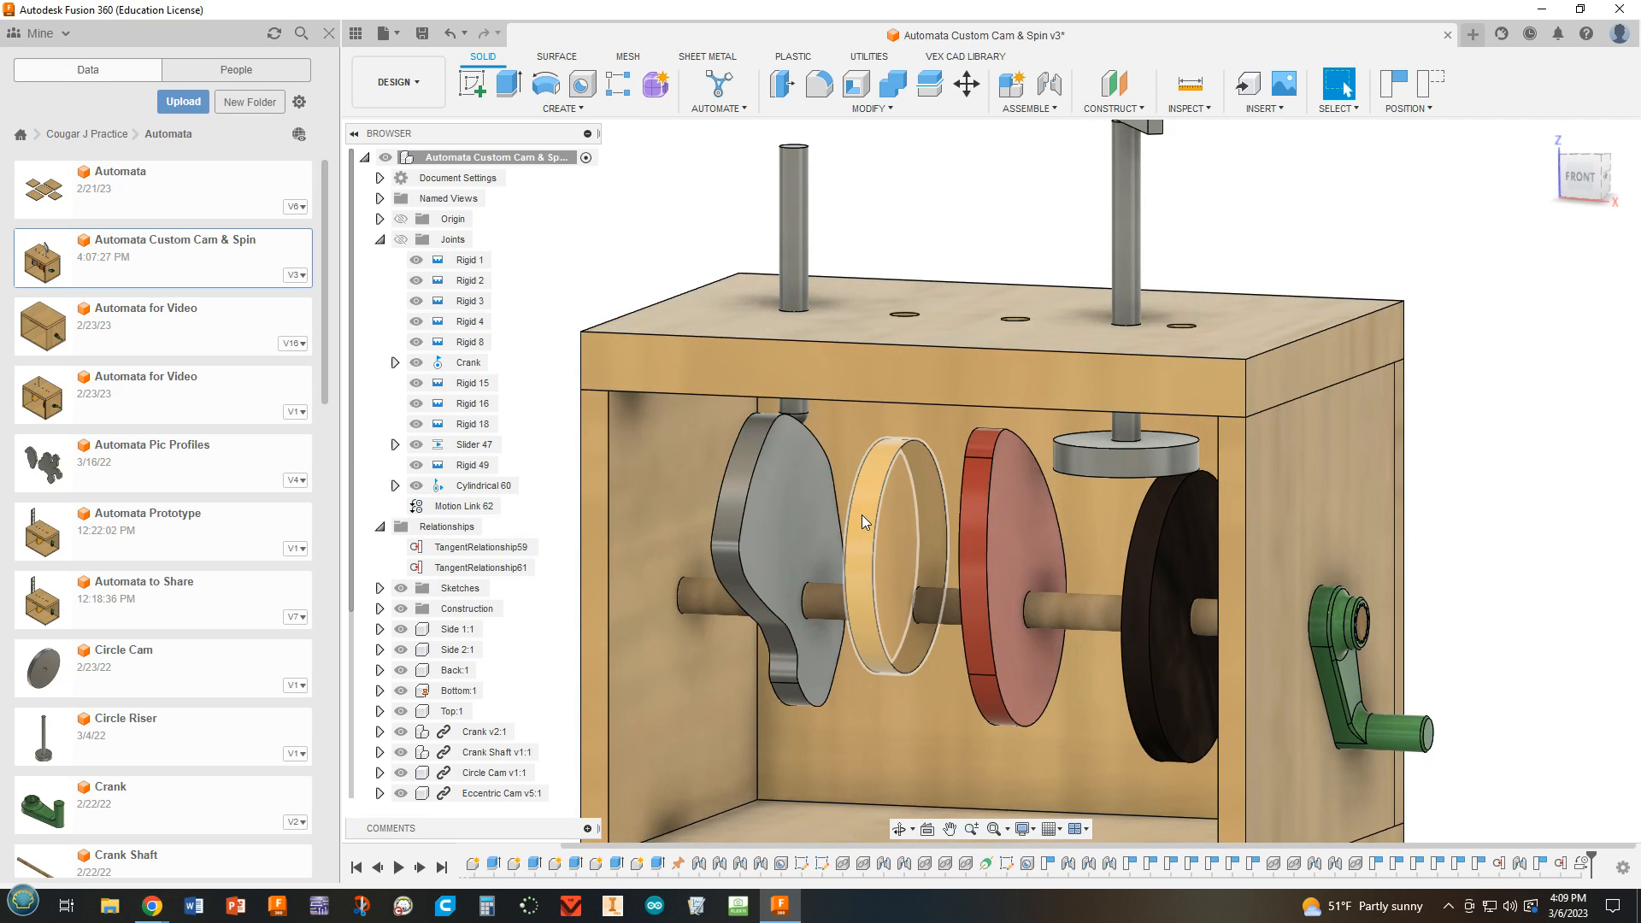
scroll(886, 505, down, 2)
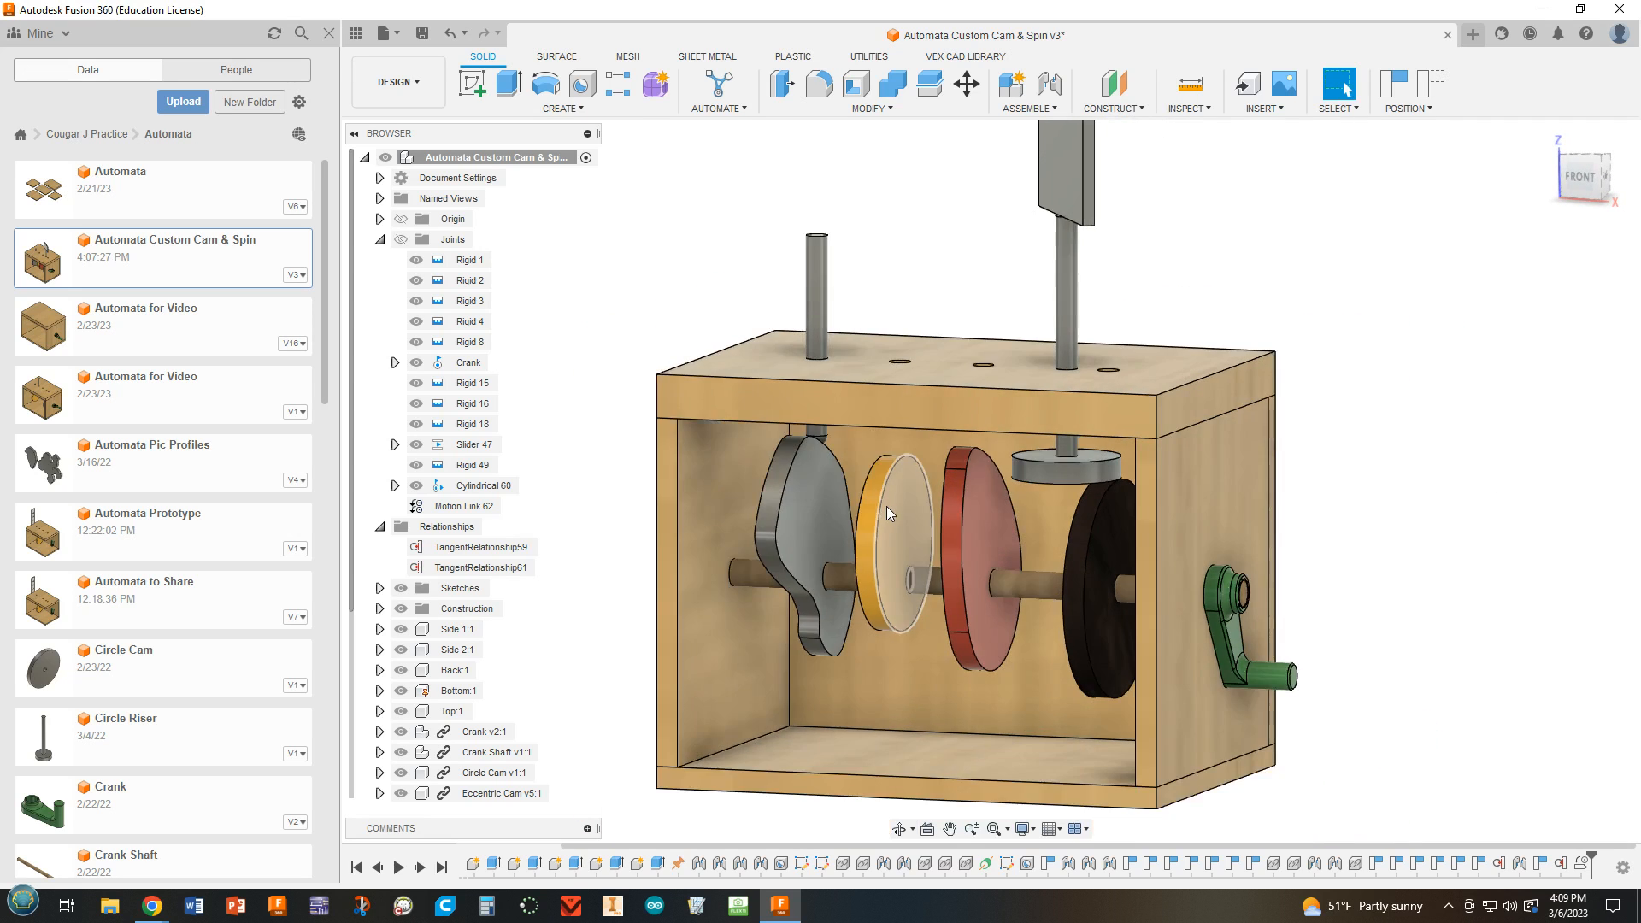
scroll(875, 549, down, 1)
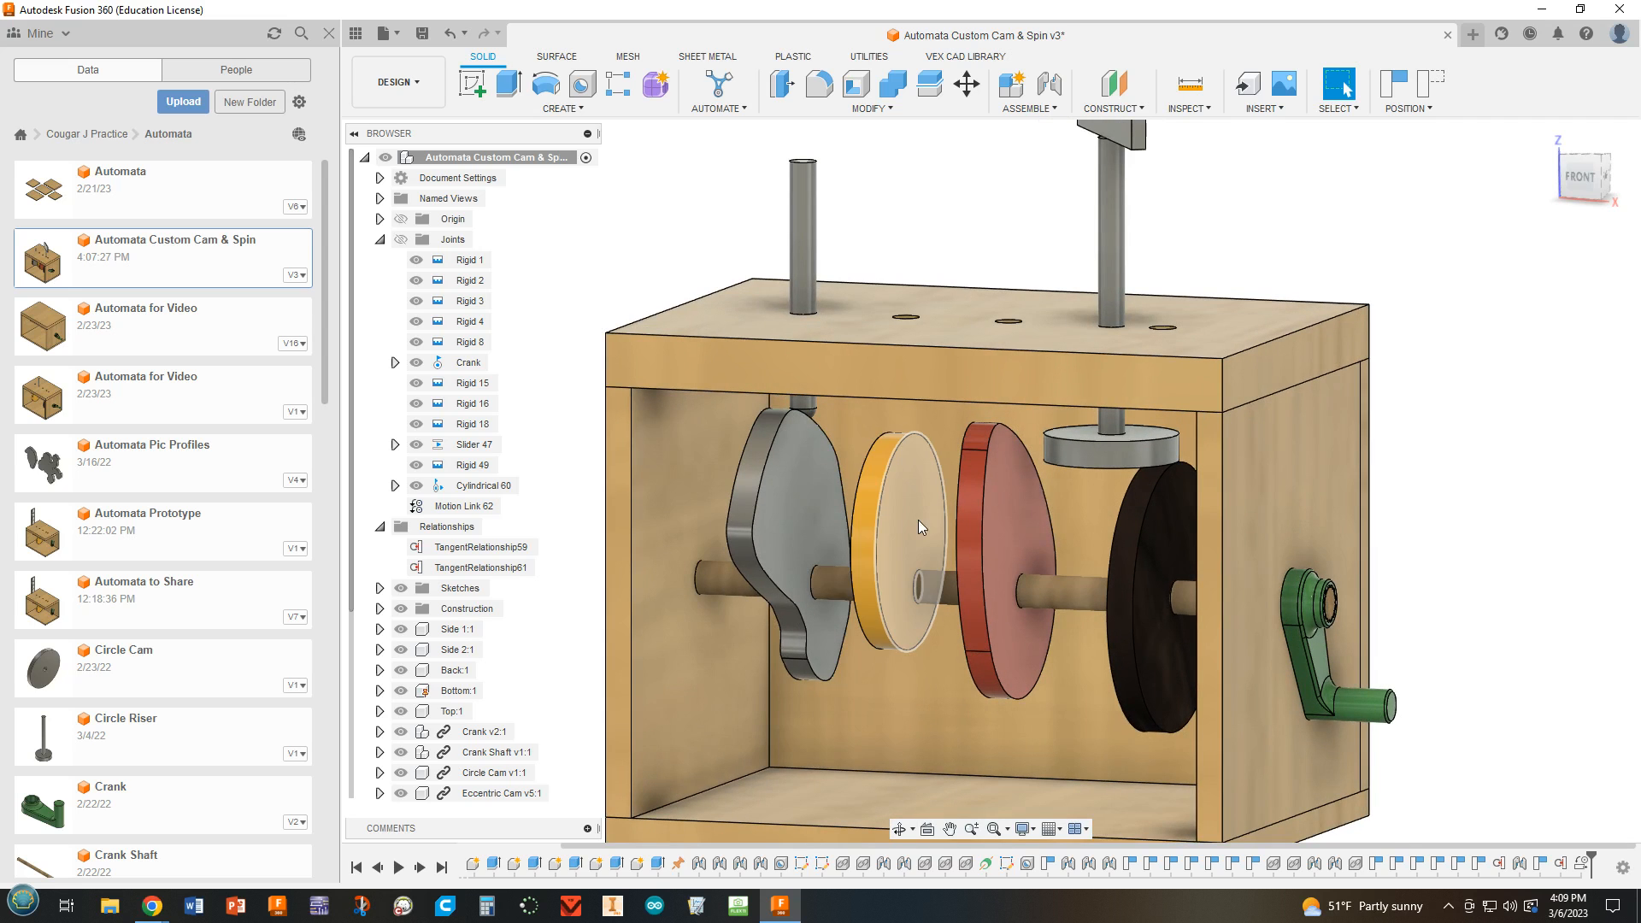
scroll(855, 564, up, 2)
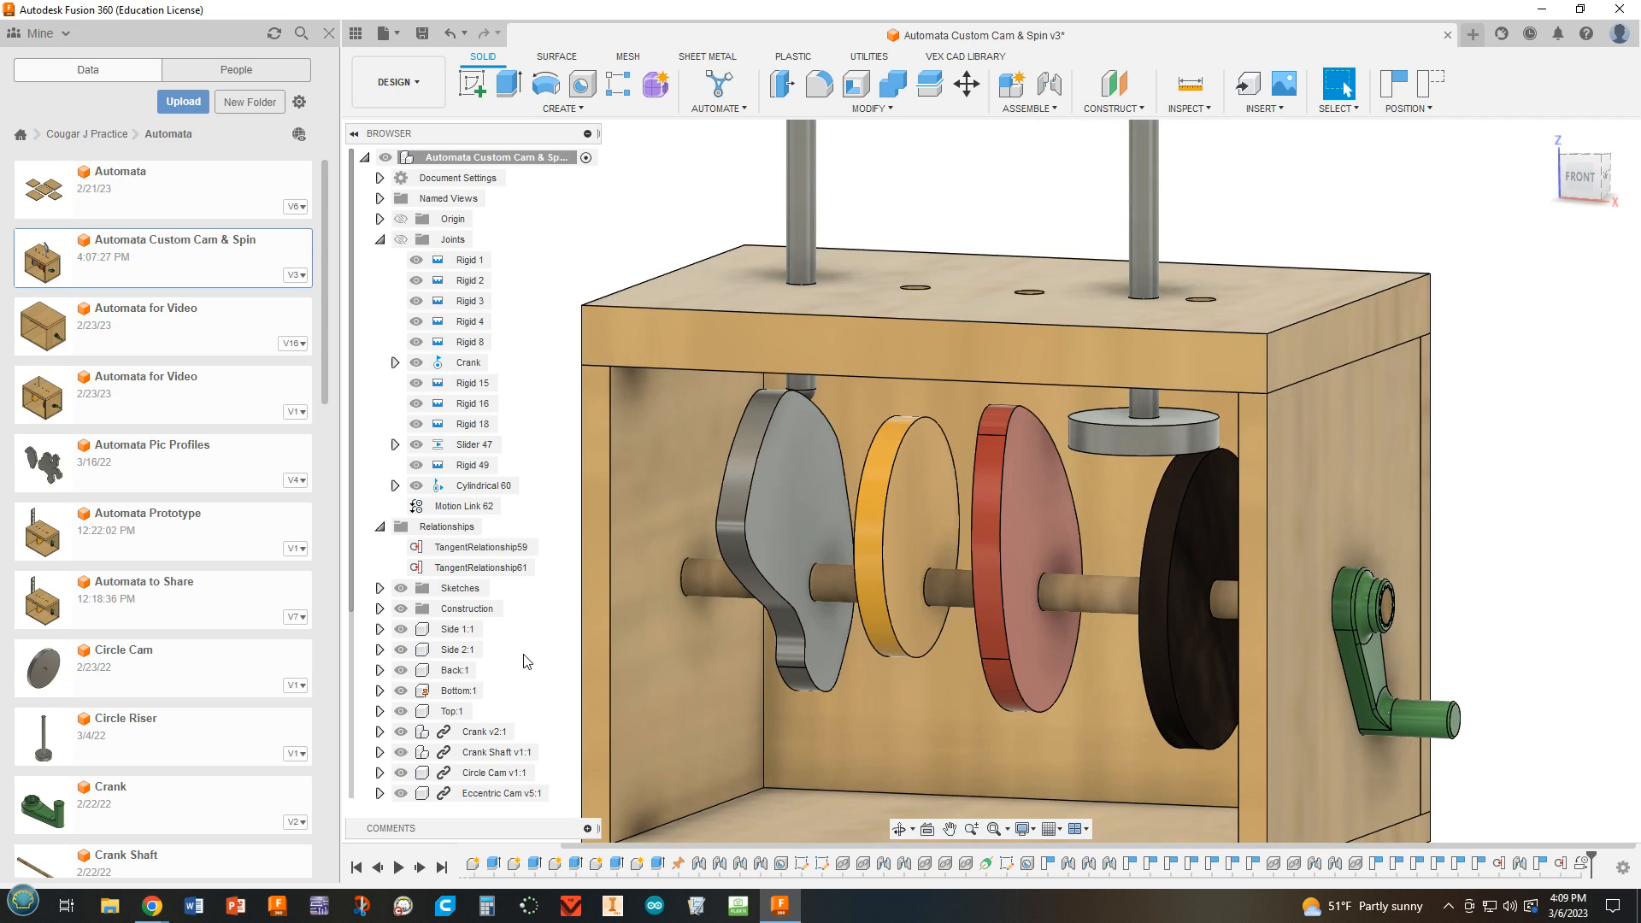
scroll(526, 726, down, 1)
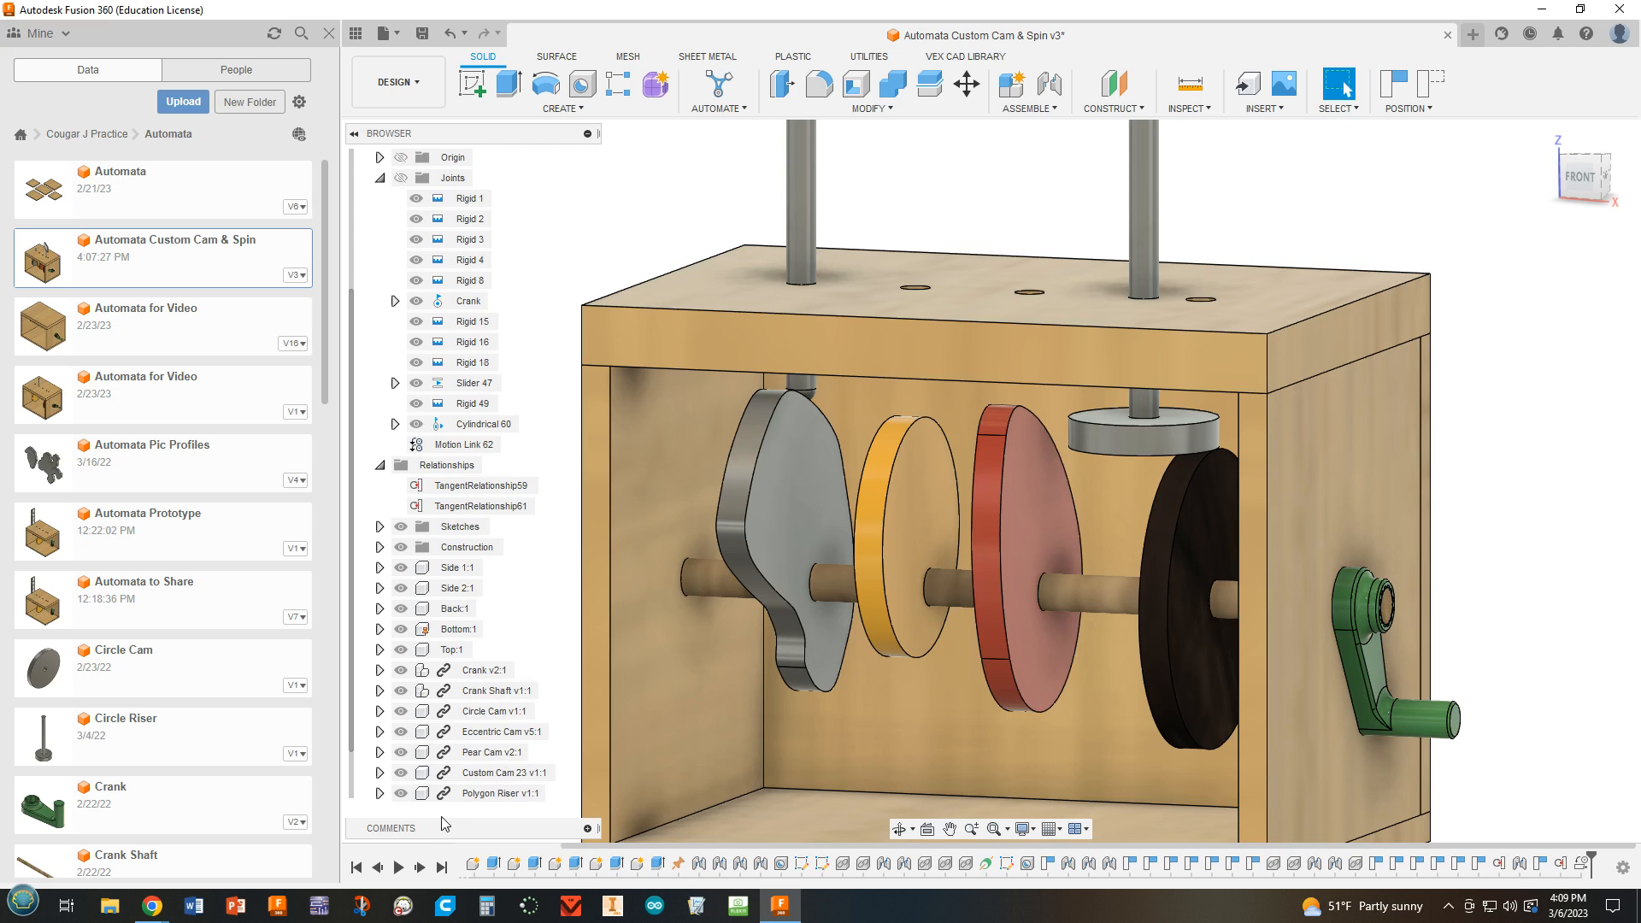
click(401, 752)
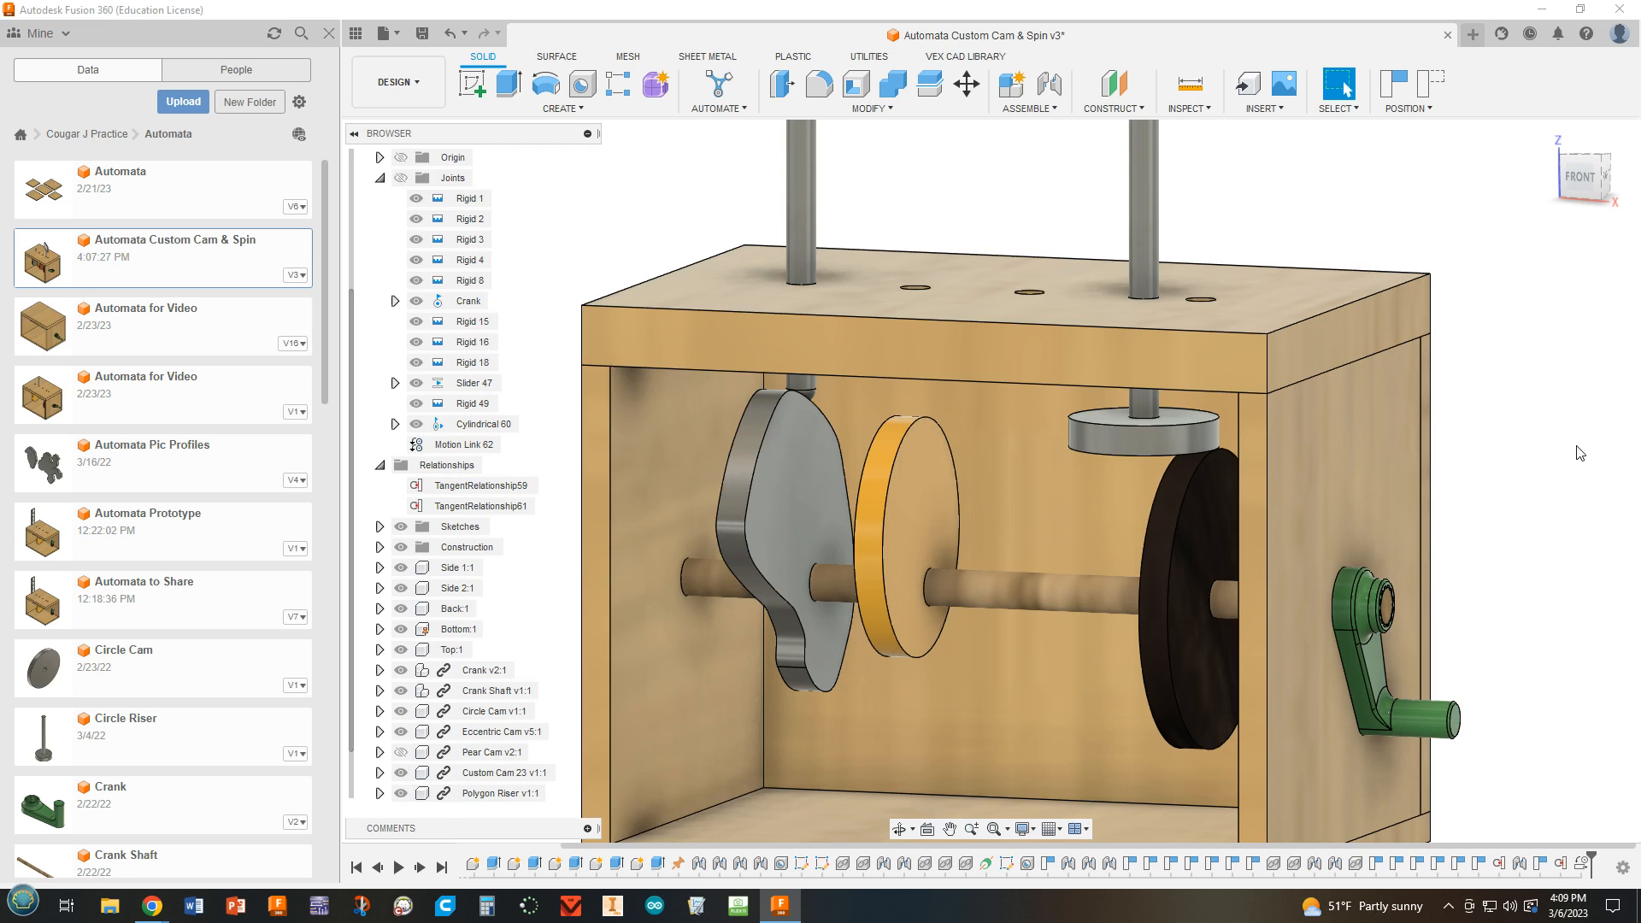
Measure the distance between the spin disc post's hole and the empty hole nearest the crank on the box top.
shift+middle_drag(1575, 447, 1402, 479)
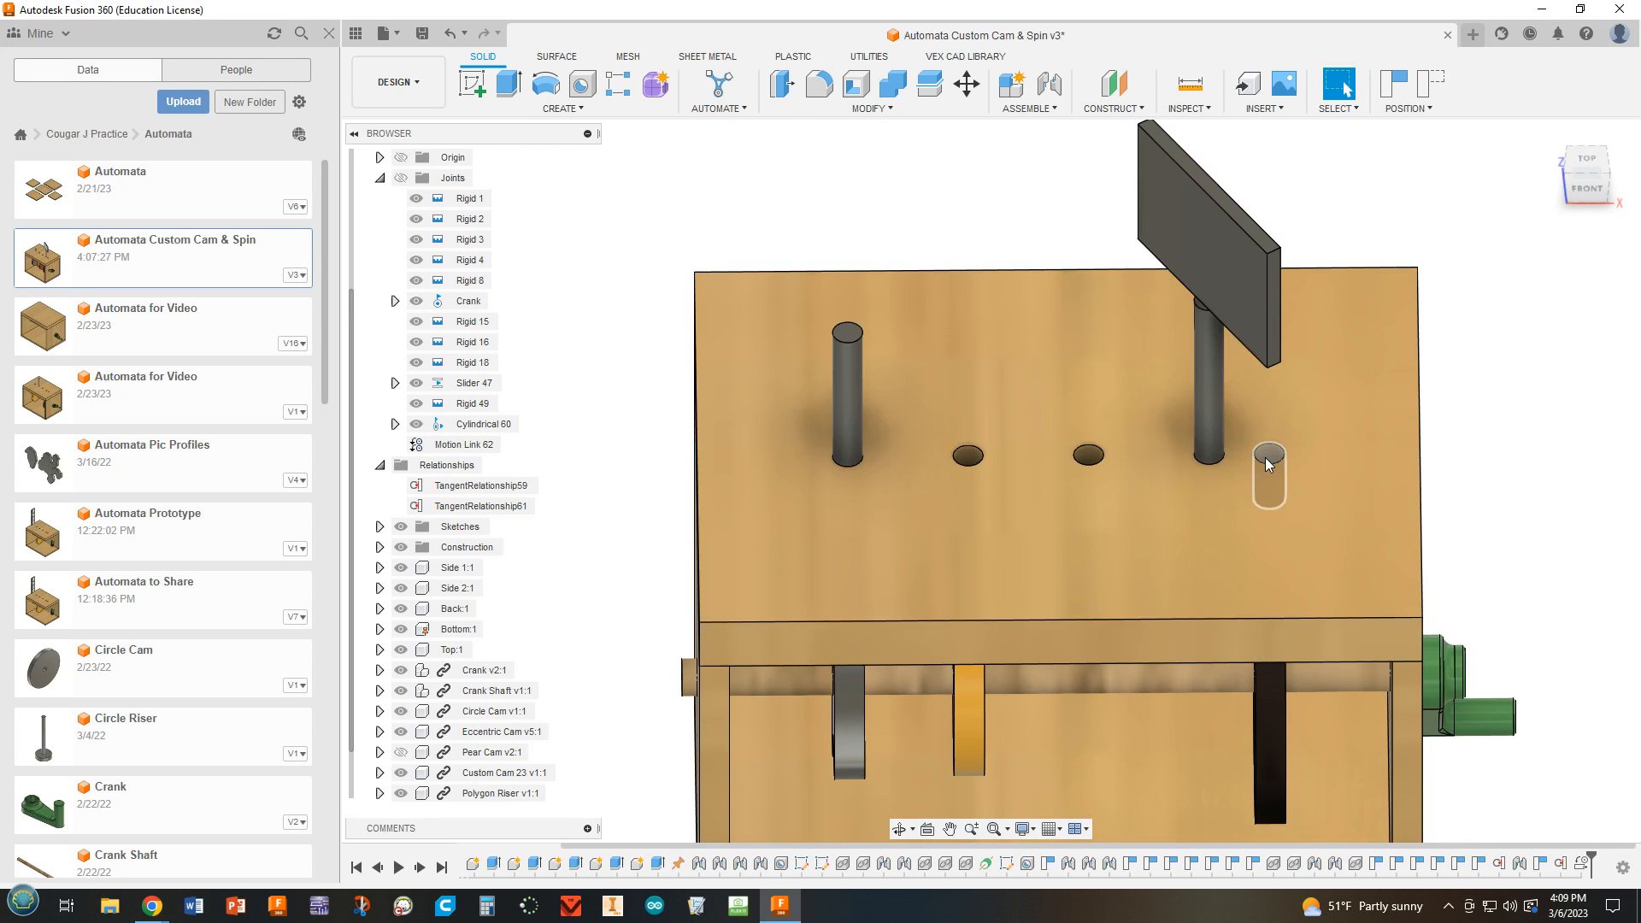
scroll(1261, 462, up, 3)
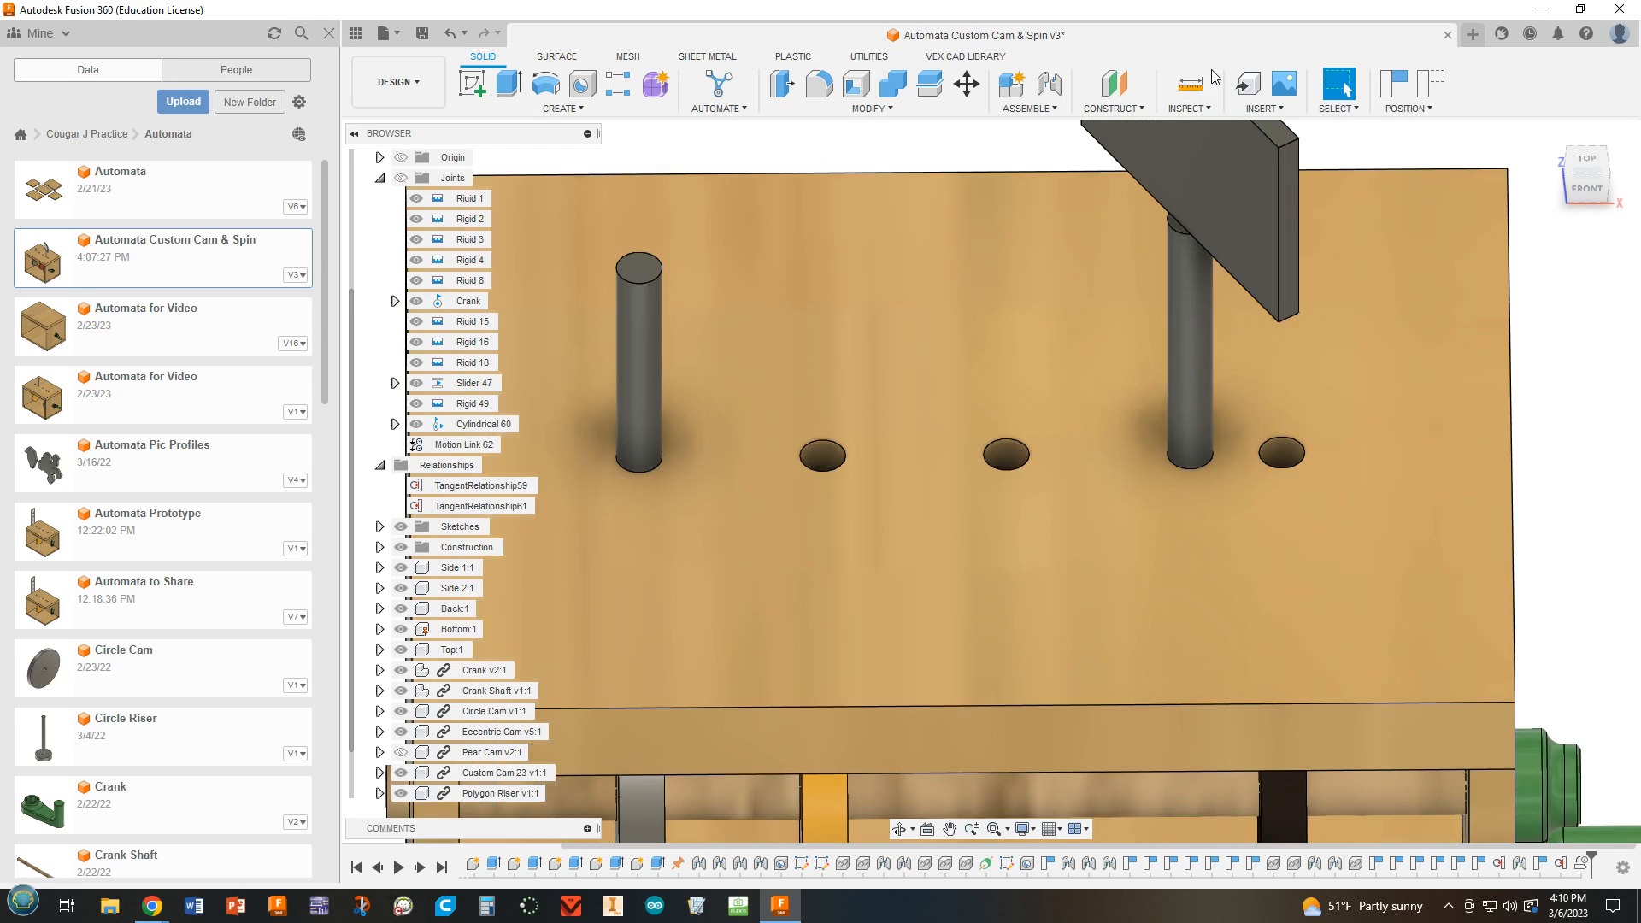
click(1190, 83)
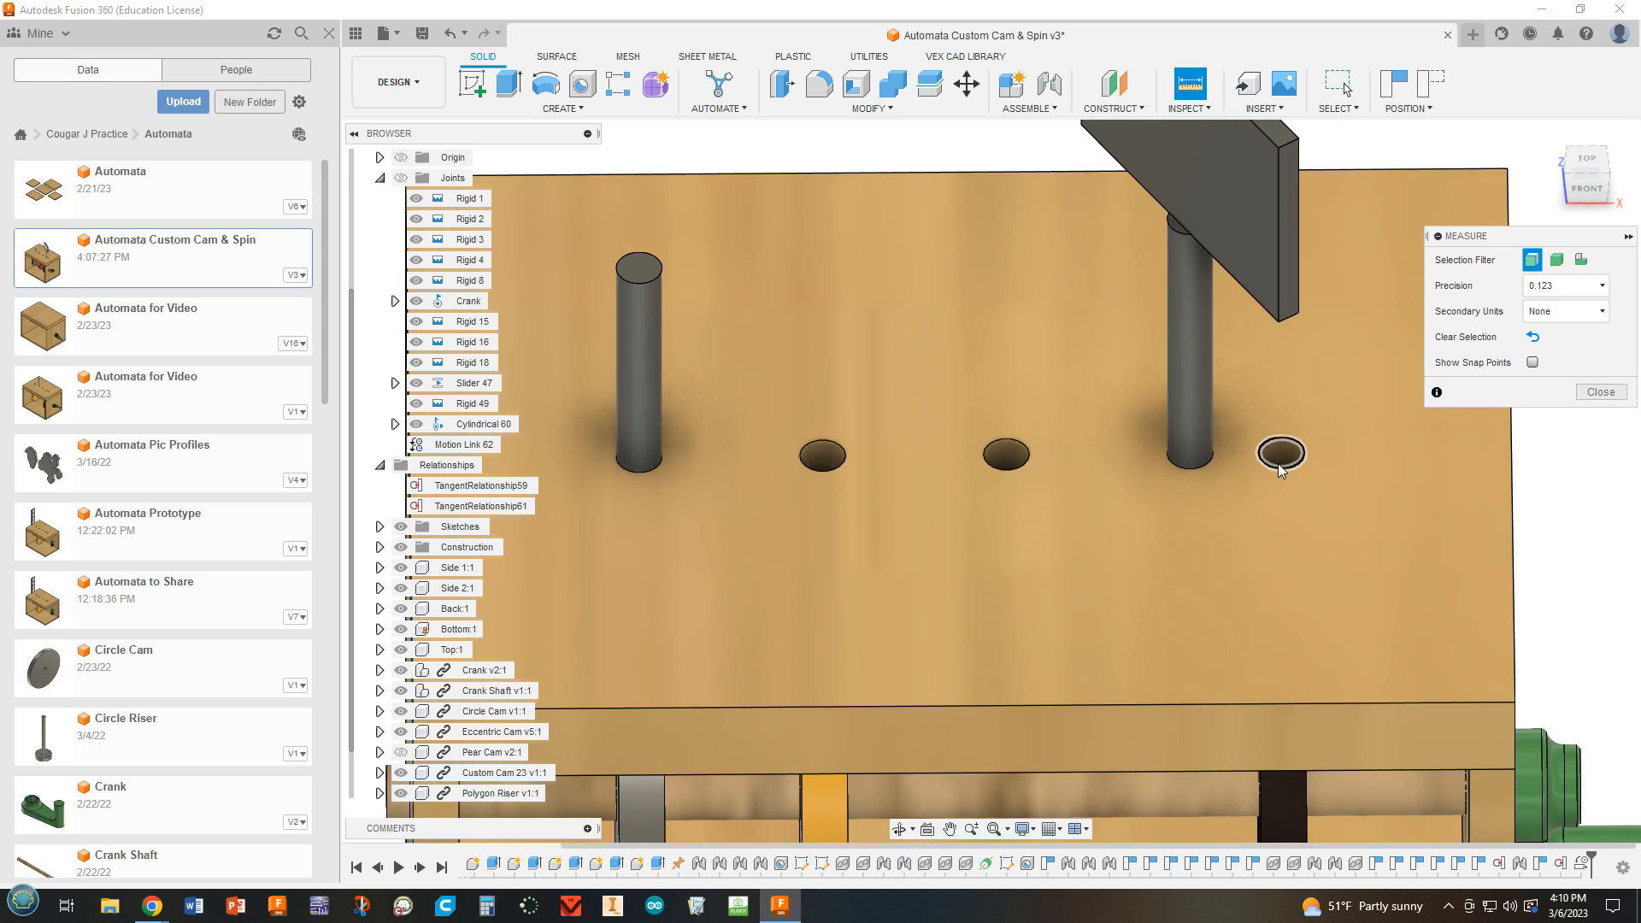
click(1278, 463)
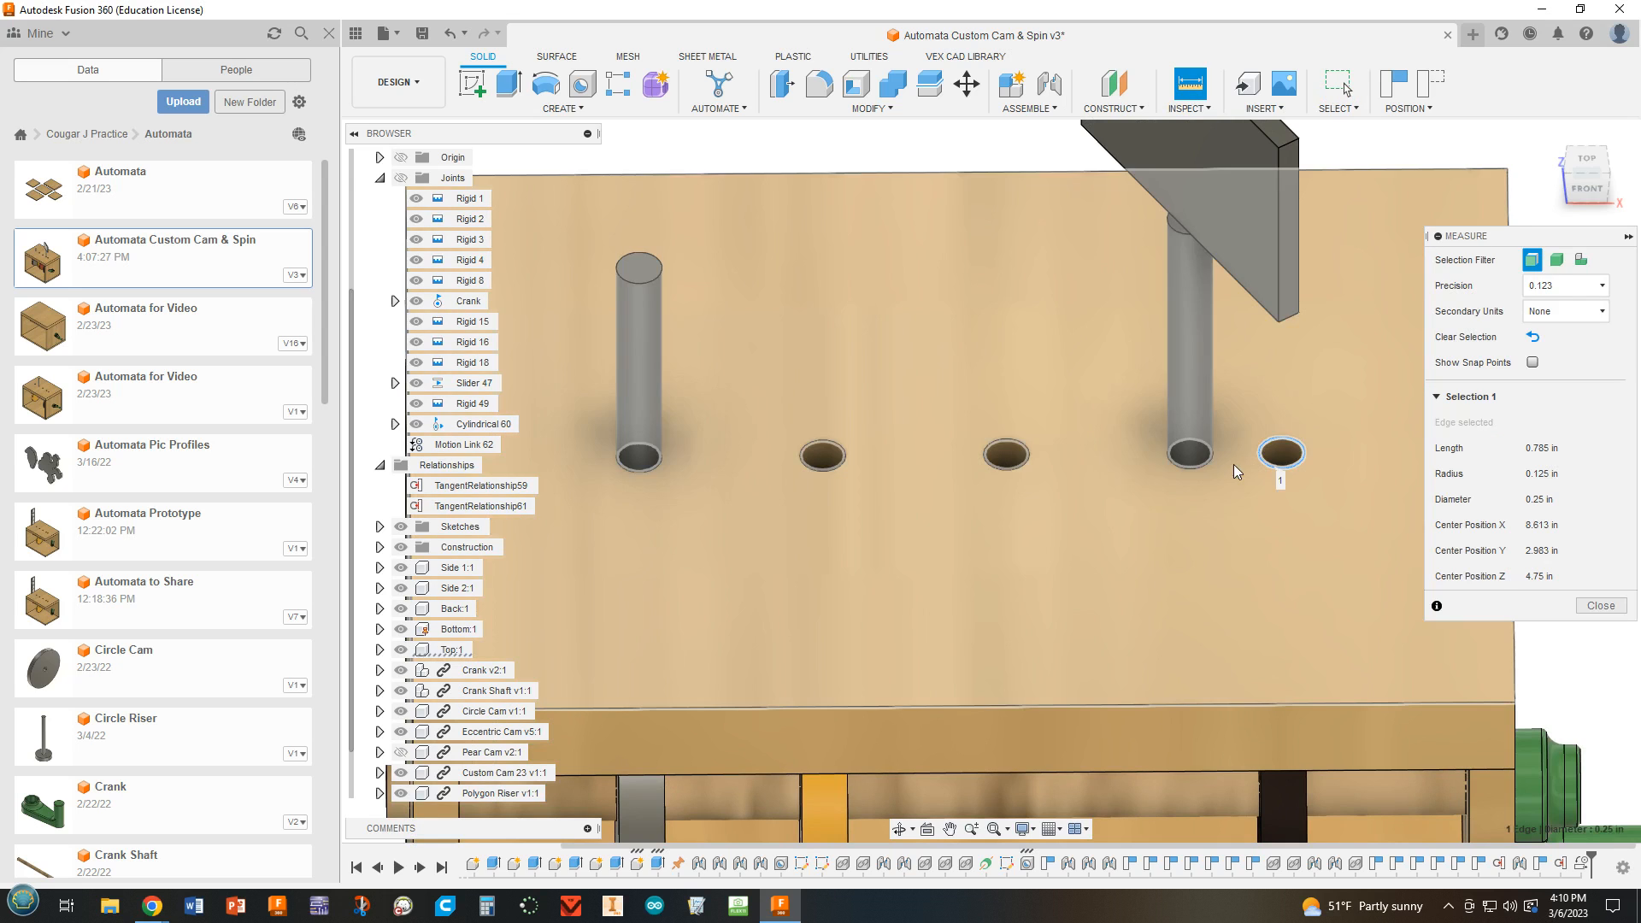
click(1201, 463)
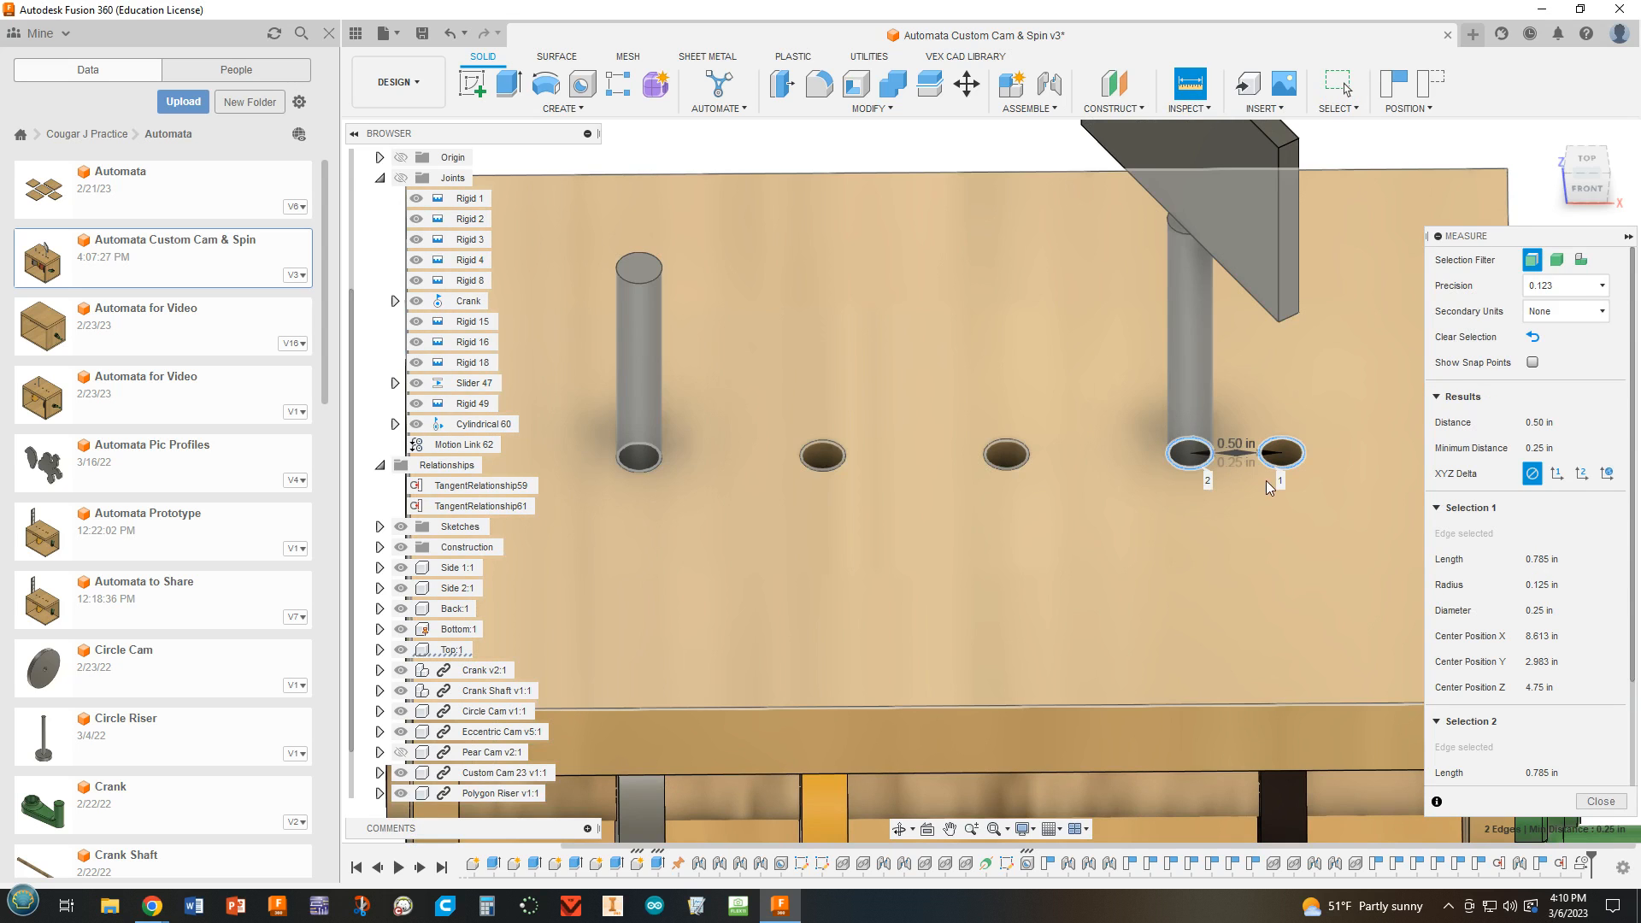
scroll(1273, 483, down, 2)
click(1598, 802)
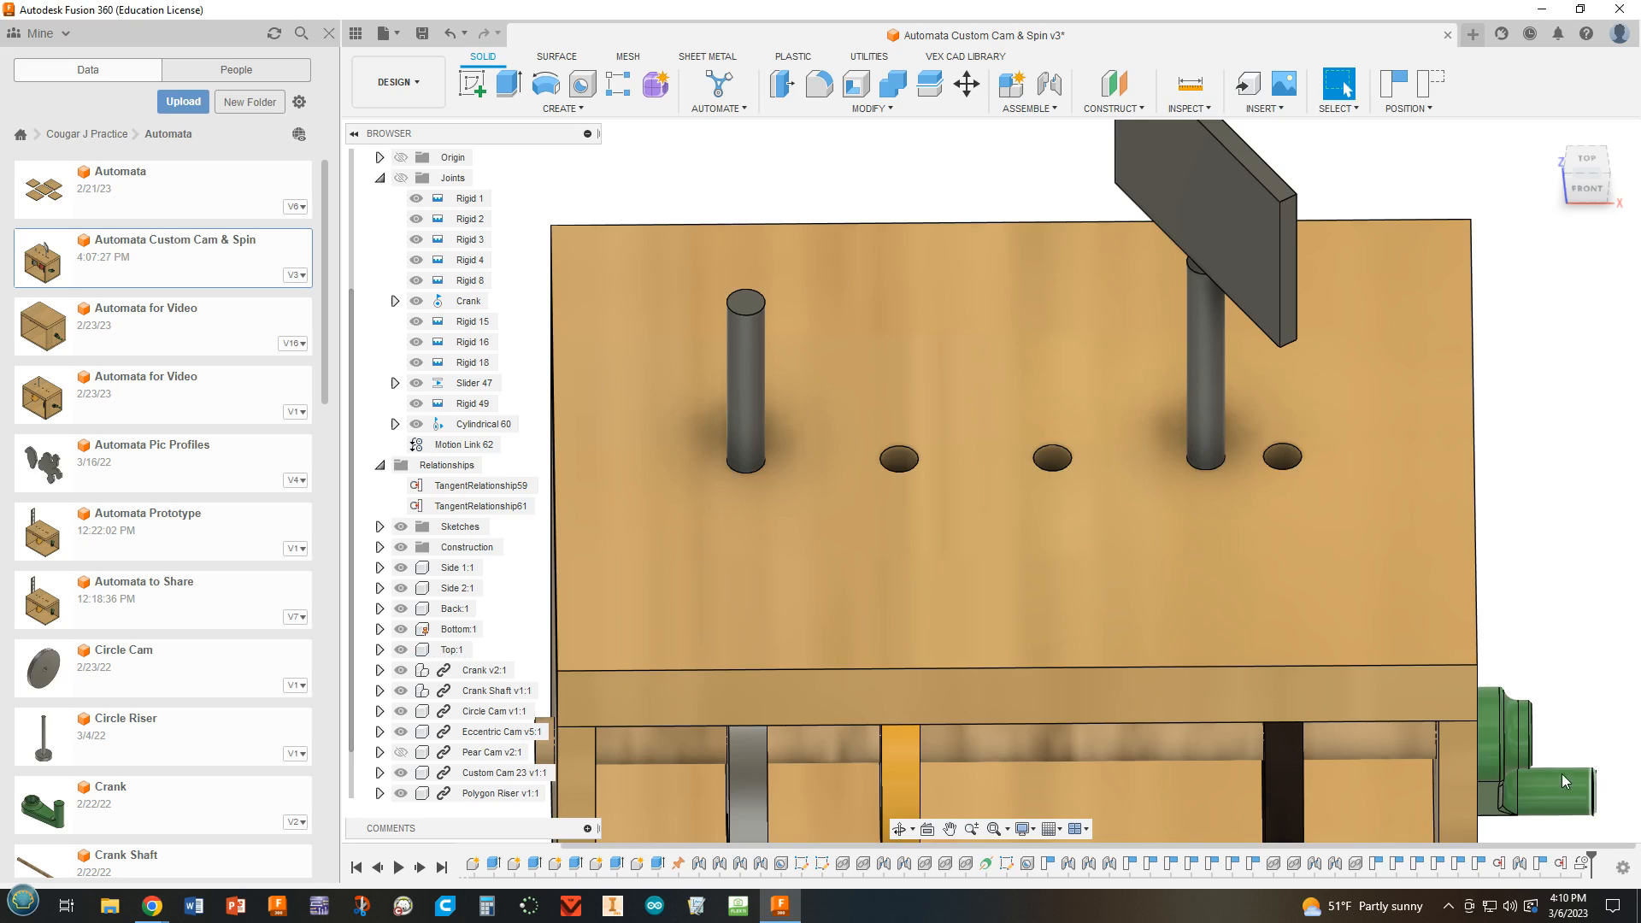
Edit the box top's hole-position sketch and set the spacing between the two hole points farthest from the crank to 0.5 in.
middle_drag(1531, 606, 1548, 417)
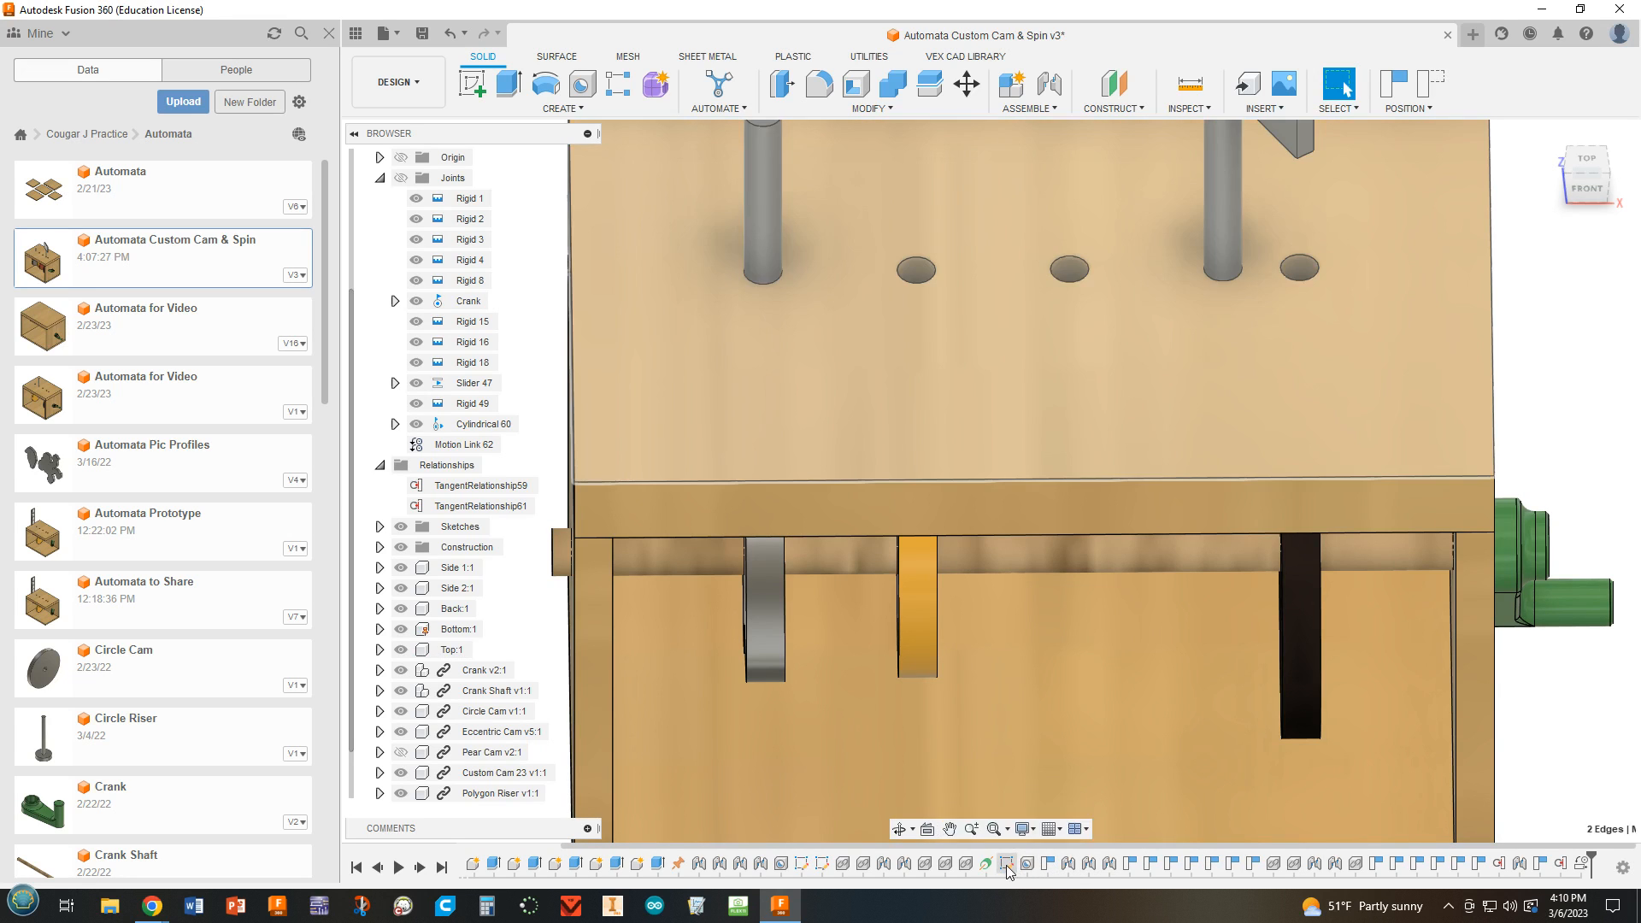
double_click(1007, 864)
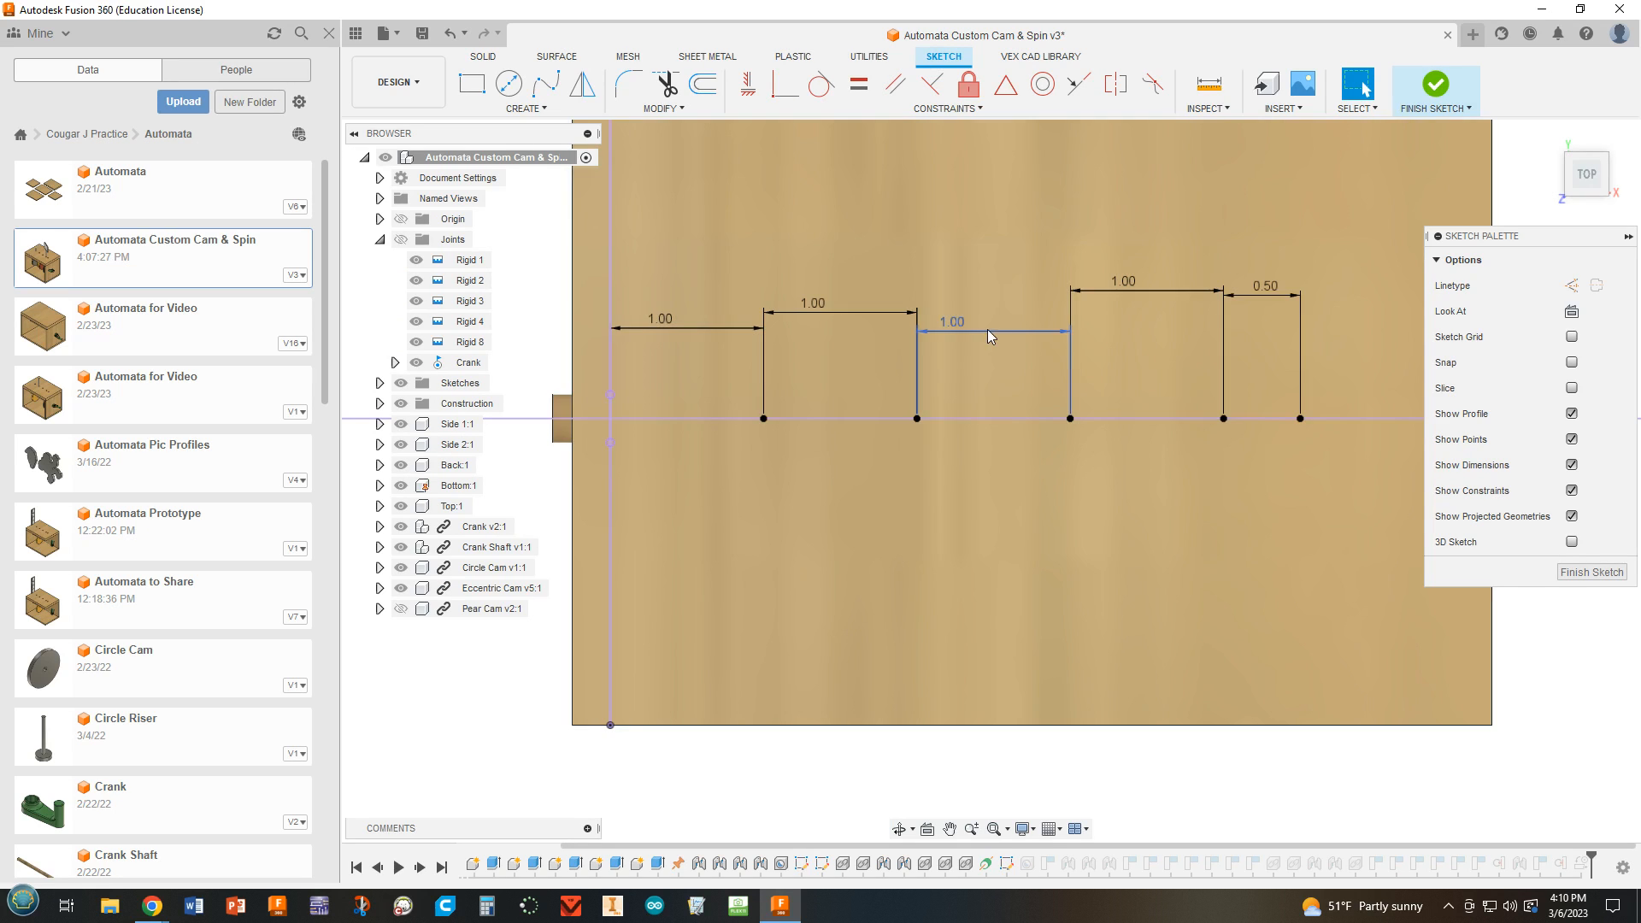
double_click(811, 313)
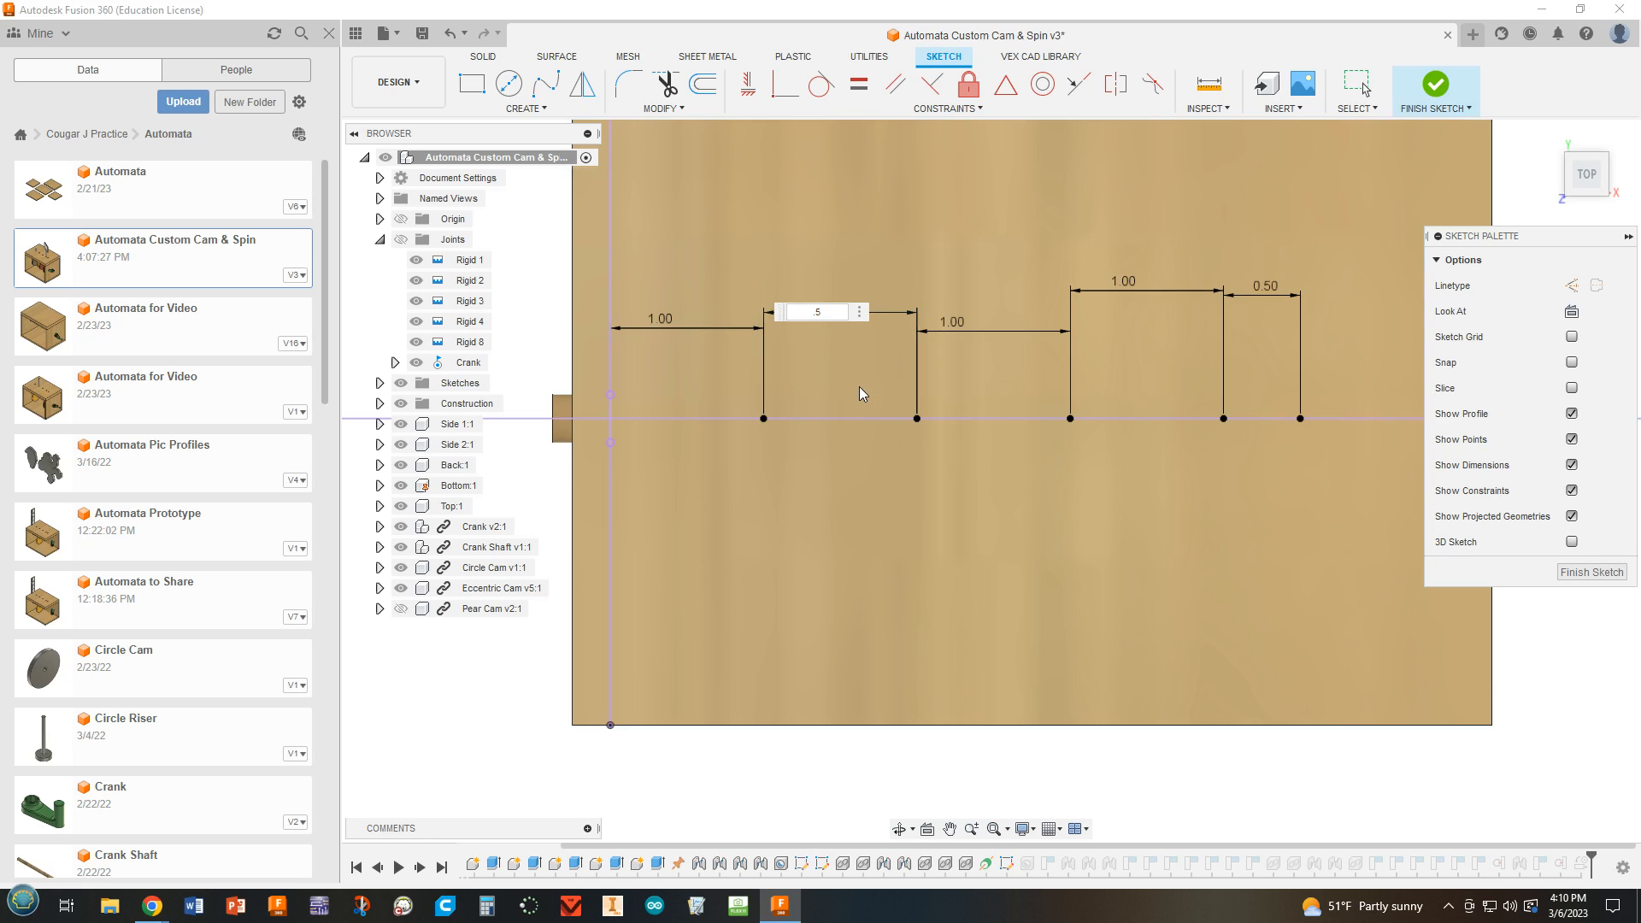
click(949, 321)
drag(840, 313, 770, 313)
text(0.5)
key(Return)
Set the spacing between the second and third hole points from the side opposite the crank to 1.5 in, and finish the sketch.
double_click(879, 329)
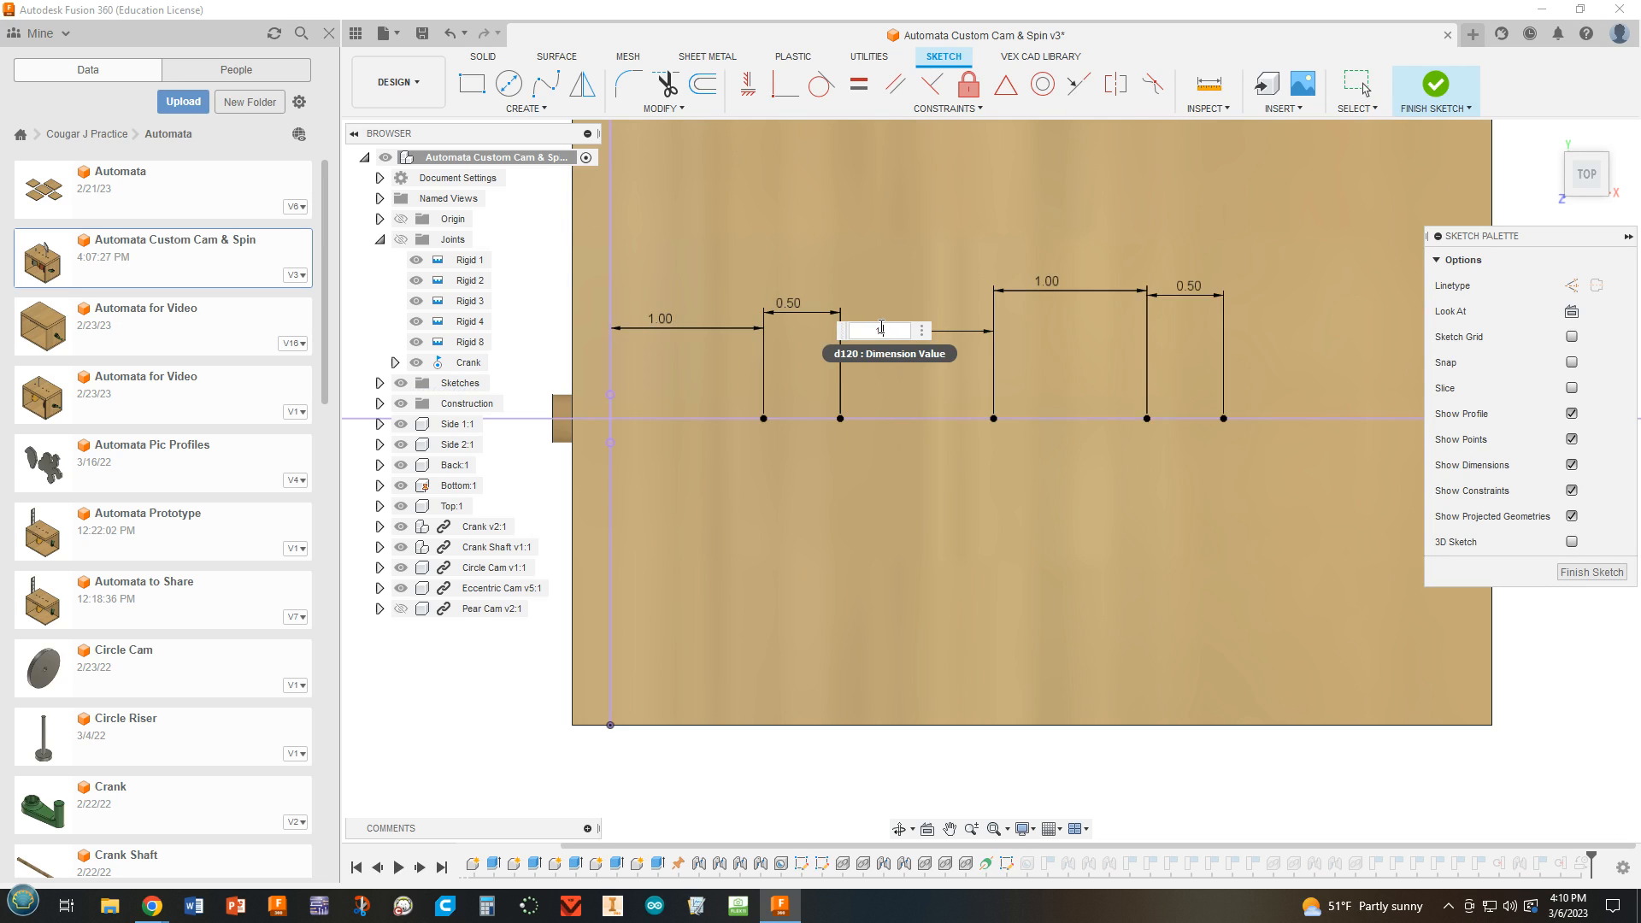
text(1.5)
key(Return)
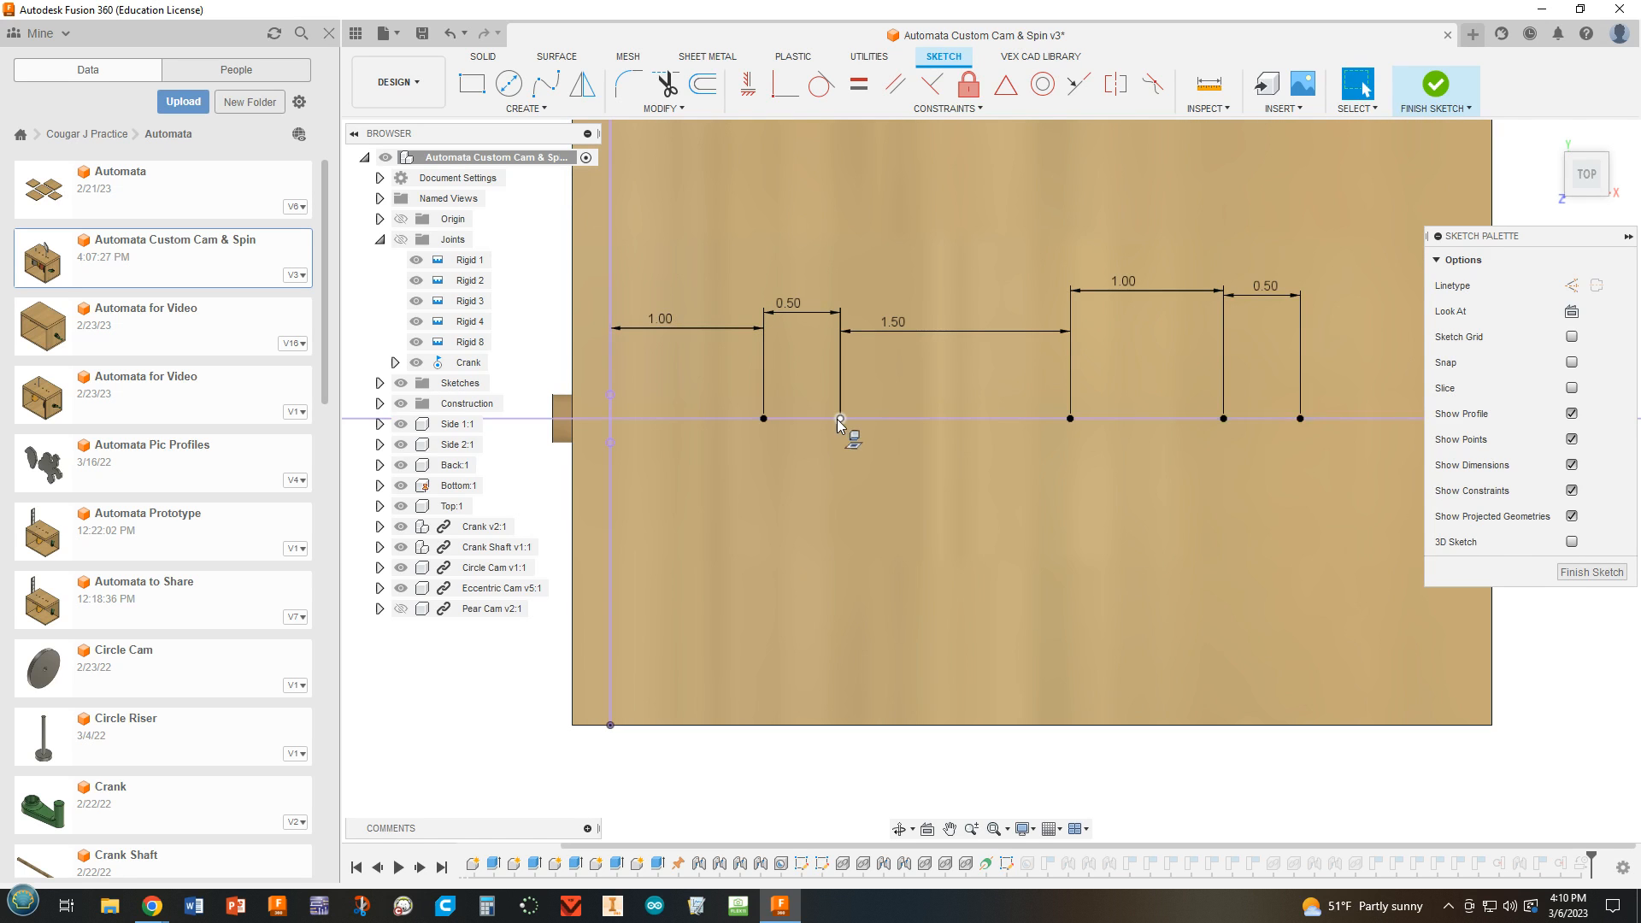
click(1433, 89)
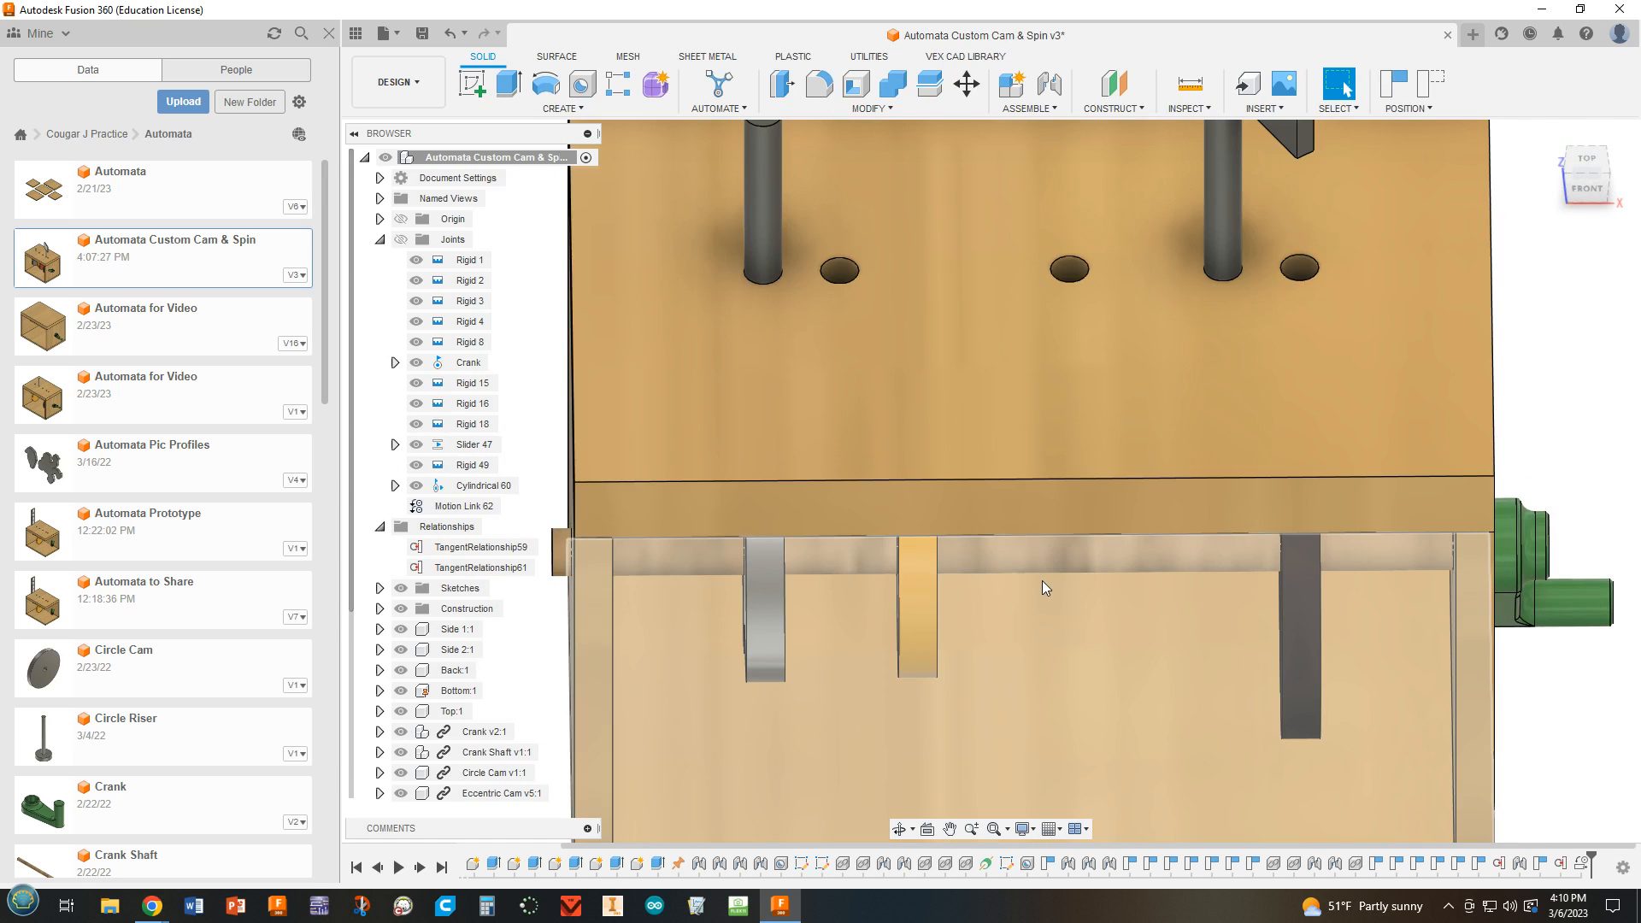
shift+middle_drag(1041, 589, 988, 284)
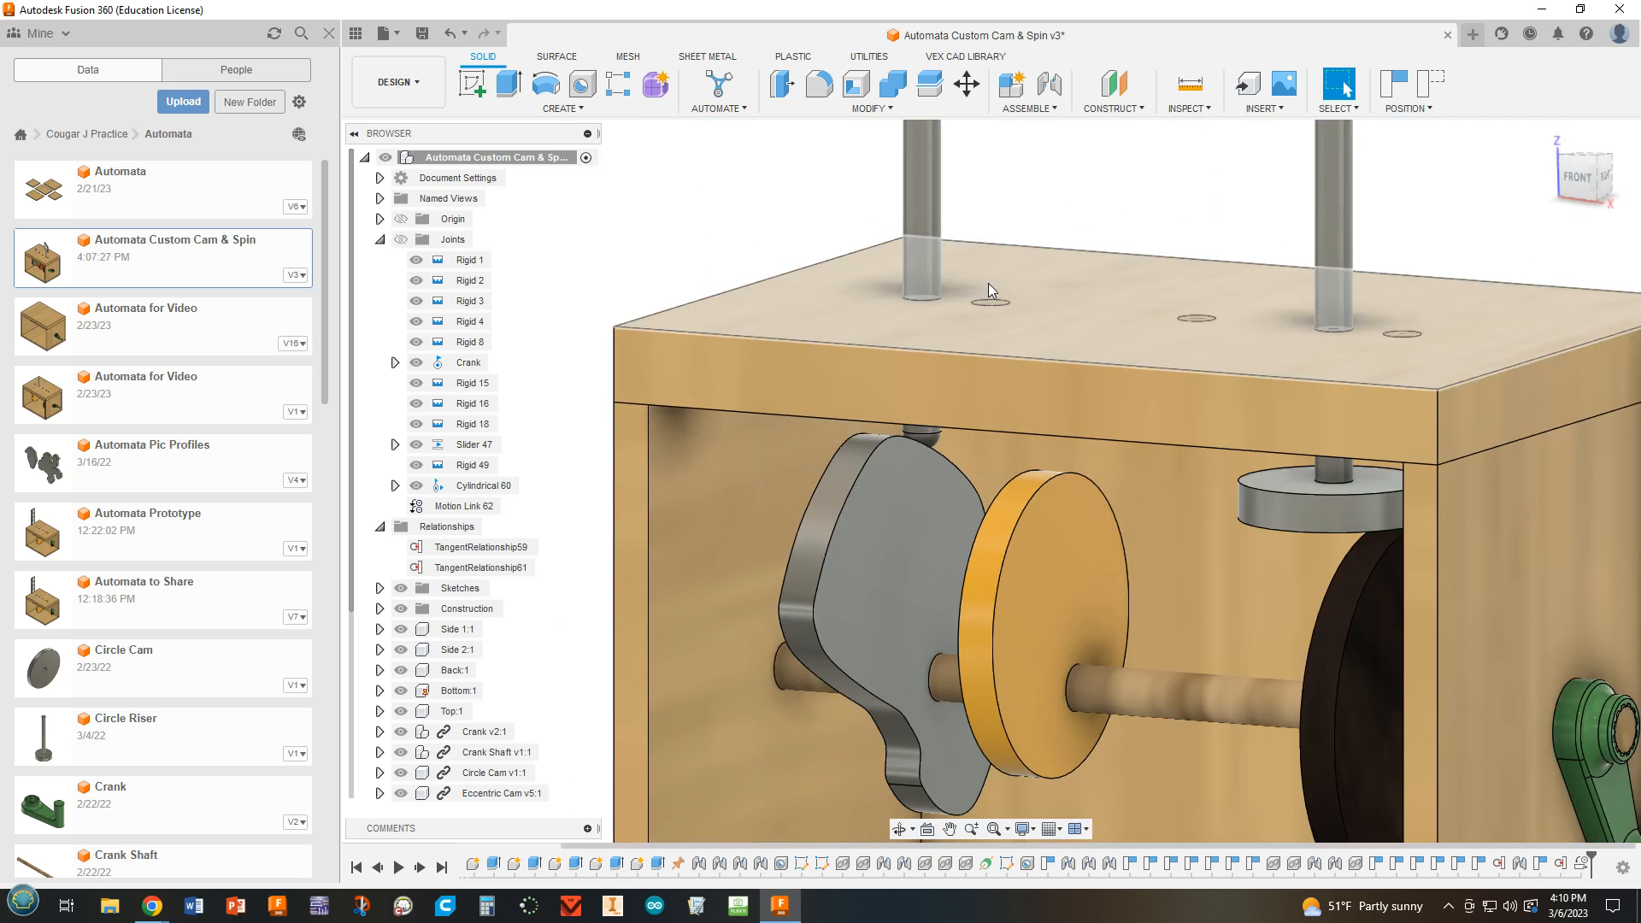
Insert another Spin Disc 23 from the Automata folder and place it beside the box, opposite the crank.
mouse_move(1176, 338)
shift+middle_down()
mouse_move(1174, 538)
mouse_move(1169, 362)
shift+middle_up()
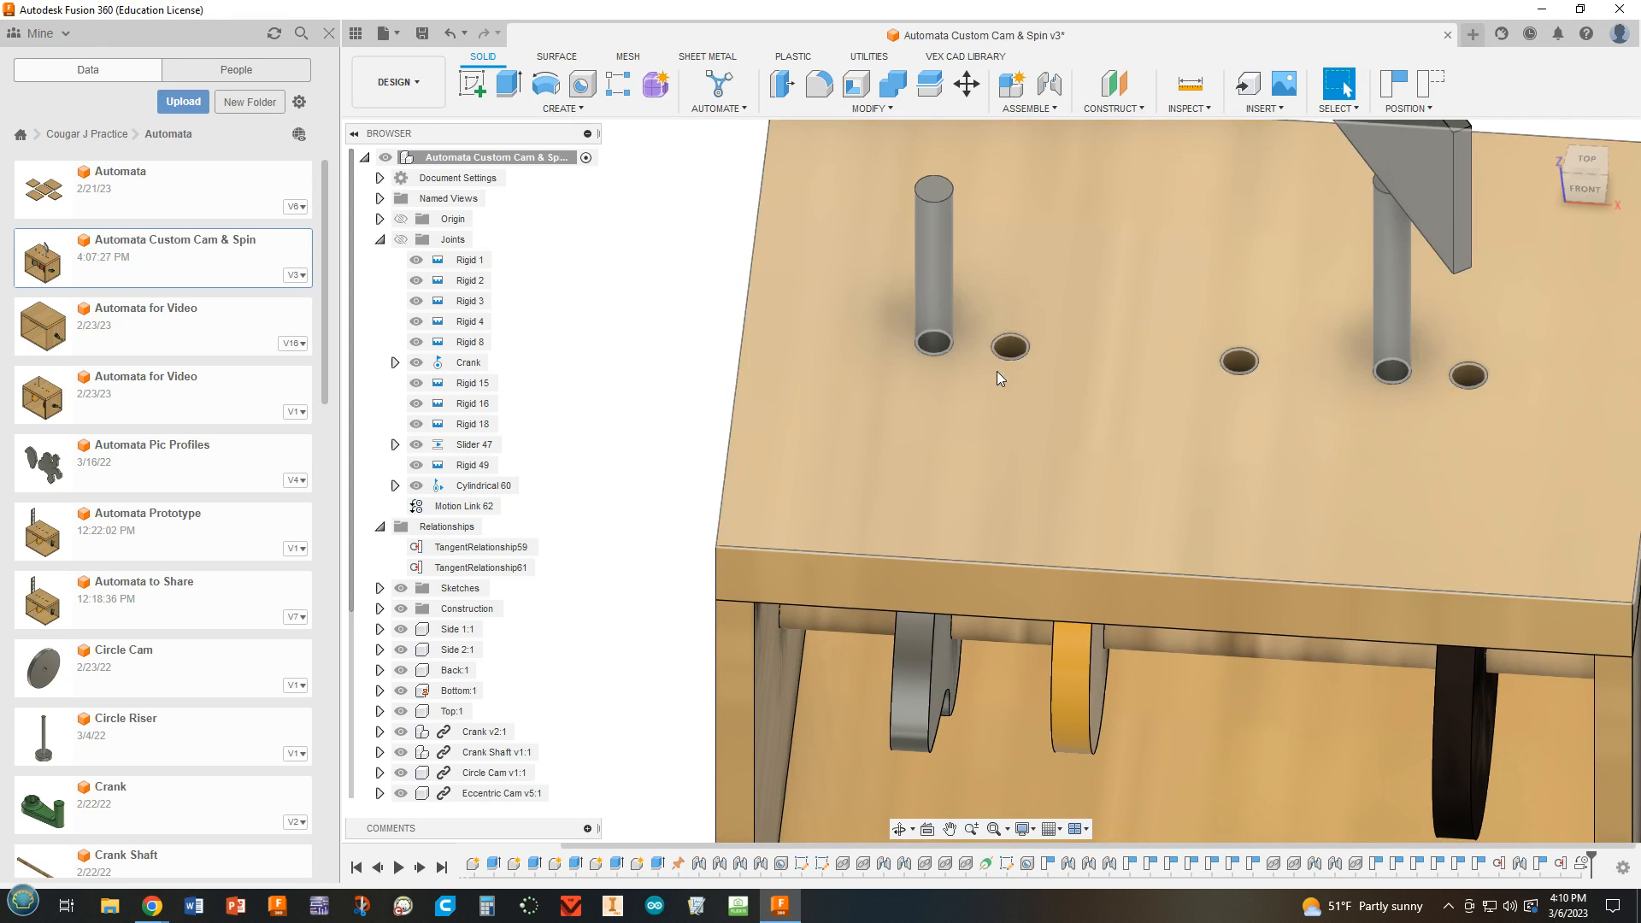
scroll(1120, 434, up, 5)
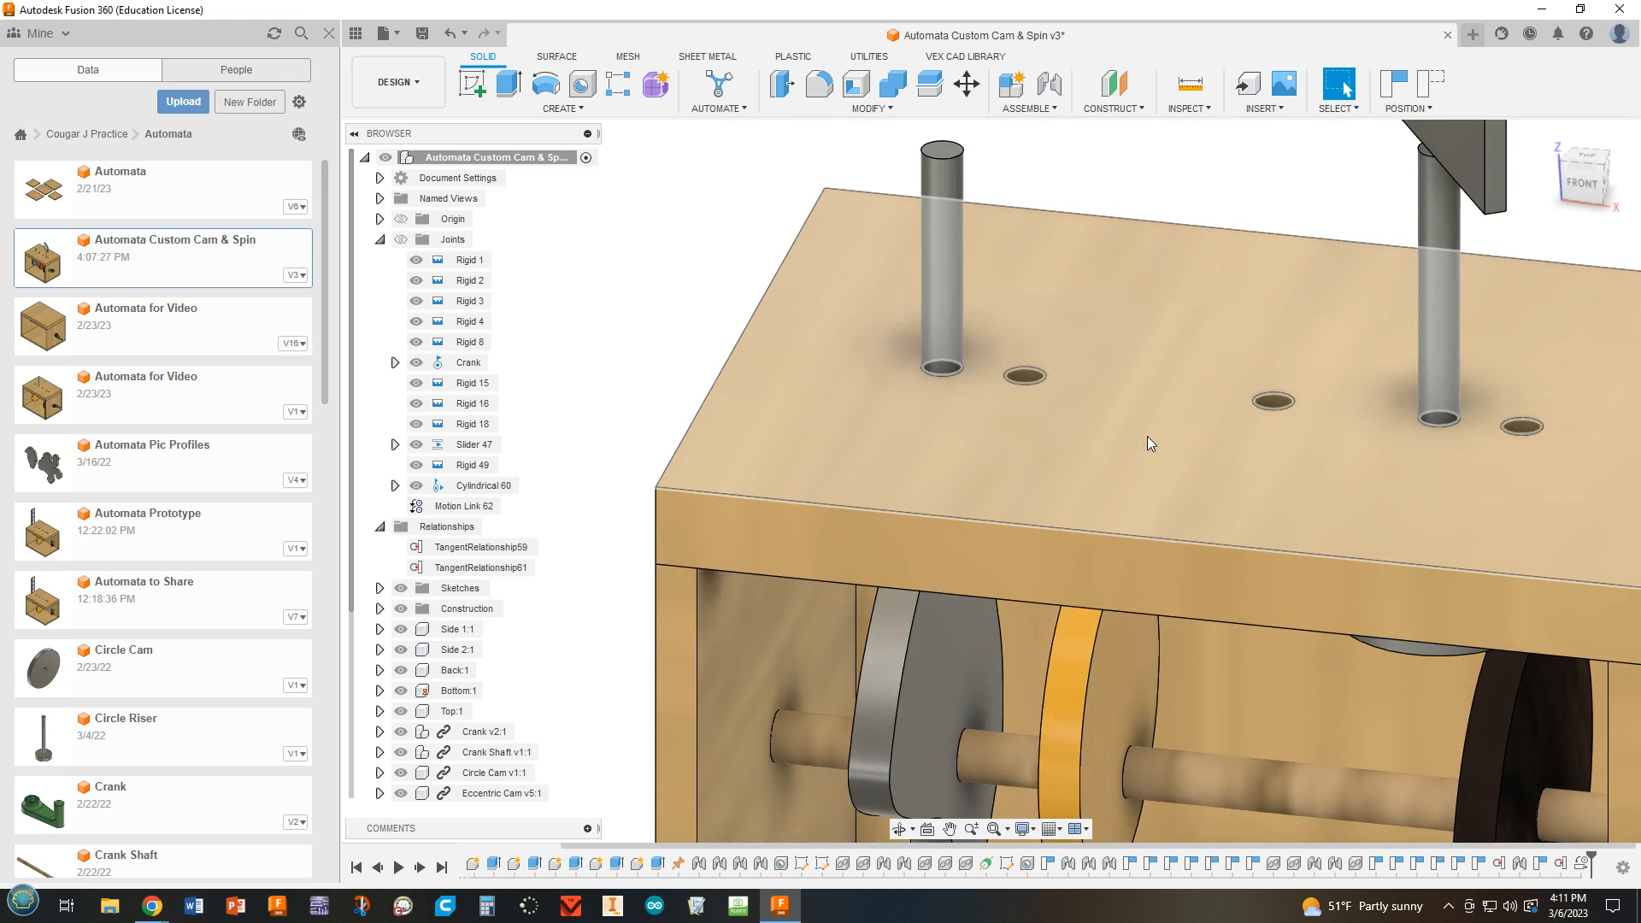
scroll(1149, 432, down, 6)
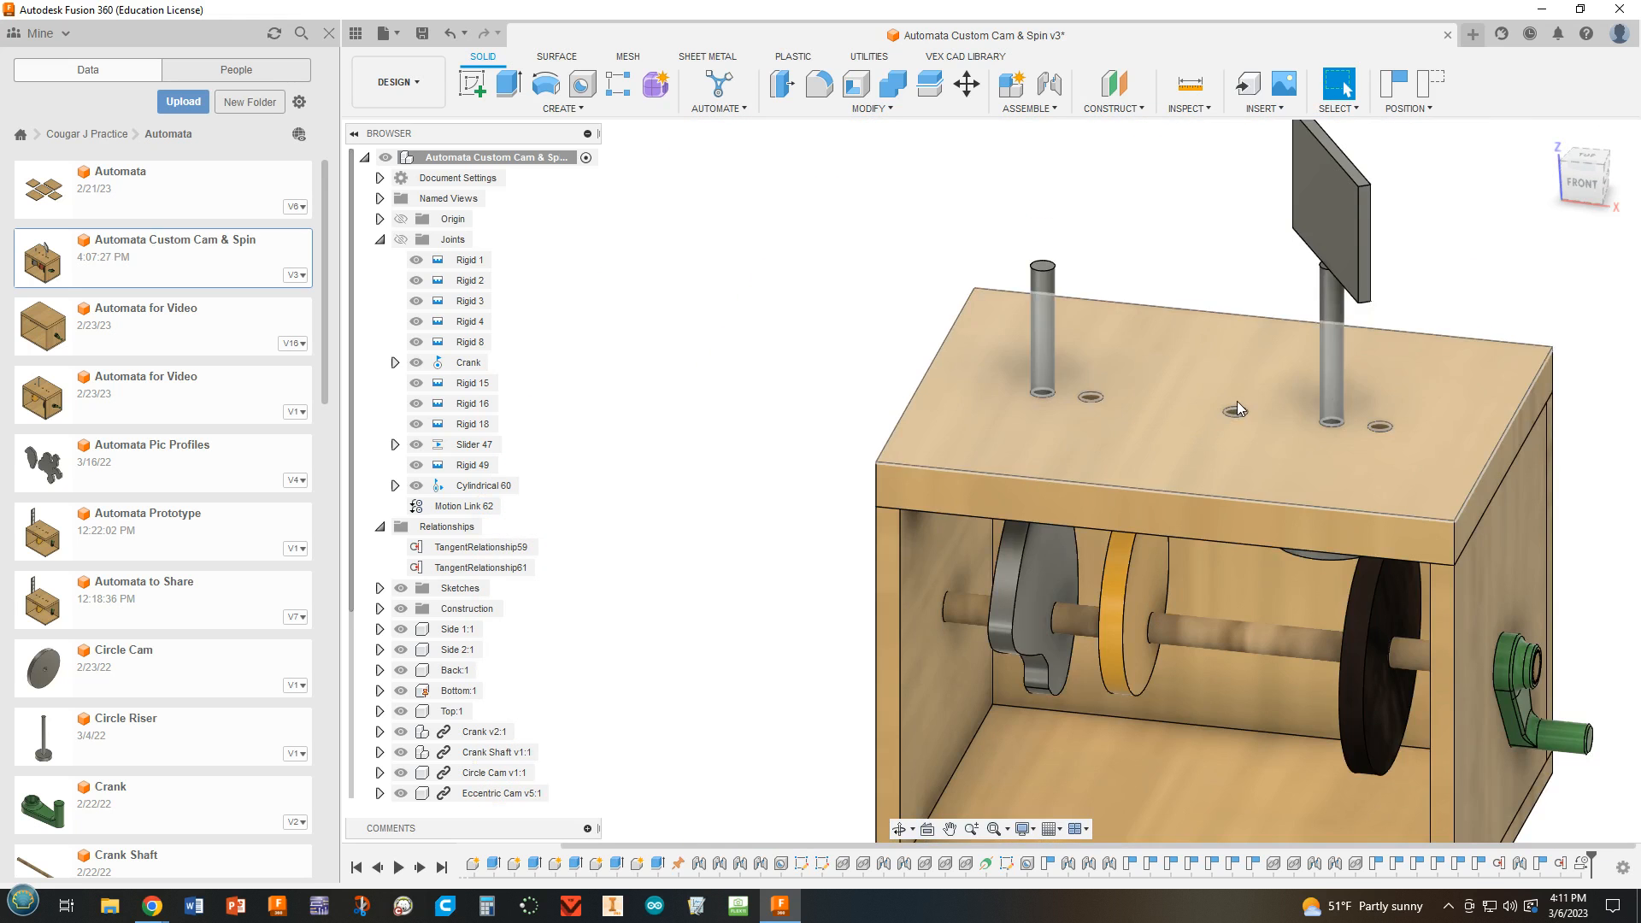
shift+middle_drag(1250, 454, 1271, 412)
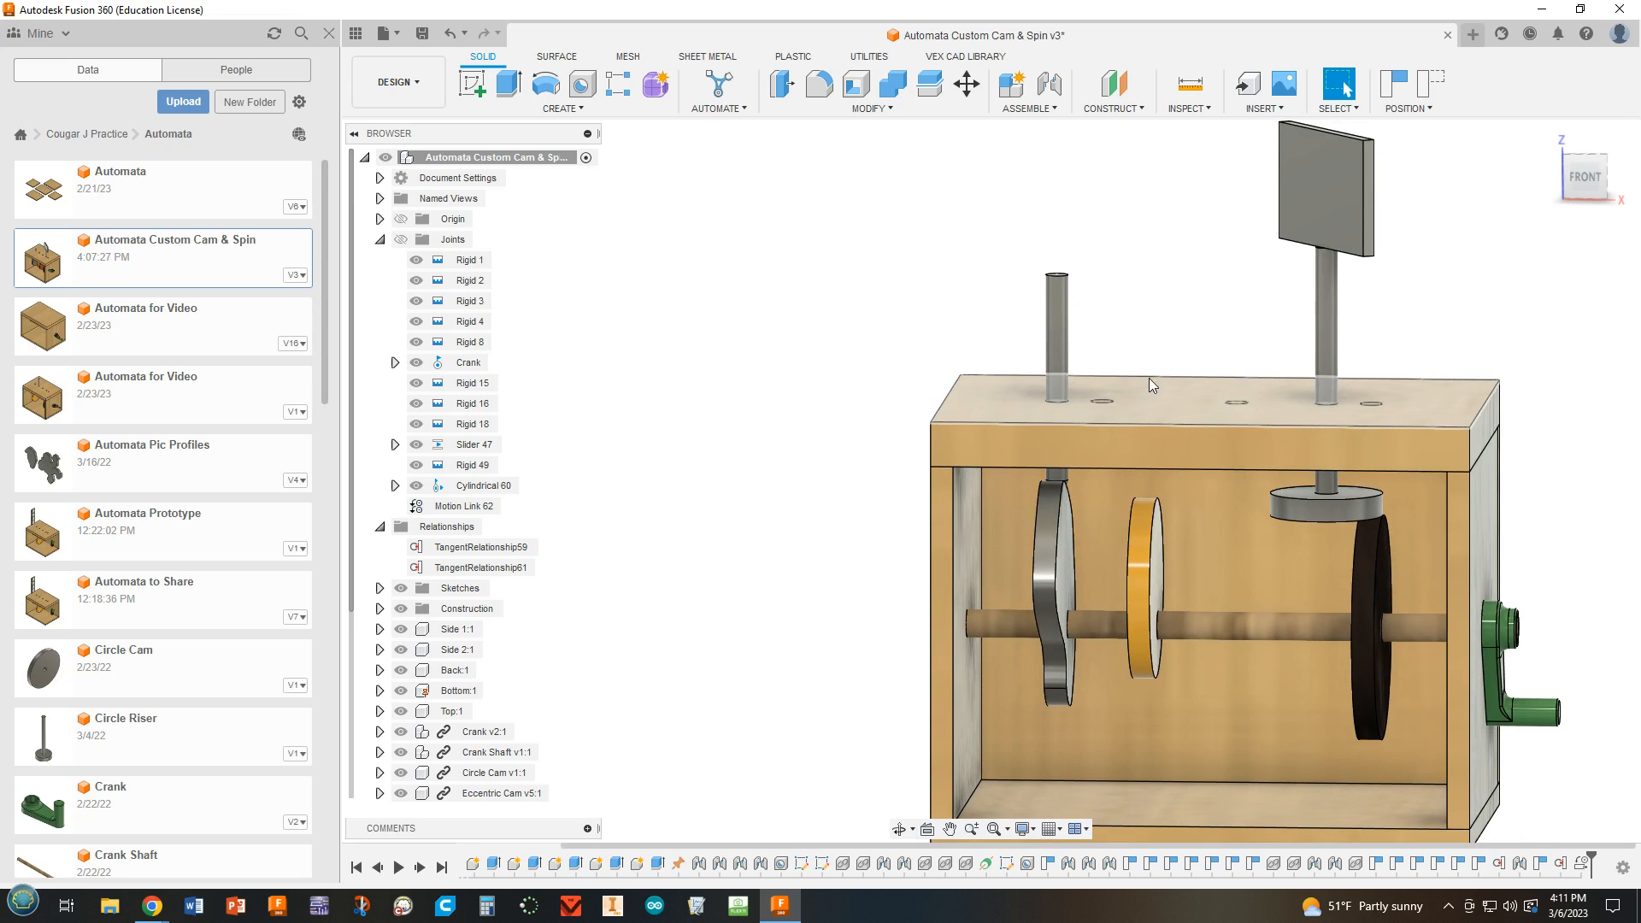
scroll(124, 598, down, 5)
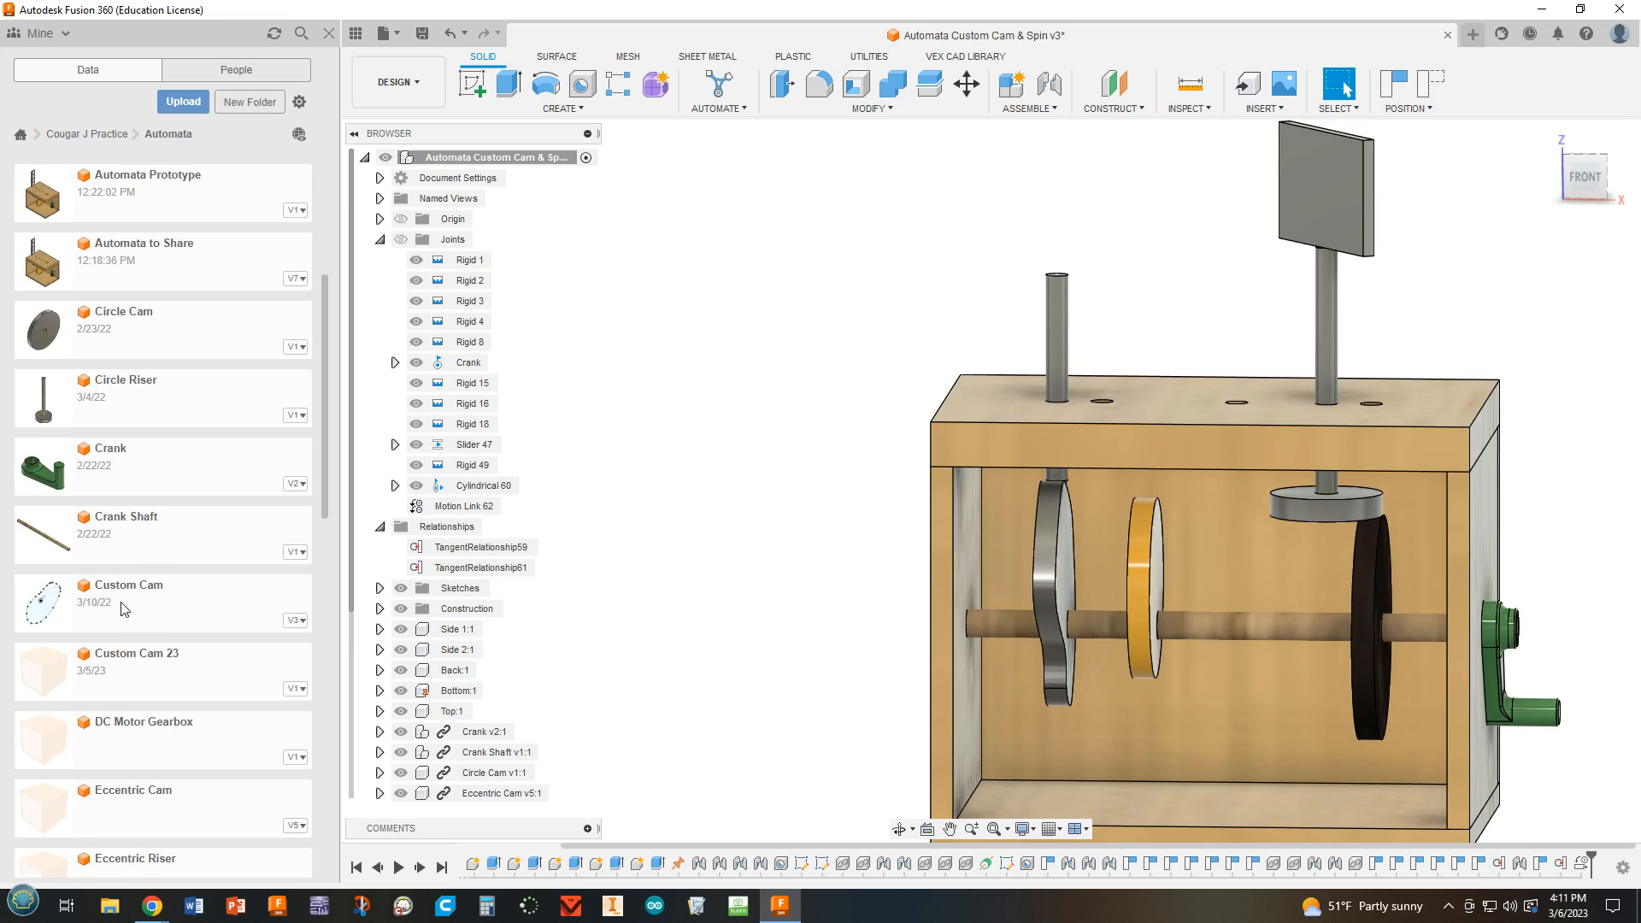
drag(64, 409, 181, 402)
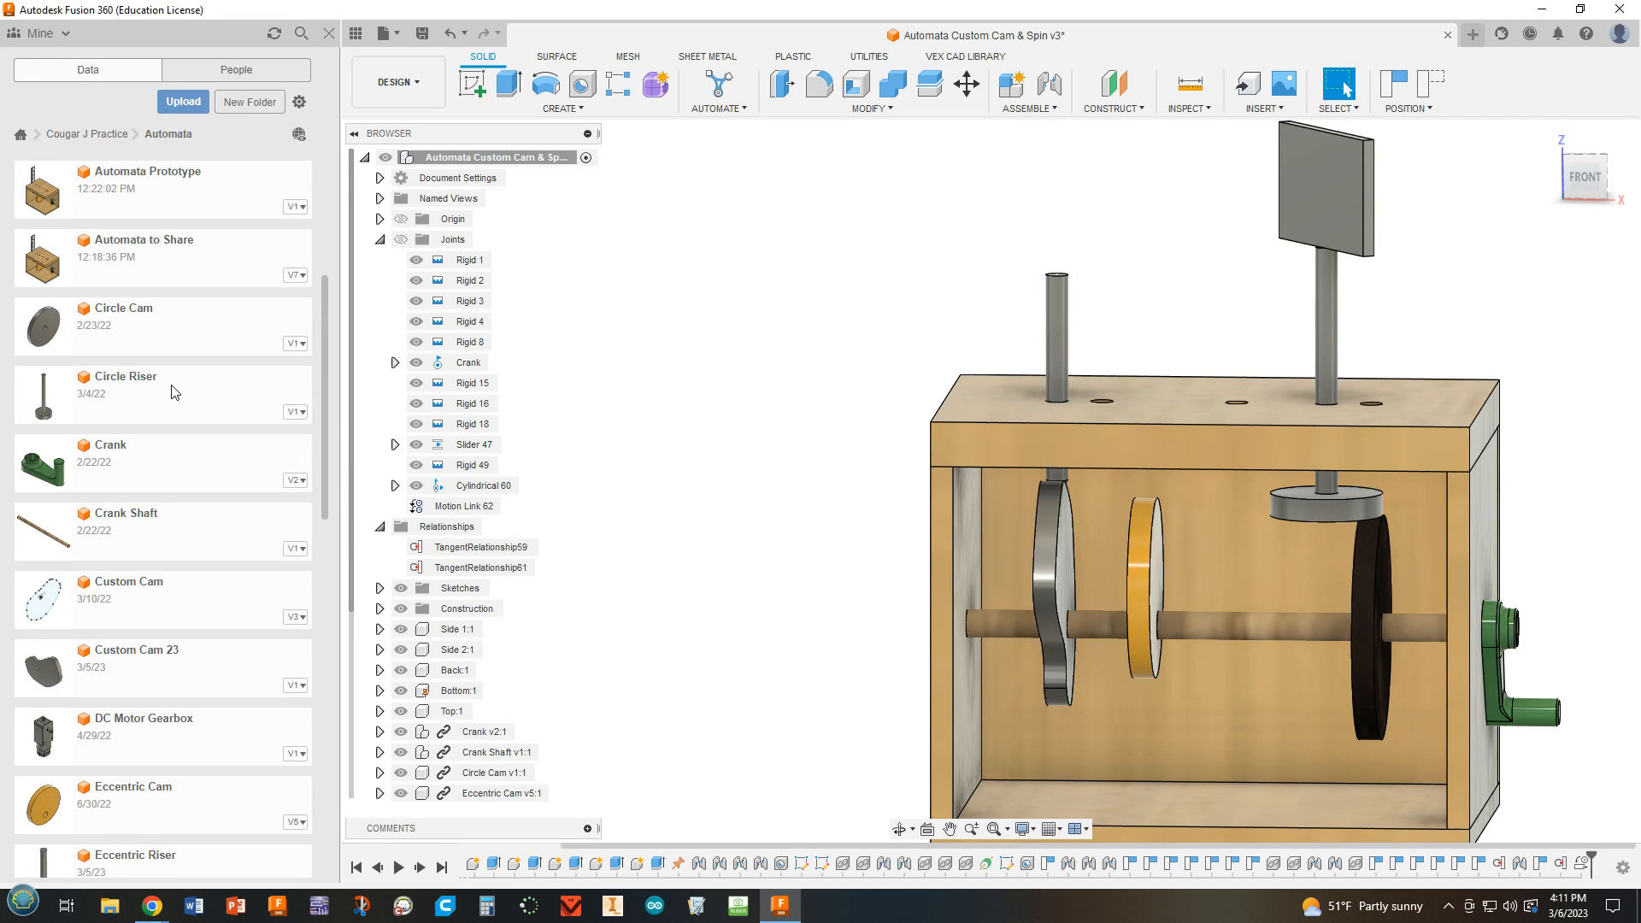
scroll(181, 401, down, 8)
scroll(184, 404, down, 8)
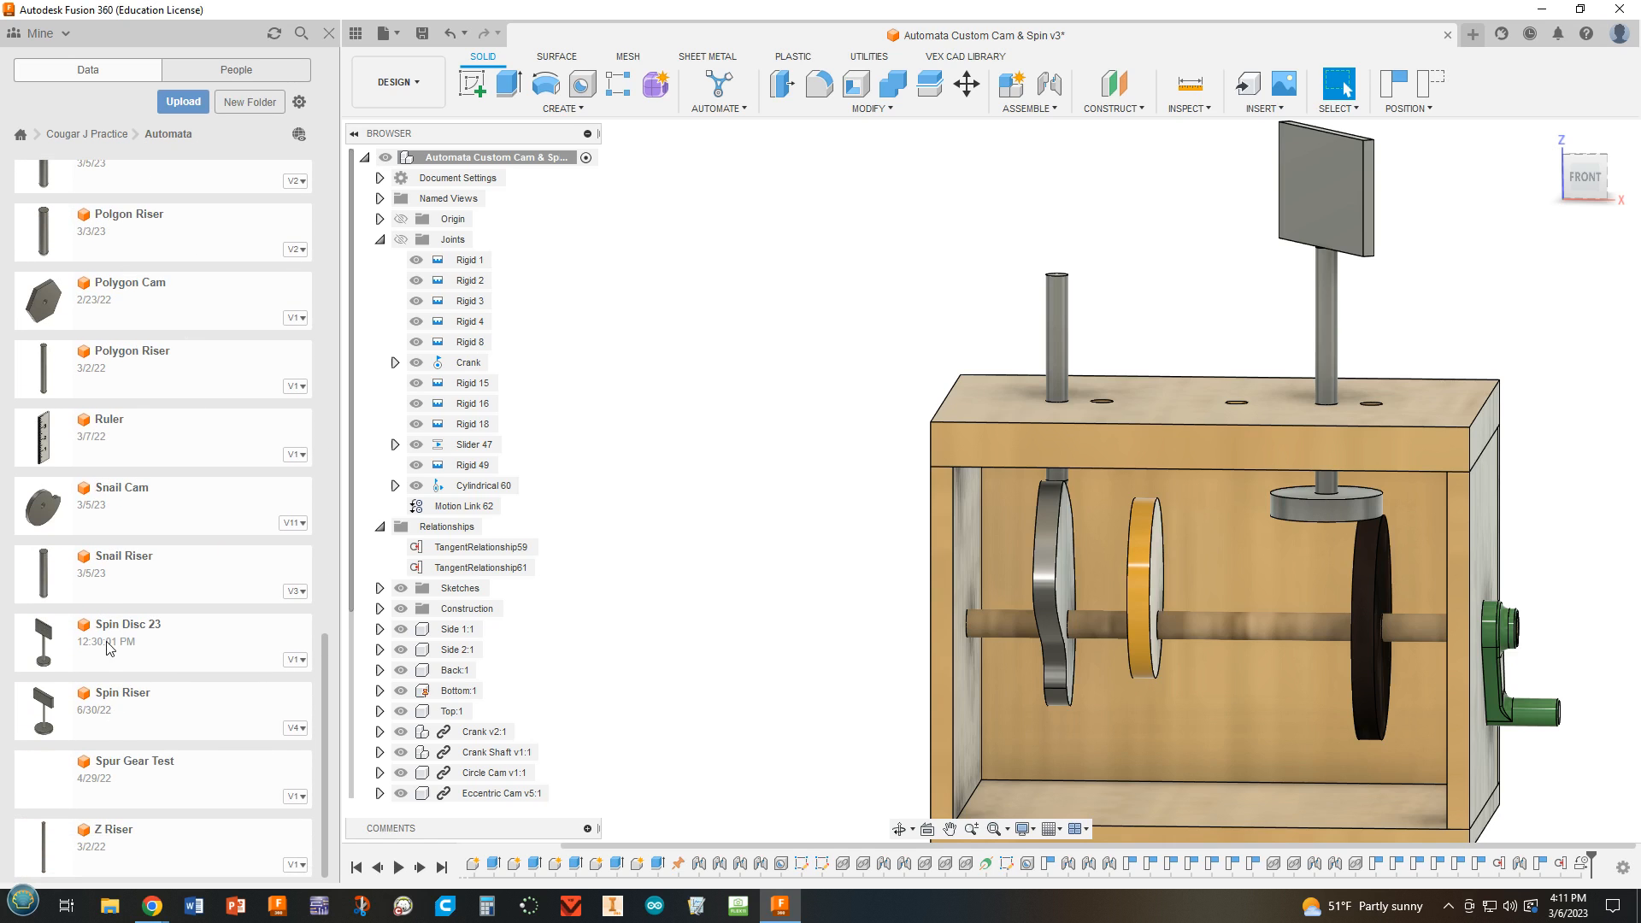
drag(130, 649, 775, 394)
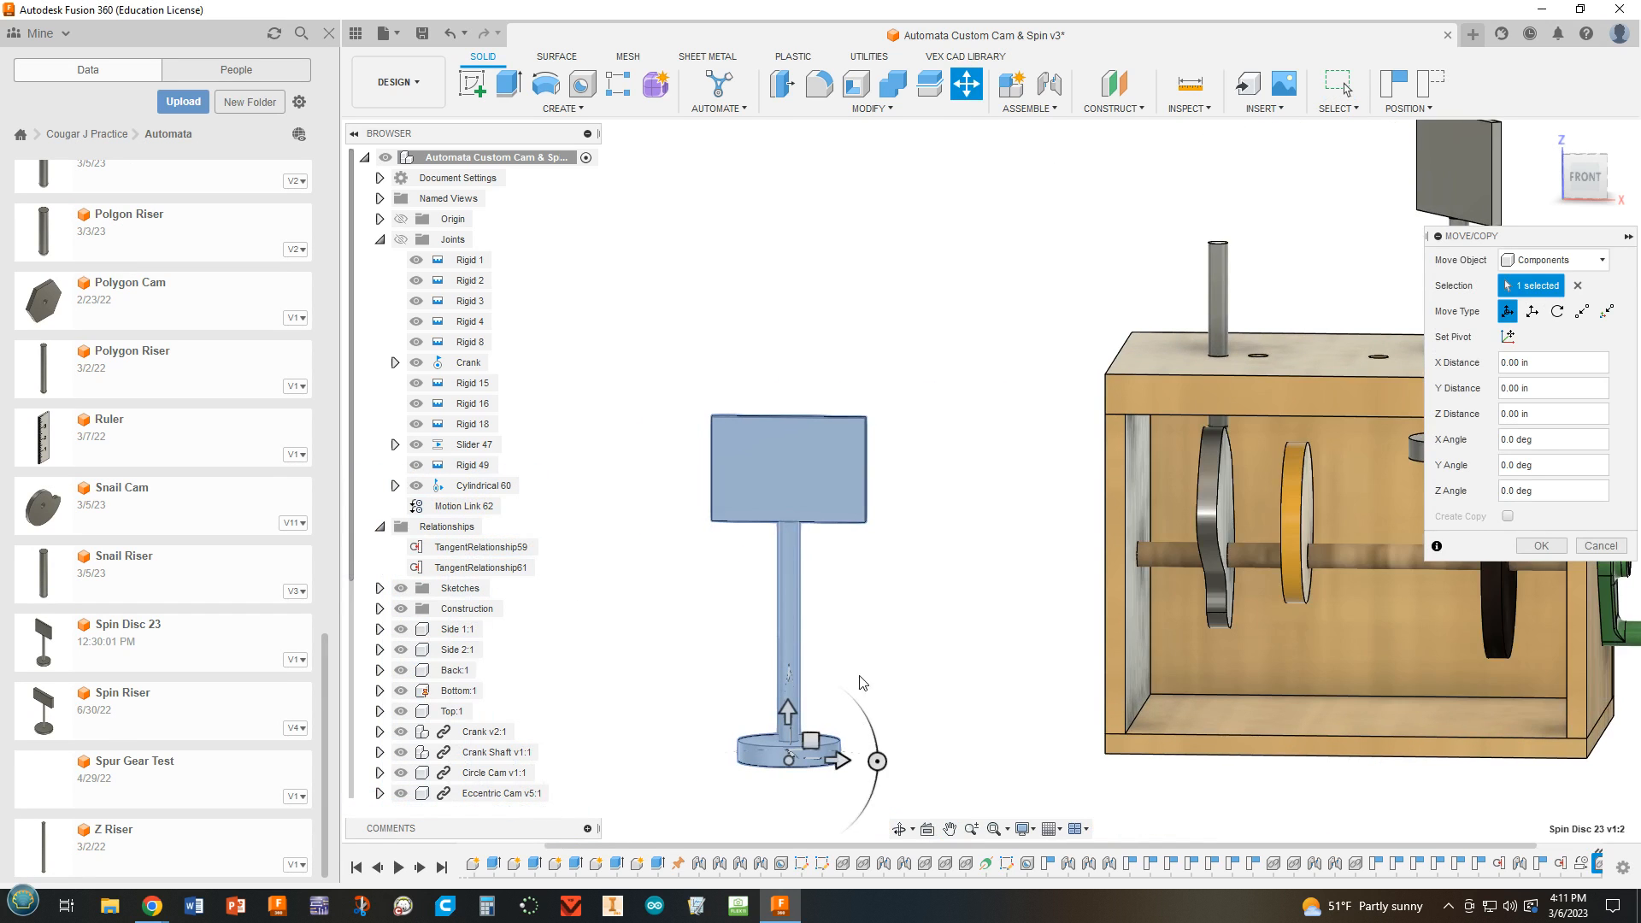
click(1530, 548)
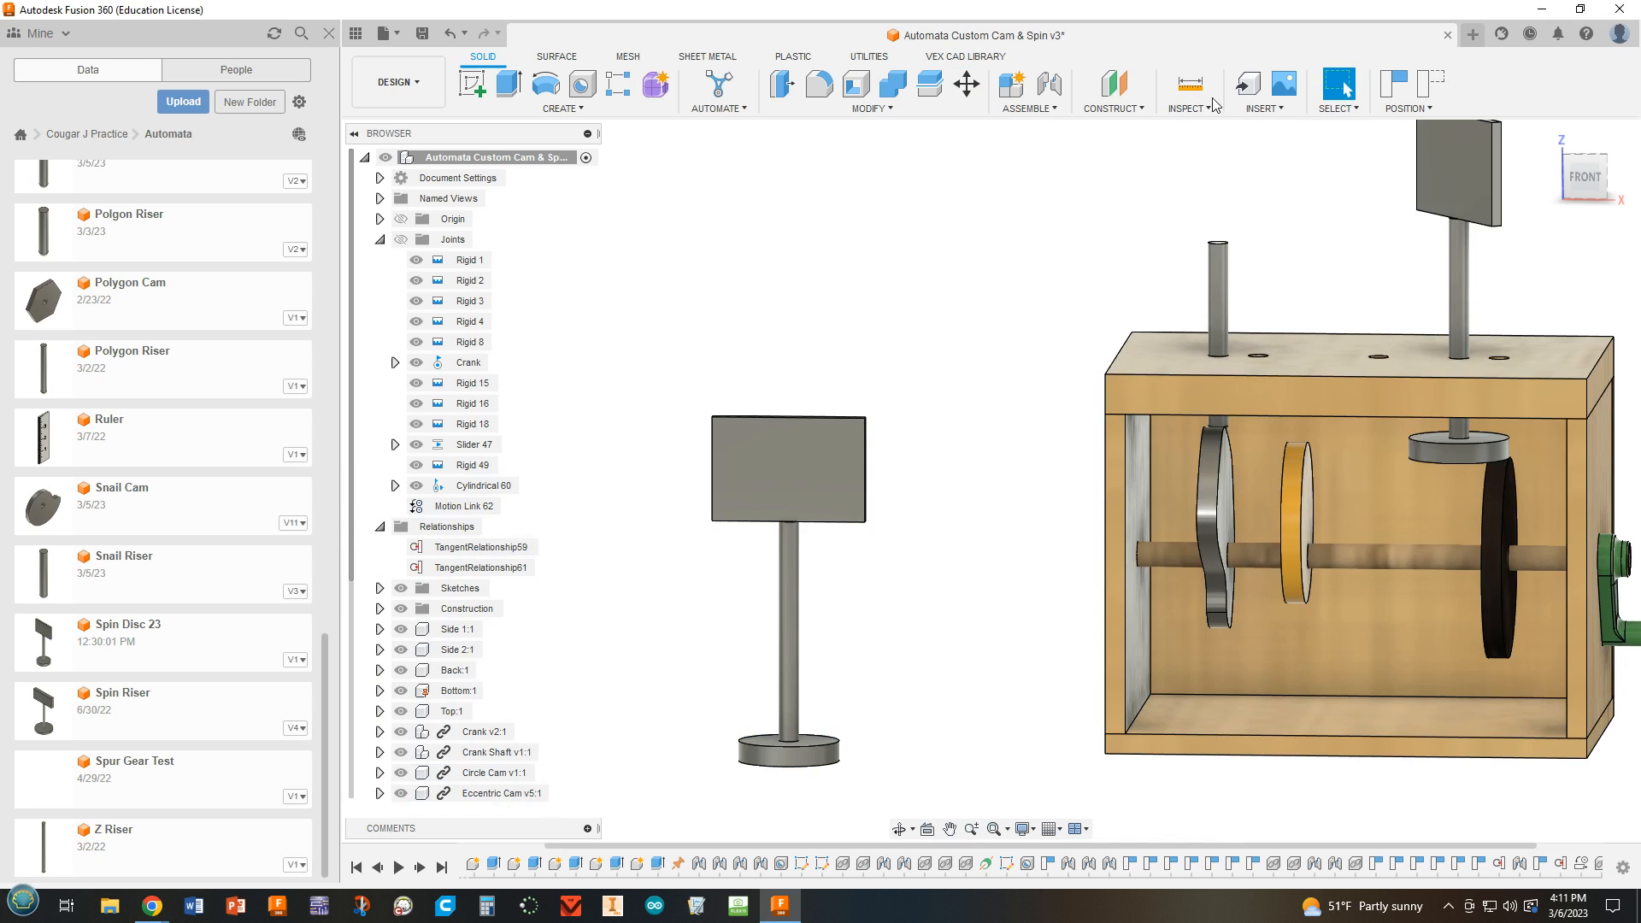
Join the new spin disc's post to the box top's second hole from the side opposite the crank with a cylindrical joint.
click(1049, 83)
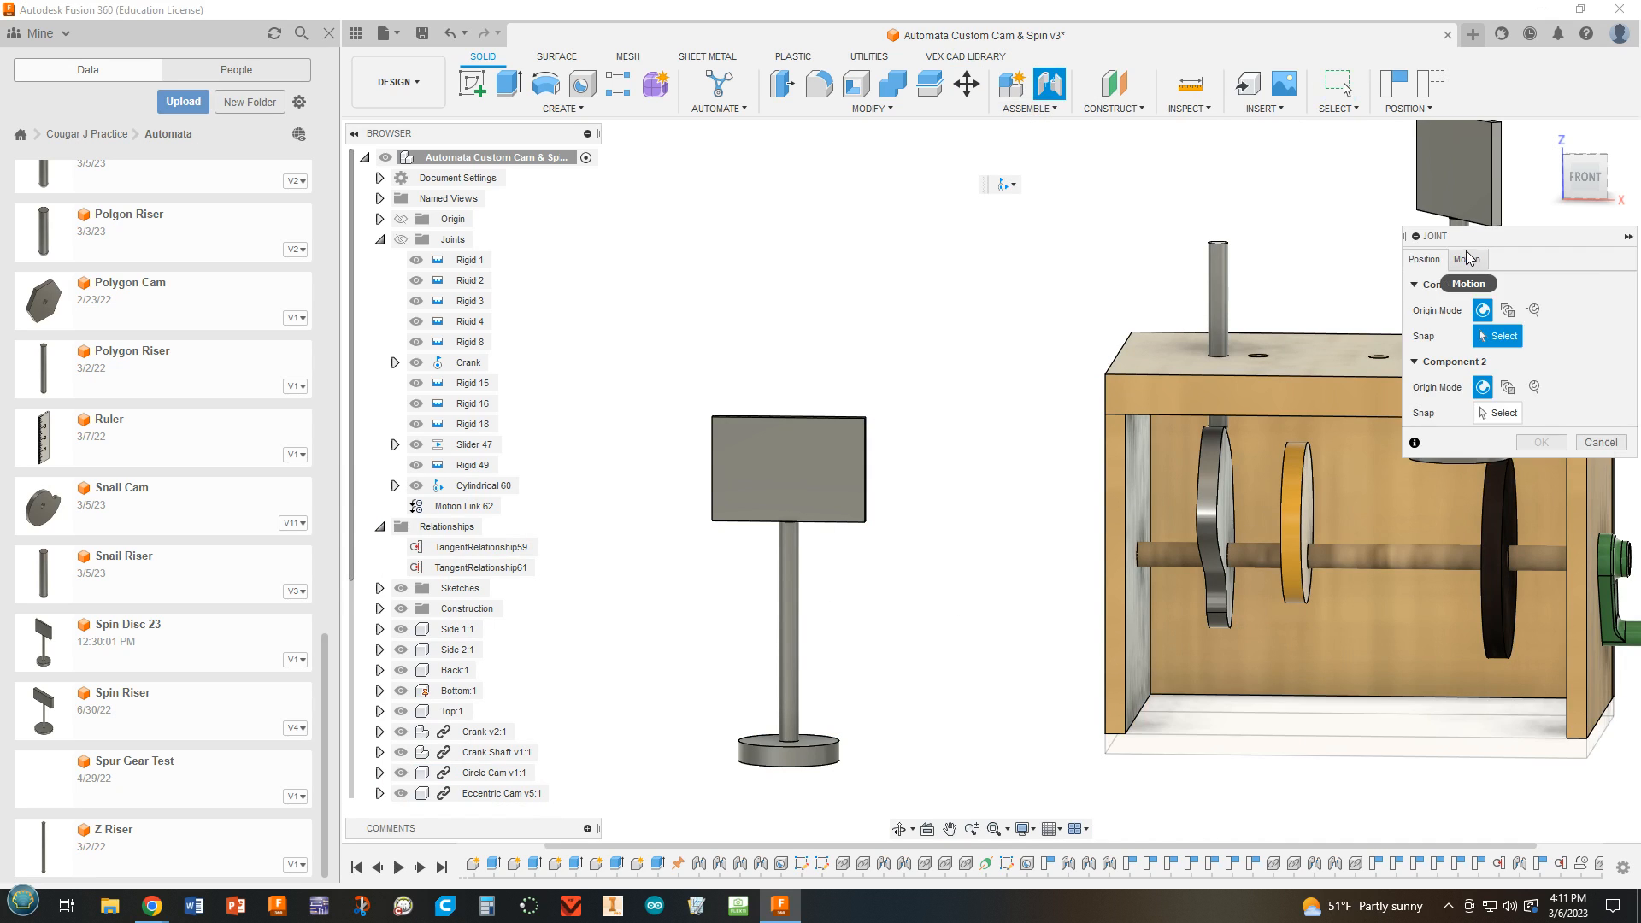
click(1467, 259)
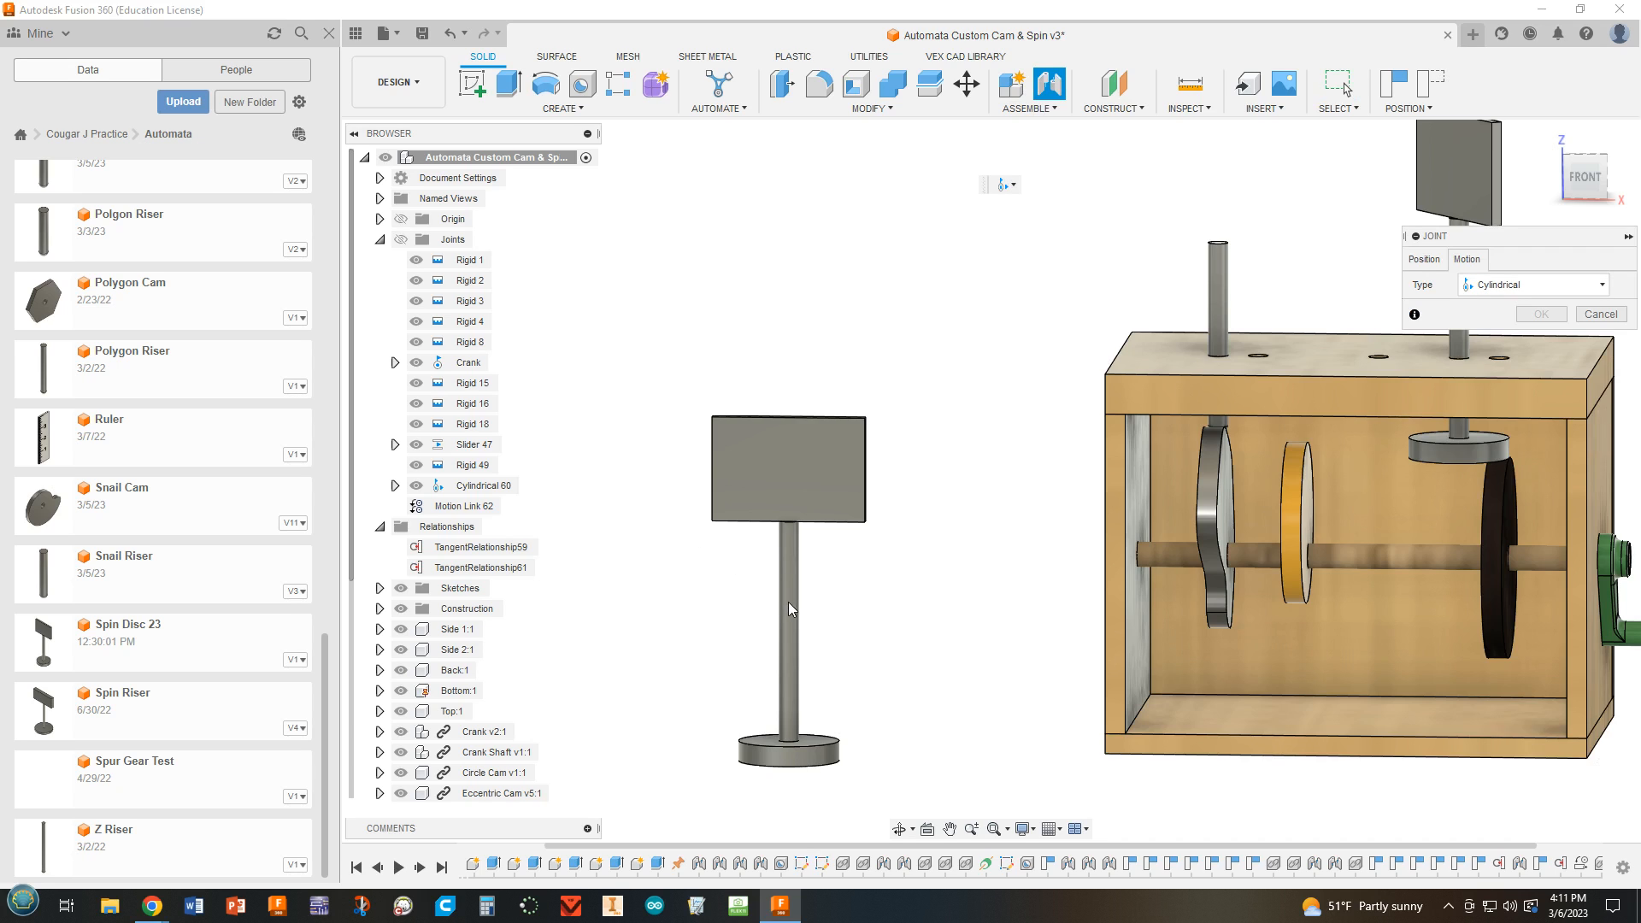
click(1424, 259)
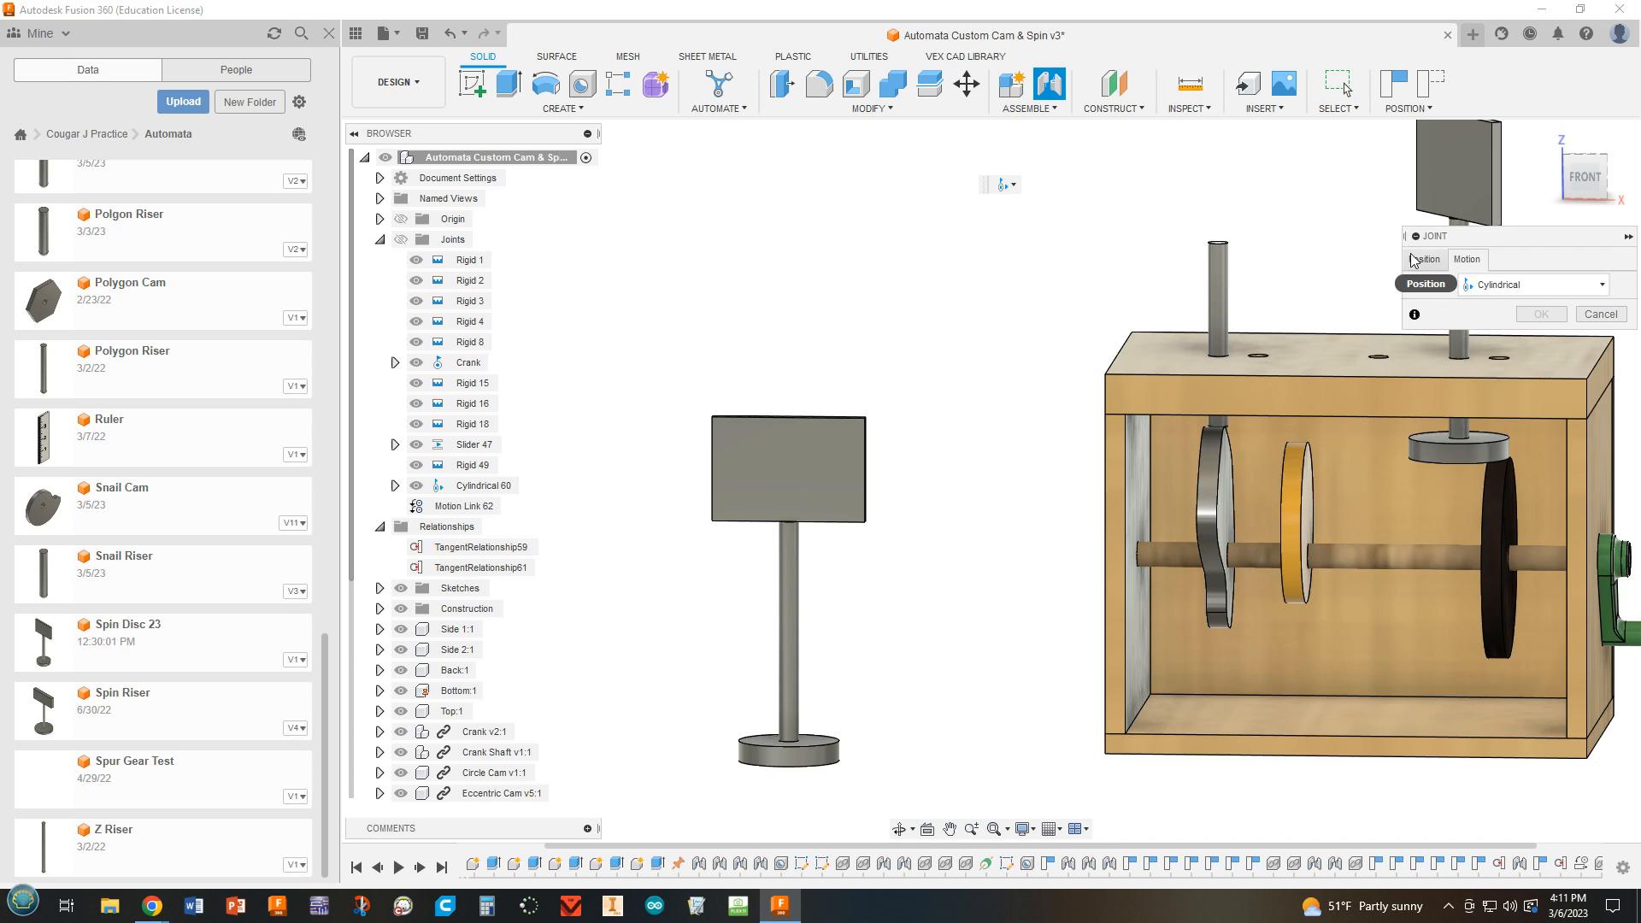
click(794, 631)
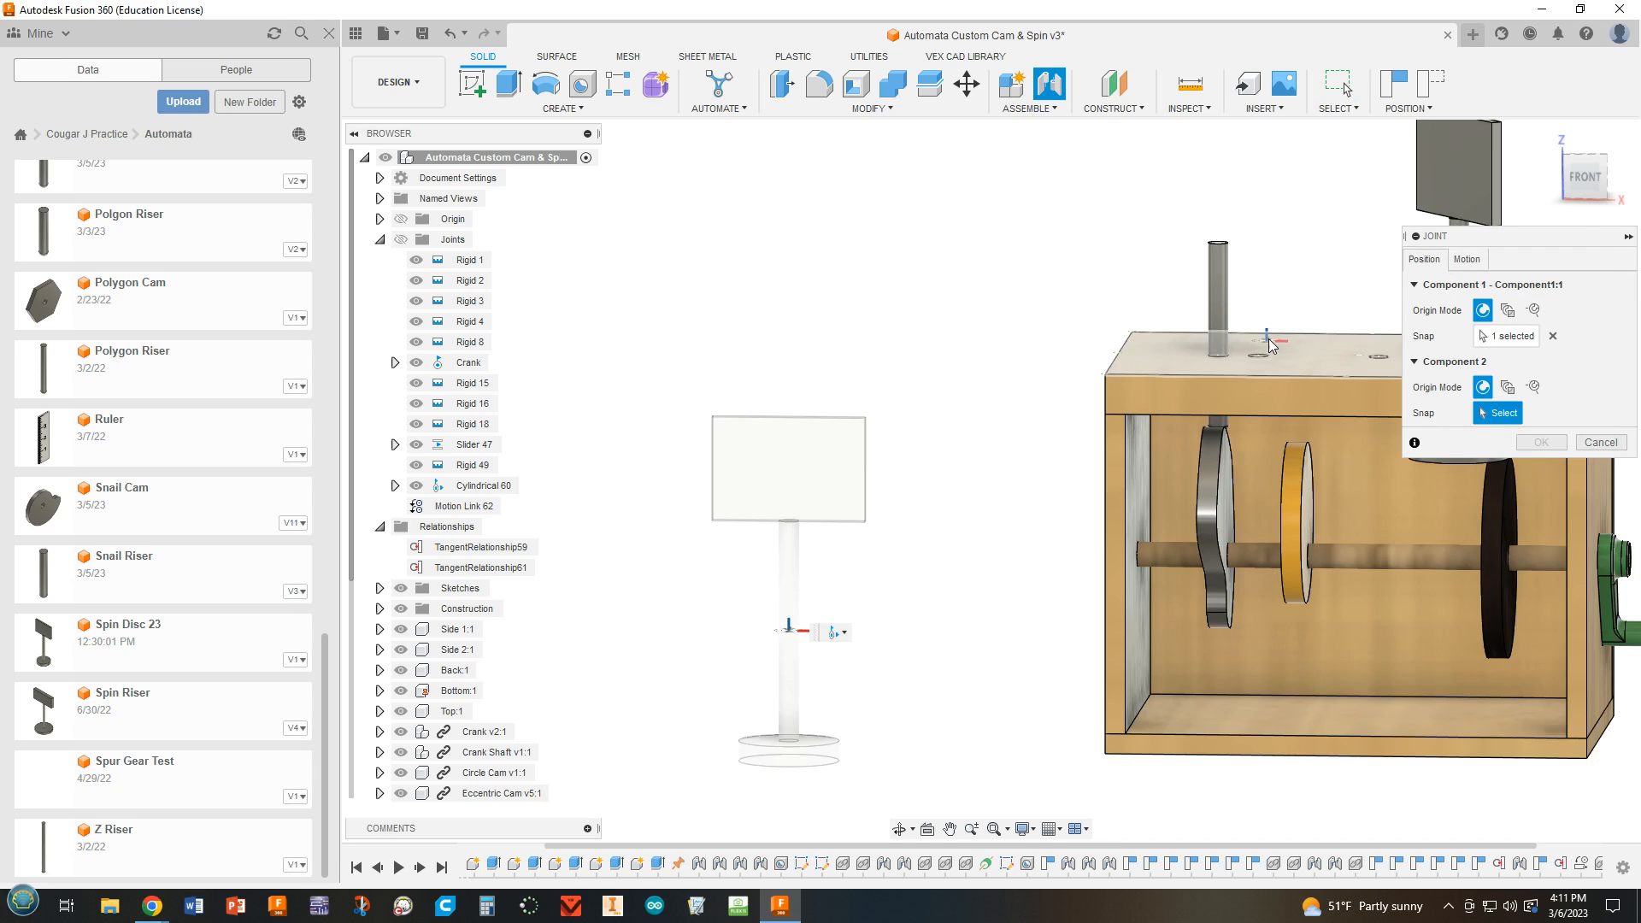
click(1279, 355)
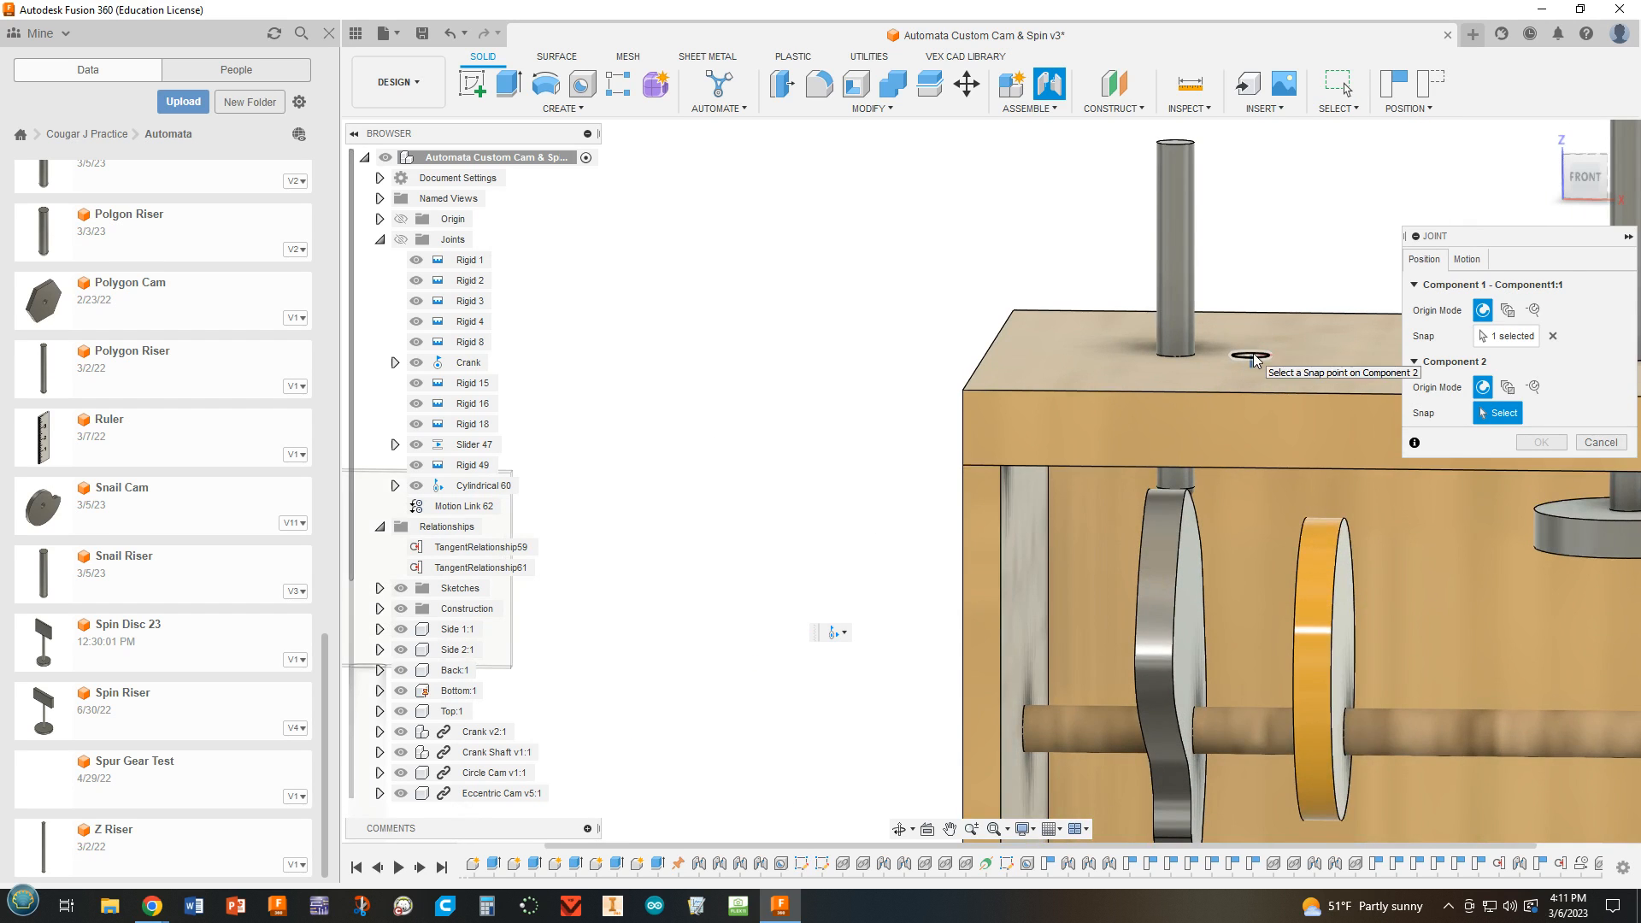
scroll(1289, 475, down, 2)
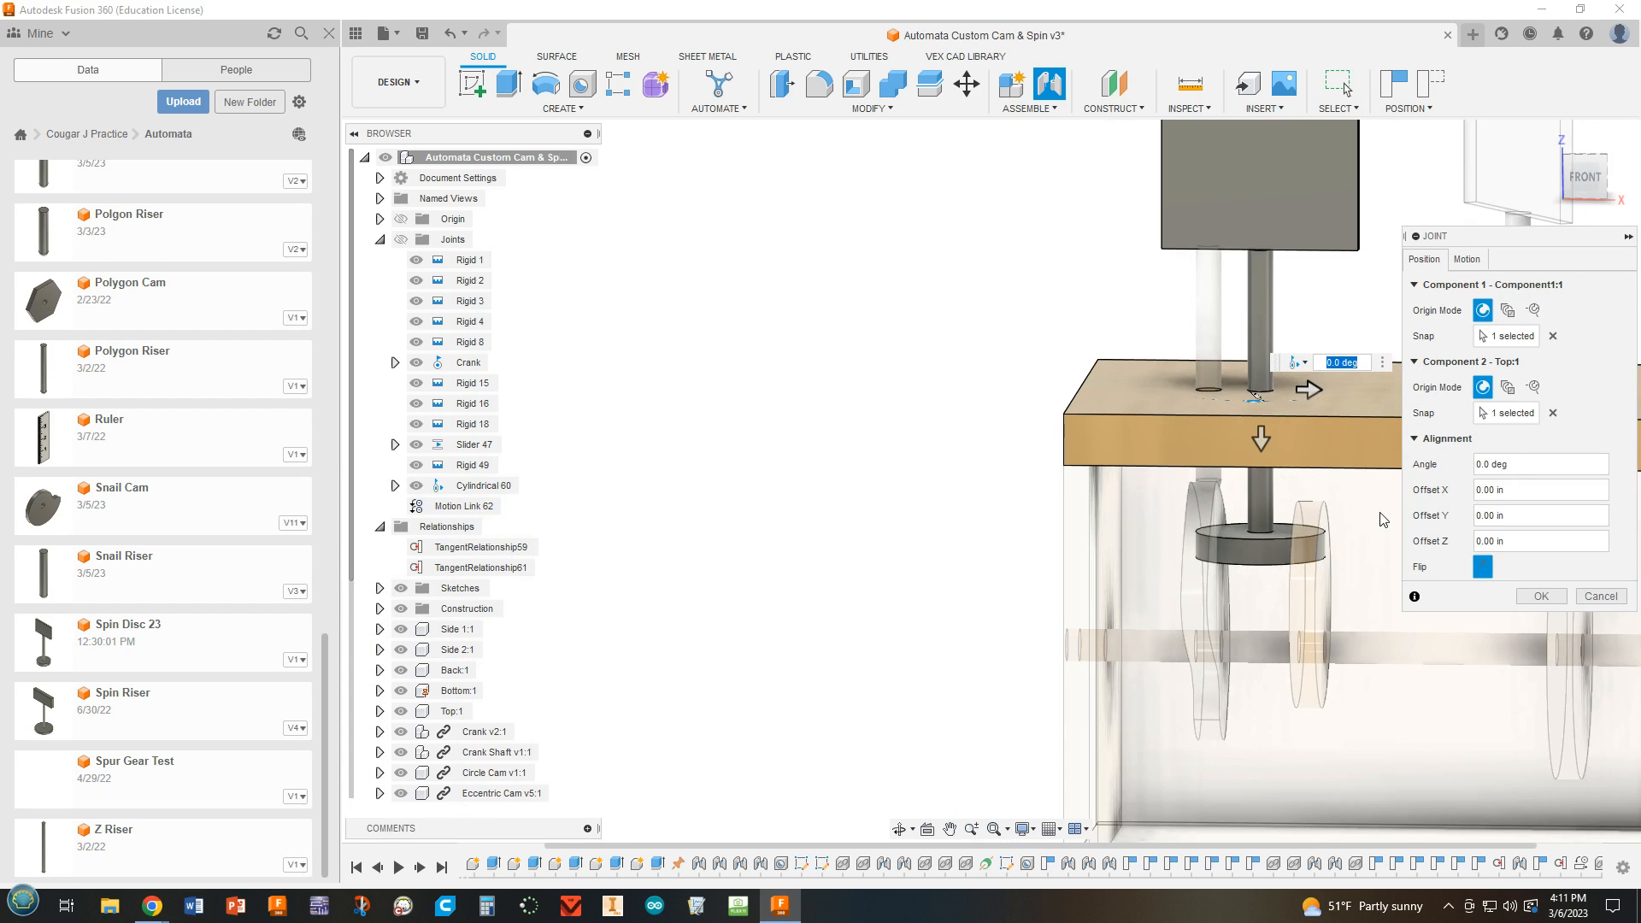
click(1543, 597)
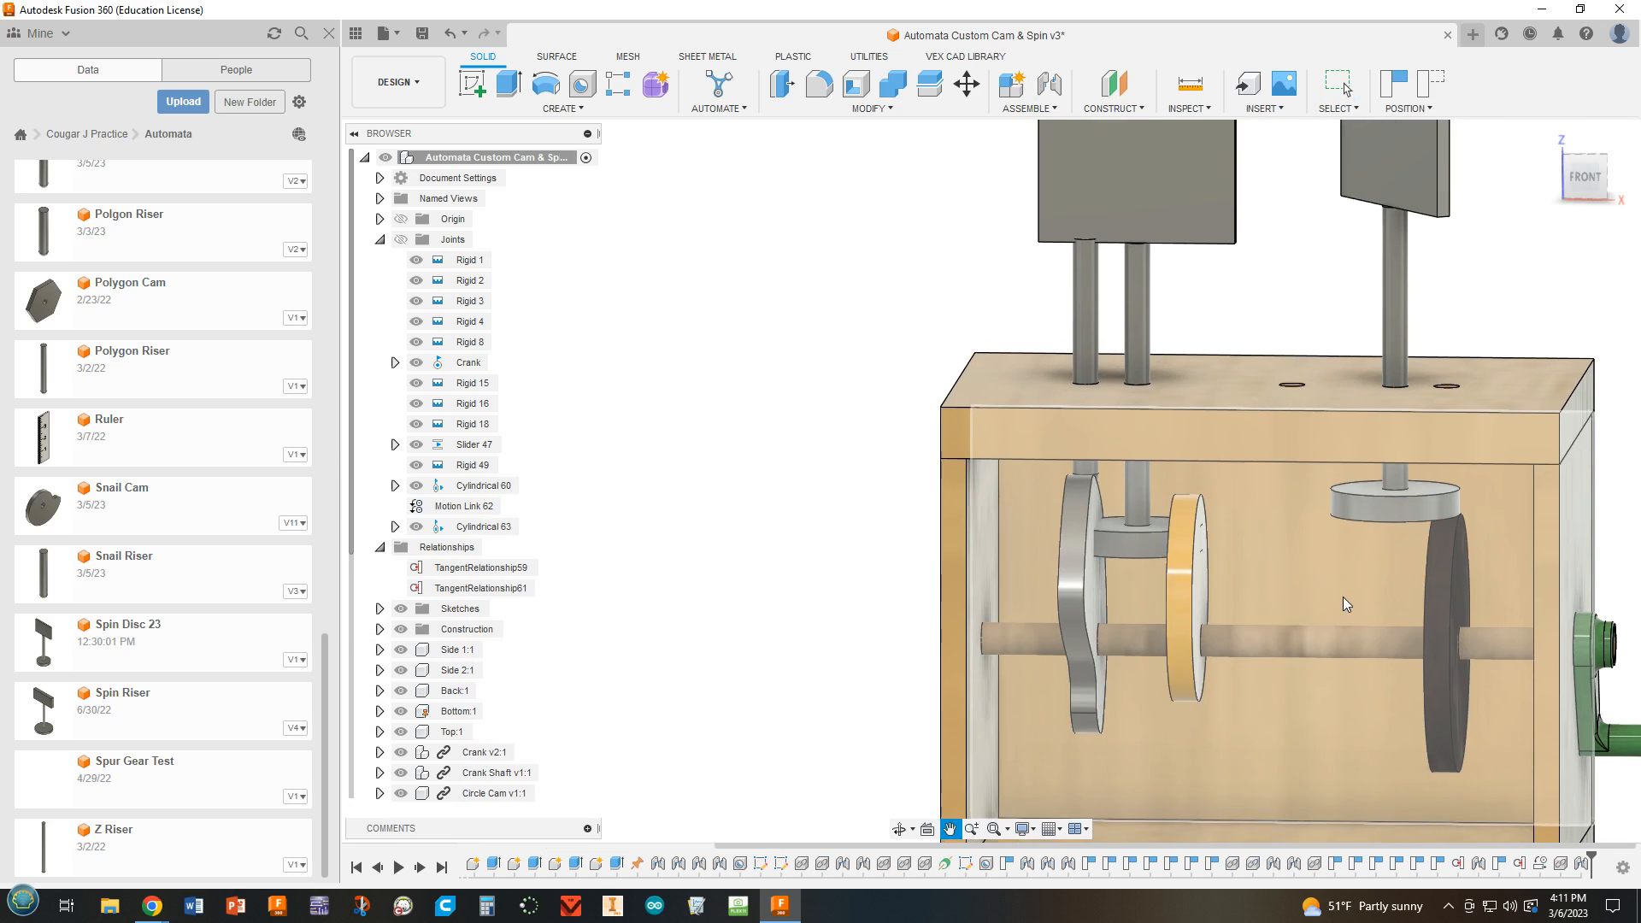
Slide the new spin disc up its hole until its disc is close to the underside of the box top.
drag(1142, 238, 1119, 149)
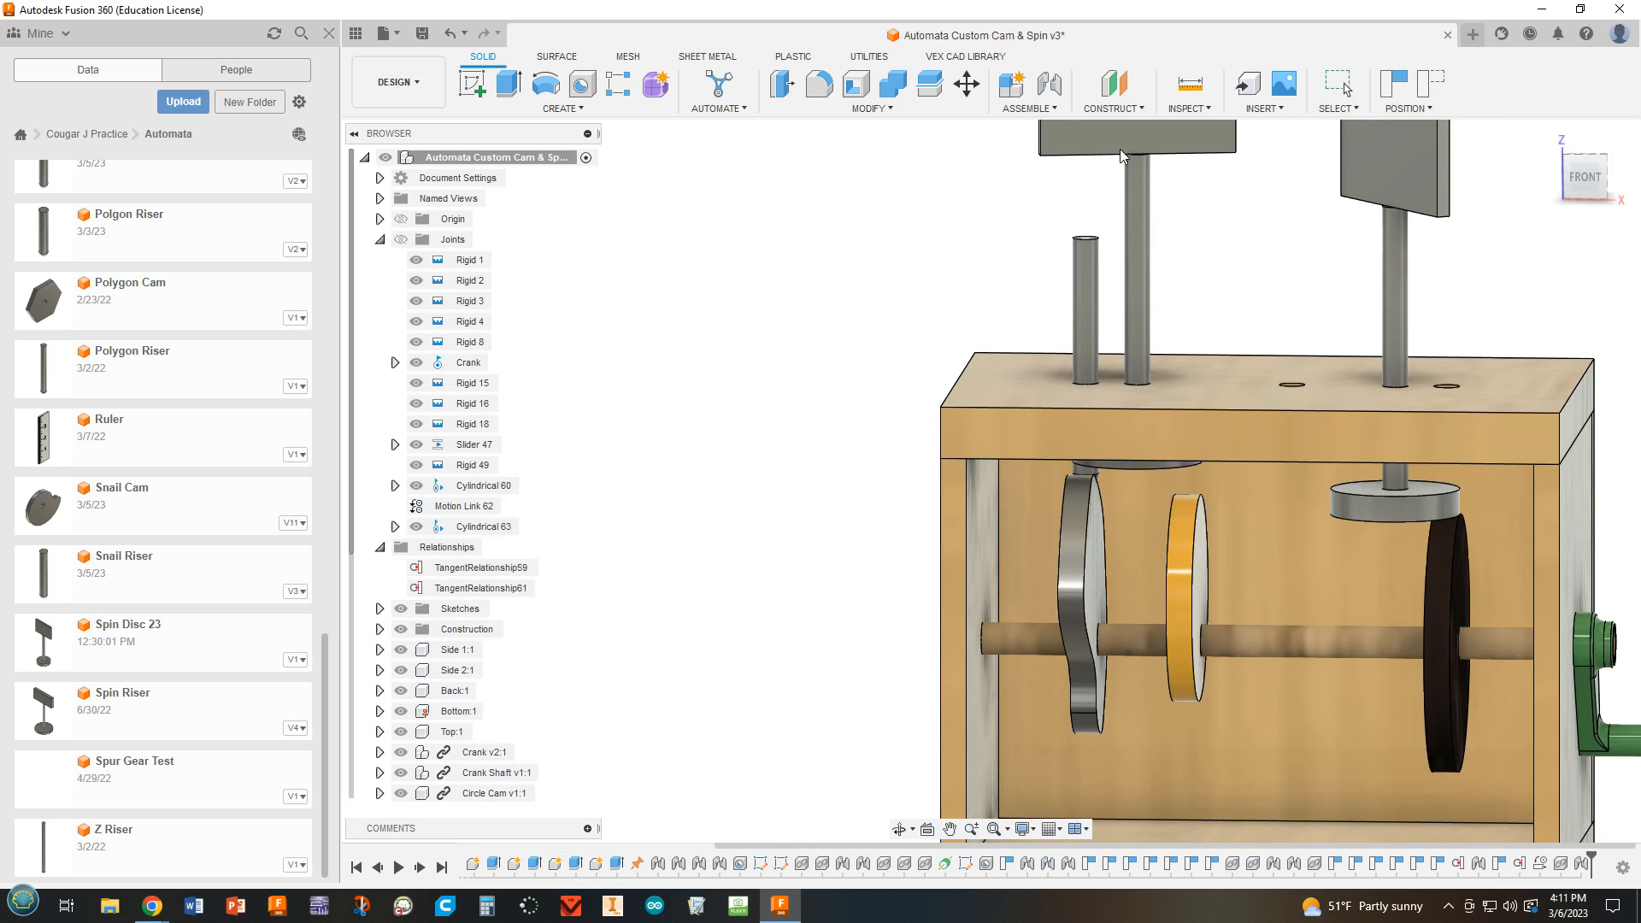
shift+middle_drag(1309, 517, 1287, 475)
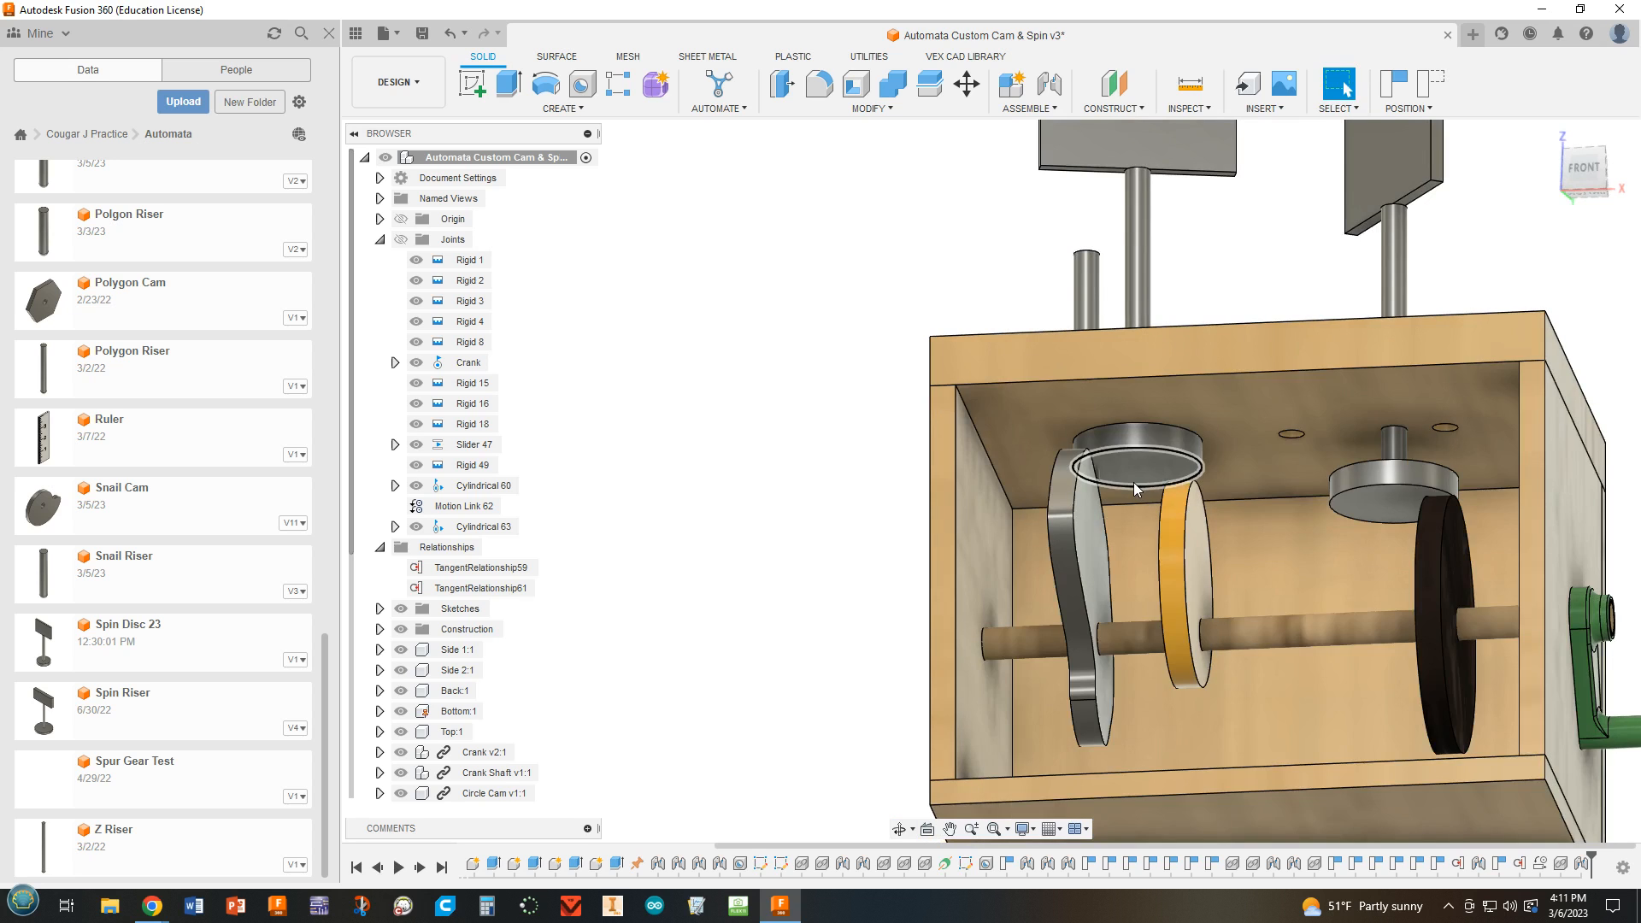
scroll(1134, 484, up, 2)
shift+middle_drag(1133, 483, 875, 563)
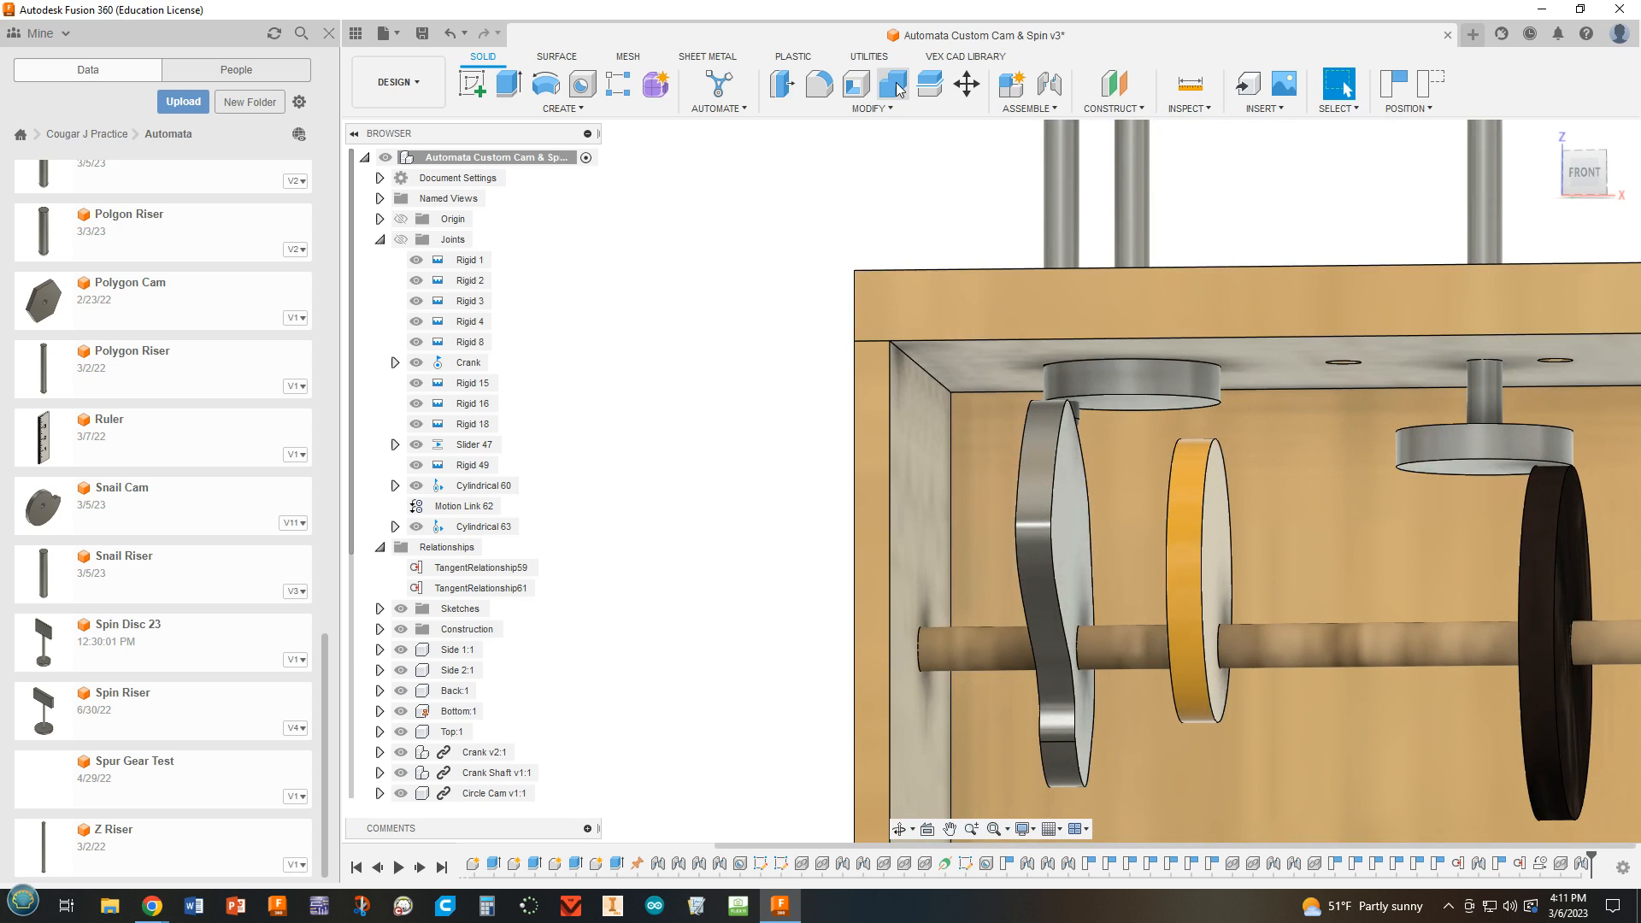
click(1050, 86)
click(1467, 259)
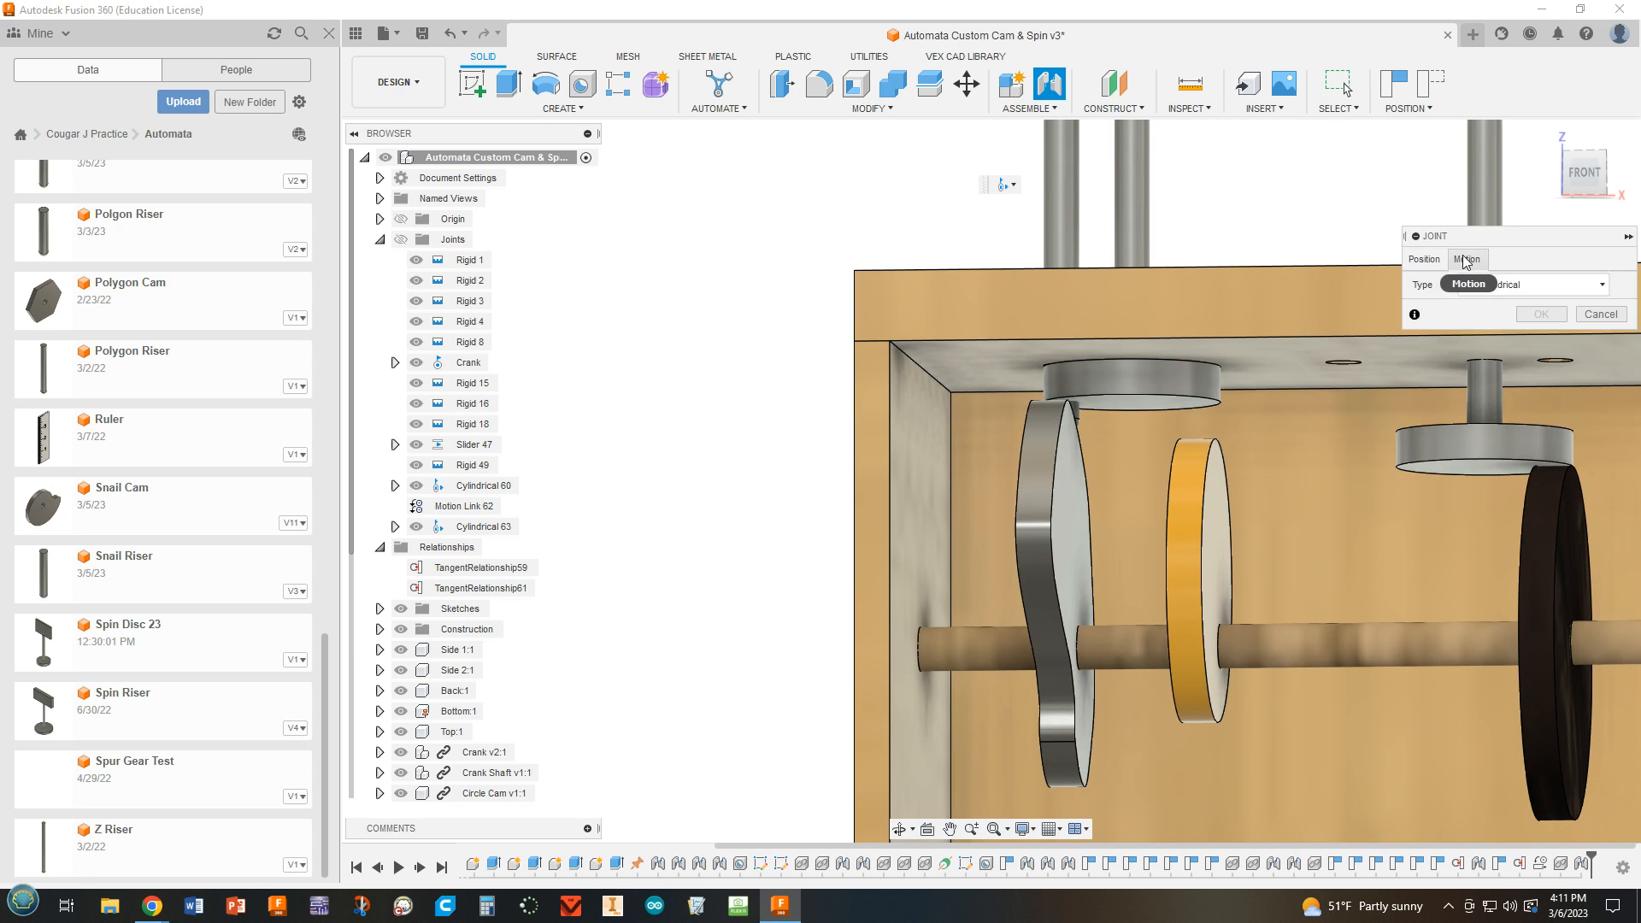
click(1442, 261)
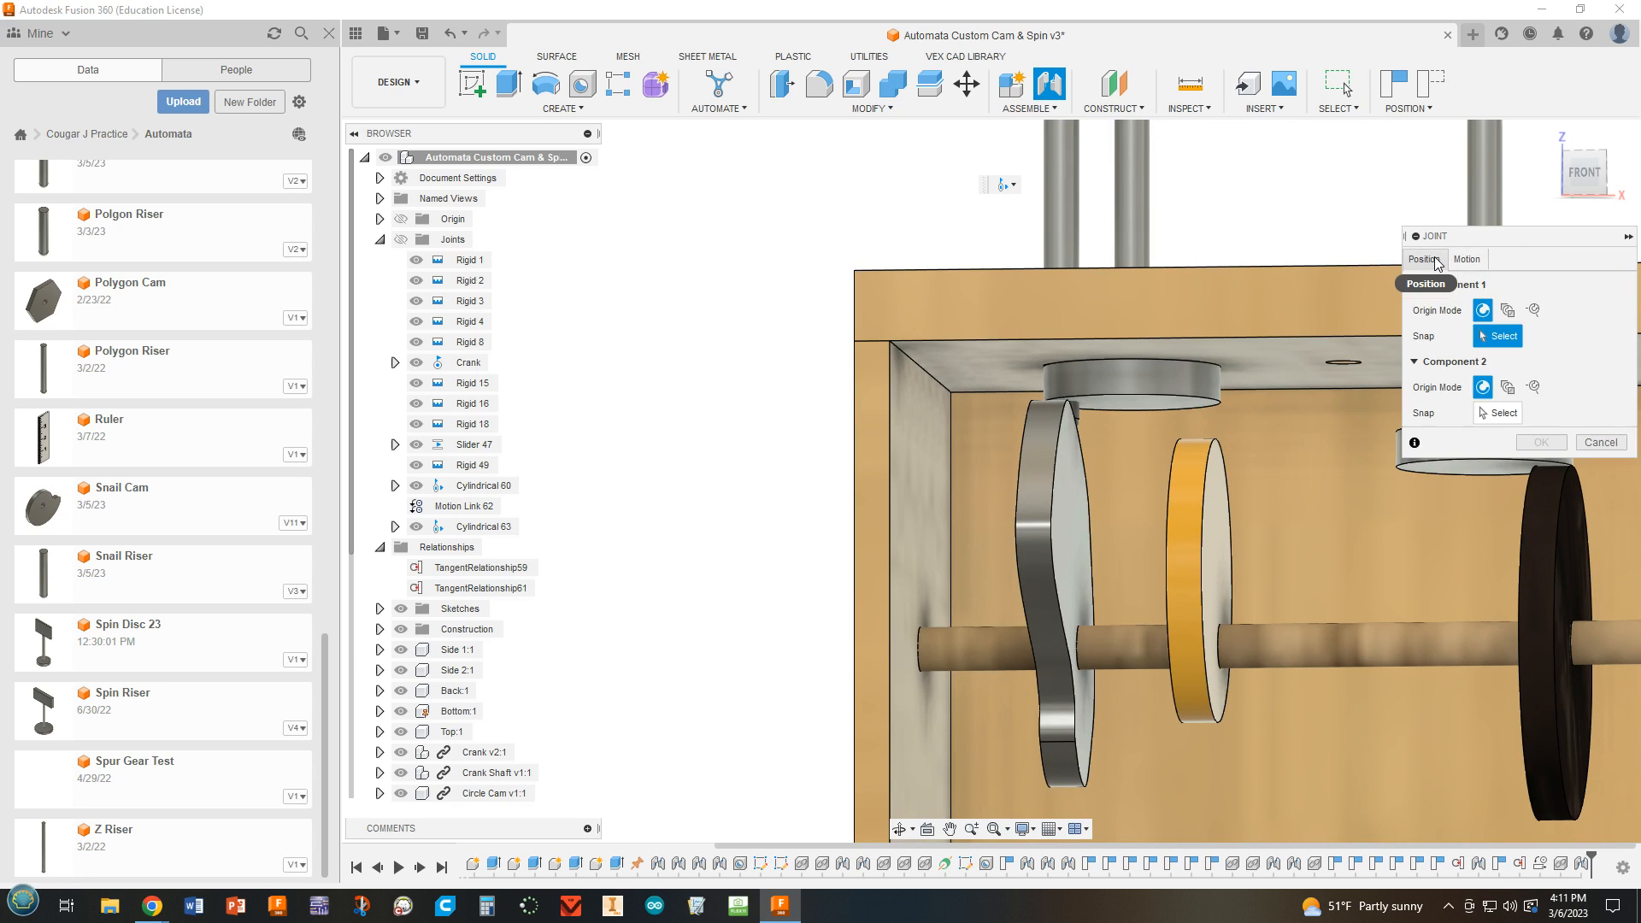
click(1468, 261)
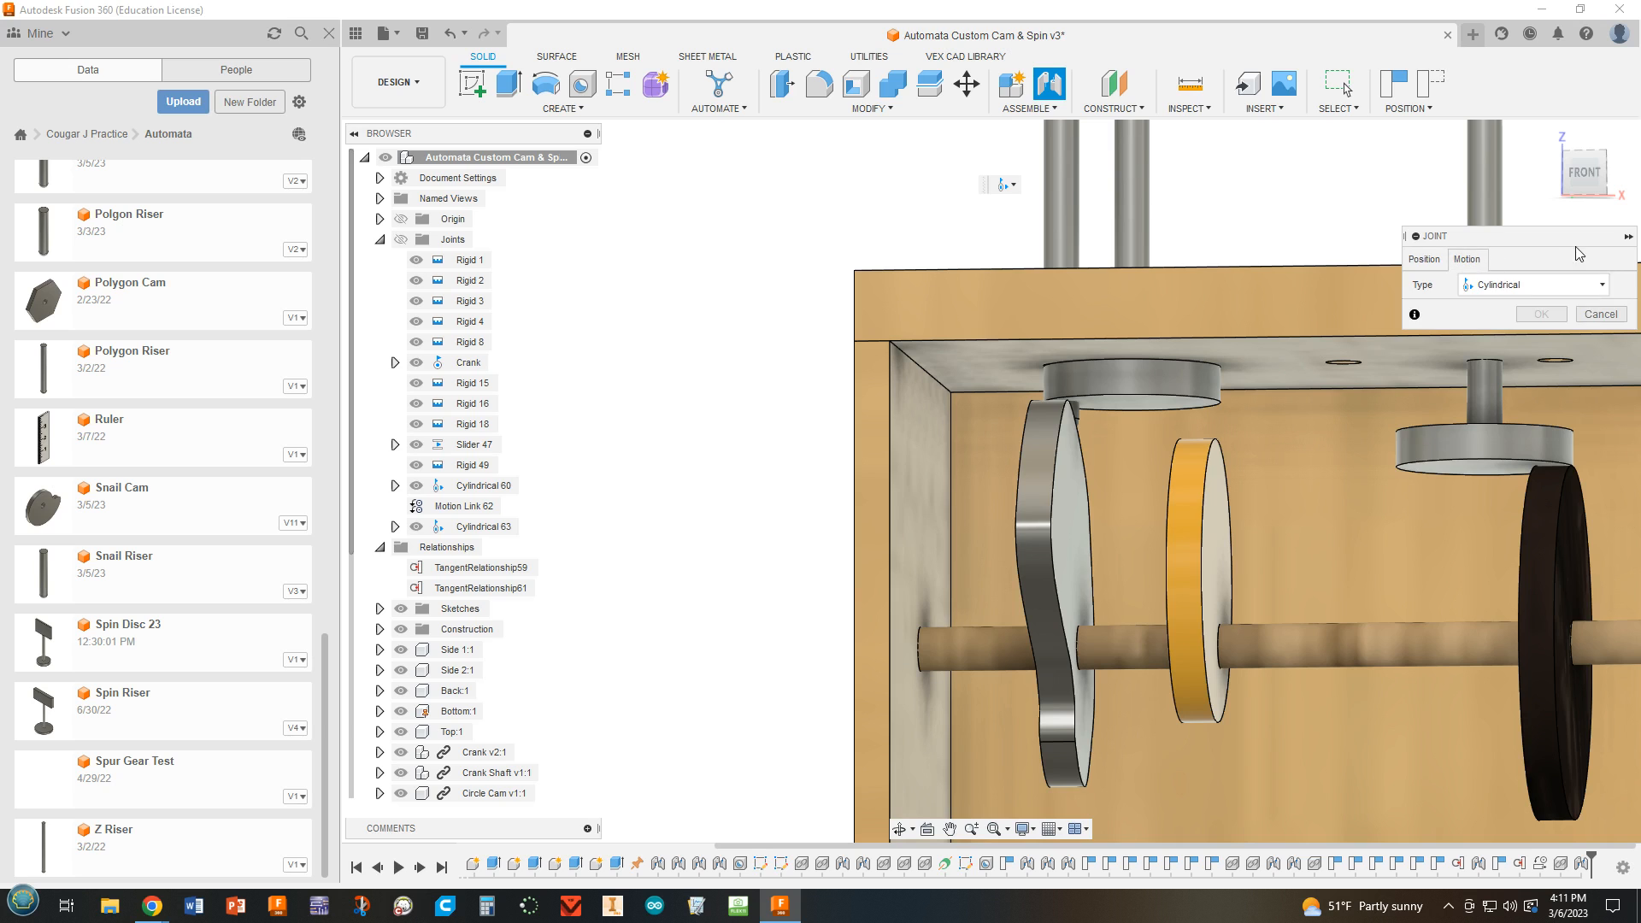
click(1601, 314)
Add a tangent relationship between the new spin disc's bottom face and the outer rim of the yellow cam.
click(1034, 110)
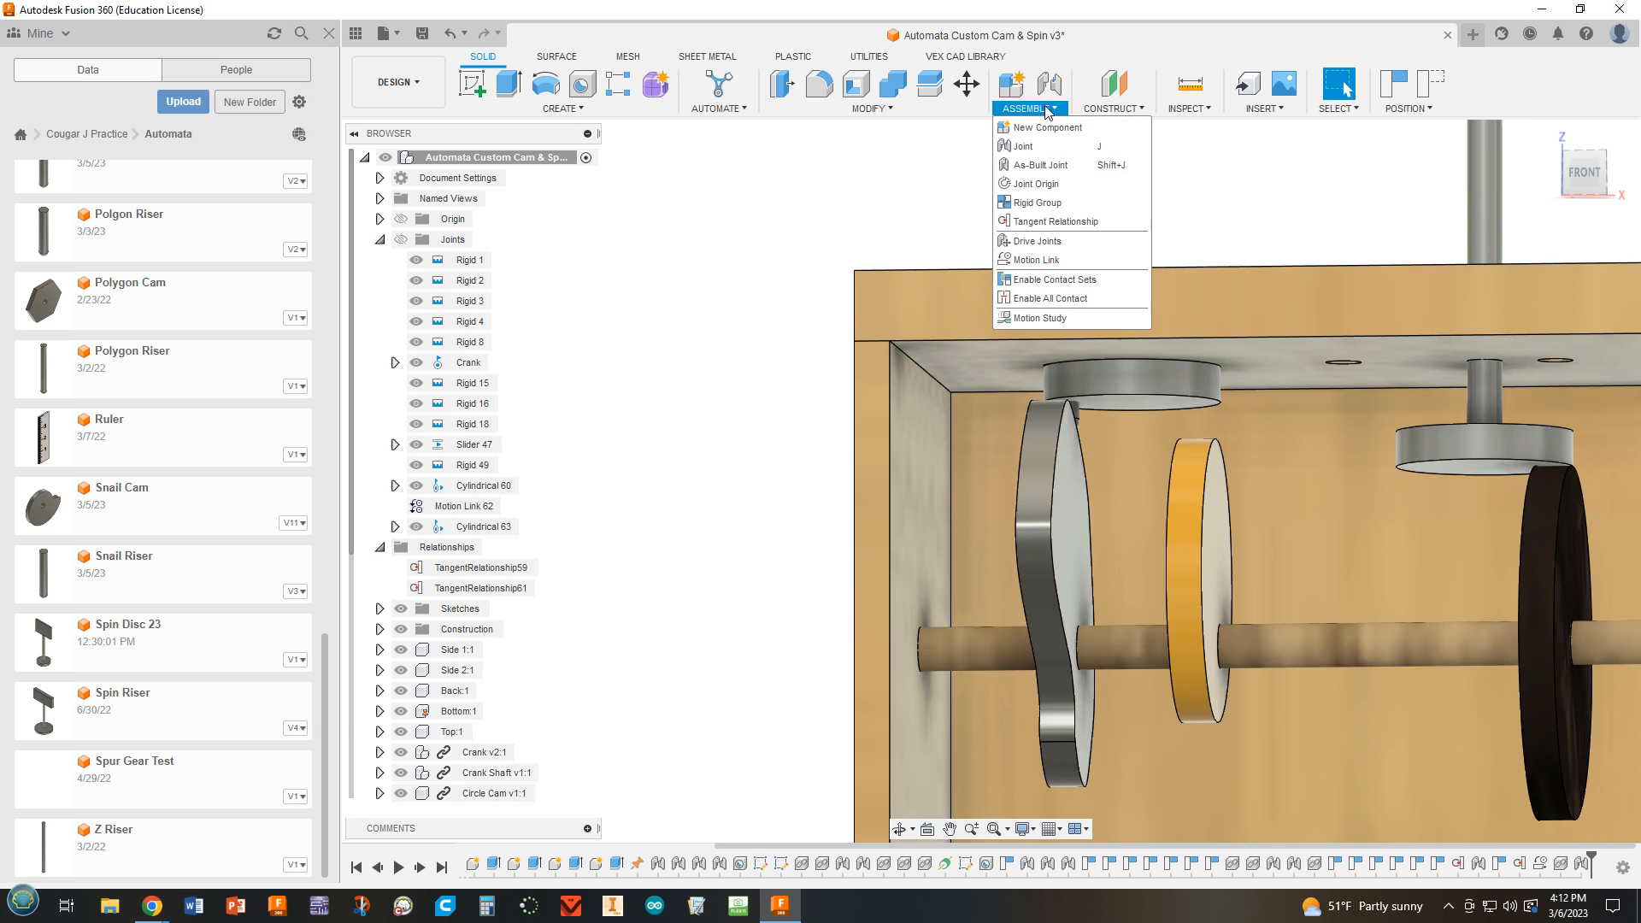
click(1039, 217)
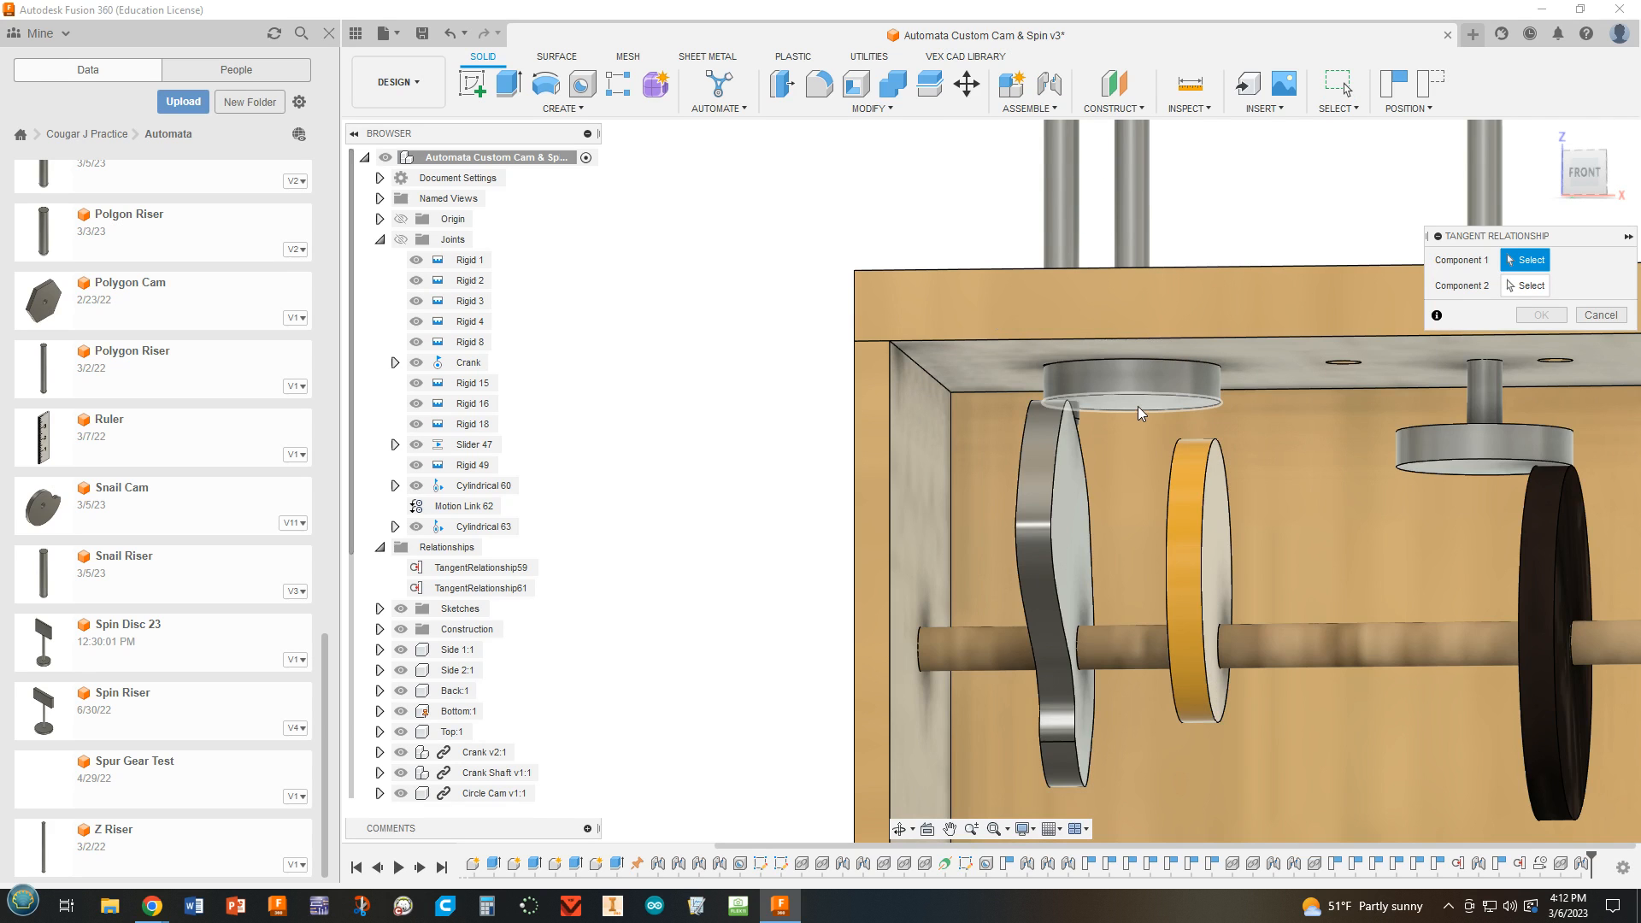
click(1139, 402)
click(1192, 454)
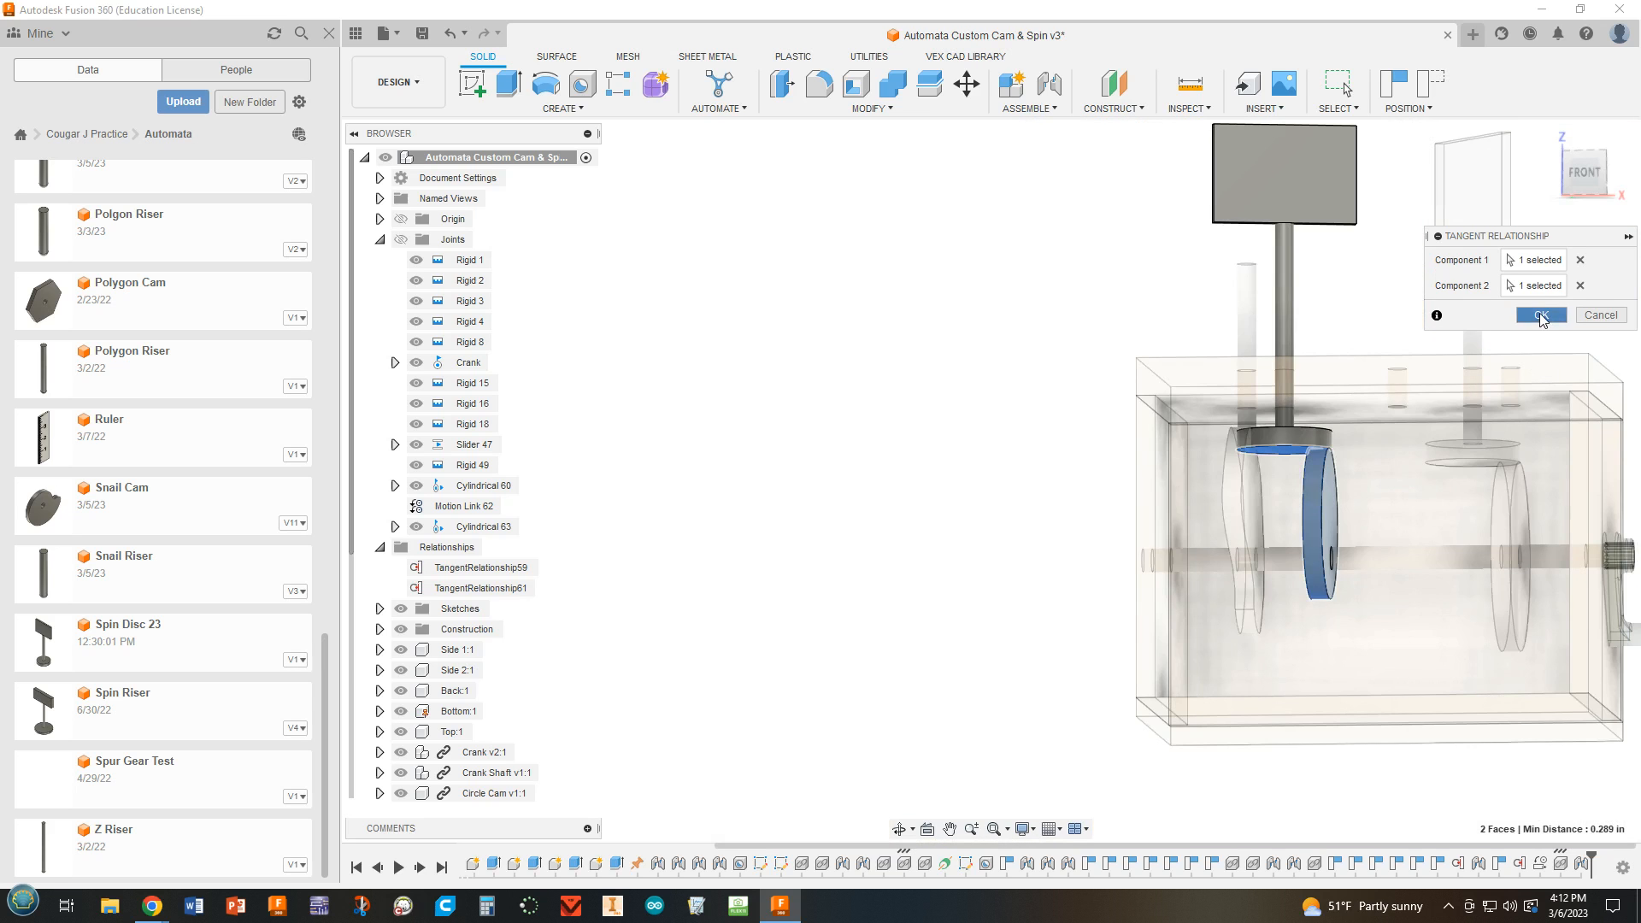
click(1540, 316)
Turn the crank to test how the yellow cam moves the new spin disc.
shift+middle_drag(1481, 513, 1453, 547)
drag(1445, 567, 1484, 485)
shift+middle_drag(1484, 485, 1321, 557)
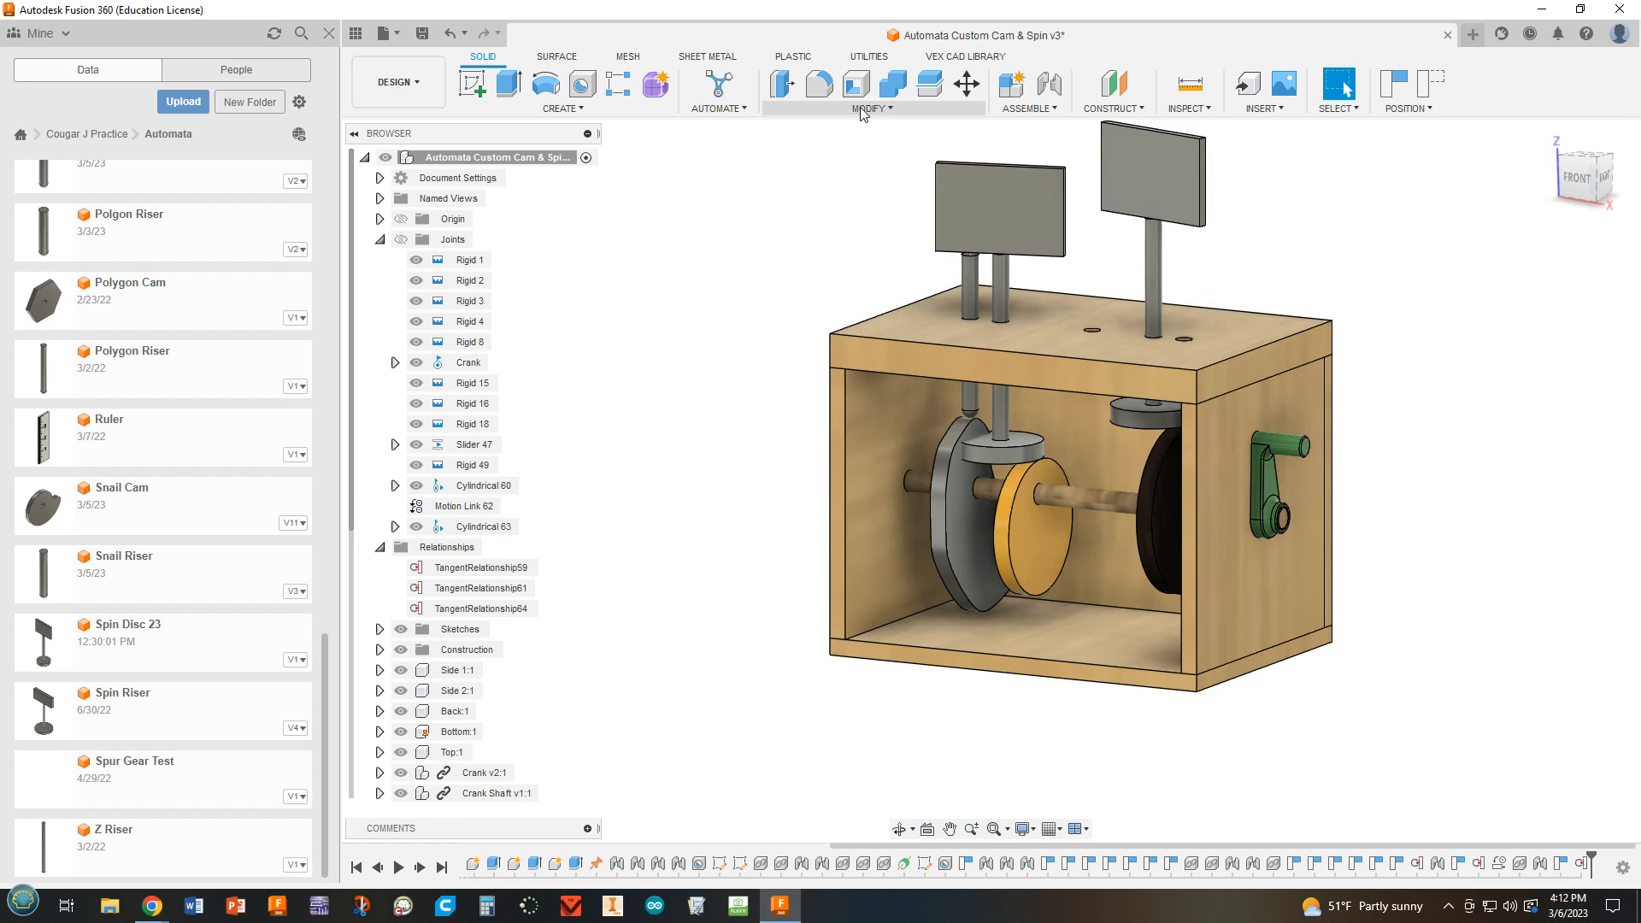
Revert the moved components, start a motion link between the Crank and Cylindrical 63 joints, and open the Cylindrical 63 angle for editing.
click(1028, 108)
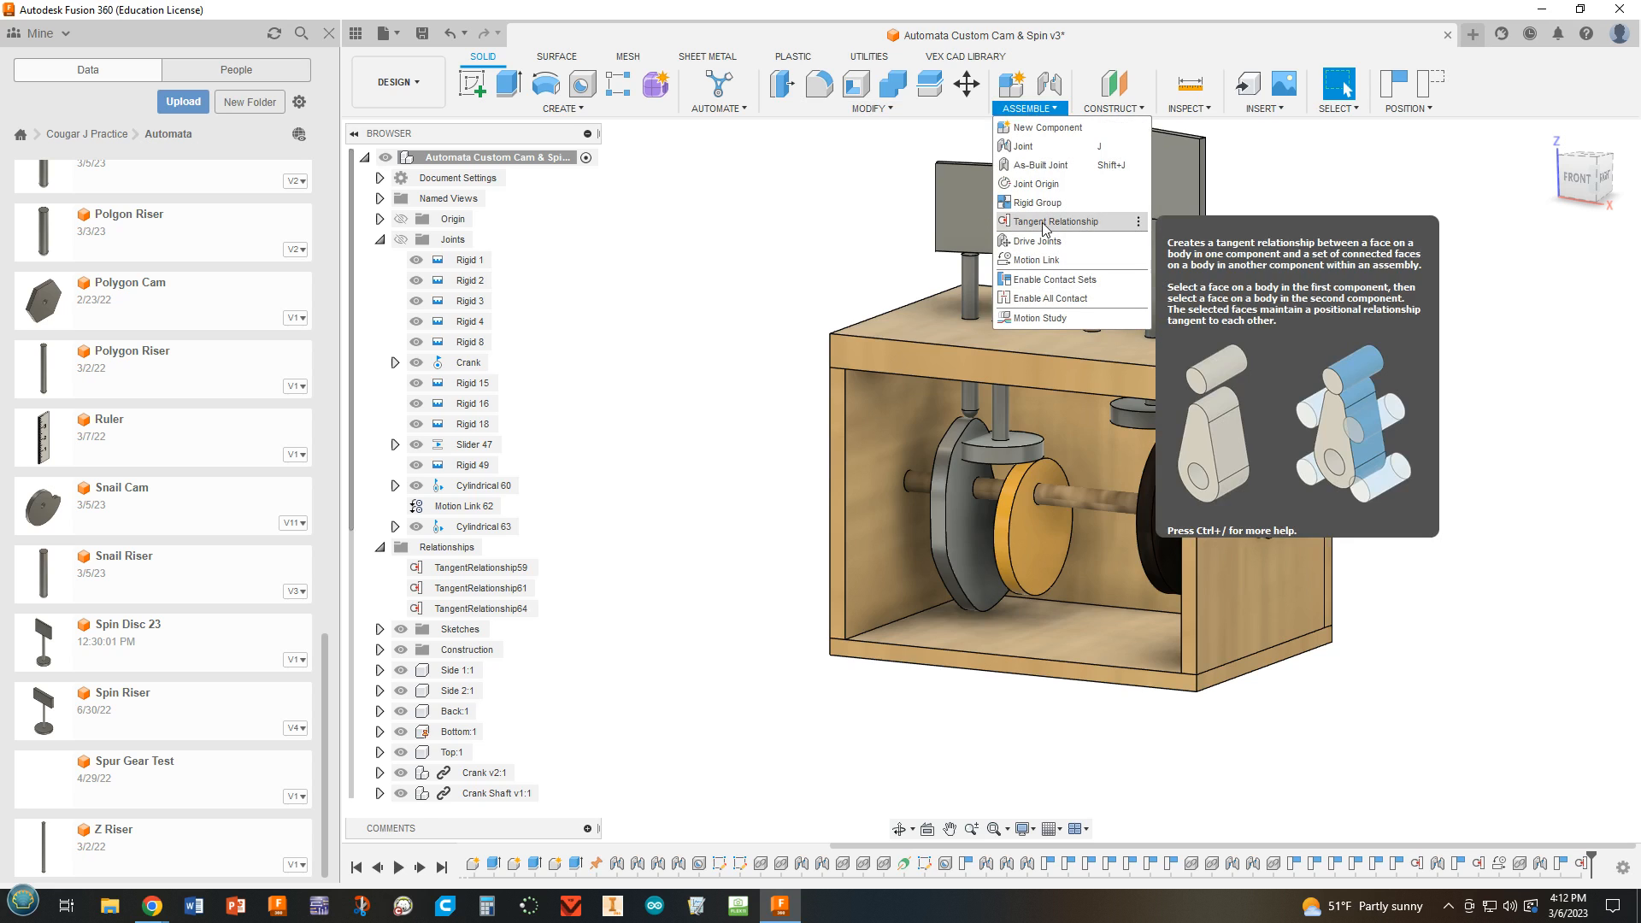
click(1024, 261)
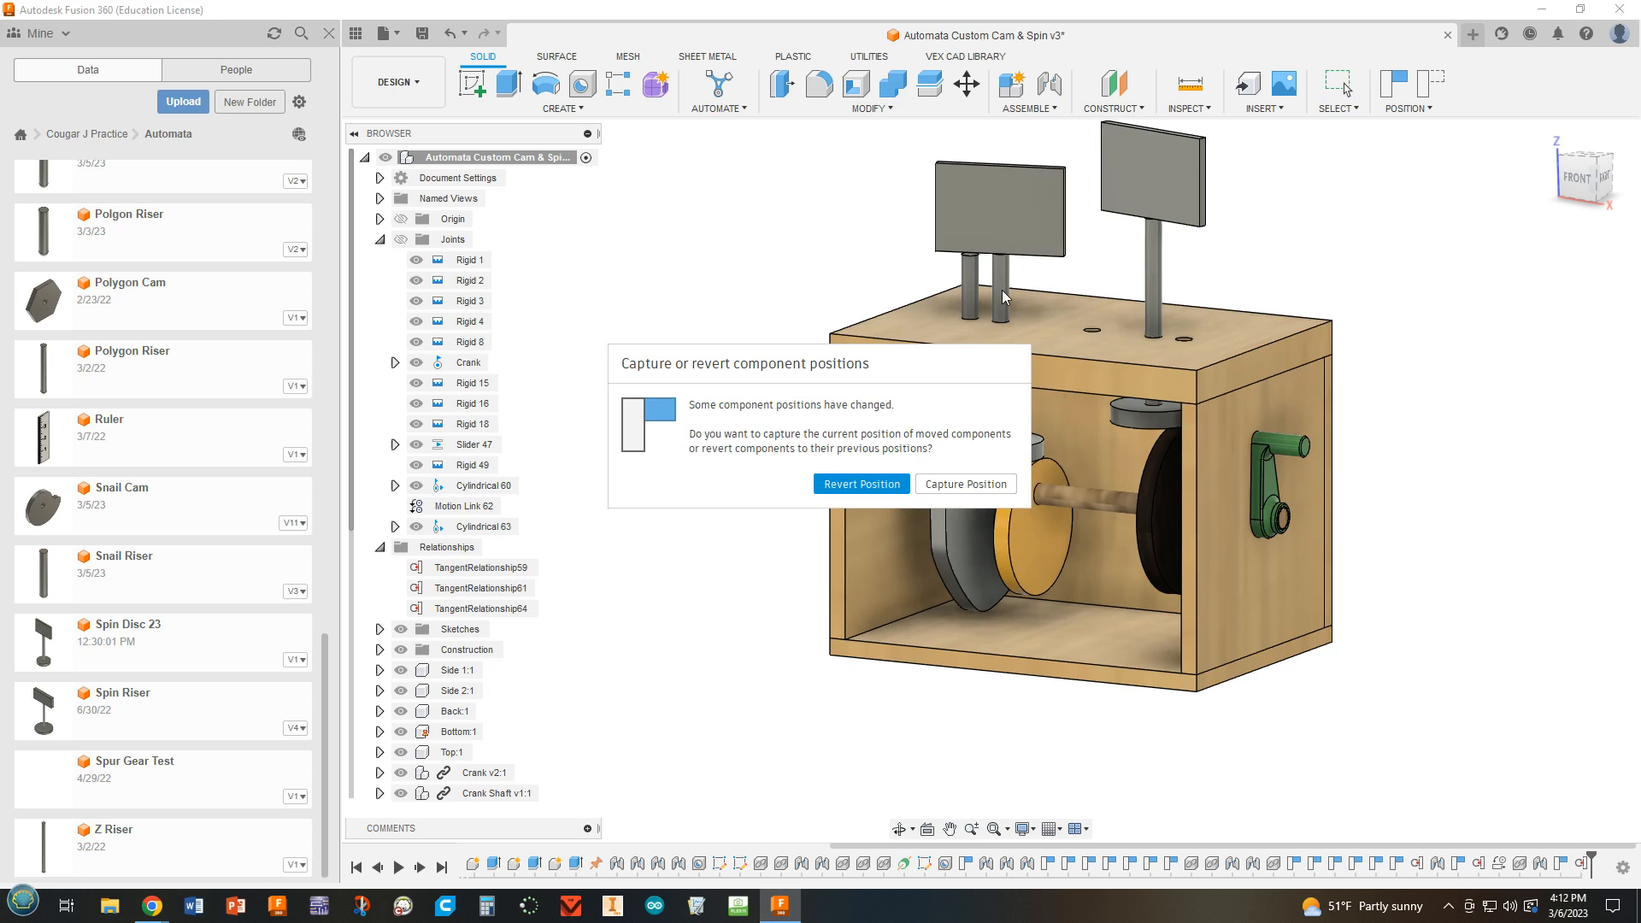
click(855, 483)
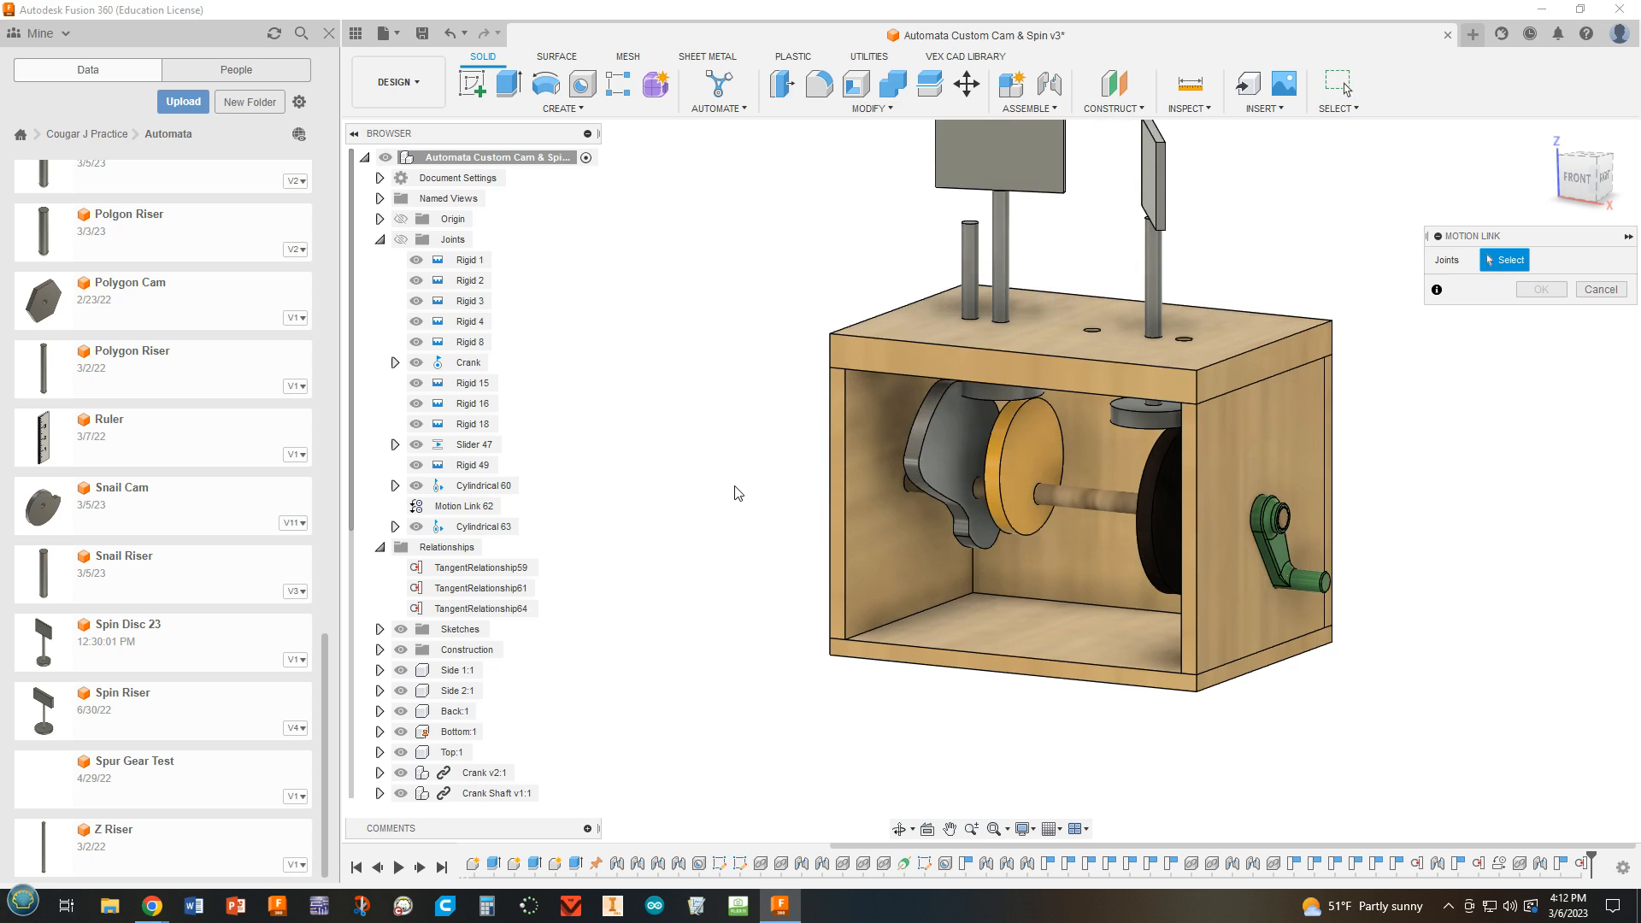
scroll(735, 493, up, 4)
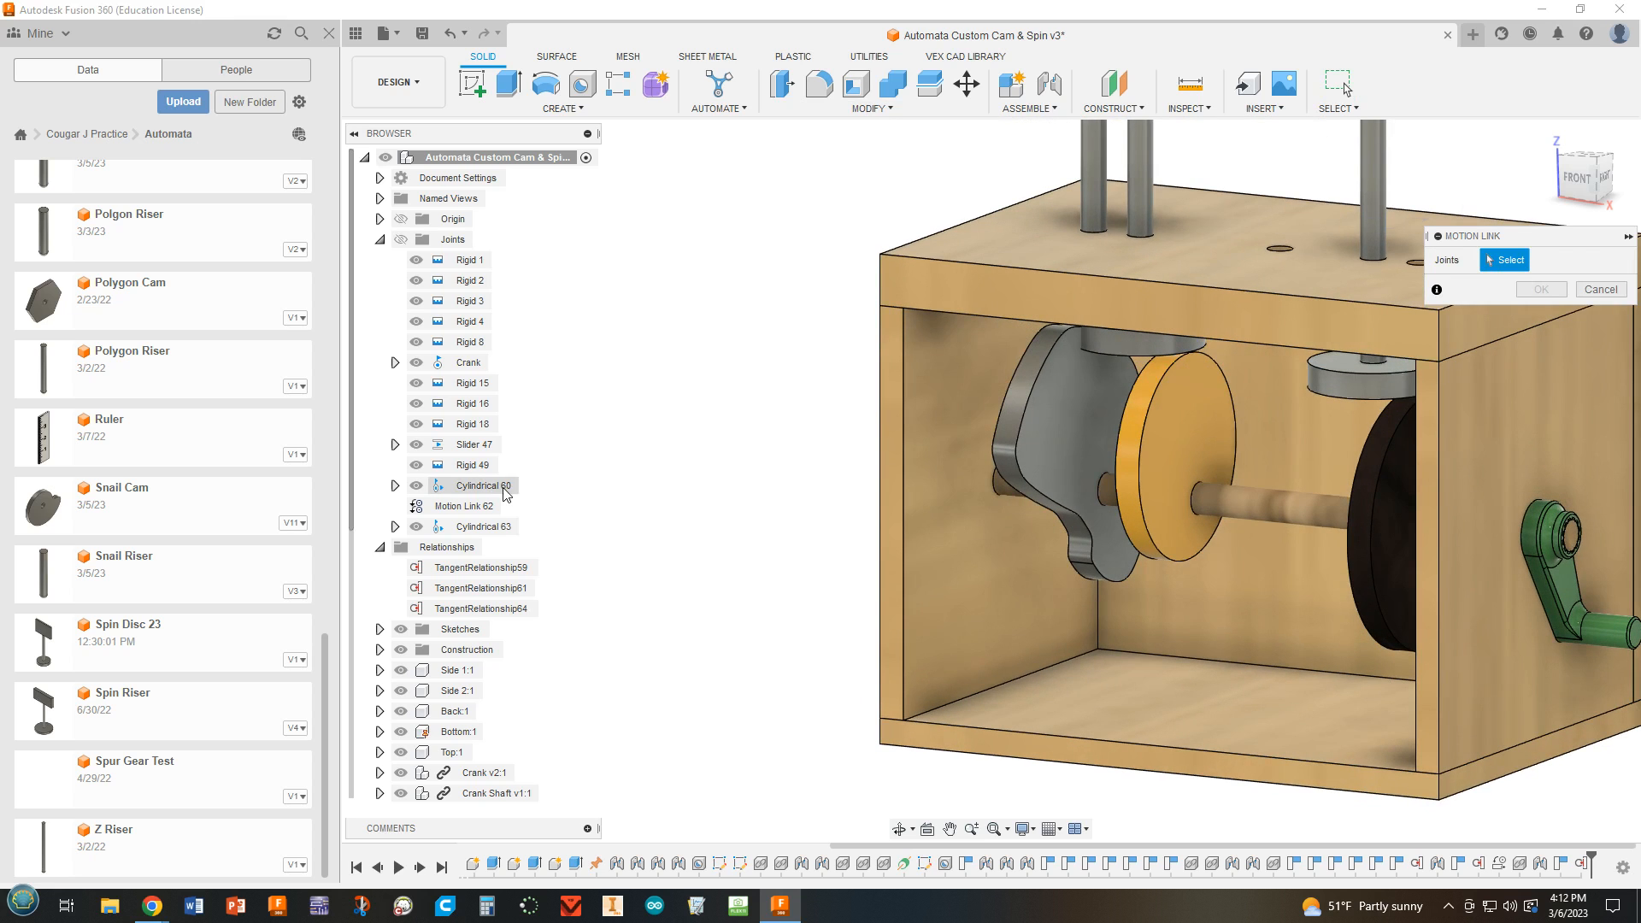
click(463, 364)
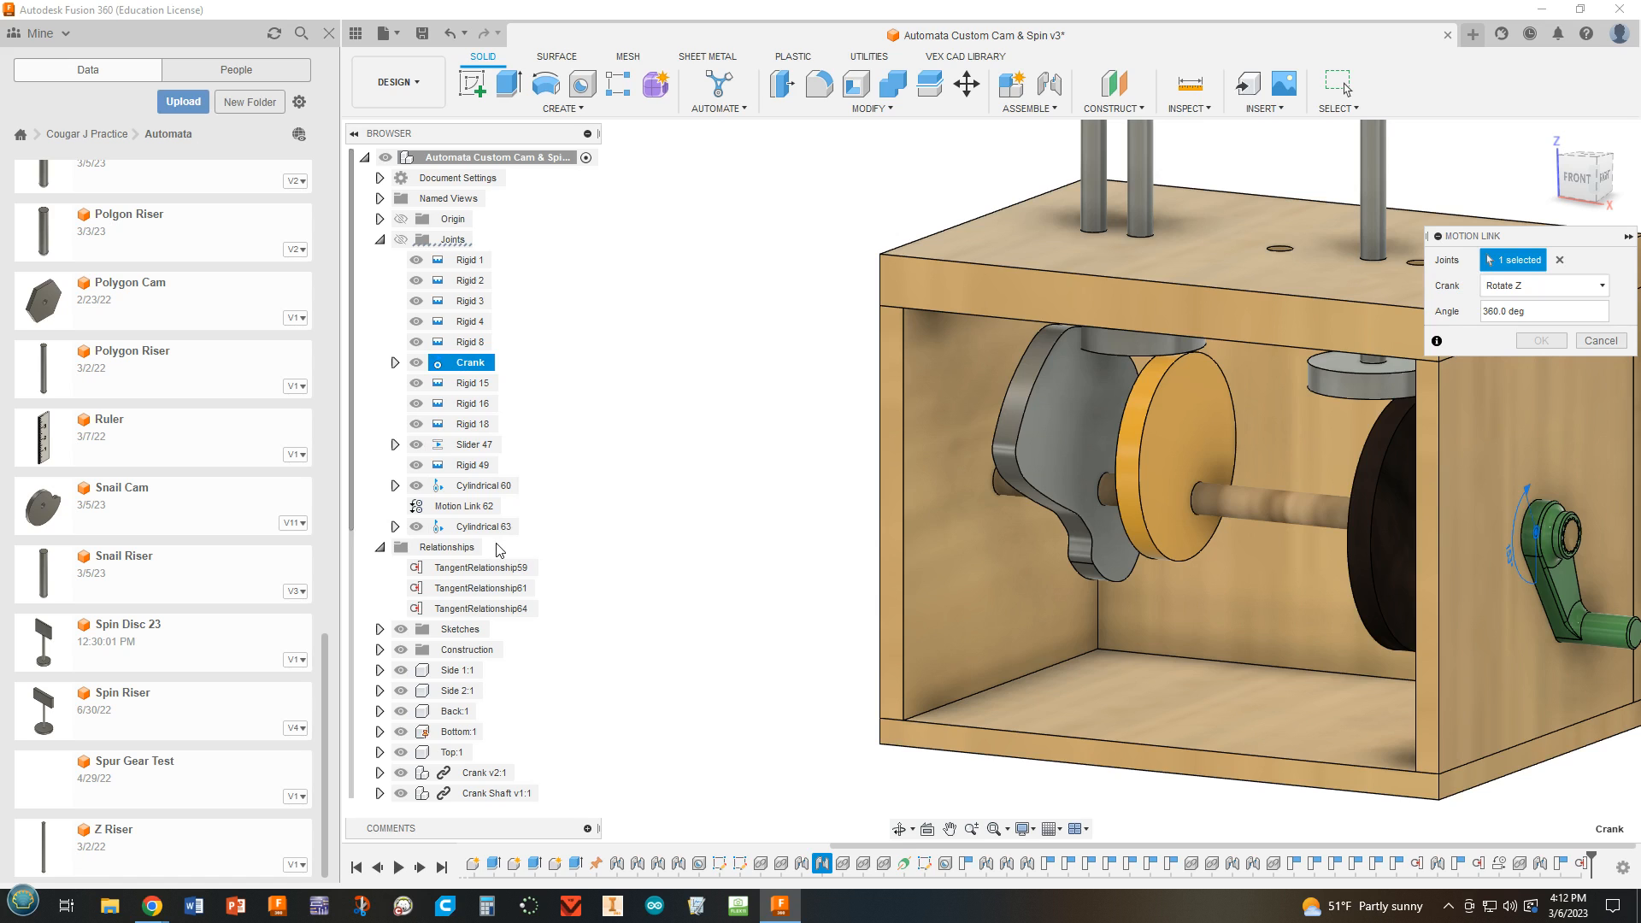
click(483, 527)
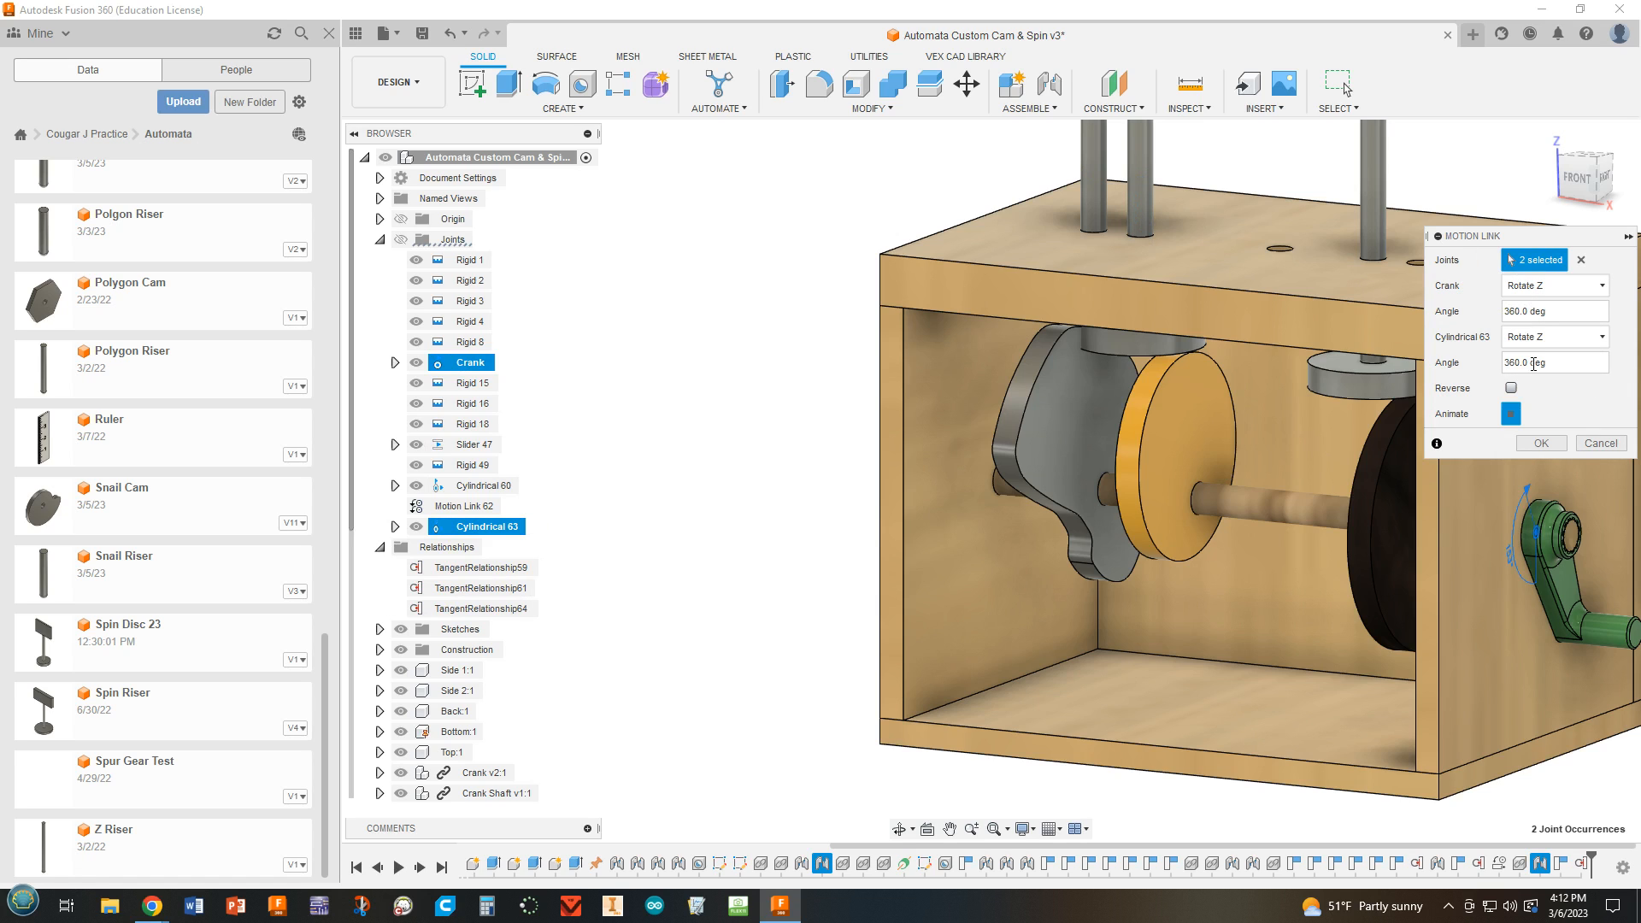
double_click(1530, 361)
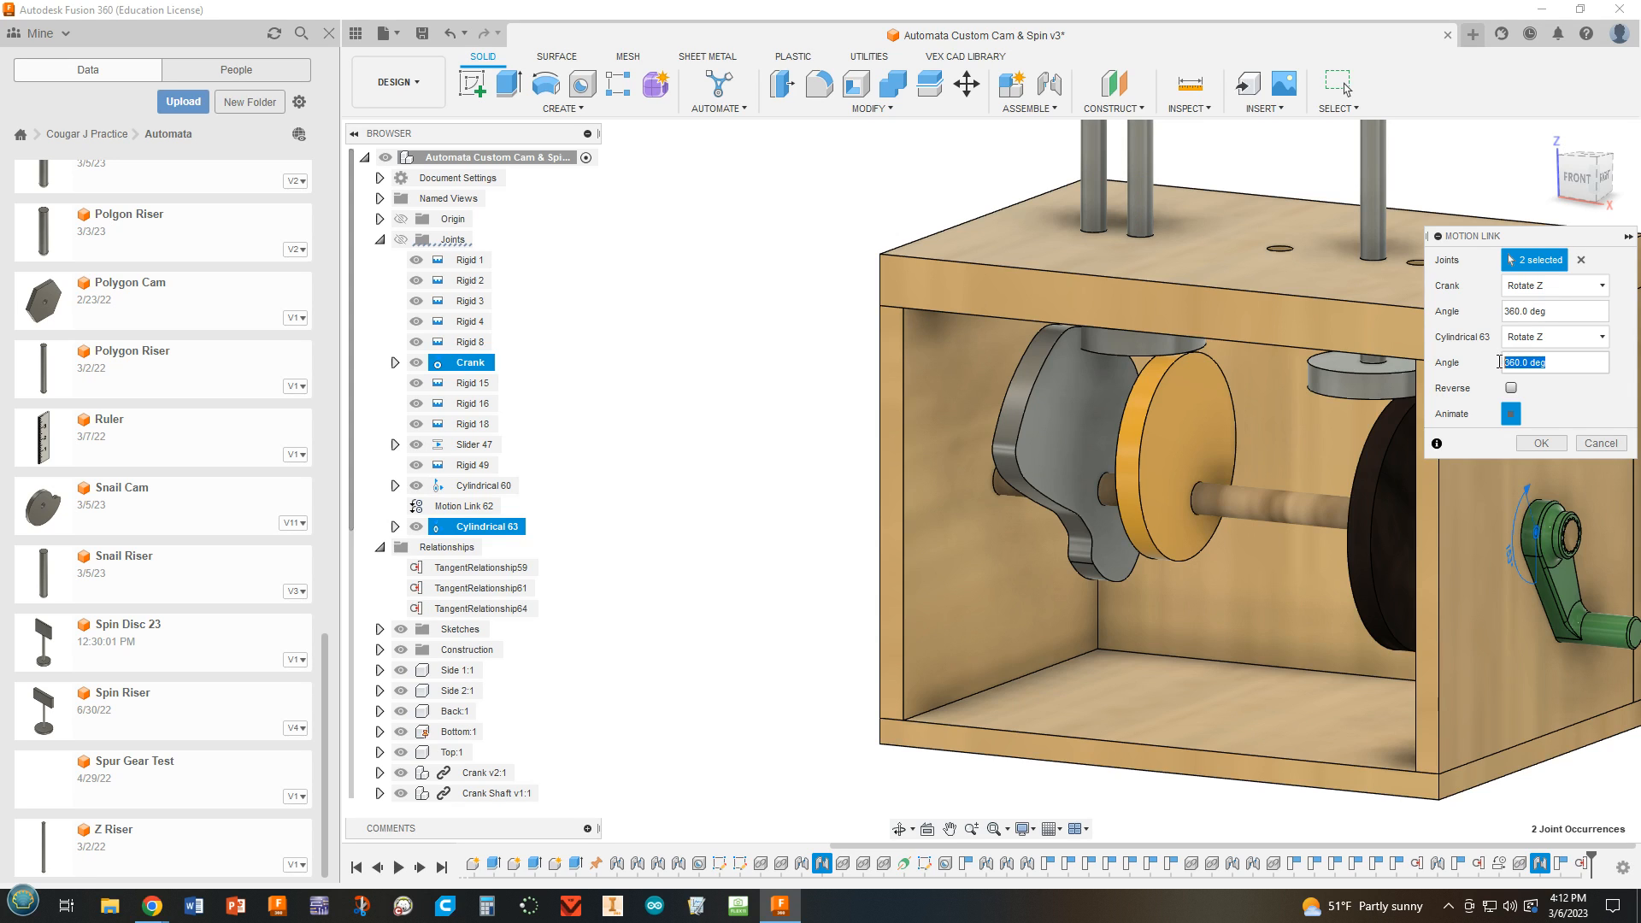
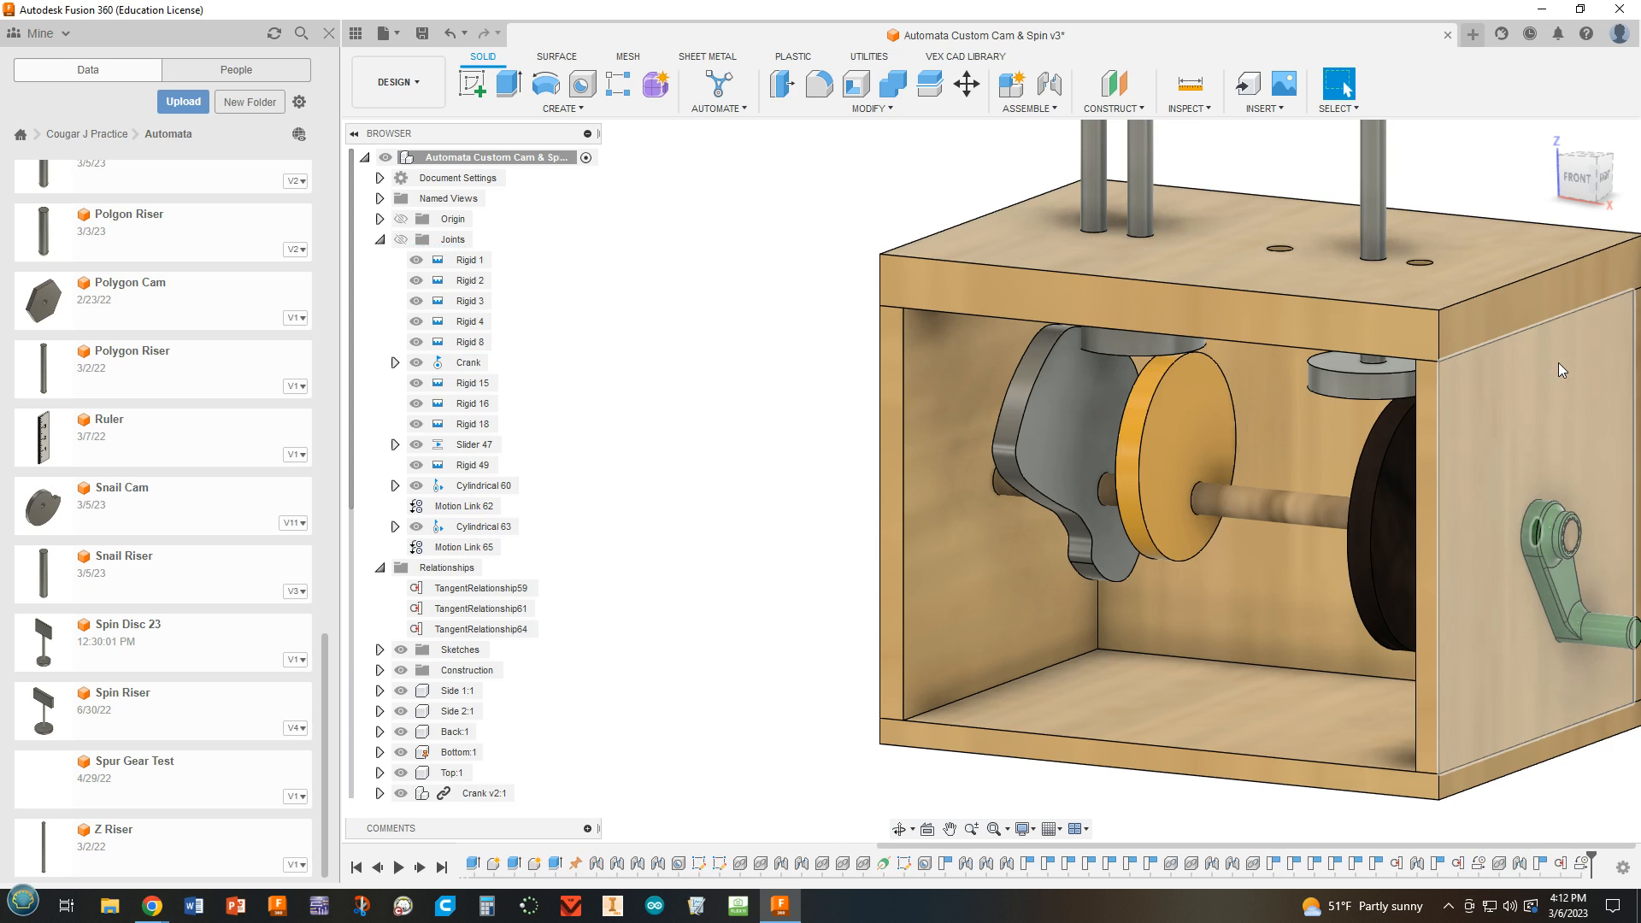
Turn the crank to test the motion link that drives the new spin disc.
scroll(1558, 362, down, 3)
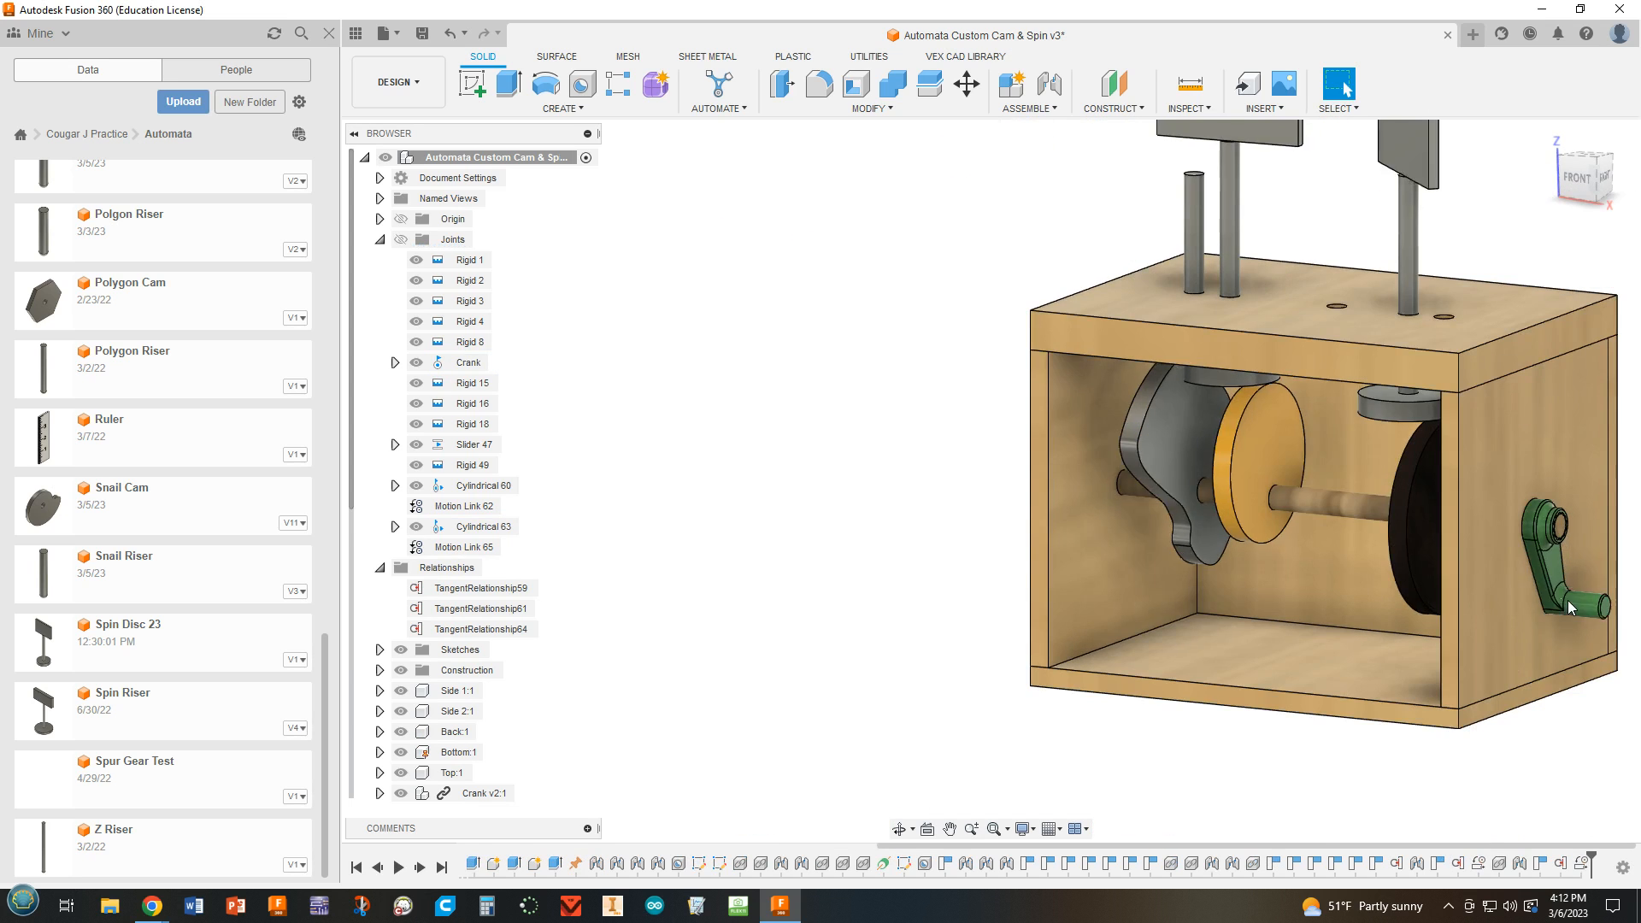
drag(1568, 600, 1603, 508)
middle_drag(1500, 554, 1304, 565)
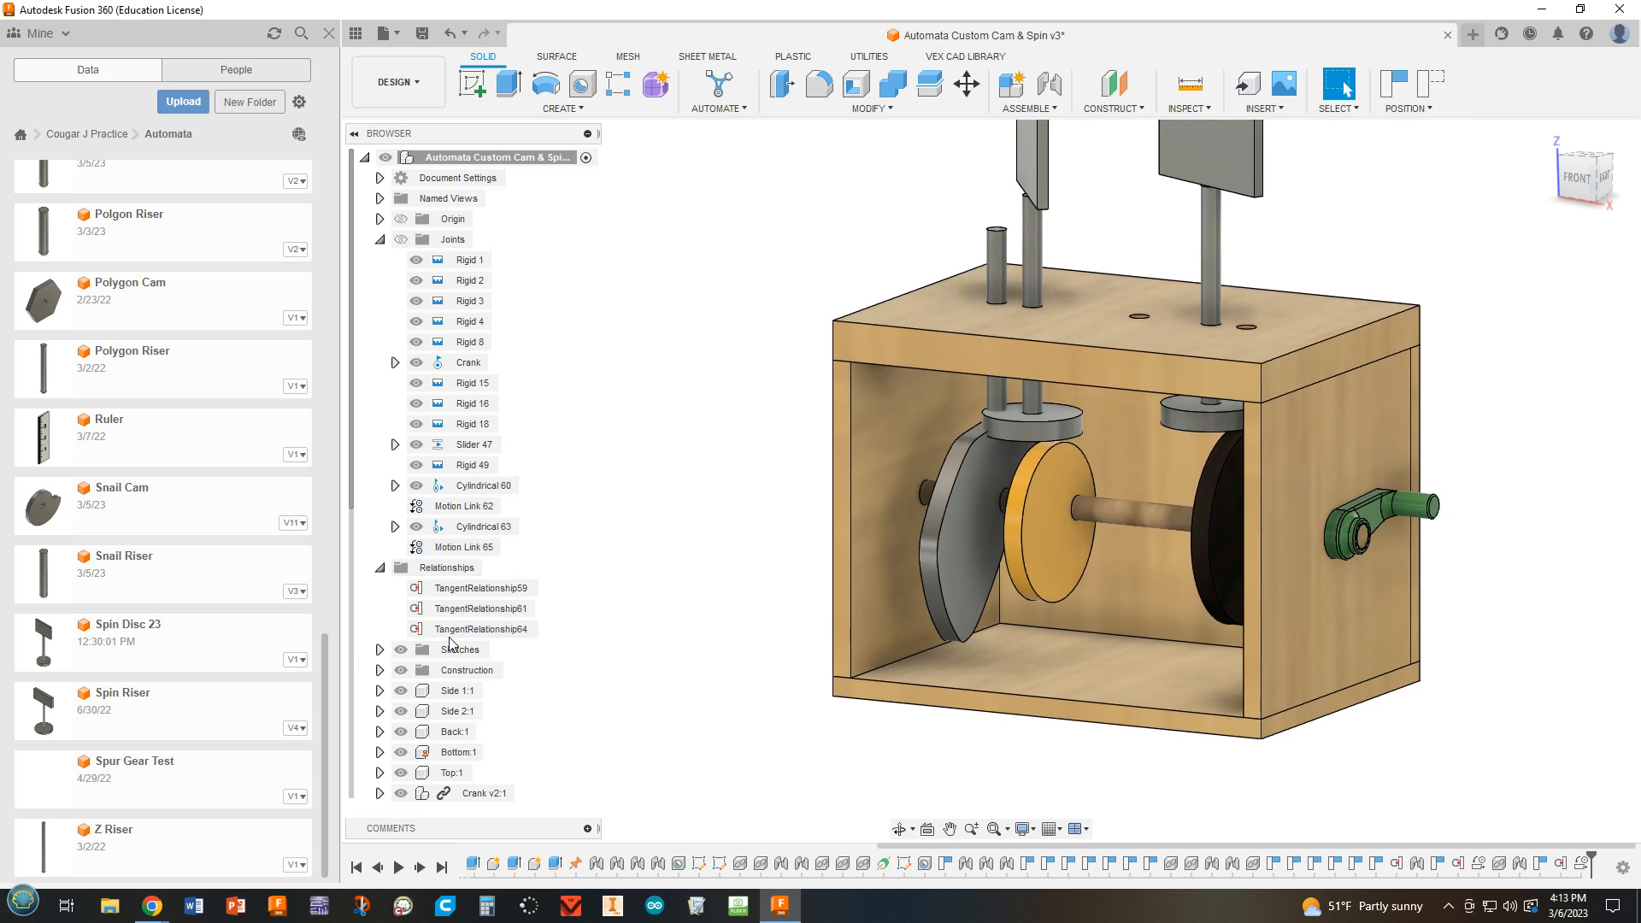
Edit the motion link between the Crank and Cylindrical 63 joints so that its rotation is reversed.
right_click(454, 553)
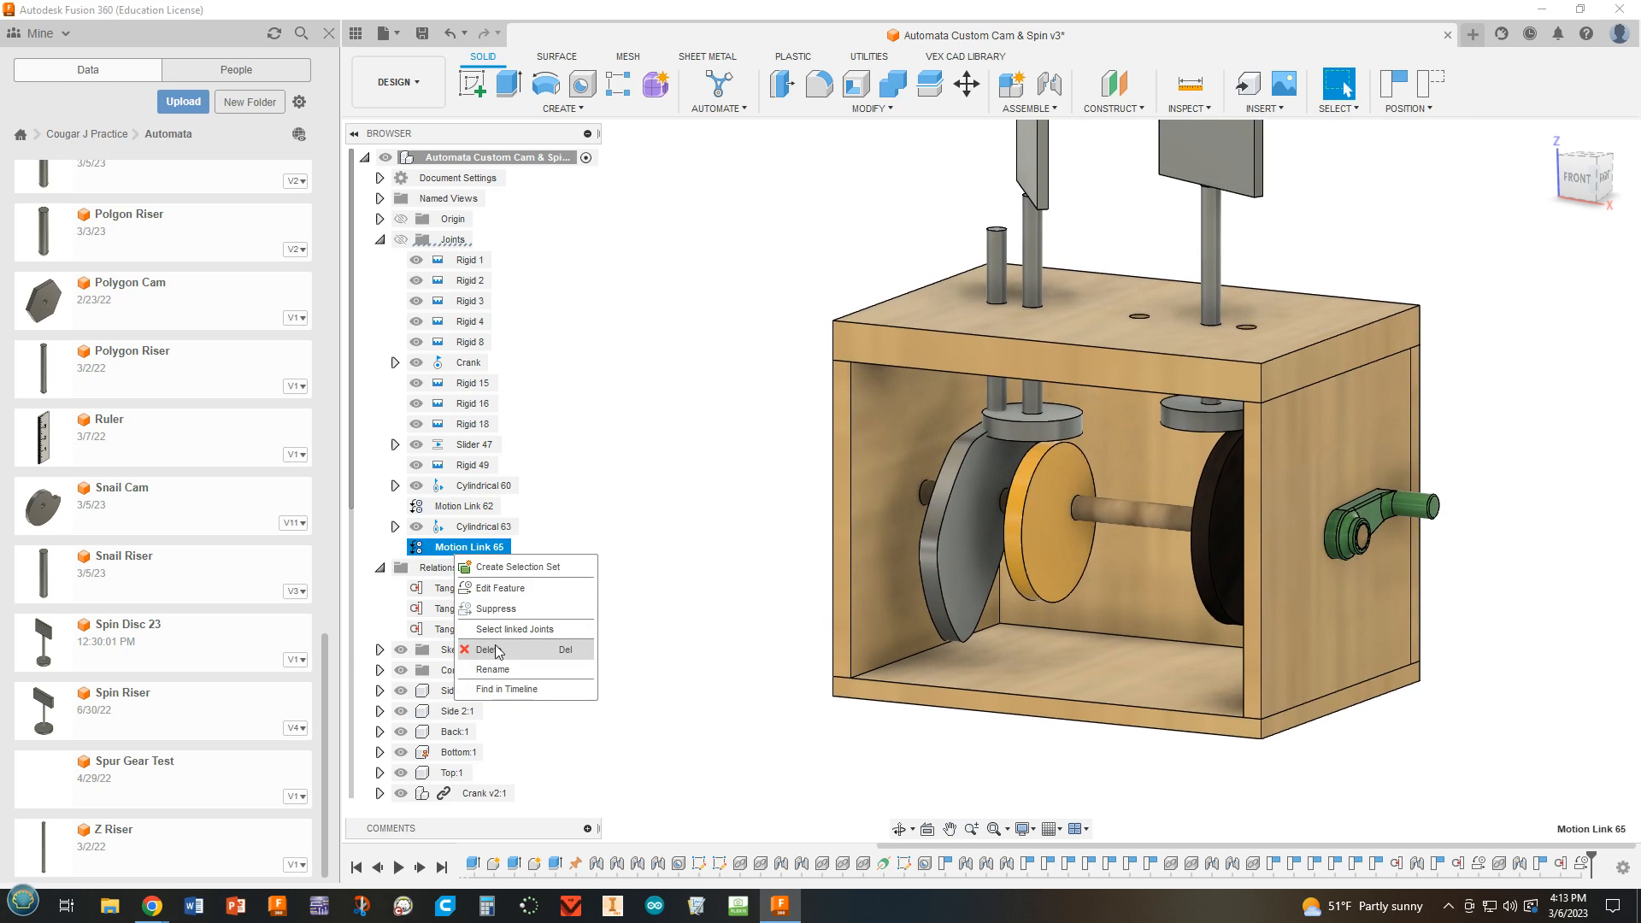
click(505, 590)
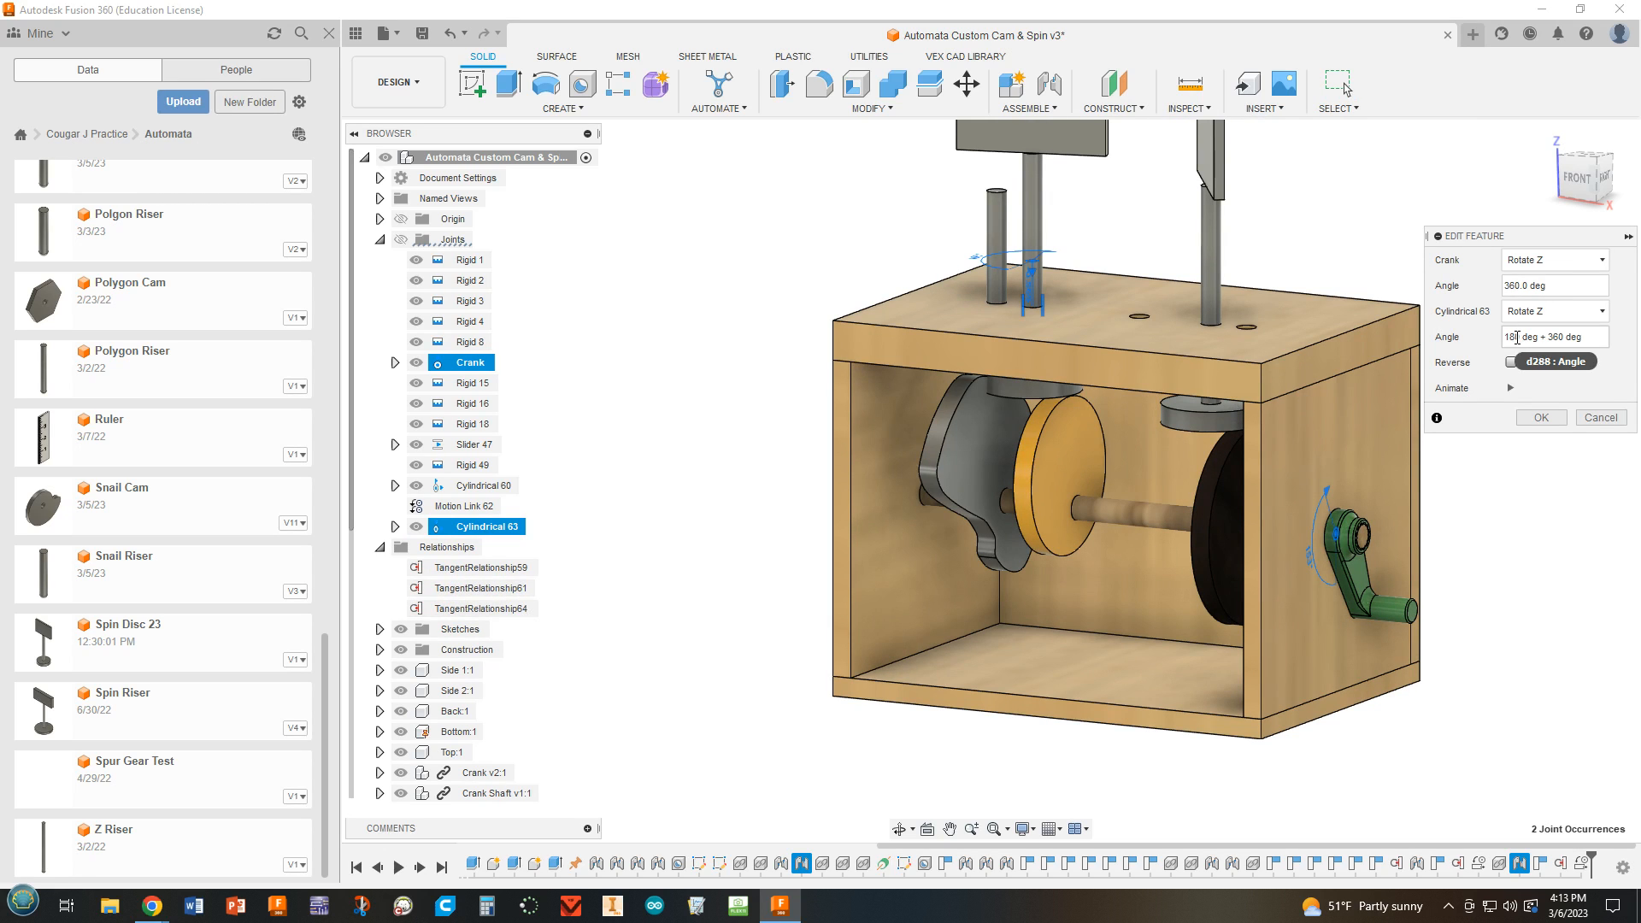
click(1540, 418)
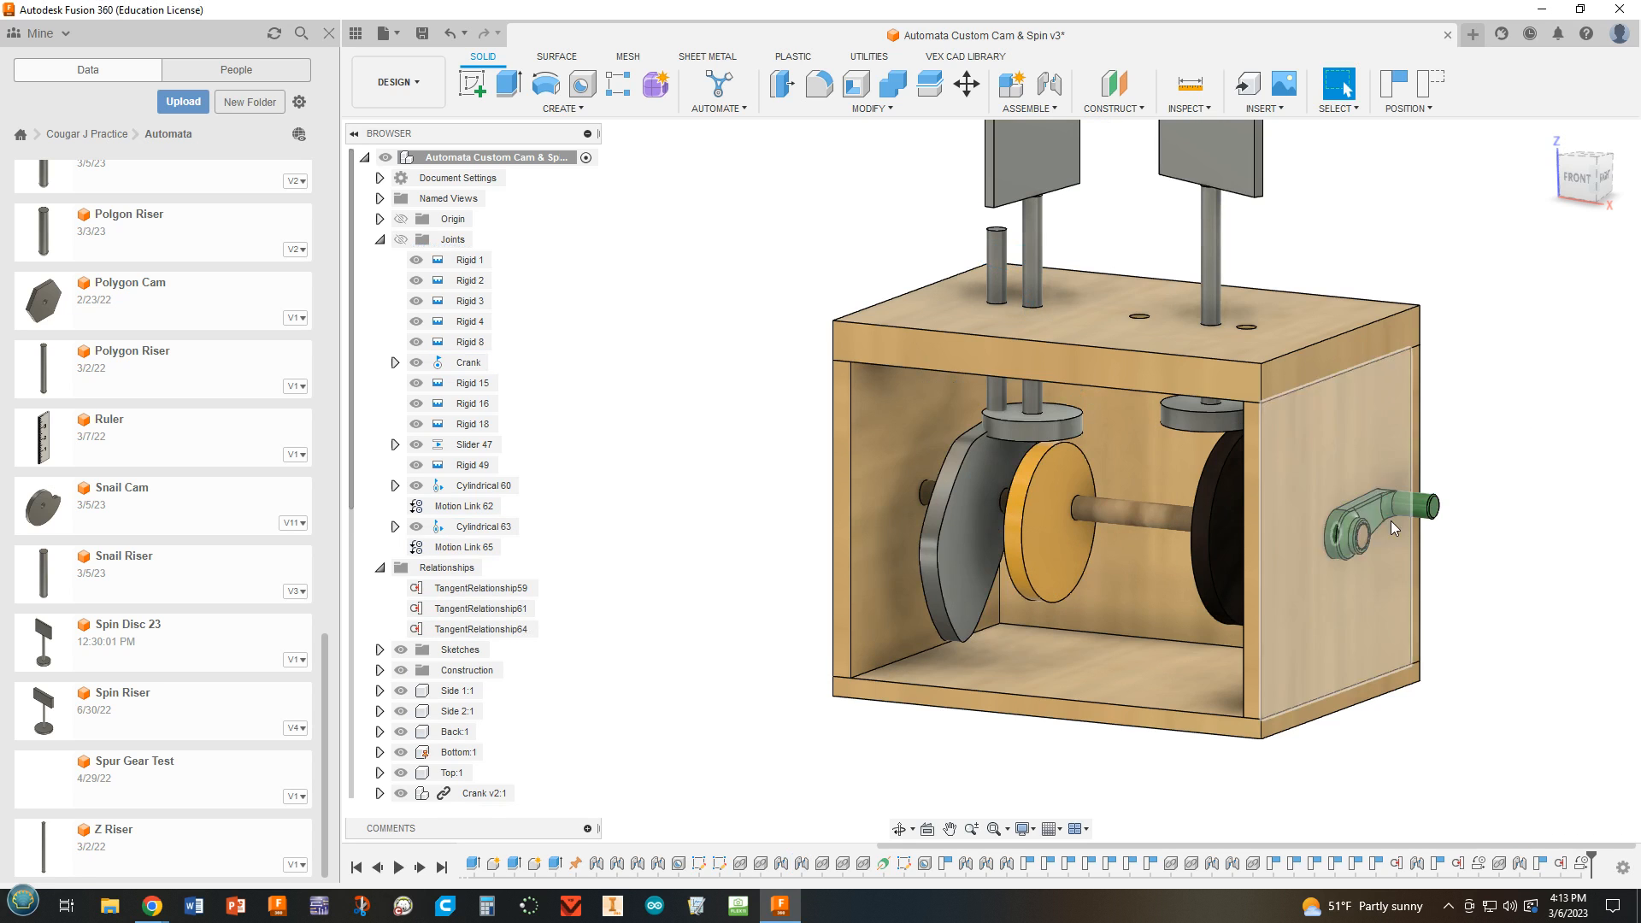
Turn the crank through several positions to check how both spin discs and the cams move together.
drag(1388, 581, 1326, 412)
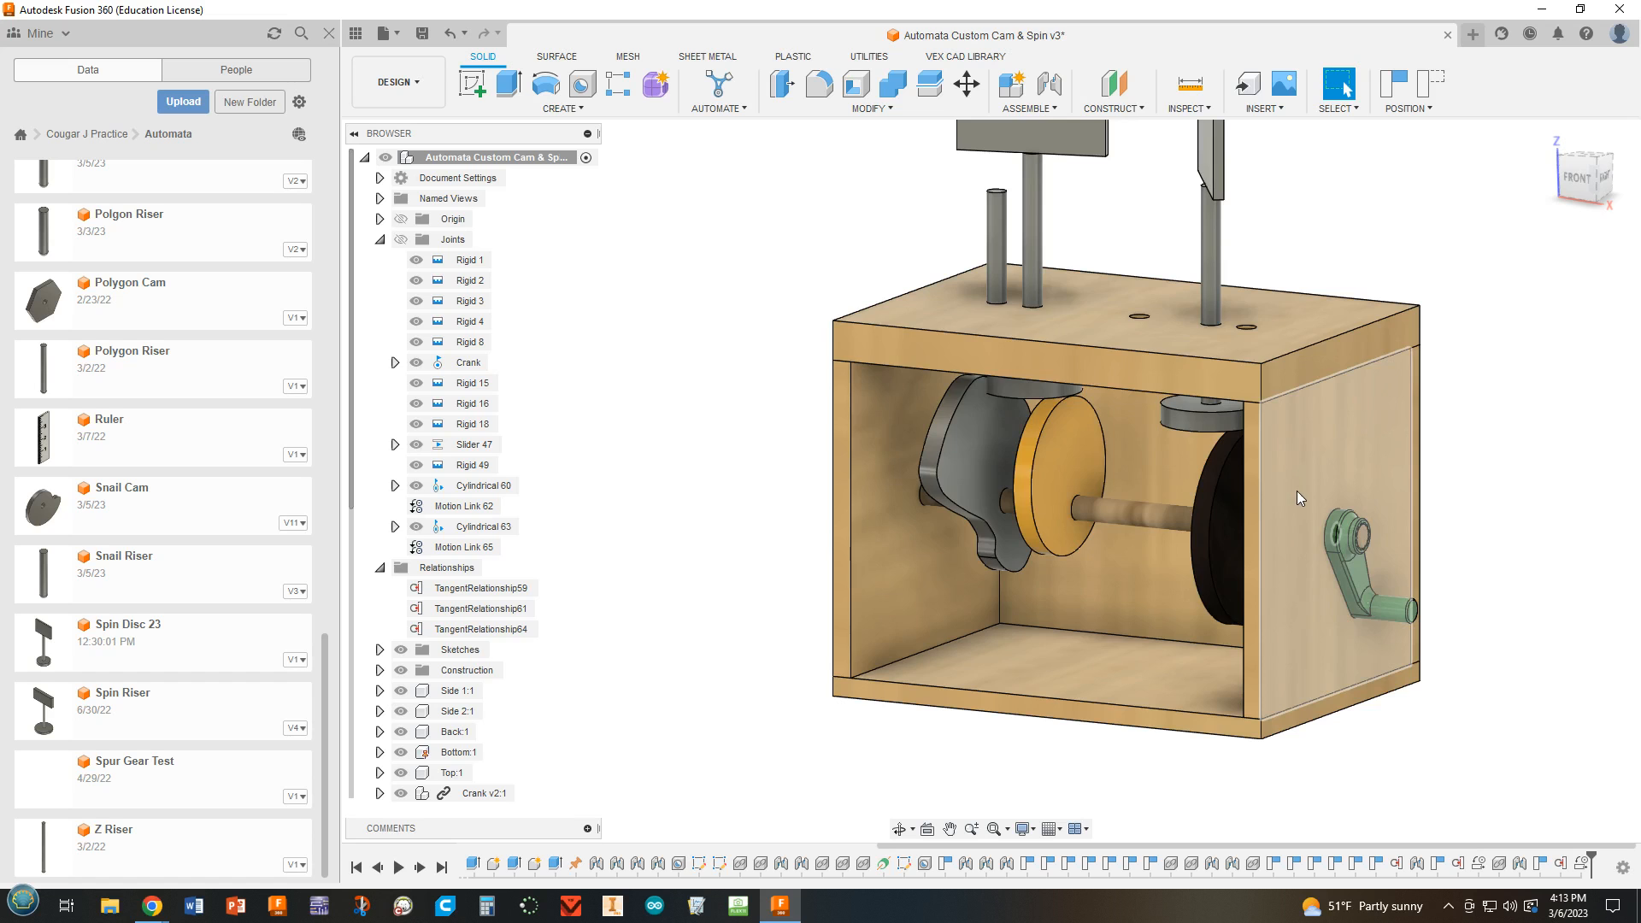
scroll(932, 620, up, 2)
scroll(932, 629, down, 5)
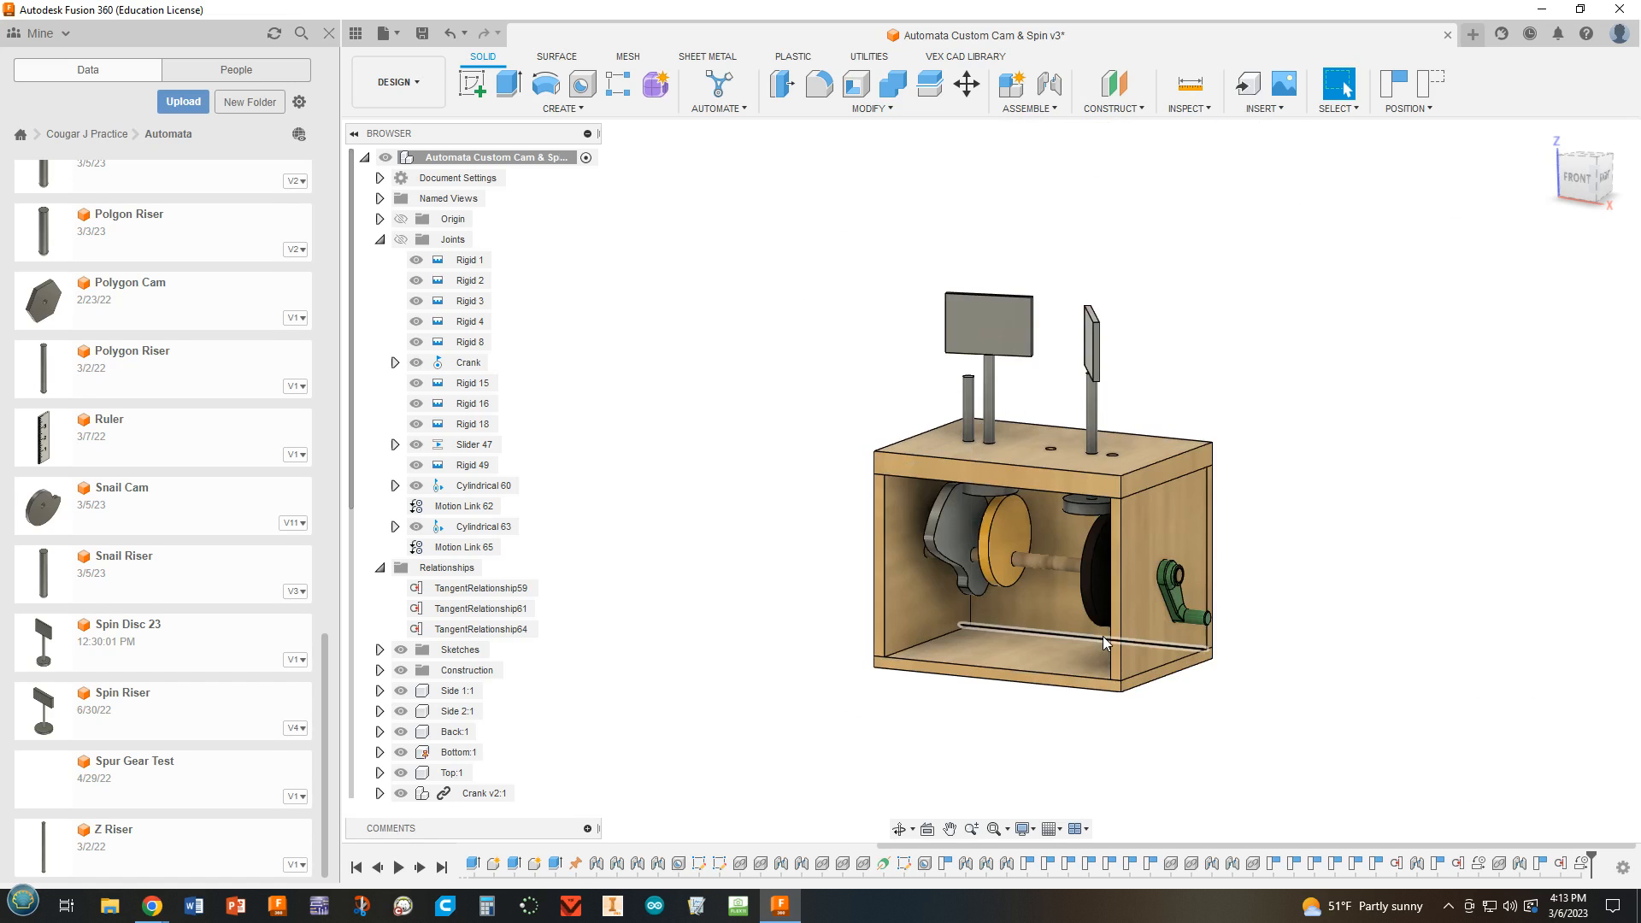
scroll(1183, 610, up, 3)
drag(1182, 614, 1188, 495)
click(1185, 496)
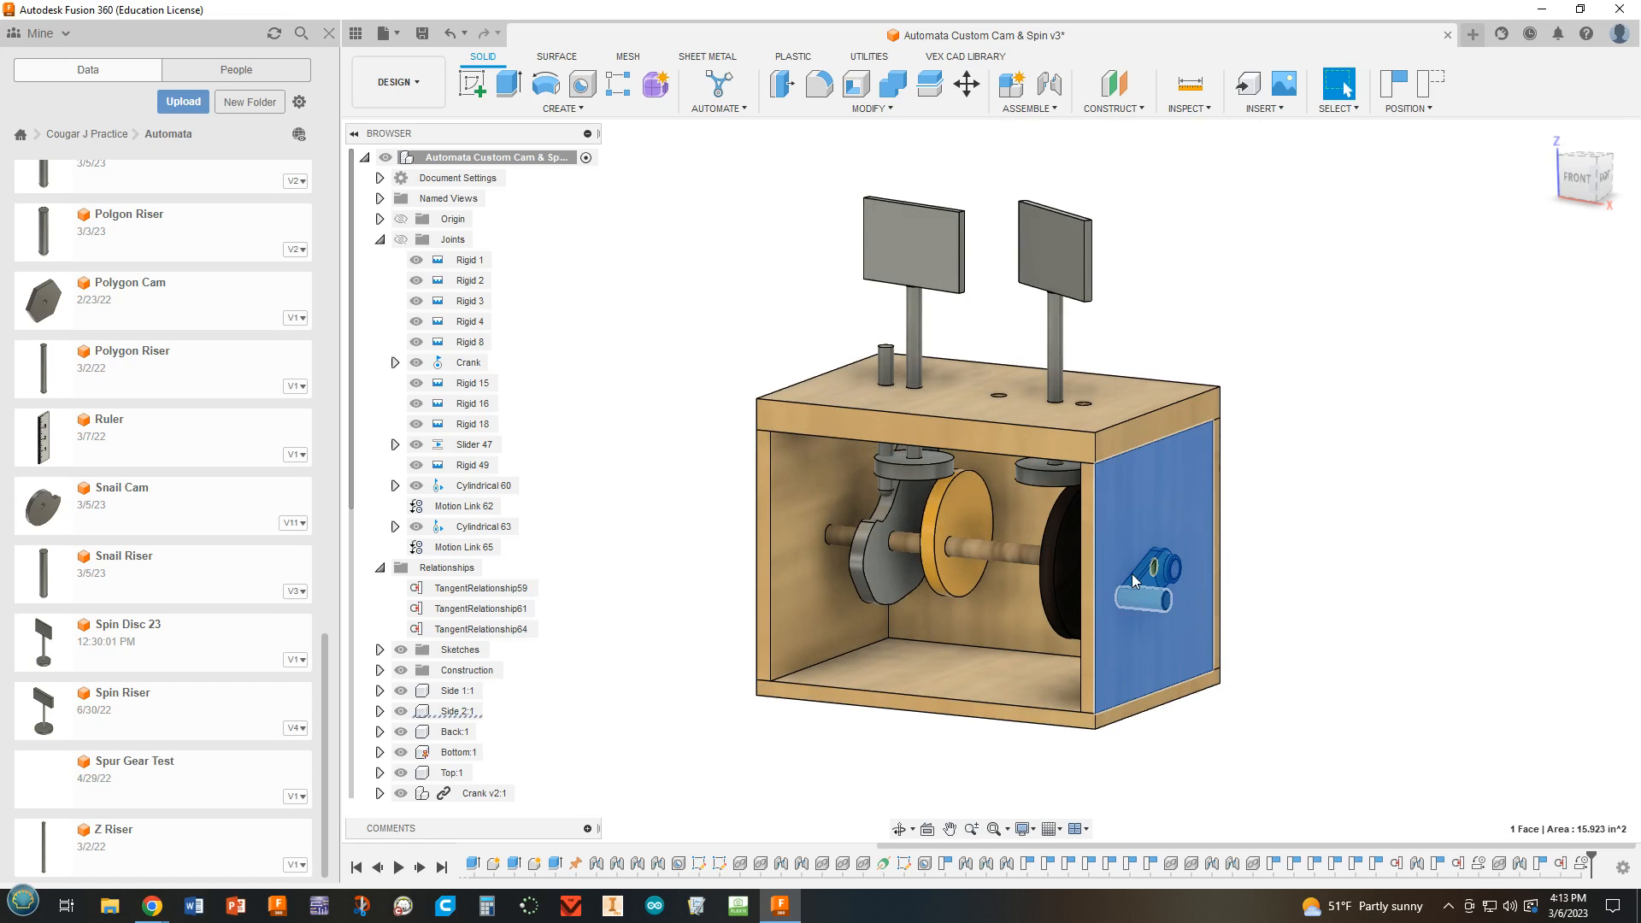
drag(1129, 598, 1281, 511)
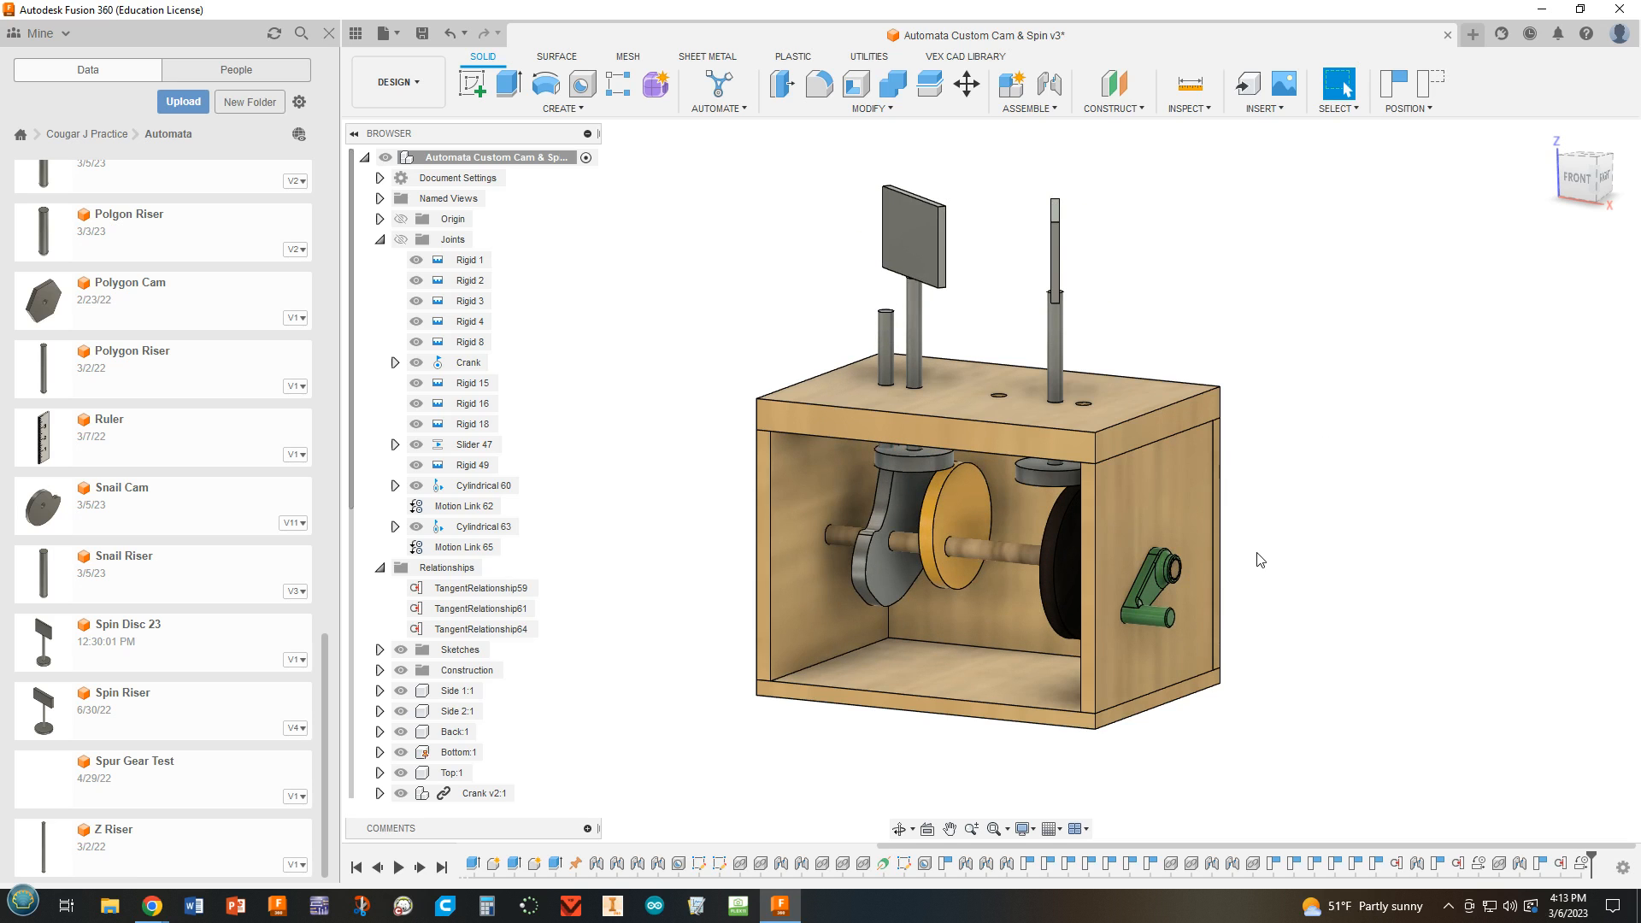
mouse_move(1260, 560)
shift+middle_down()
mouse_move(1217, 542)
mouse_move(1331, 560)
mouse_move(1247, 566)
shift+middle_up()
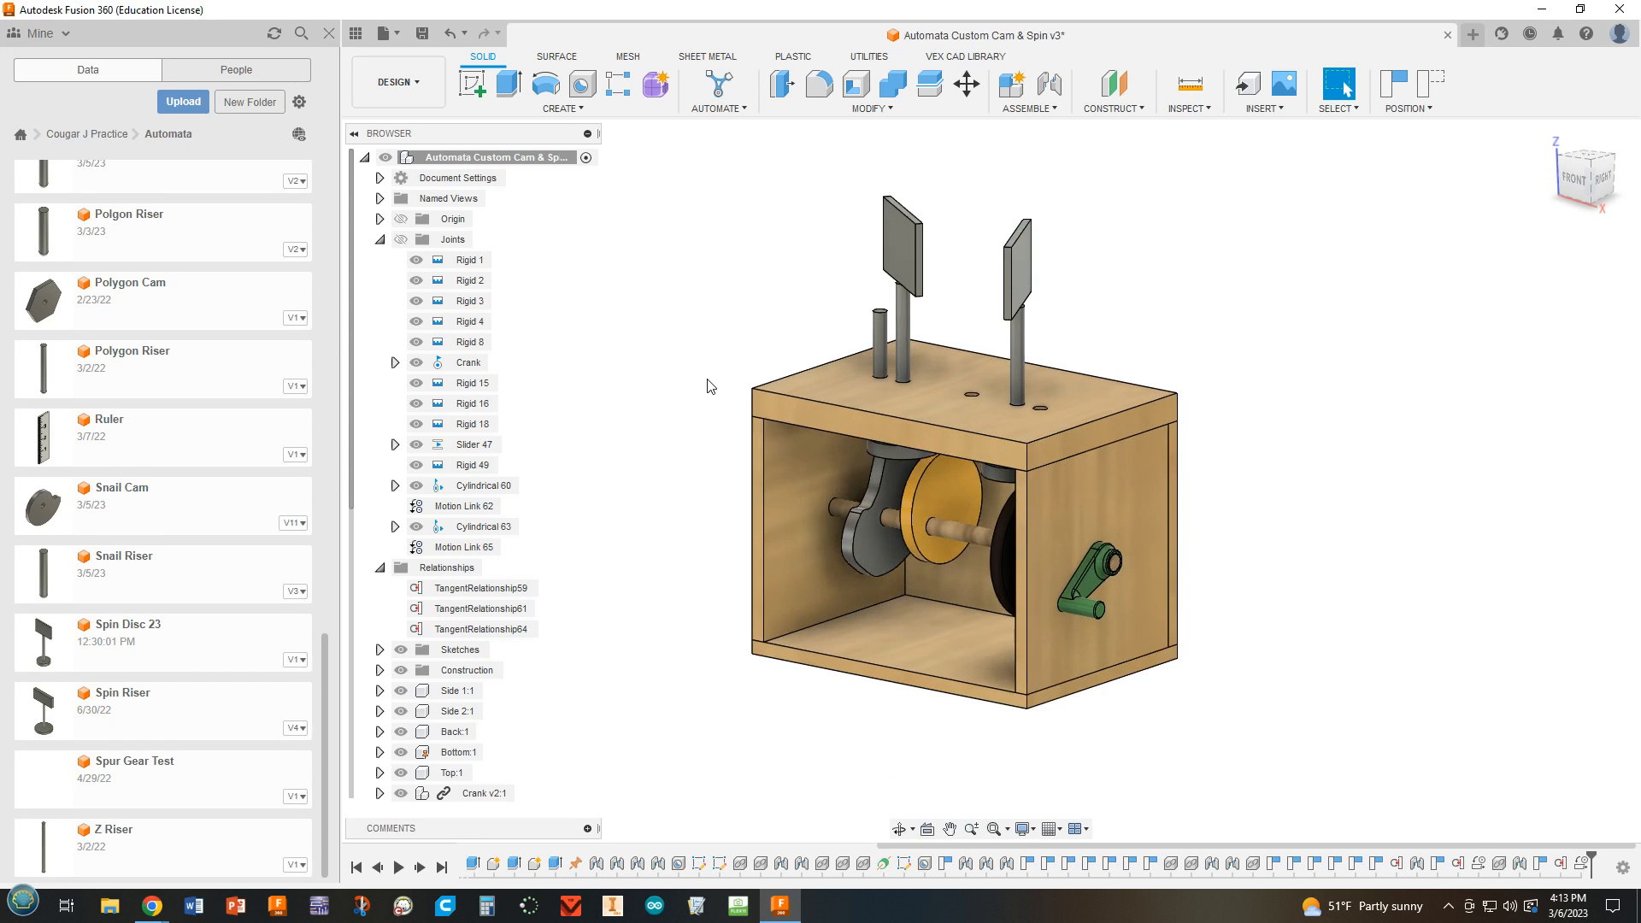
scroll(716, 389, up, 1)
scroll(717, 391, down, 1)
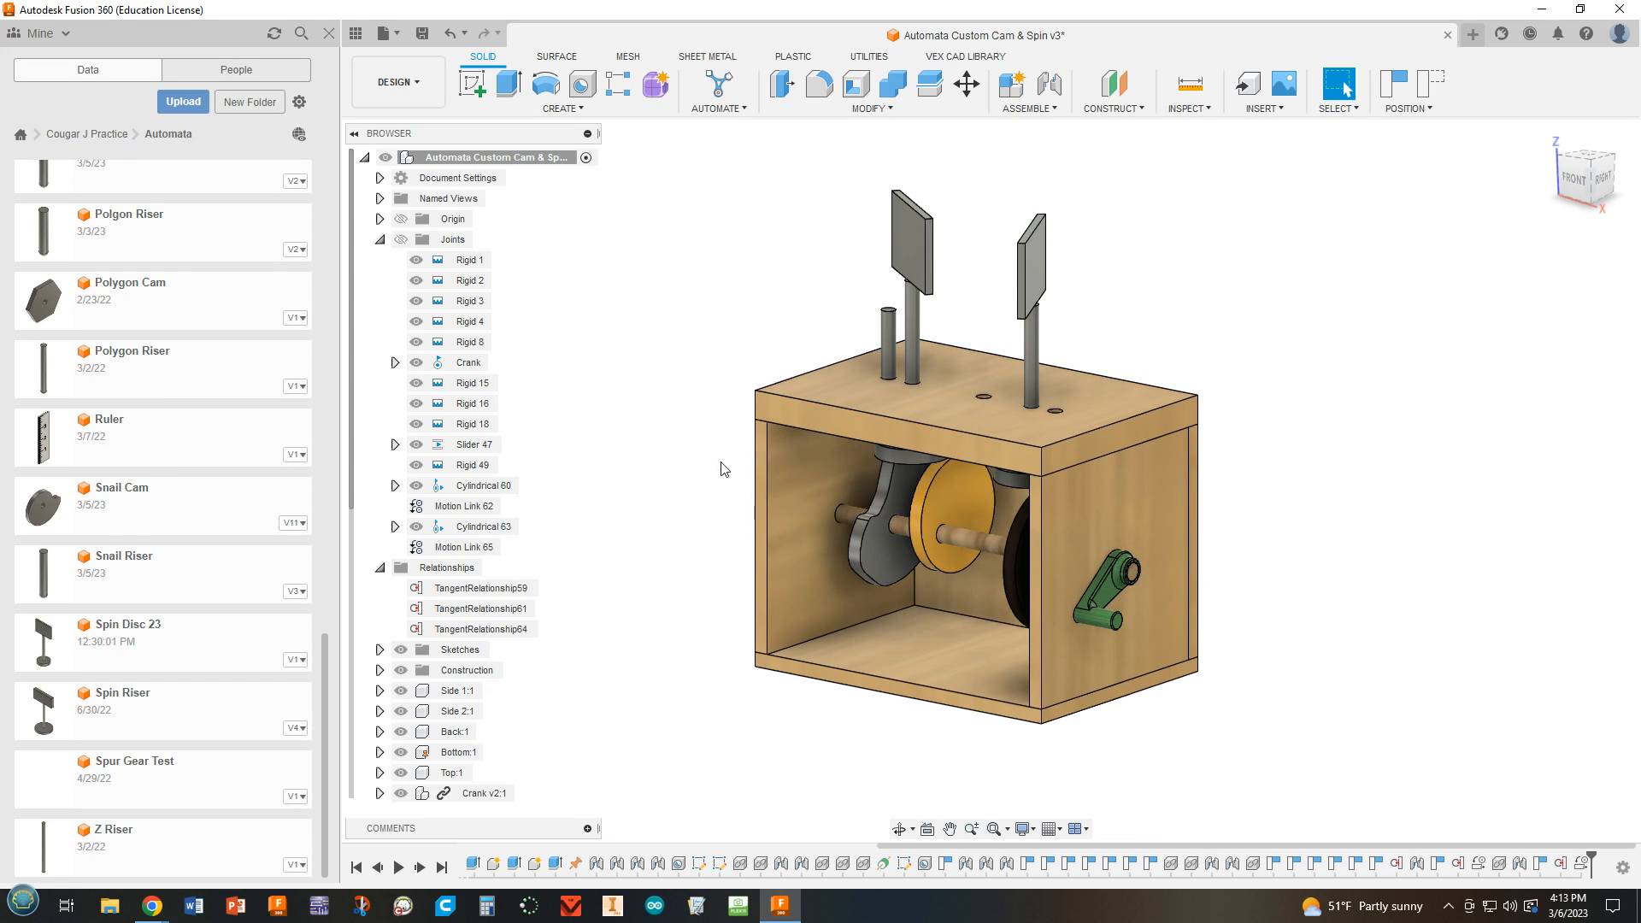
Save the design with the version description User Saved, and open the Automata Prototype design.
click(421, 34)
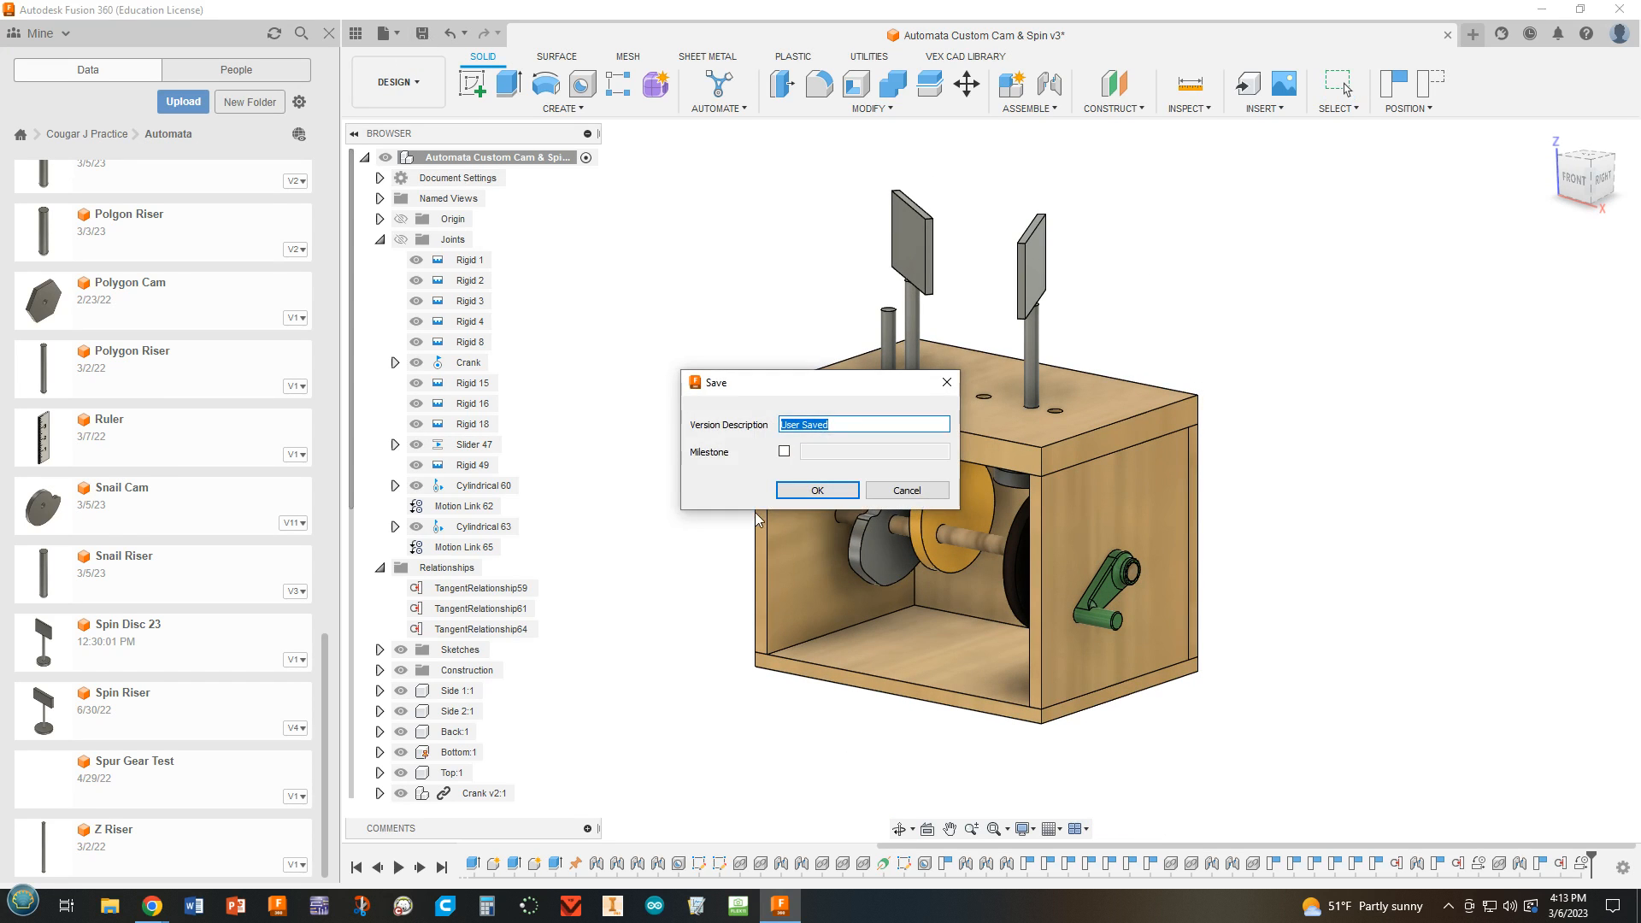
click(806, 491)
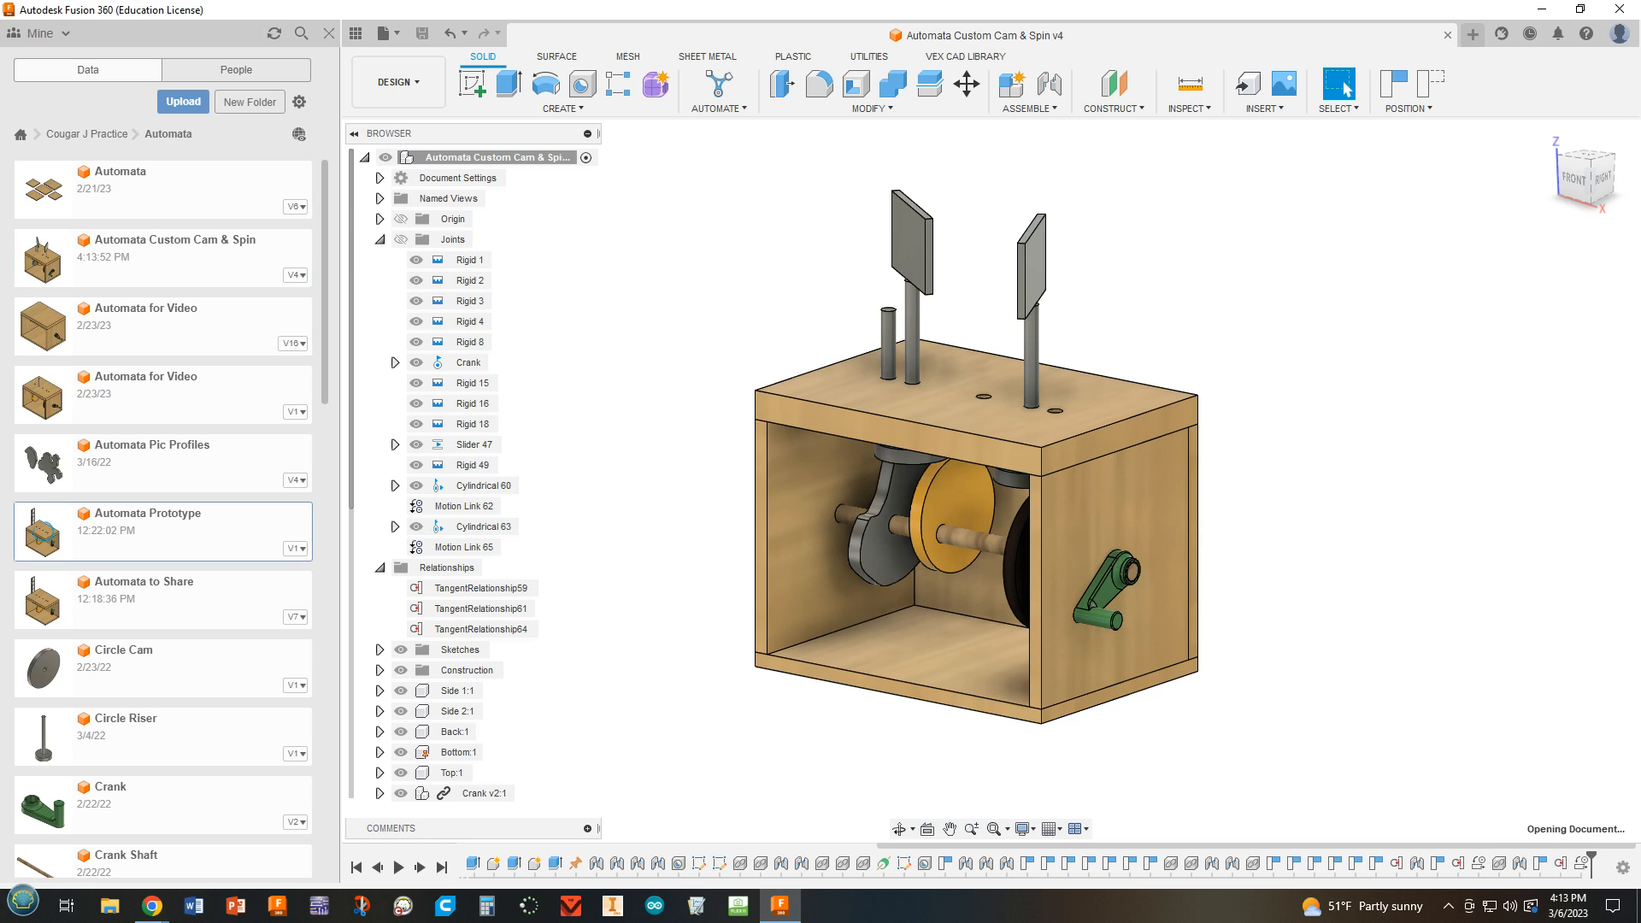
Show the hidden Snail, Pear and Polygon risers, the Snail, Polygon, Pear and Circle cams, and box Side 2.
scroll(981, 520, up, 3)
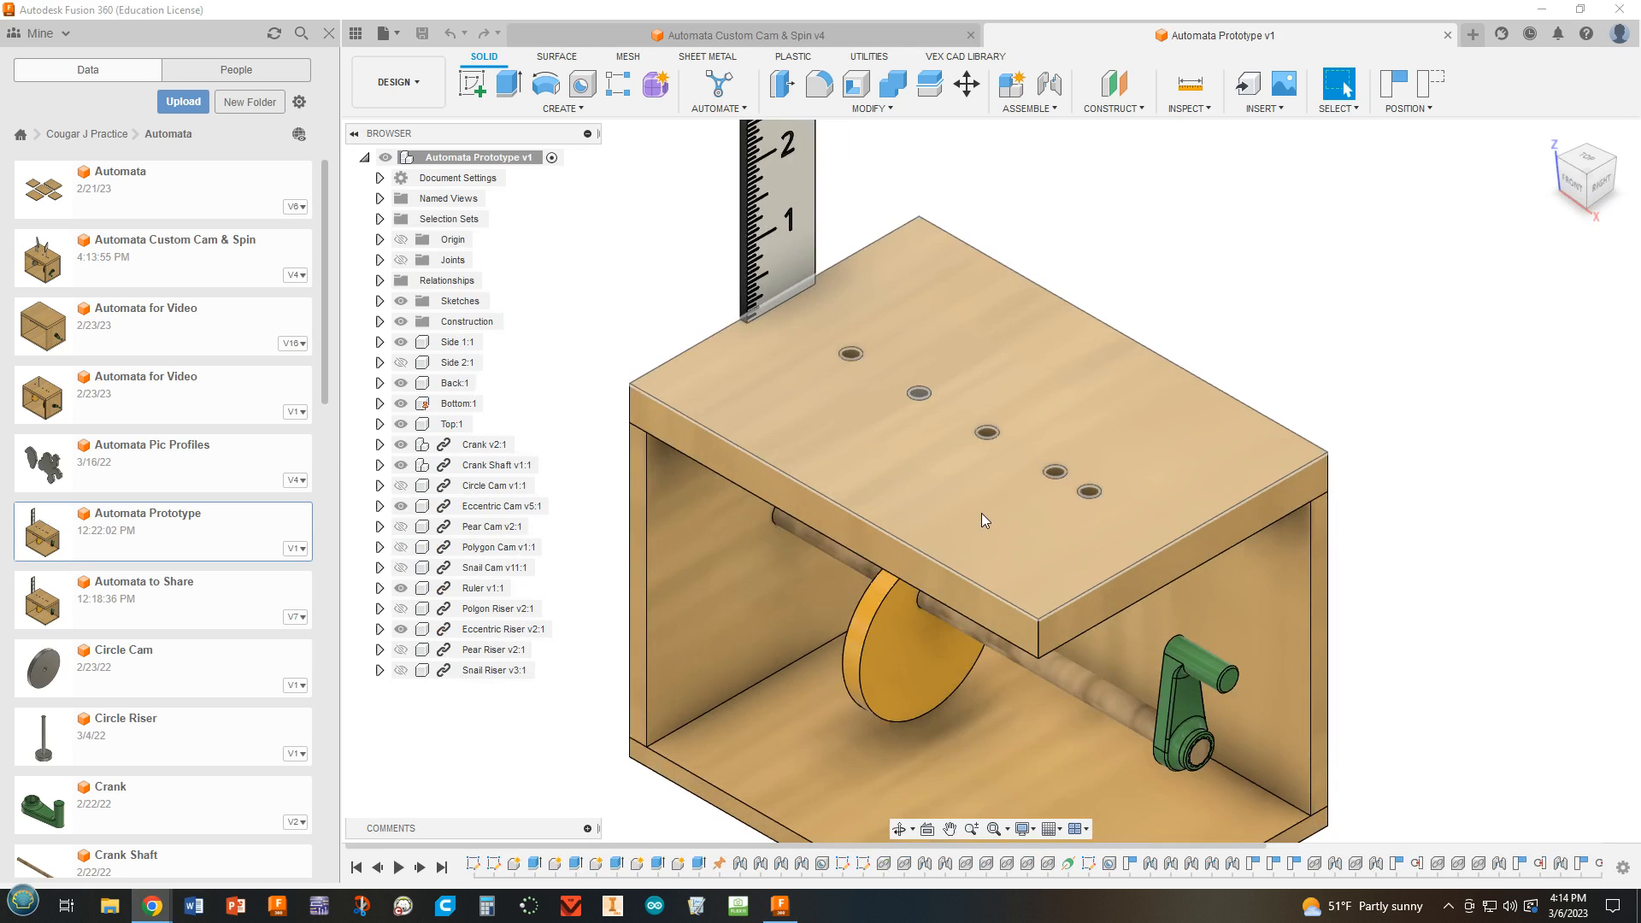
click(401, 671)
click(401, 649)
click(401, 609)
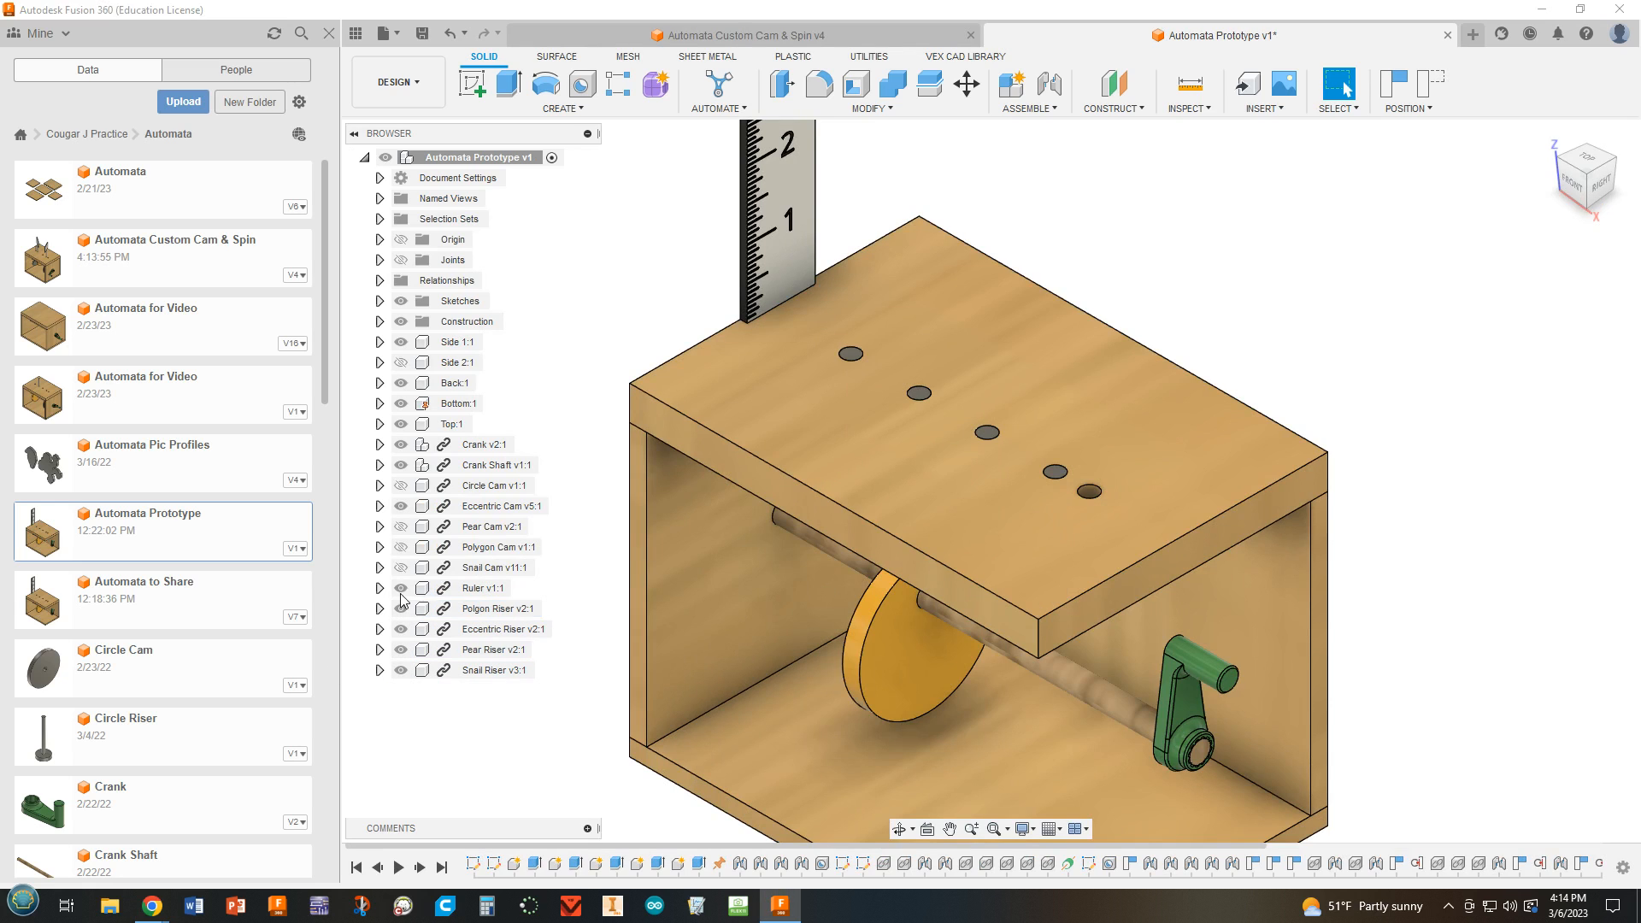
click(401, 567)
click(400, 547)
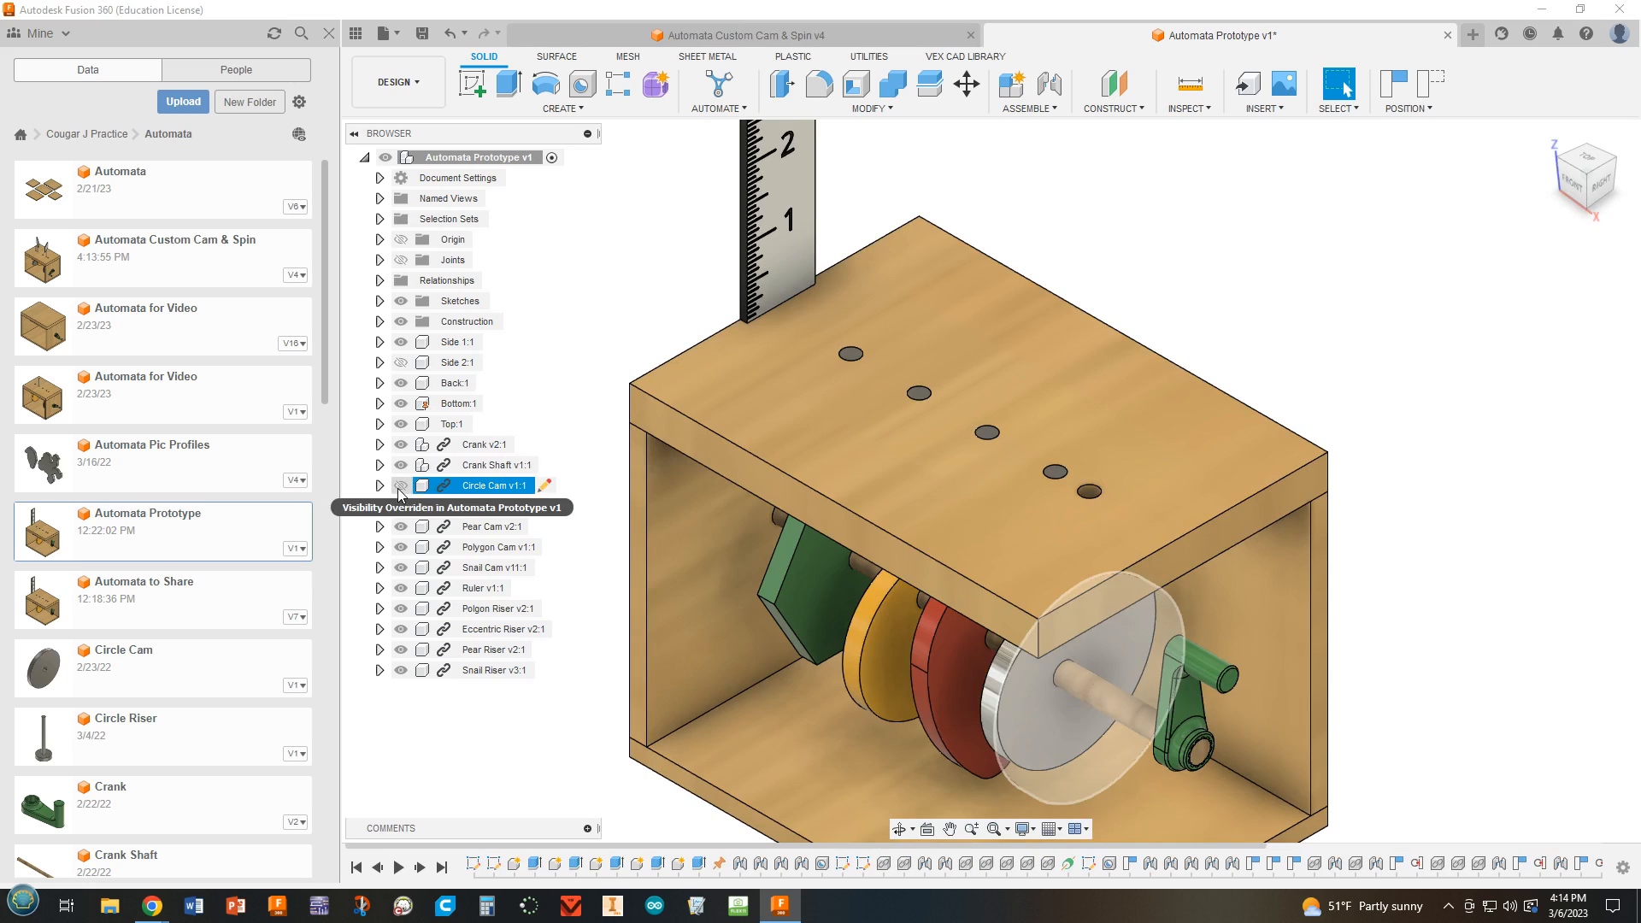
click(401, 485)
click(401, 362)
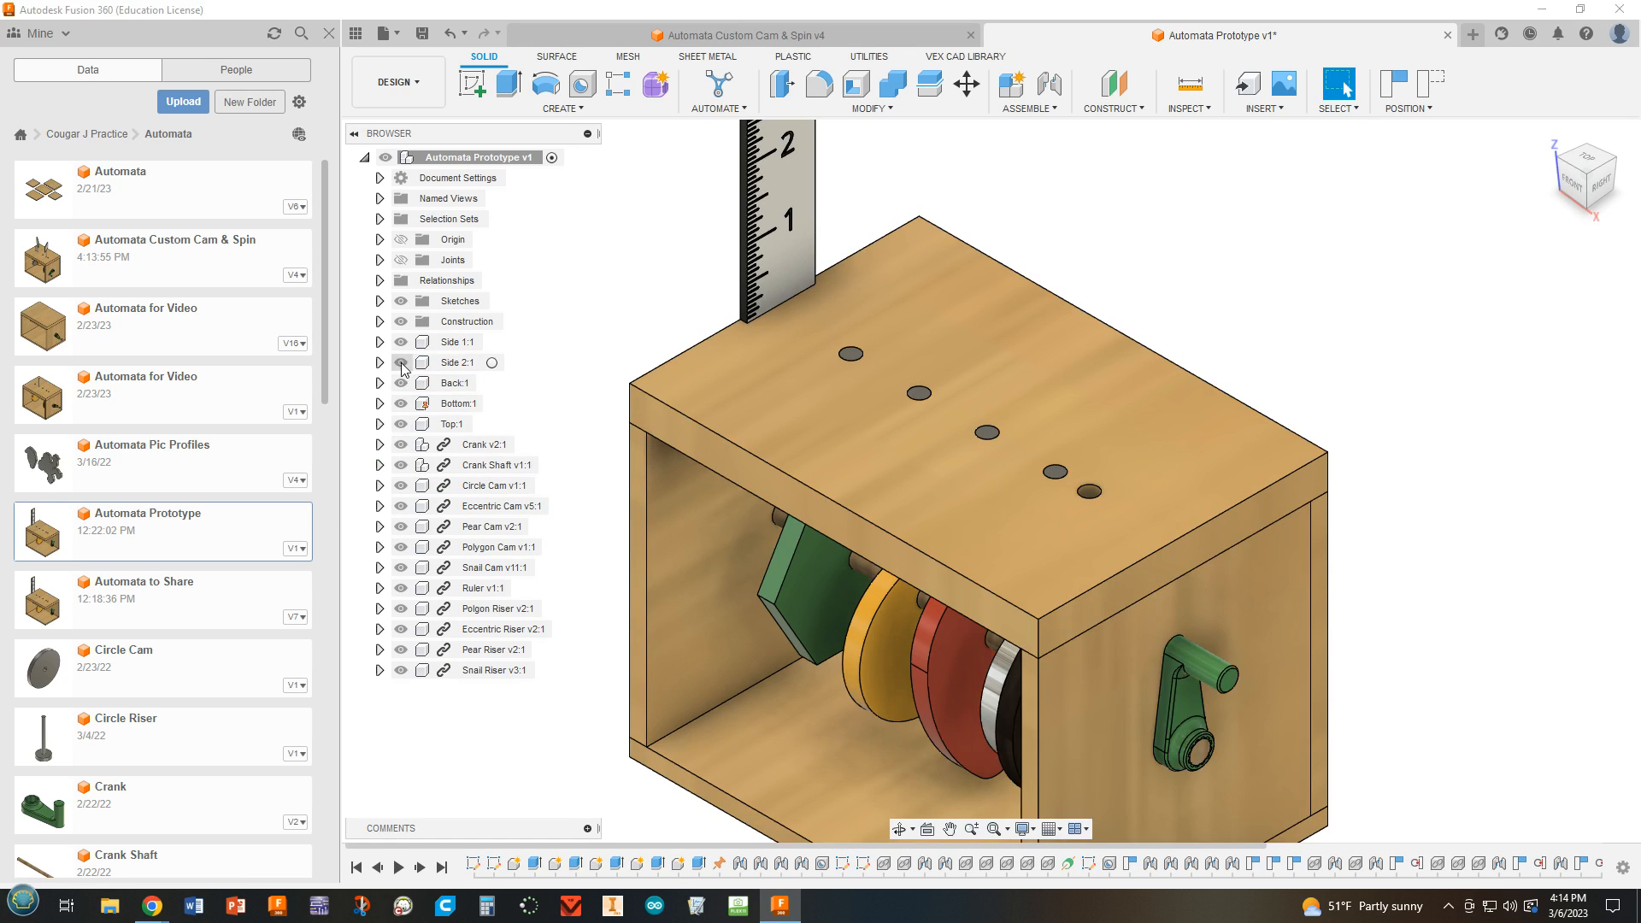
Delete the Ruler component from the prototype, including its references in the timeline.
scroll(1295, 499, down, 3)
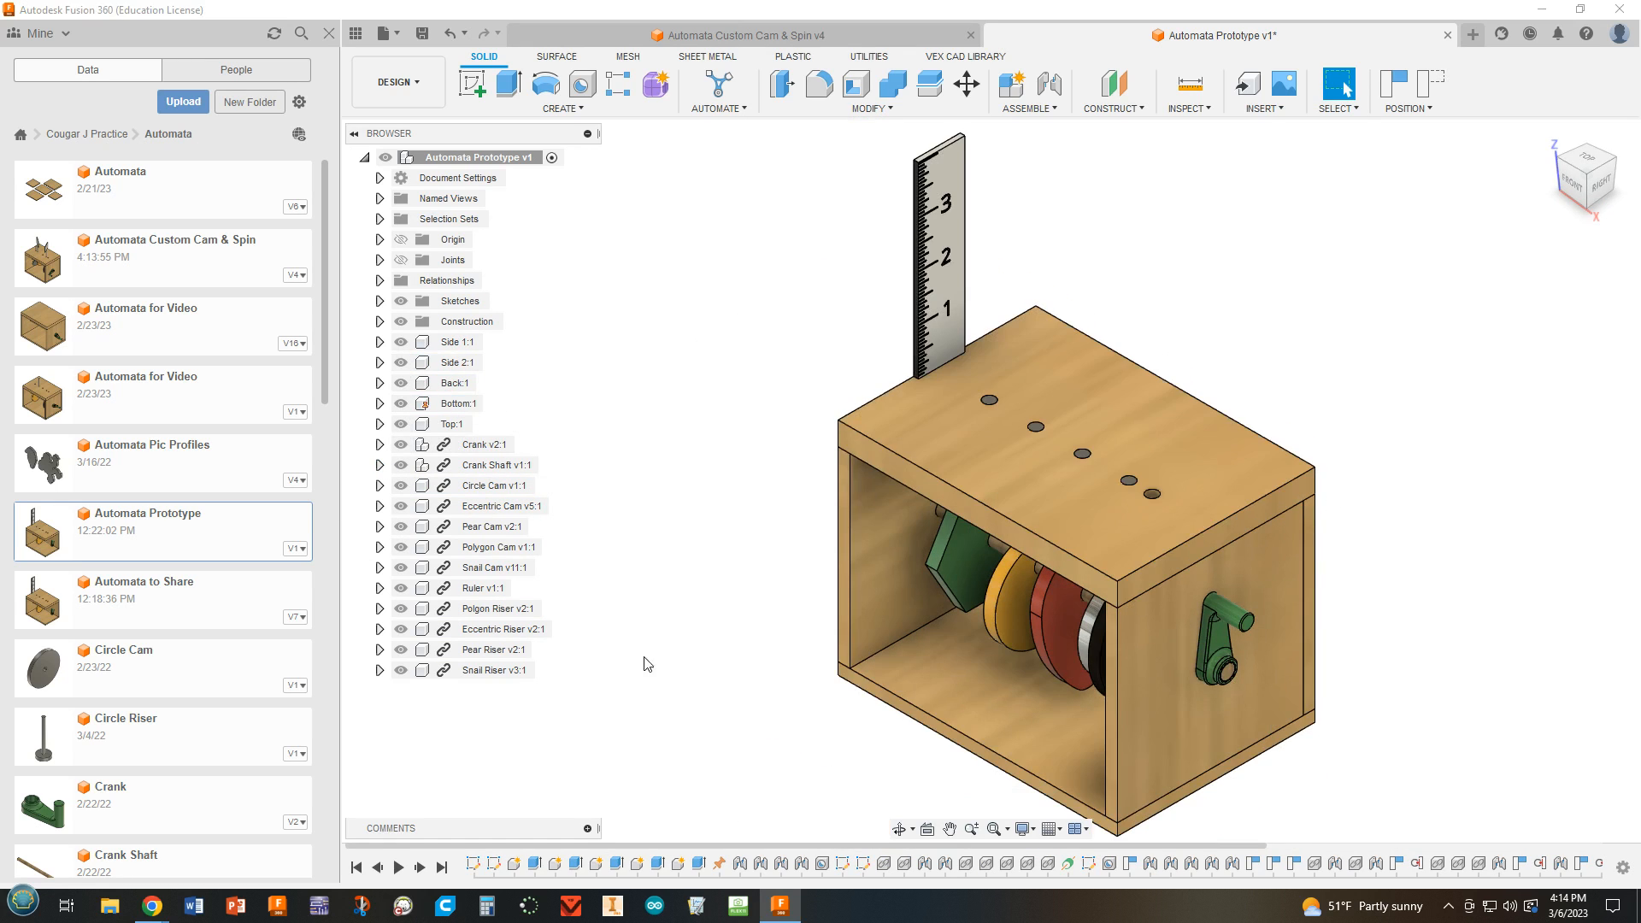
right_click(459, 596)
click(503, 447)
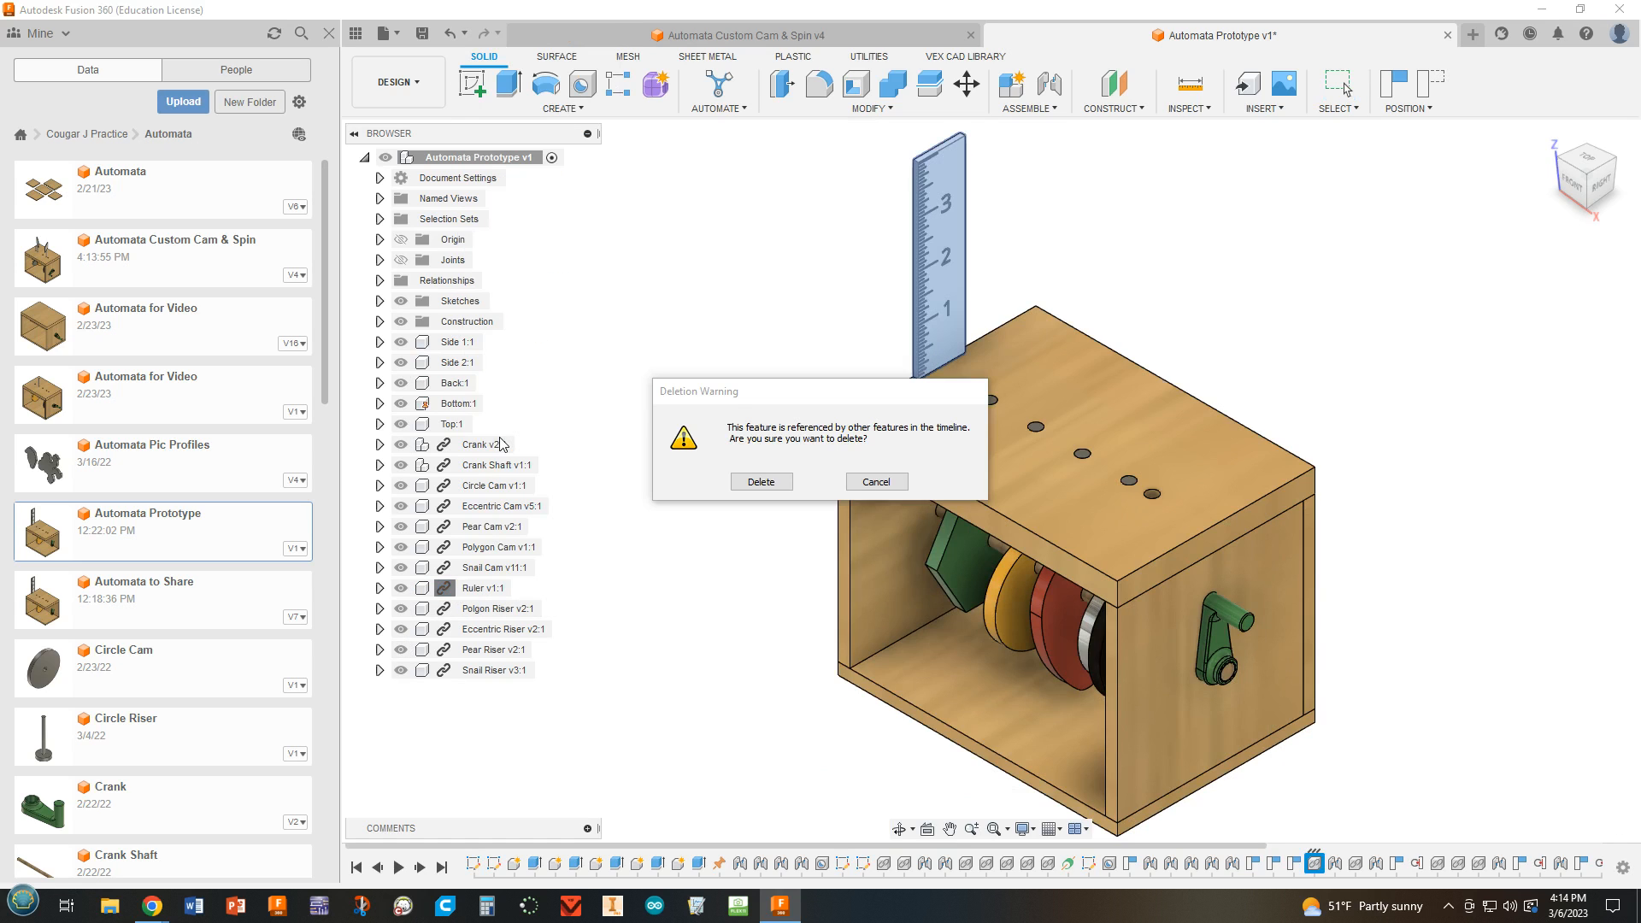
click(761, 482)
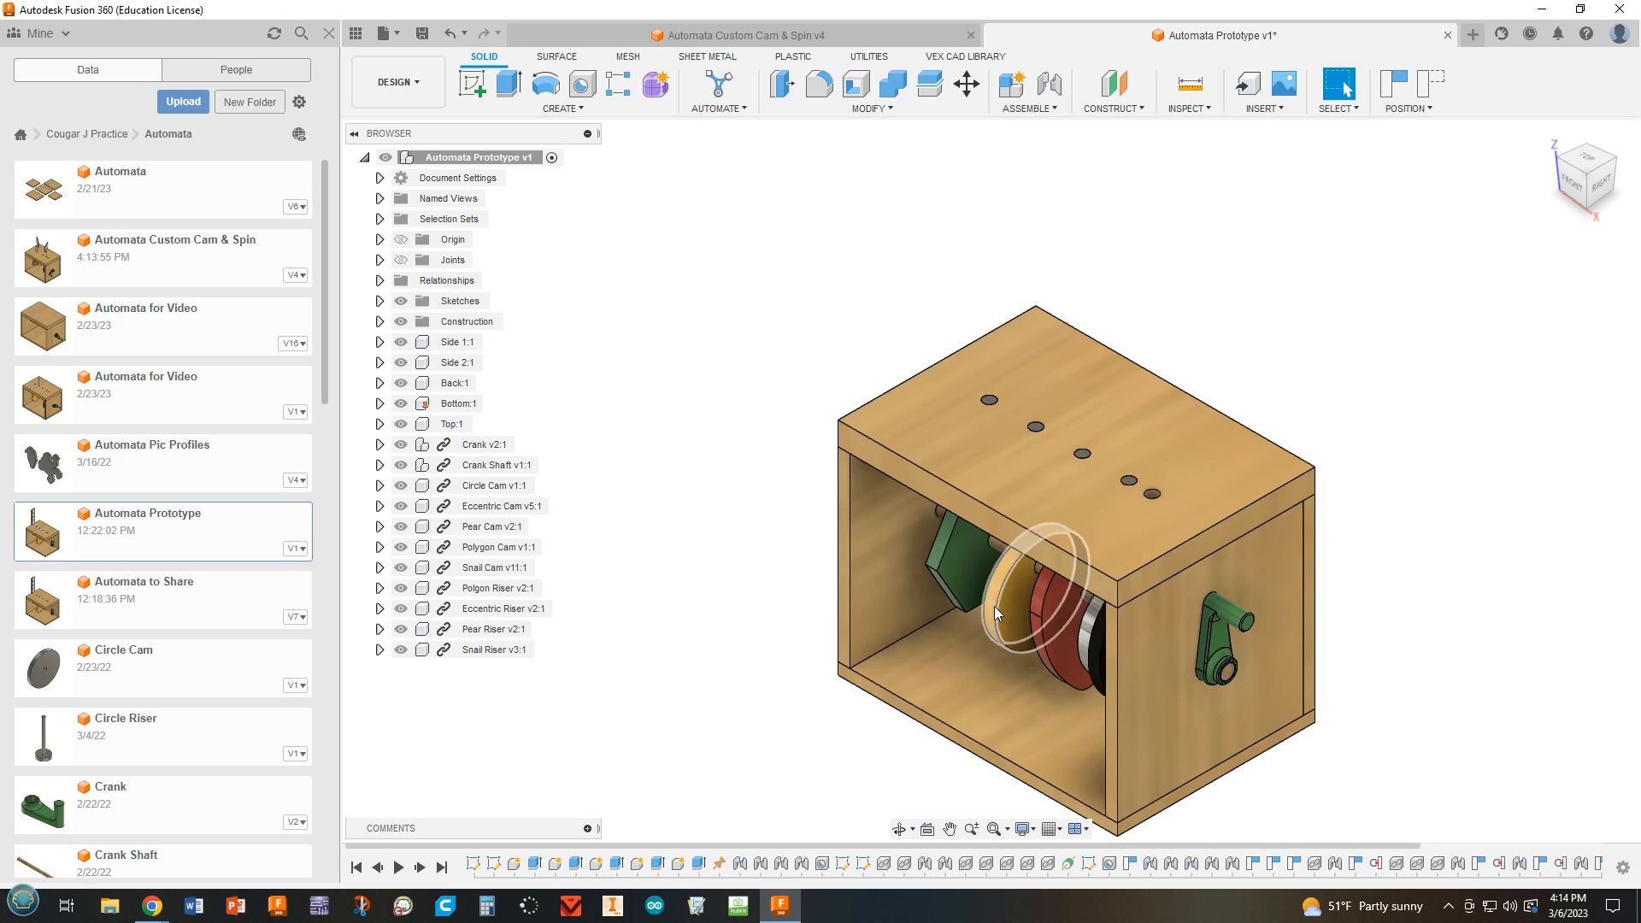
Select the Hole2 feature of the box top and examine how its holes line up with the cams below.
scroll(1002, 626, up, 3)
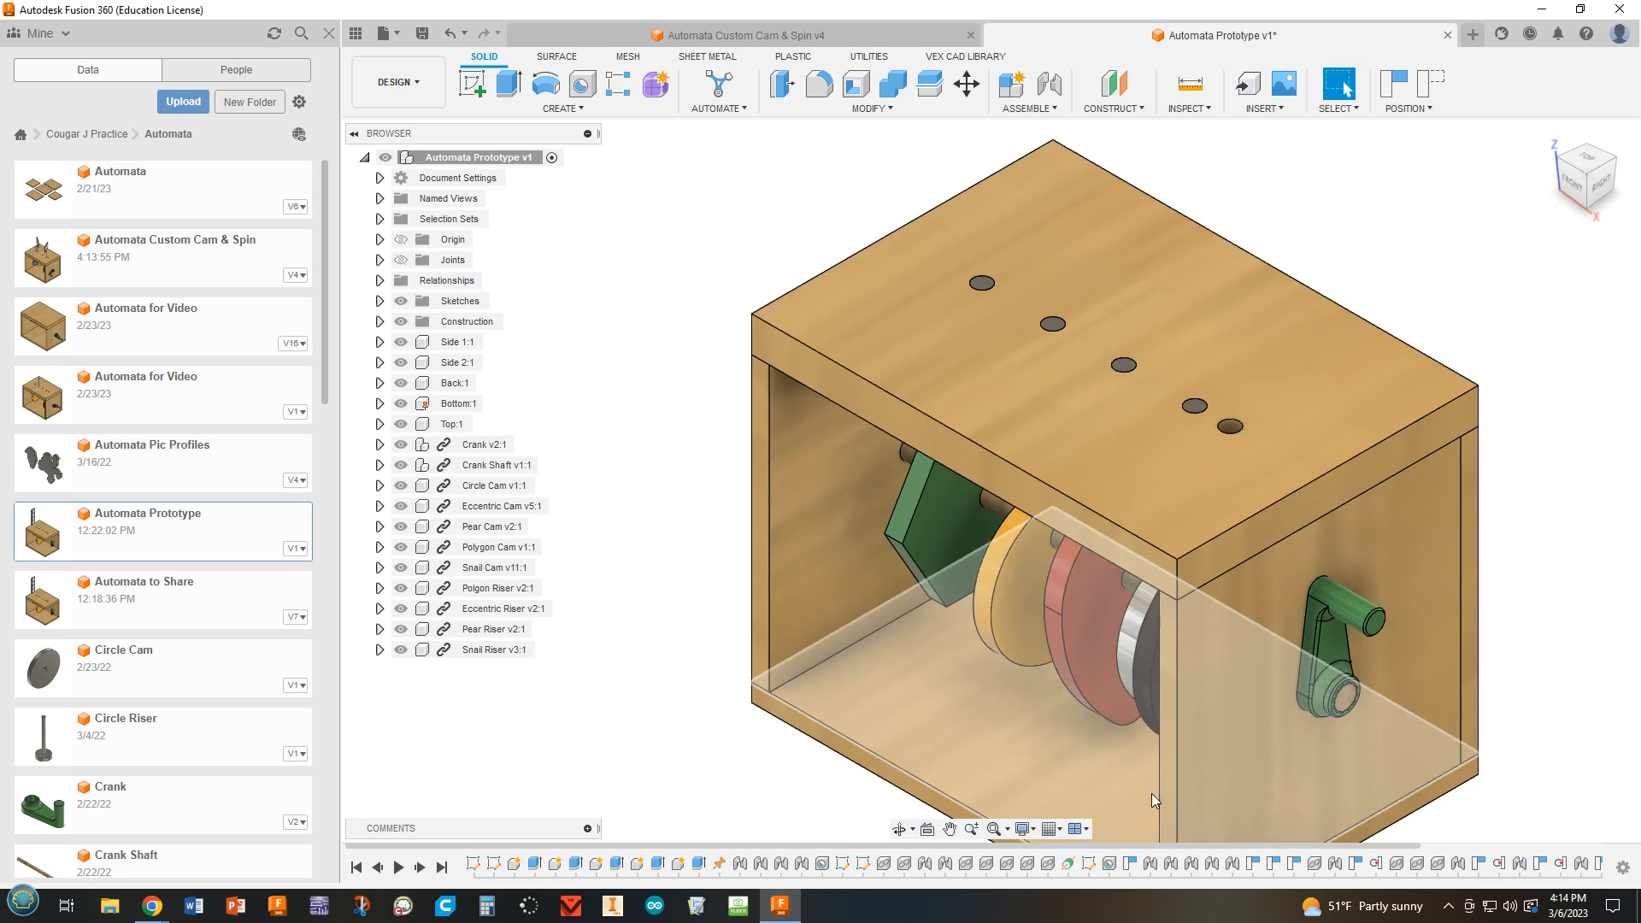
click(1109, 865)
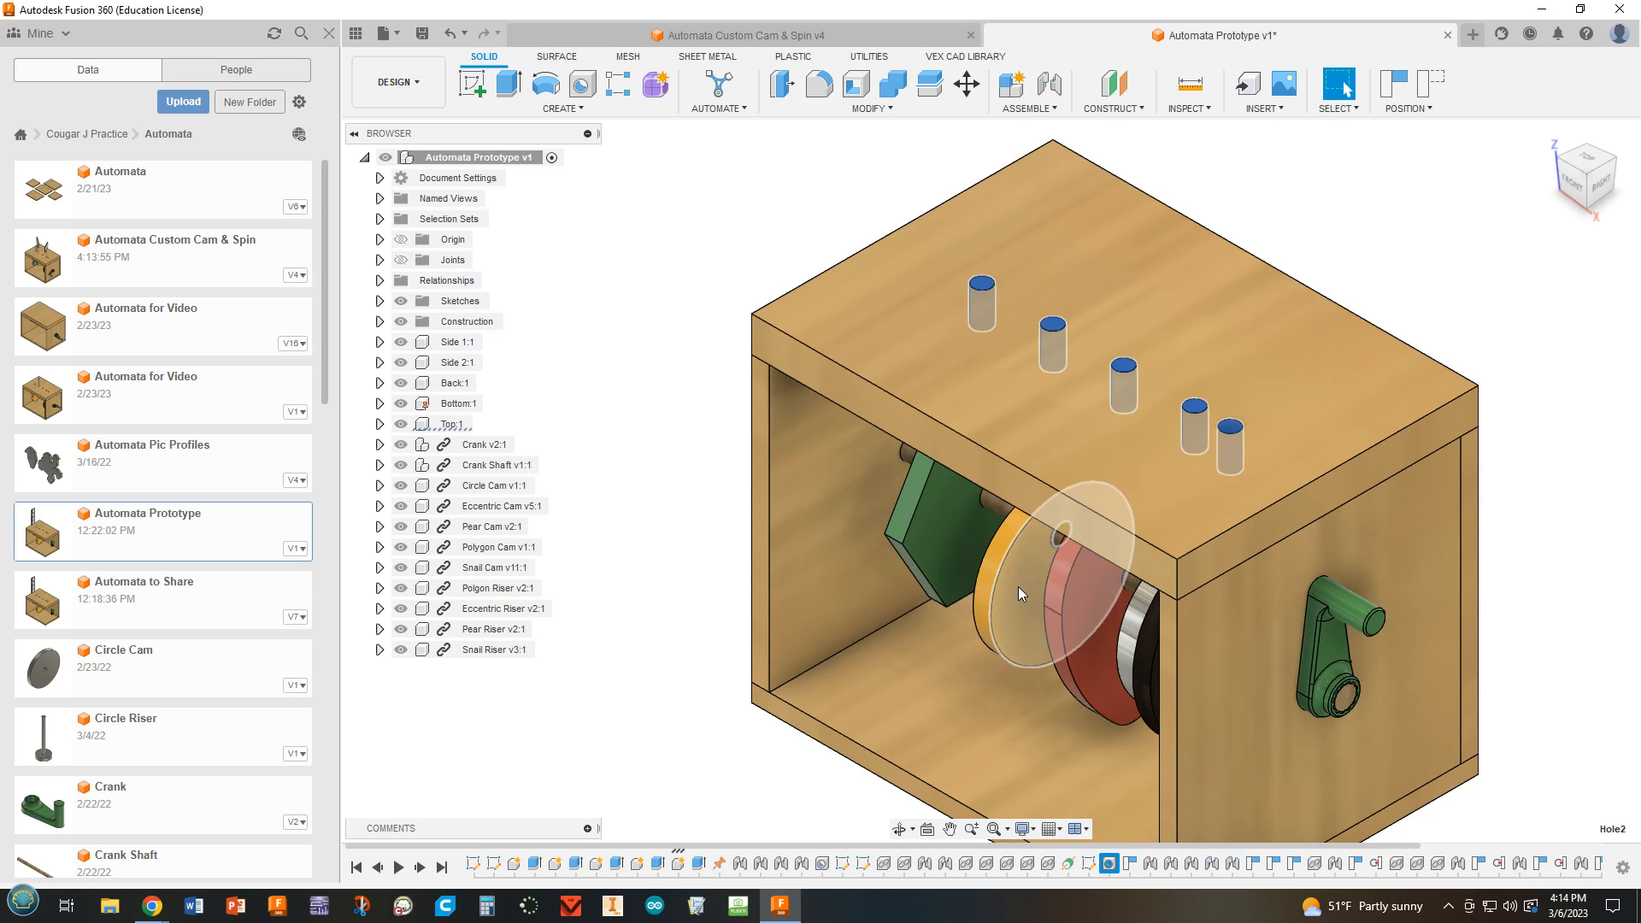
shift+middle_drag(1290, 450, 1356, 403)
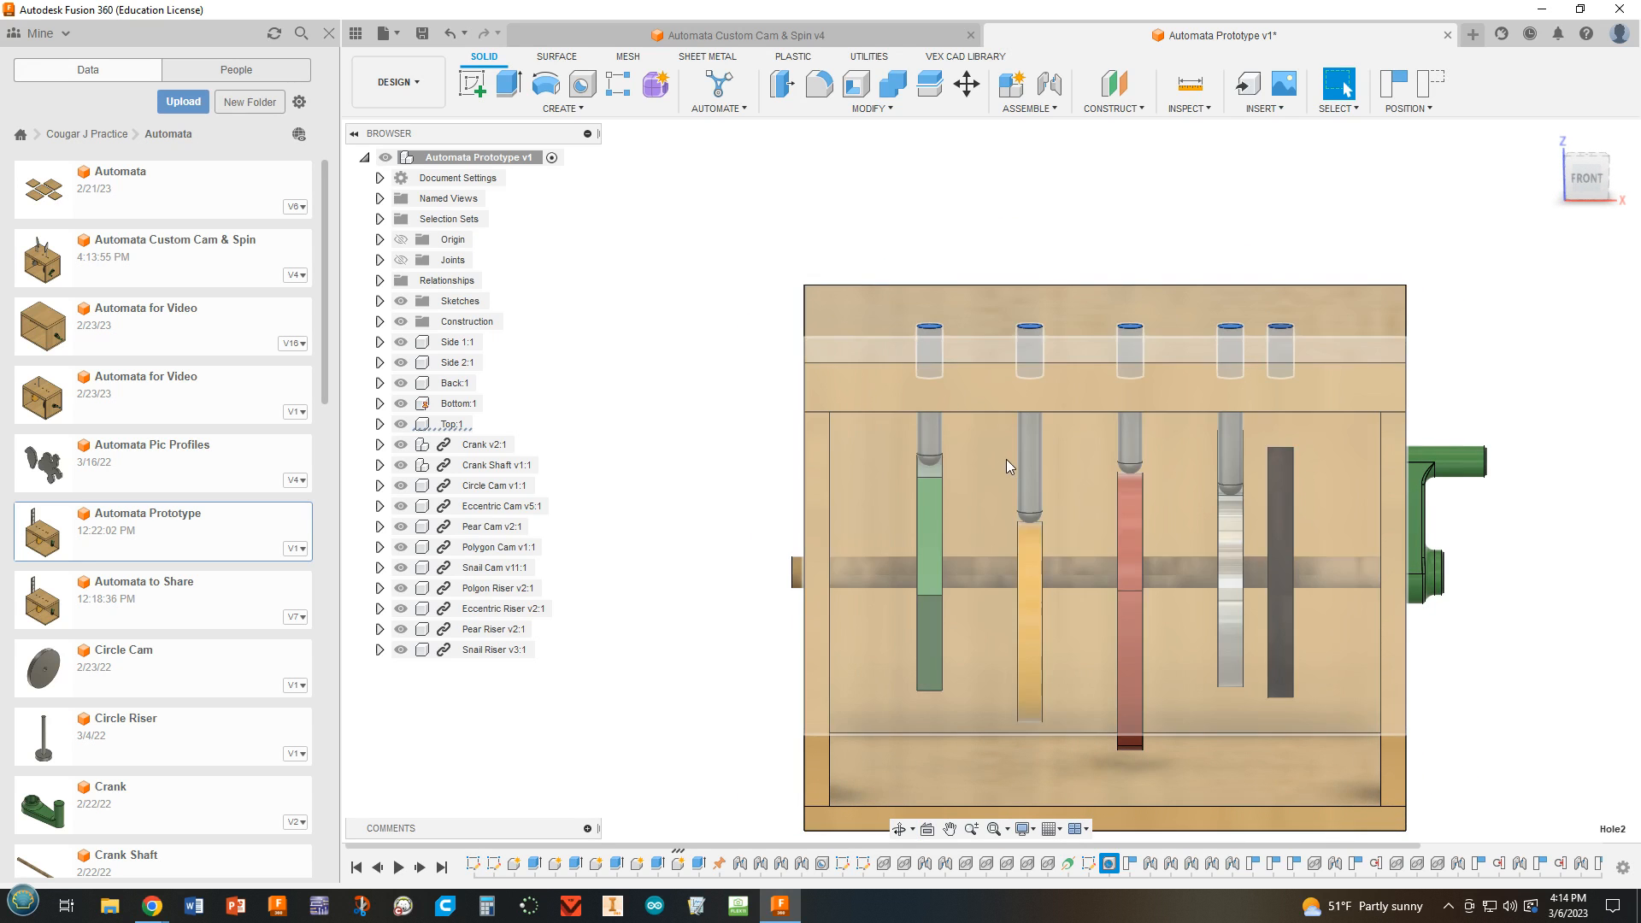
shift+middle_drag(1107, 291, 1144, 284)
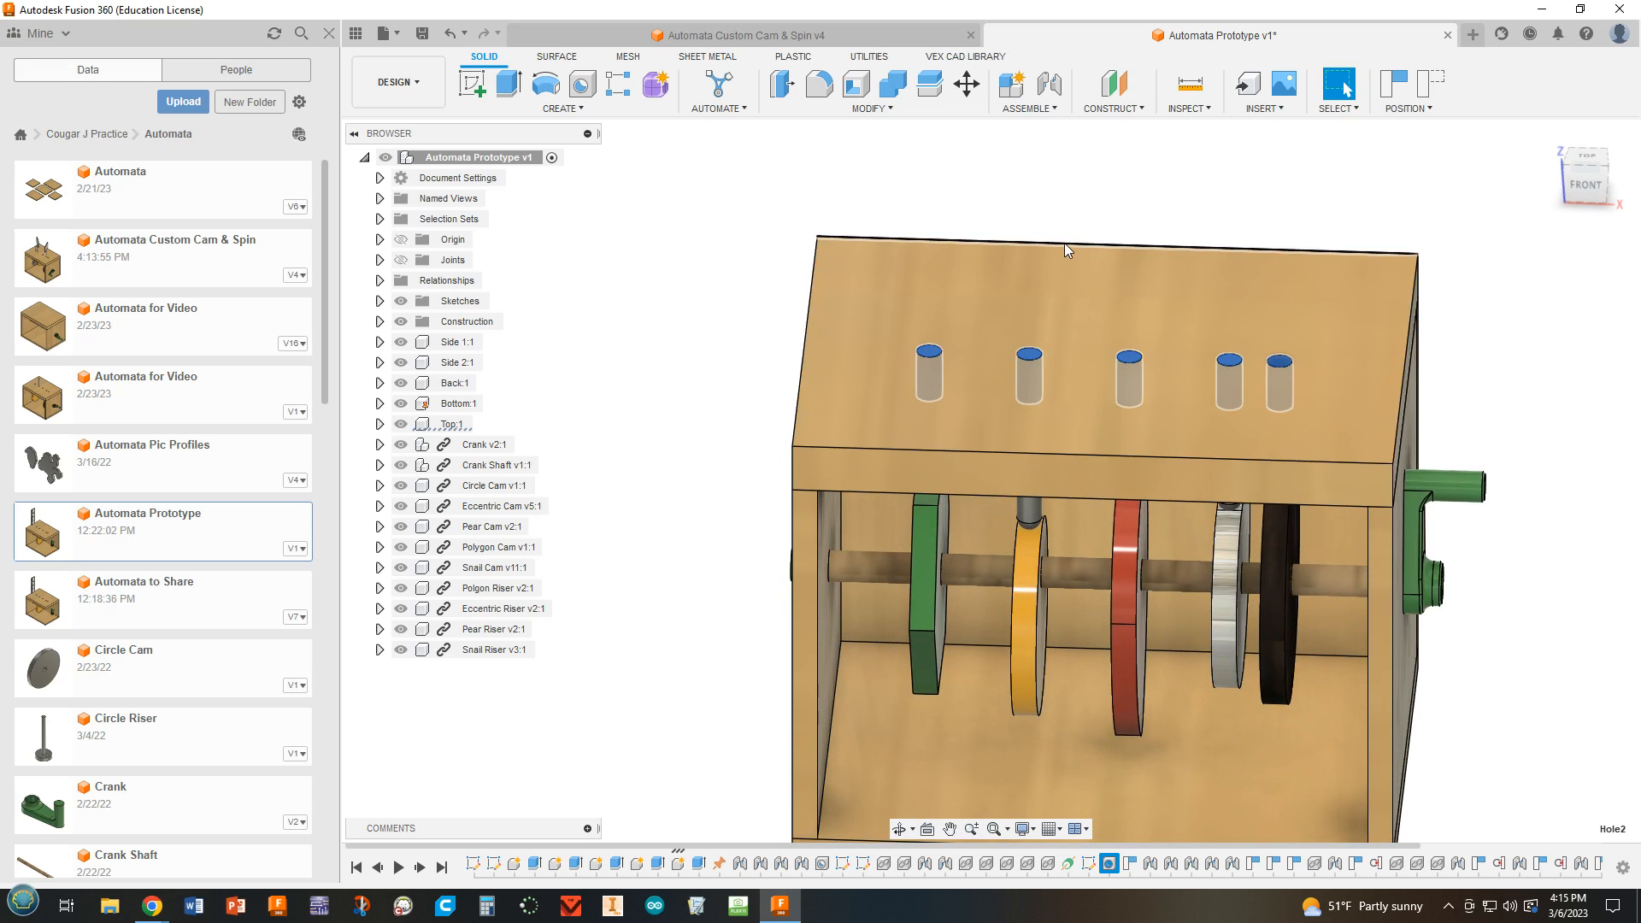
shift+middle_drag(1570, 327, 1391, 433)
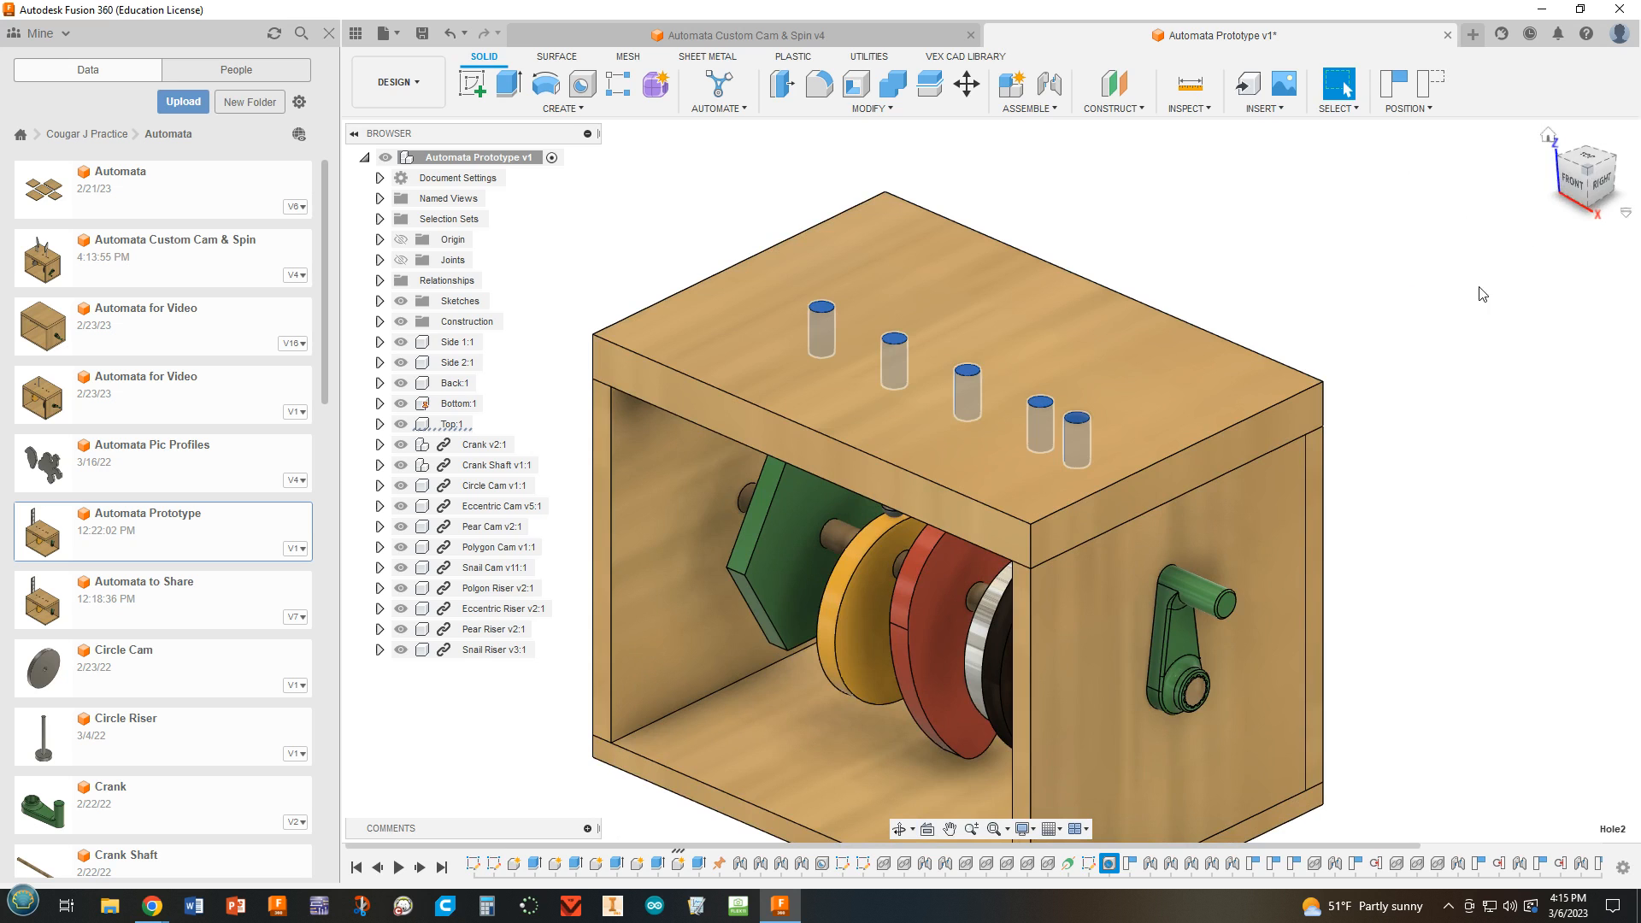
scroll(1447, 315, down, 2)
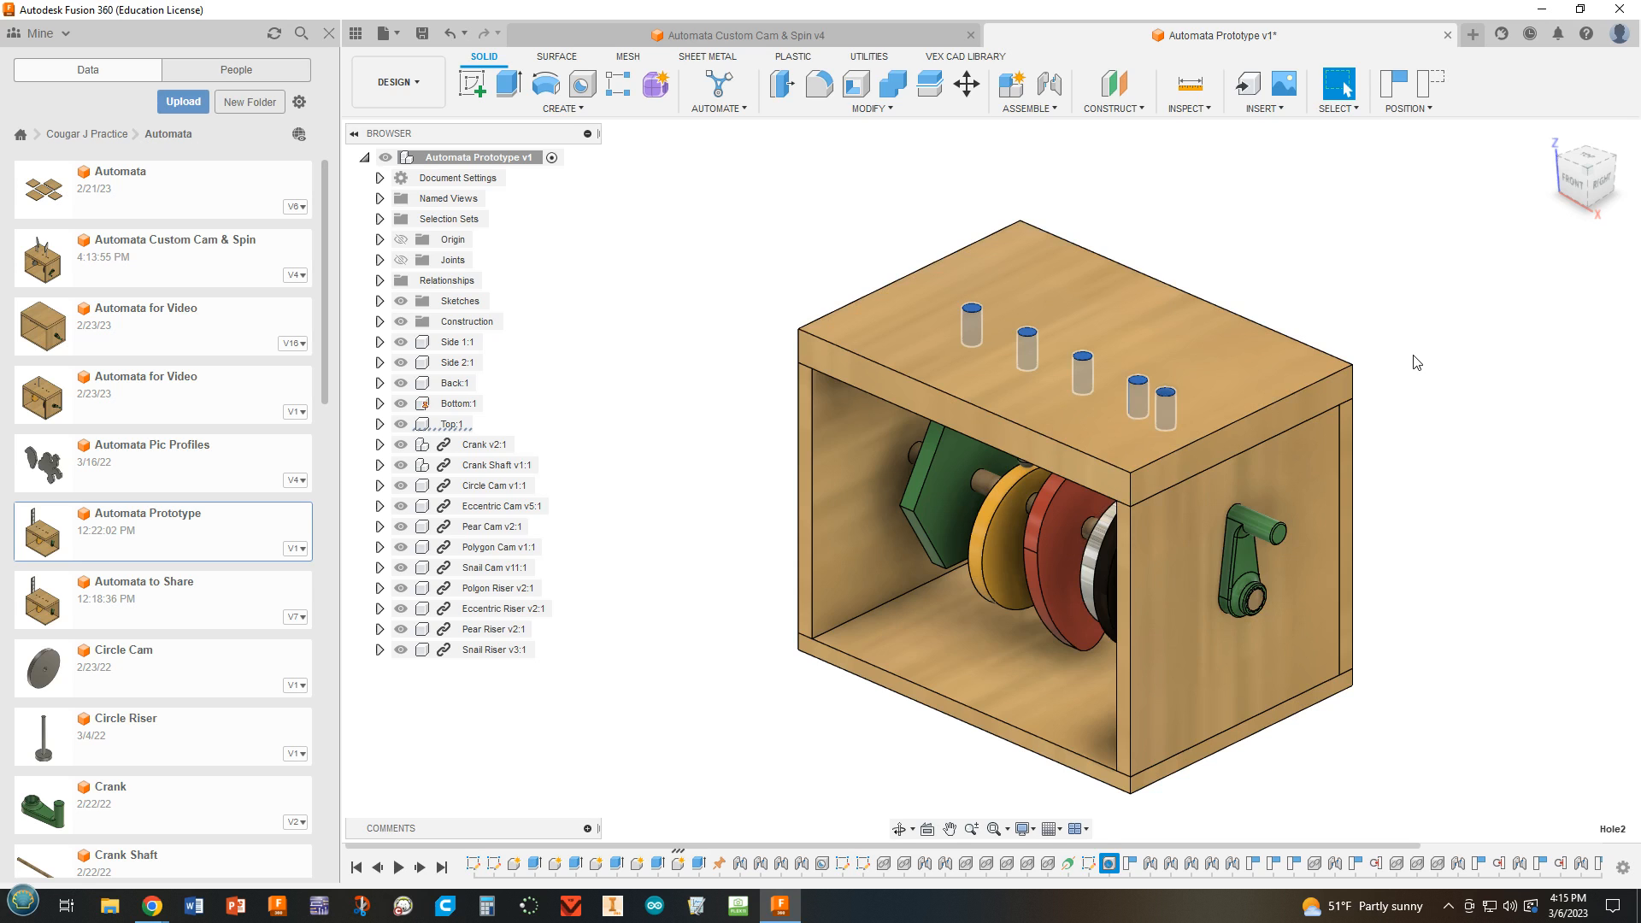
scroll(1420, 362, up, 1)
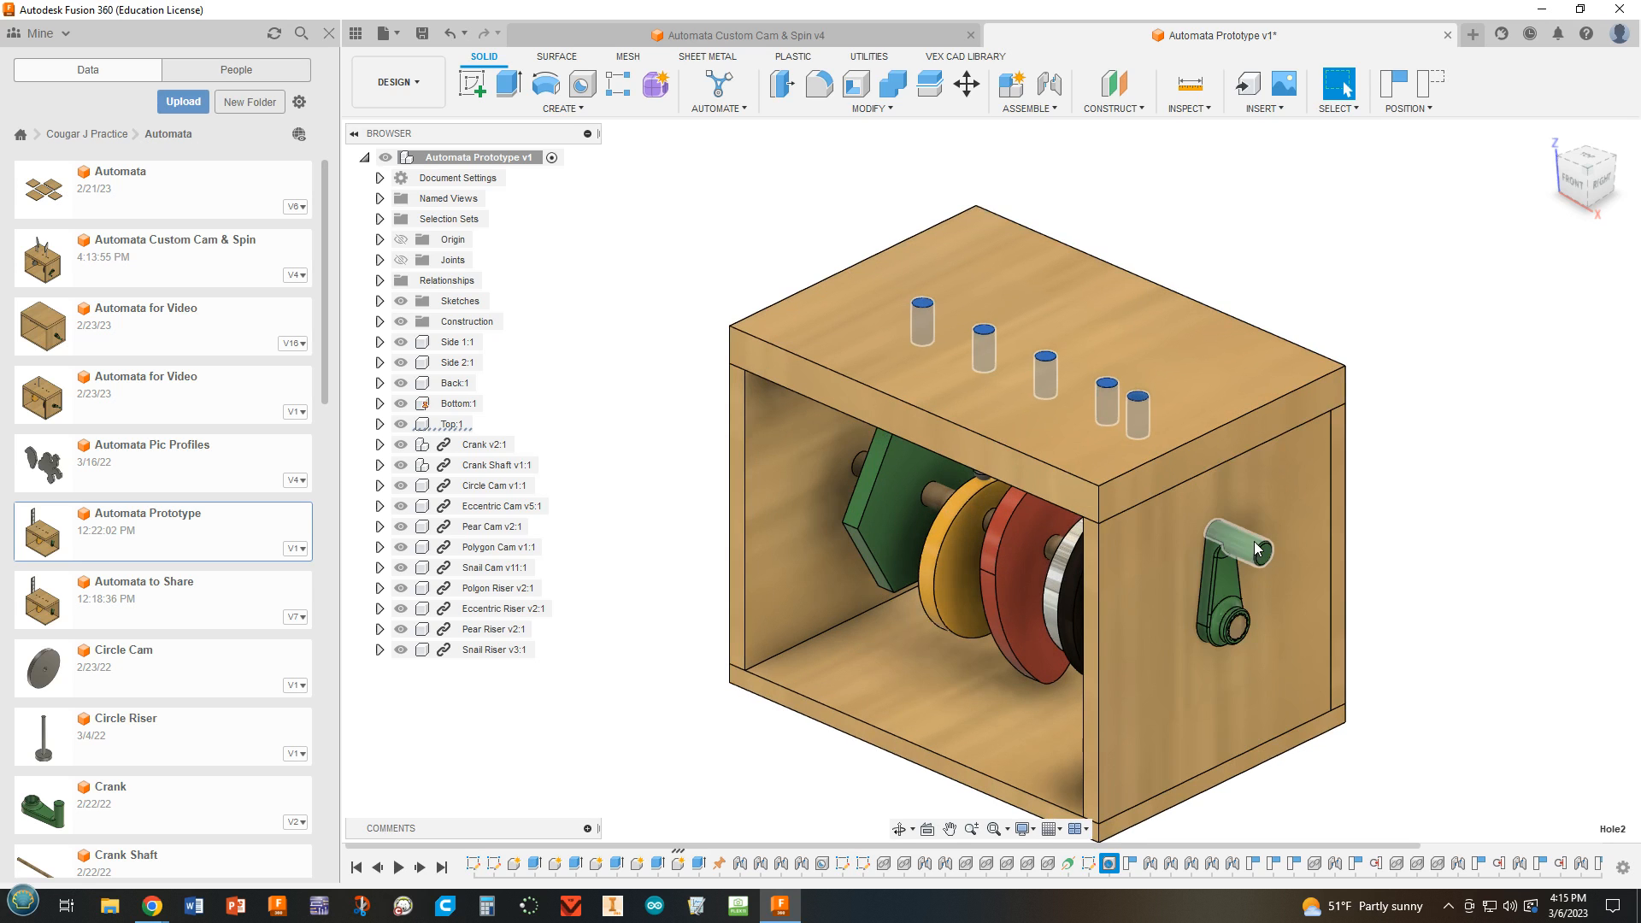
Turn the prototype's crank to check how the cams move the risers in the top holes.
drag(1248, 552, 1241, 658)
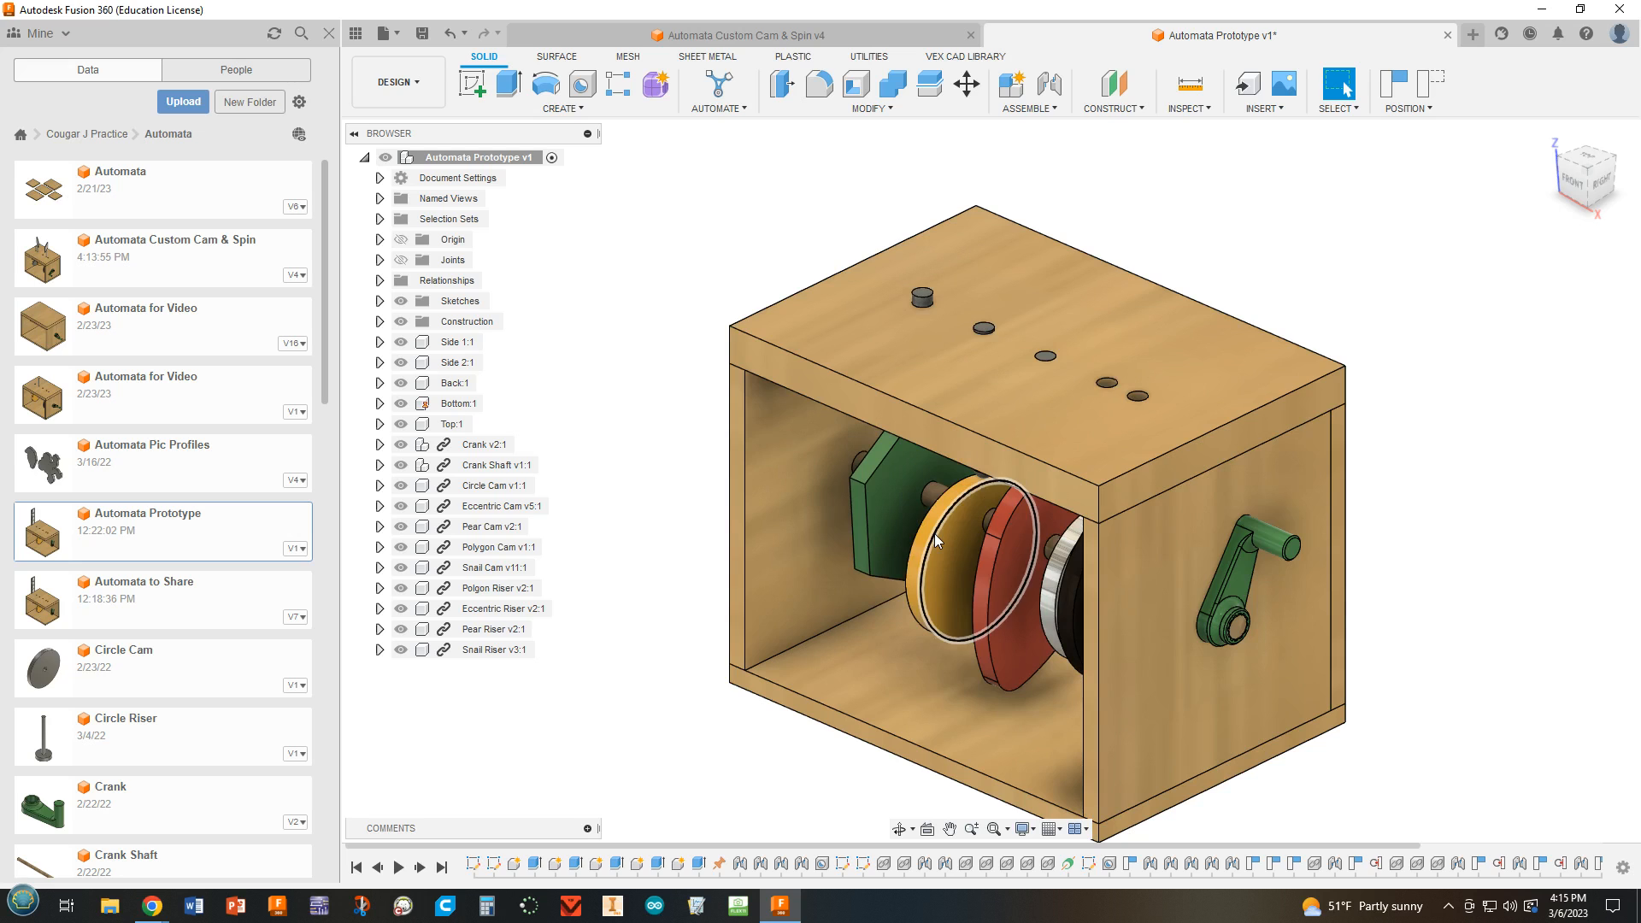
scroll(1467, 382, up, 2)
middle_drag(1431, 437, 1500, 324)
scroll(1493, 340, down, 1)
scroll(1497, 348, down, 1)
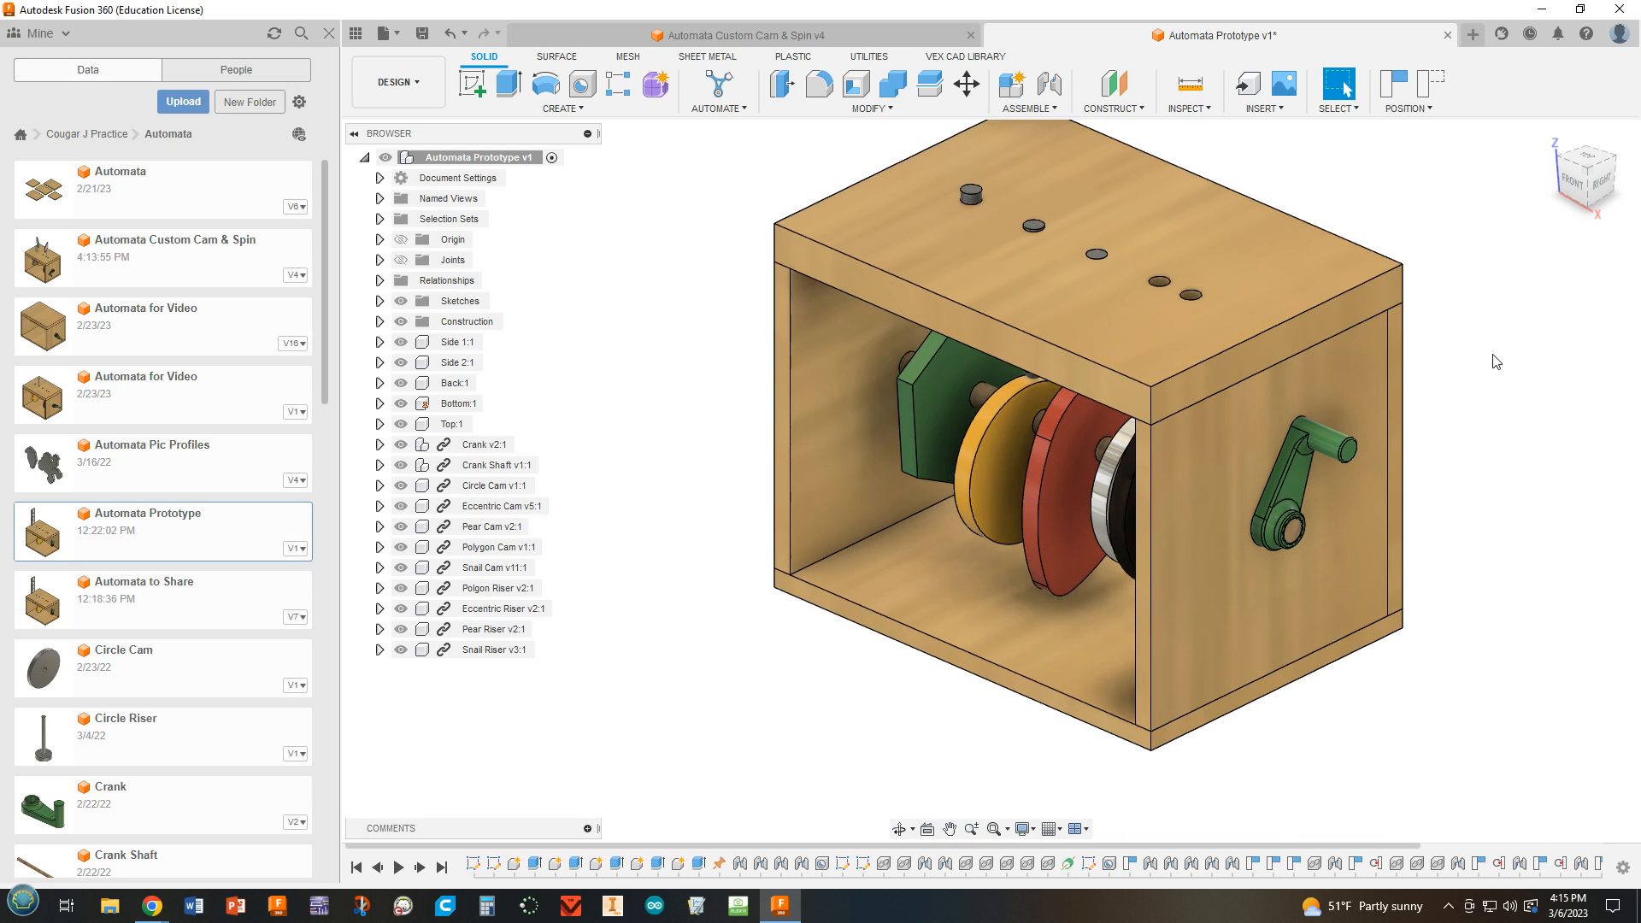
middle_drag(1492, 378, 1465, 407)
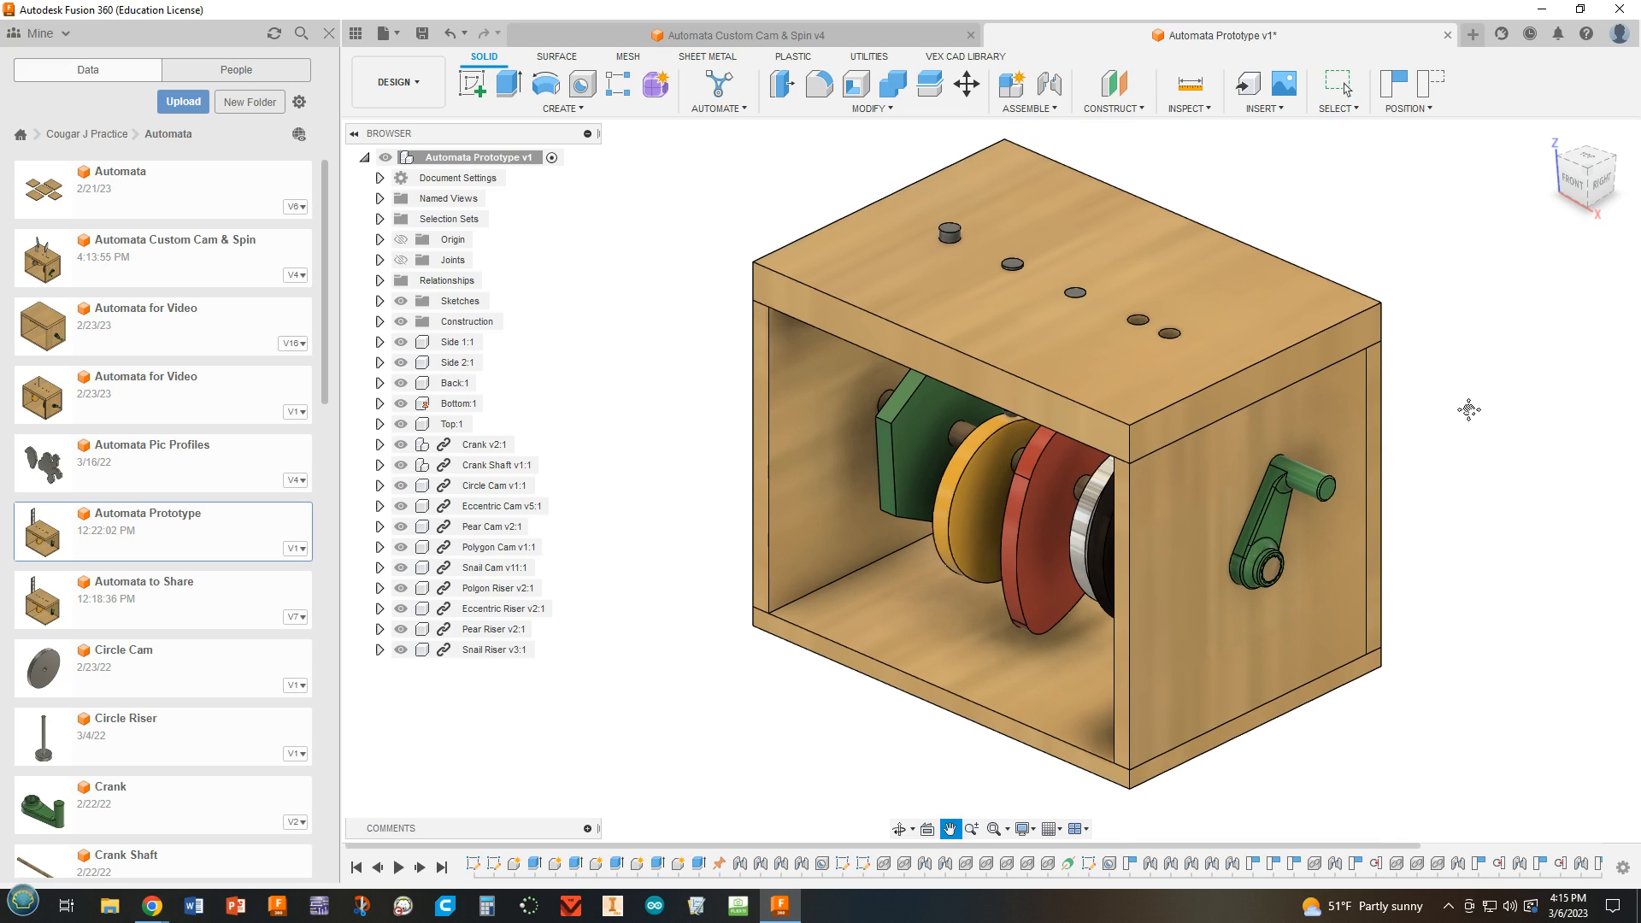